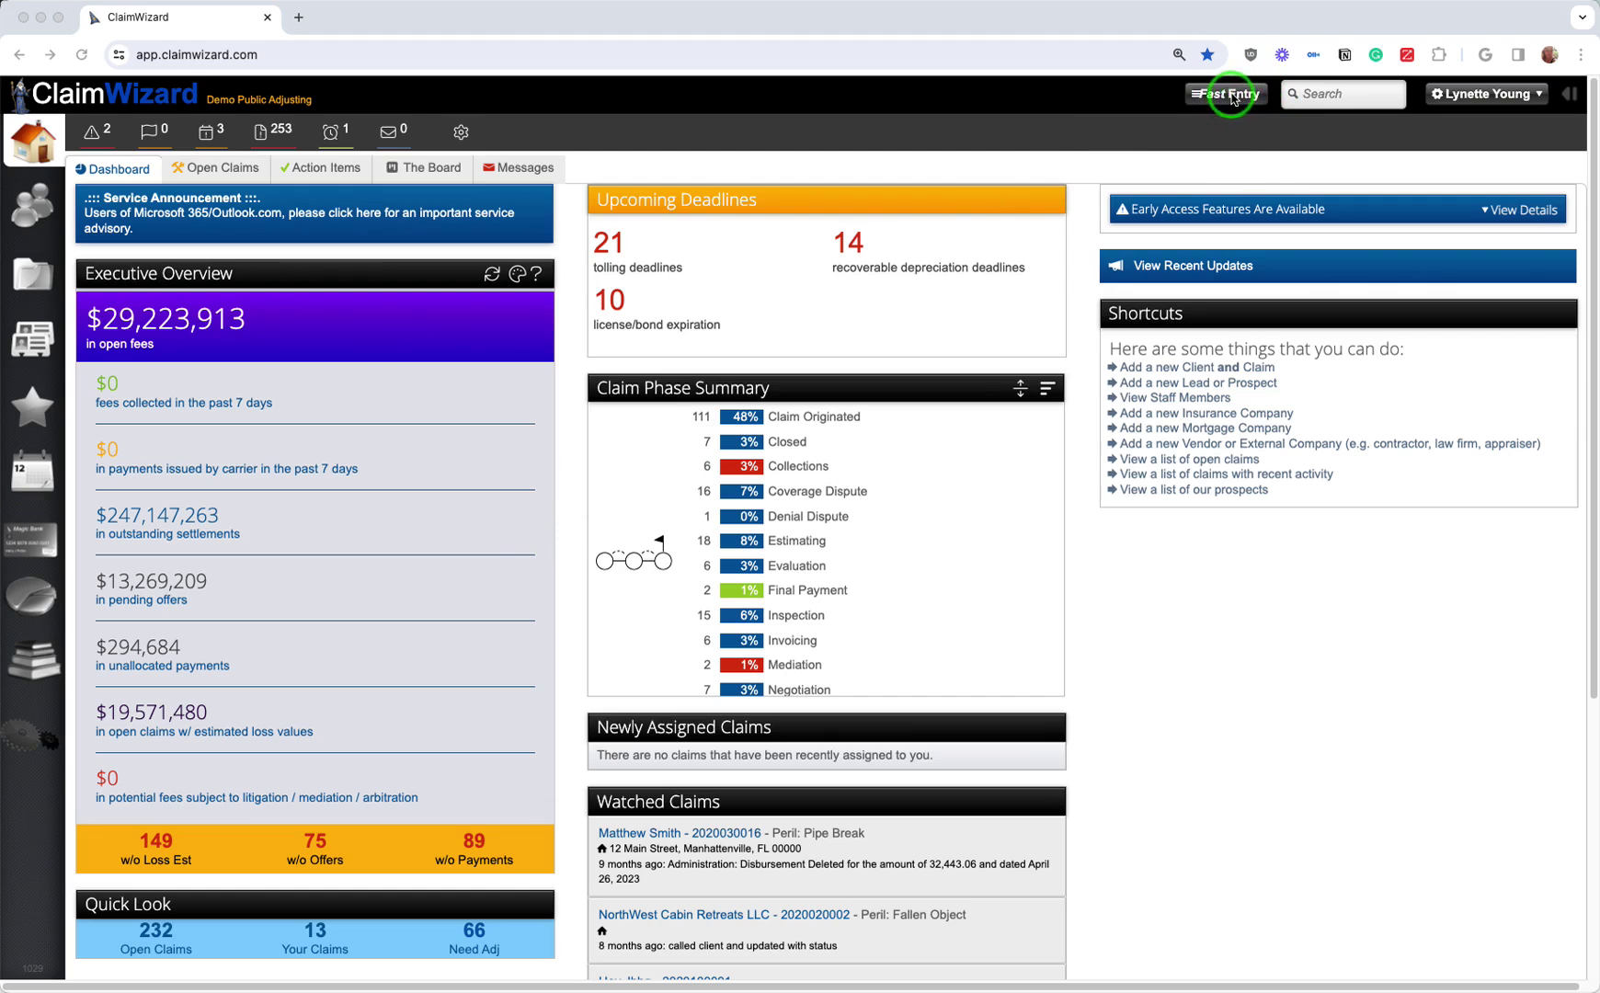
Step: Start a blank Fast Entry for a New Client, Property, and Claim from the top bar
click(1234, 100)
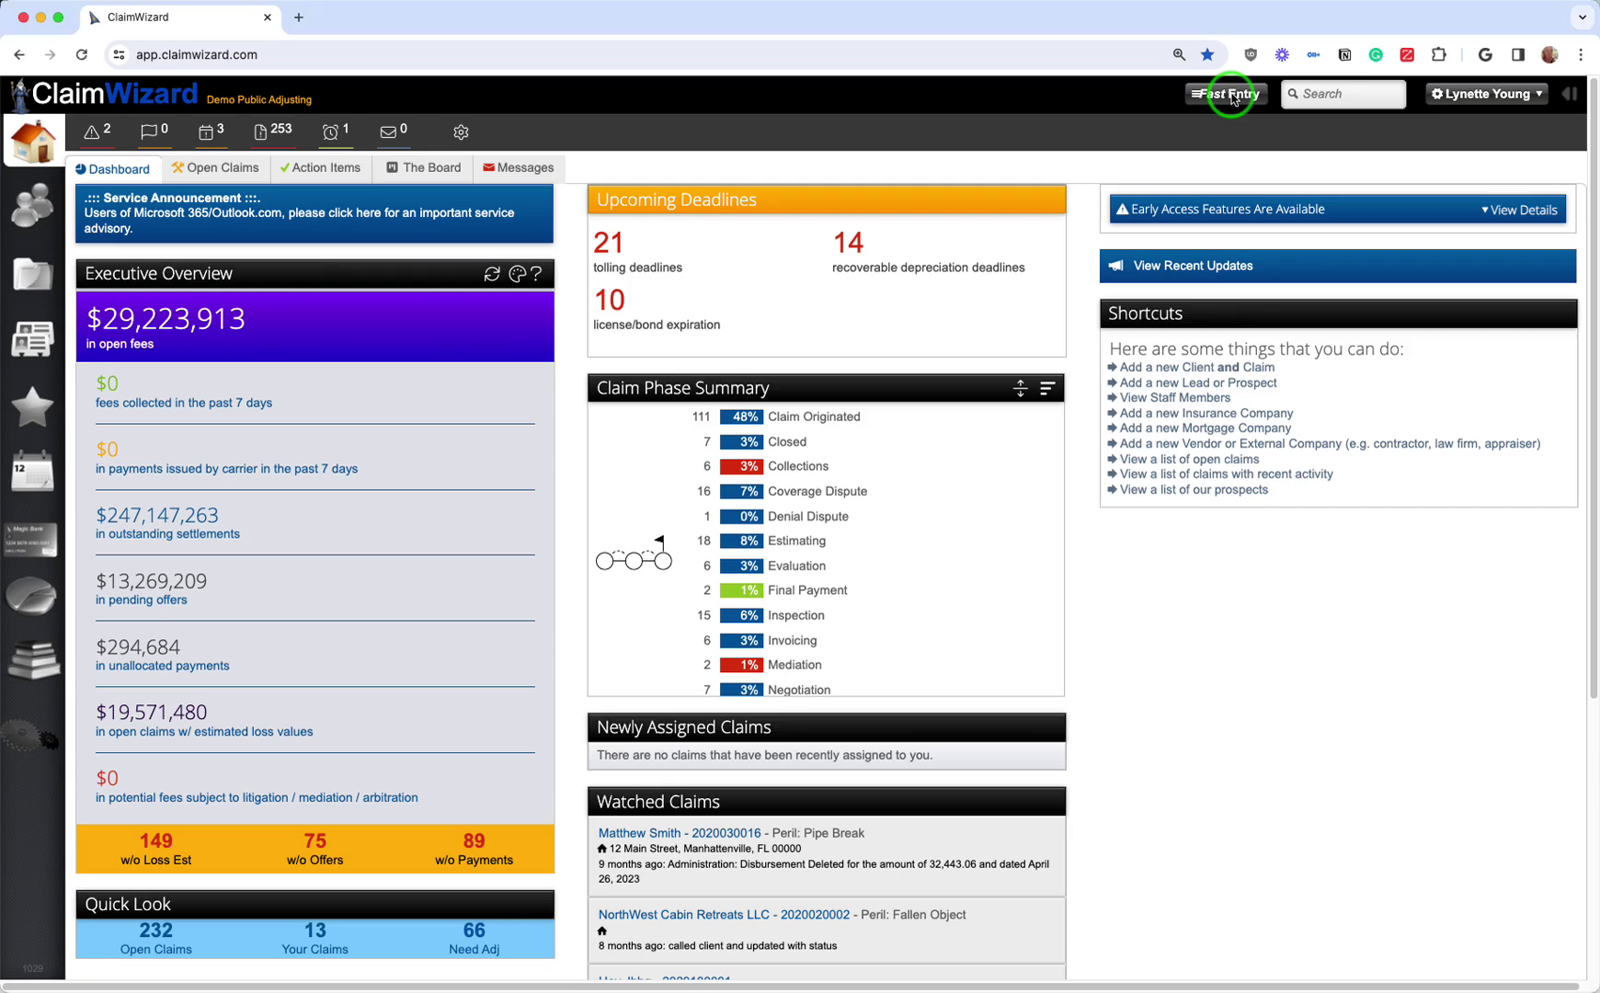
click(1233, 95)
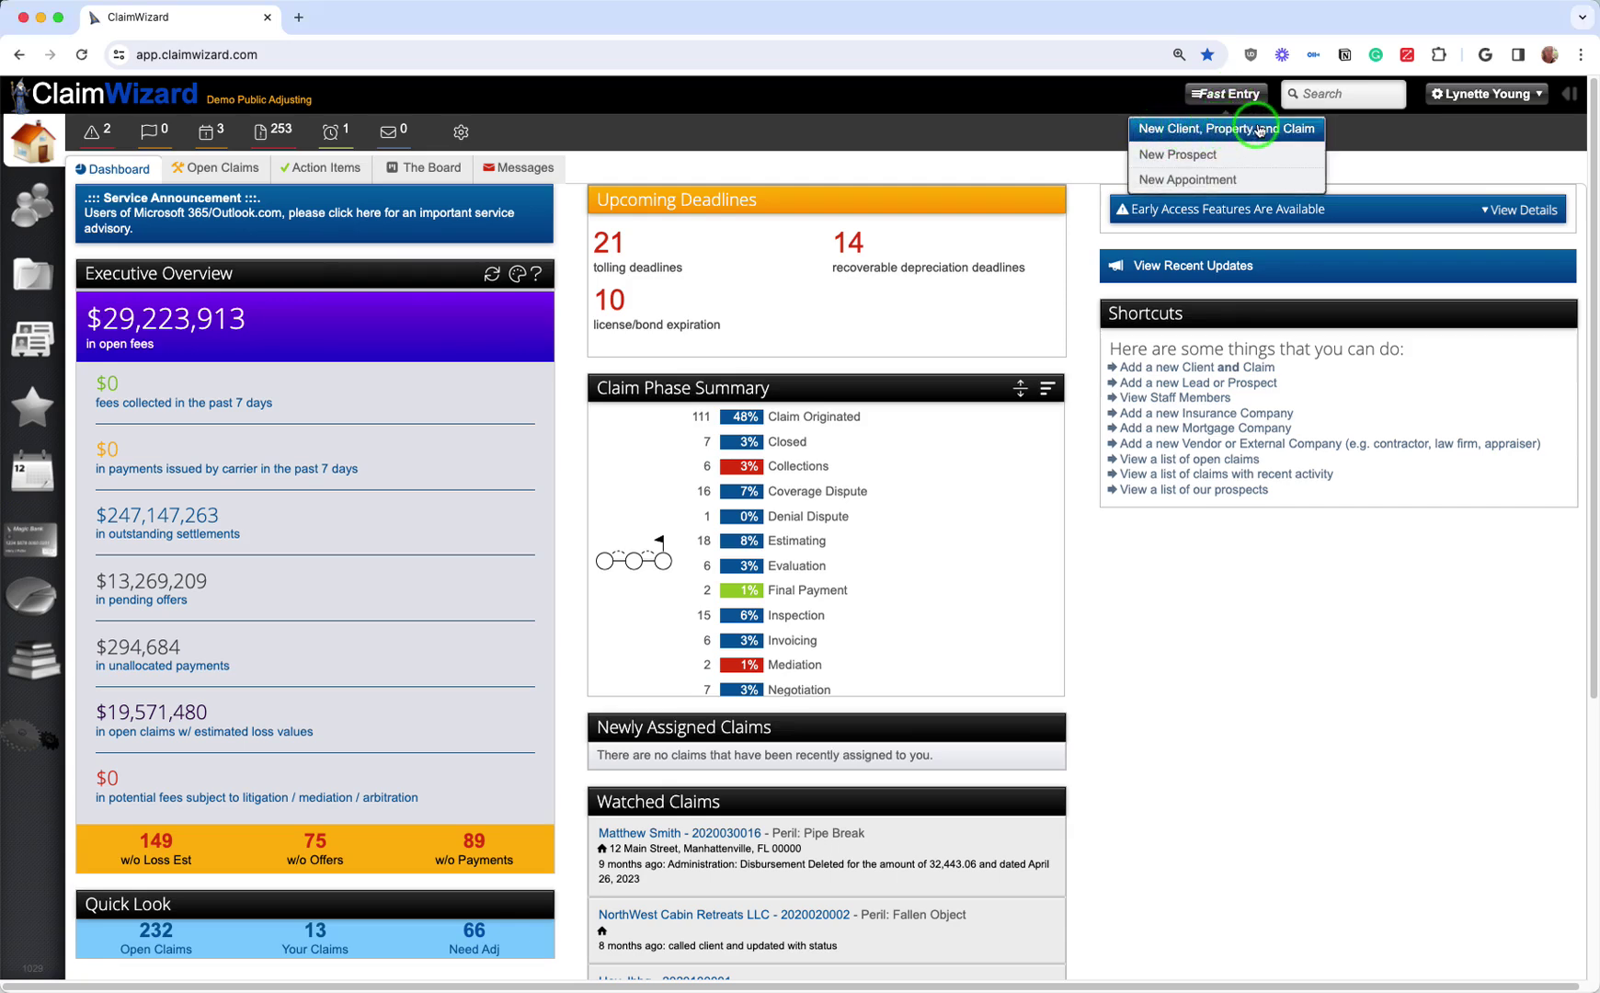
click(1260, 130)
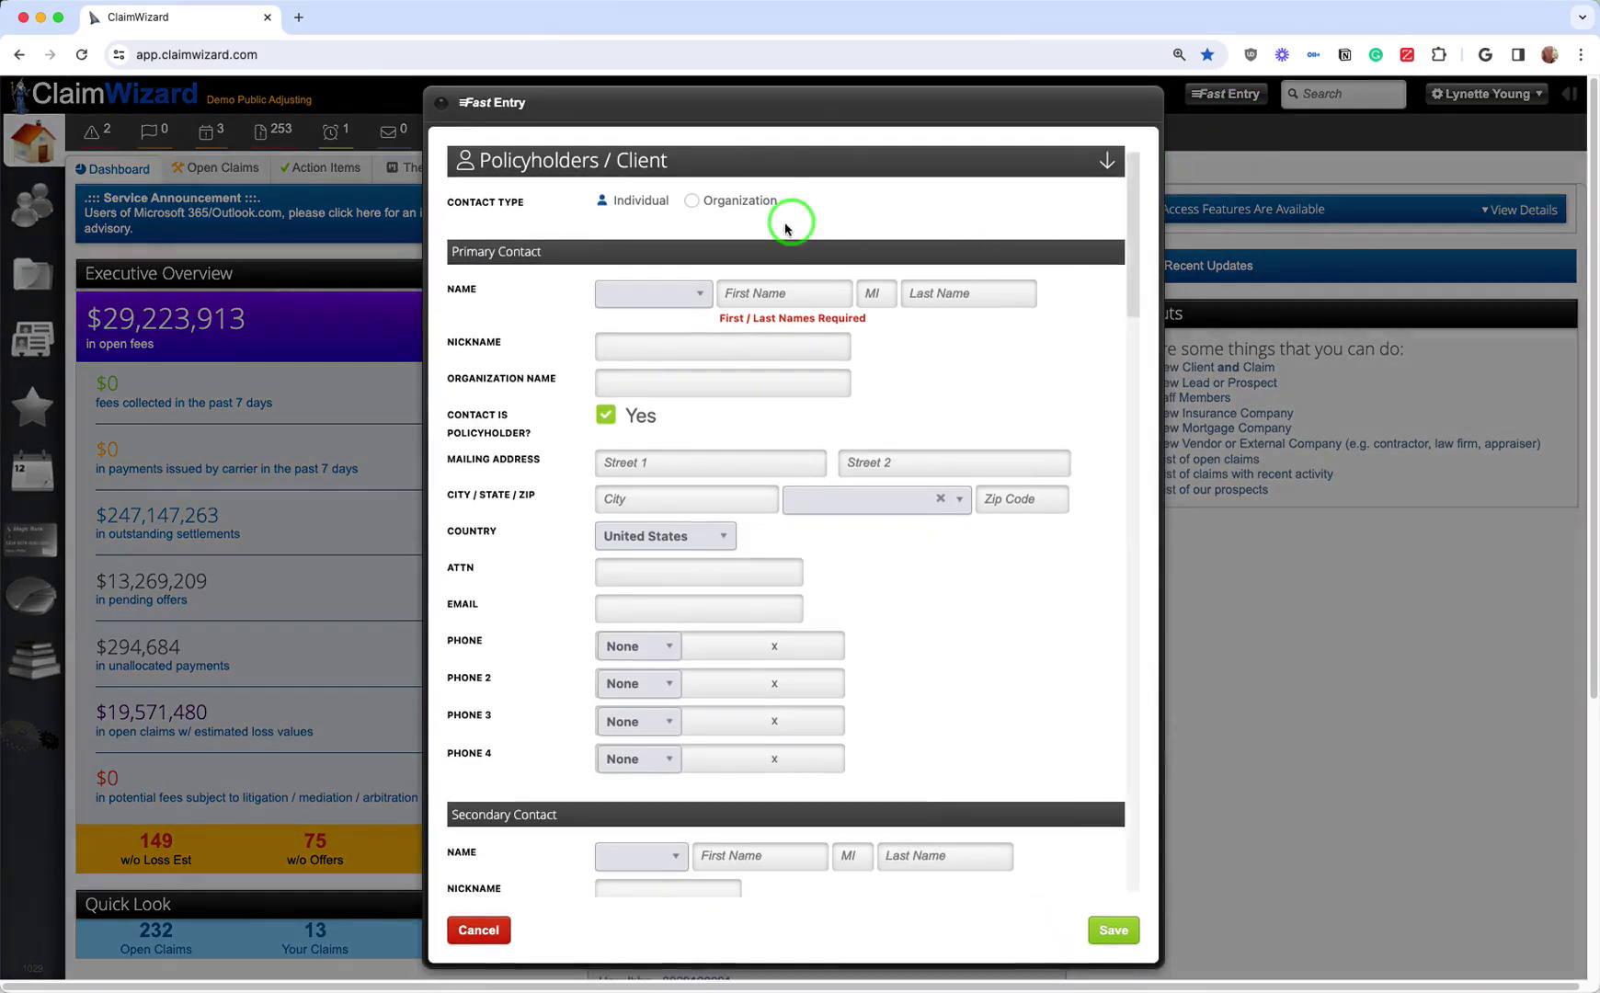
Step: Enter the primary contact's first name and last name
click(813, 289)
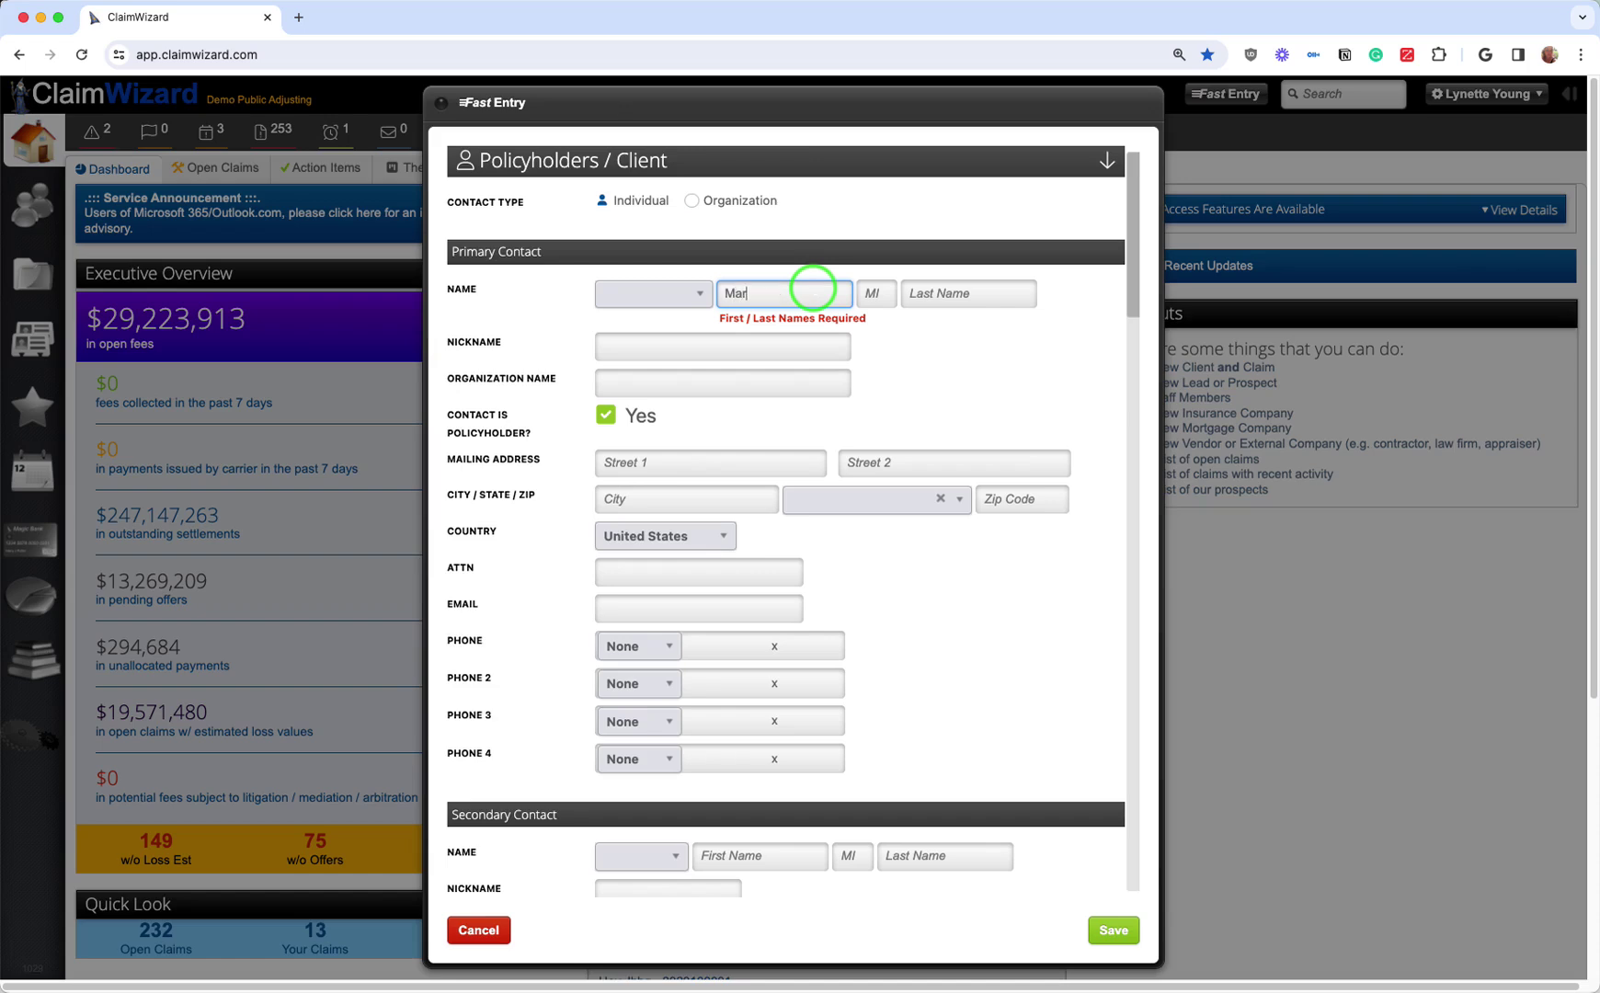
key(Tab)
key(Tab)
text(M)
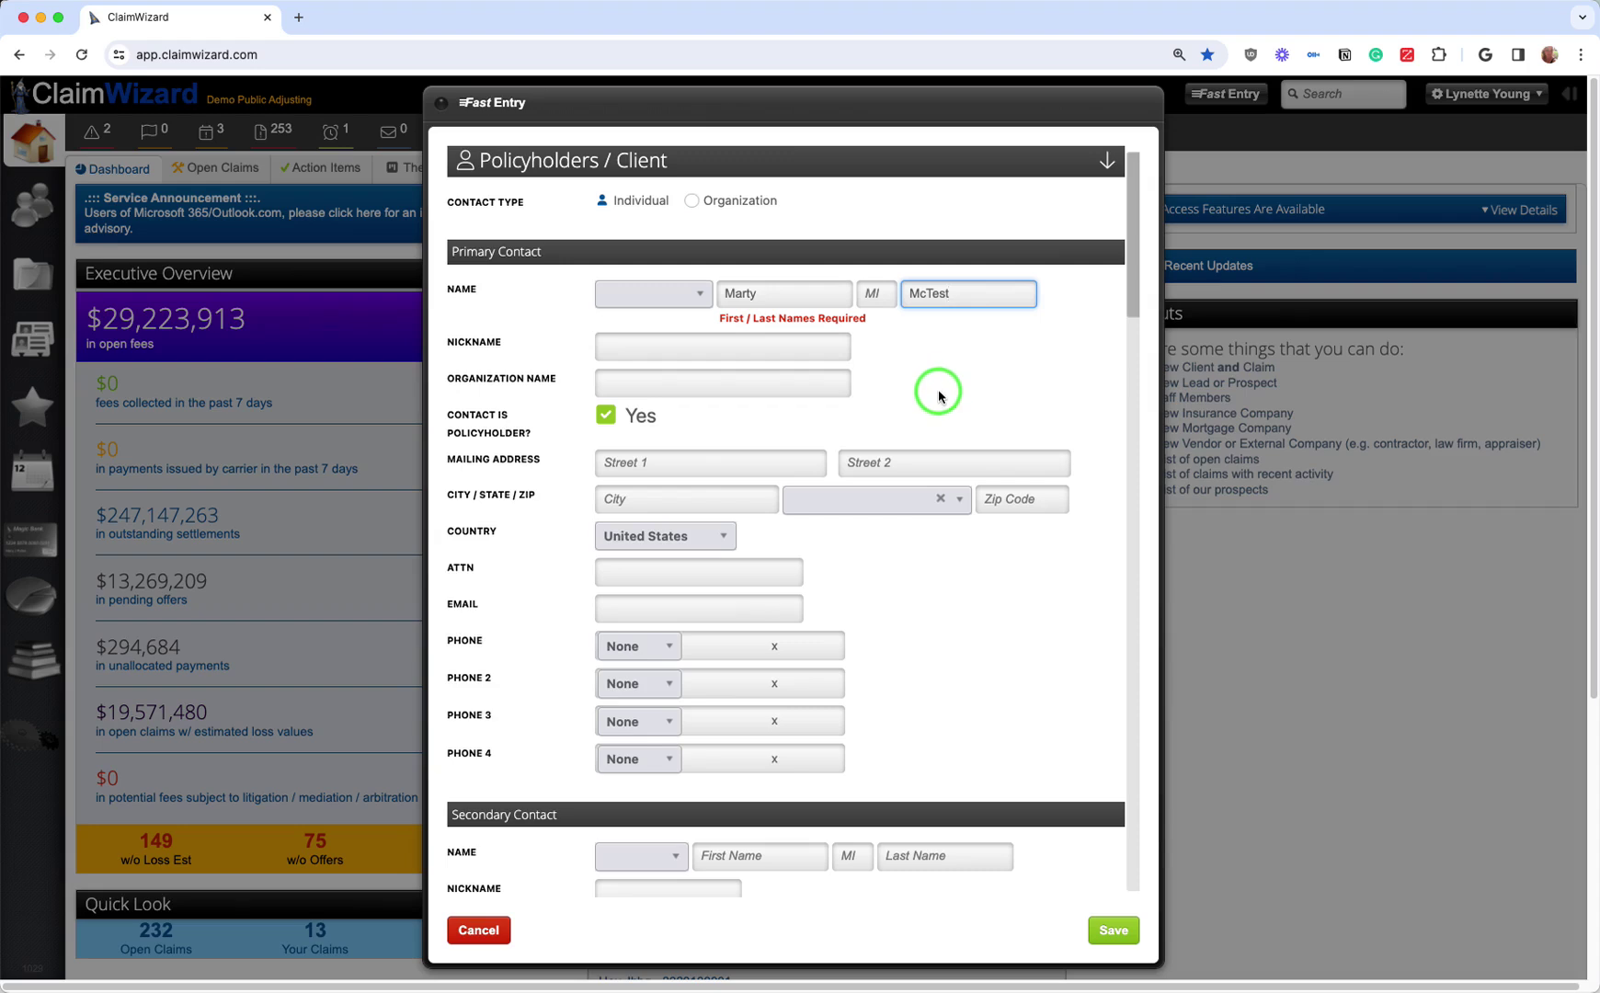
scroll(791, 436, down, 3)
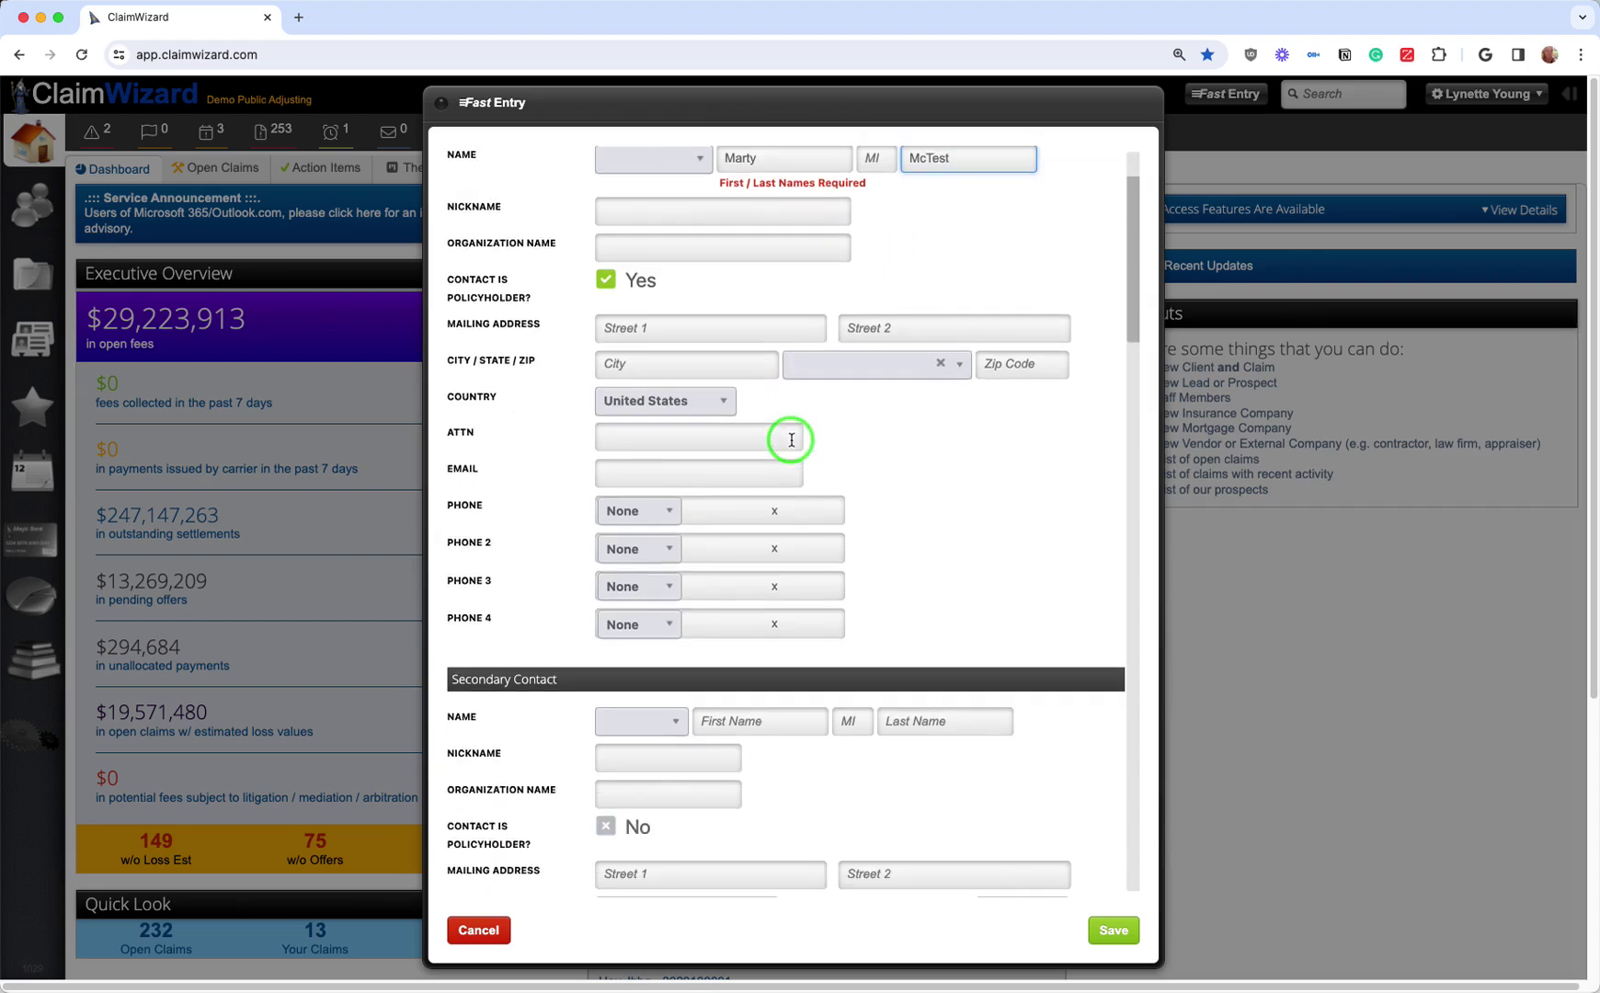
scroll(699, 373, up, 3)
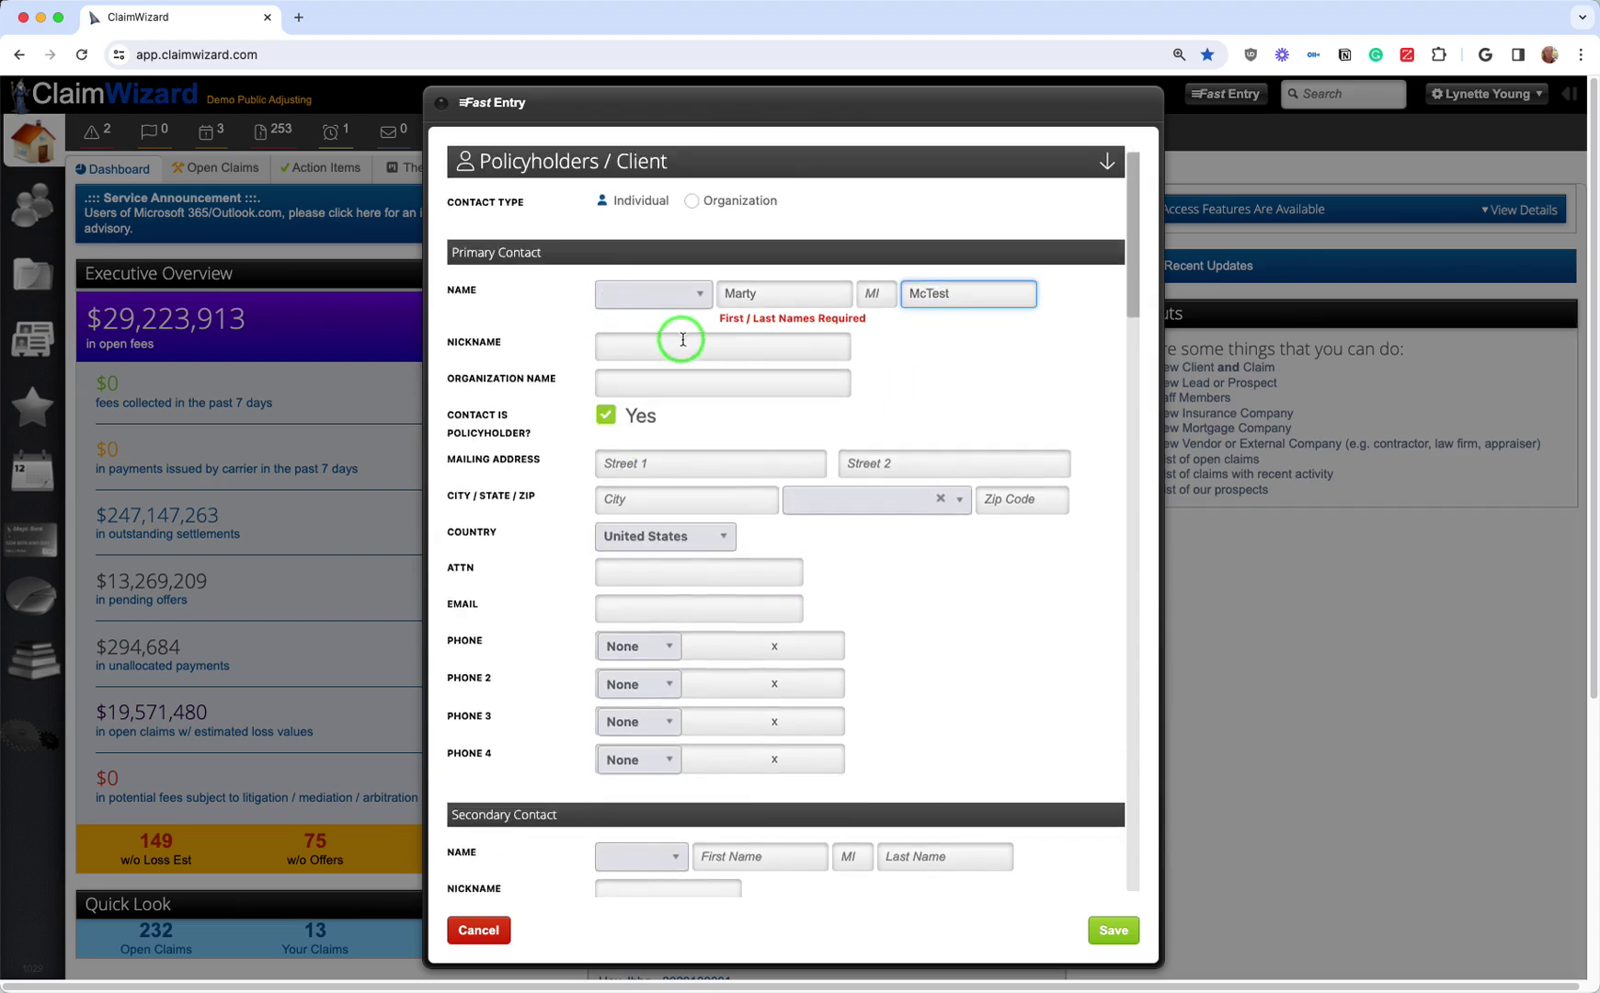
scroll(713, 334, down, 7)
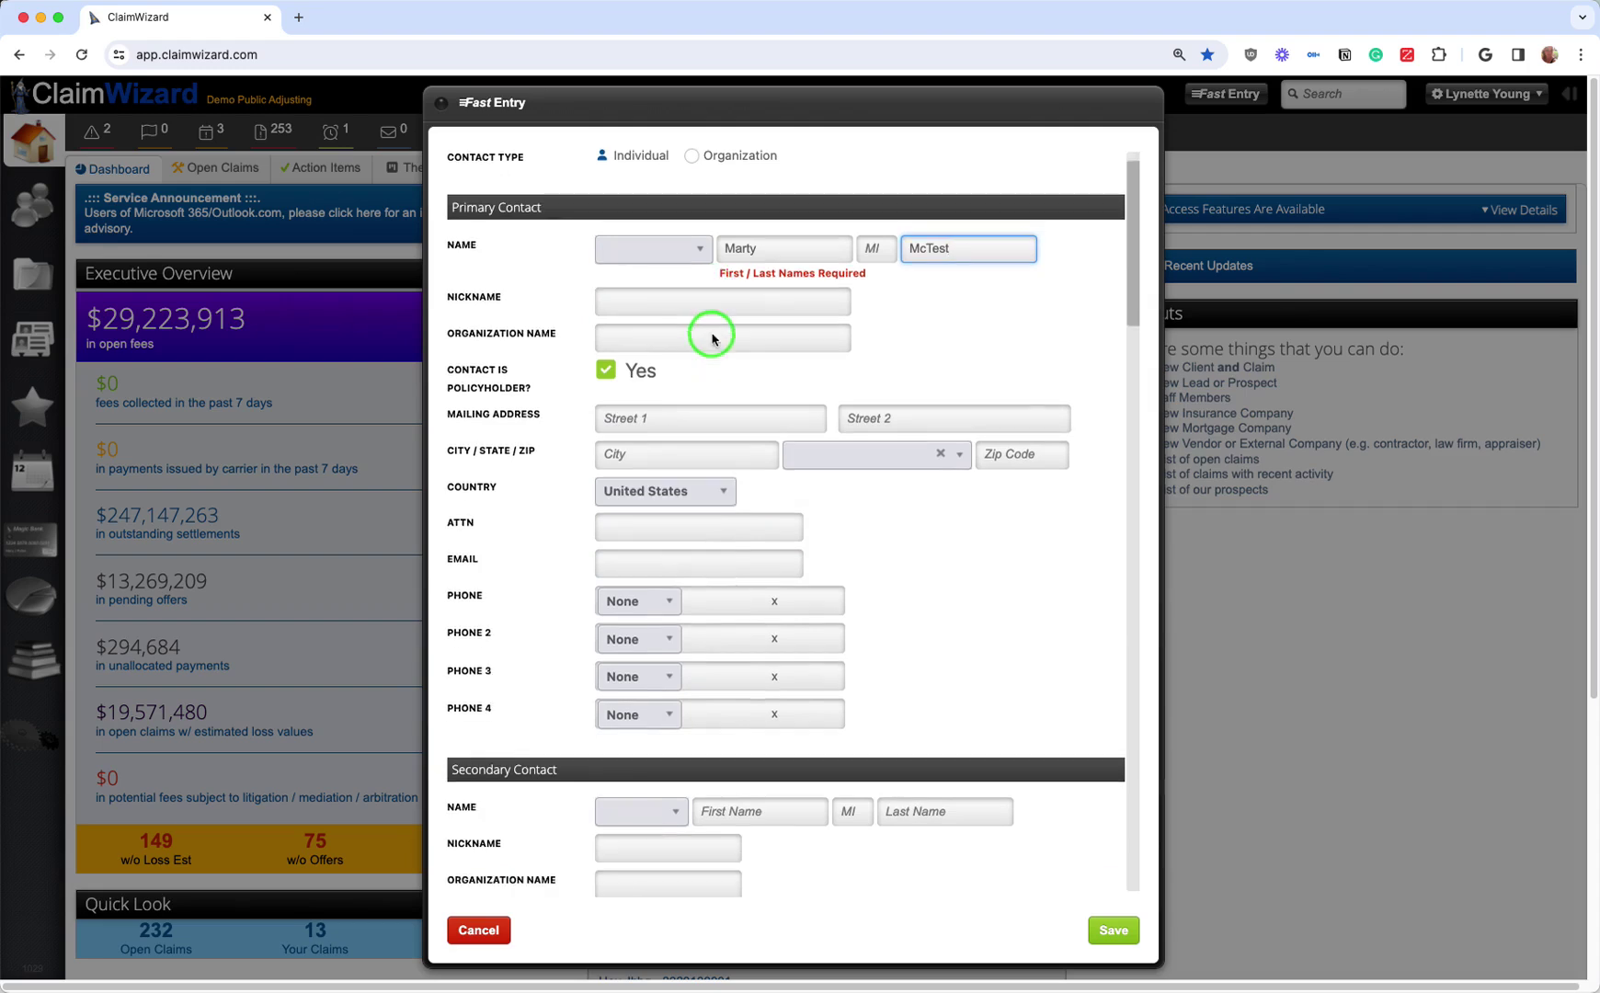
scroll(713, 339, down, 3)
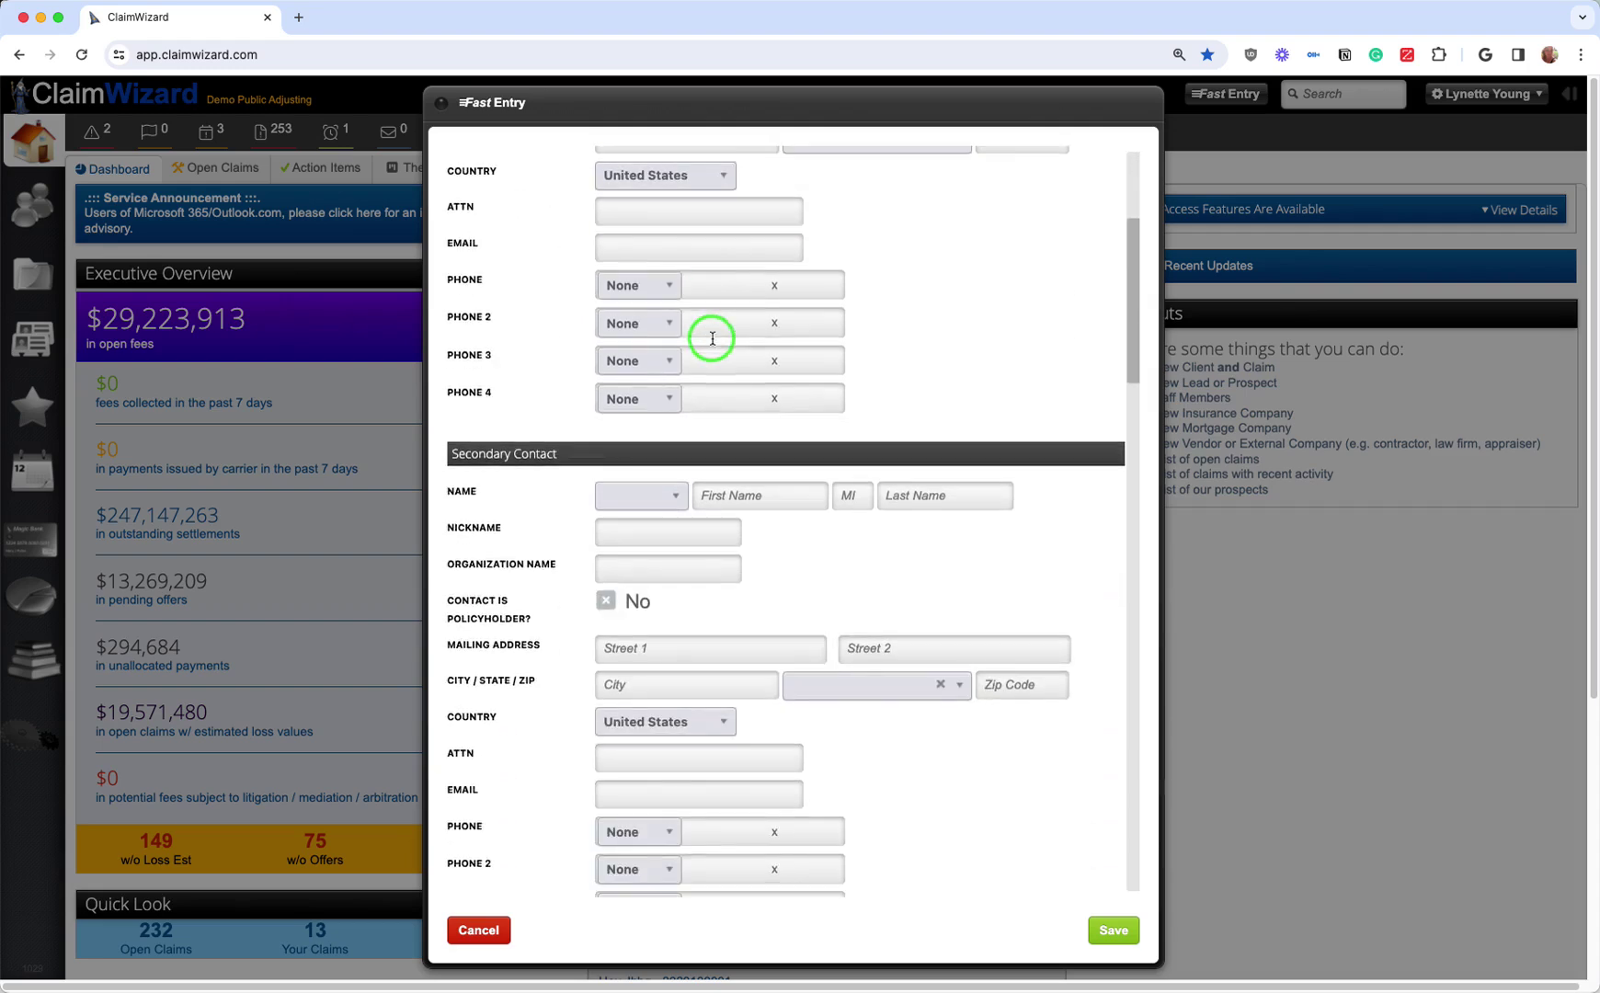
scroll(713, 339, up, 10)
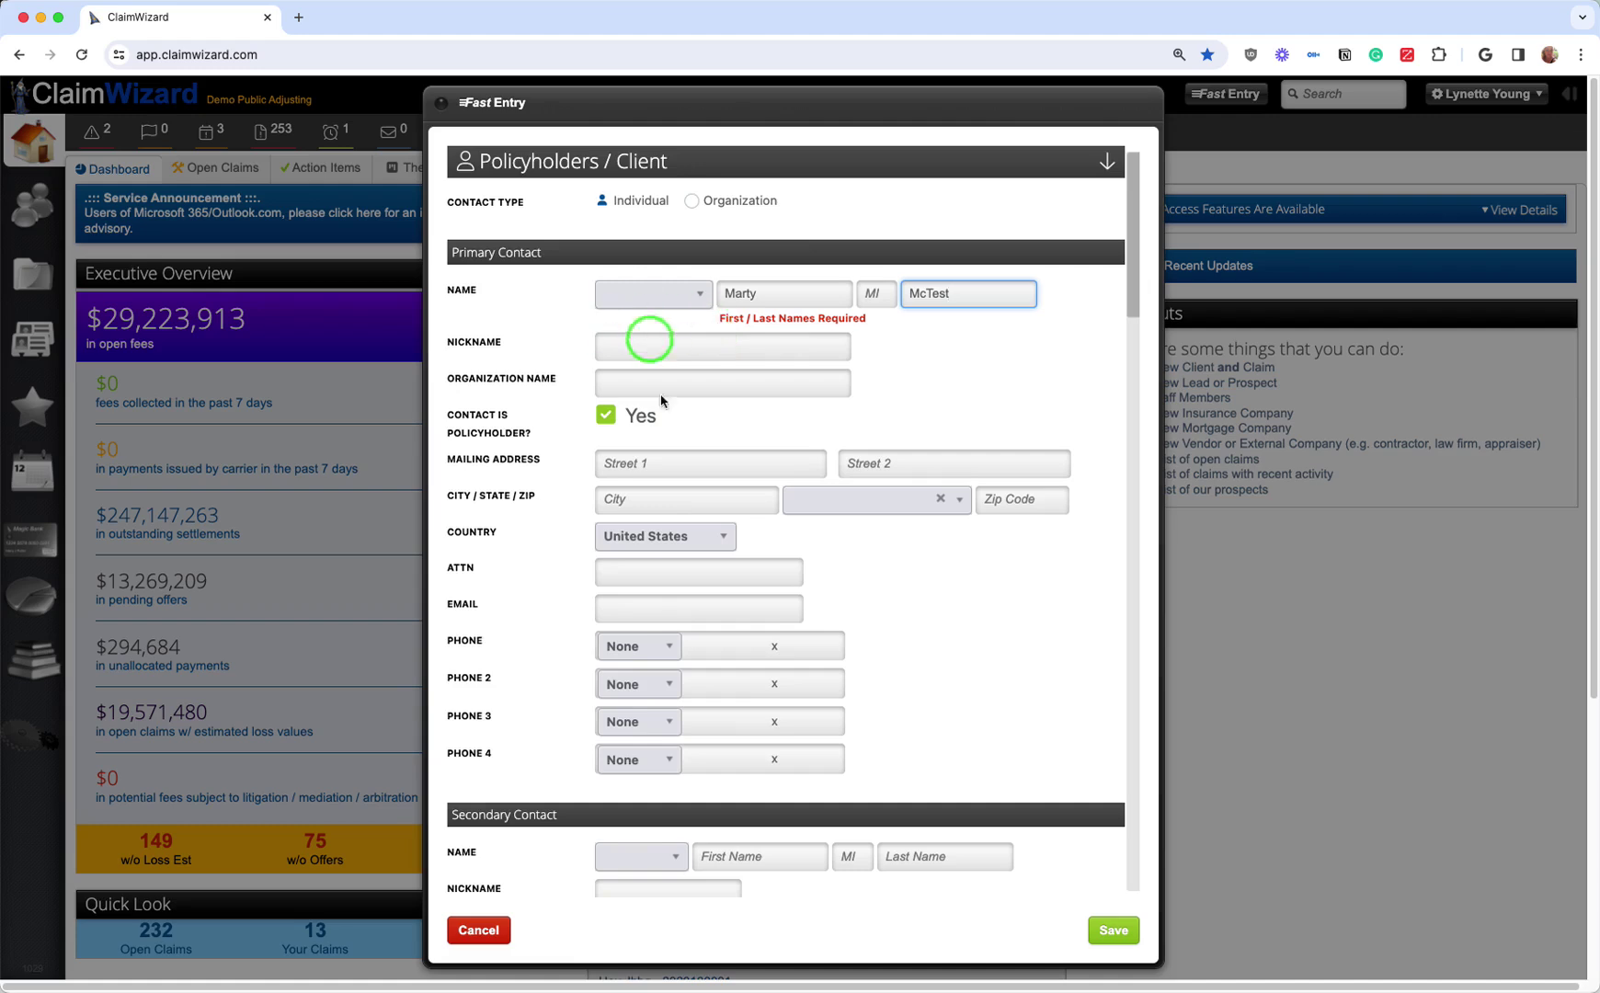
scroll(625, 591, down, 9)
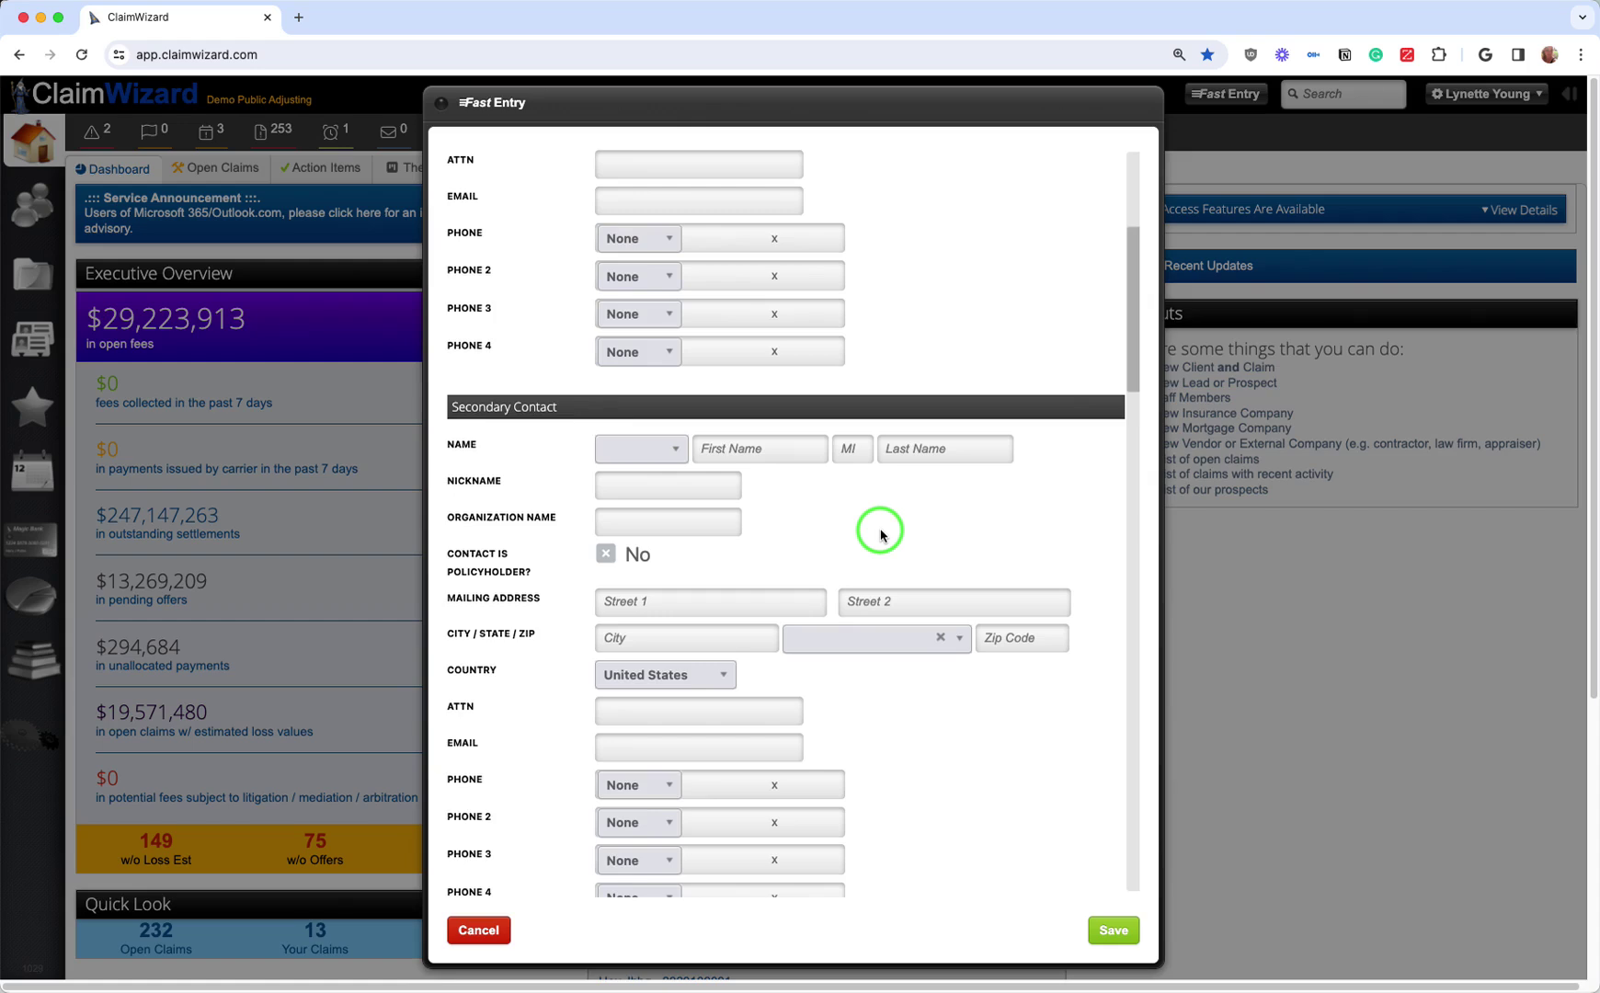
scroll(881, 536, down, 10)
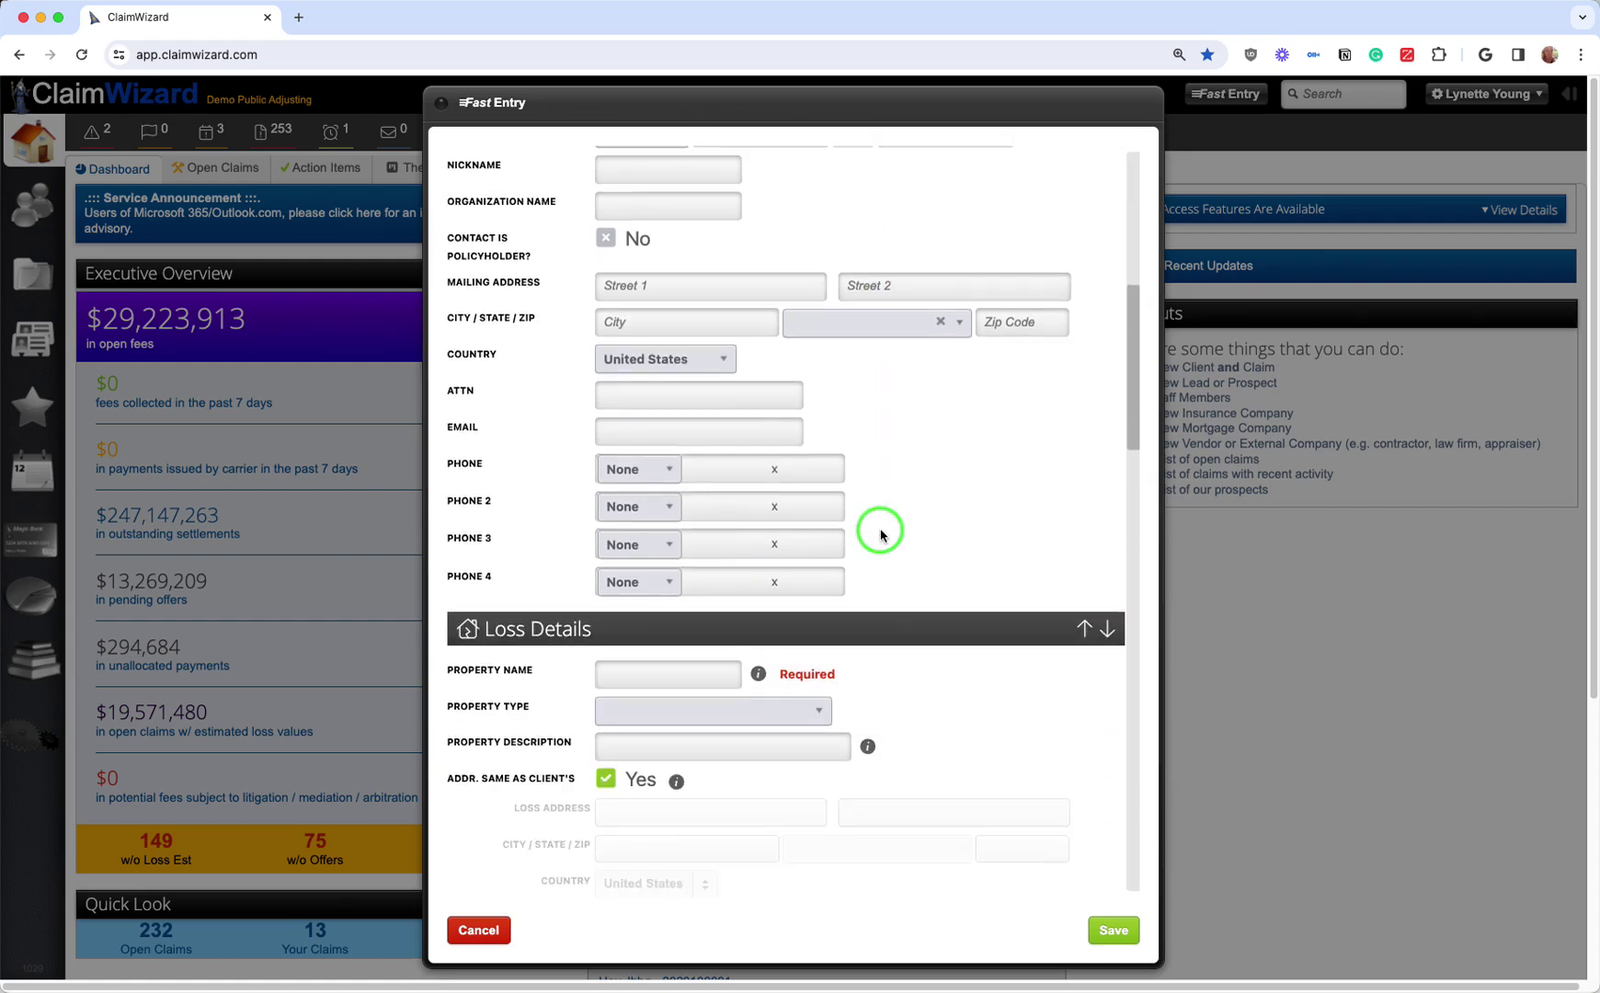
scroll(880, 536, down, 1)
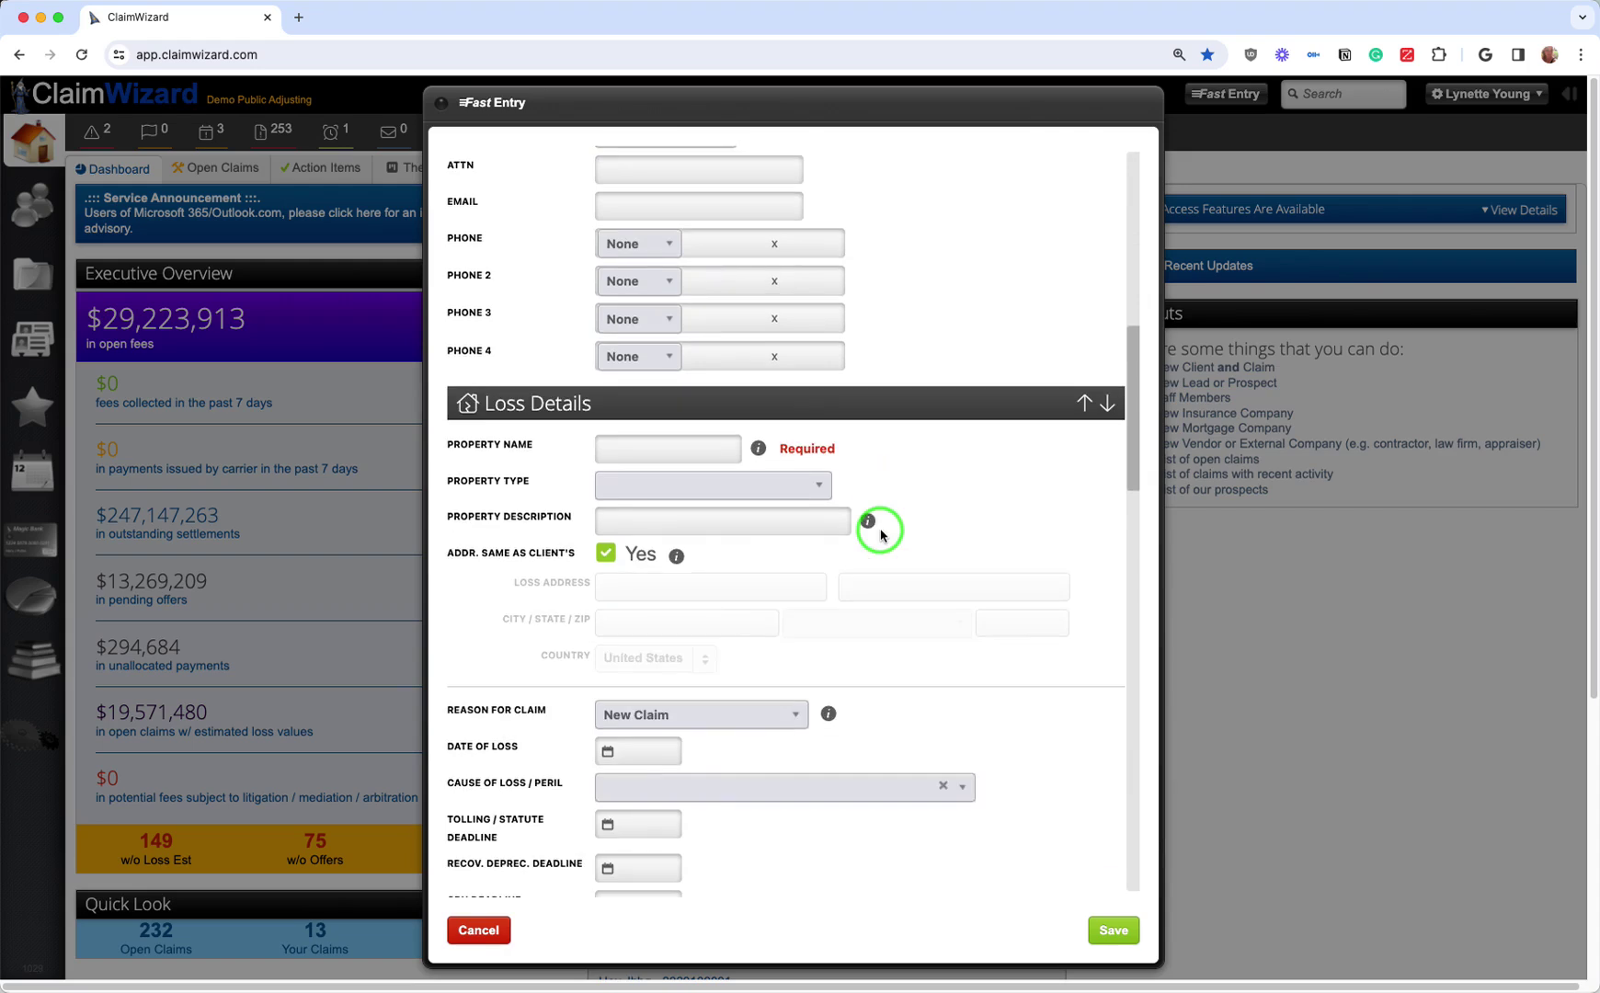
click(1084, 404)
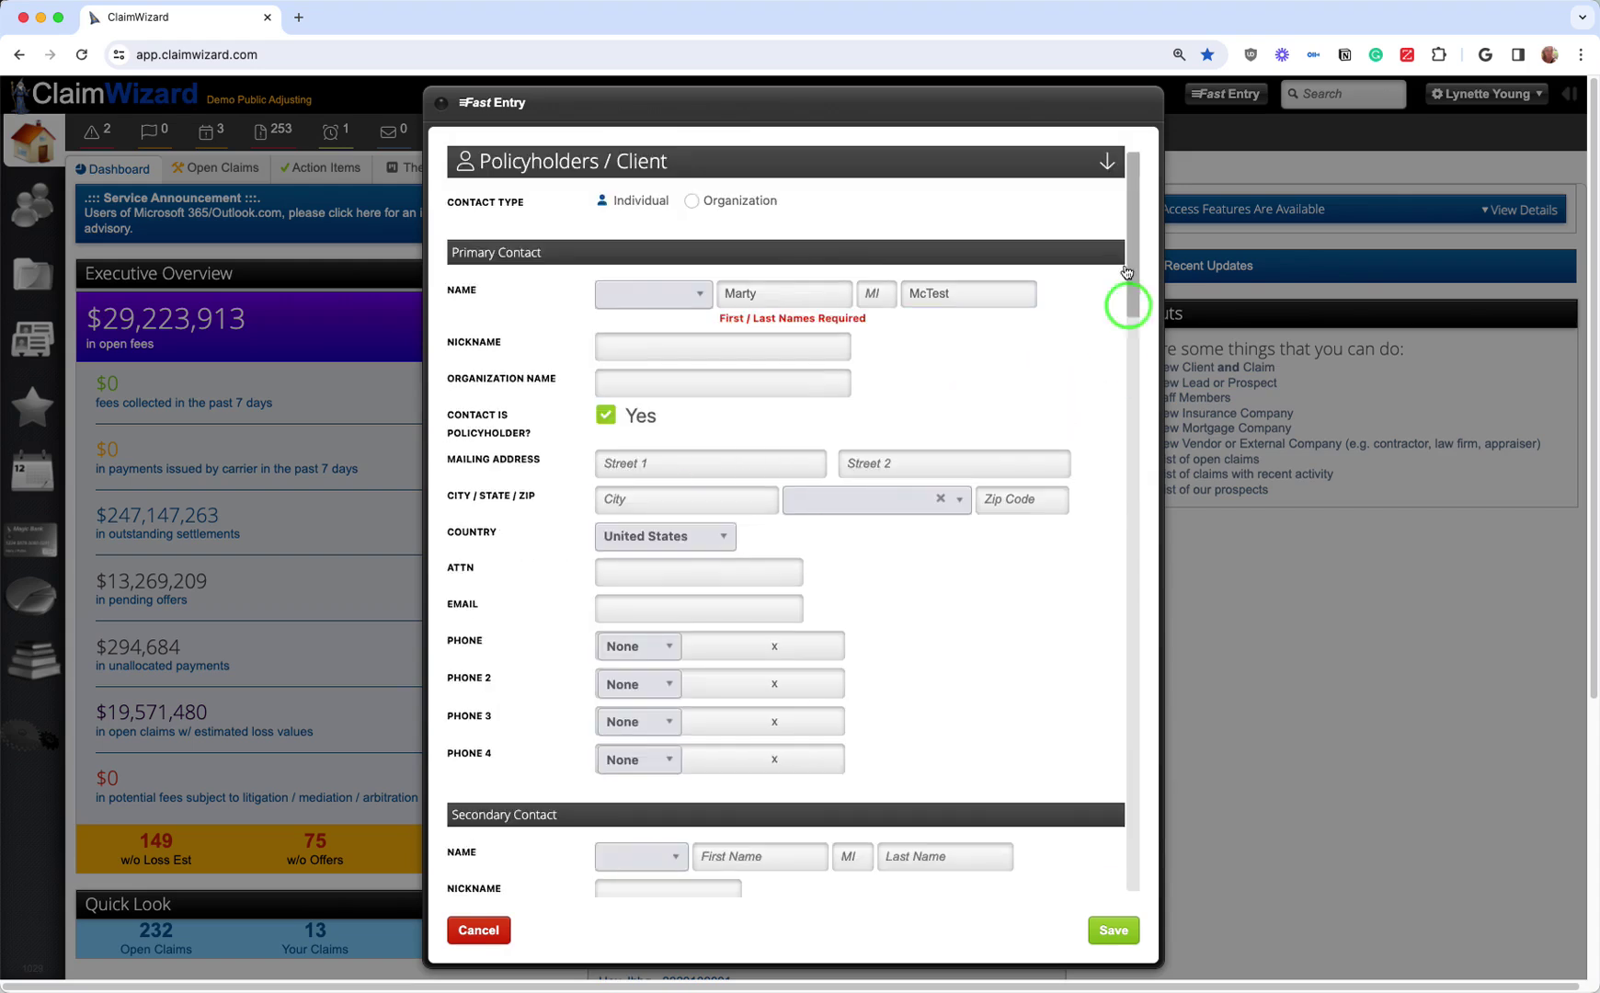
Step: Enter the property's street address as the Property Name in Loss Details
click(1109, 165)
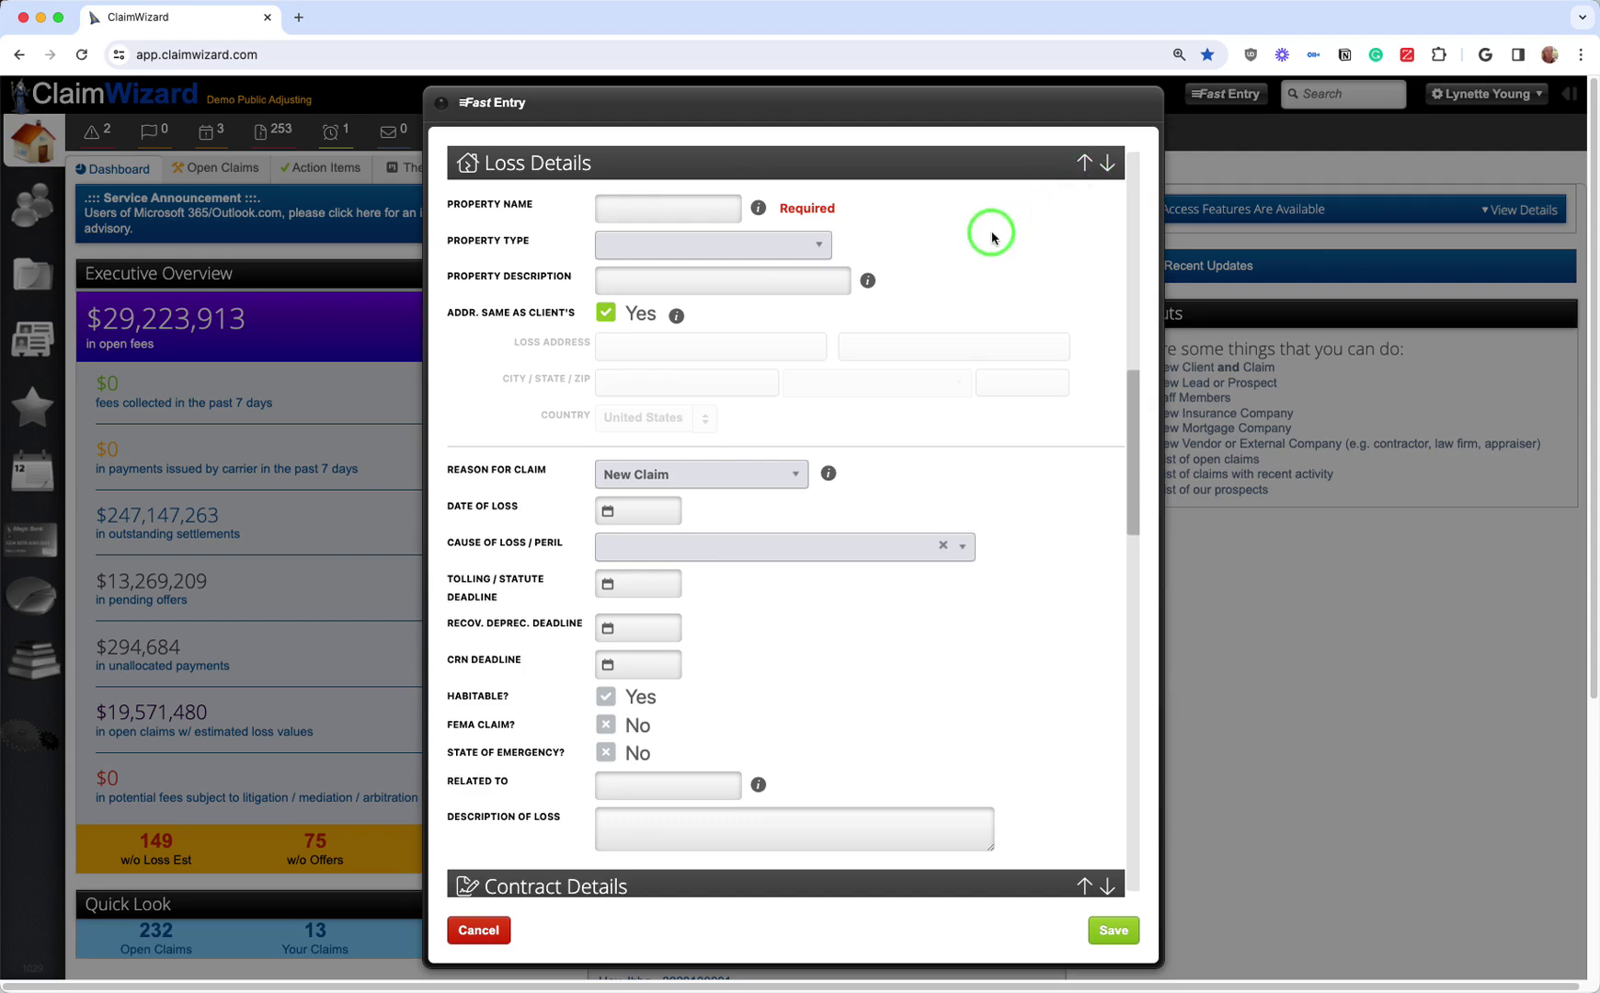
click(624, 214)
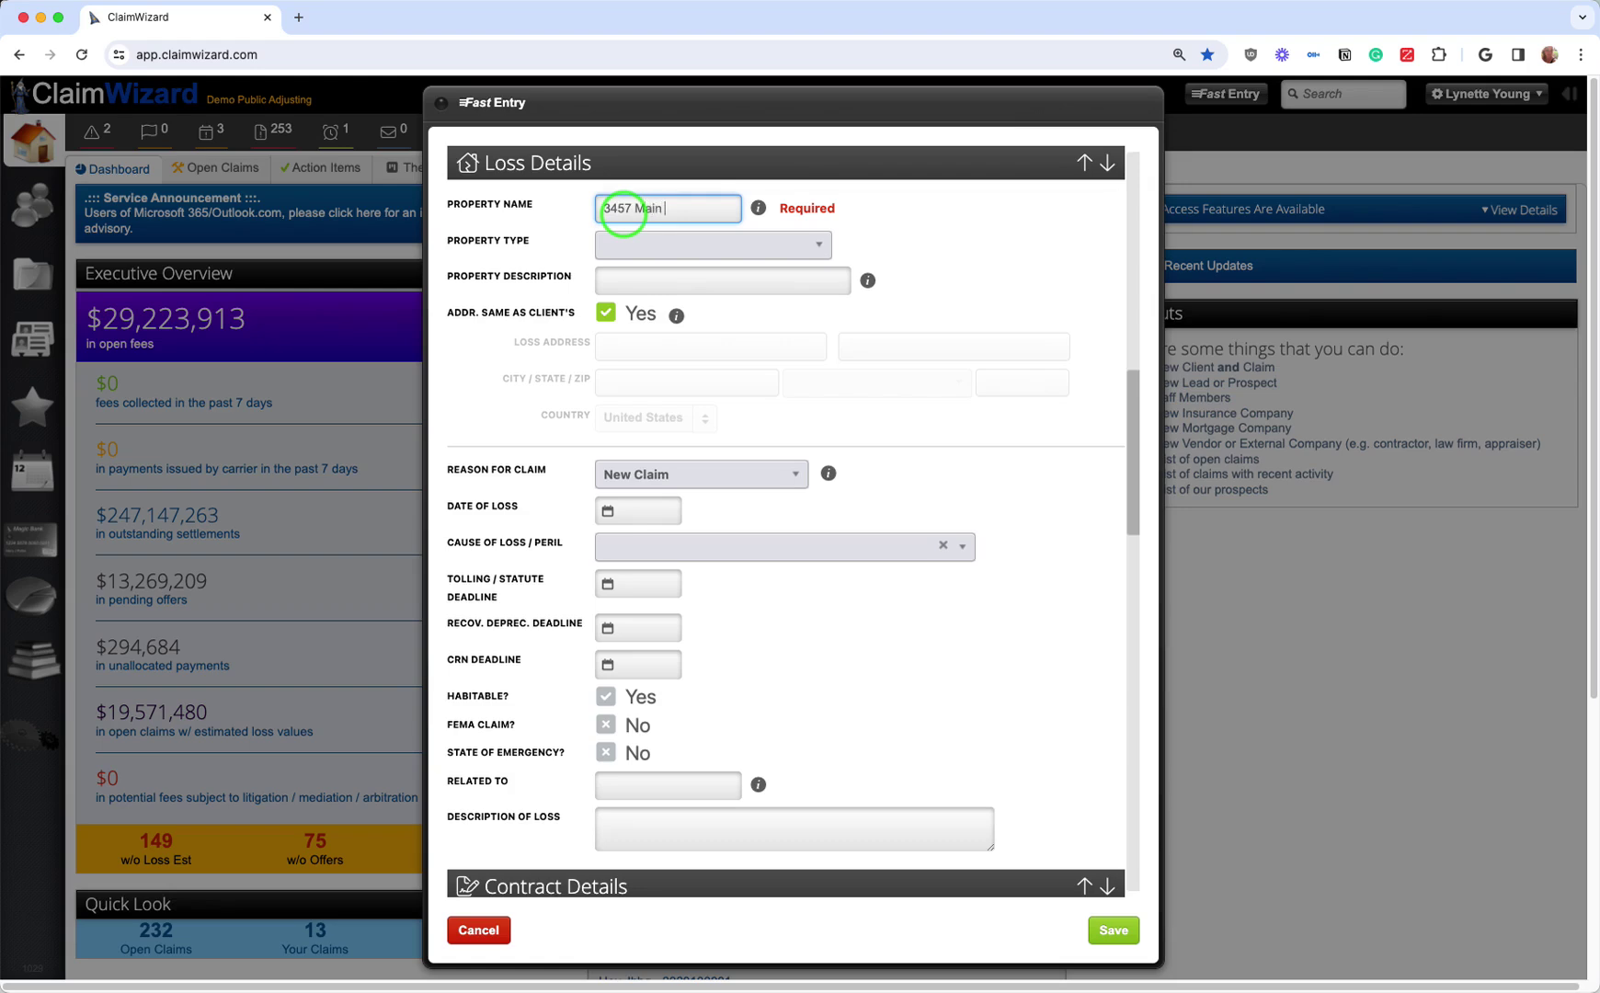
text(reet)
Step: Set Property Type to Residential - House, keeping the loss address same as the client's
click(648, 246)
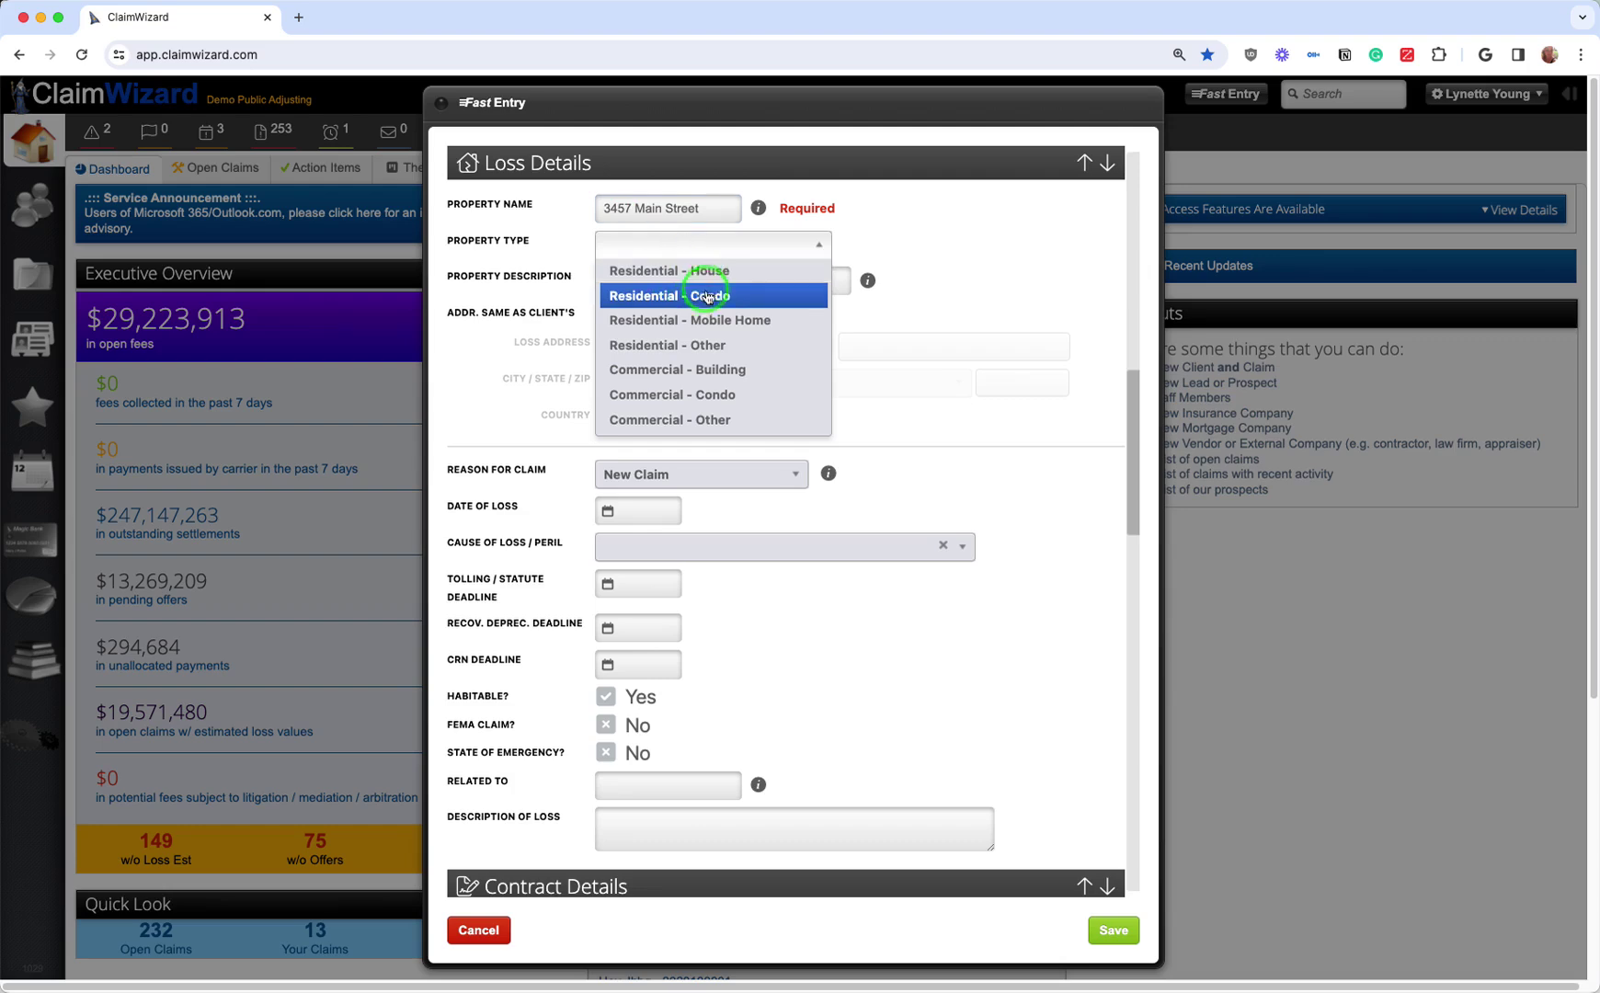
click(730, 272)
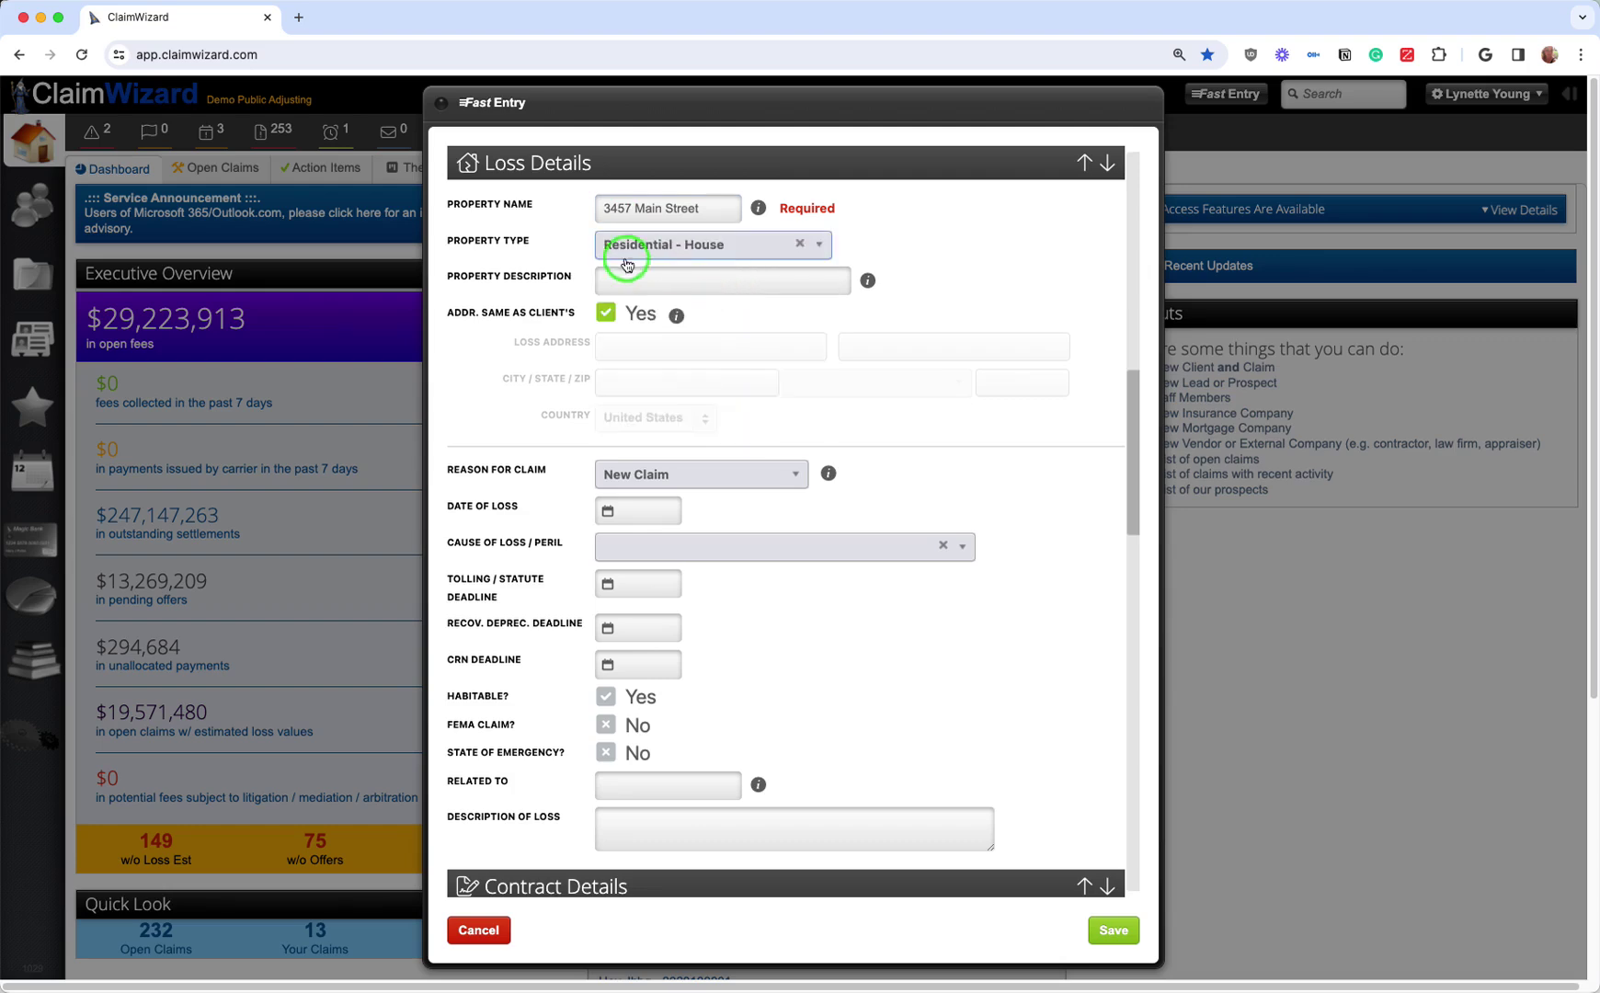
click(675, 279)
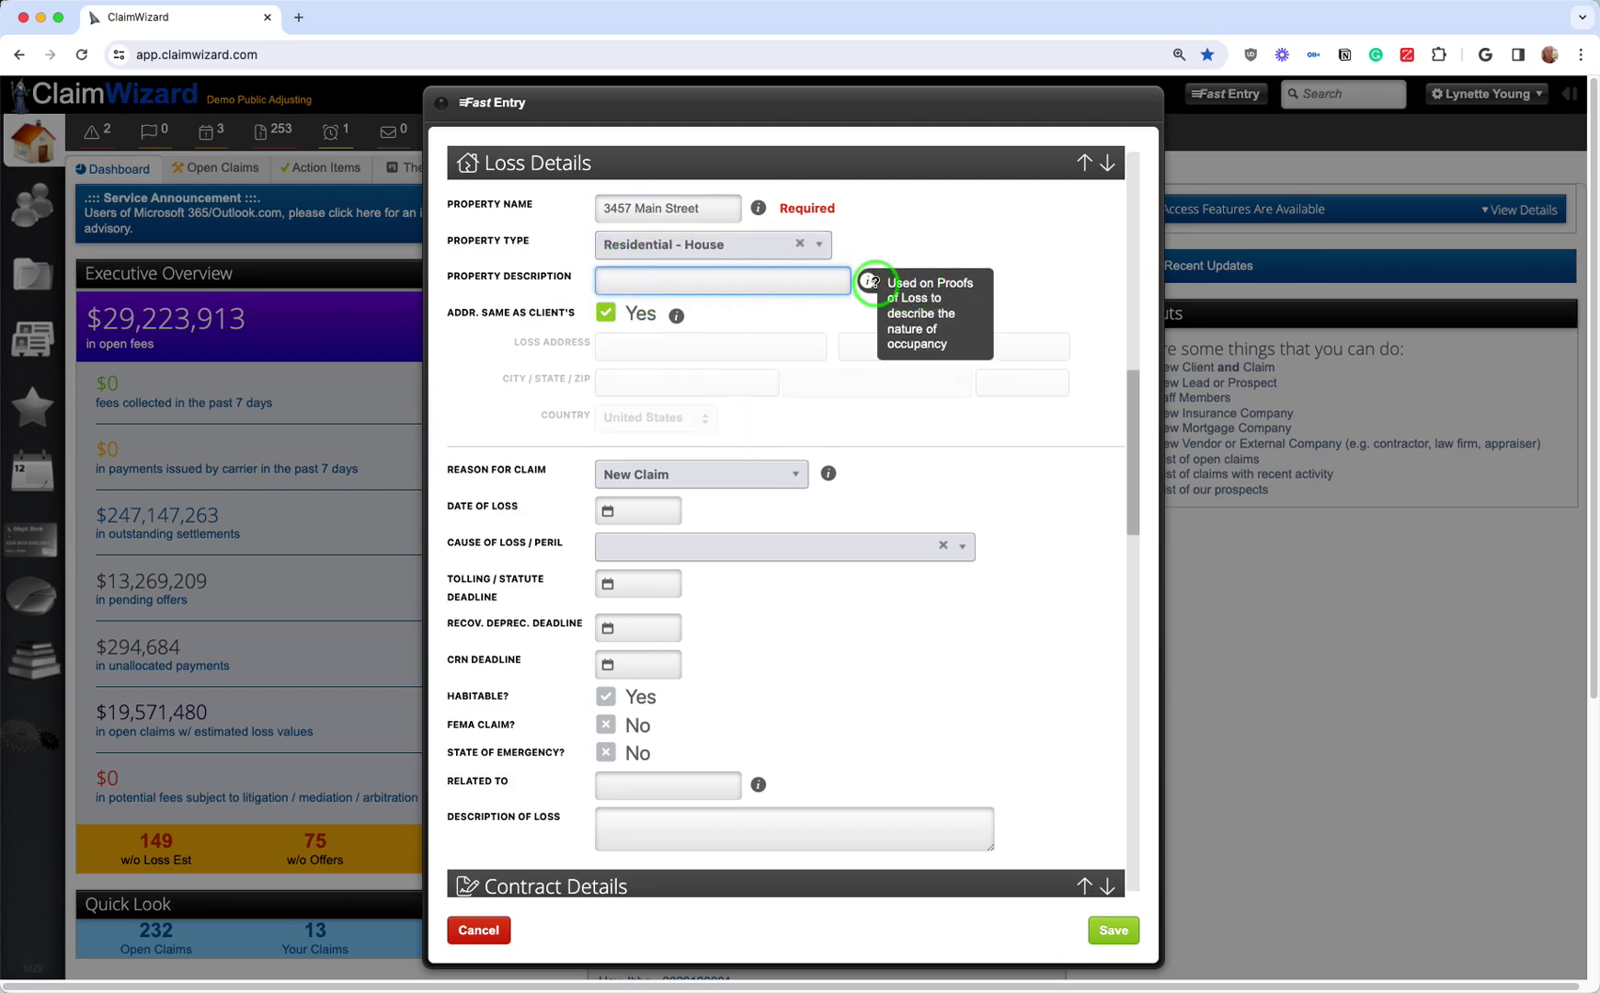
mouse_move(865, 282)
click(605, 318)
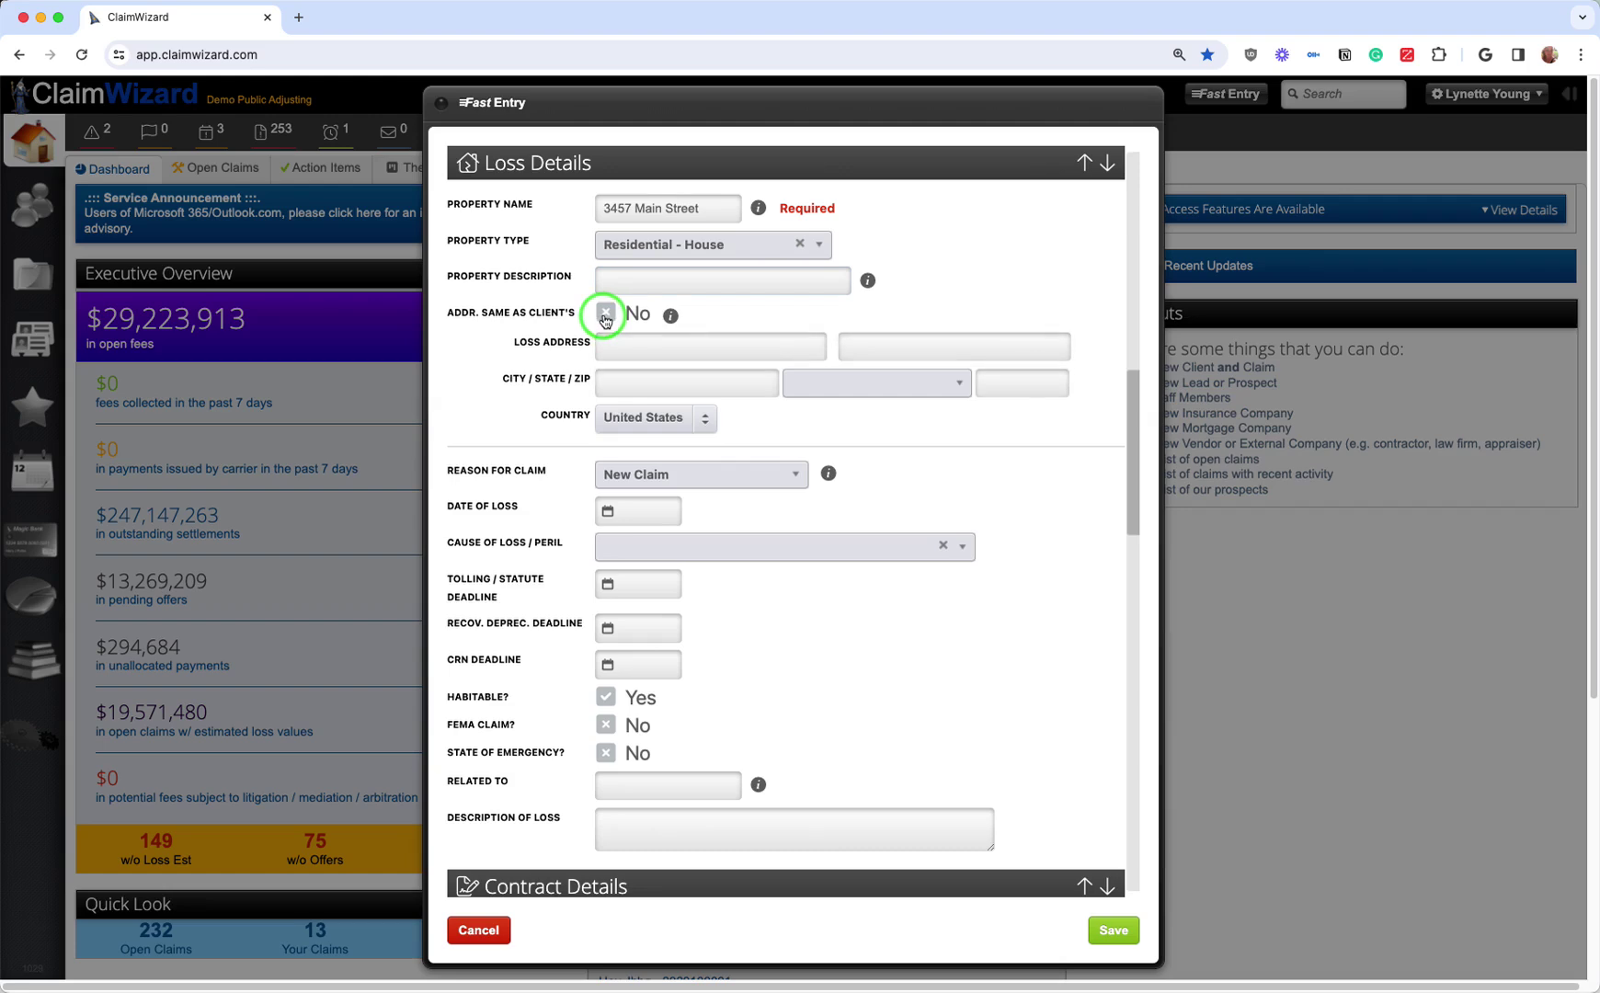
click(604, 318)
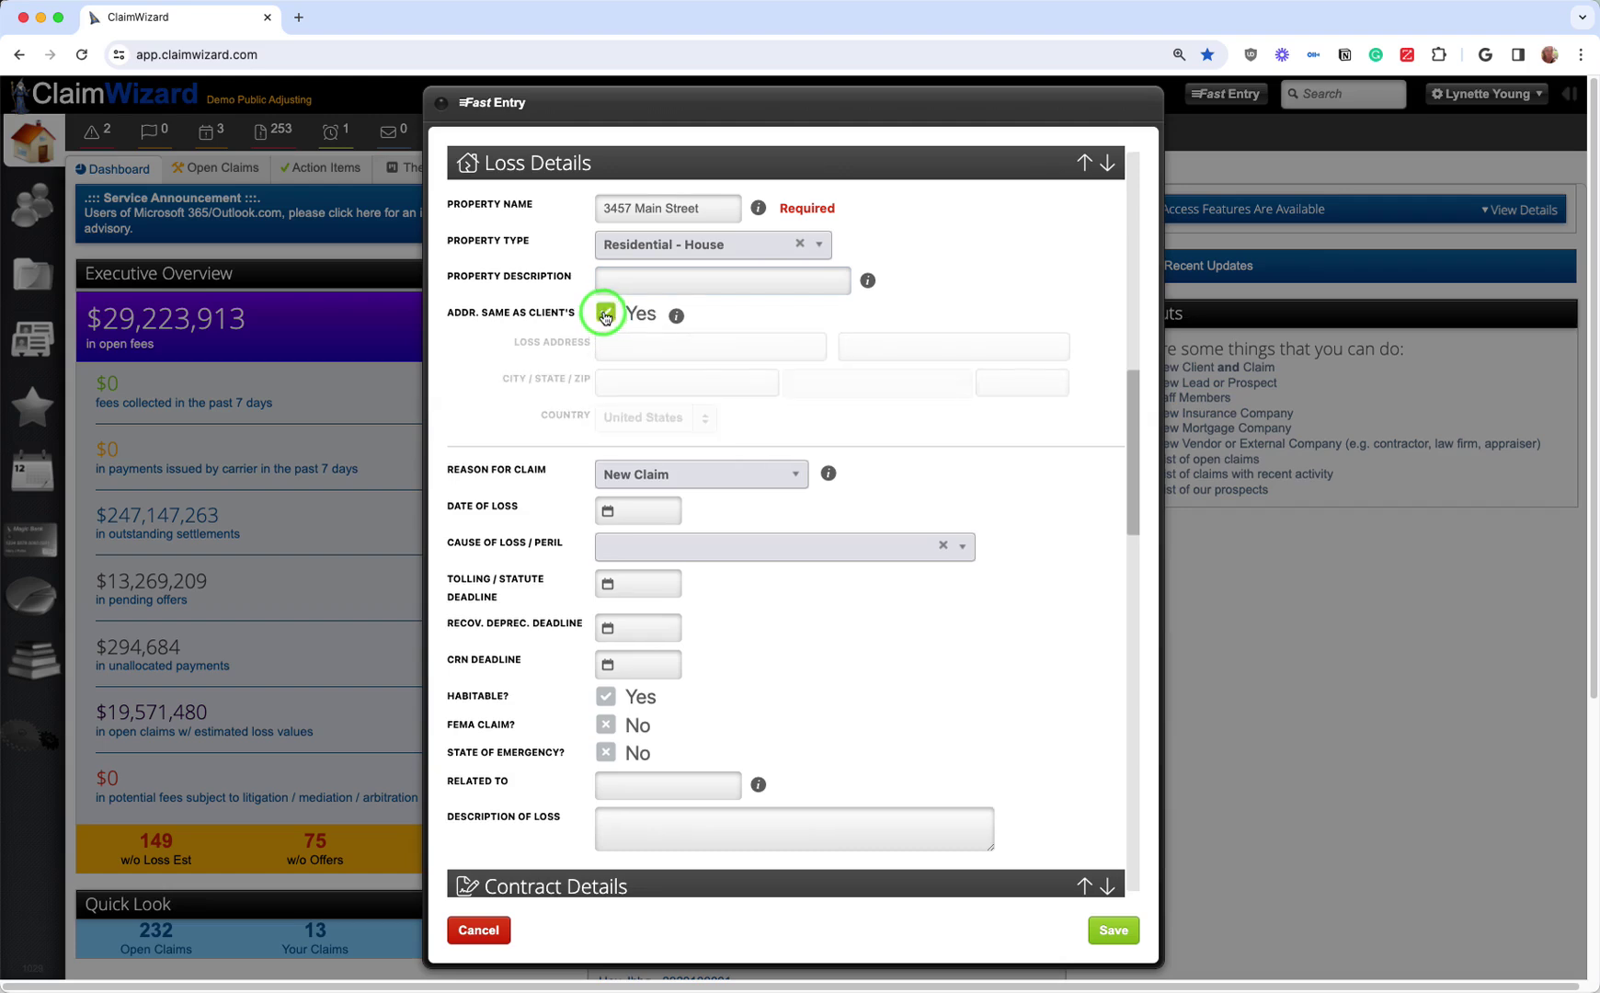
Step: Leave Reason for Claim at New Claim and bring up the Cause of Loss / Peril list
scroll(571, 475, down, 2)
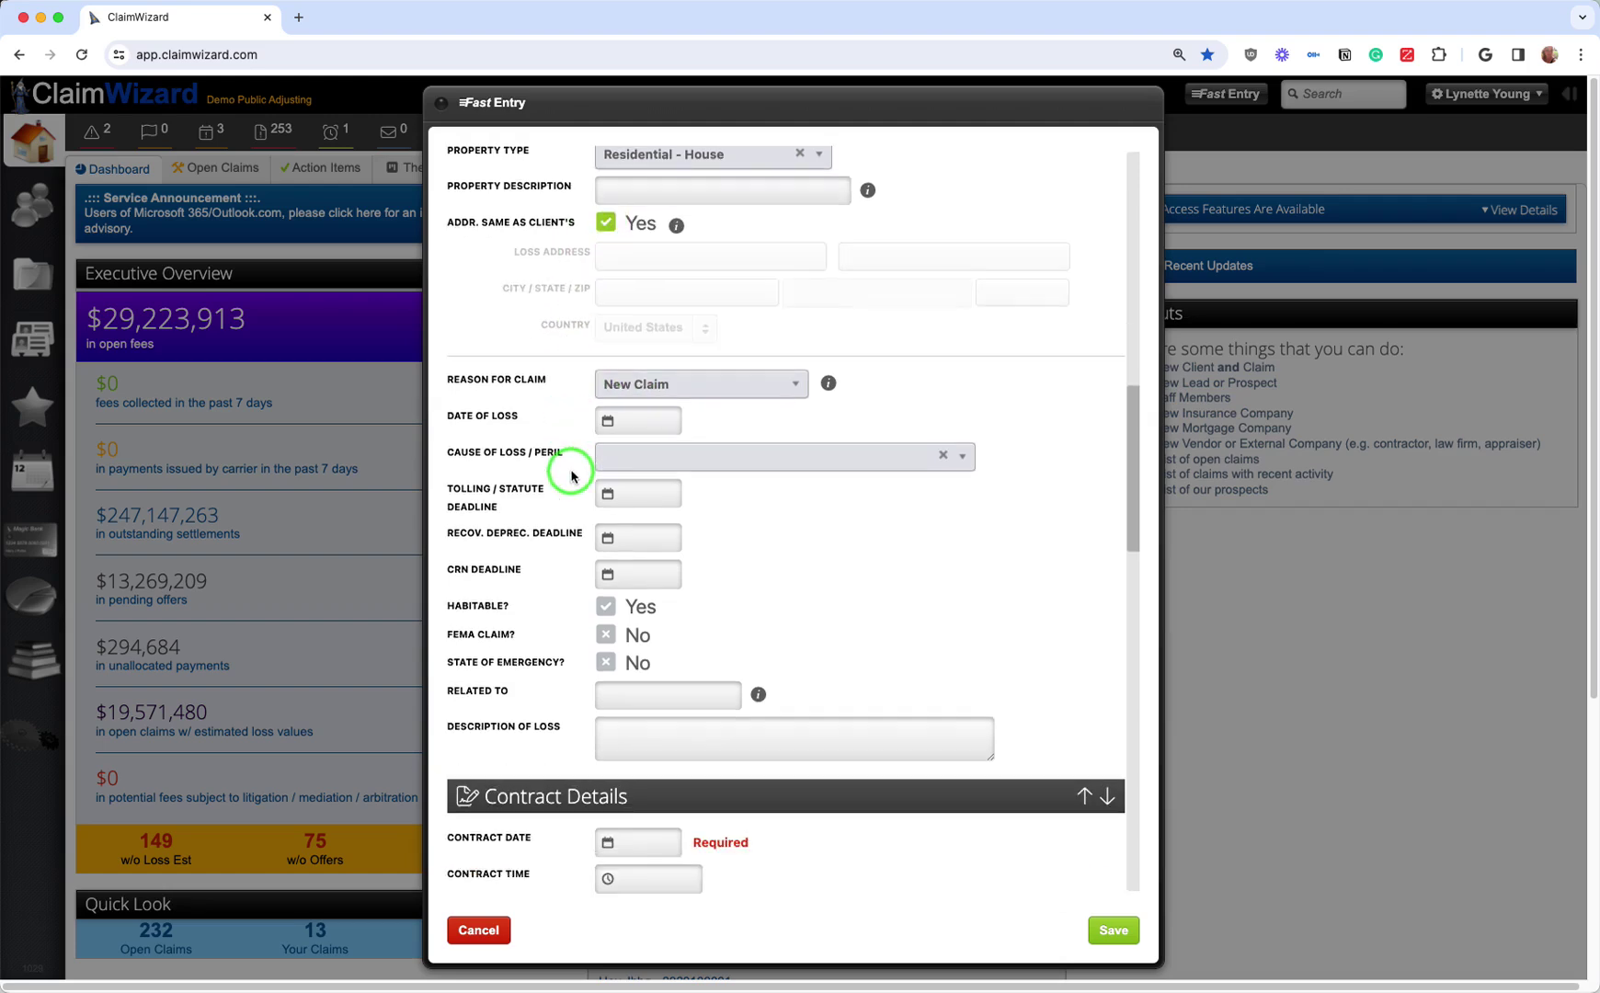
click(674, 393)
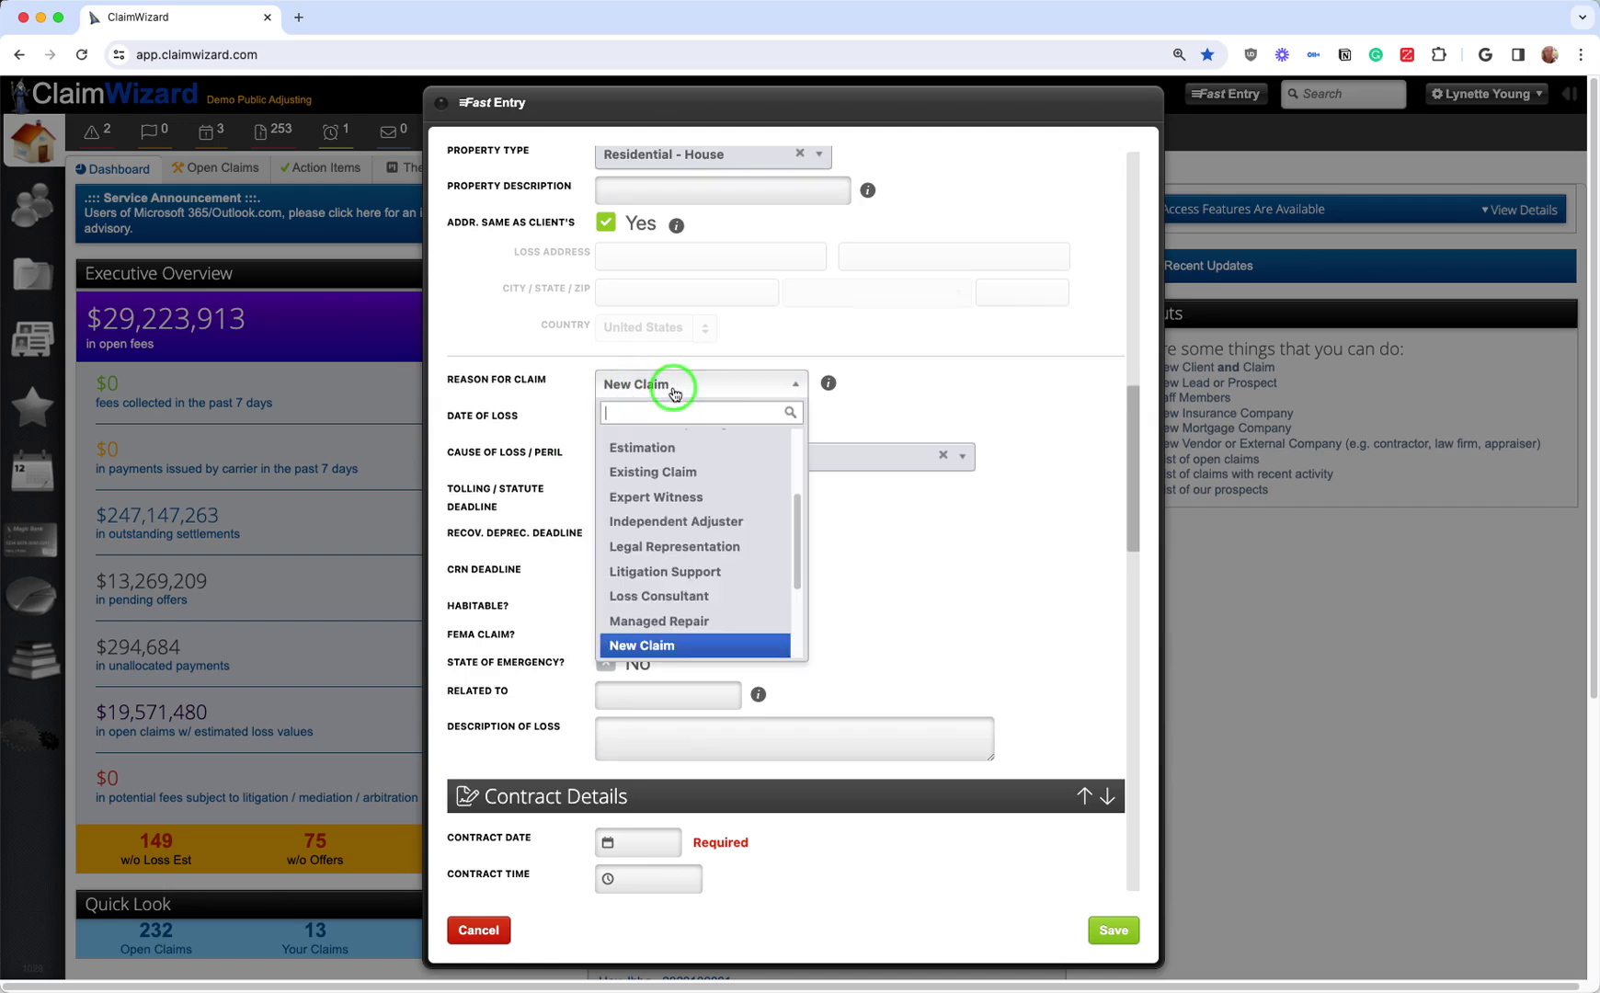
scroll(670, 460, up, 1)
mouse_move(798, 549)
mouse_down()
mouse_move(817, 614)
mouse_move(815, 460)
mouse_move(796, 541)
mouse_up()
click(727, 393)
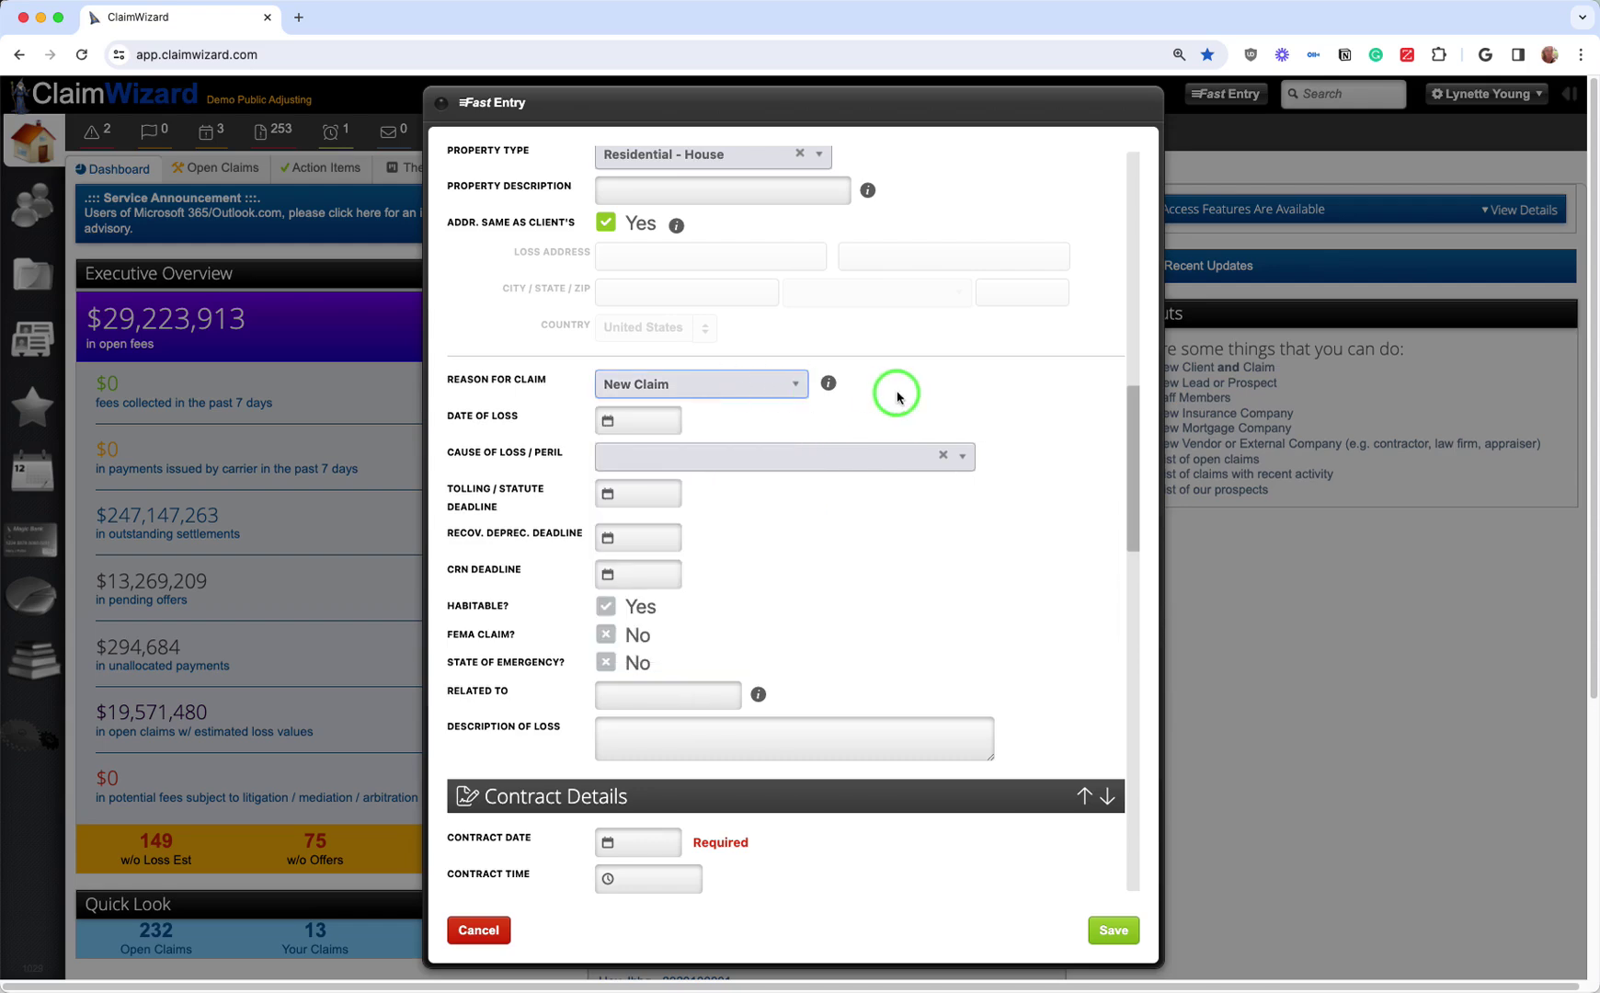
click(790, 388)
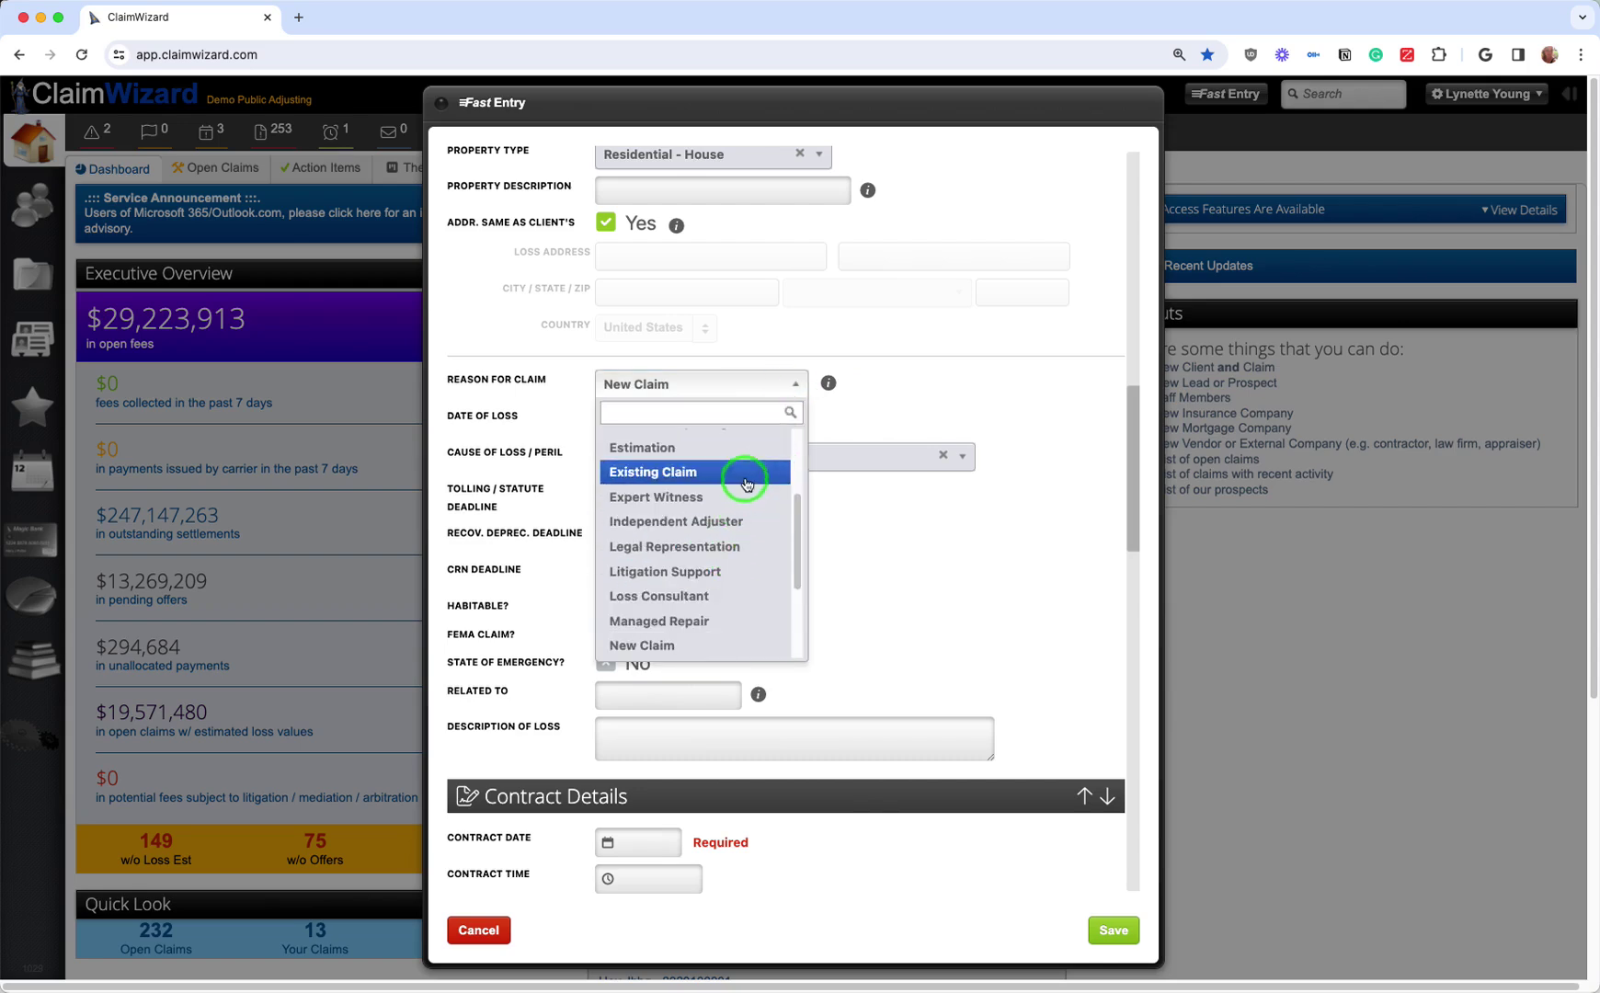
click(886, 400)
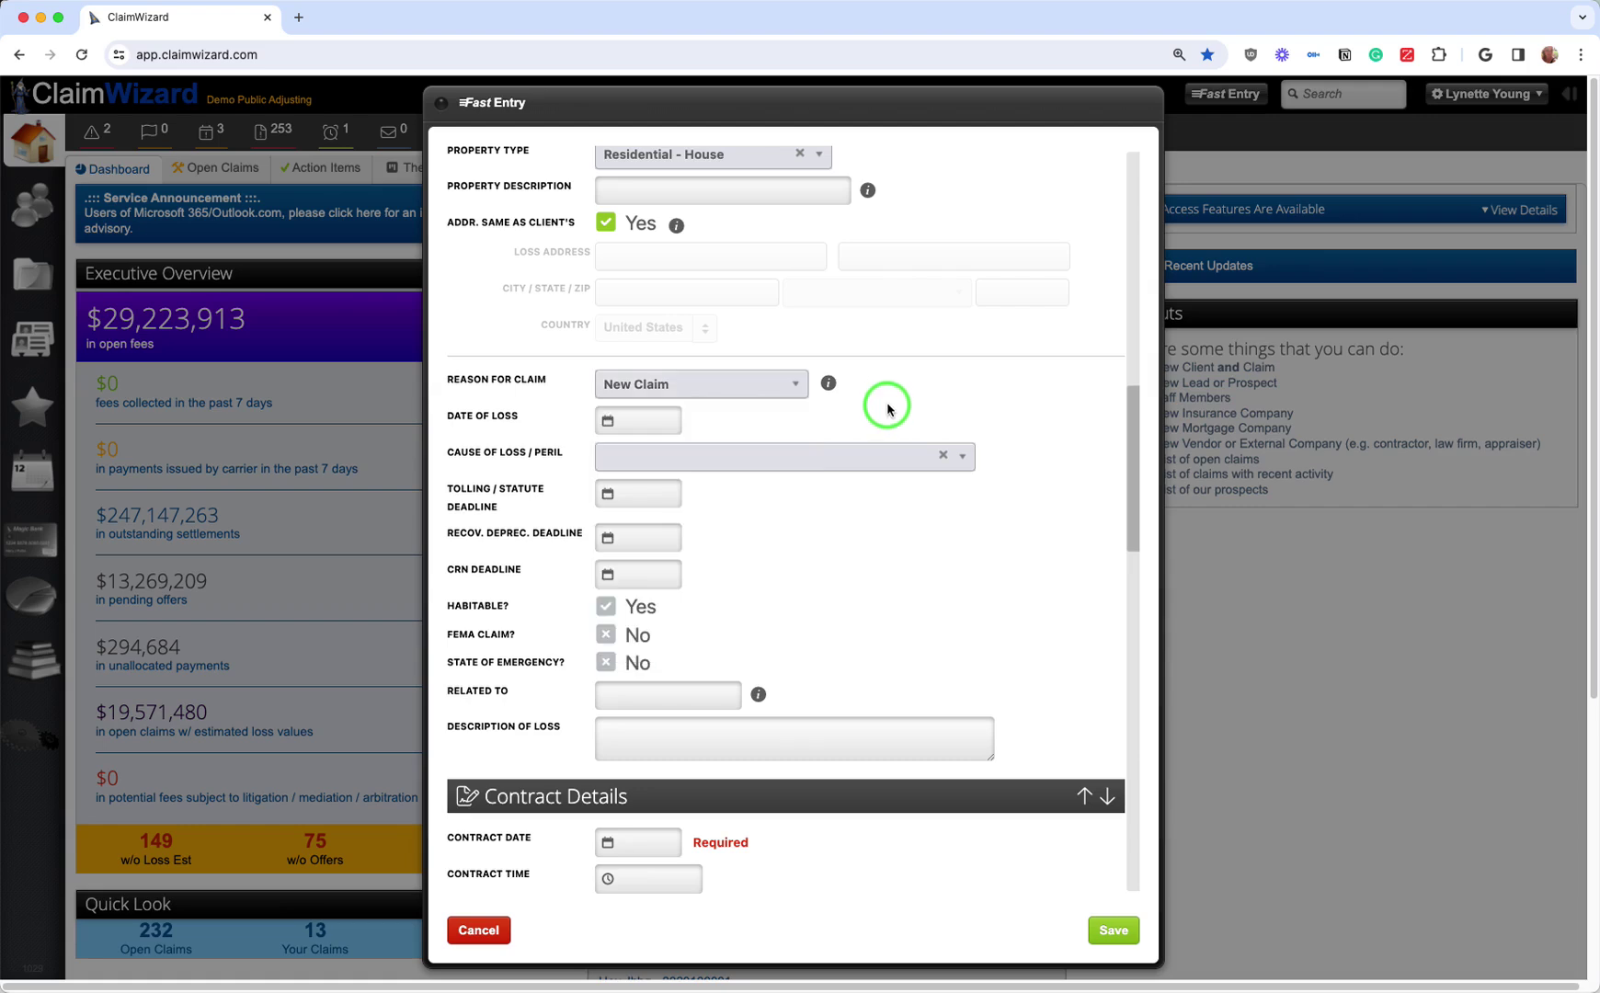
click(768, 458)
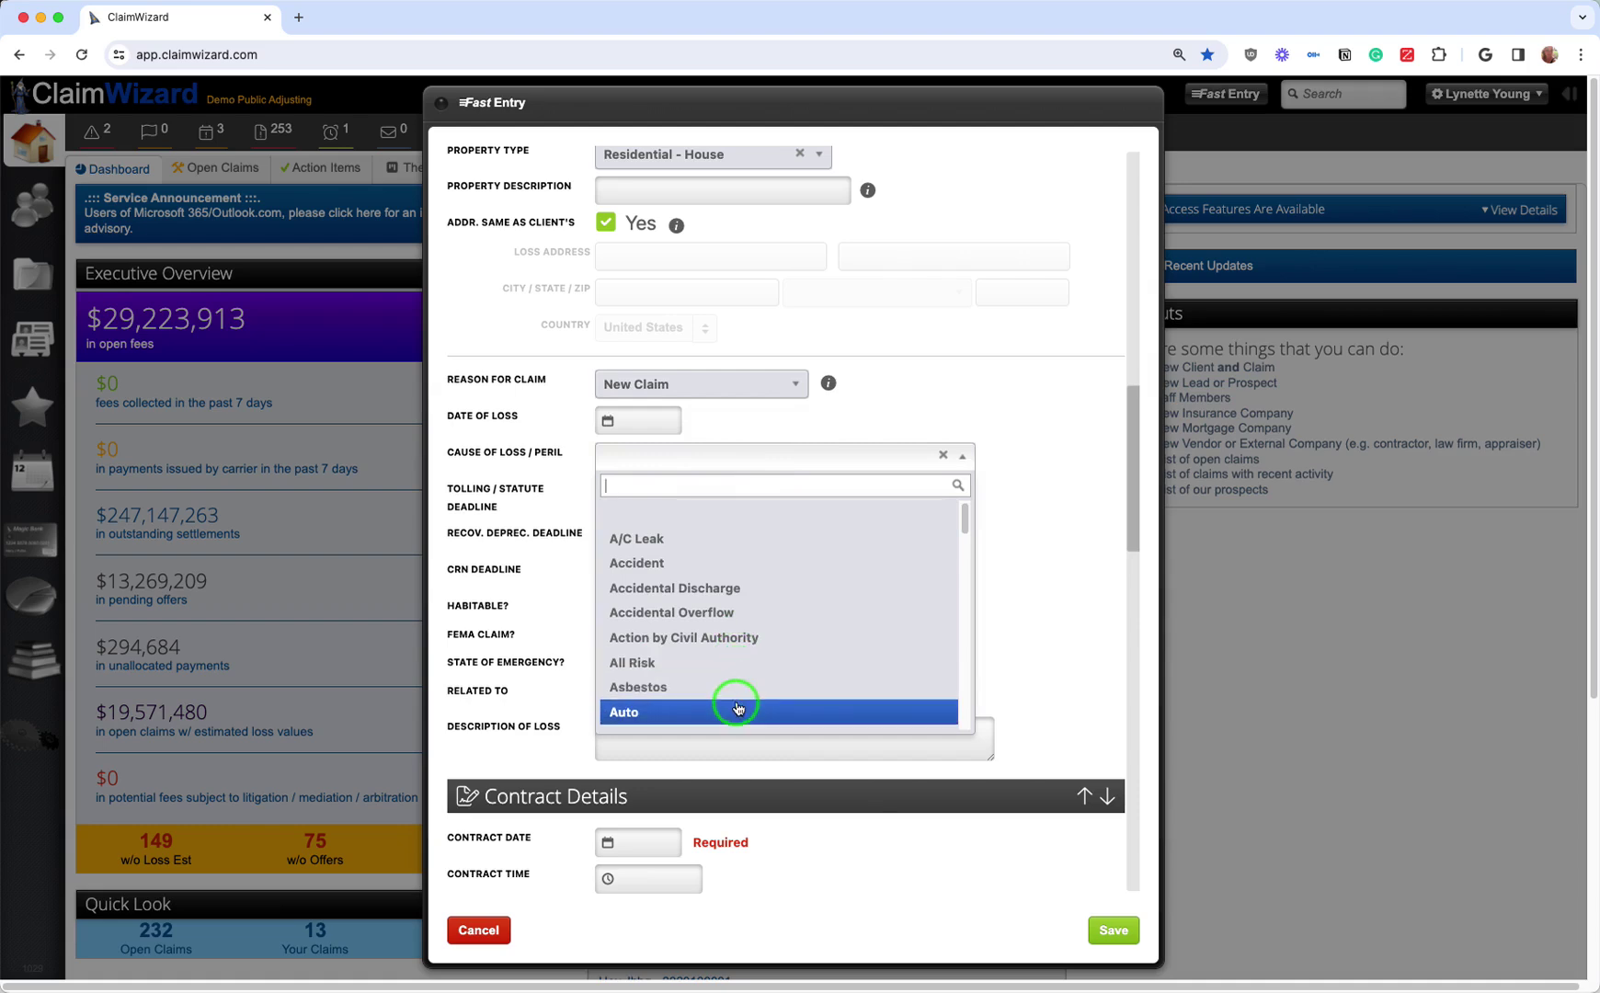
Step: Change Cause of Loss / Peril from Business Interruption to Accidental Overflow
scroll(735, 655, down, 5)
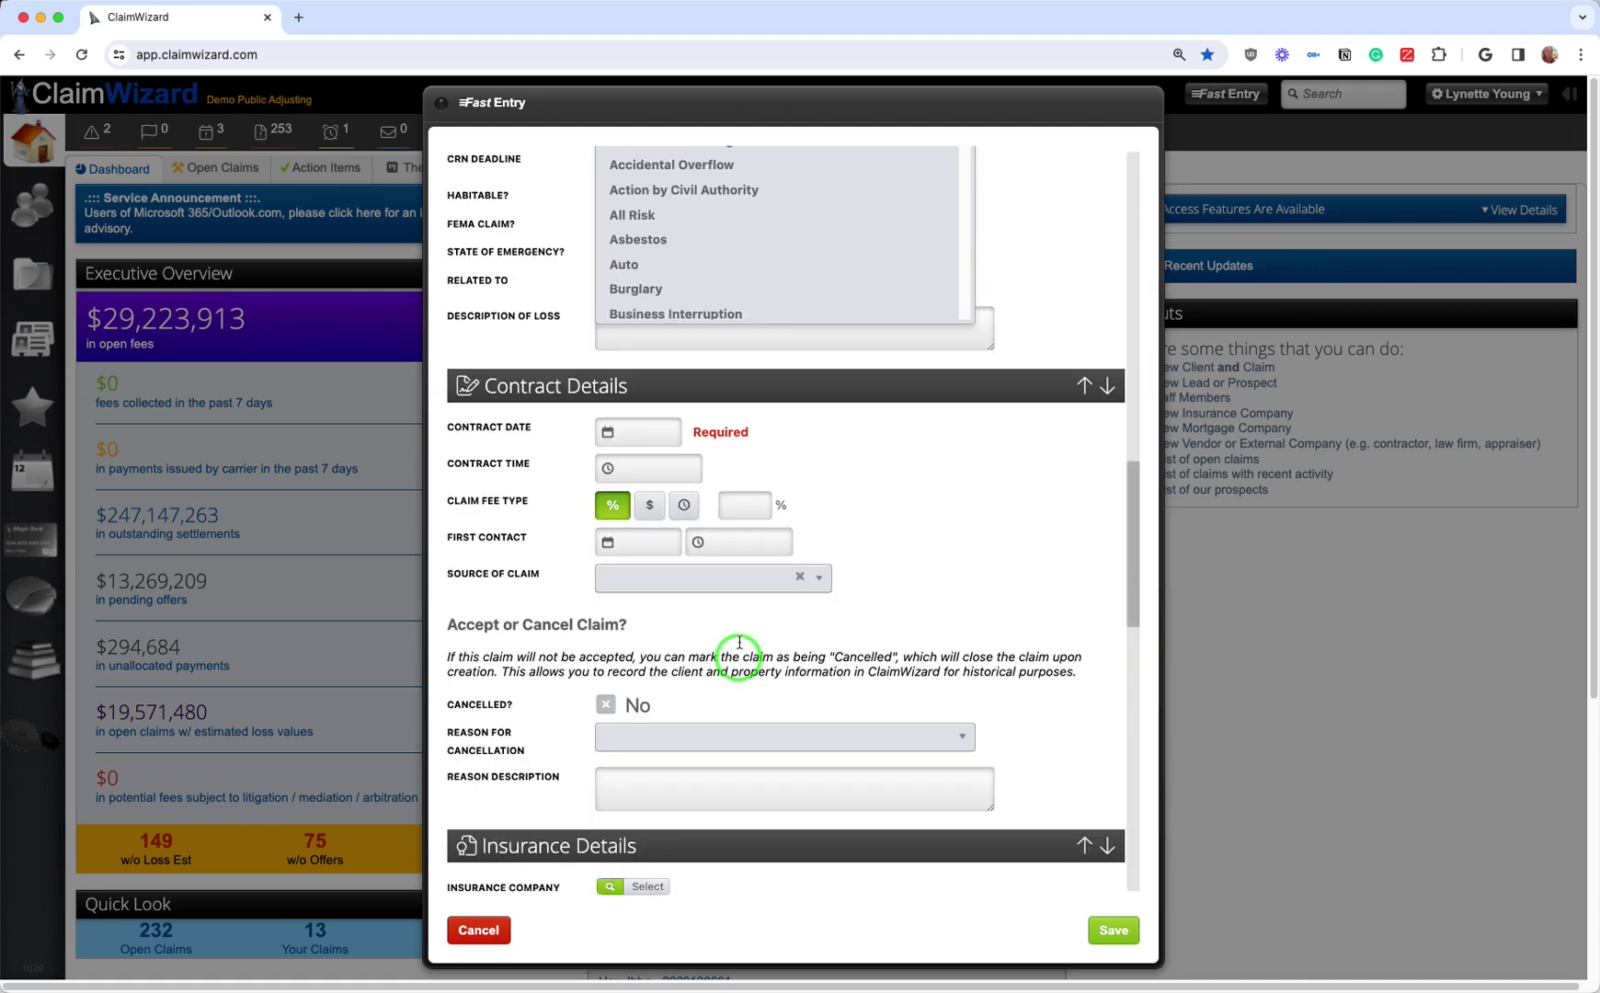
click(743, 306)
scroll(902, 285, up, 4)
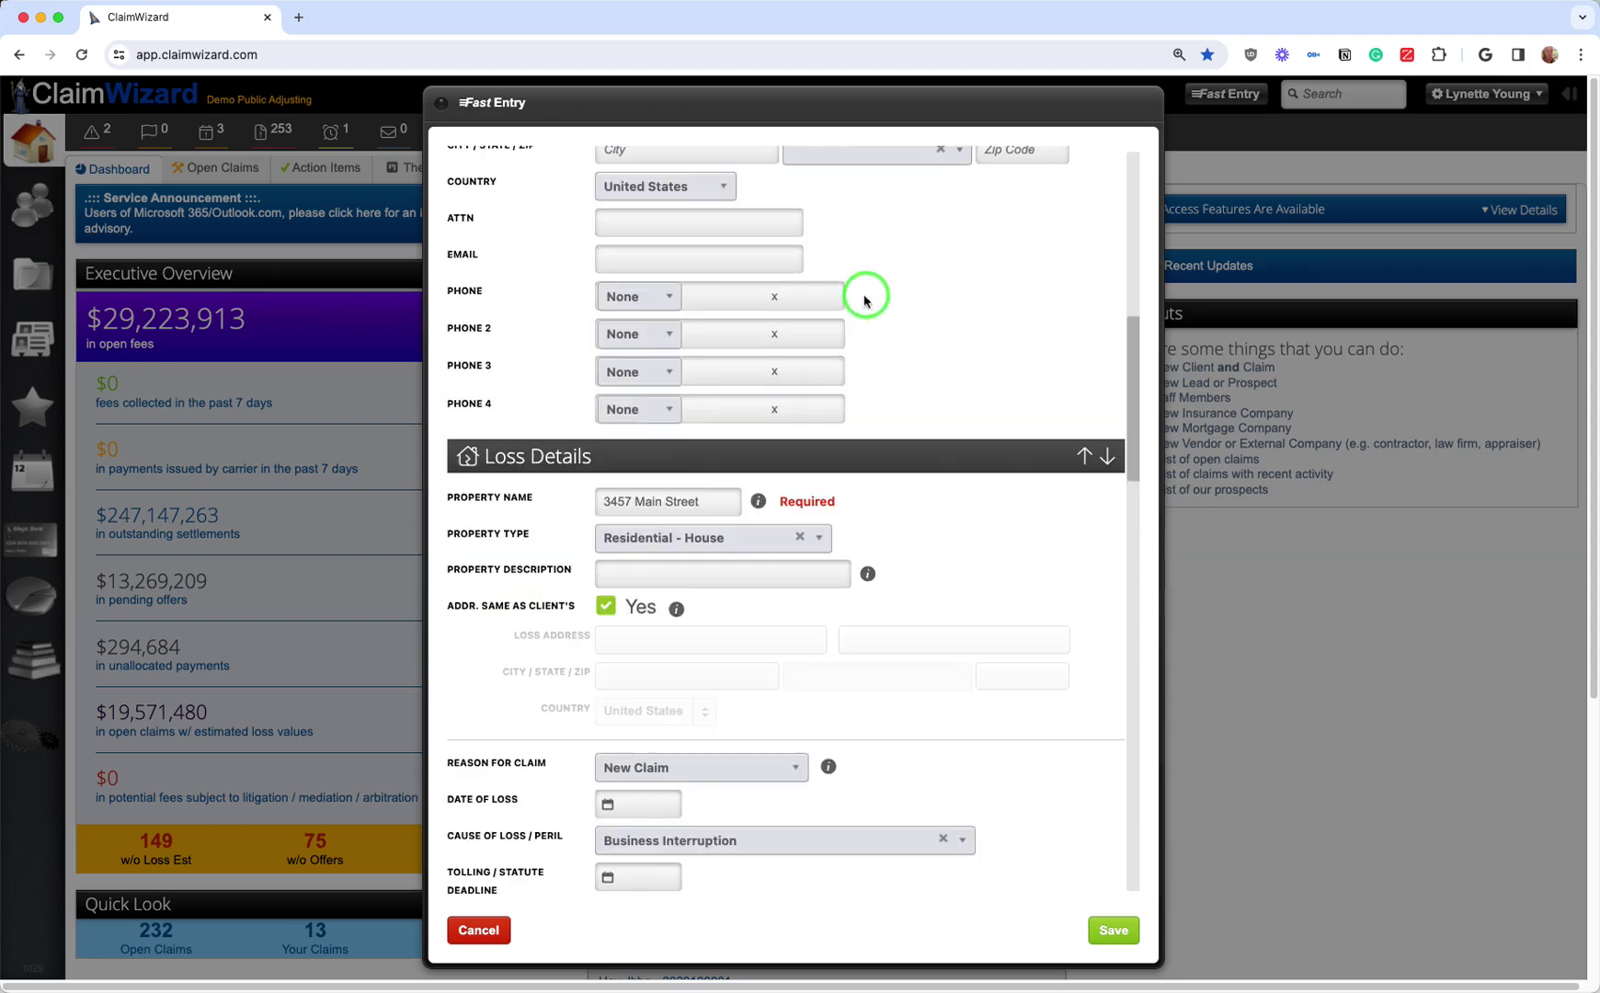
click(714, 537)
click(715, 564)
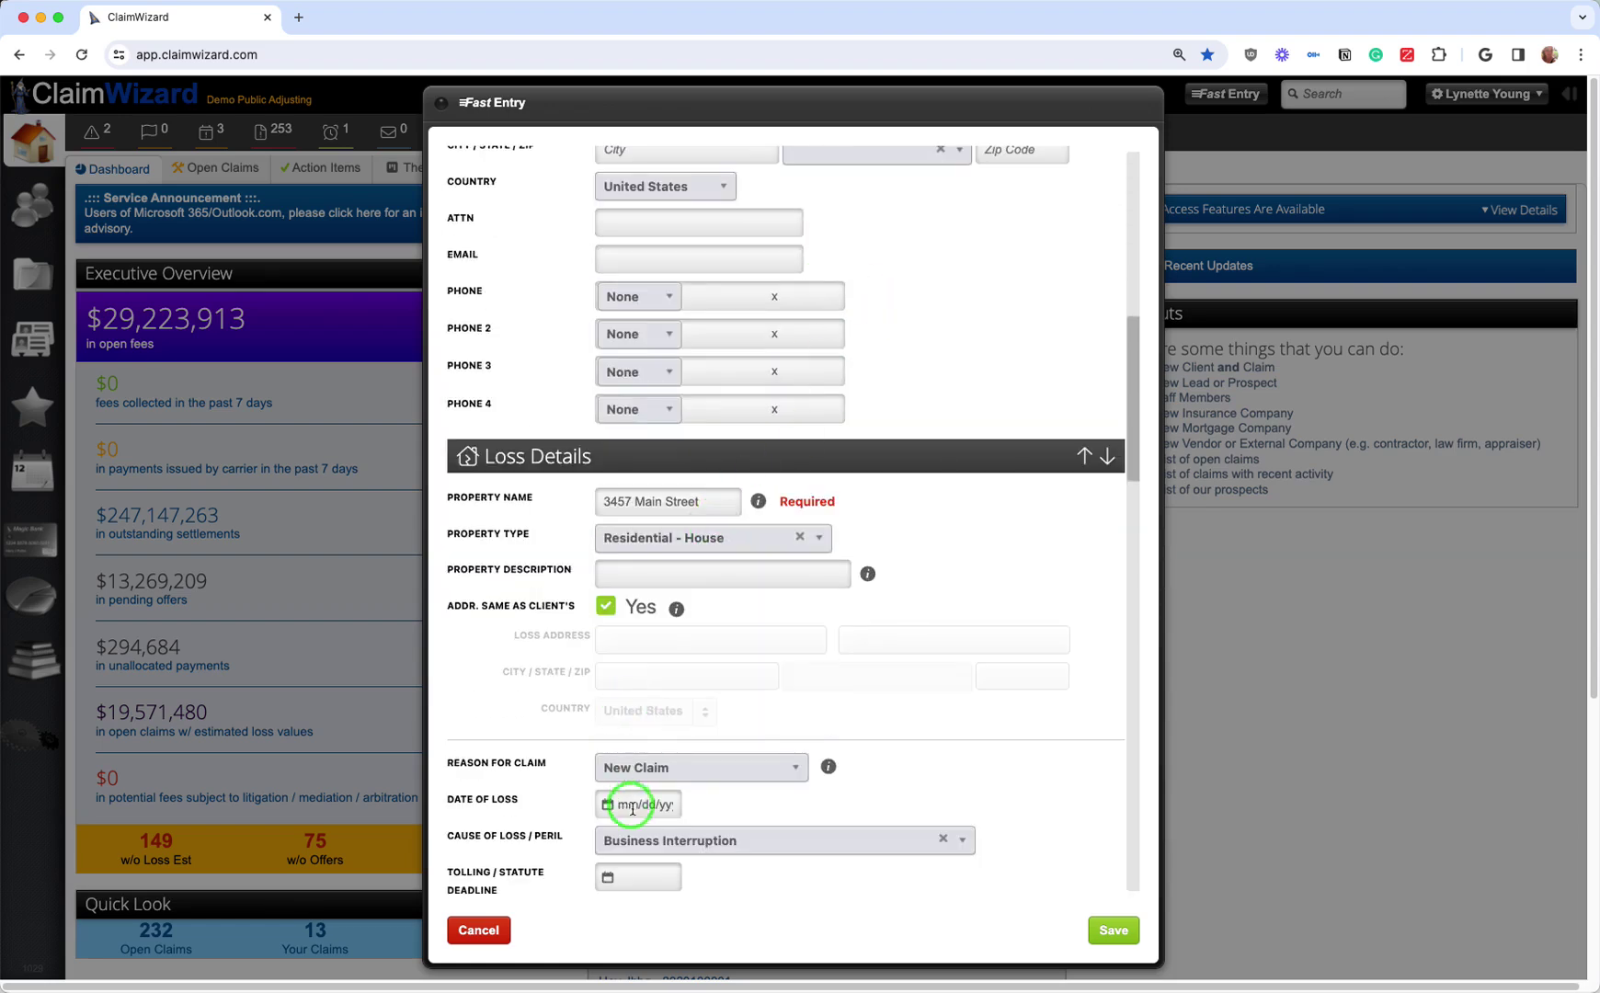
click(706, 841)
scroll(722, 835, down, 5)
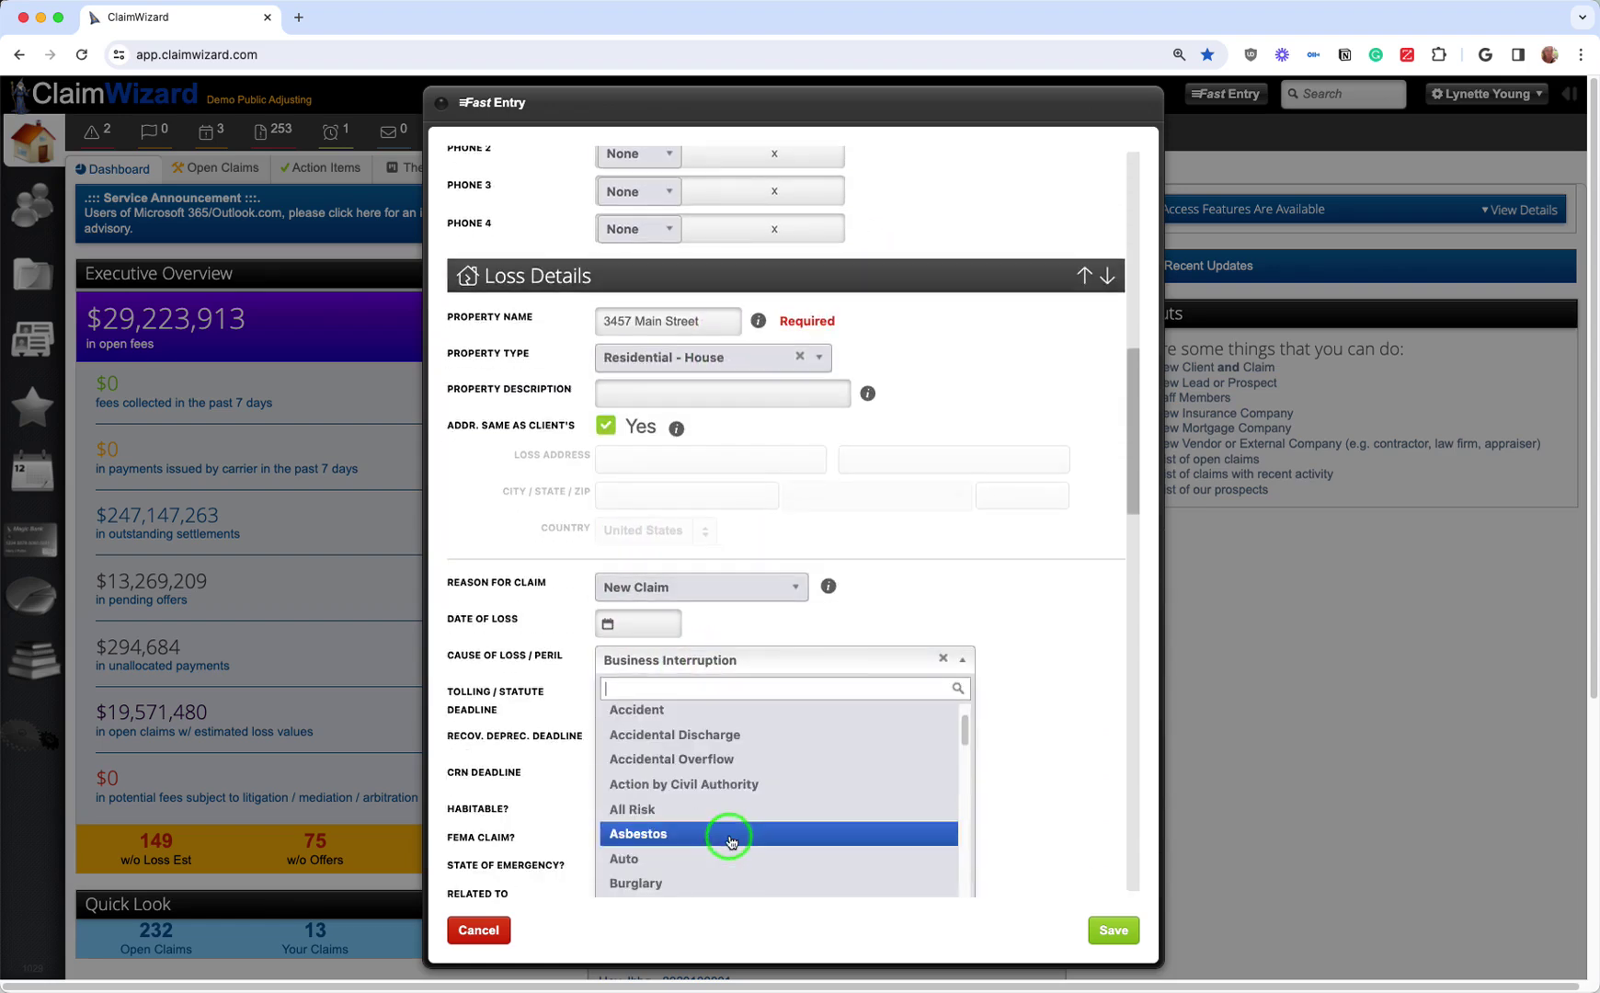
click(756, 702)
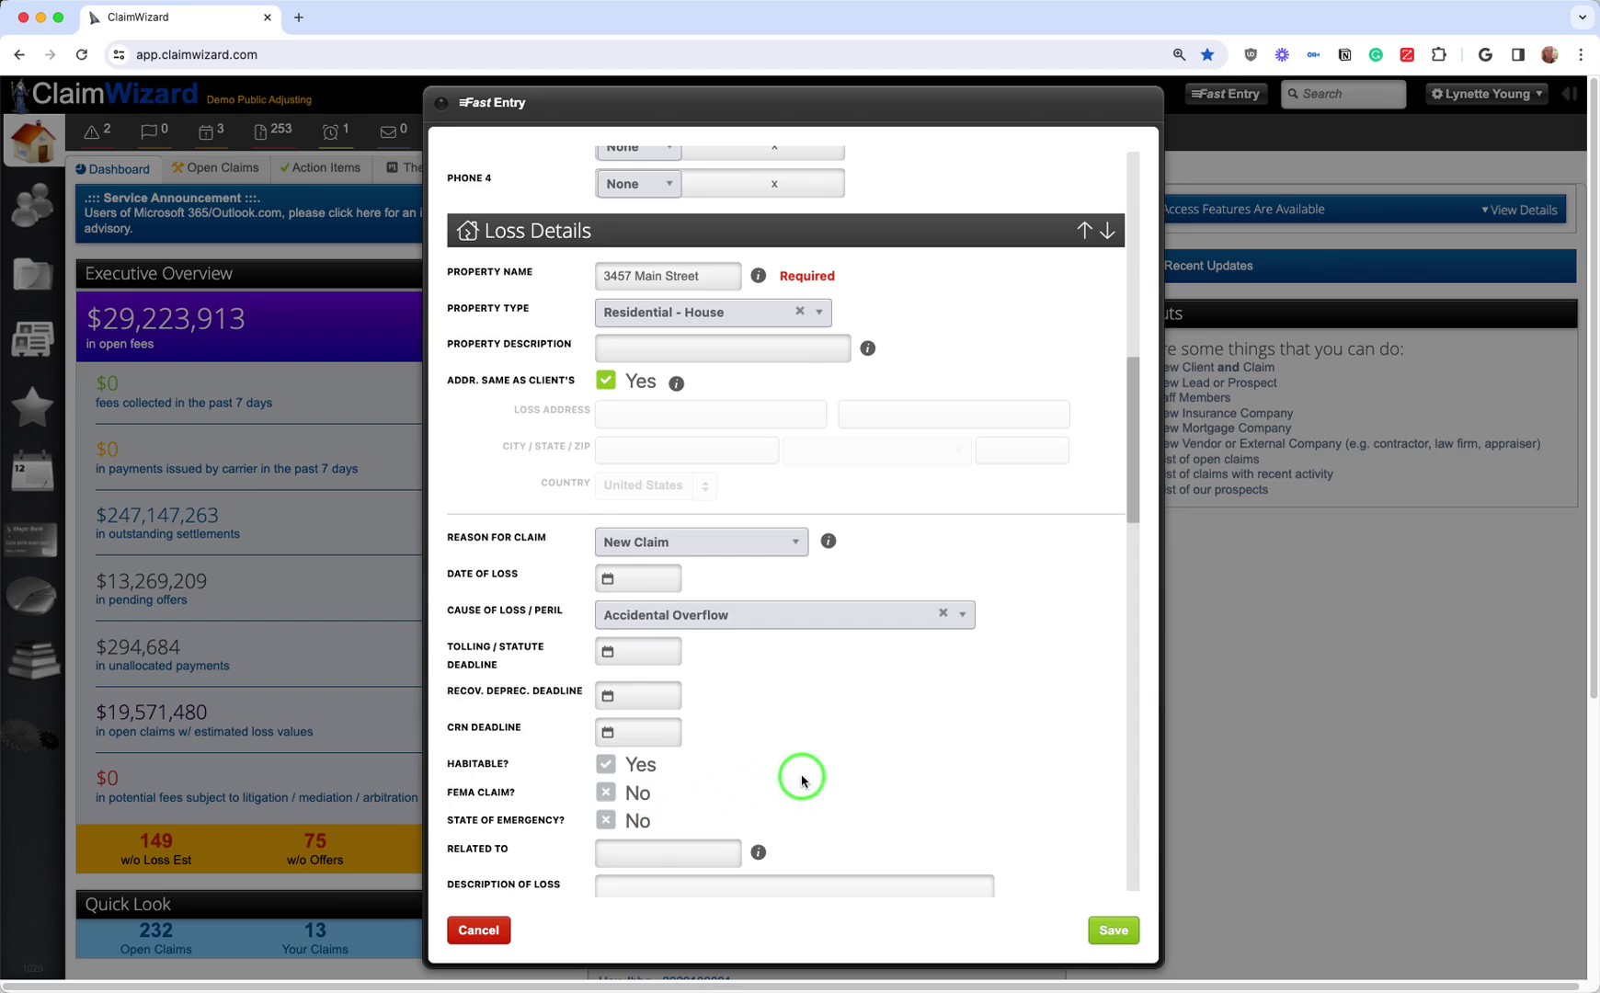
scroll(802, 780, down, 4)
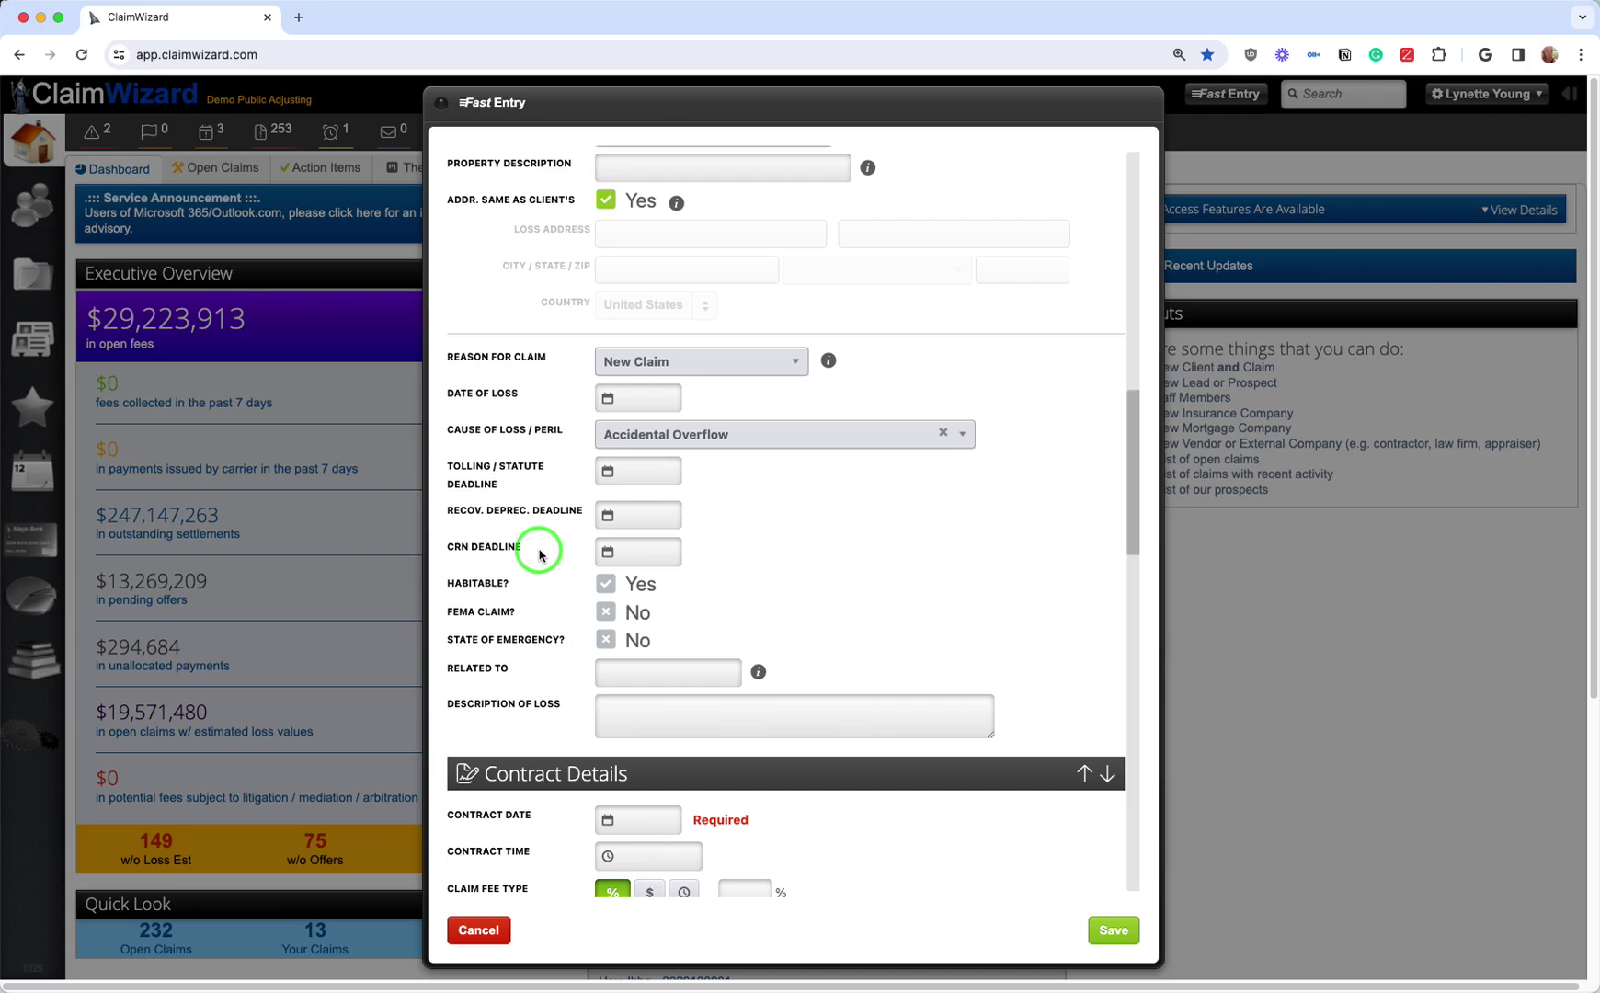
click(648, 507)
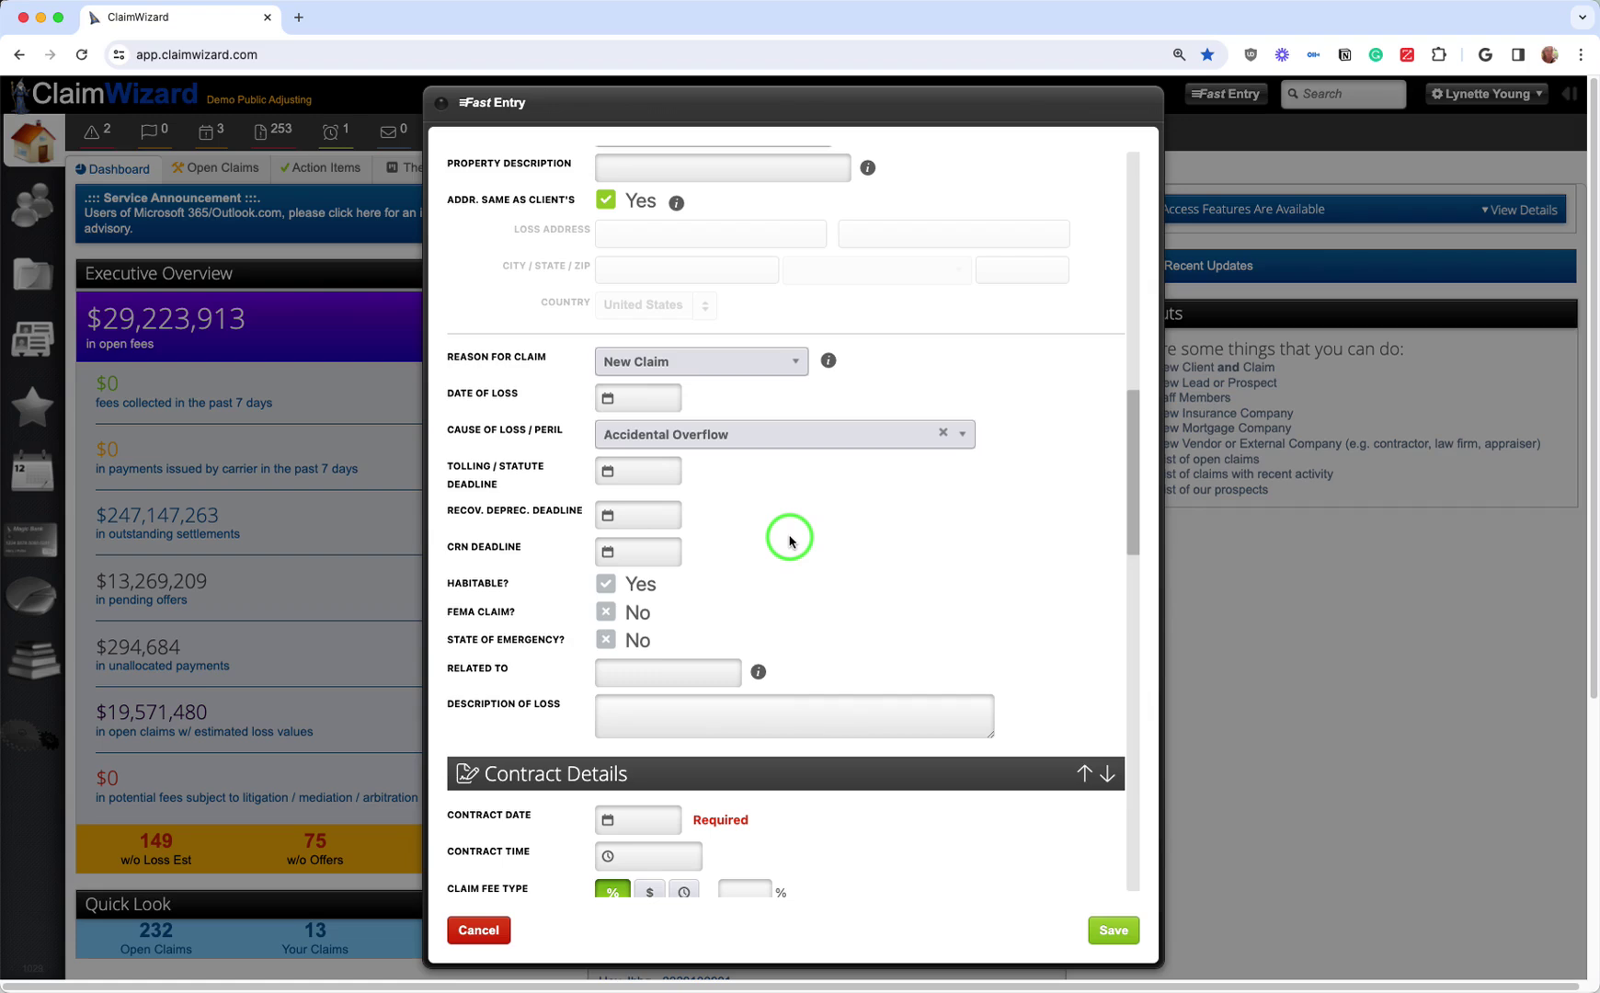
scroll(789, 540, down, 3)
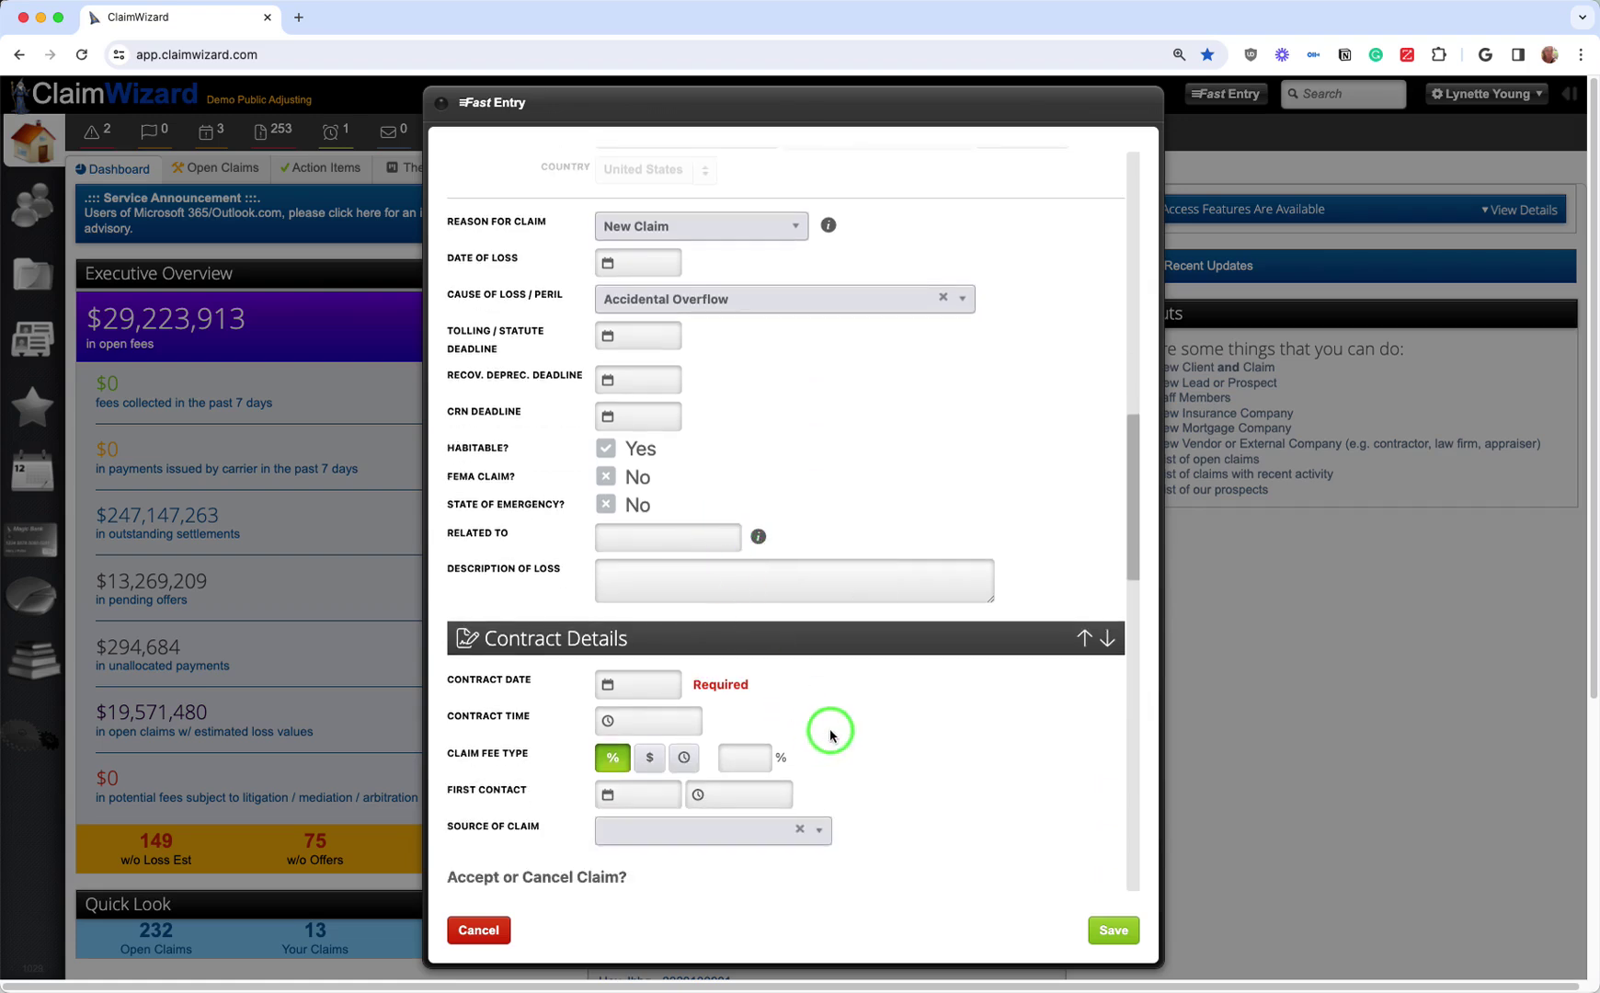
Step: Set the Contract Date to January 16, 2024
scroll(831, 735, down, 3)
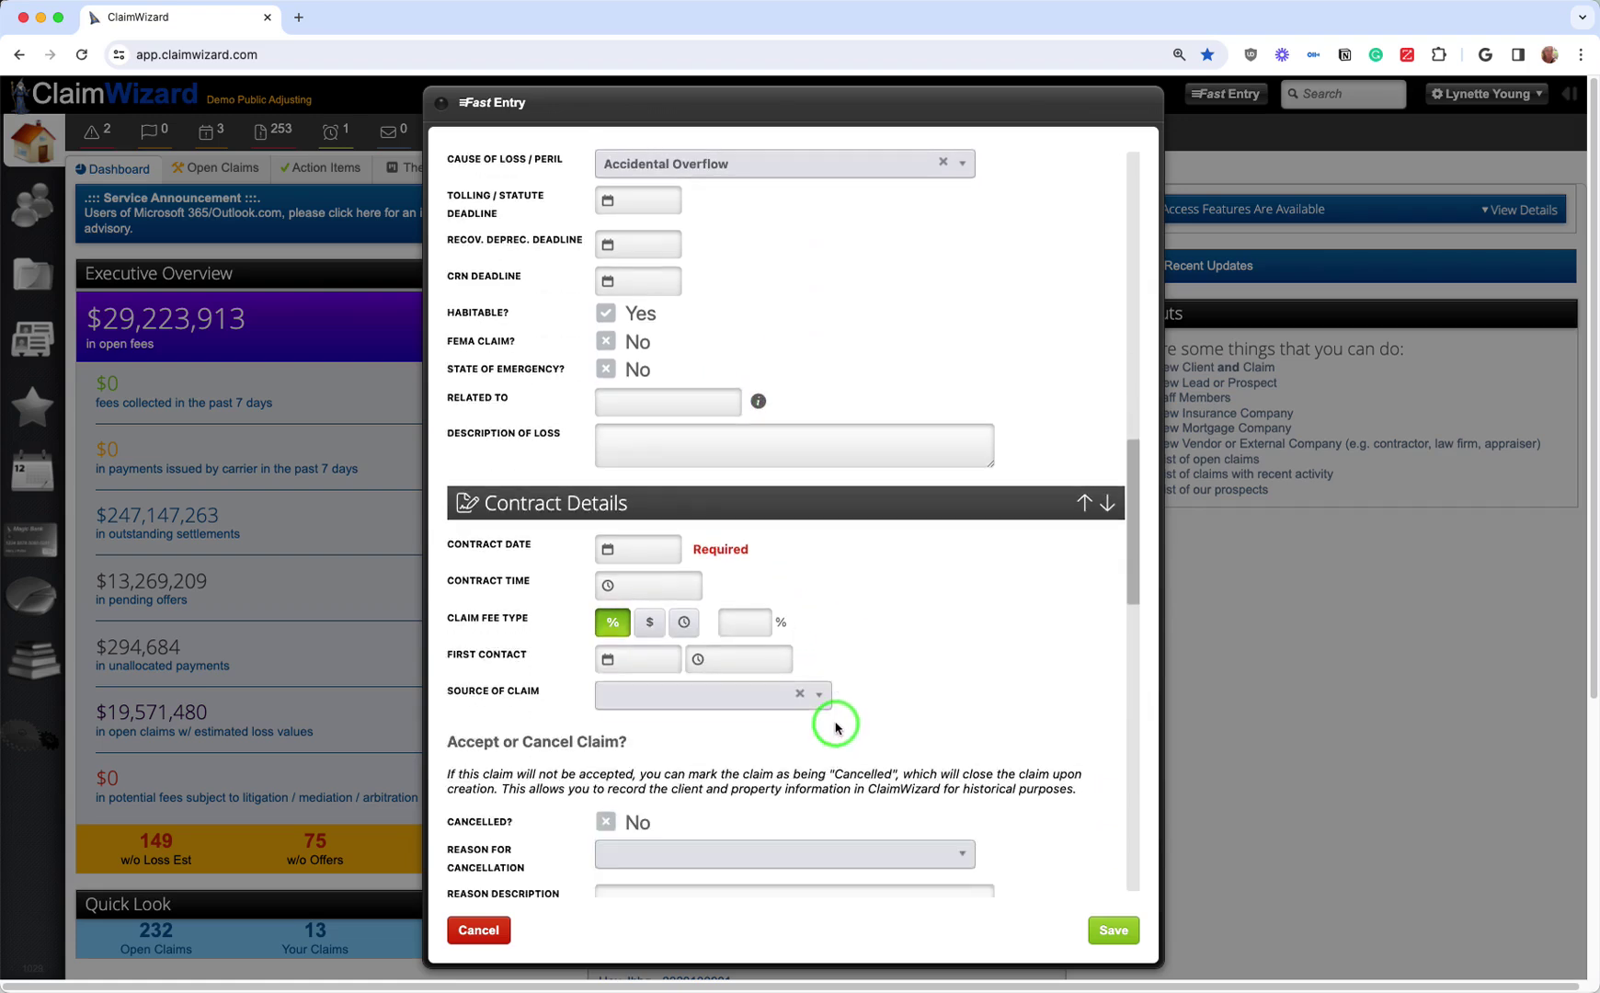
click(641, 549)
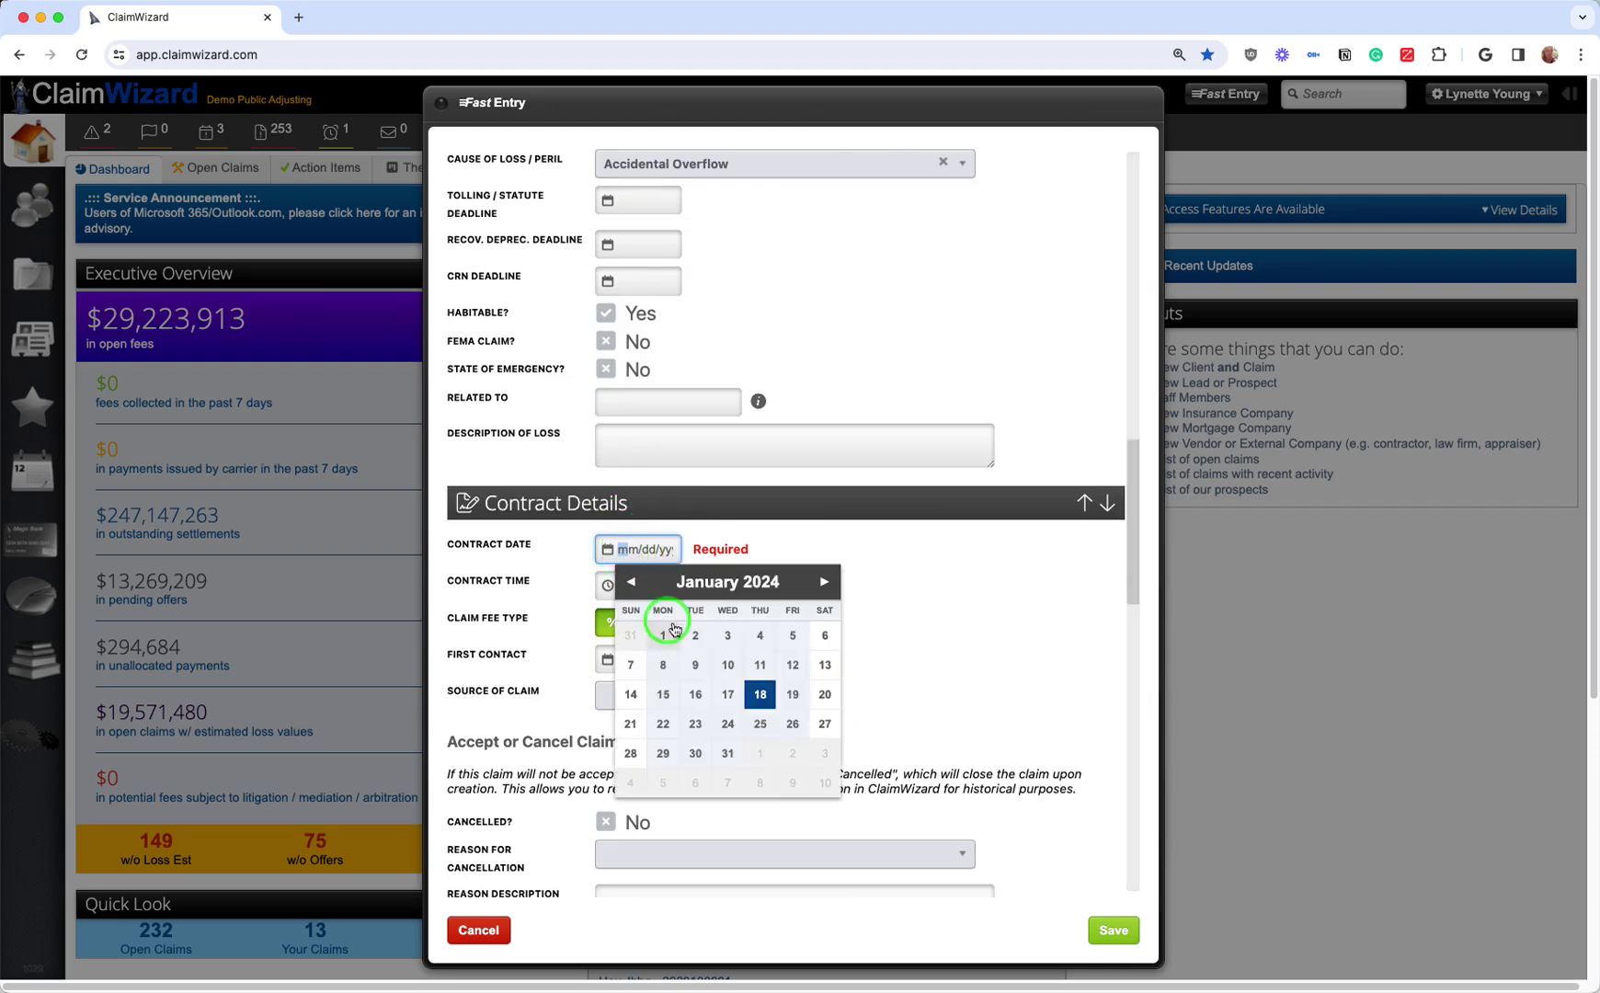
click(699, 695)
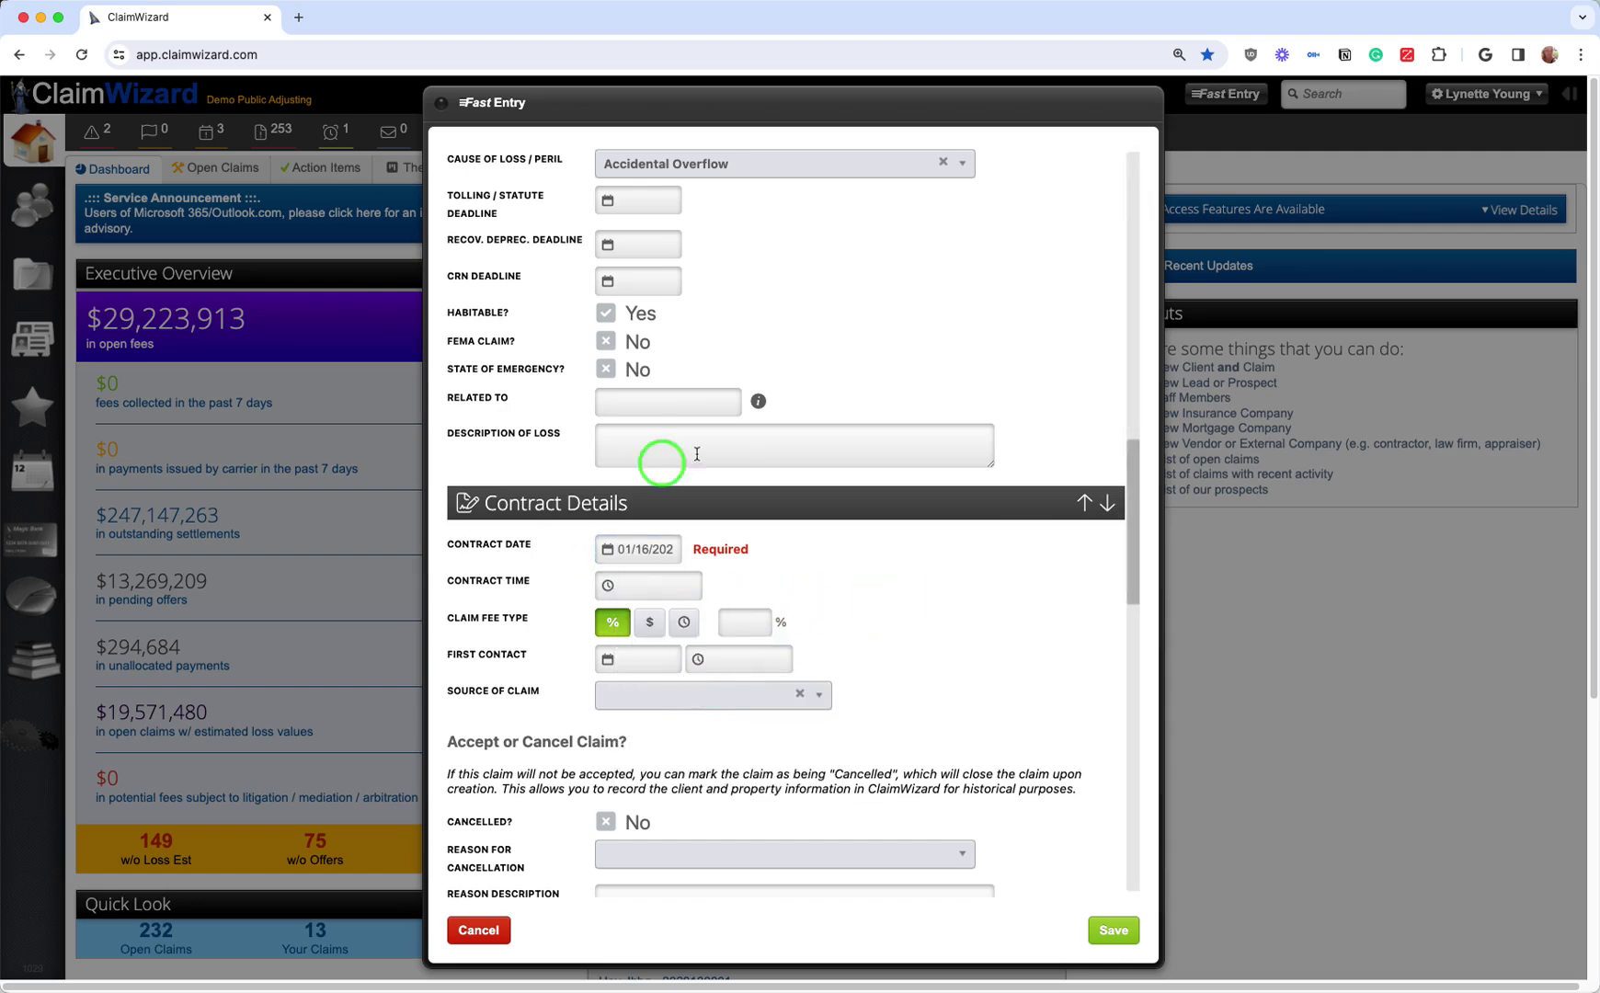
Step: Enter a claim fee of 10, keeping the fee type as a percentage
click(756, 622)
text(10)
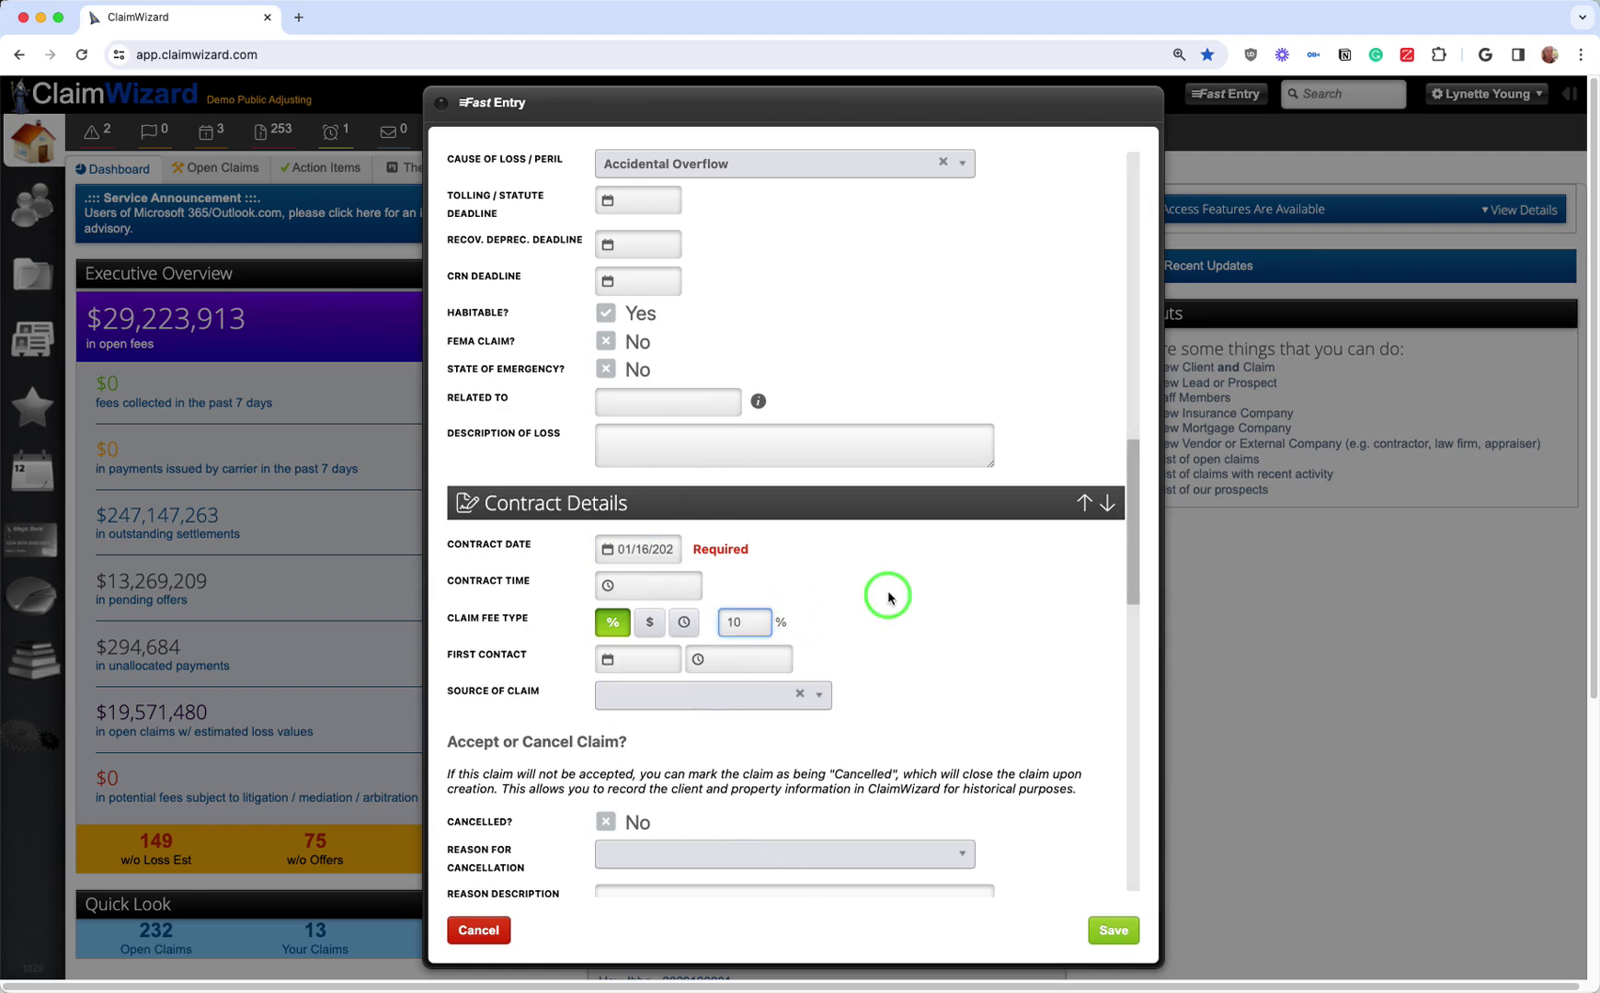
click(880, 605)
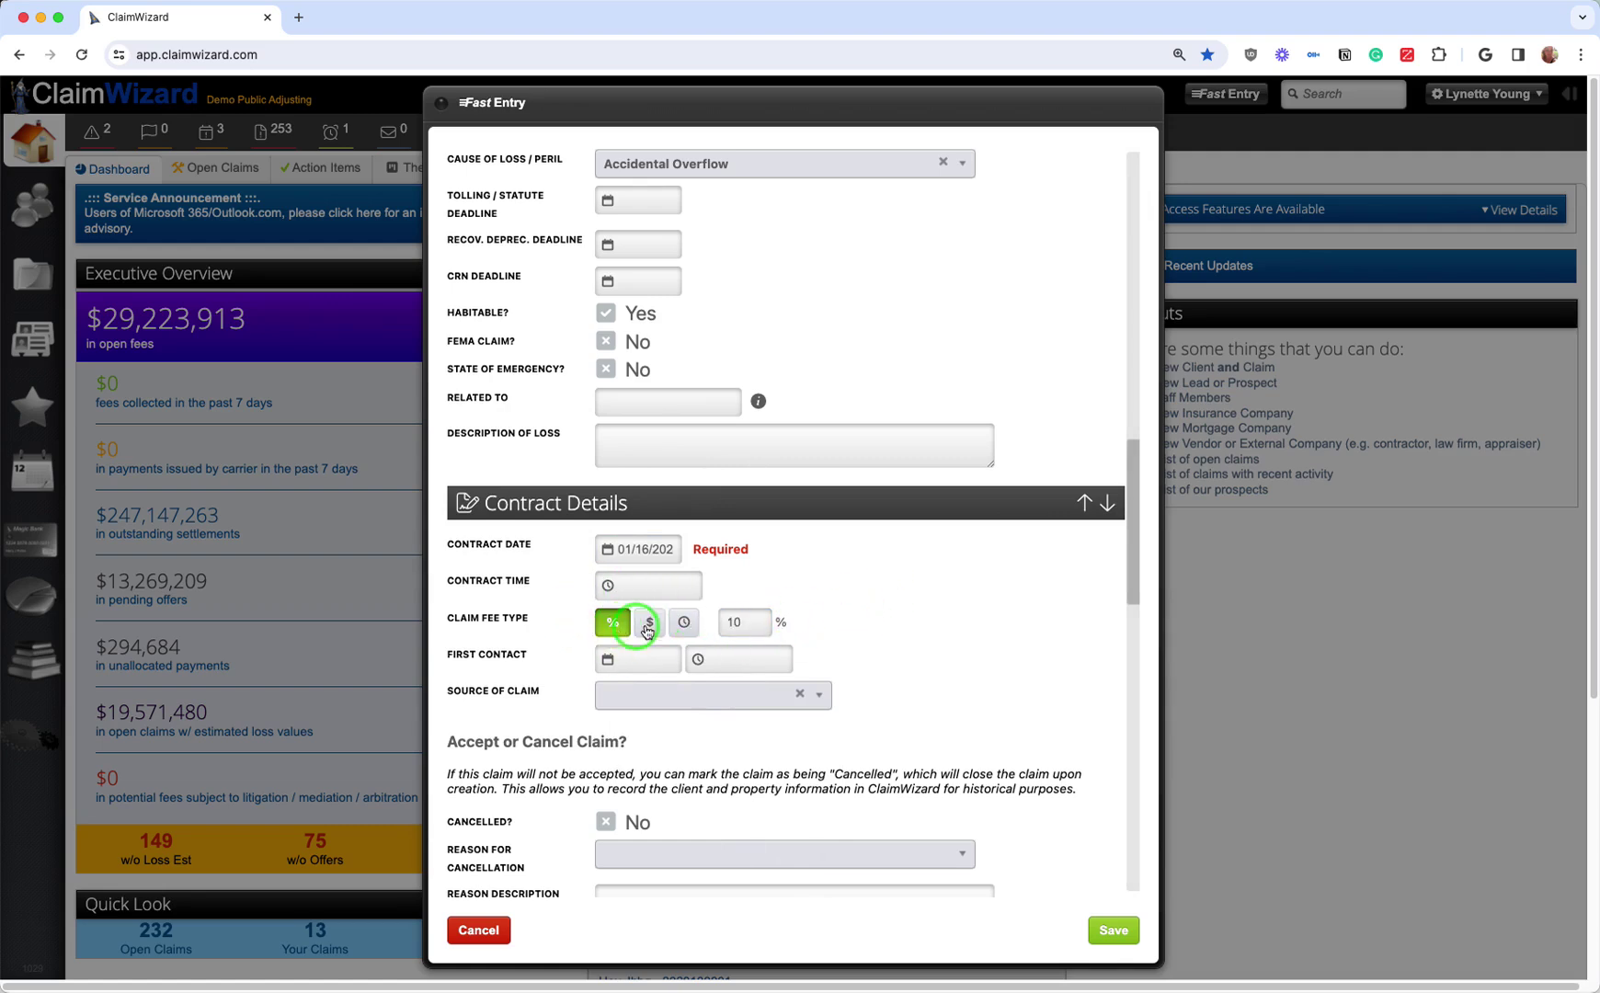
click(614, 626)
click(650, 623)
click(681, 627)
click(613, 624)
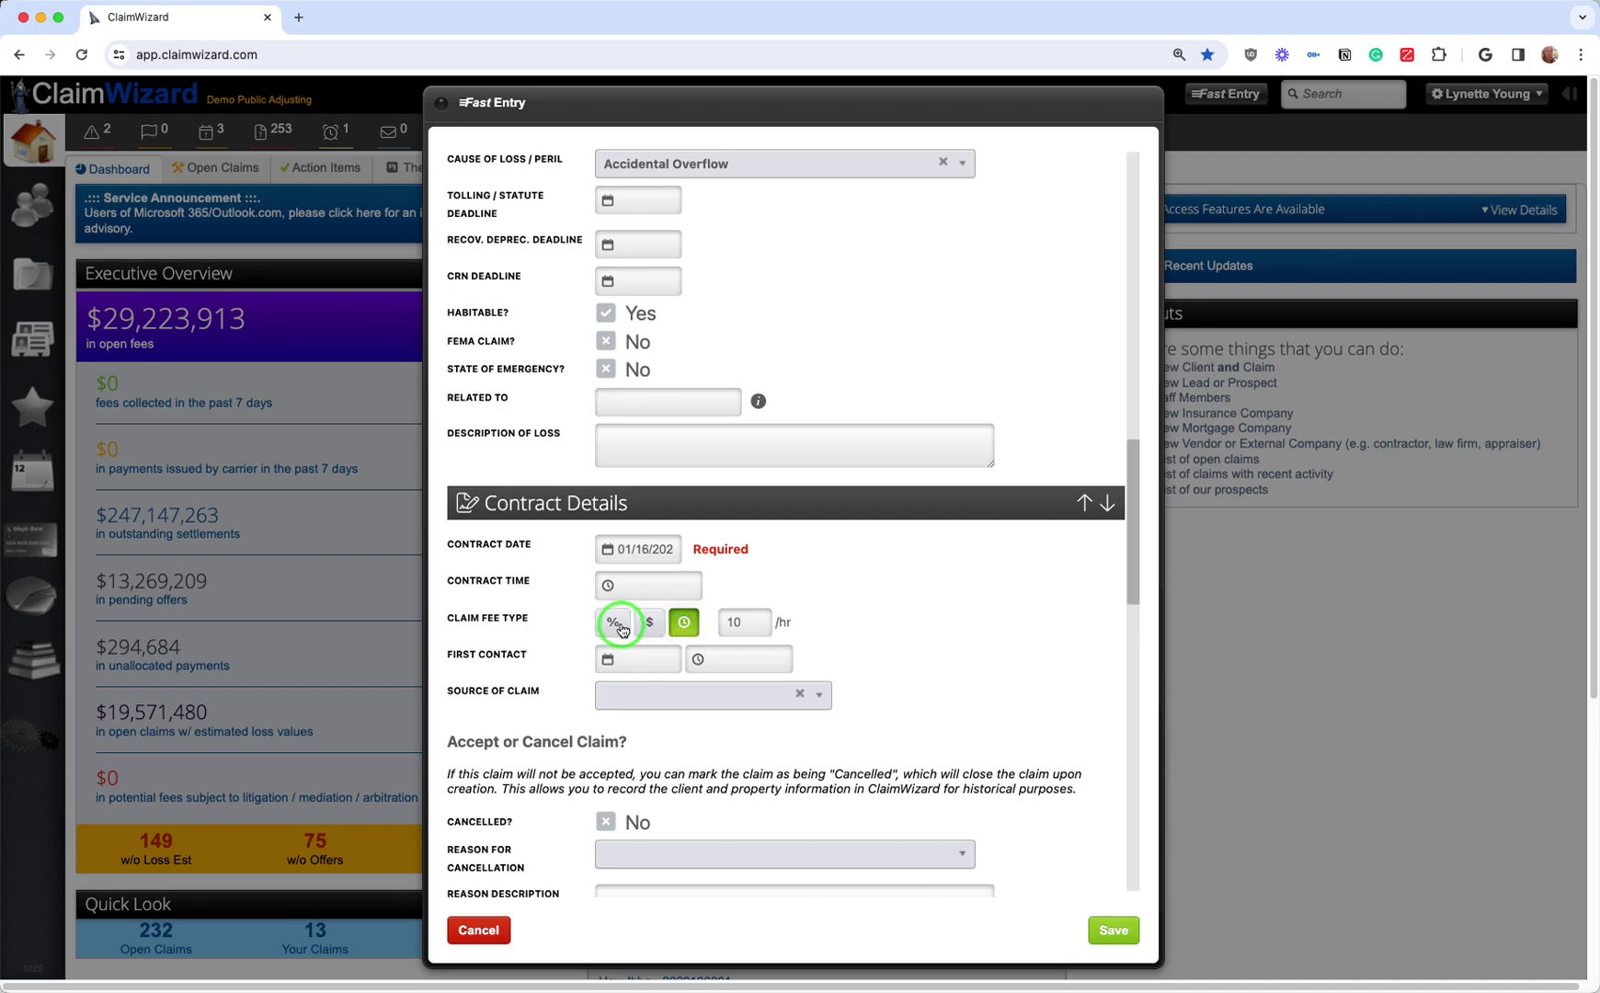
scroll(790, 625, down, 3)
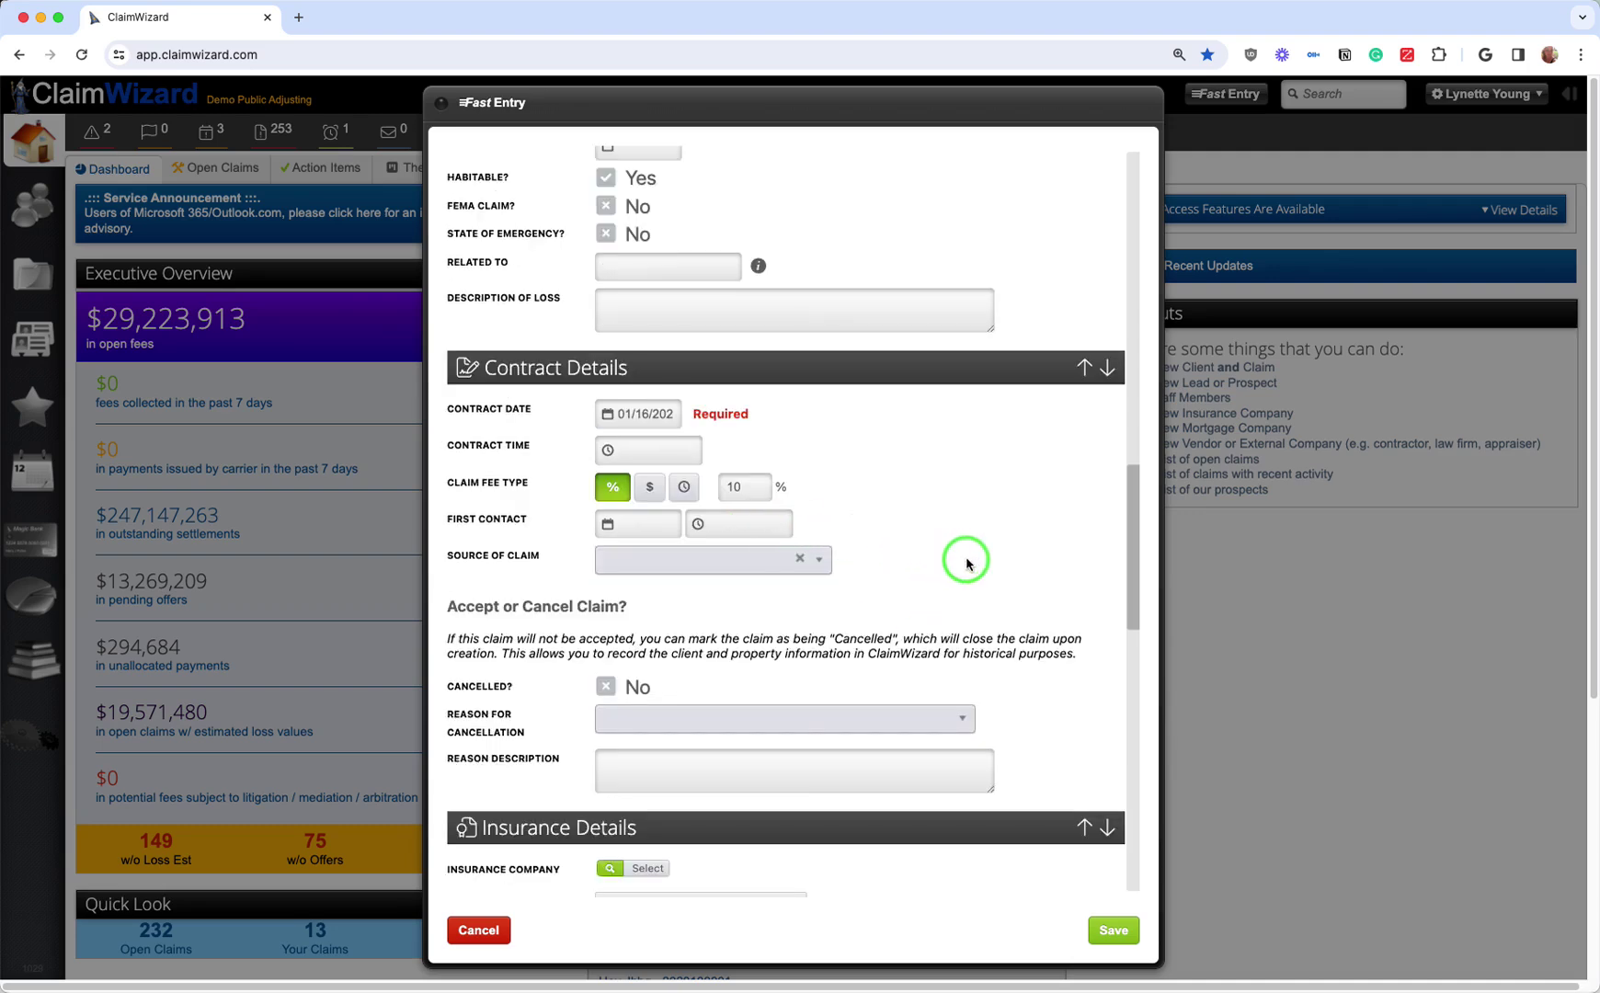
scroll(965, 561, down, 7)
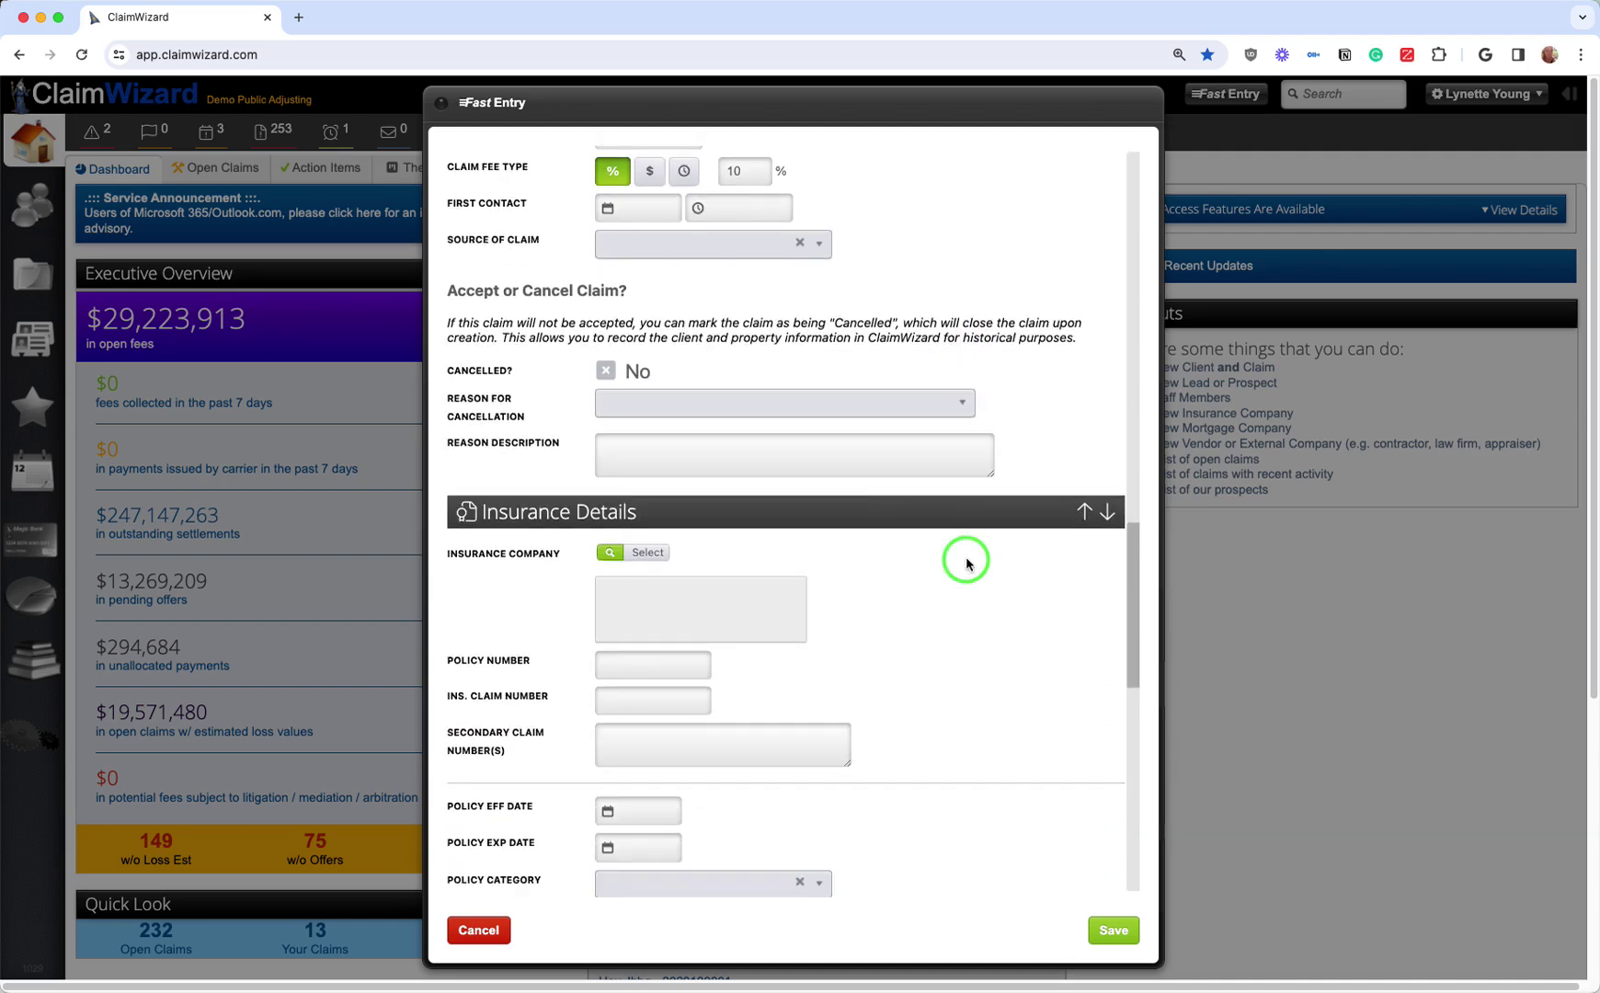
scroll(965, 564, down, 1)
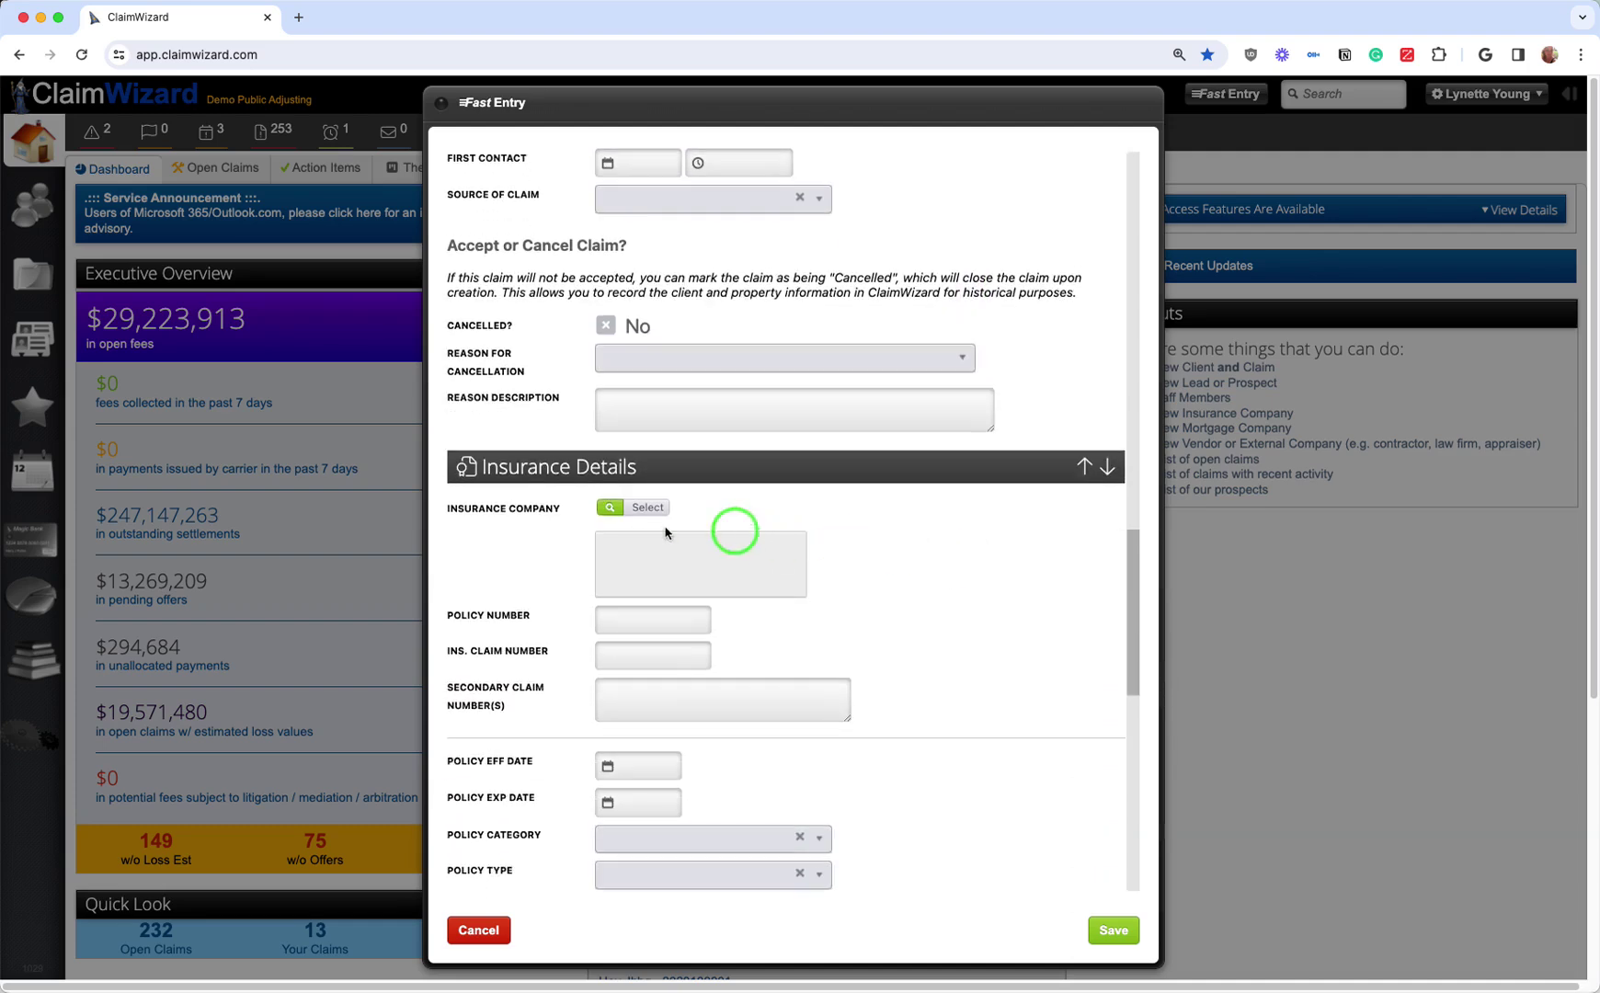
Step: Search 'all' for the insurance company and select AllCounty Insurance
click(621, 511)
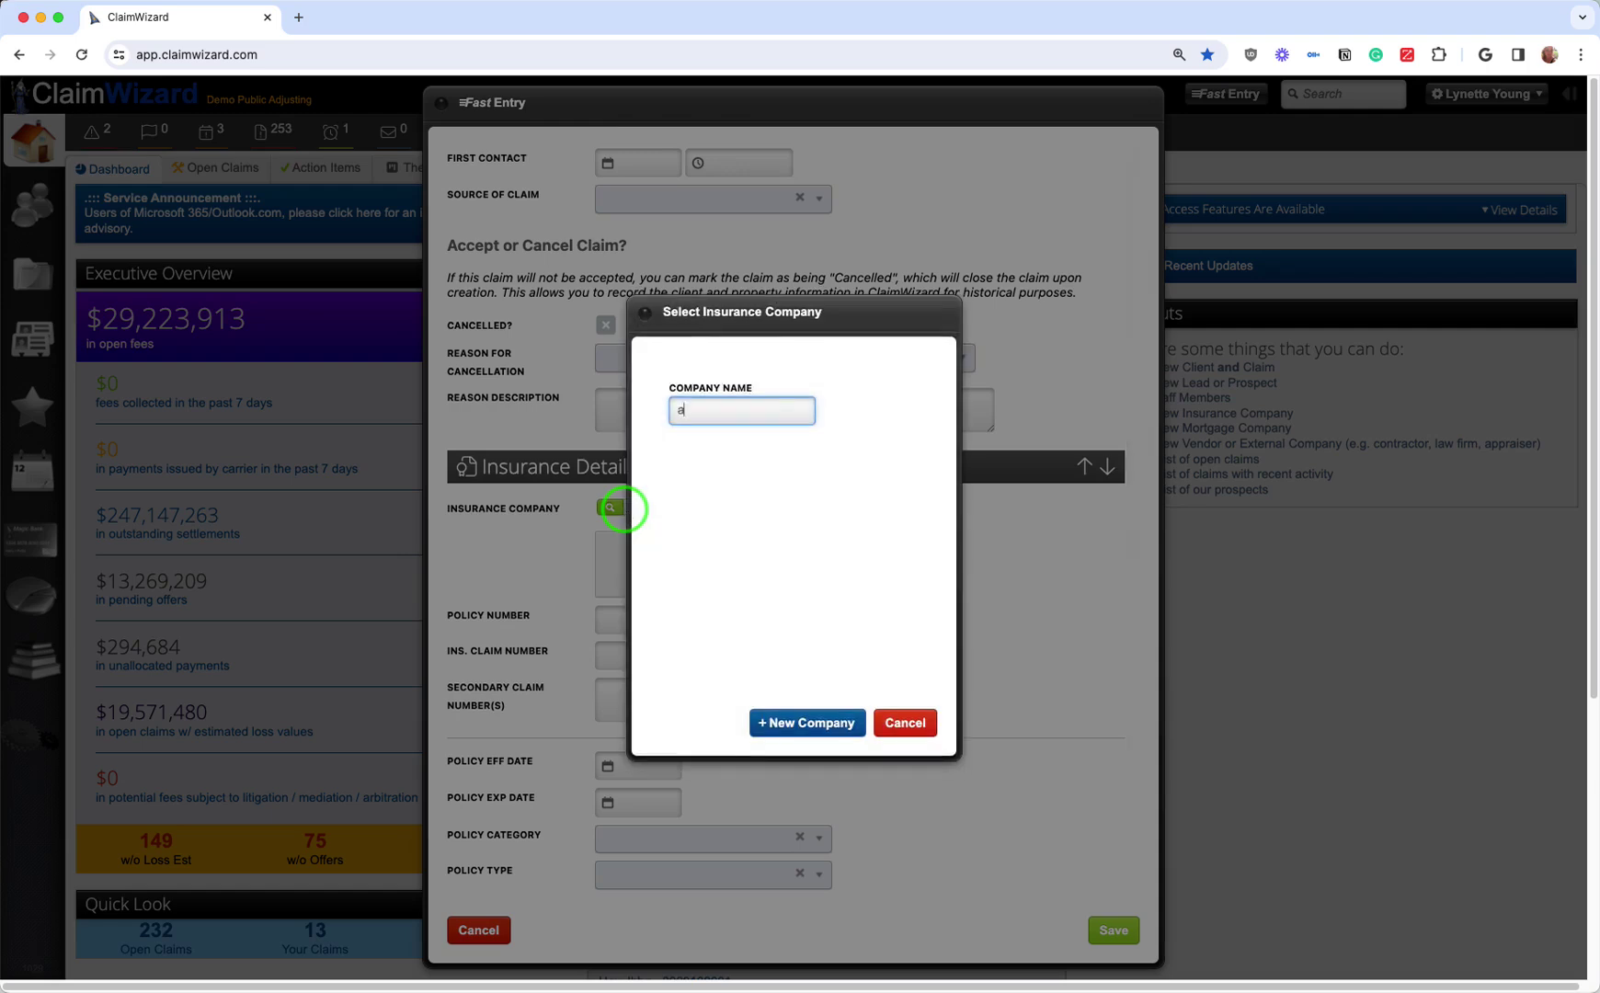
text(ll)
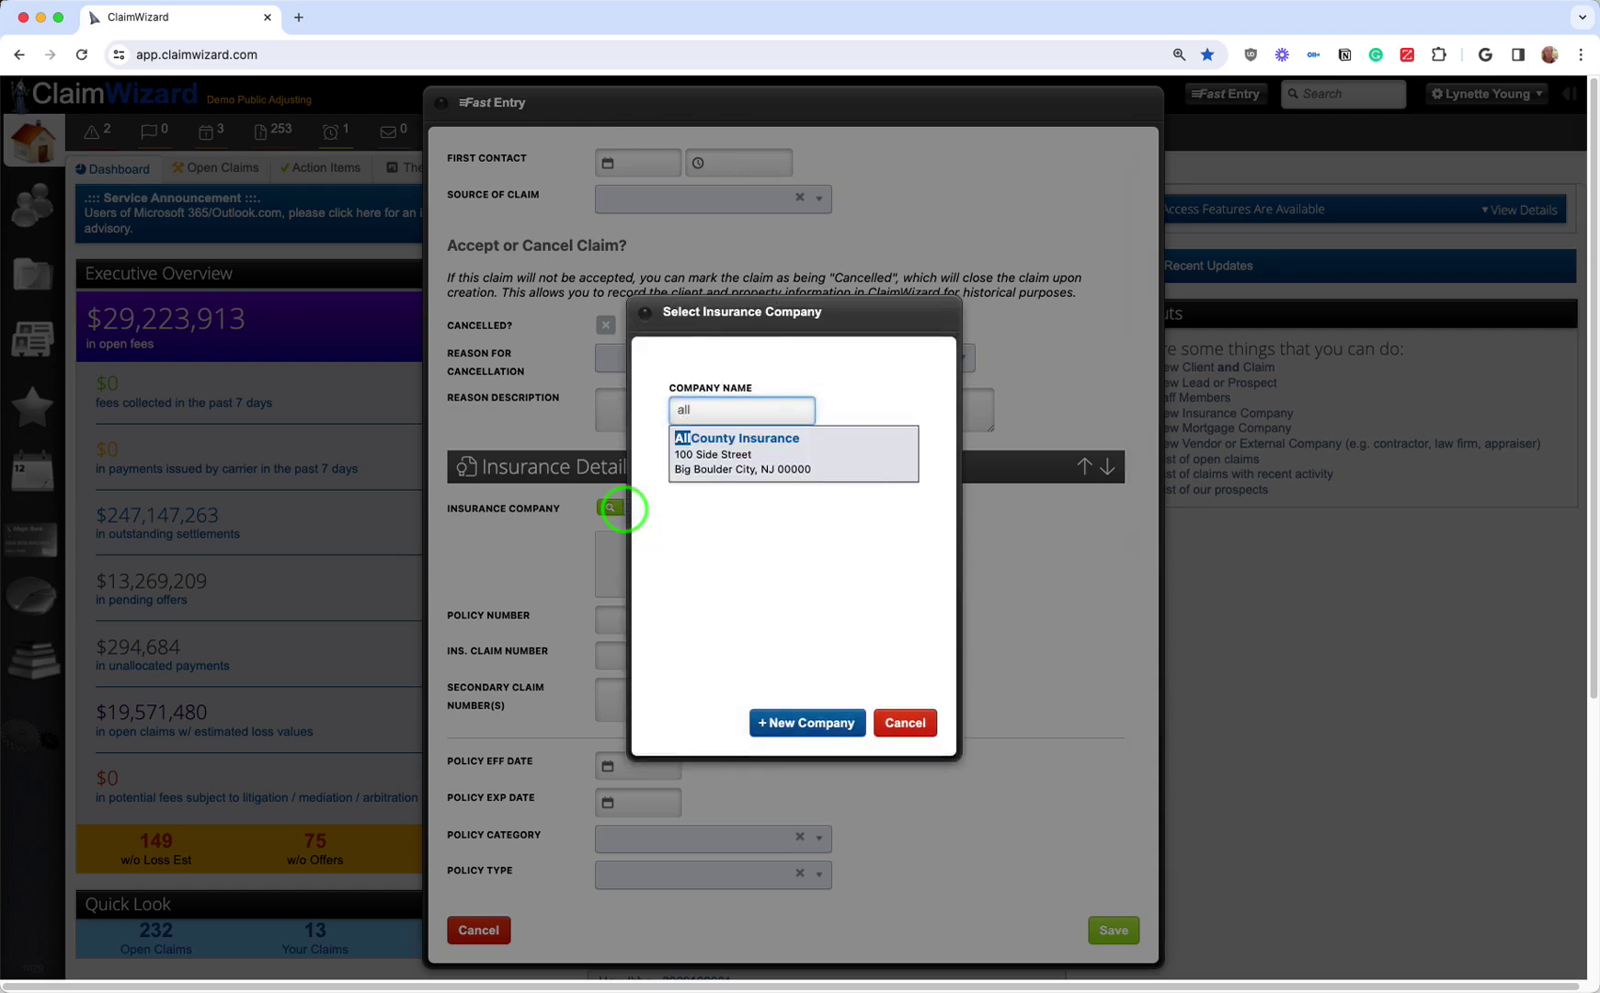
click(718, 452)
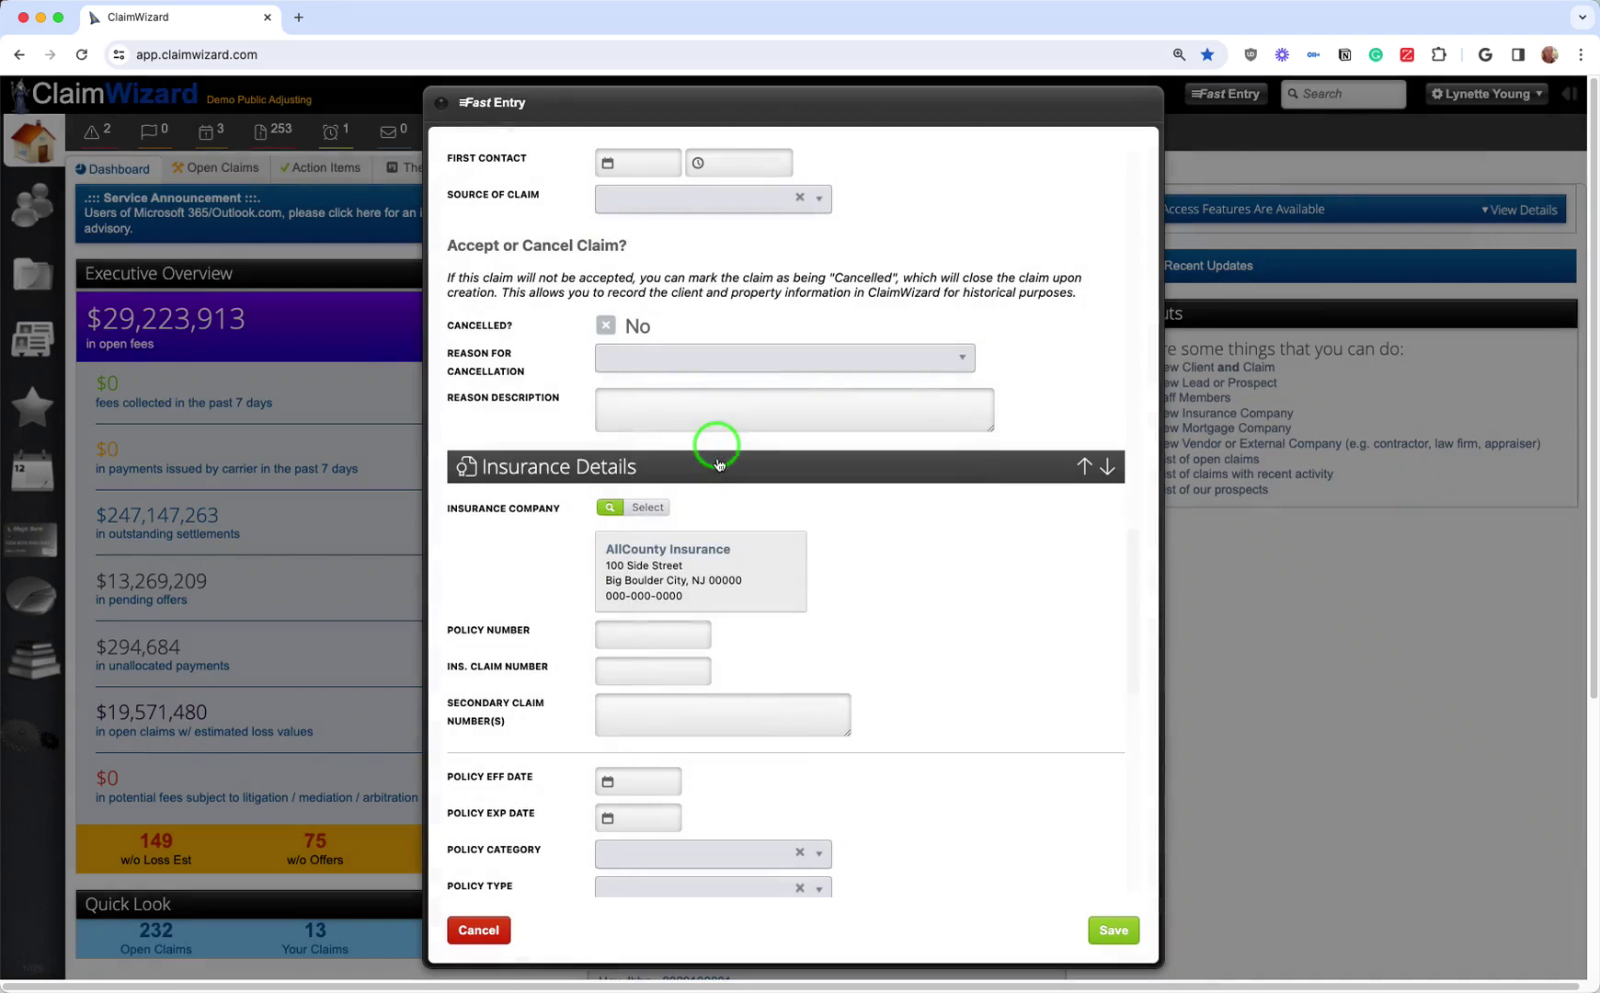
scroll(929, 612, down, 3)
scroll(931, 614, down, 2)
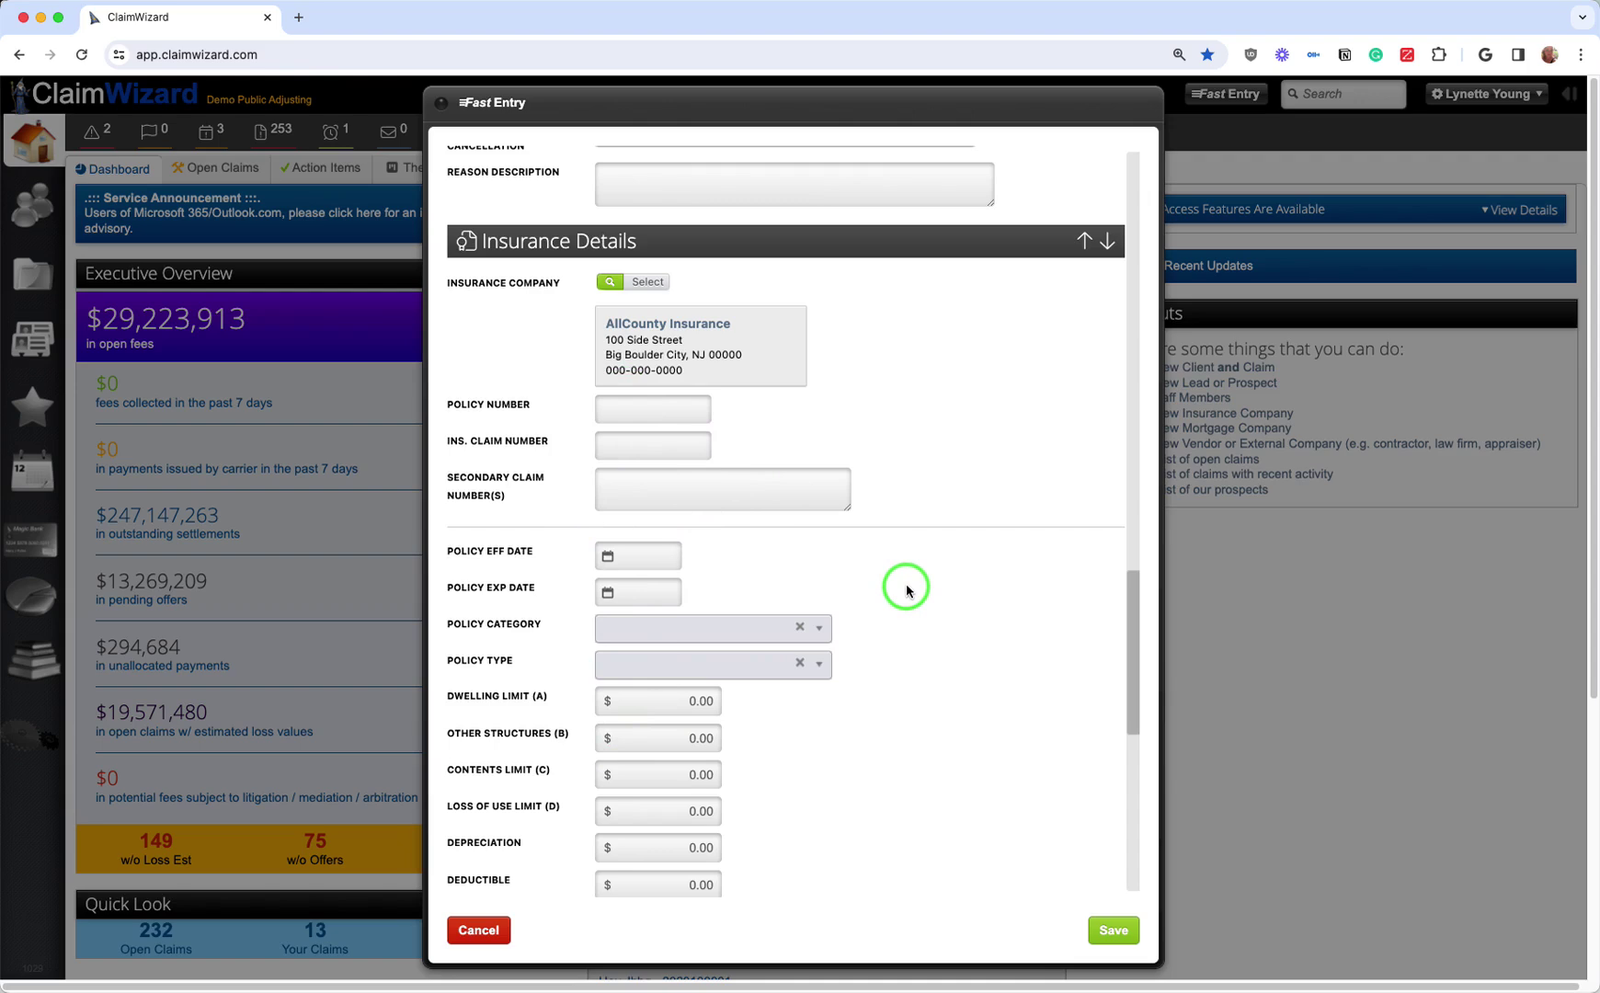
scroll(906, 582, down, 2)
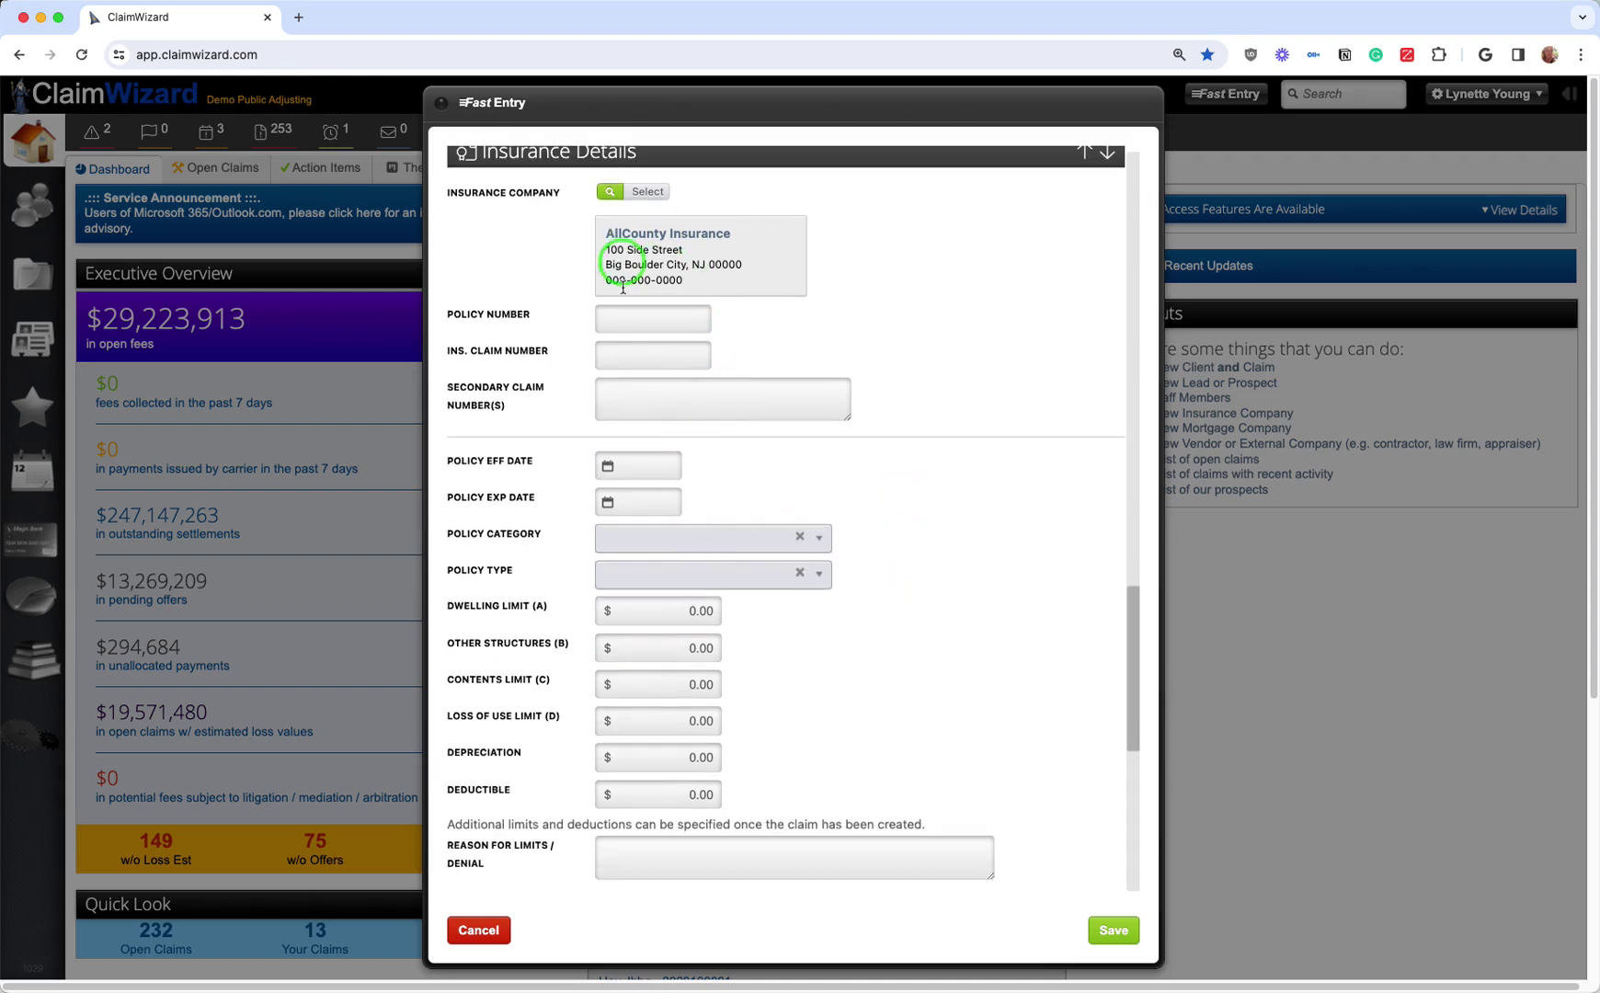
scroll(839, 530, down, 7)
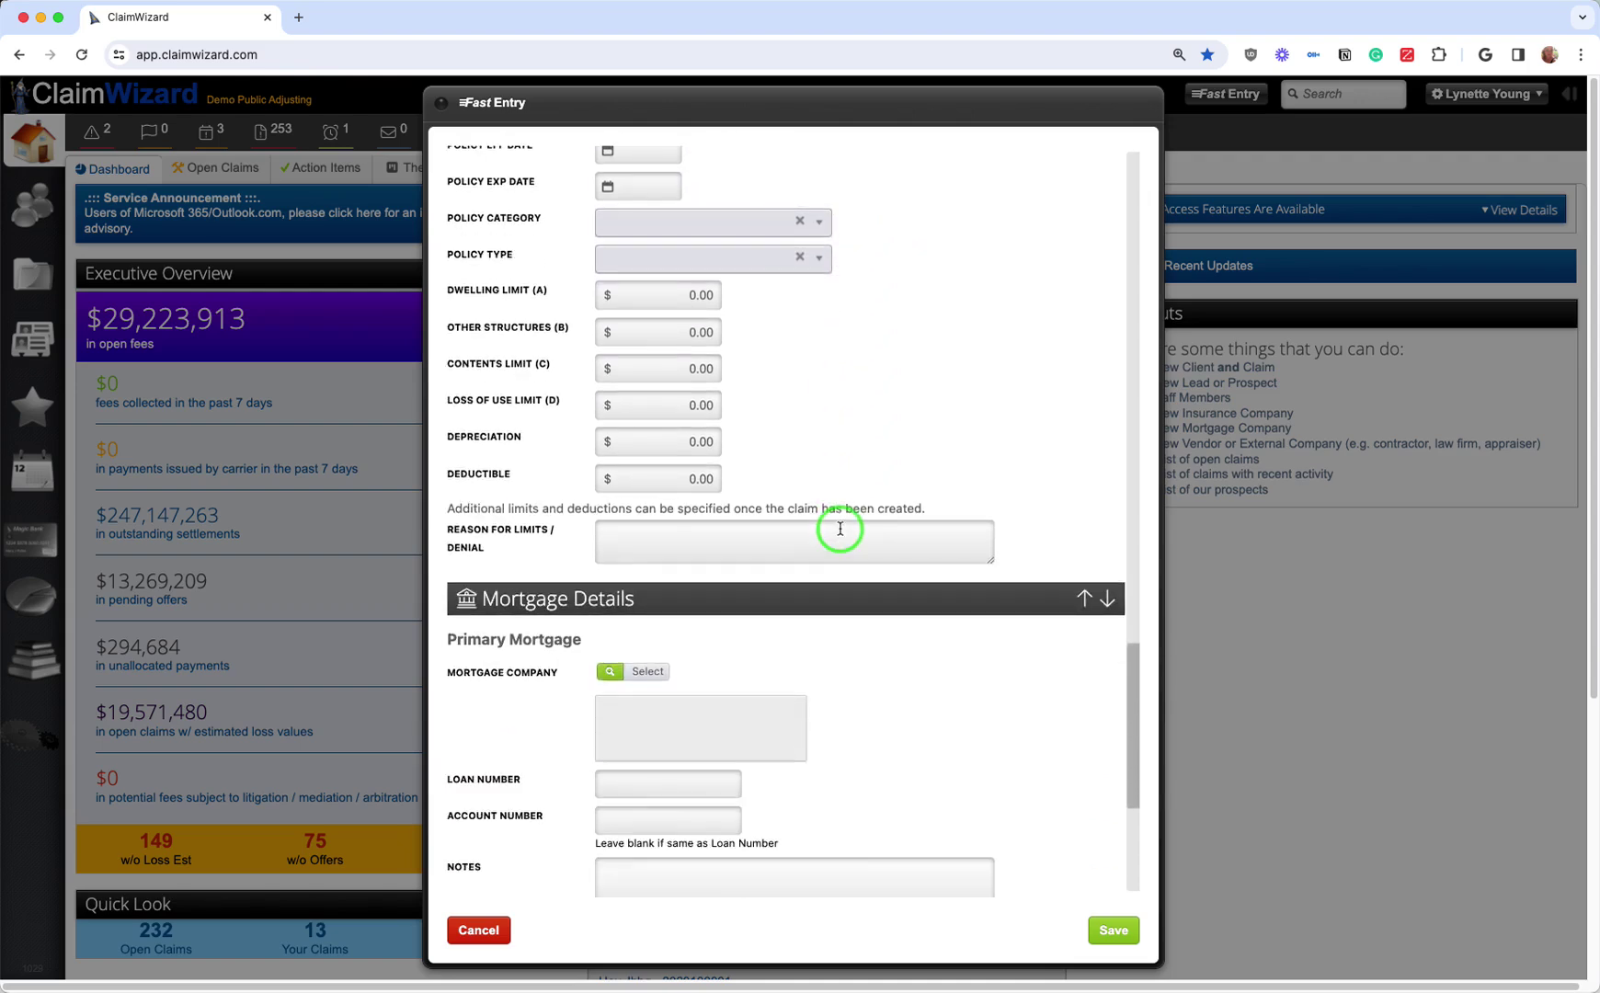
scroll(840, 530, down, 5)
scroll(839, 533, down, 2)
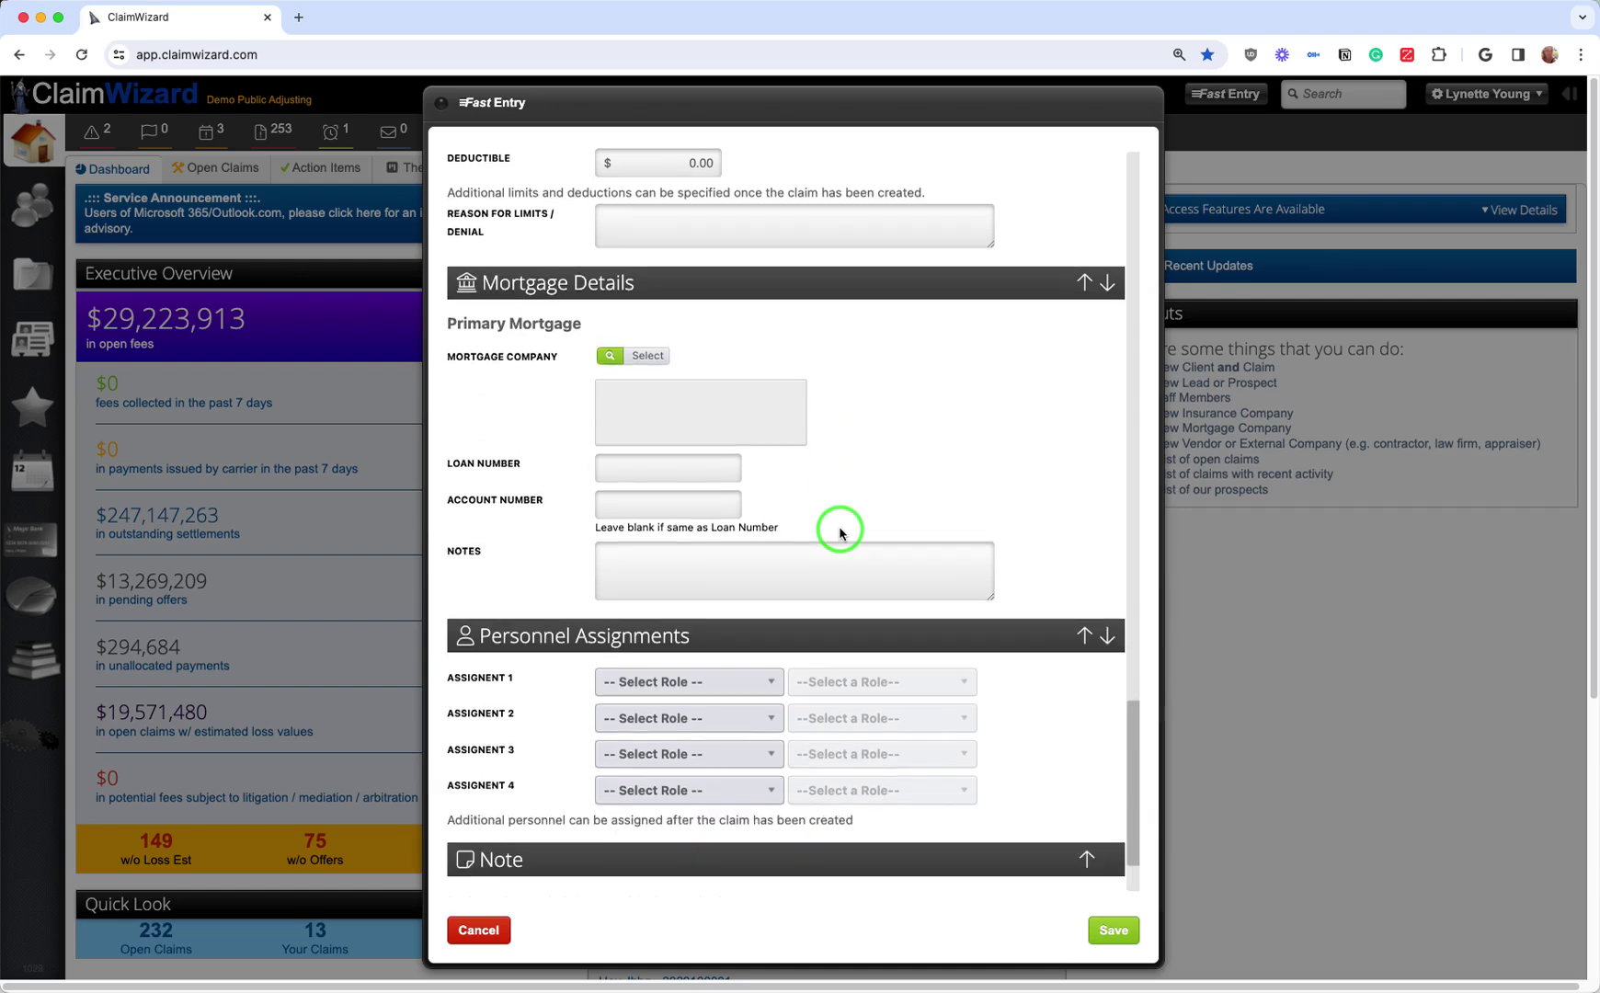
scroll(1035, 513, down, 3)
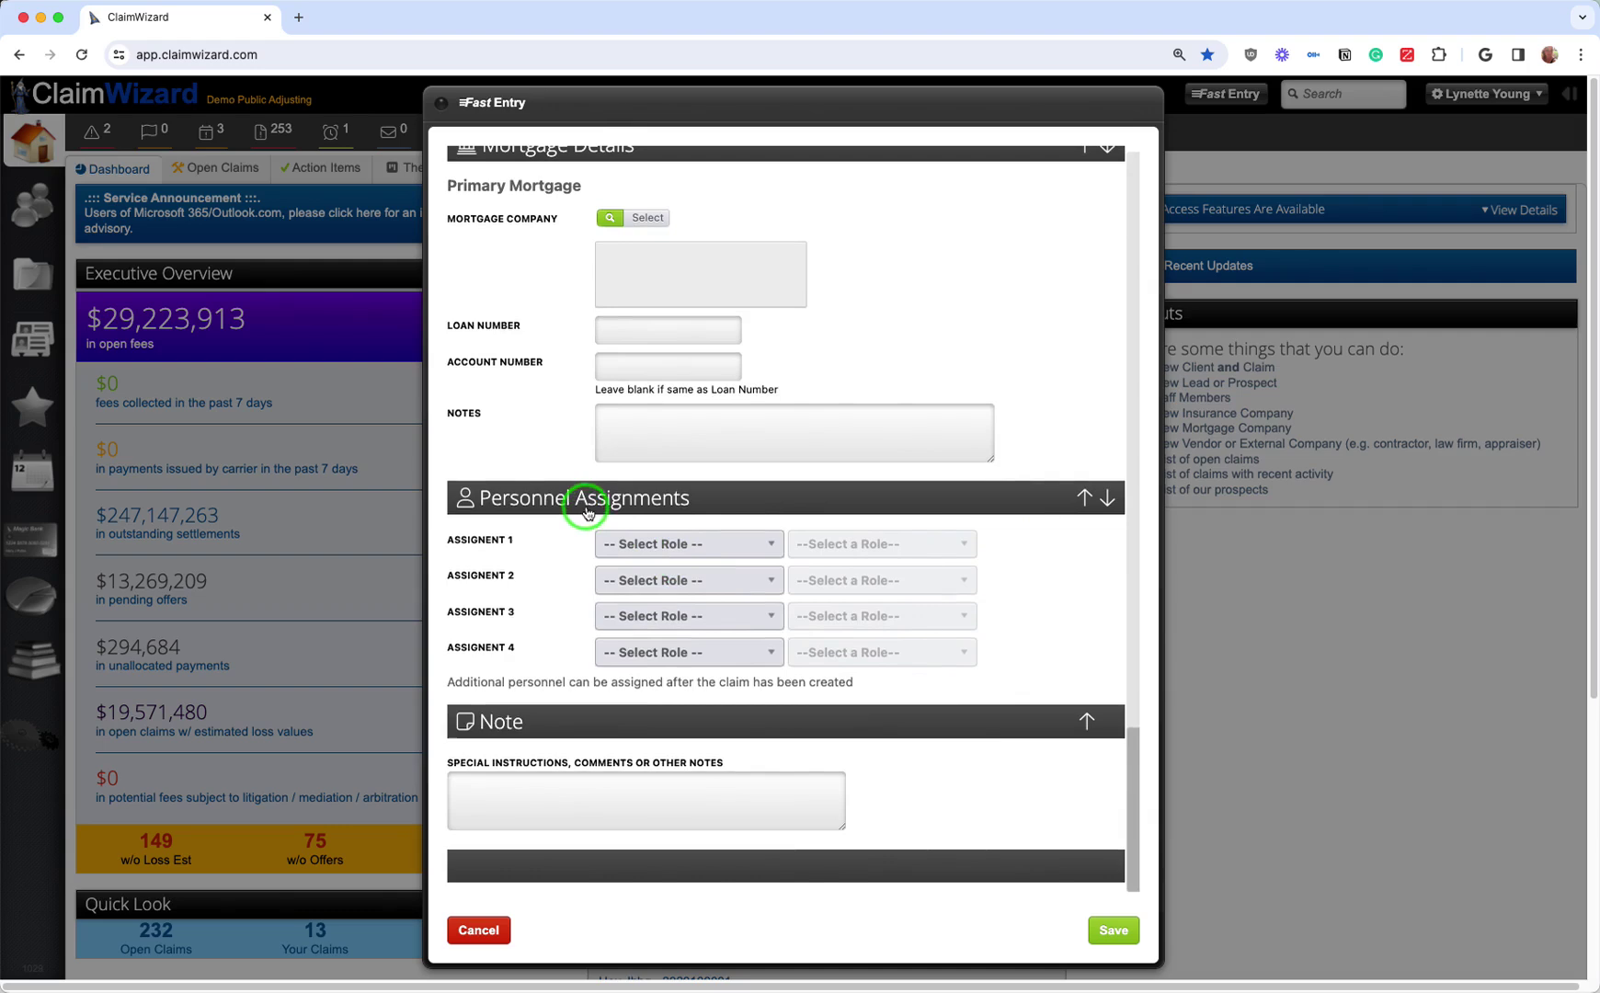
Step: Give Assignment 1 the Adjuster role with a staff member assigned
click(639, 544)
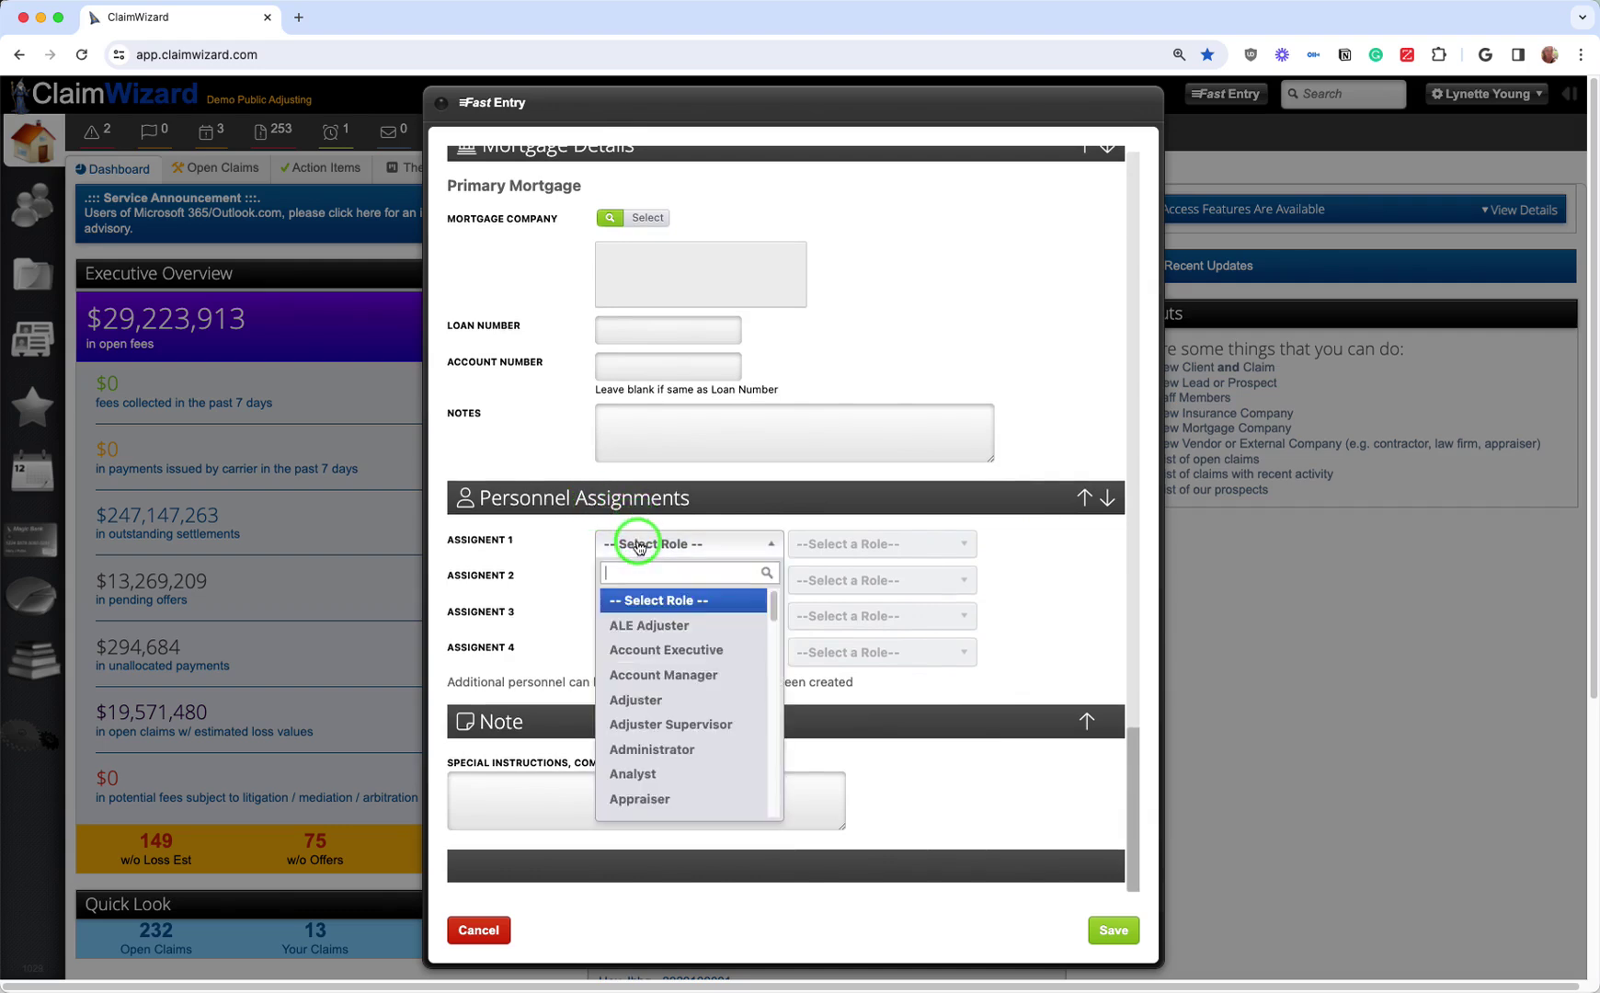
click(648, 703)
click(891, 546)
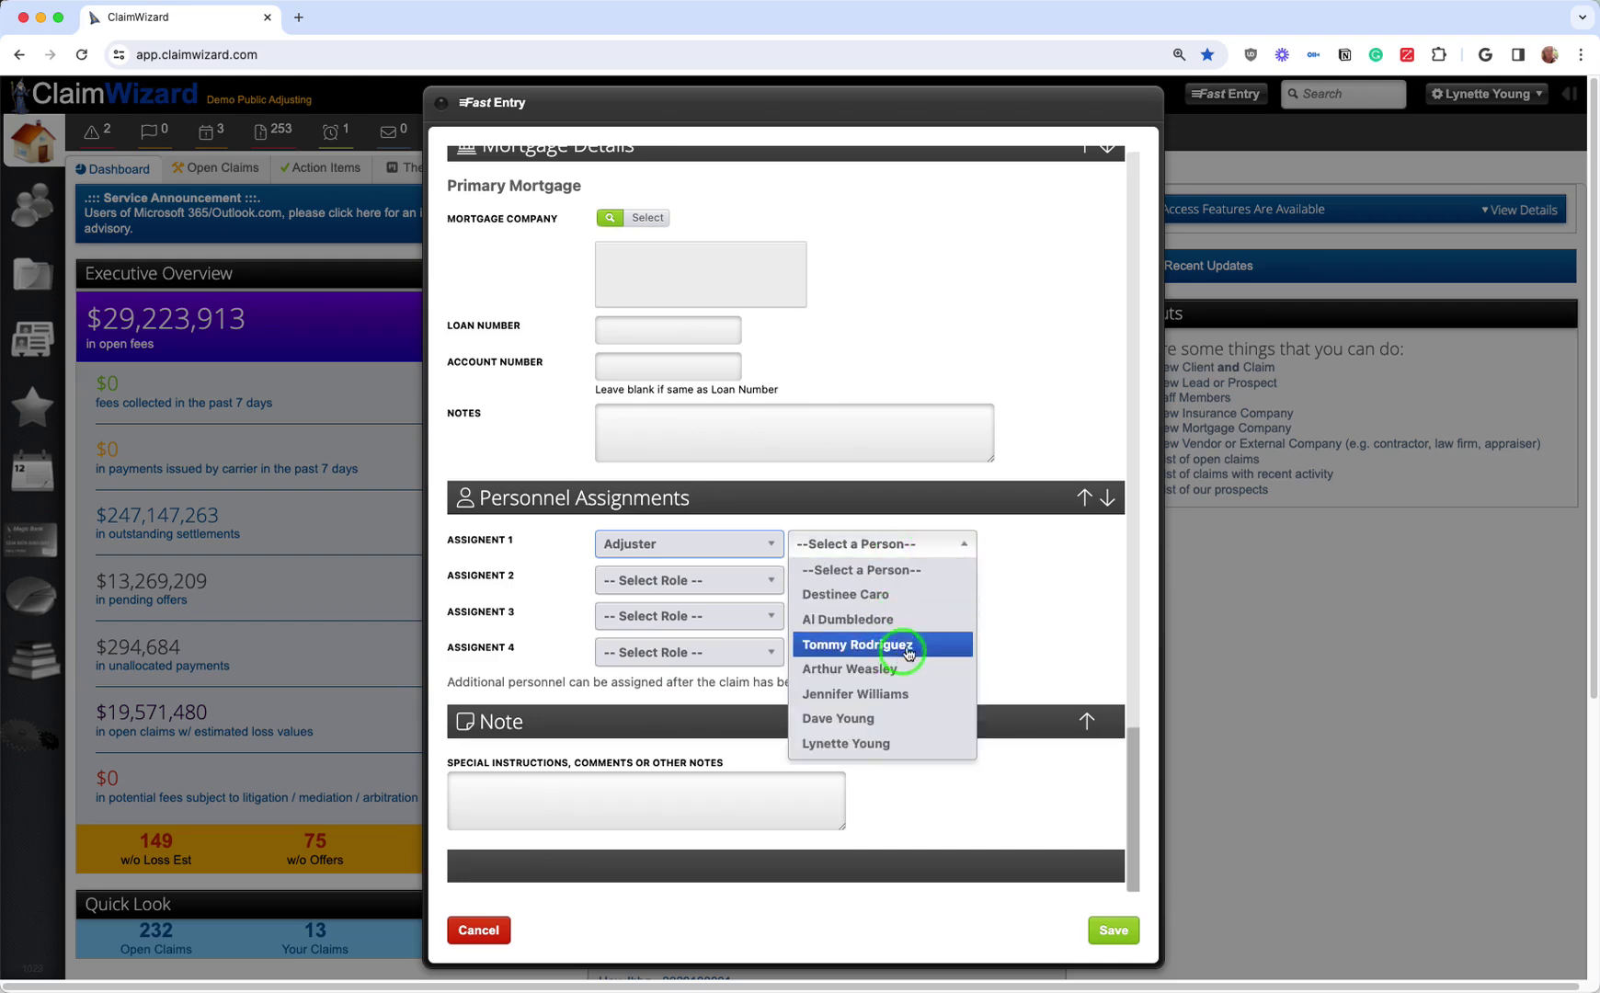
click(915, 619)
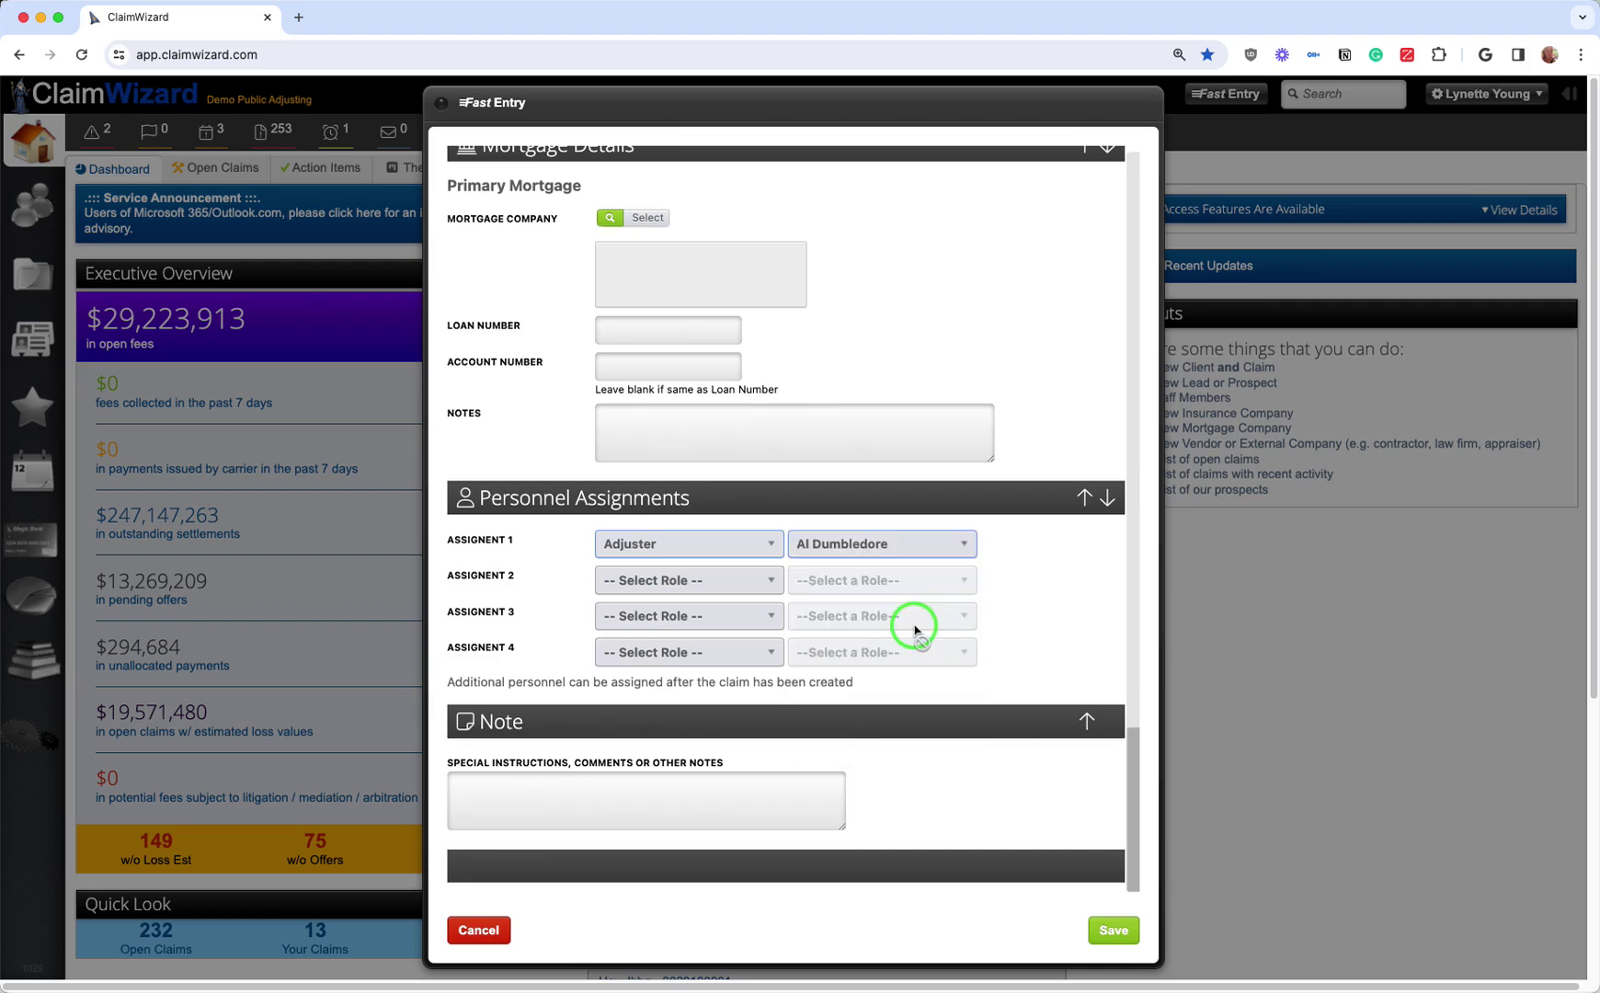
Step: Try ALE Adjuster and Analyst for Assignment 2, then reset it to -- Select Role --
click(612, 580)
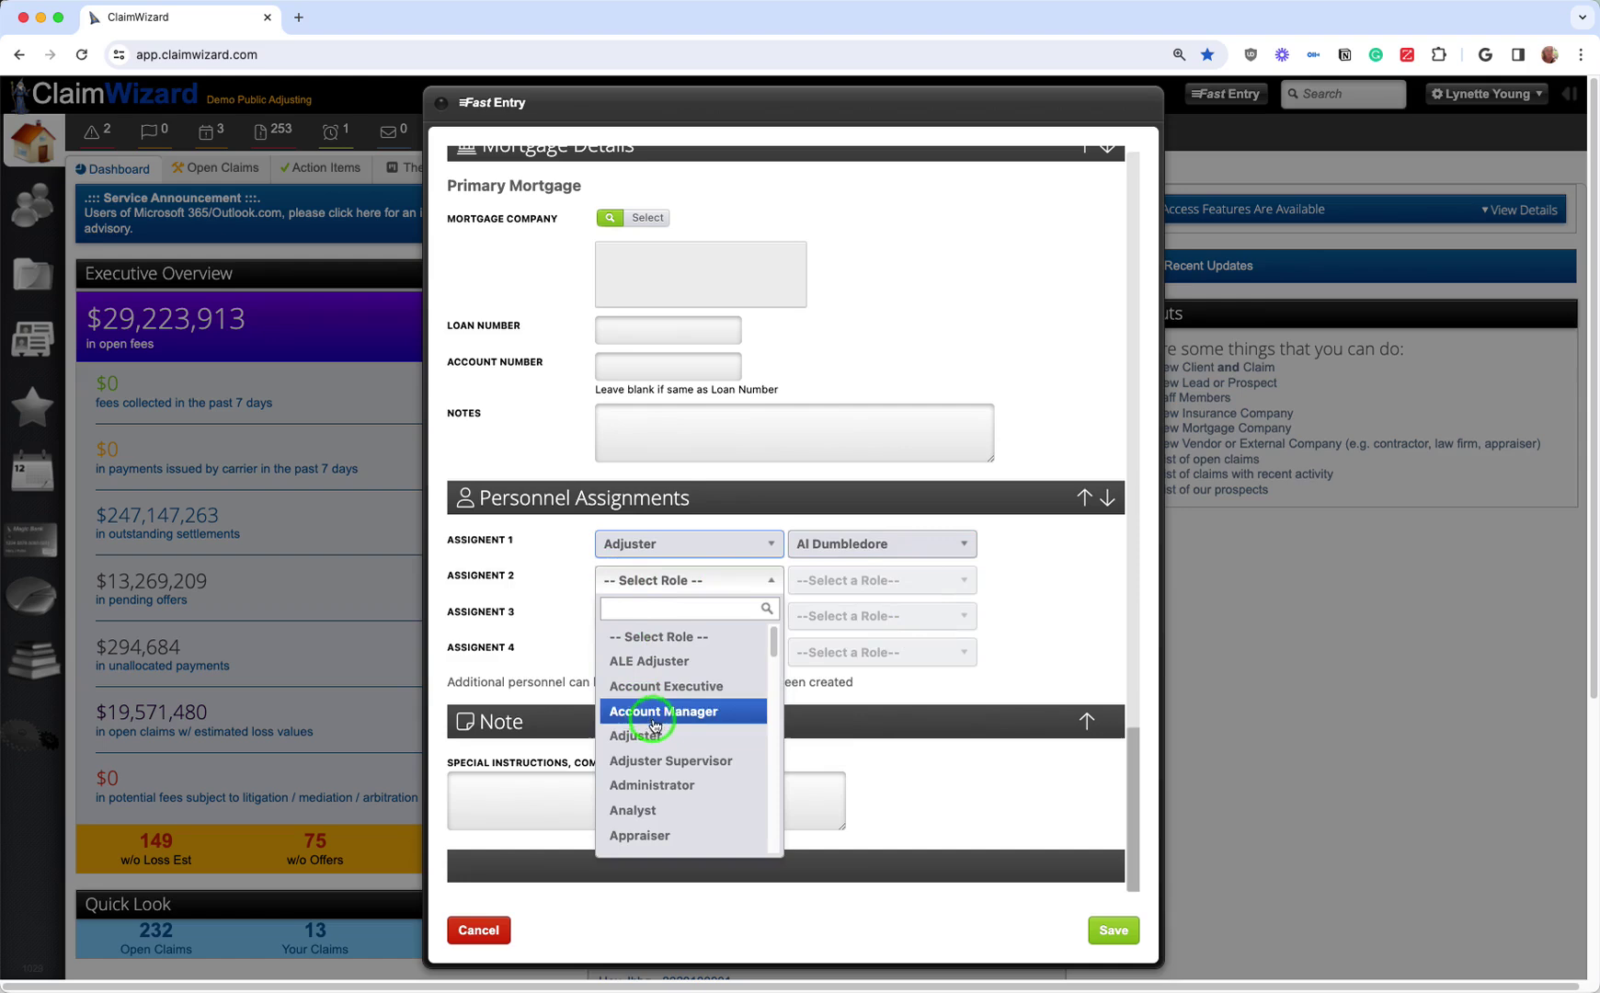
click(733, 661)
click(857, 585)
click(857, 585)
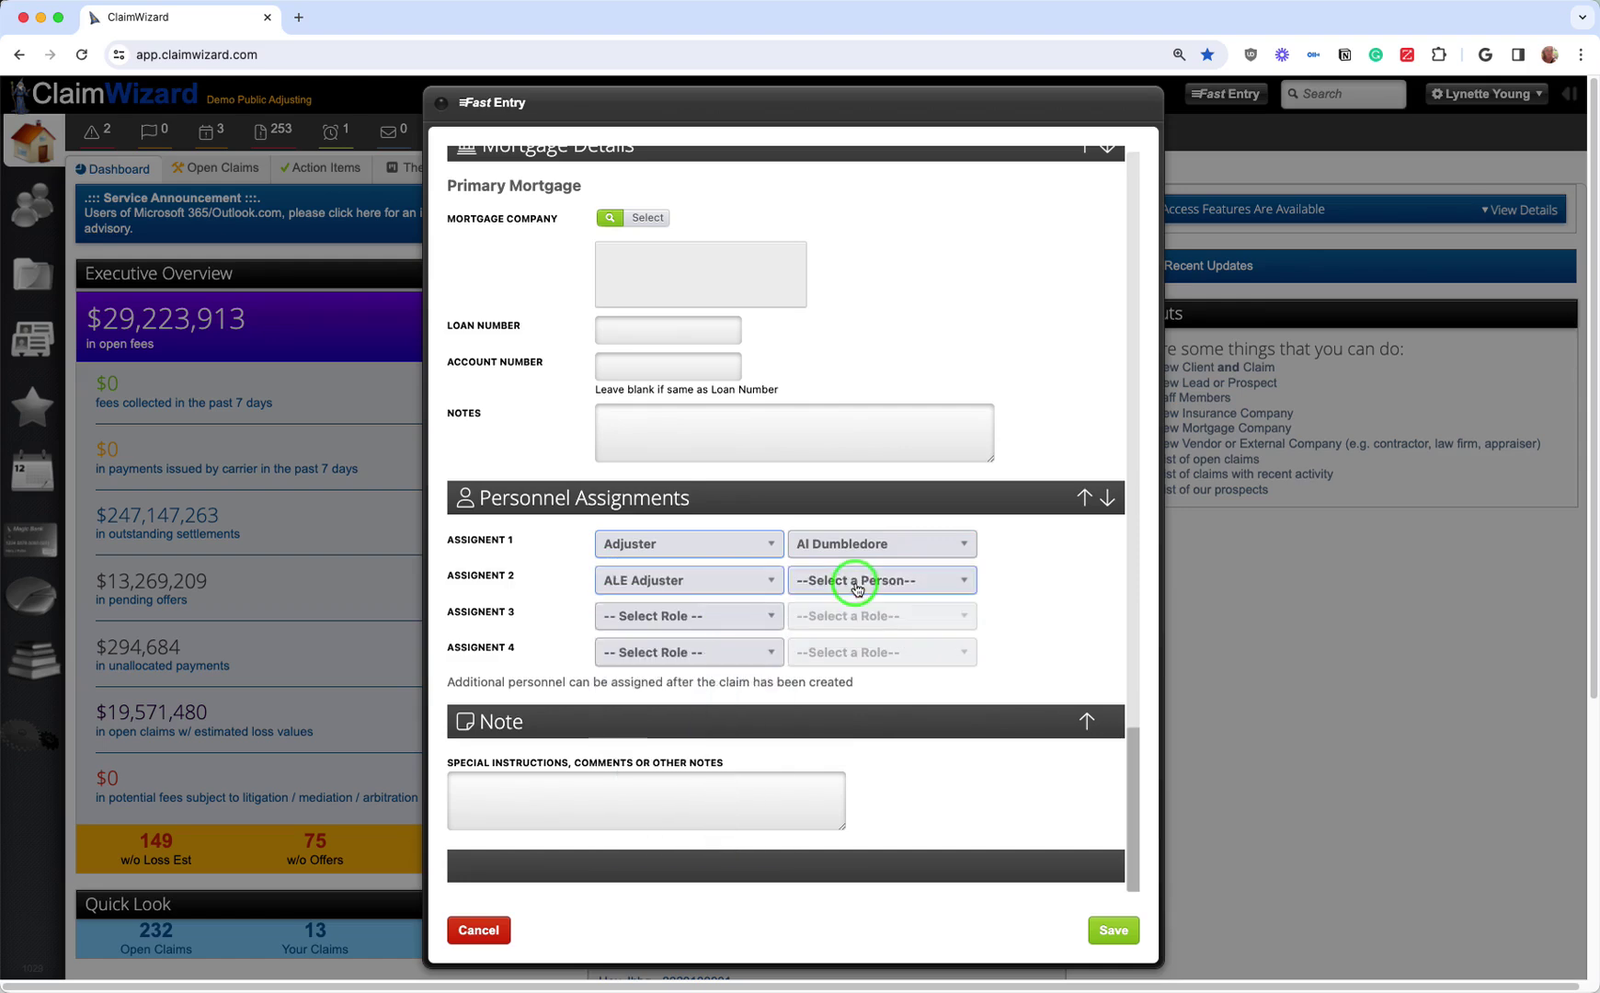
click(670, 589)
click(672, 808)
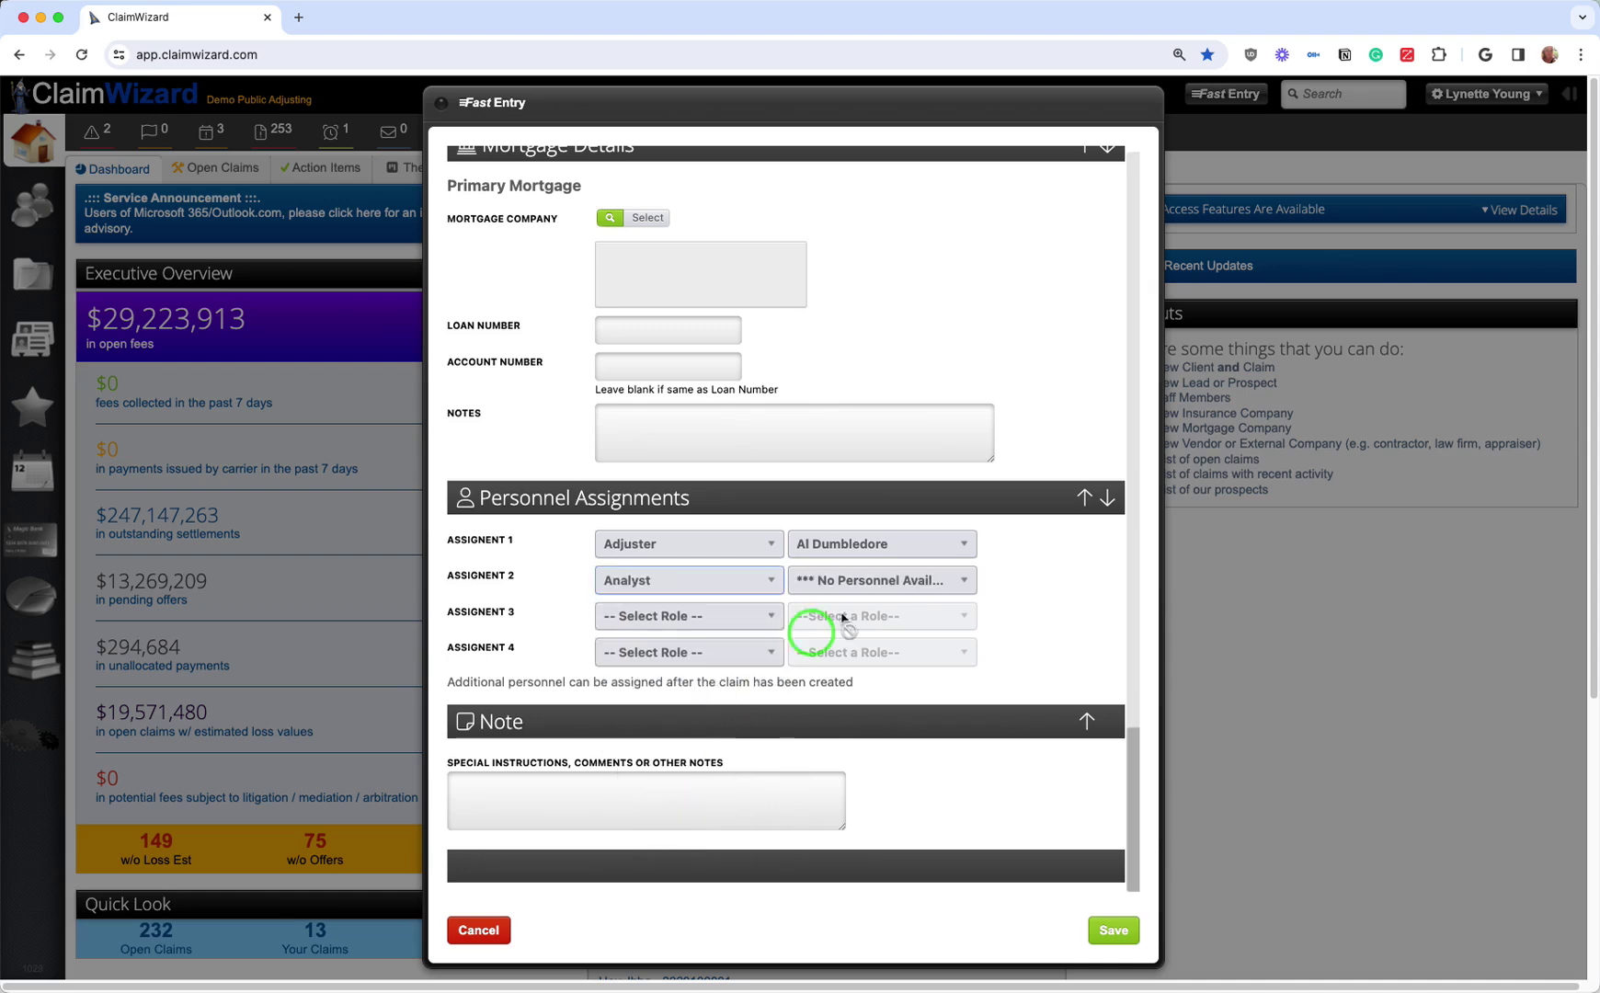
click(906, 587)
click(906, 587)
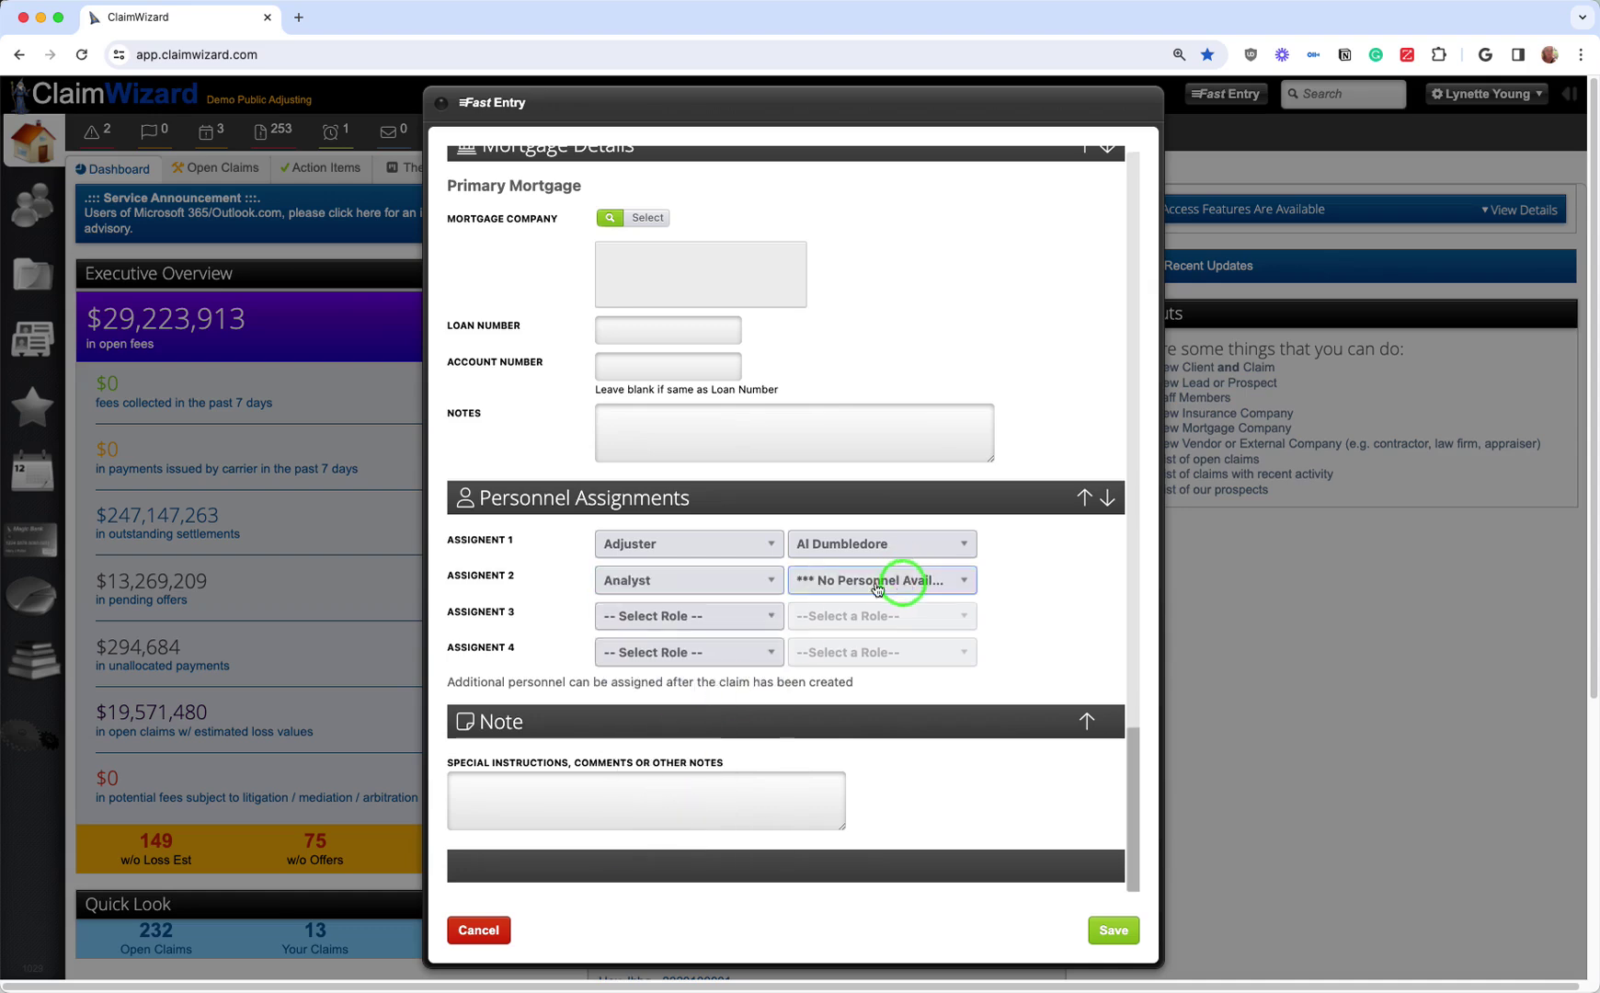
click(699, 582)
click(649, 638)
click(1049, 611)
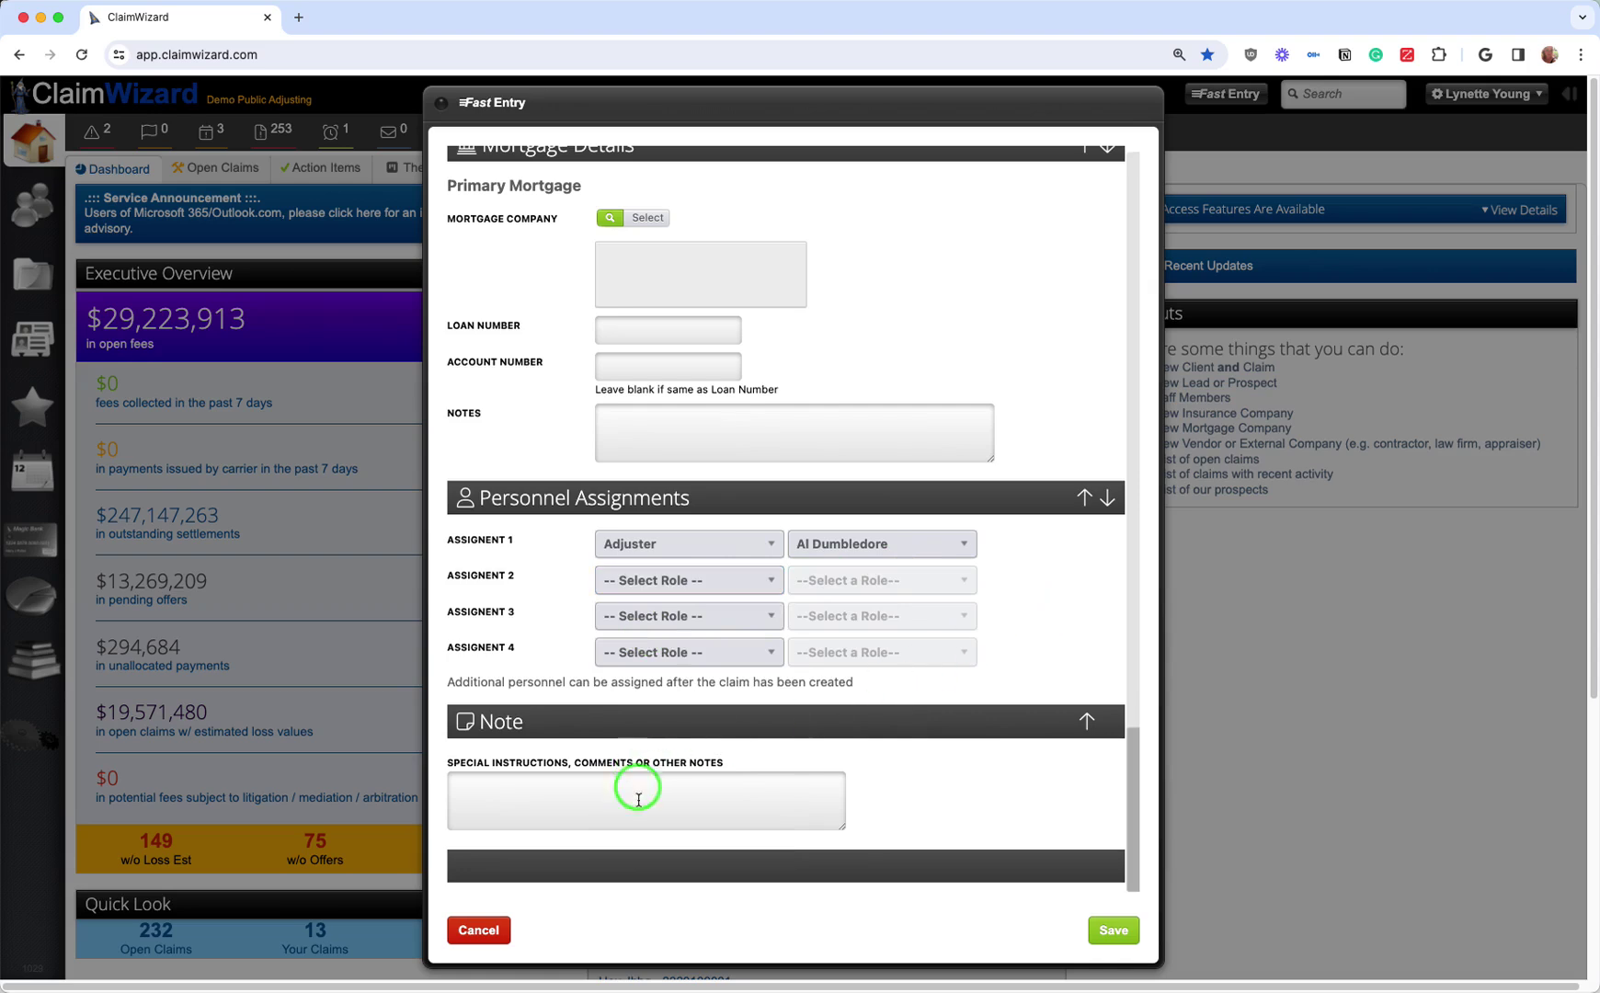
Step: Save the Fast Entry and open the newly created claim
click(1114, 932)
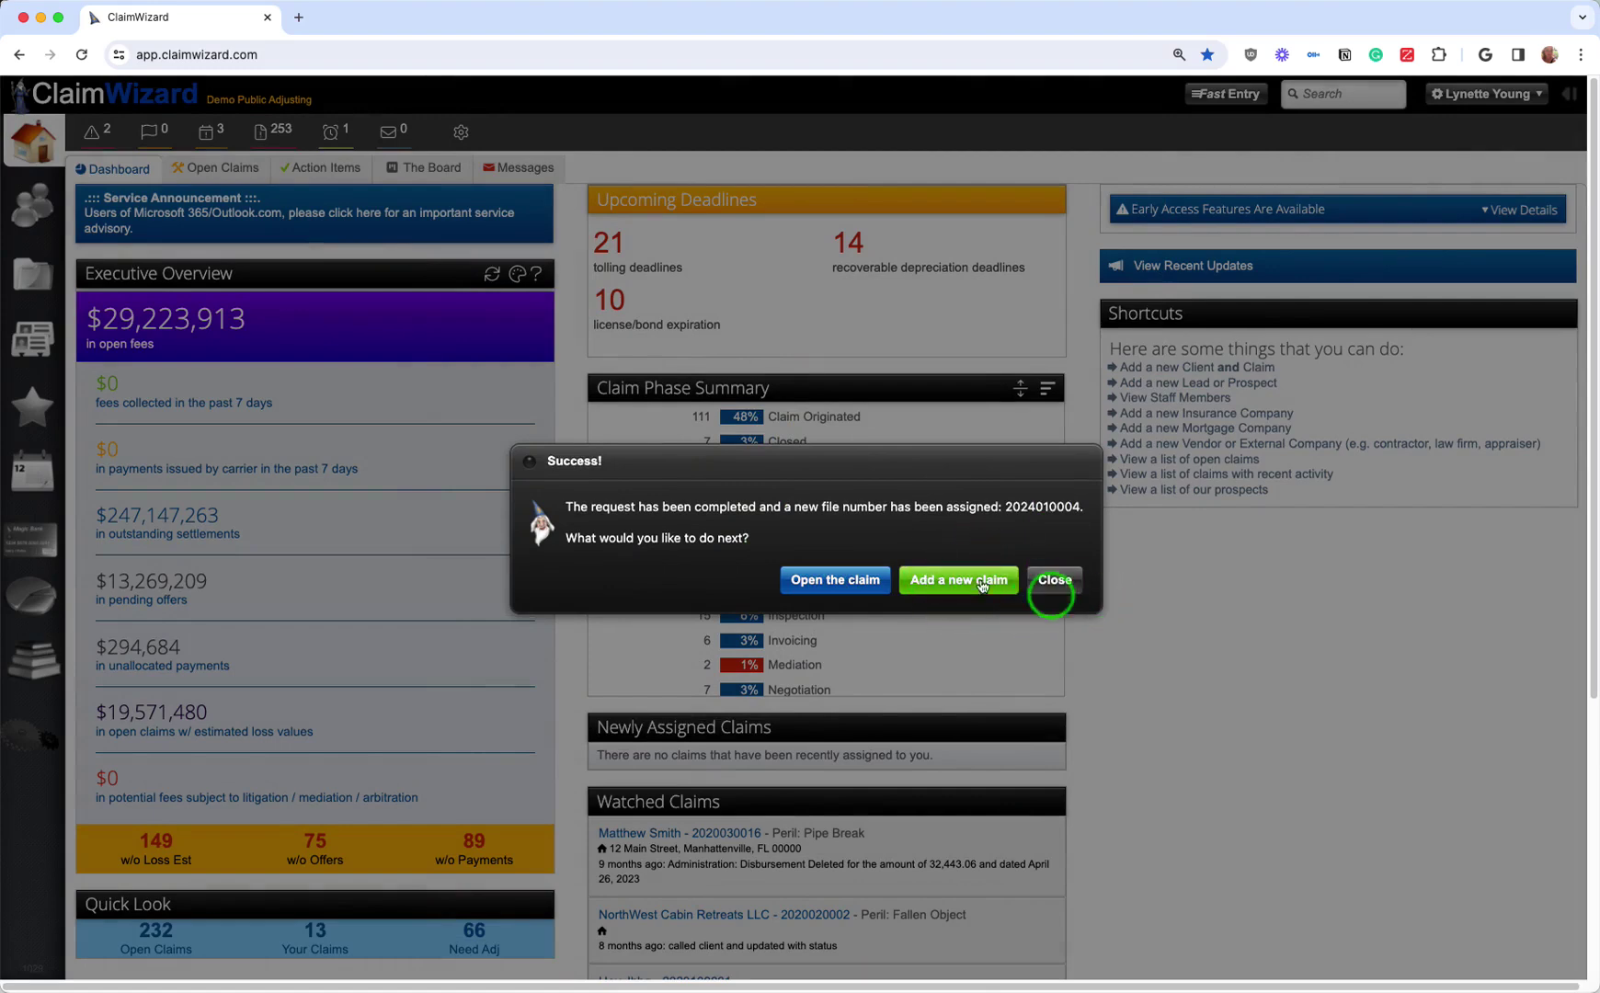
click(864, 581)
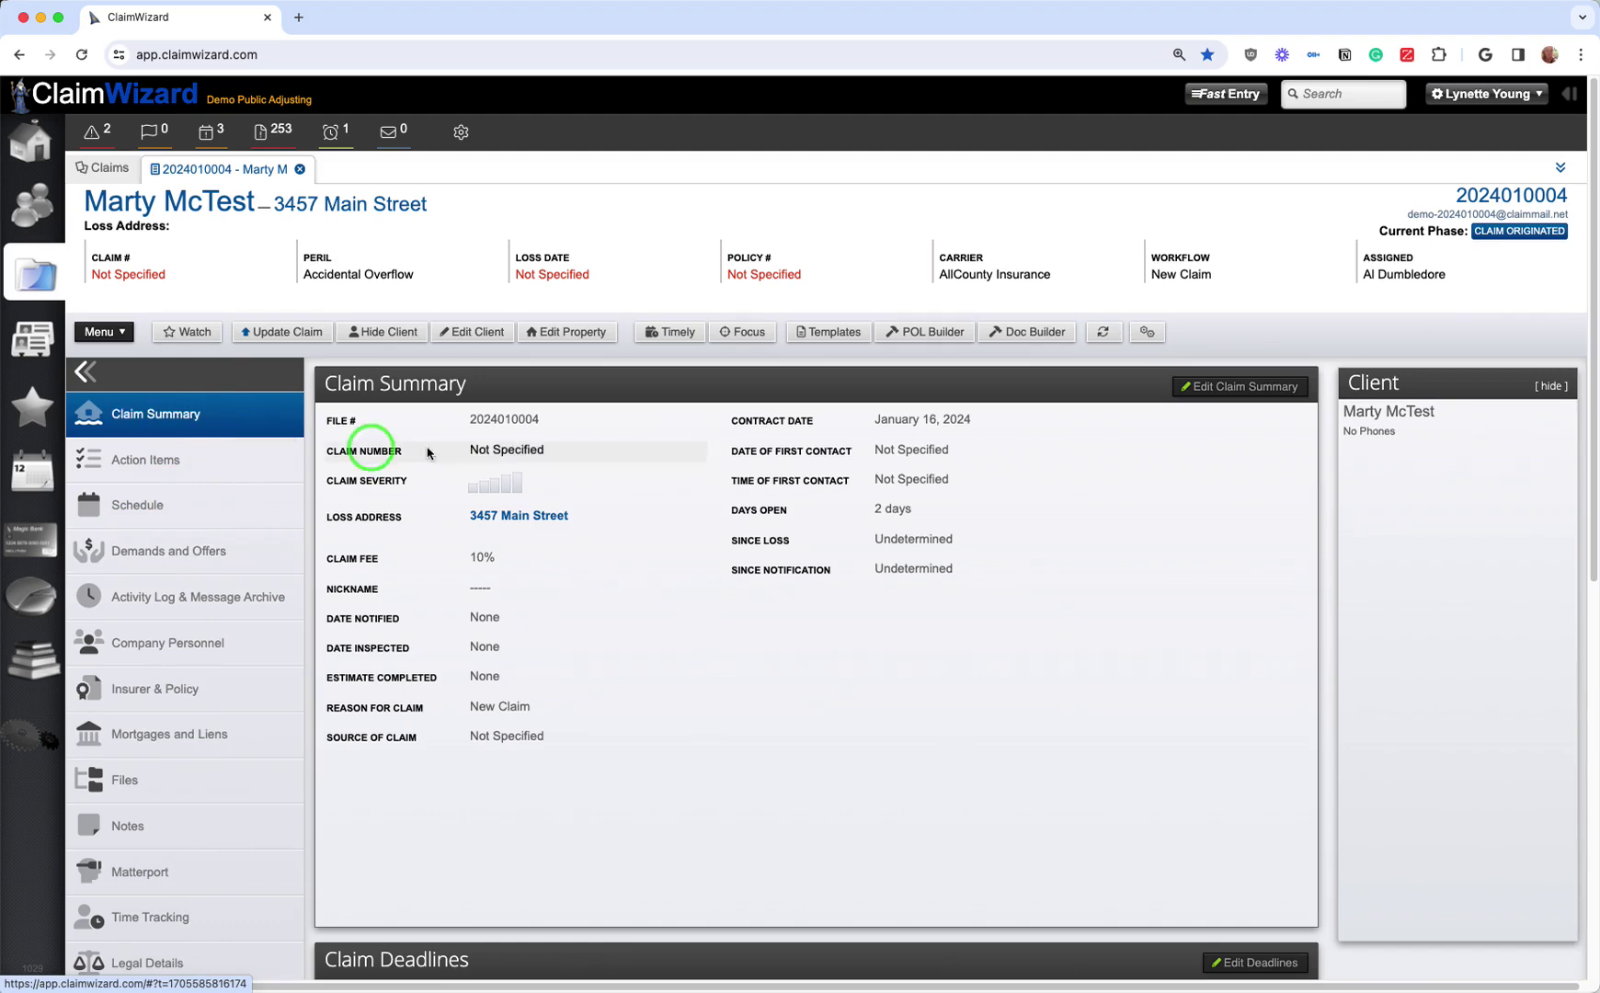
Step: Set the Claim Severity to 3 - Moderate in the claim summary and save
click(1186, 390)
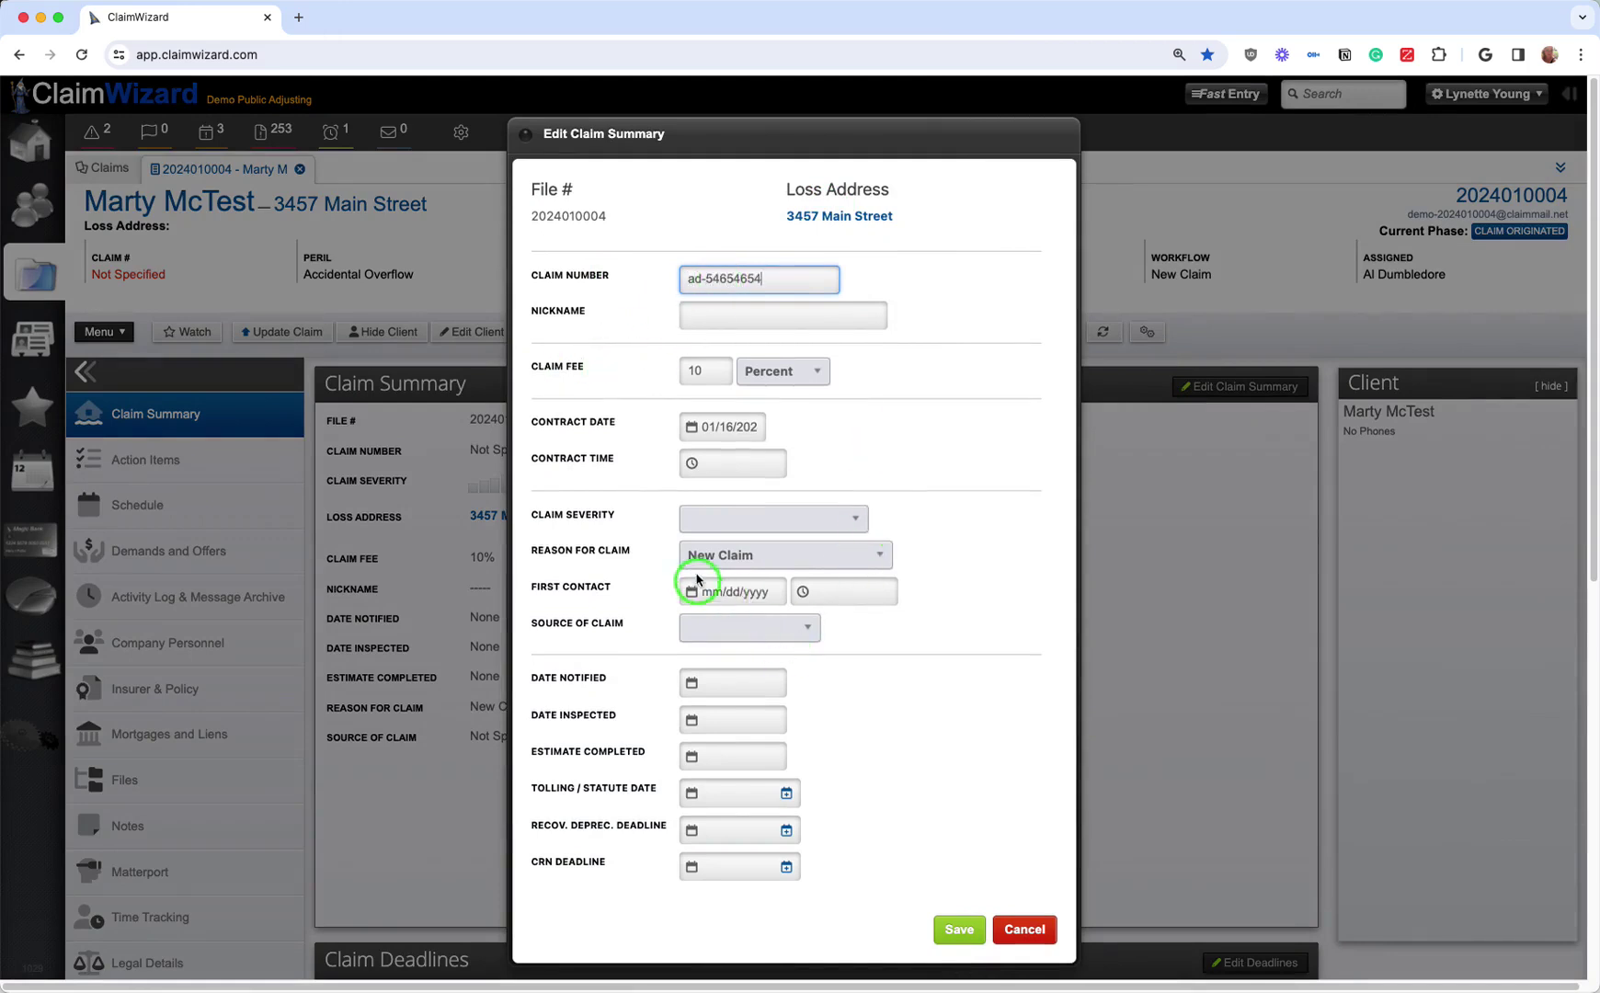
click(709, 520)
click(736, 619)
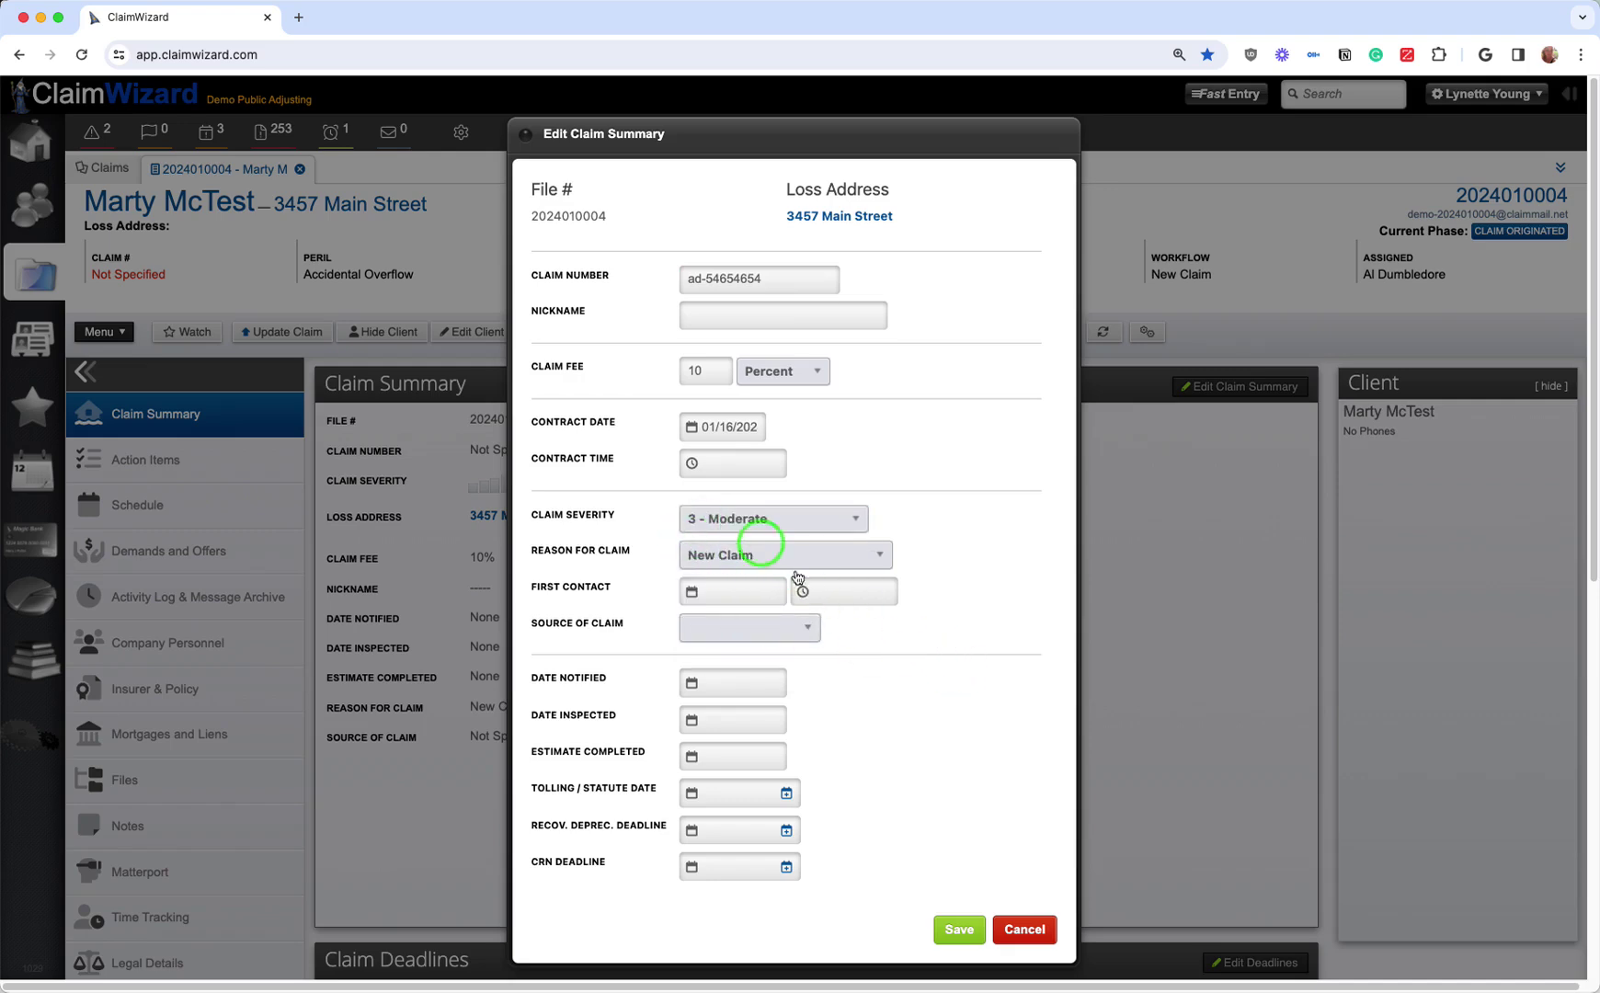
click(959, 929)
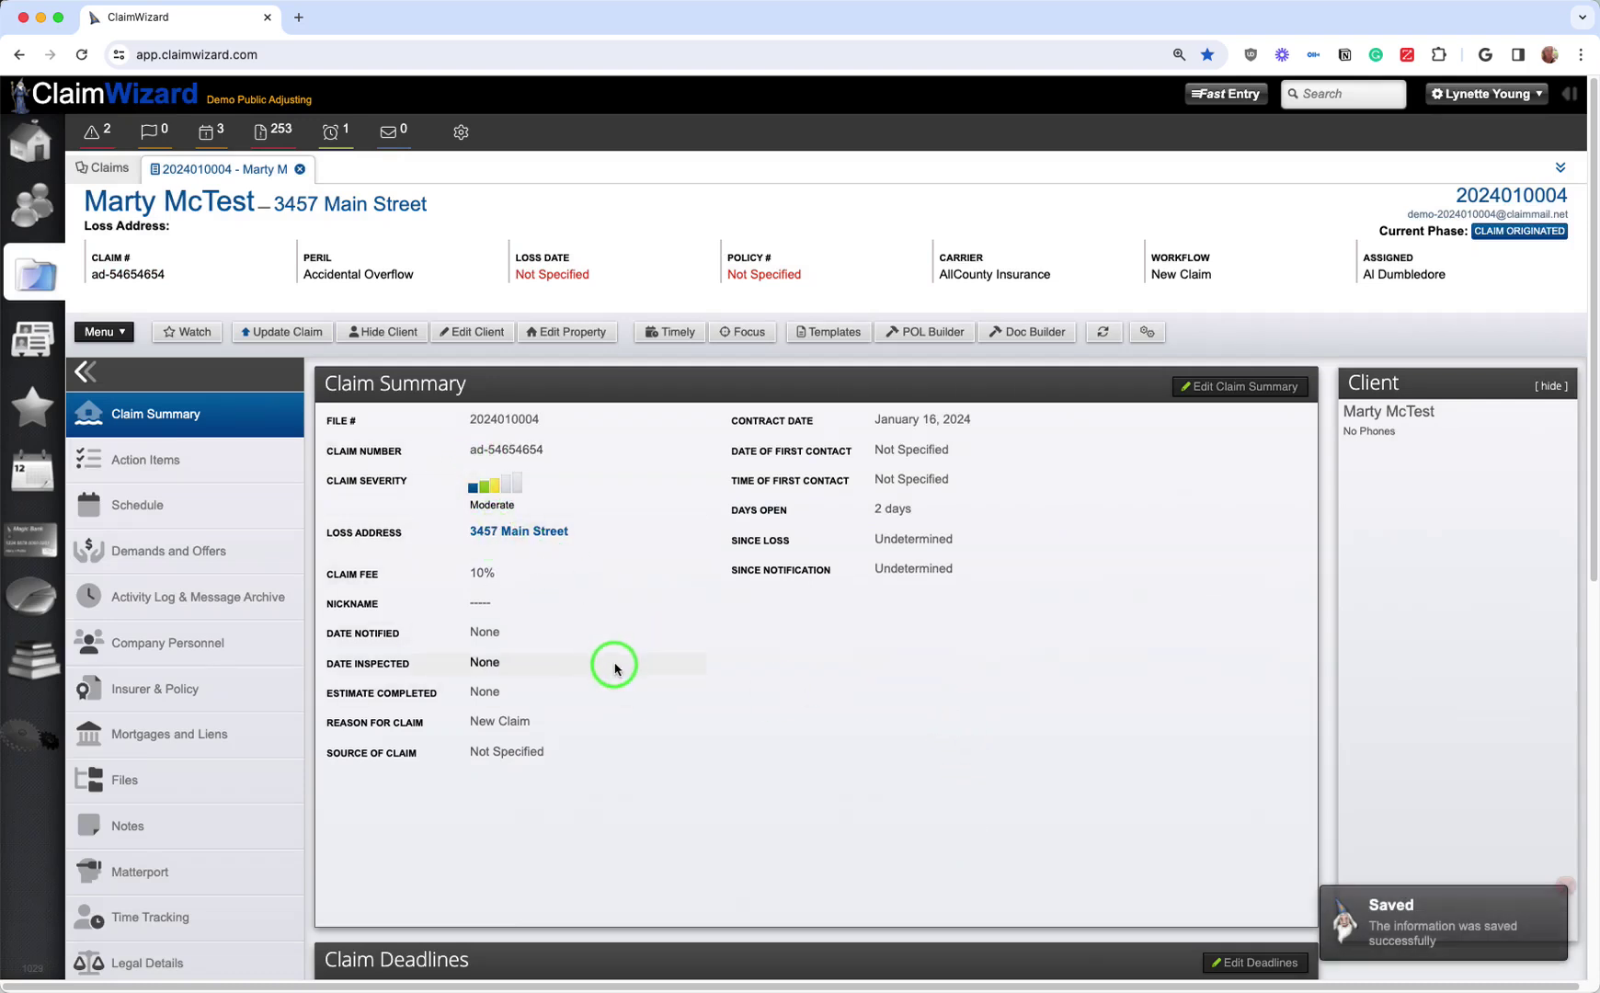
Step: Scroll down to the Loss Details section and open its edit form, peril Accidental Overflow
scroll(993, 655, down, 3)
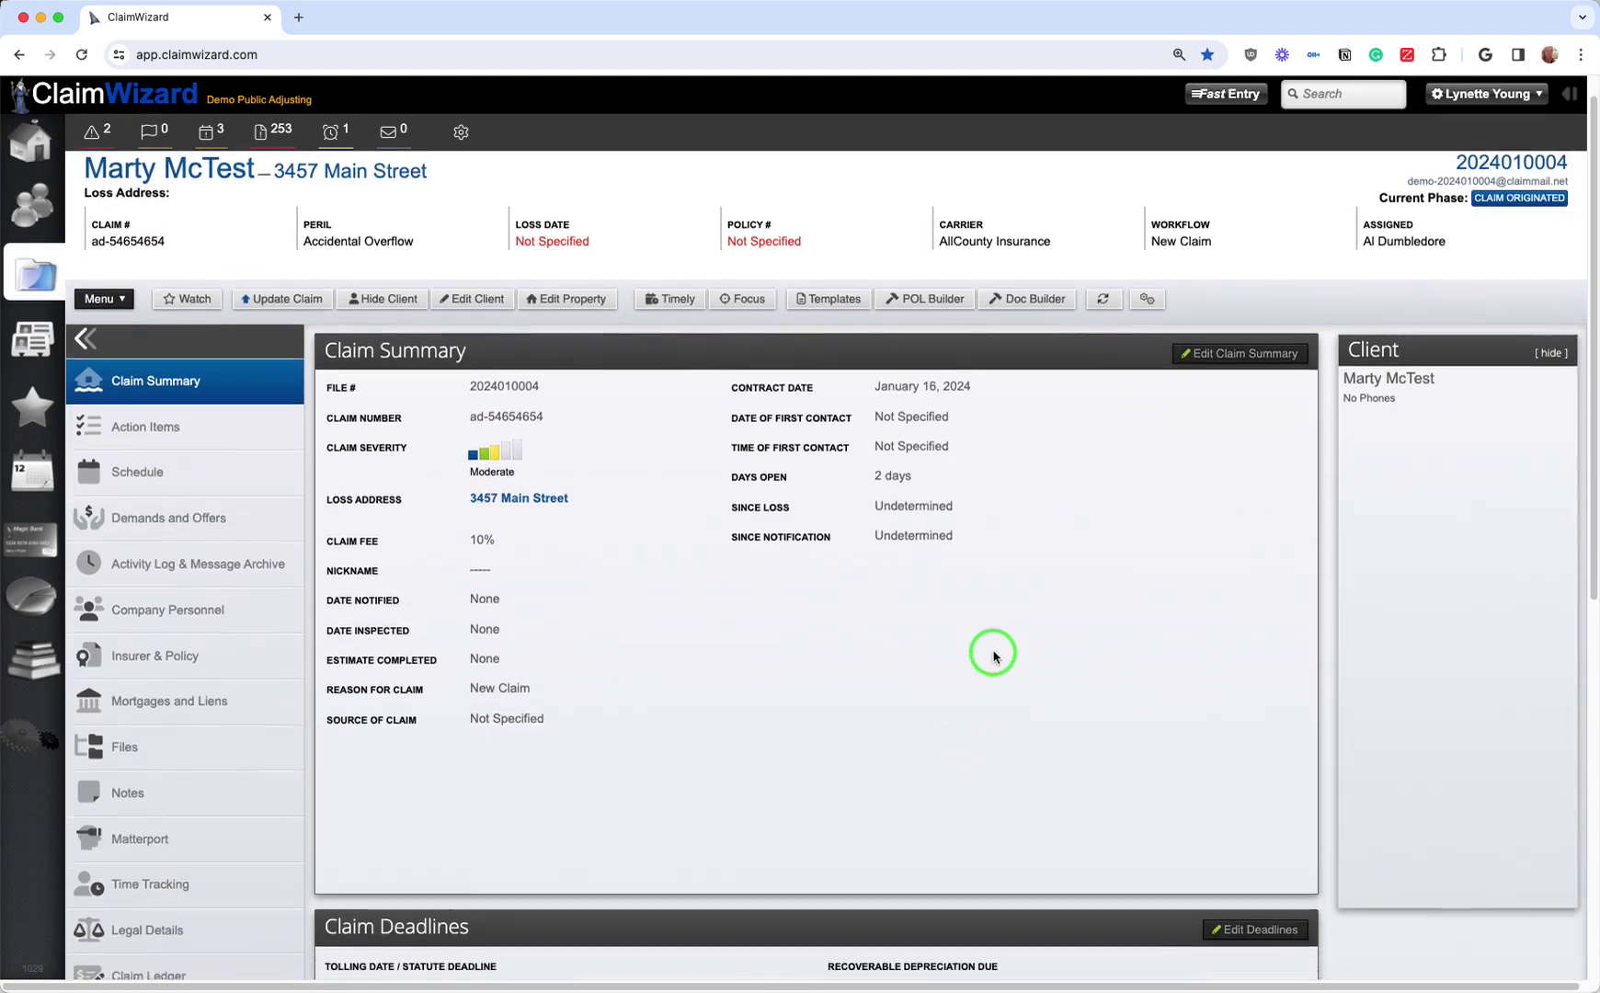
scroll(993, 656, down, 2)
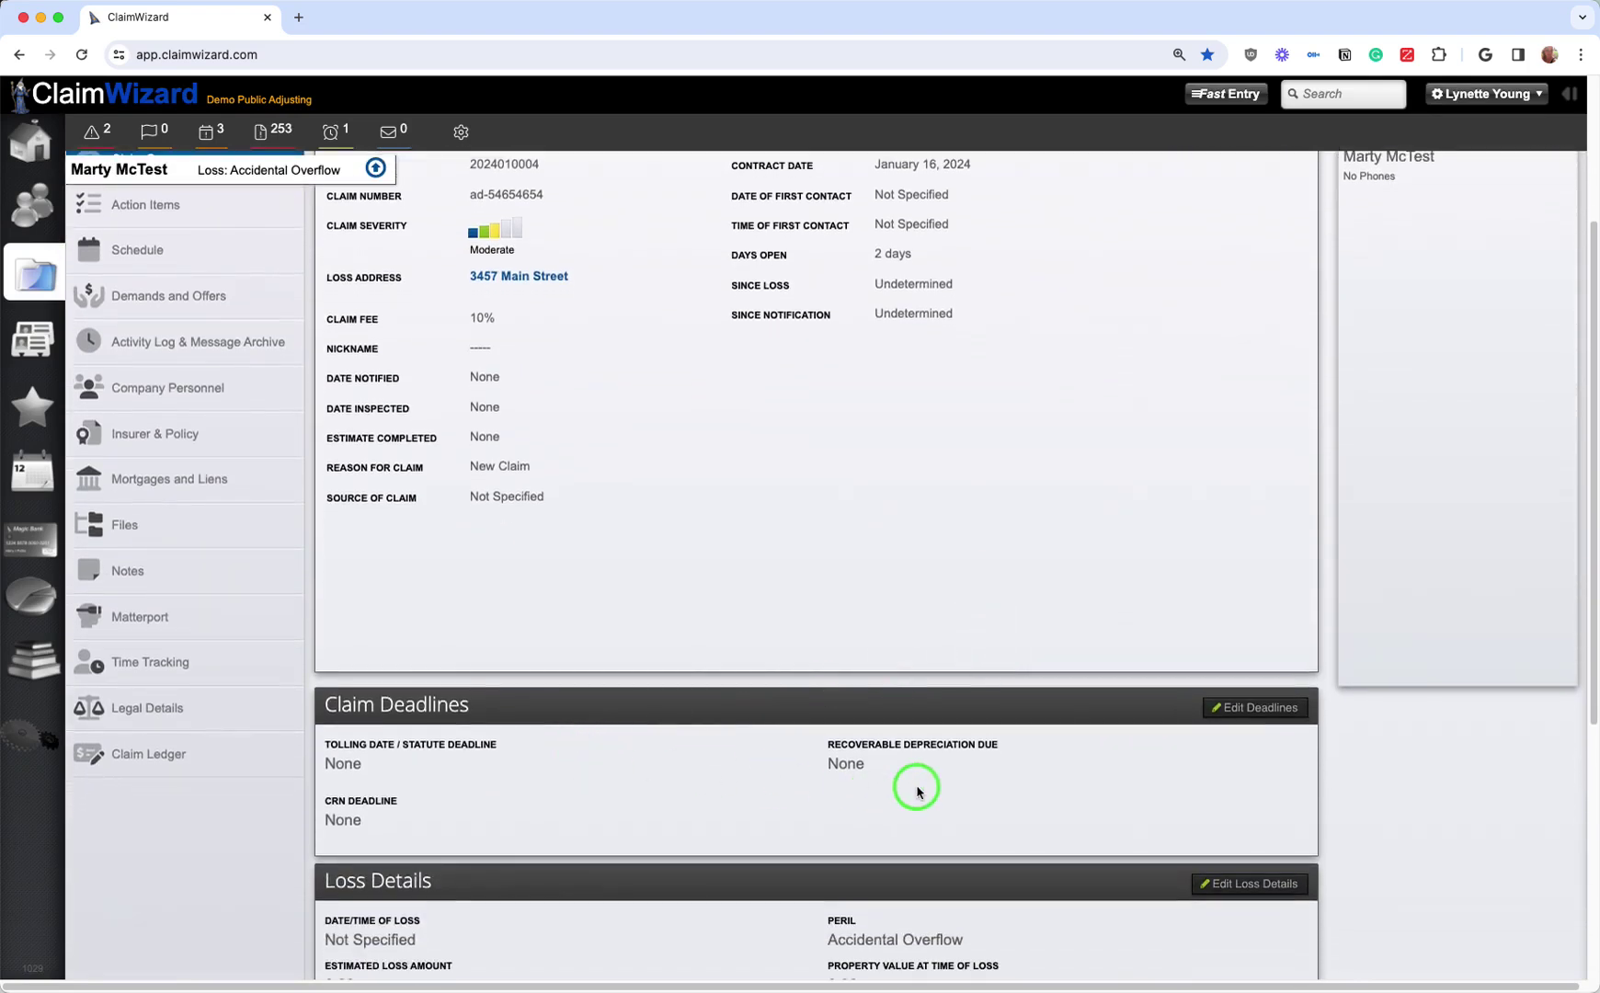
scroll(883, 760, down, 4)
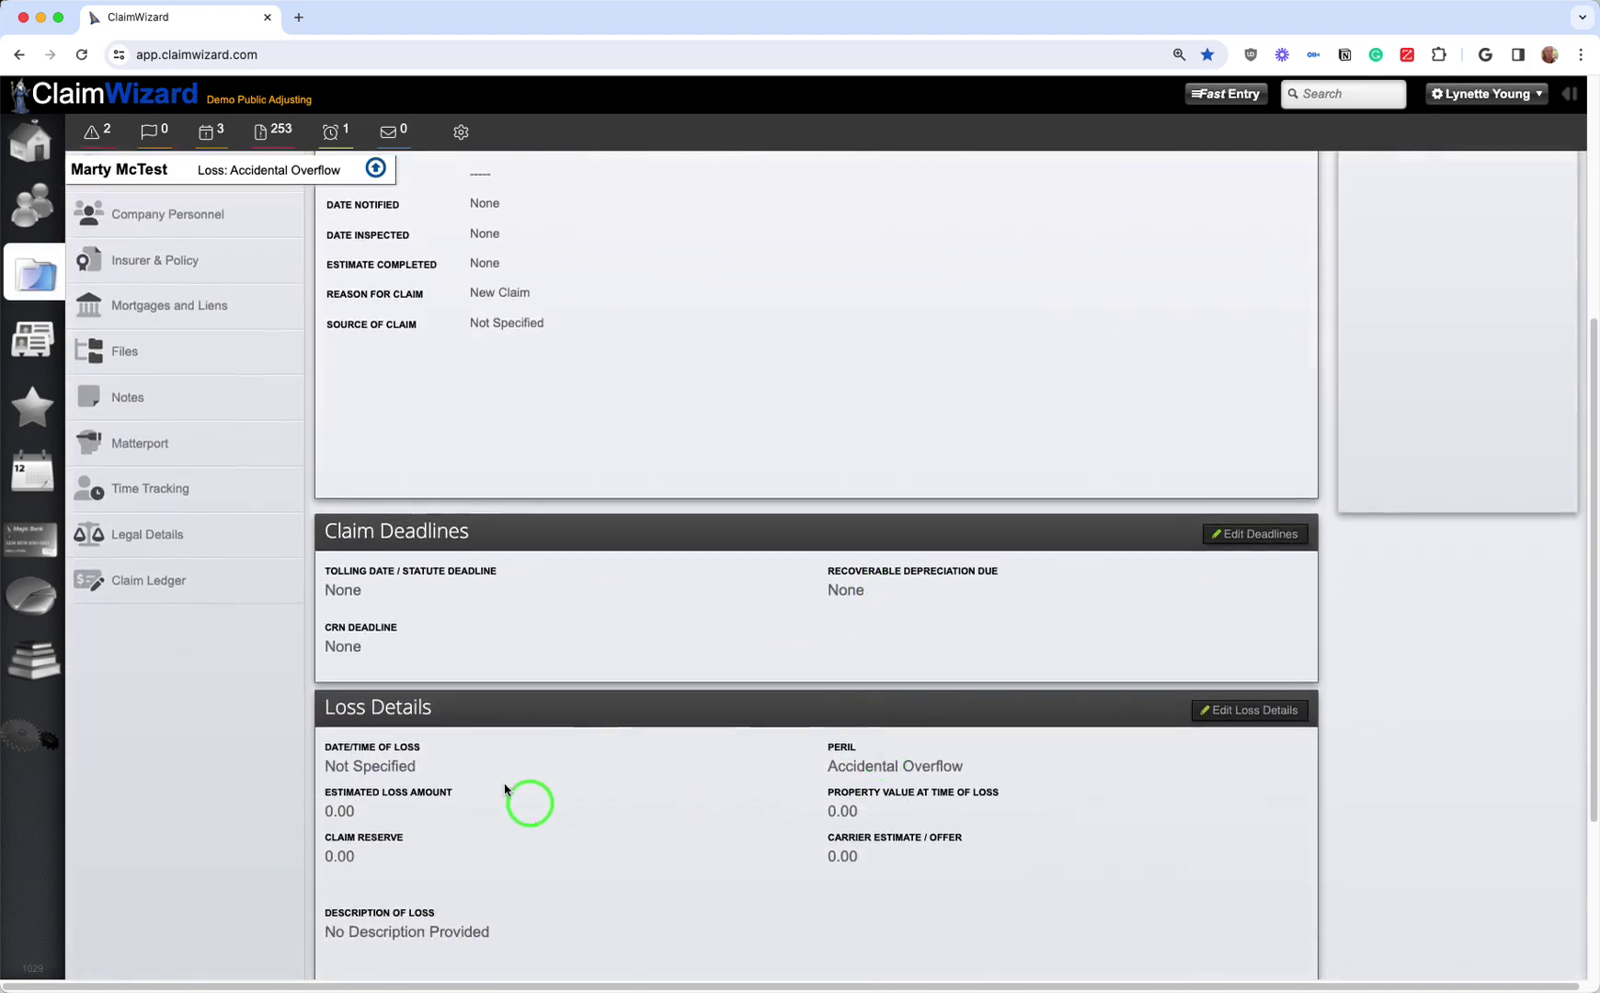
scroll(643, 844, down, 3)
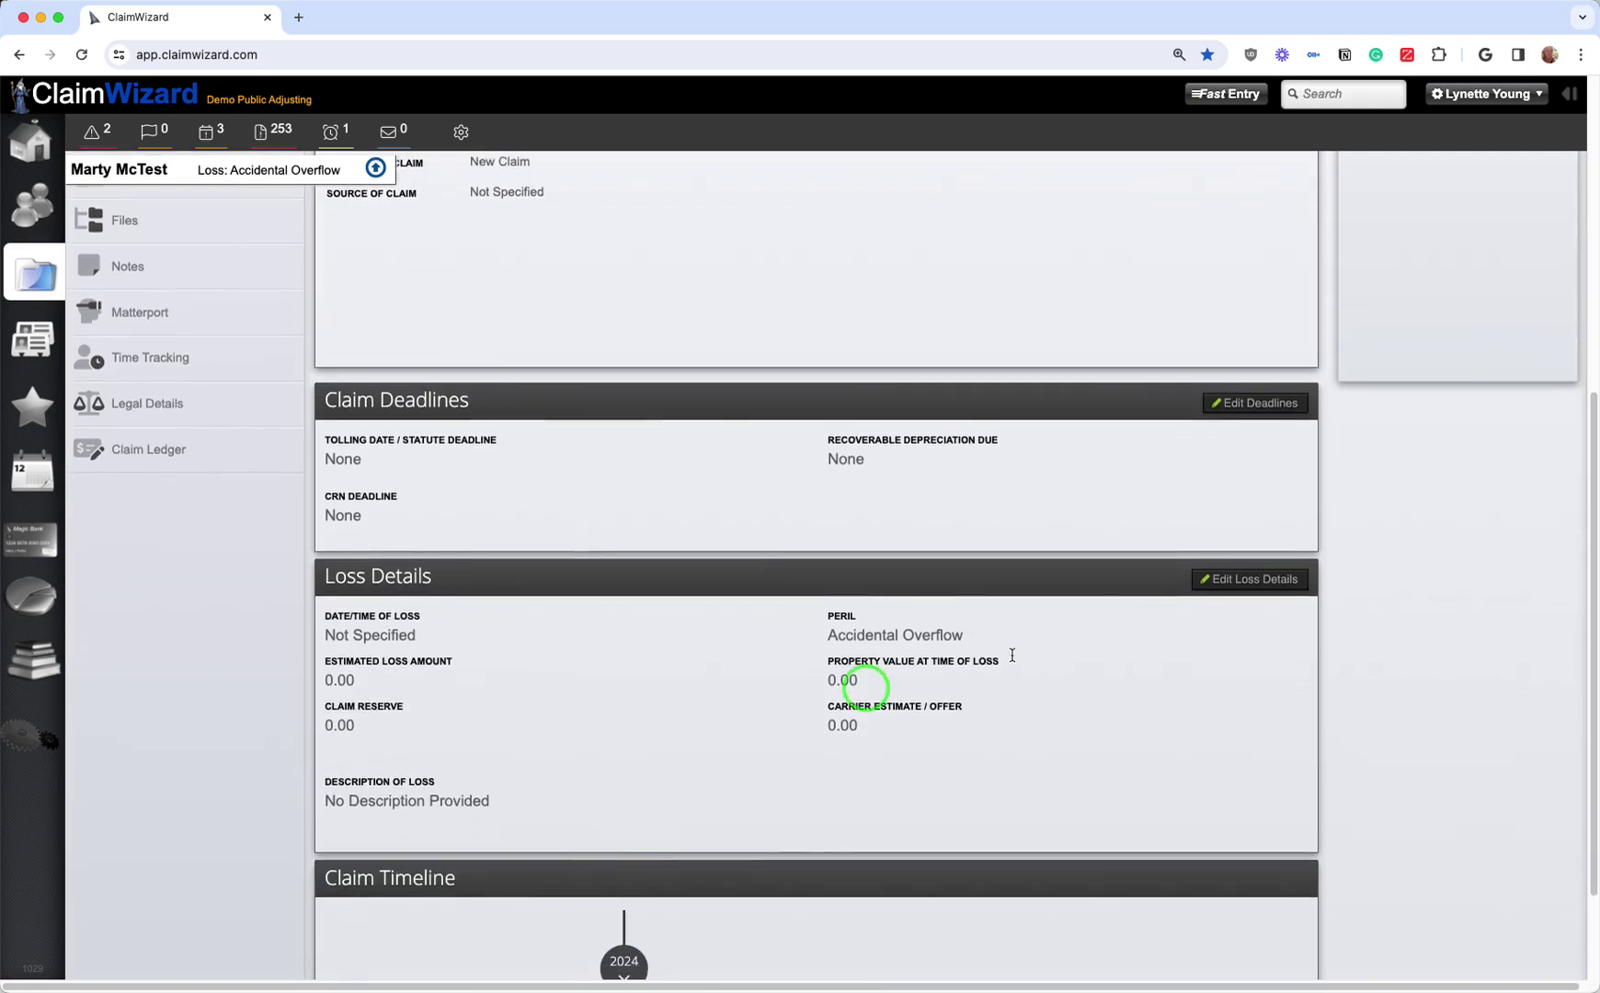
click(1256, 589)
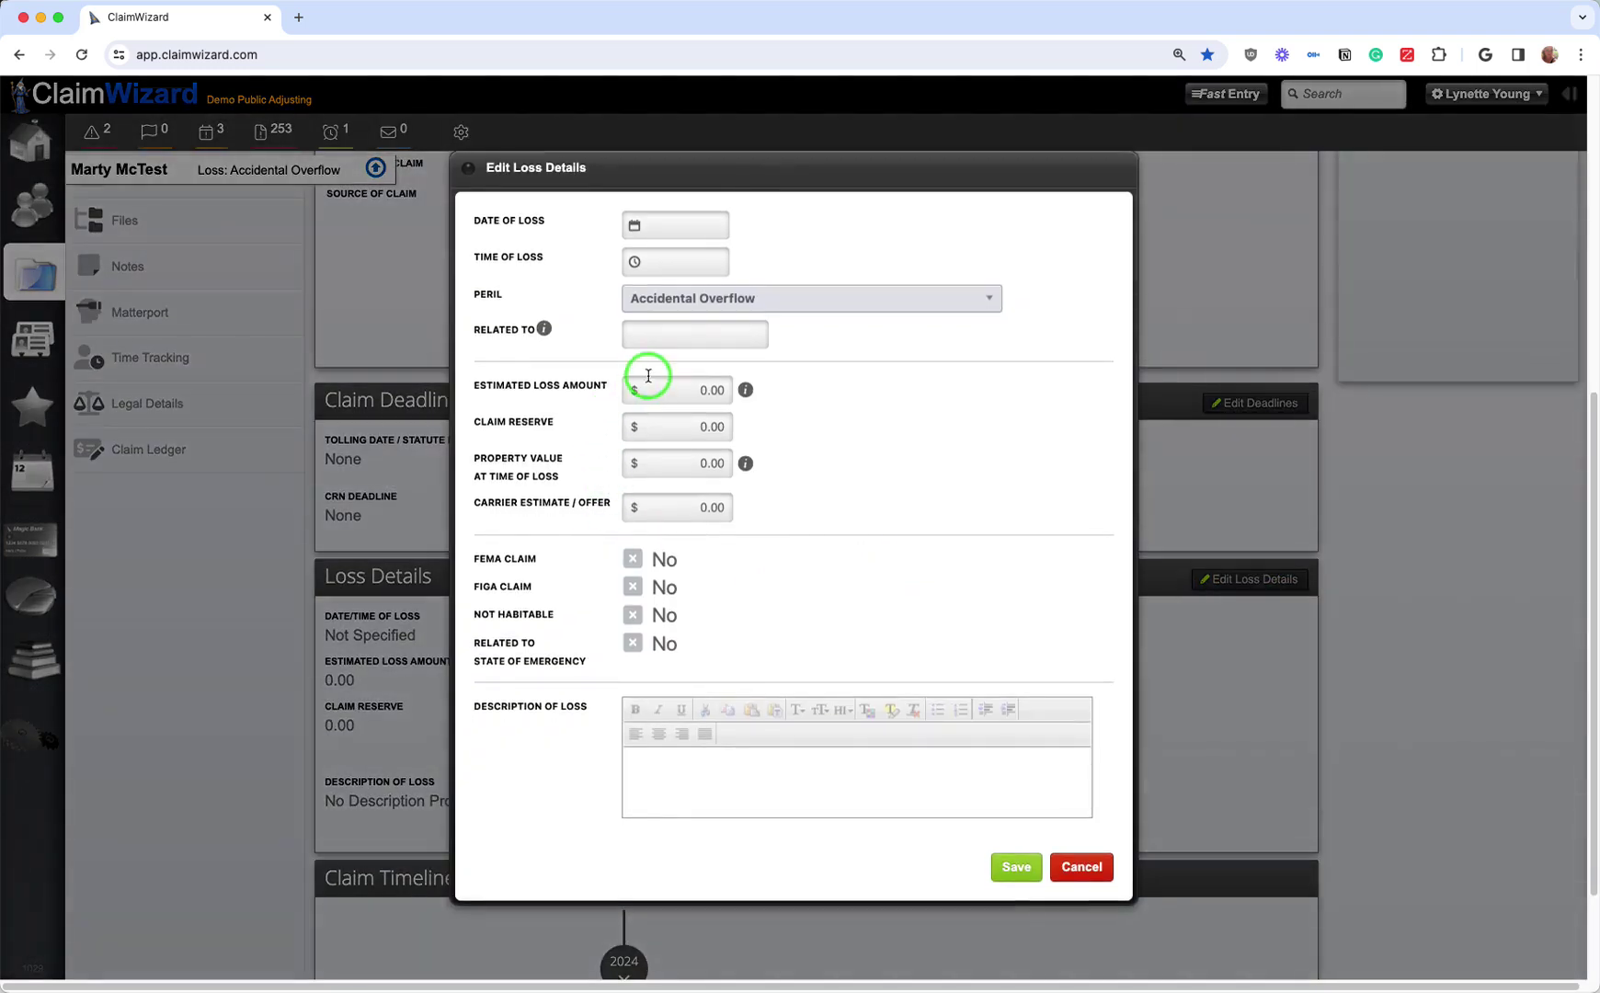
Step: Enter estimated loss 52,368.00, property value 159,214.00 and carrier offer 25,000.00, and save
click(662, 396)
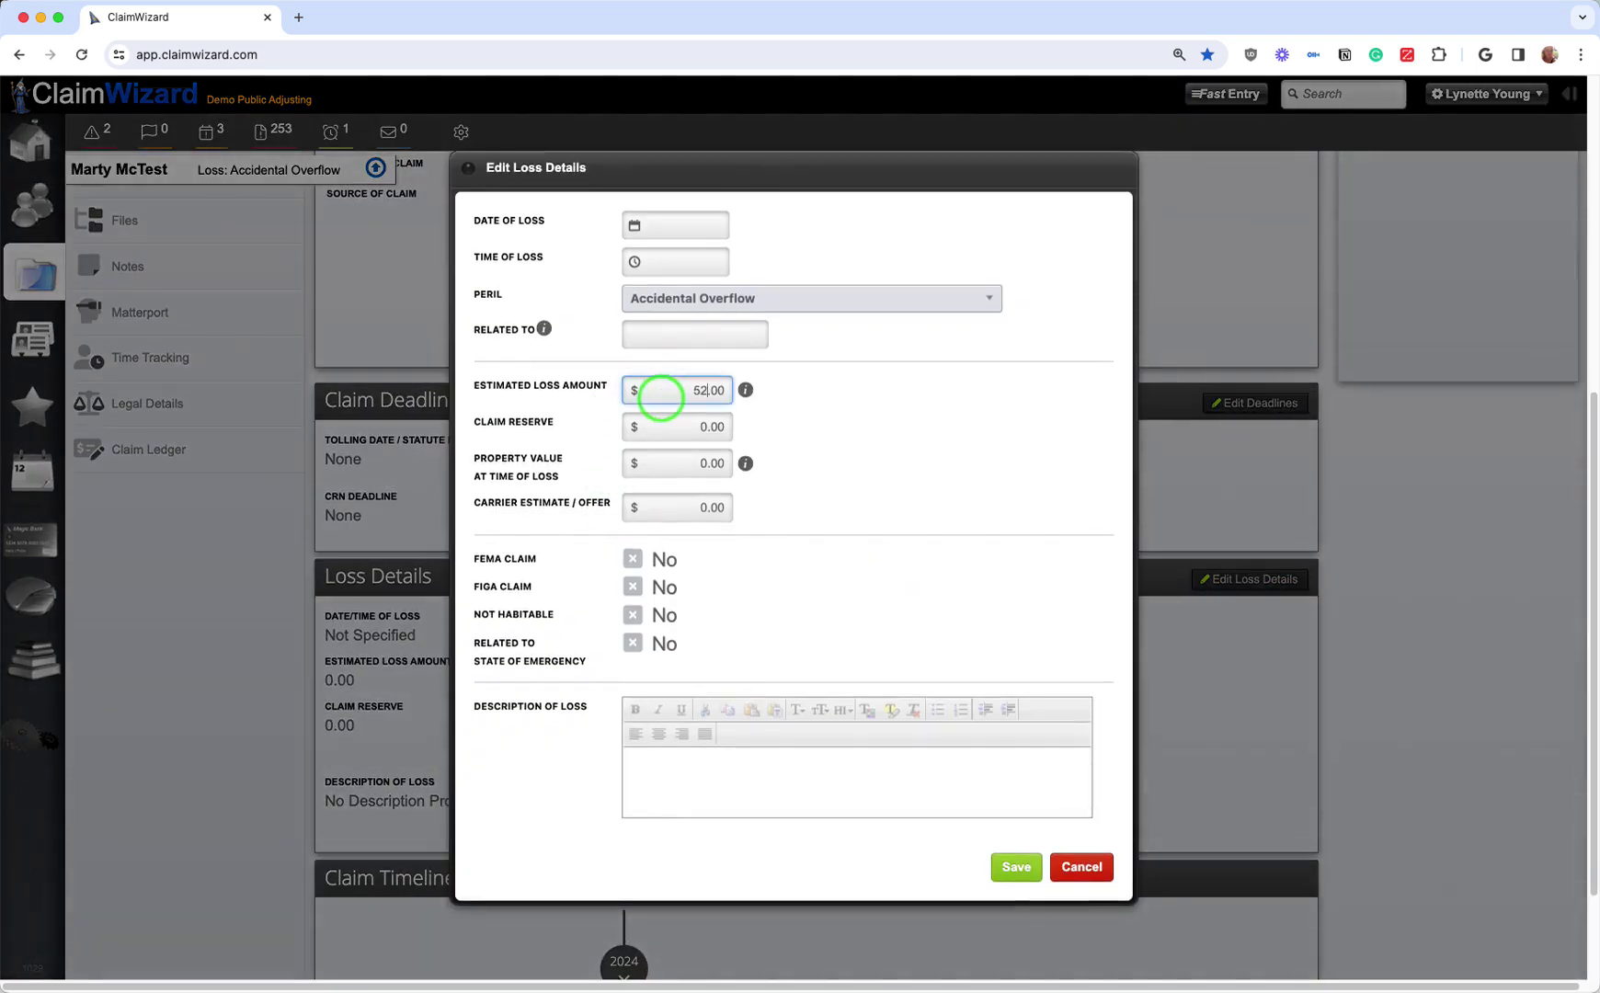
text(52368)
click(815, 525)
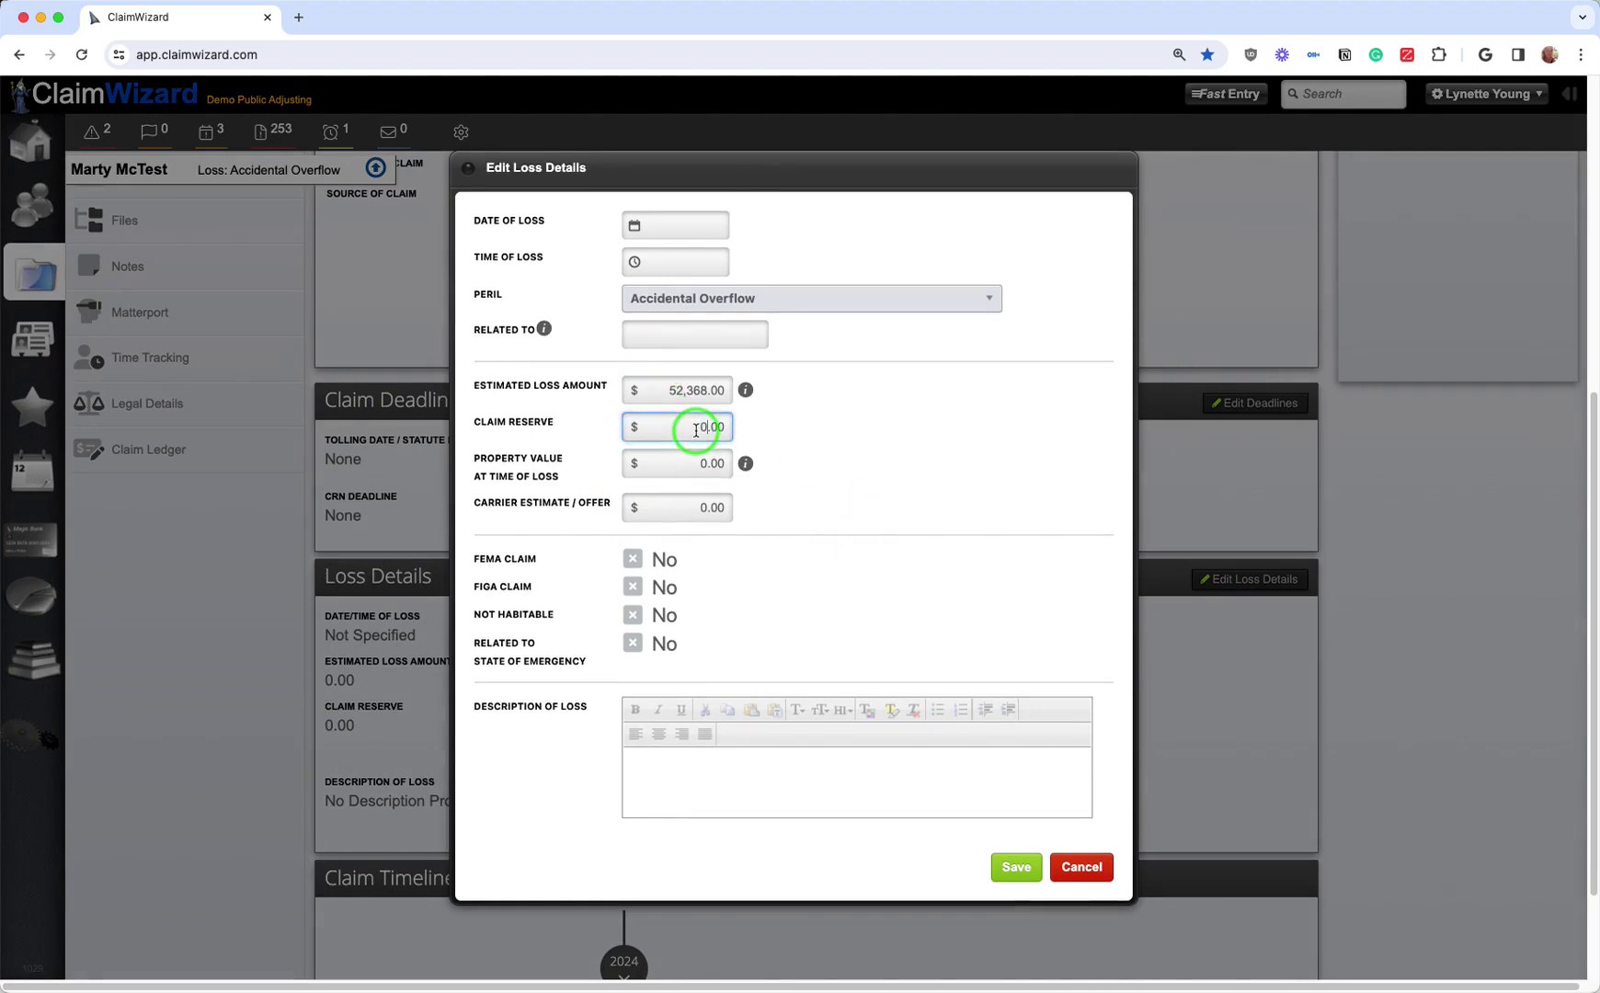
mouse_move(740, 393)
click(690, 468)
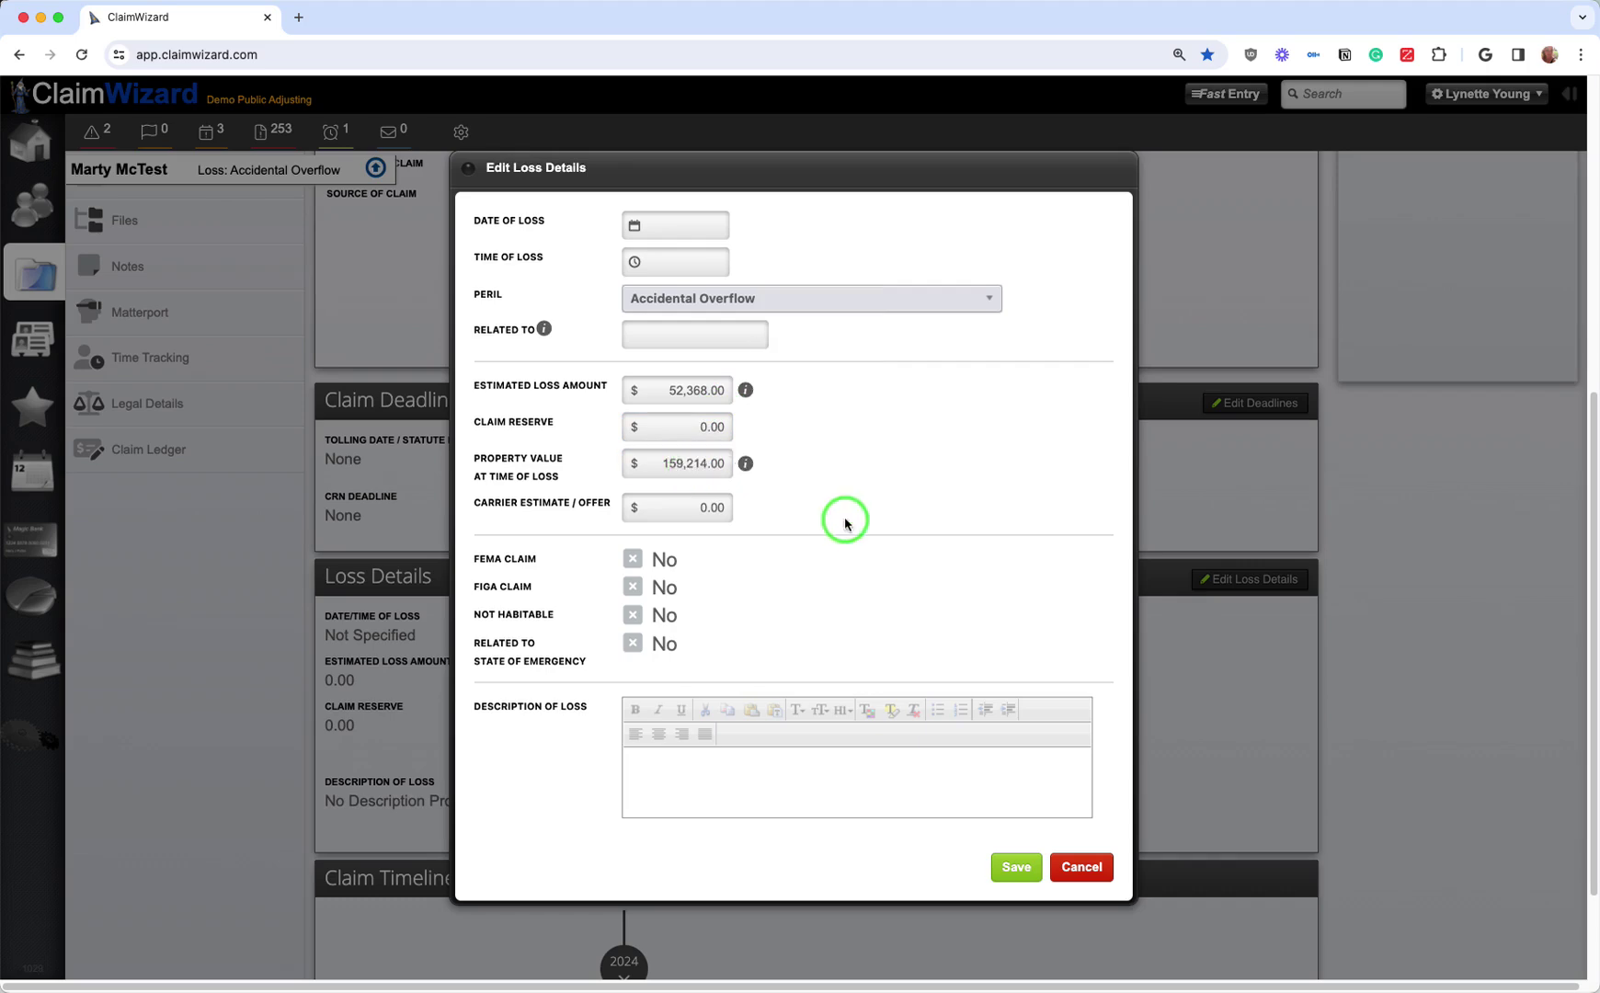
click(686, 507)
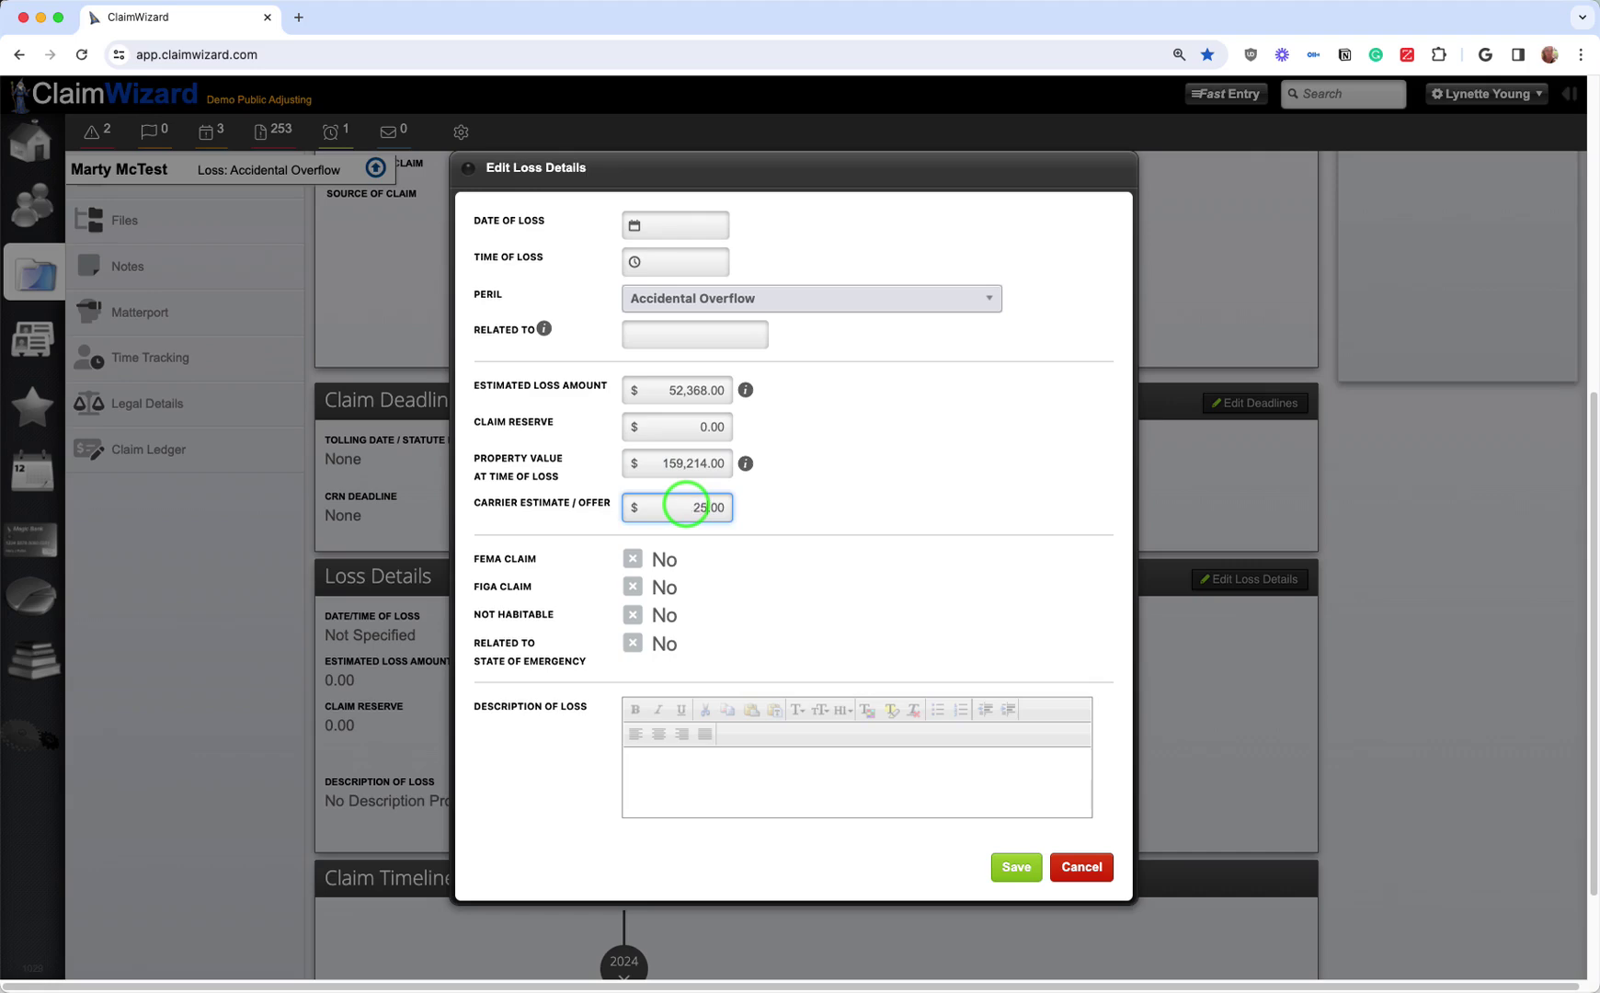
click(851, 526)
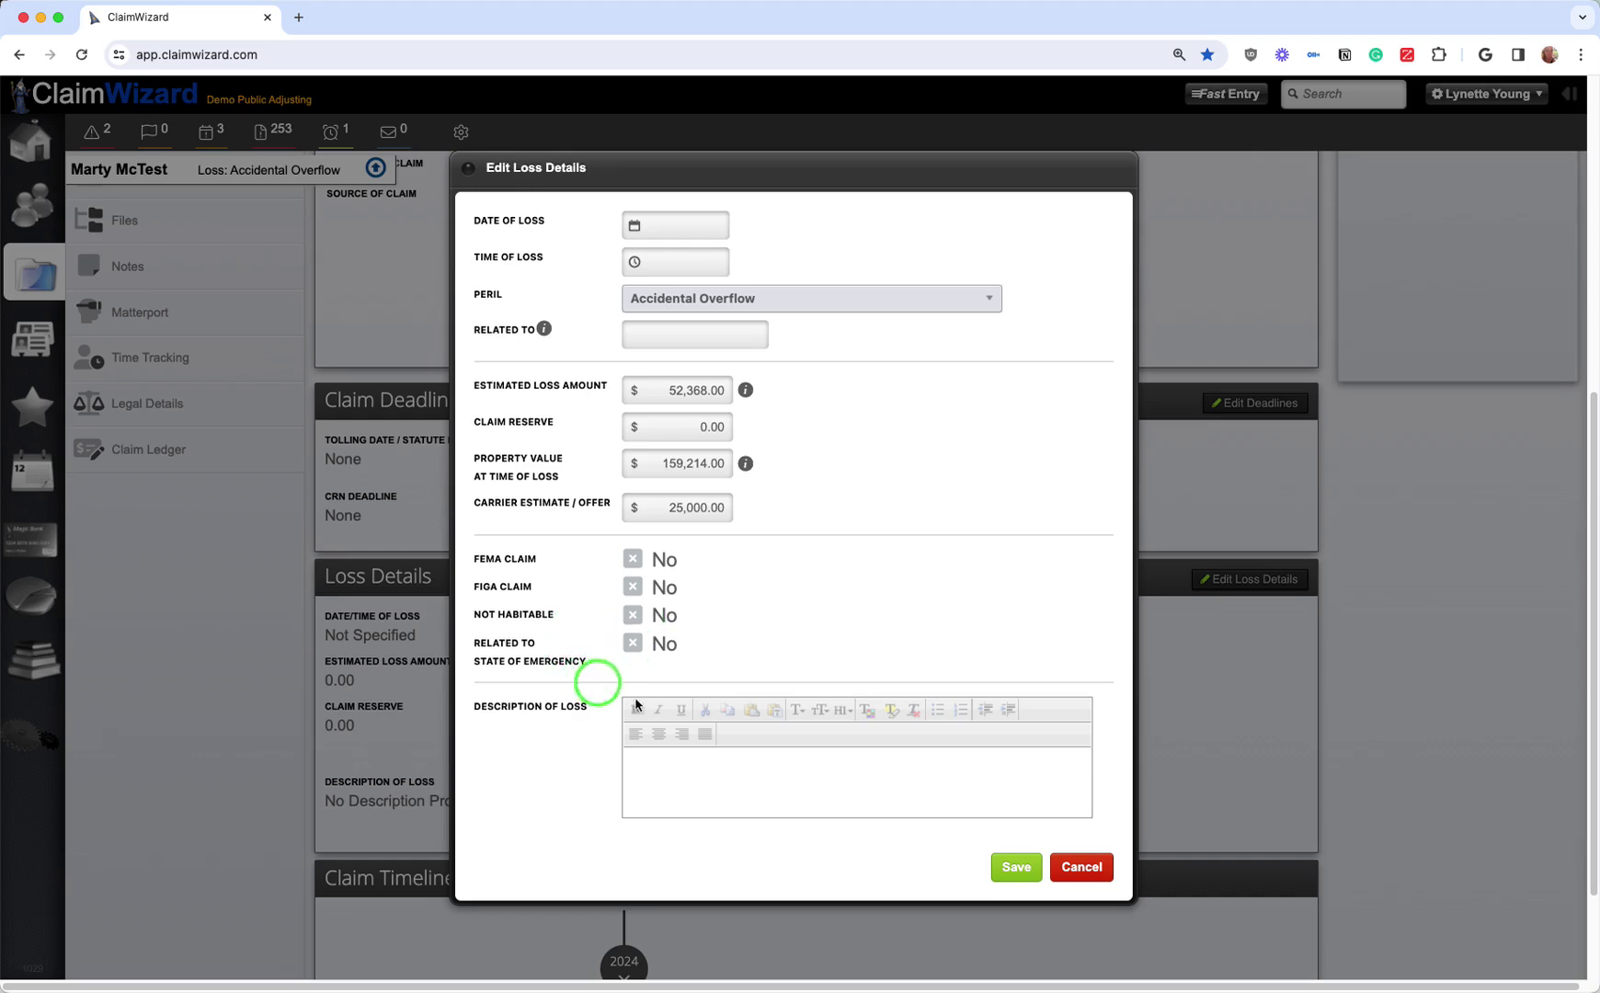
click(1025, 868)
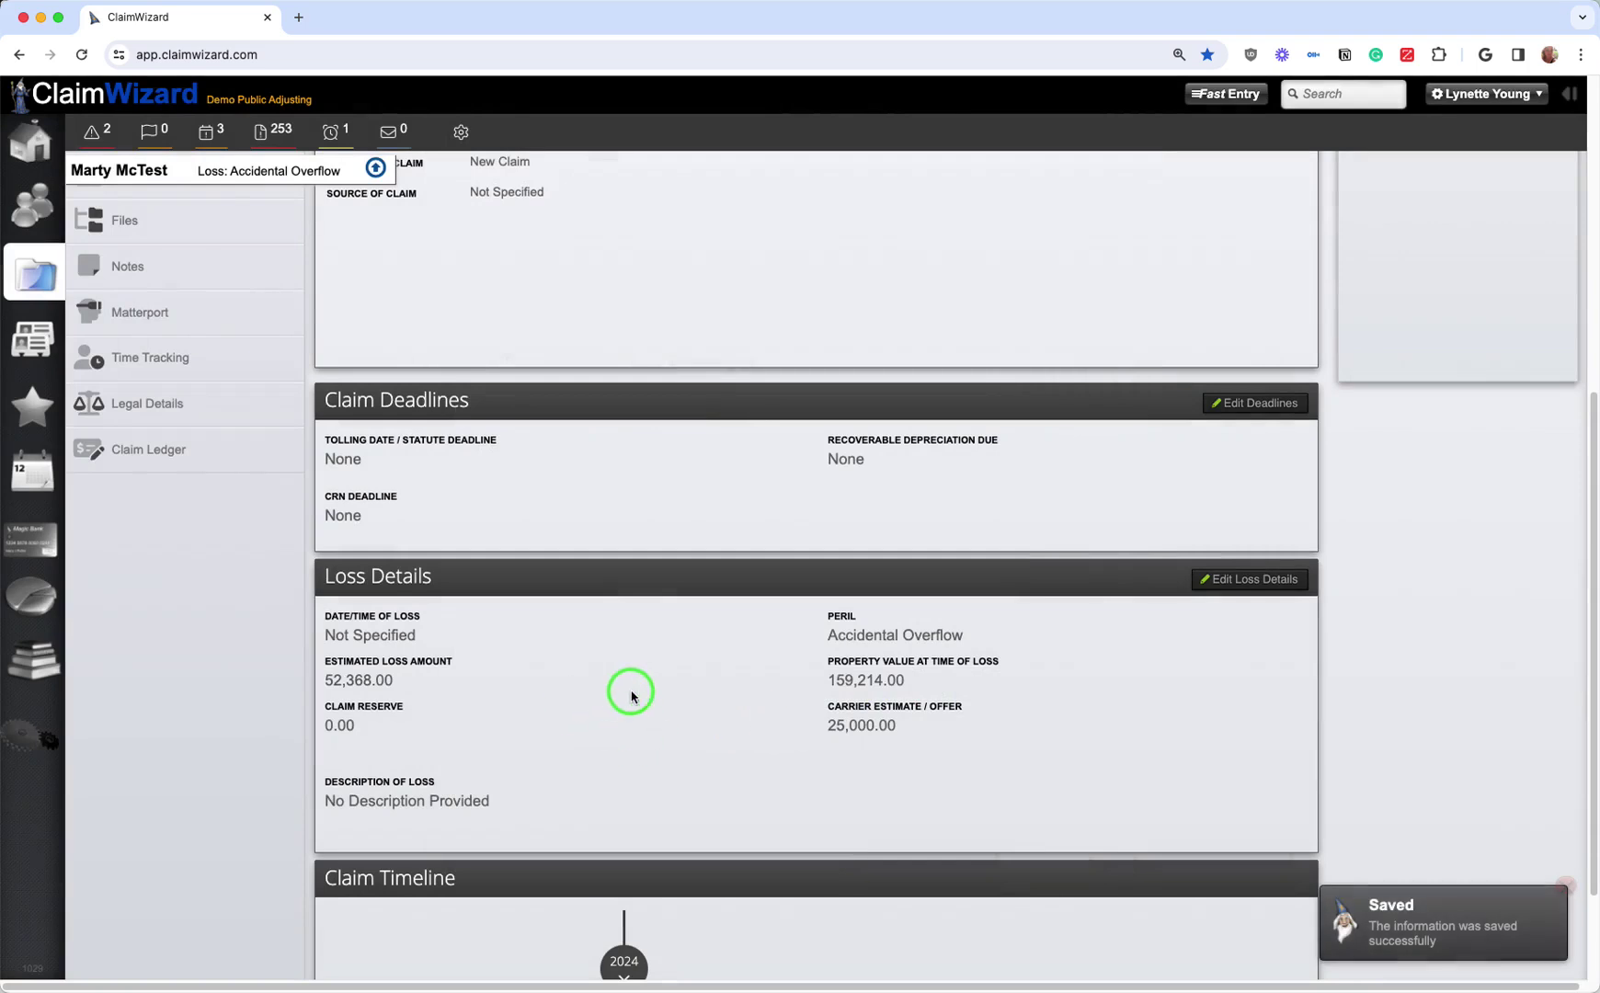
scroll(631, 696, down, 2)
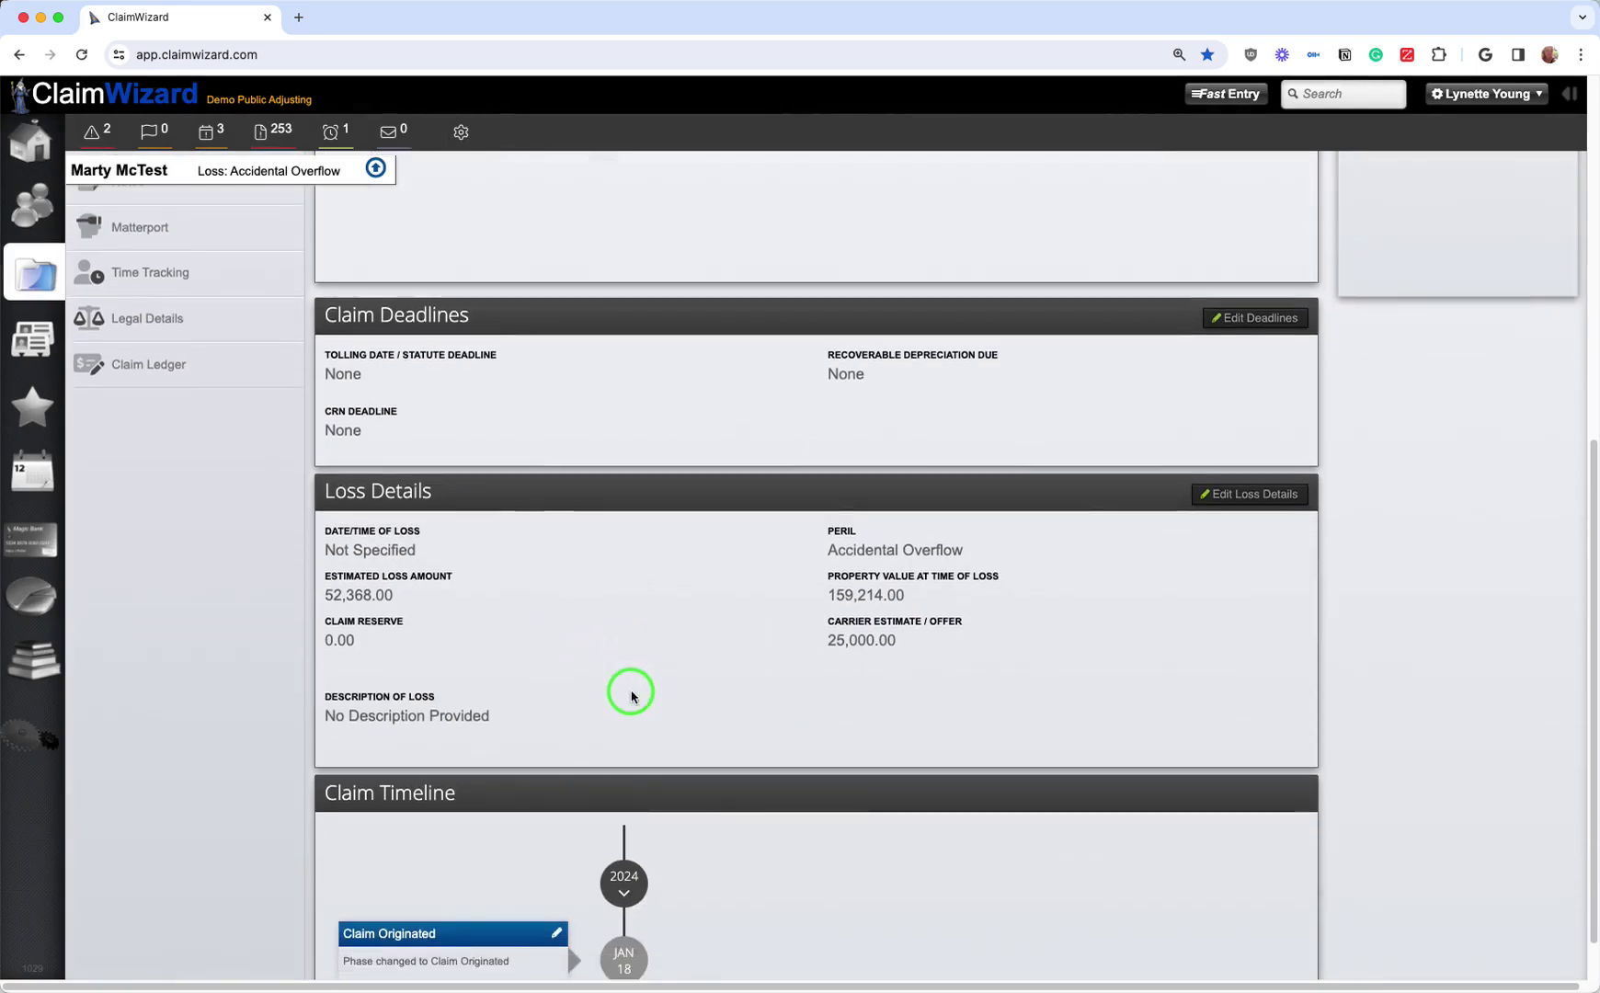
scroll(631, 696, down, 2)
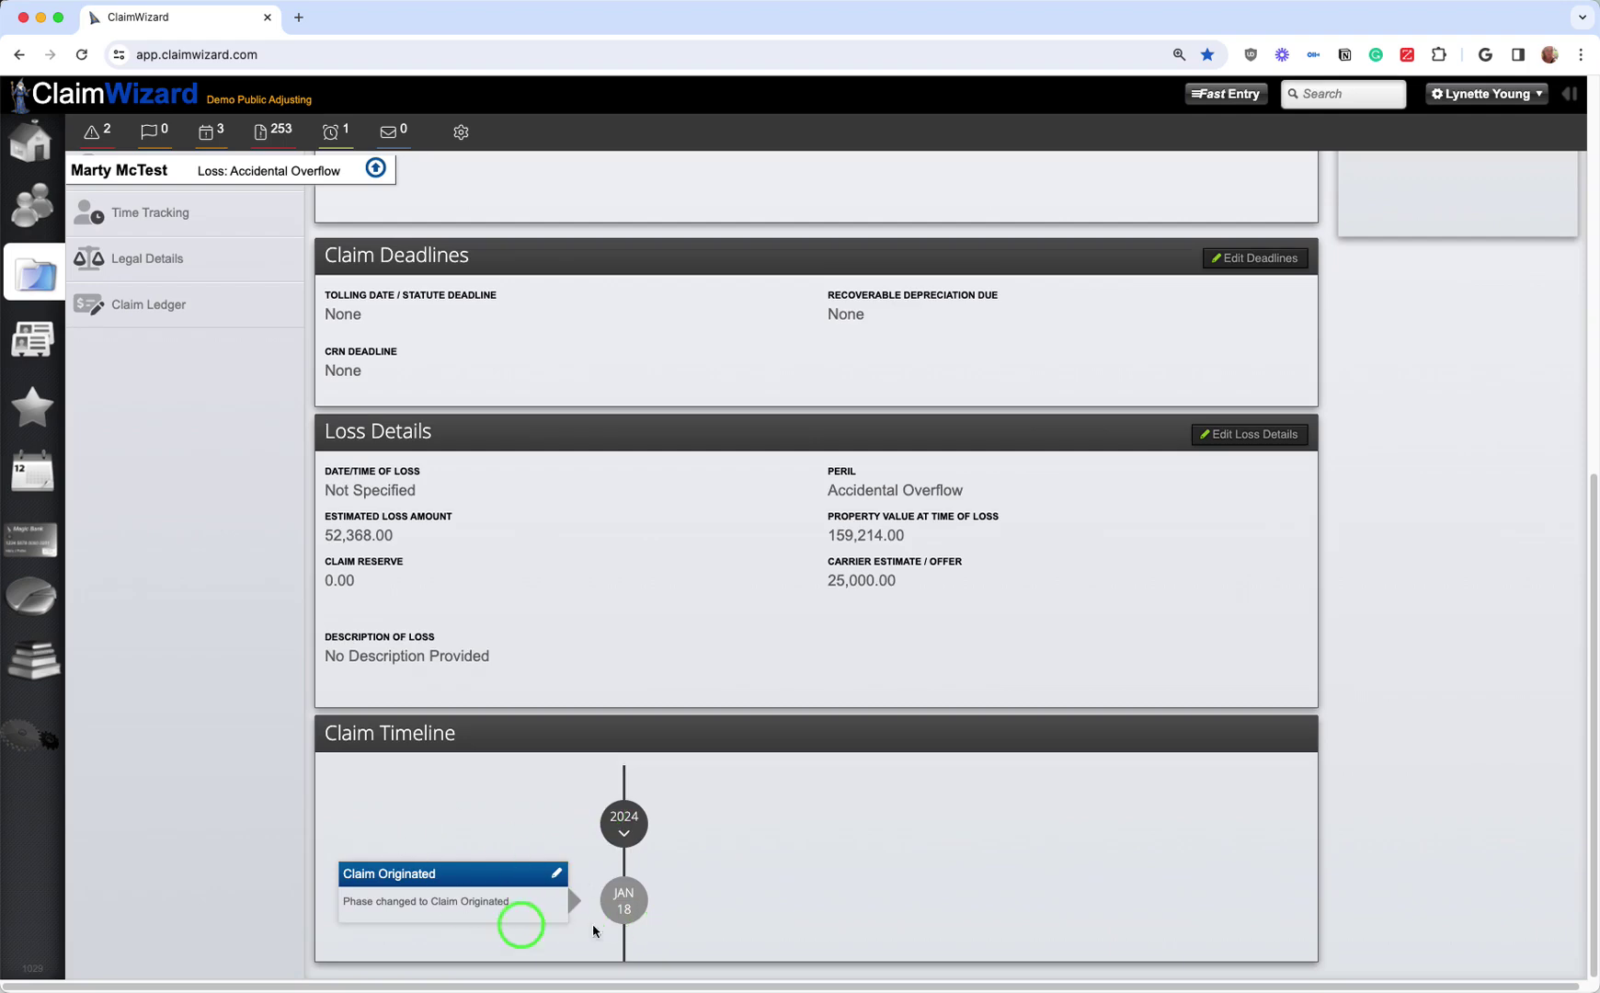
scroll(572, 800, up, 15)
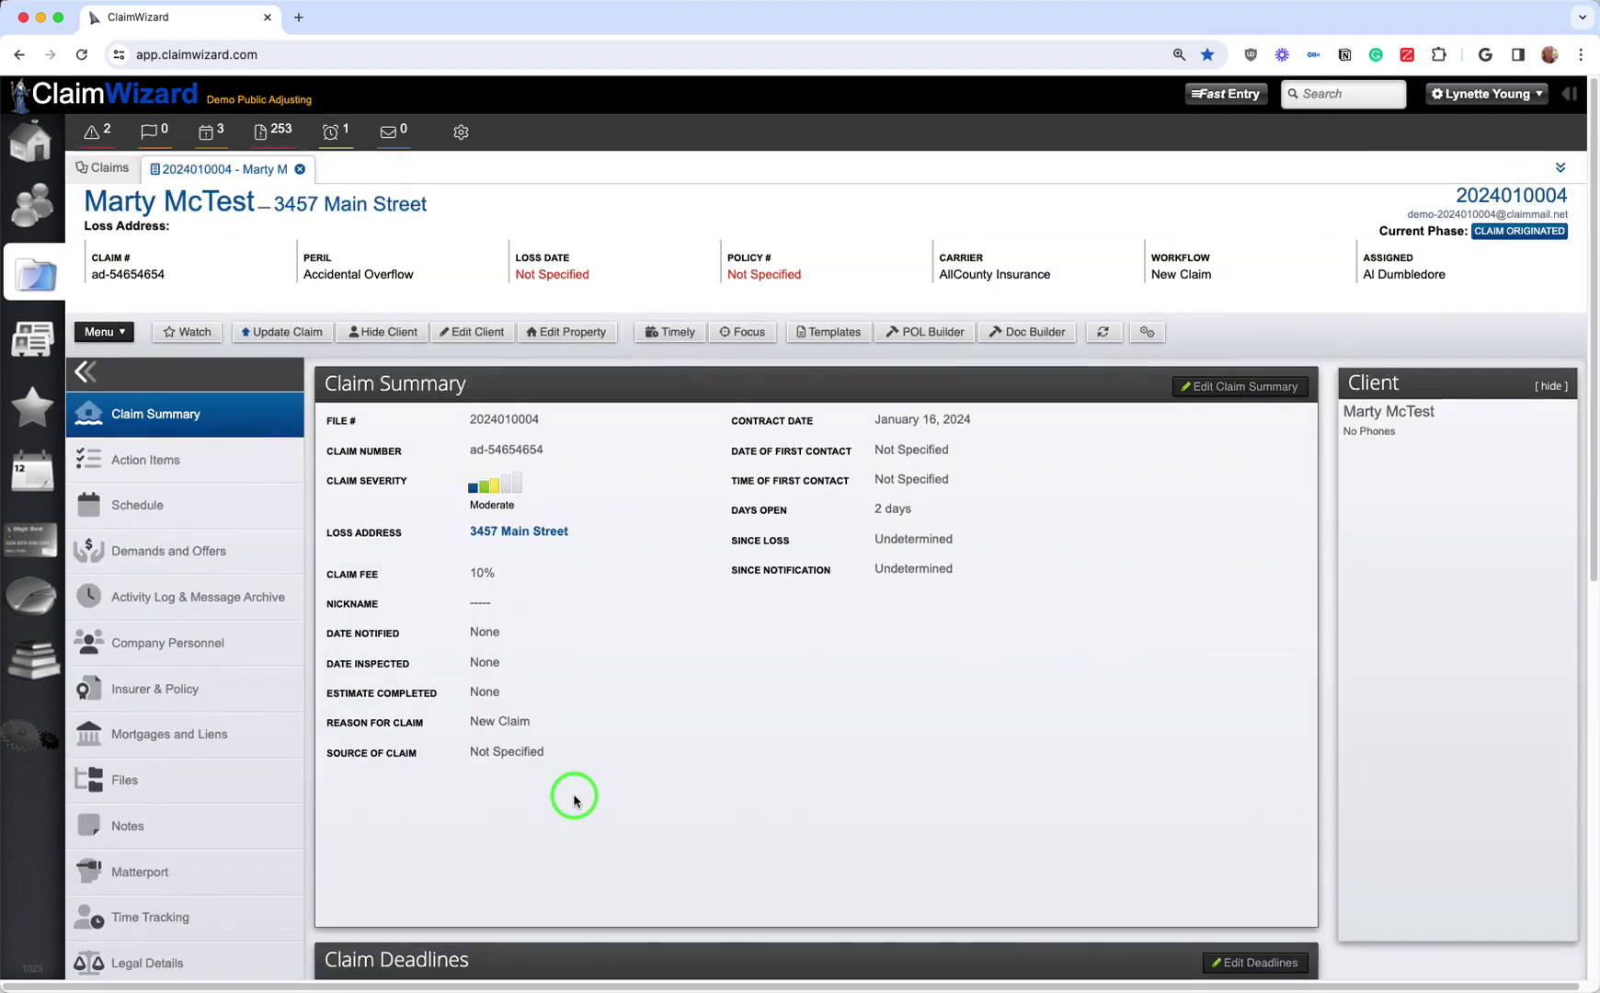
Step: Go to Action Items, back to Claim Summary, then return to the welcome and representation letter tasks
click(168, 470)
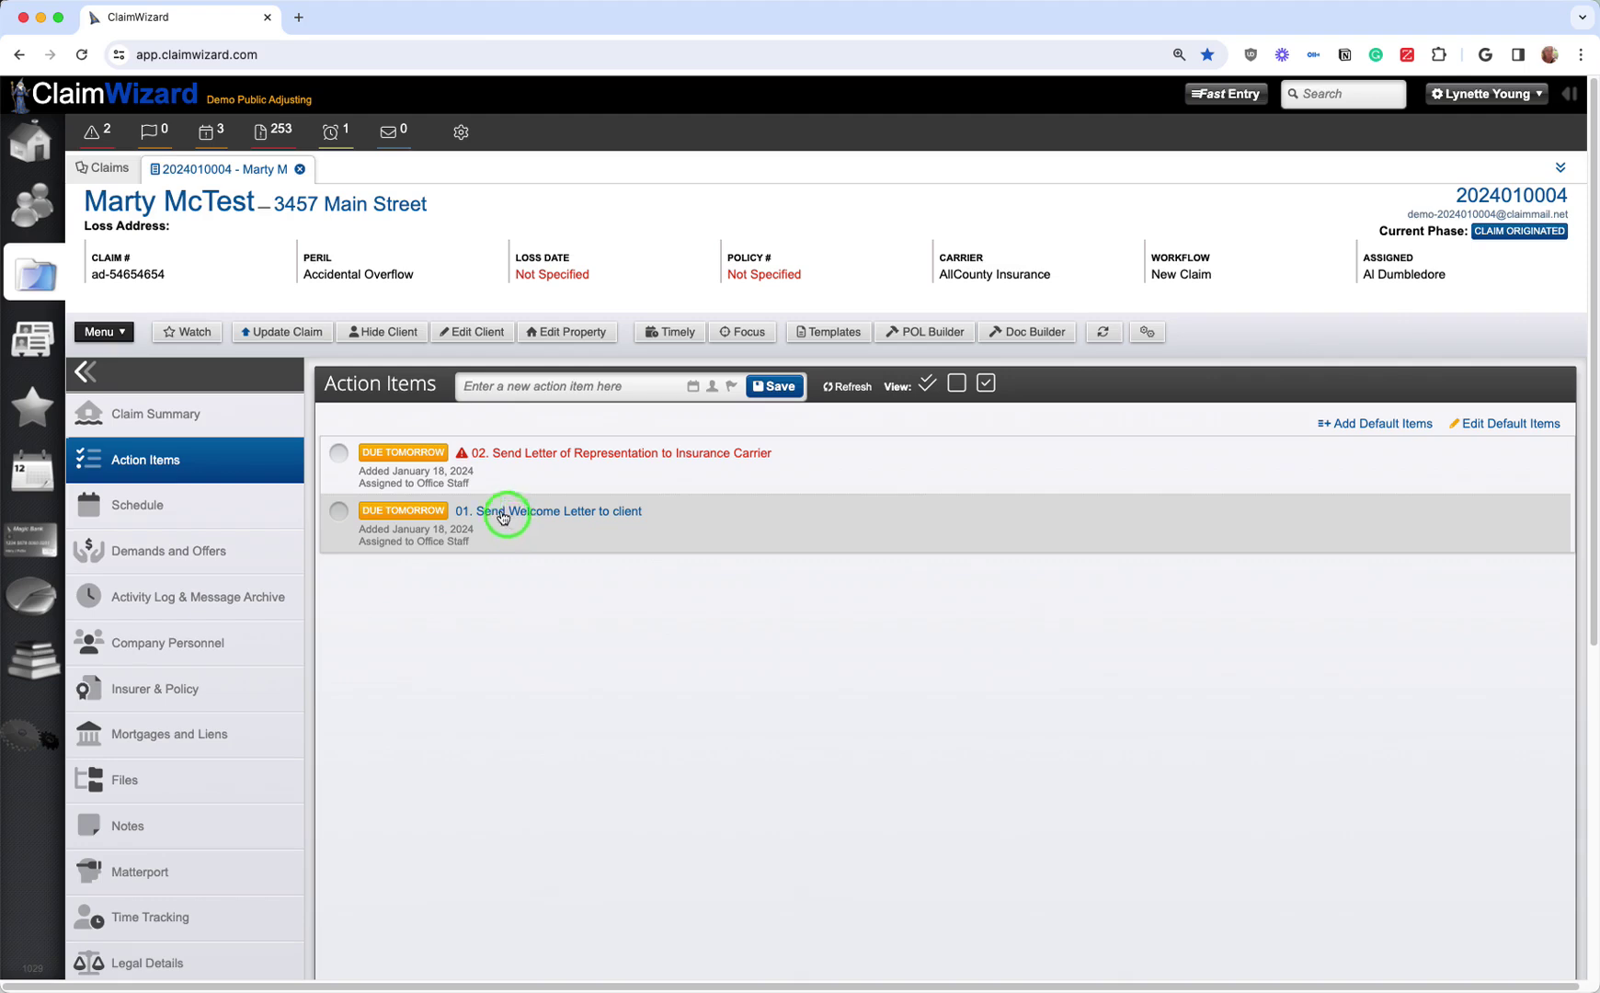
click(171, 416)
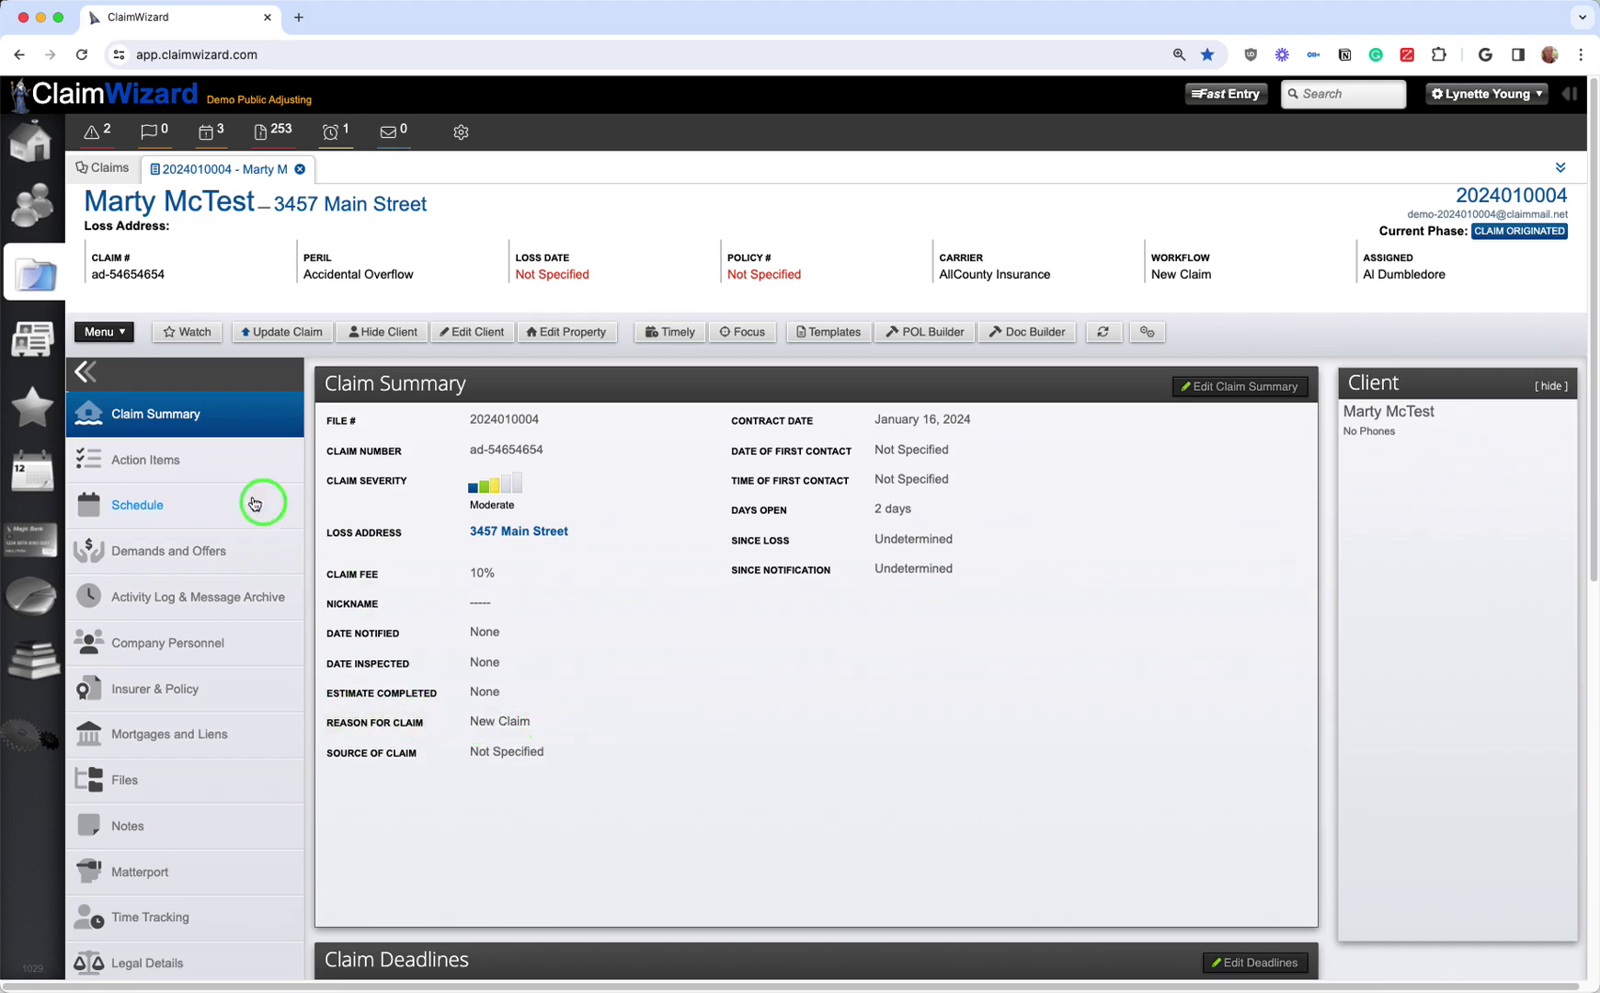
click(158, 458)
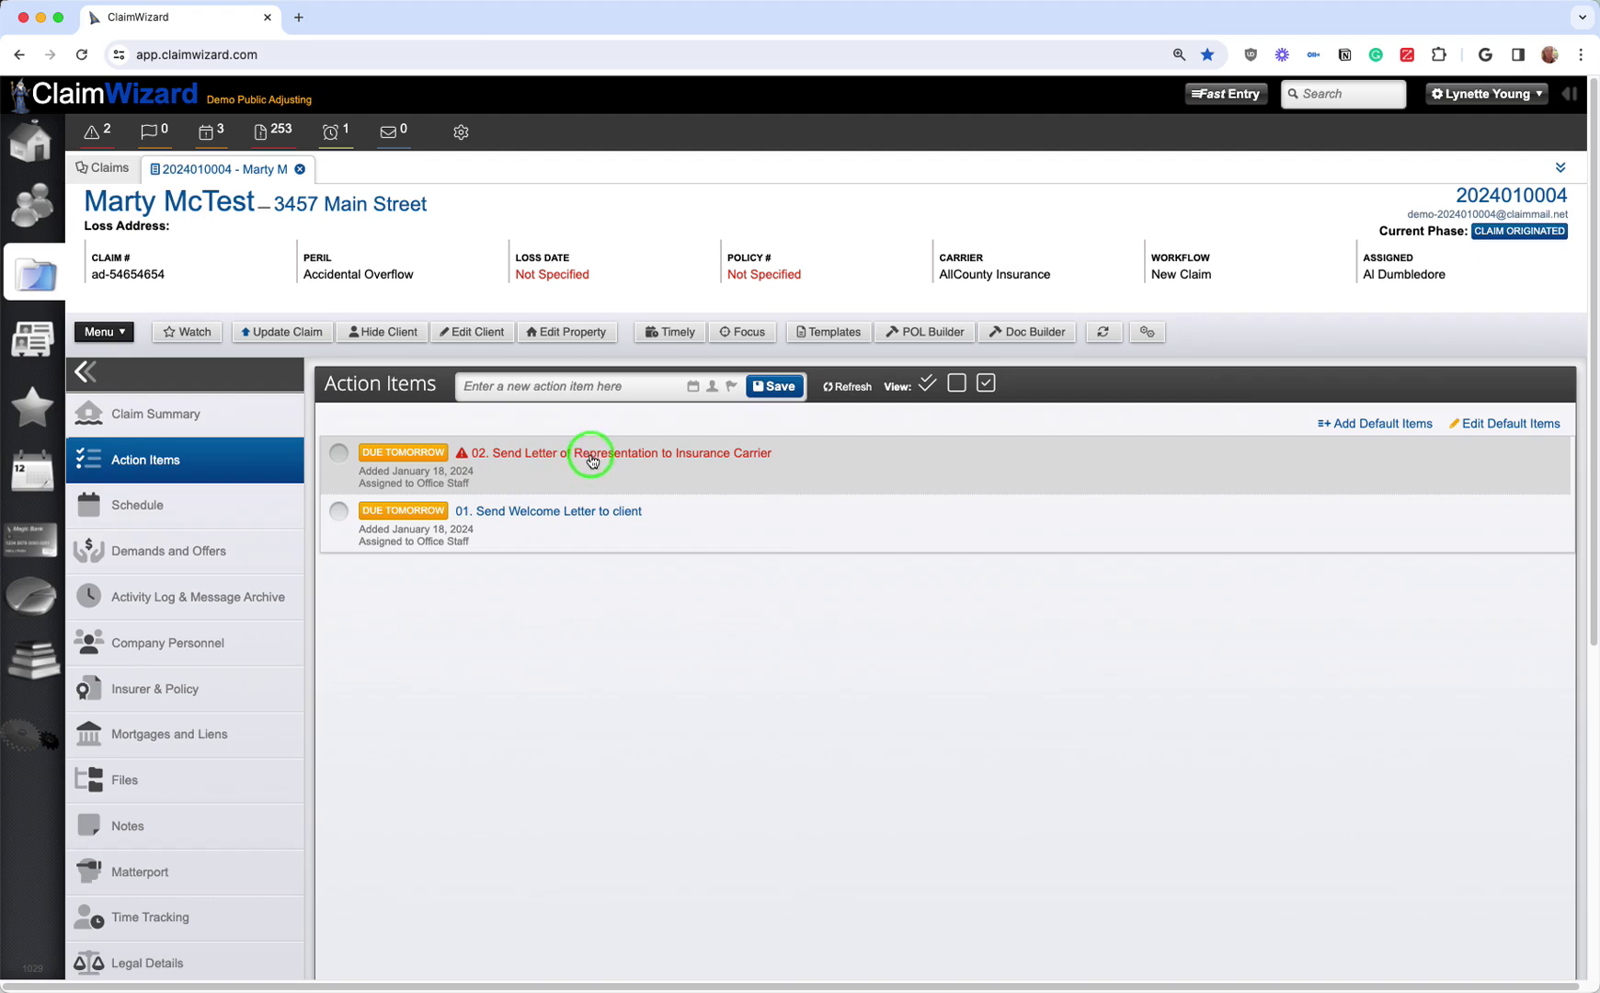
Step: Reassign item 02, Send Letter of Representation to Insurance Carrier, to Office Manager and save
click(590, 458)
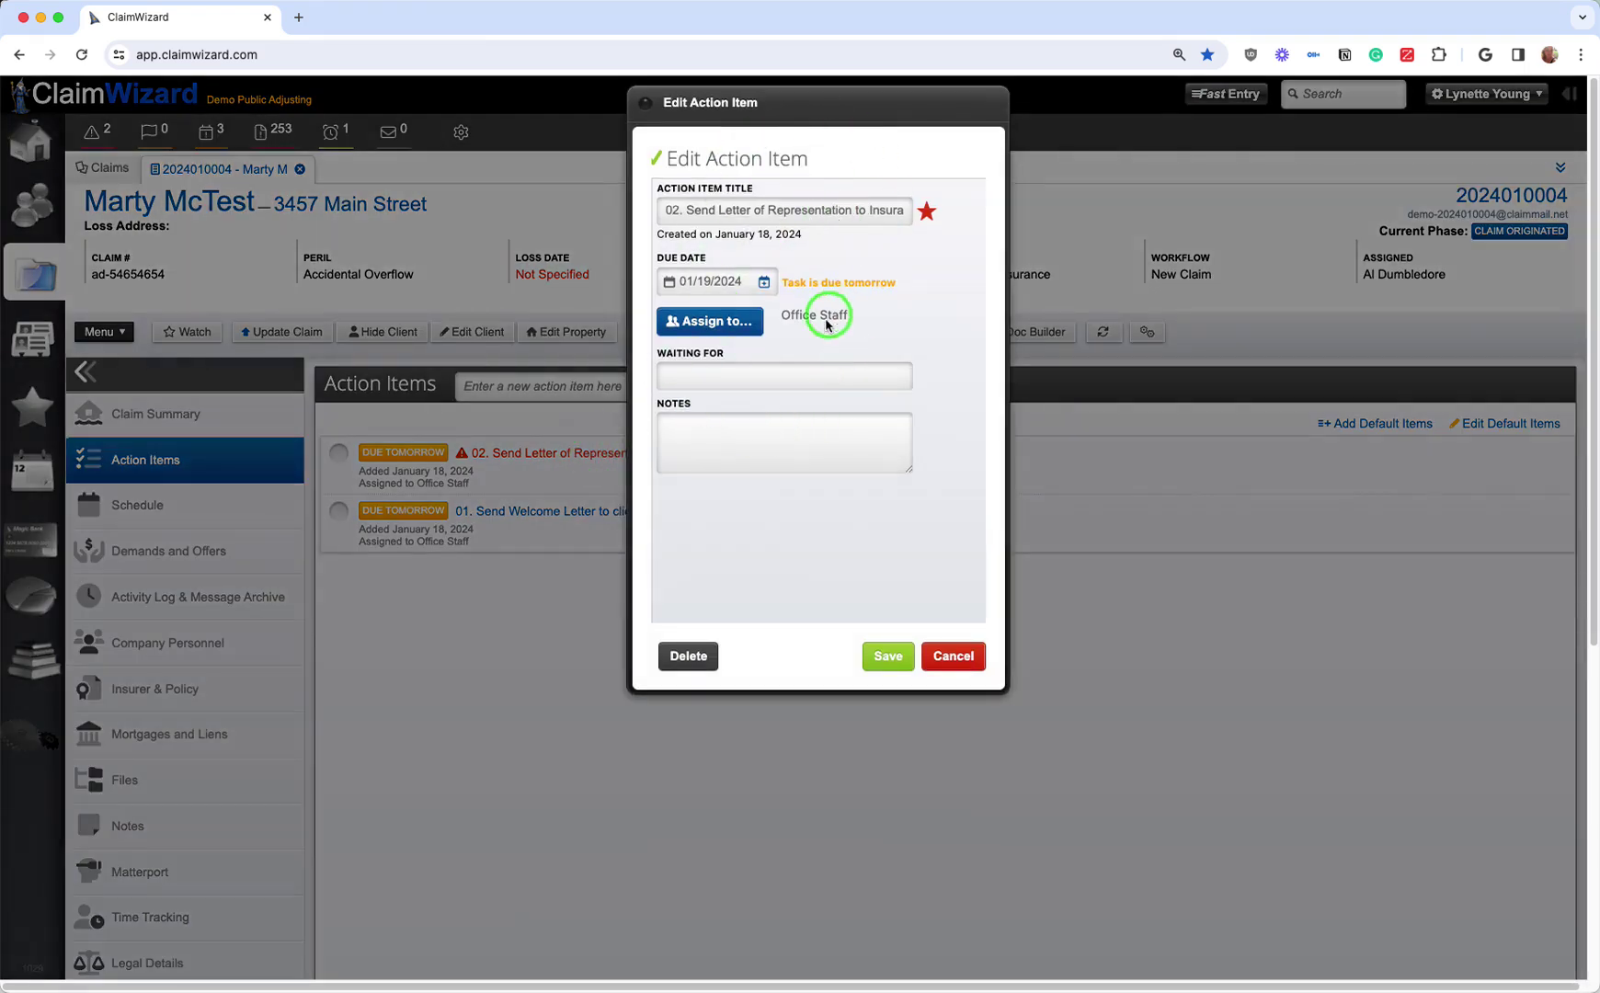
click(703, 323)
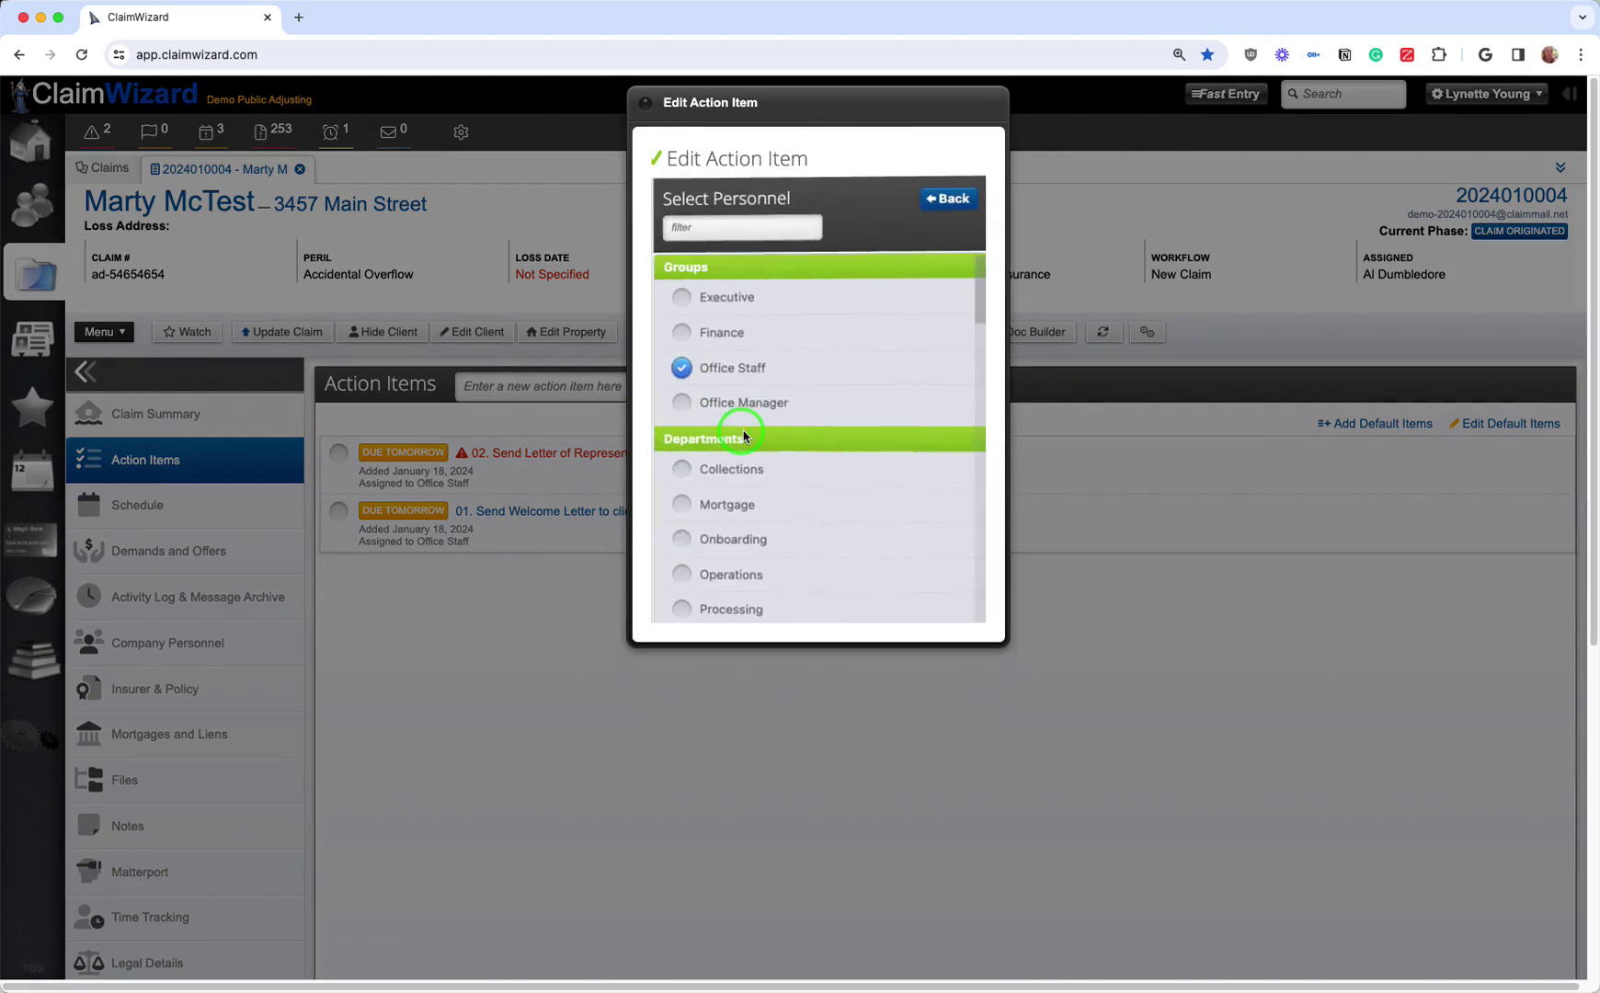
click(682, 402)
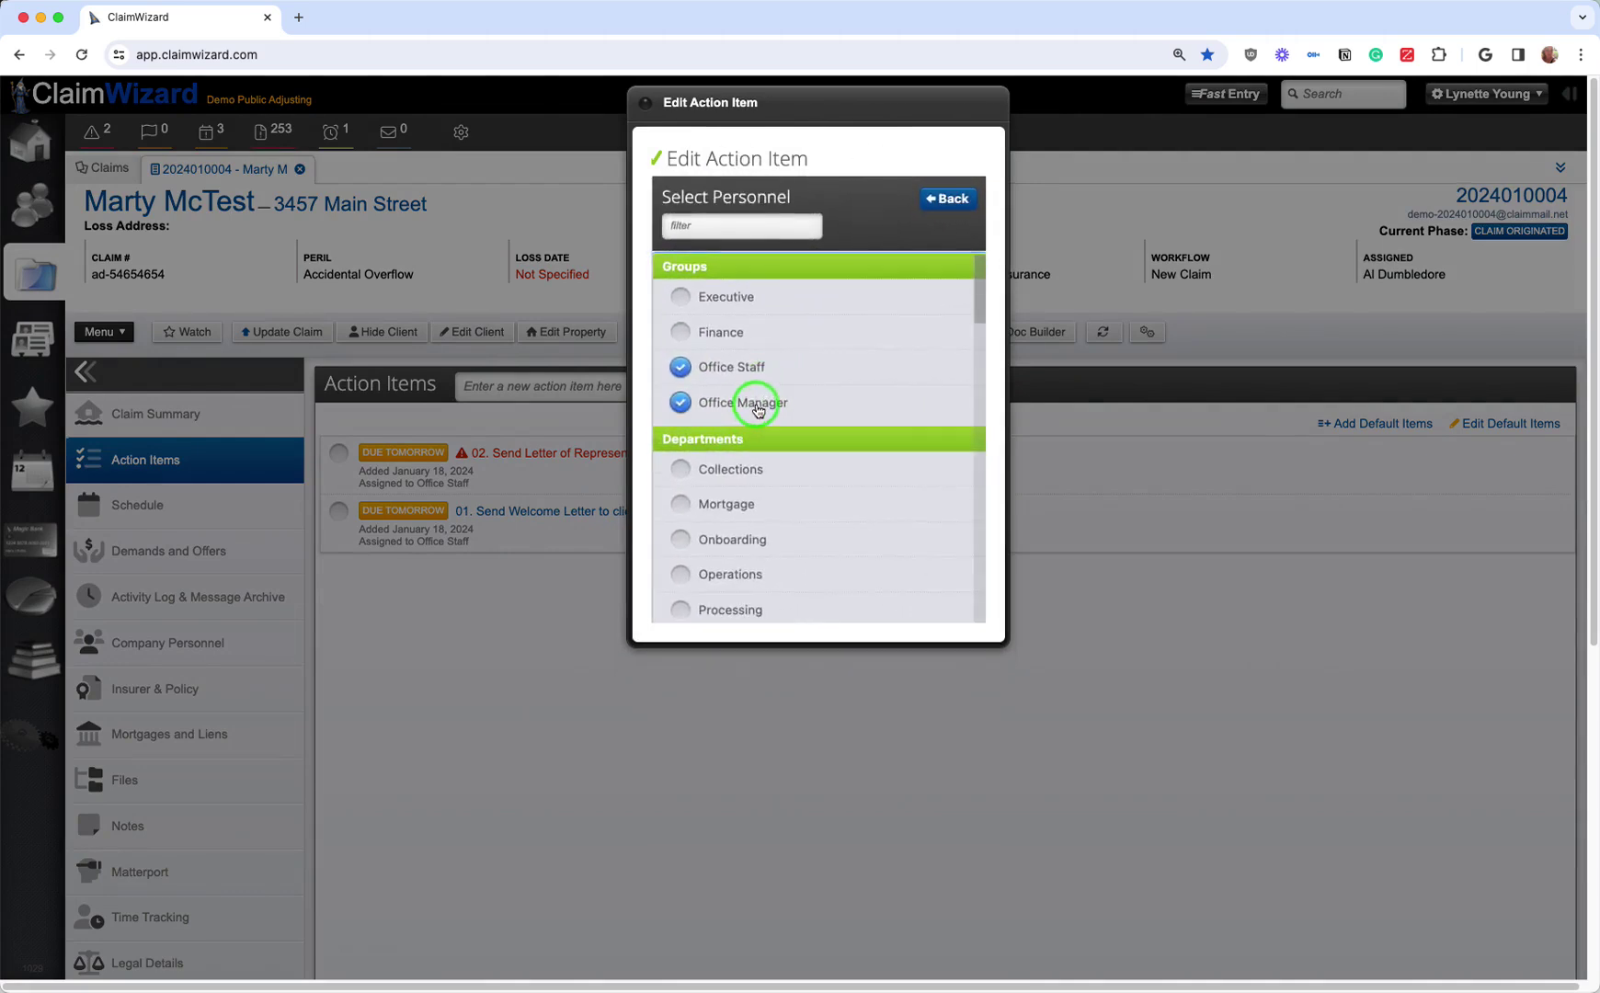
click(945, 198)
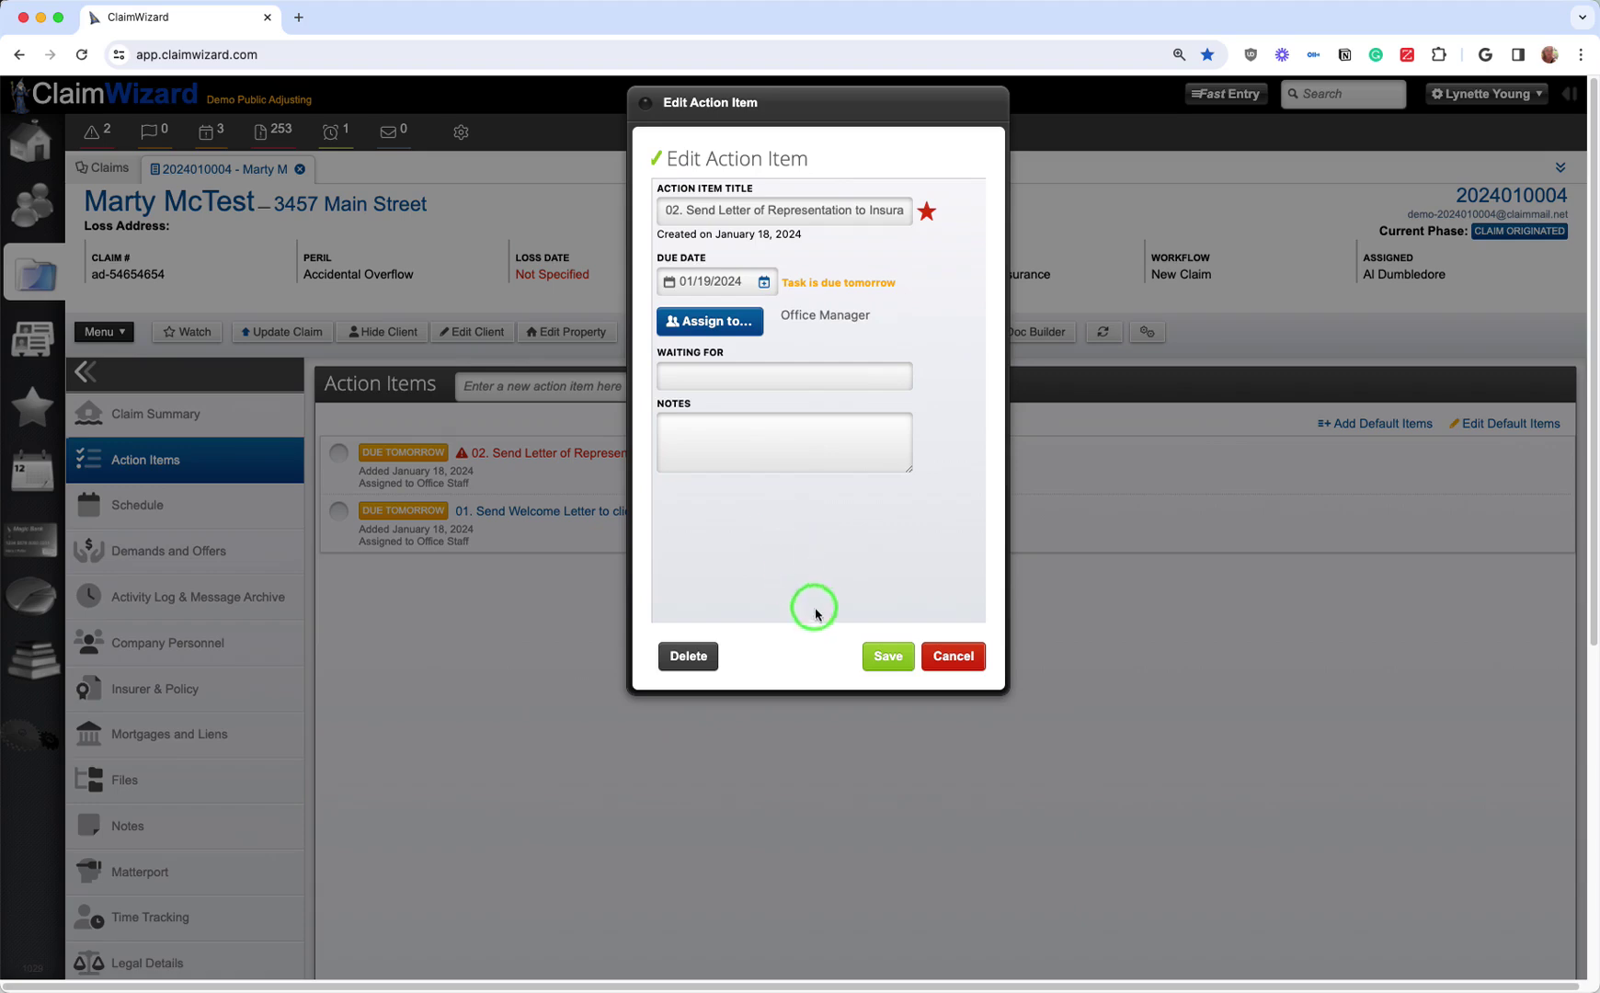
click(883, 659)
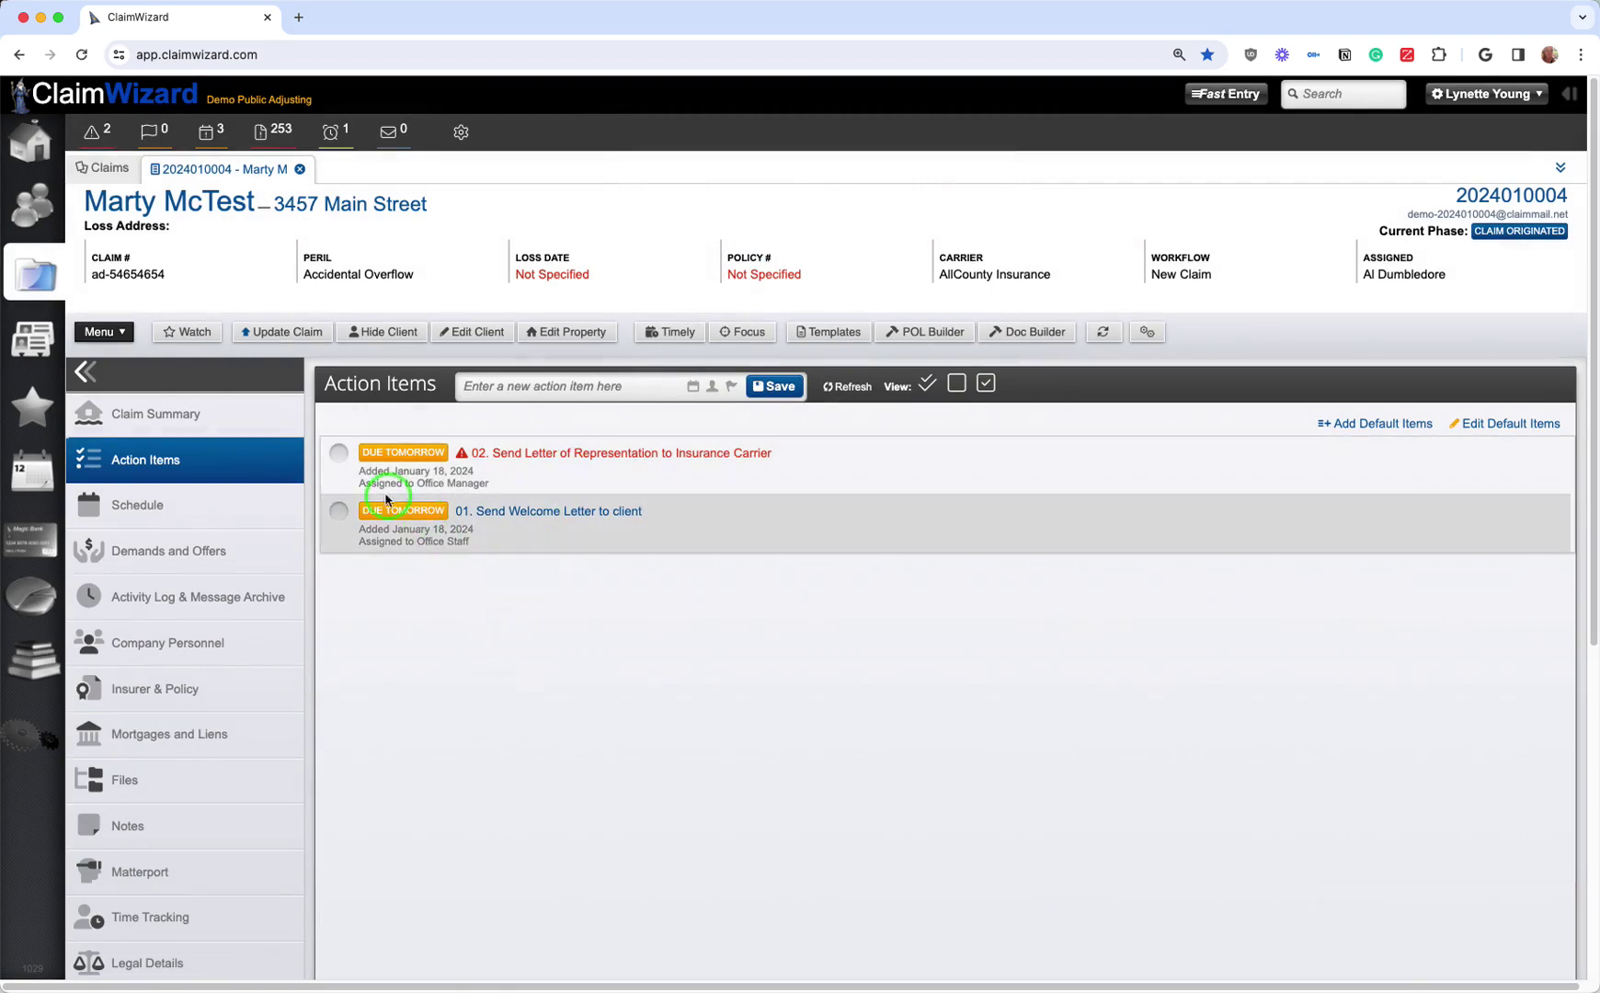
Step: Complete the welcome letter, representation letter and Assign Public Adjuster items, checking Company Personnel in between
click(339, 512)
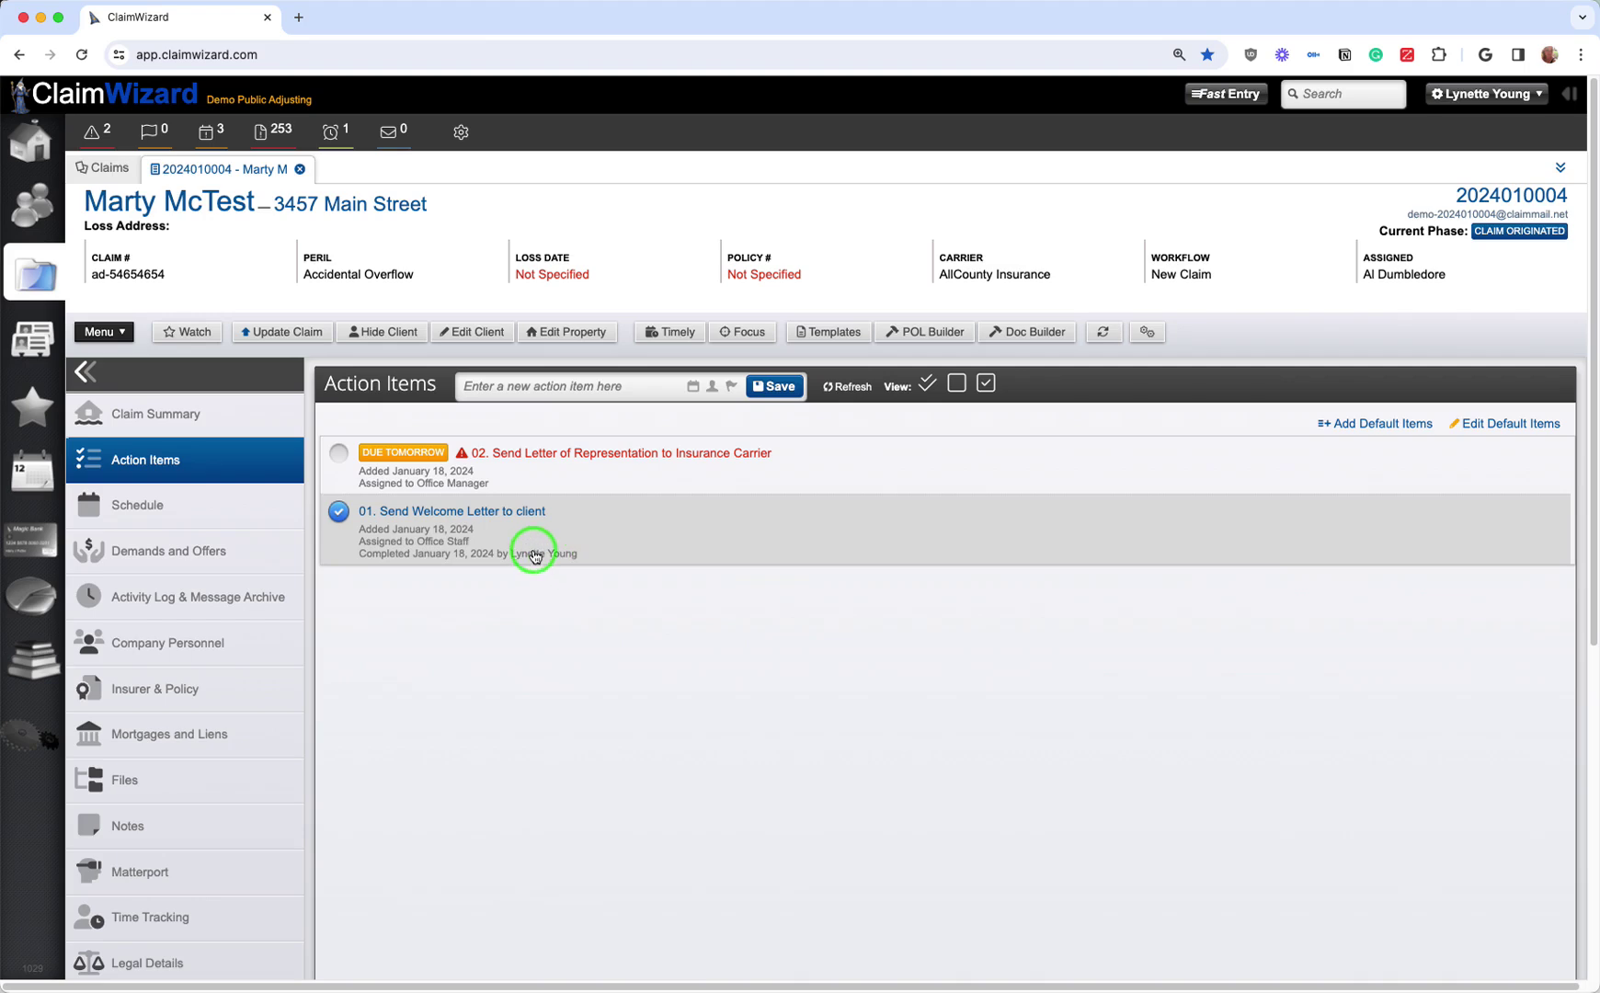
click(339, 454)
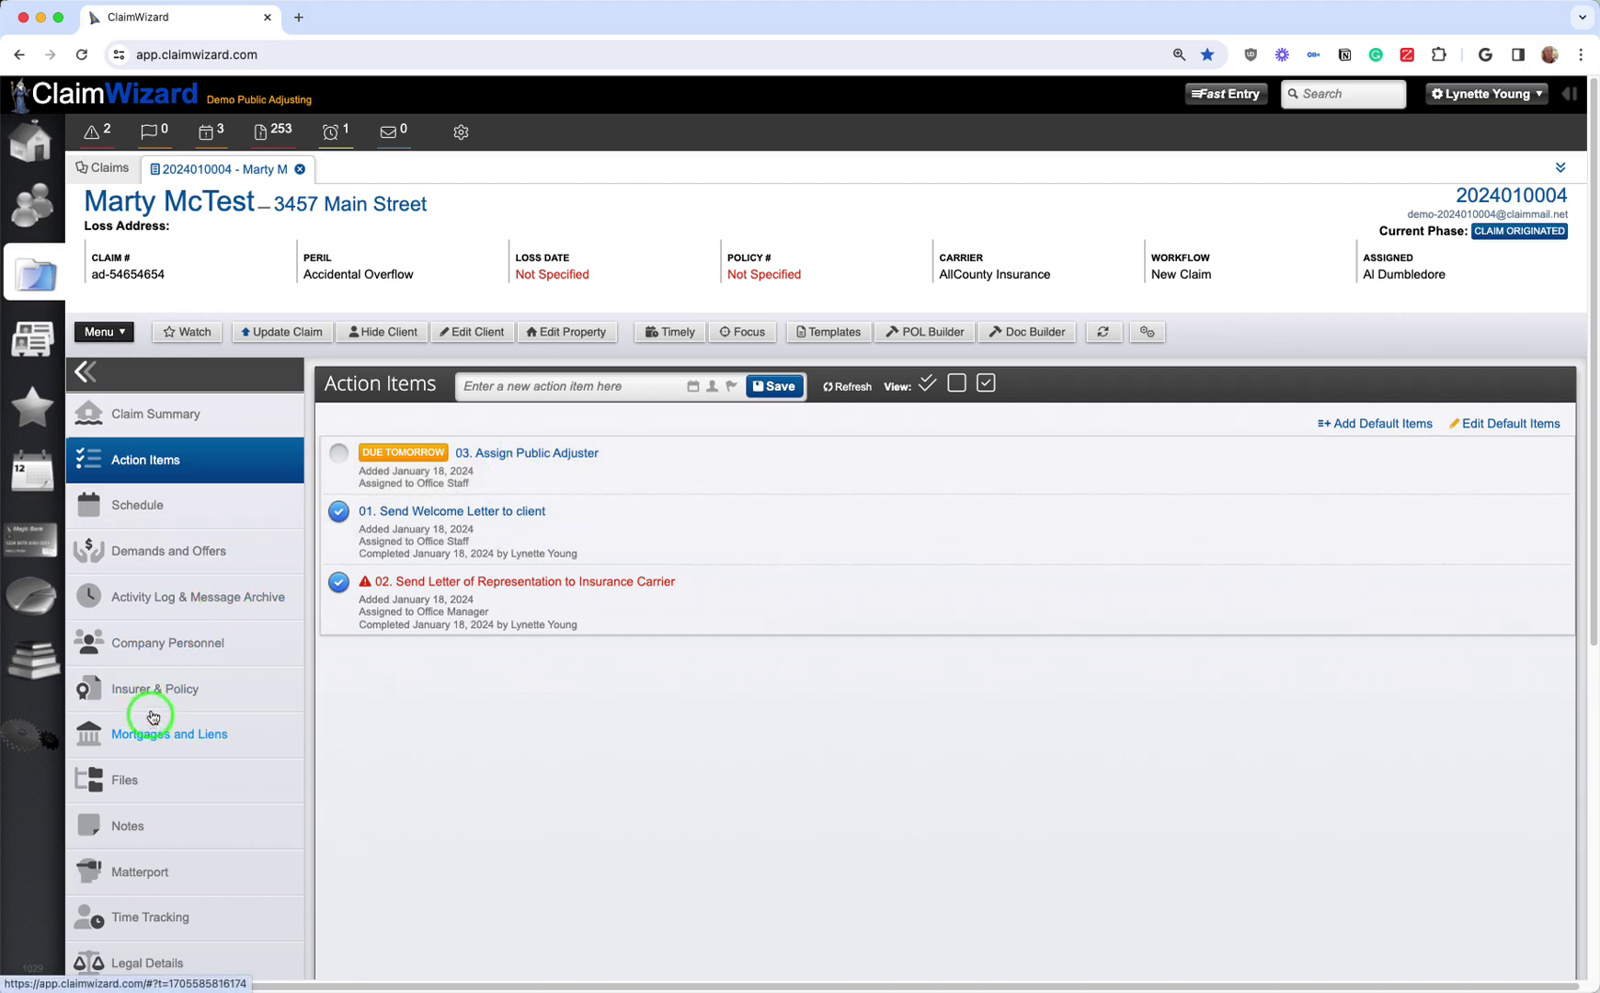
click(154, 645)
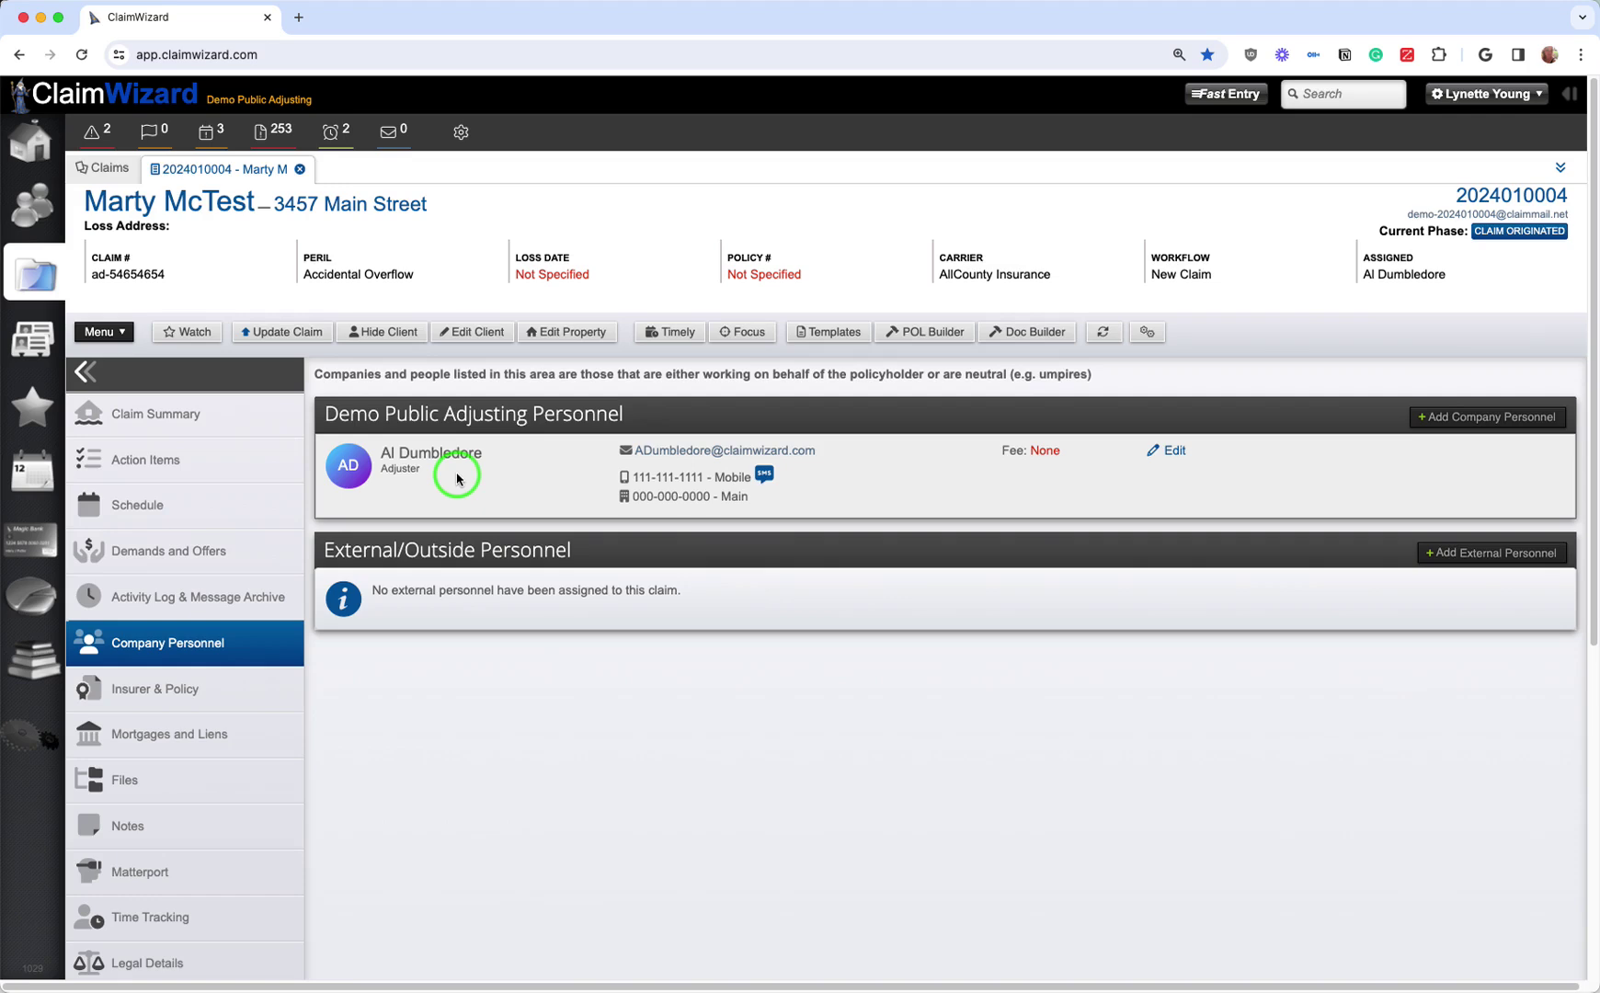
click(195, 459)
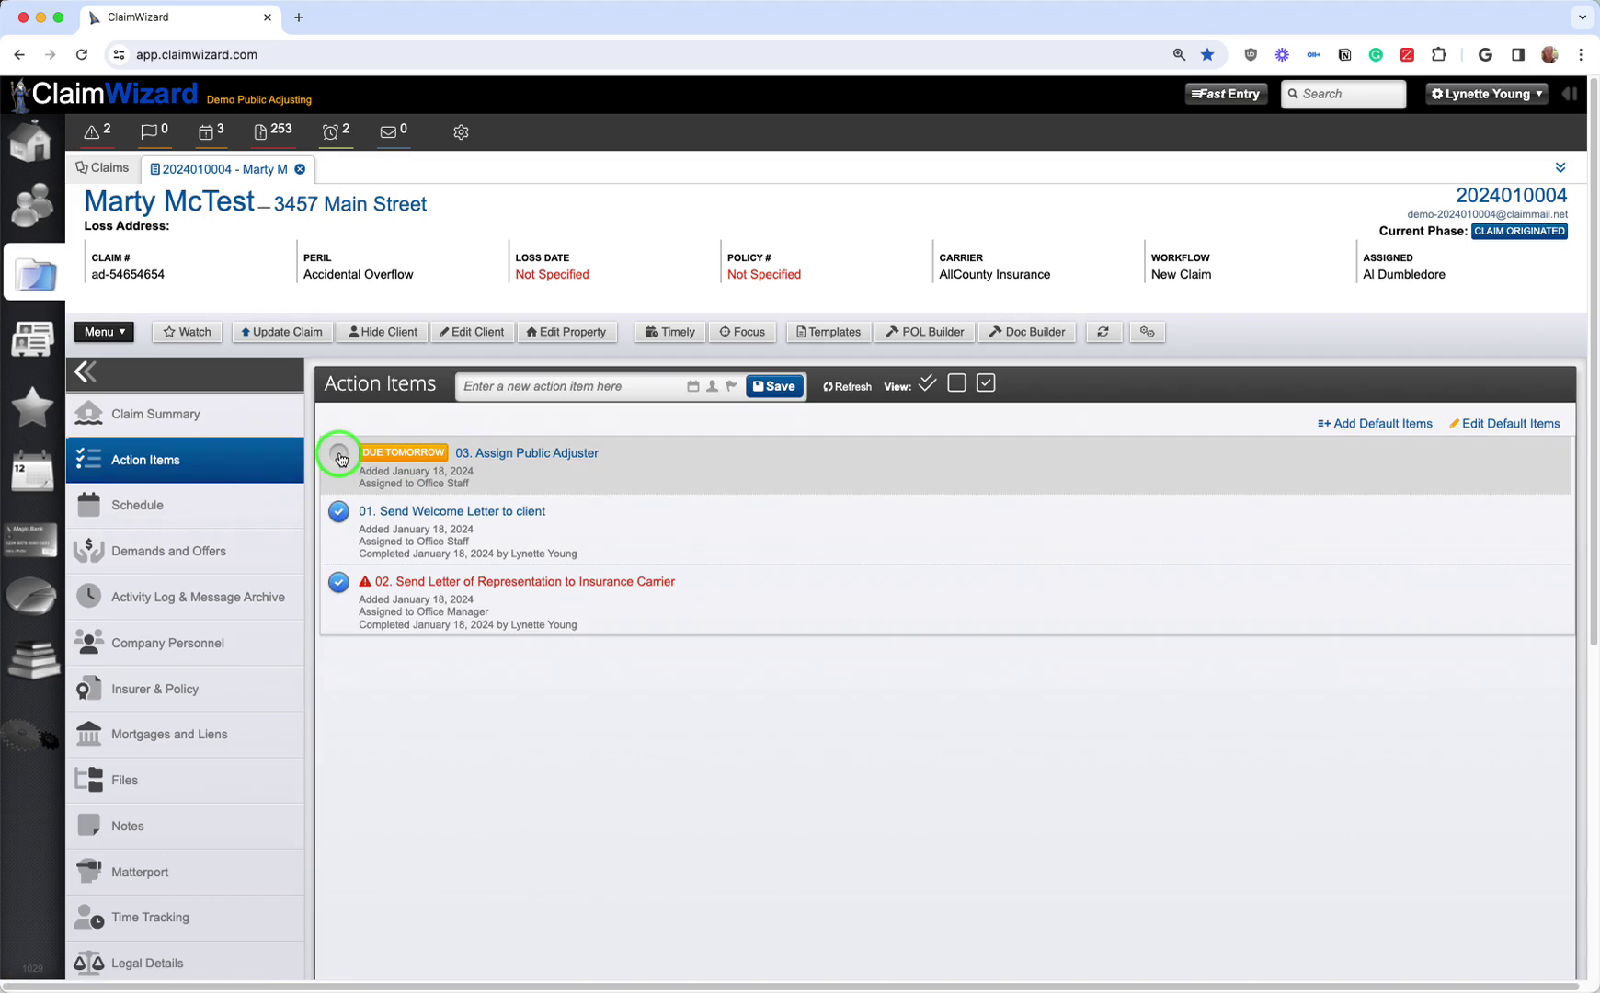
click(339, 455)
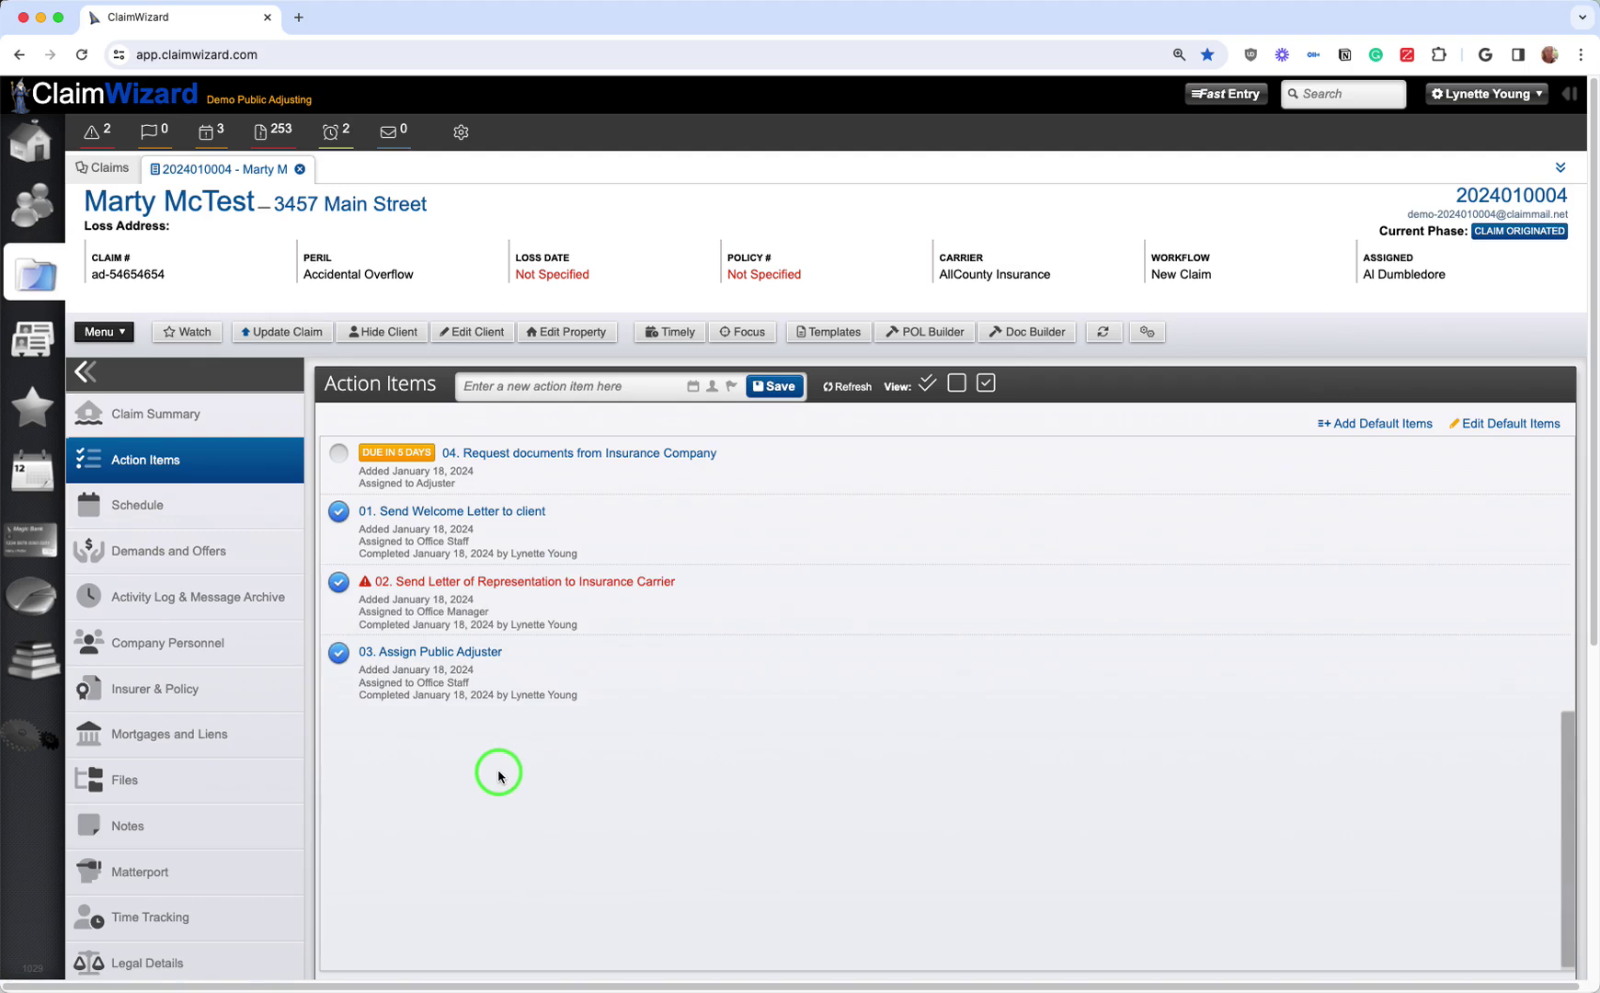
Step: Complete items 04 Request documents and 05 Receive all documents, viewing and cancelling each editor first
click(540, 455)
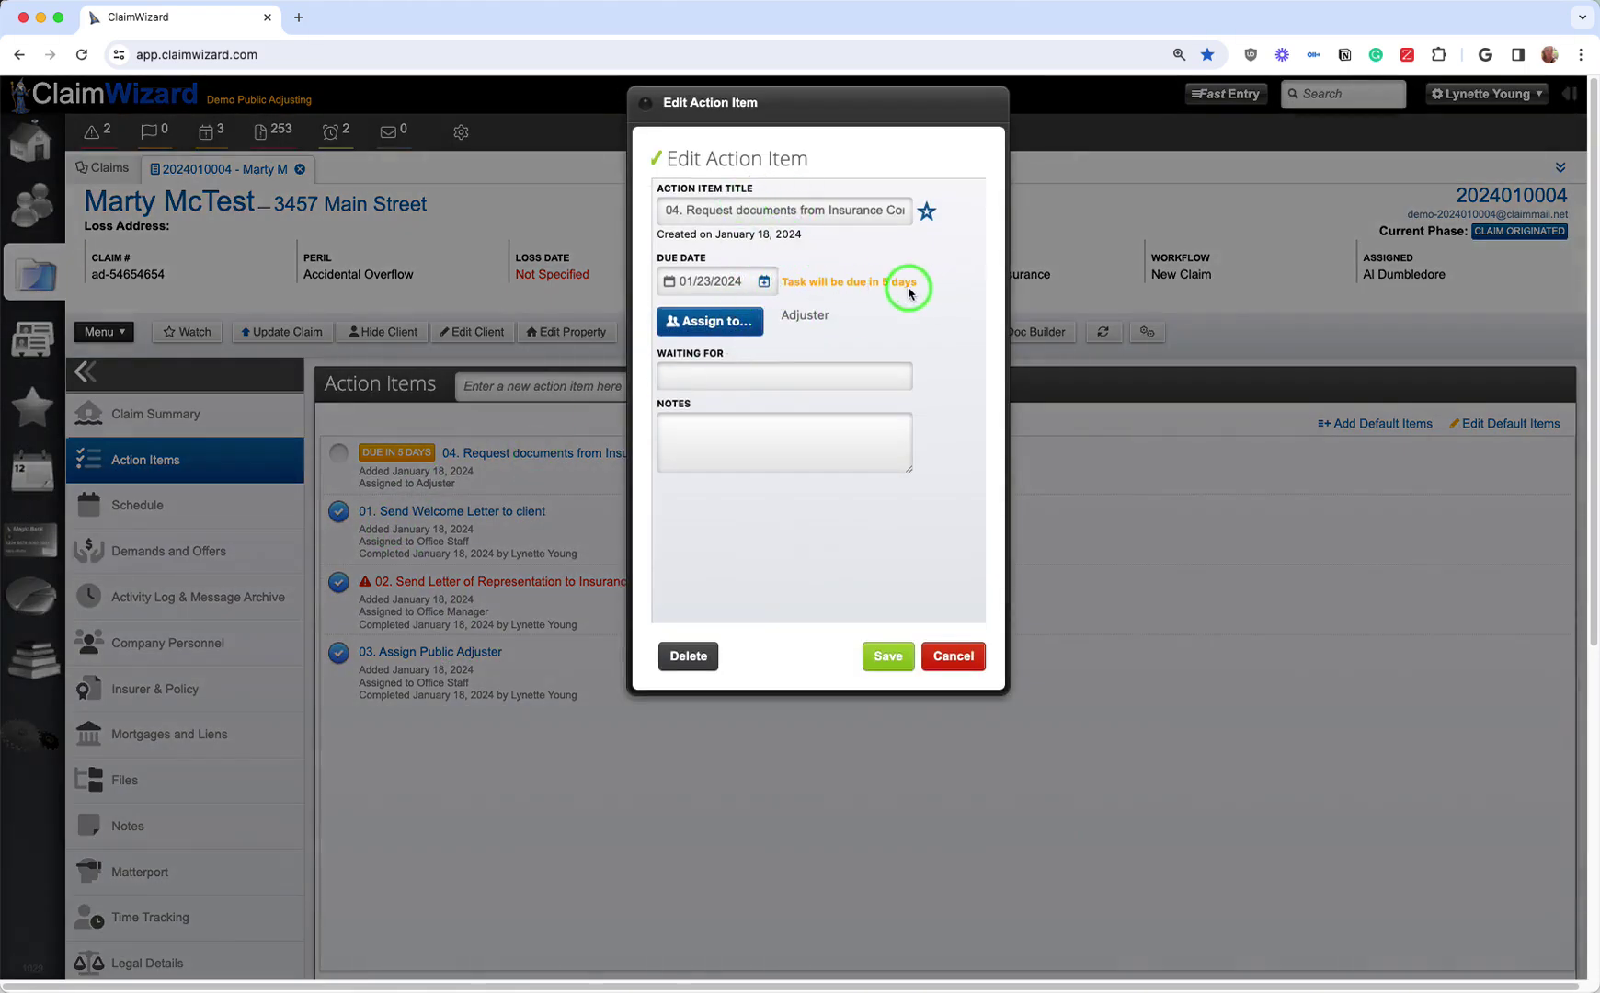
click(949, 654)
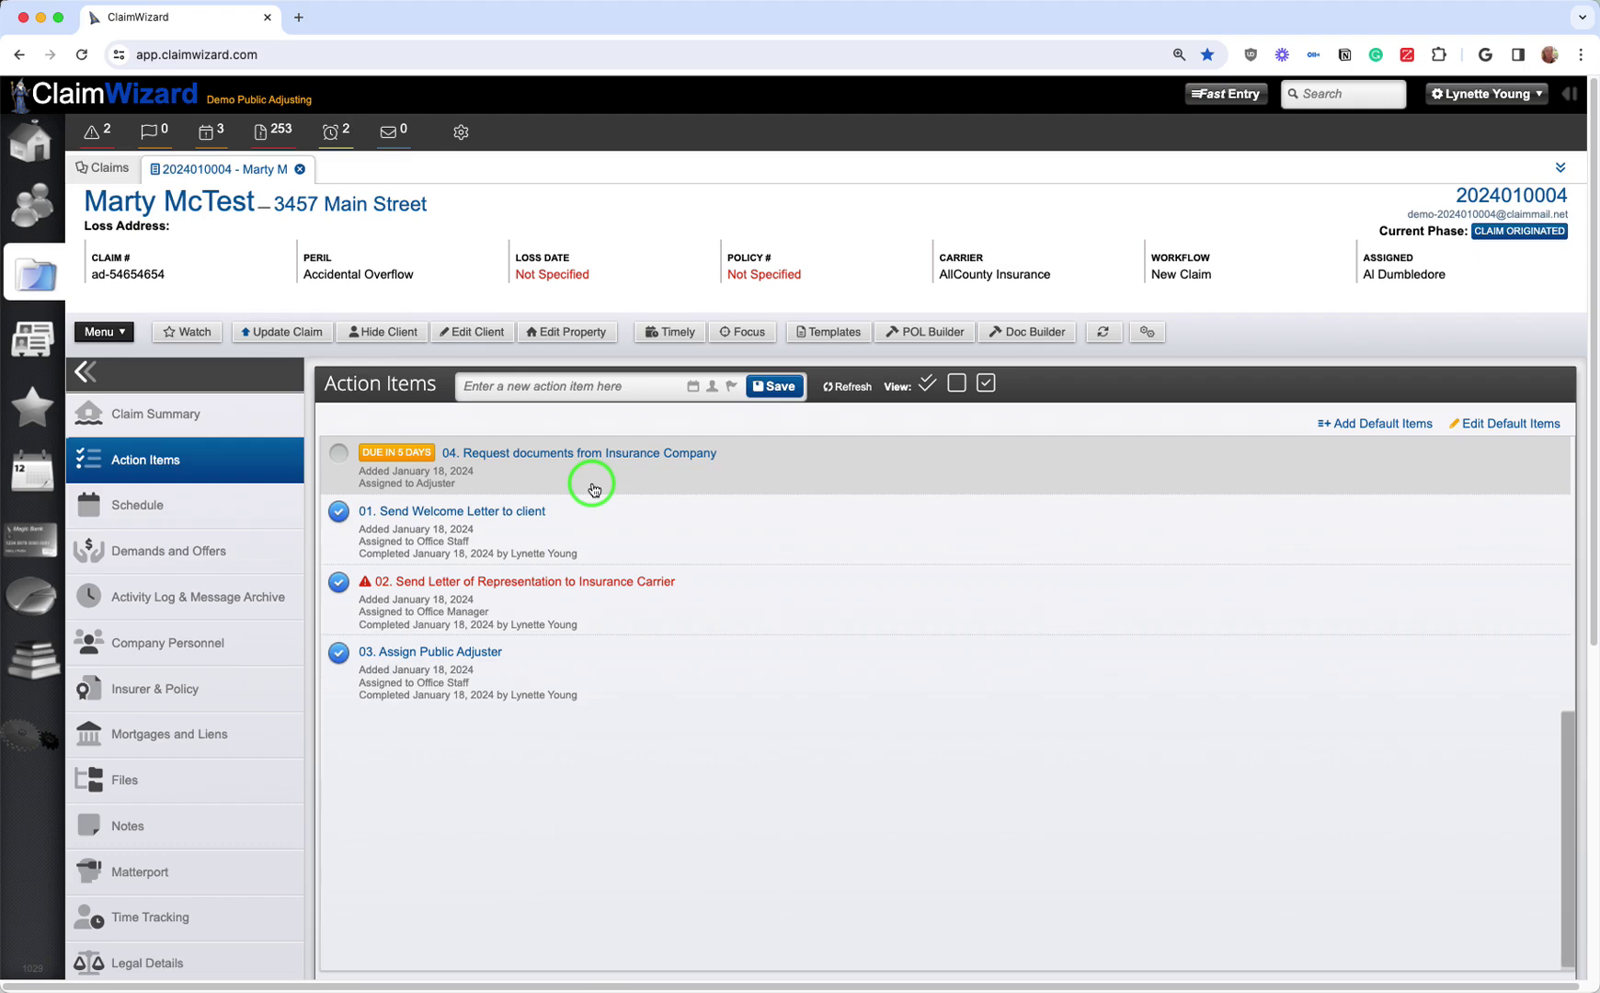
click(339, 456)
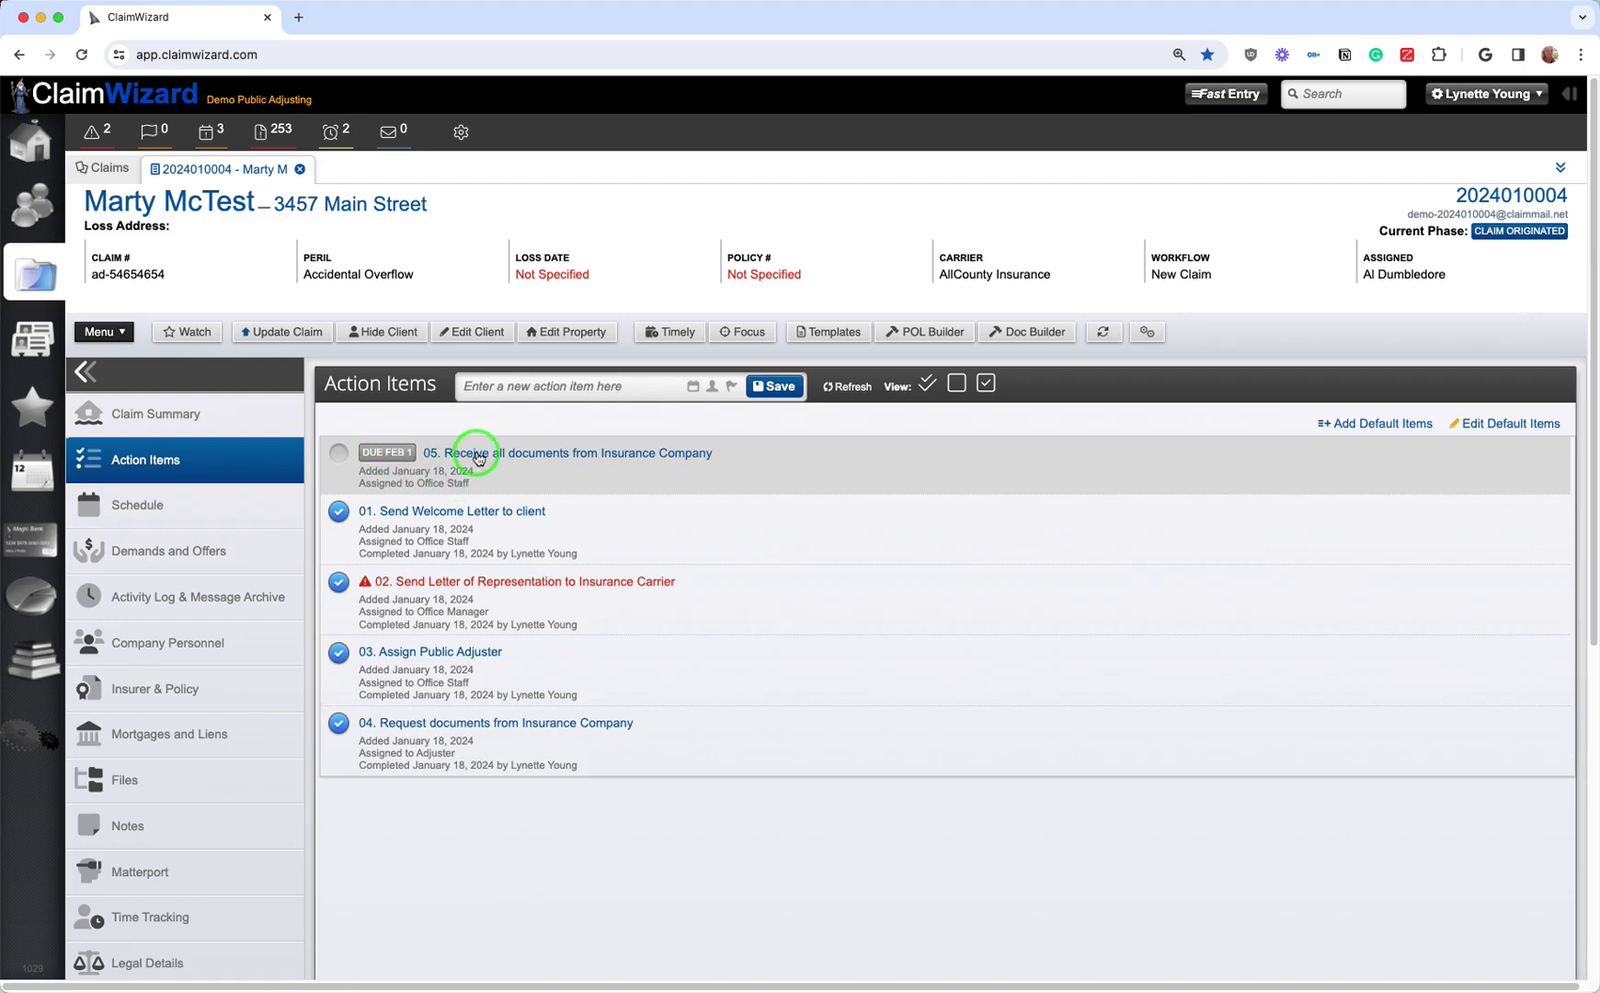
click(479, 453)
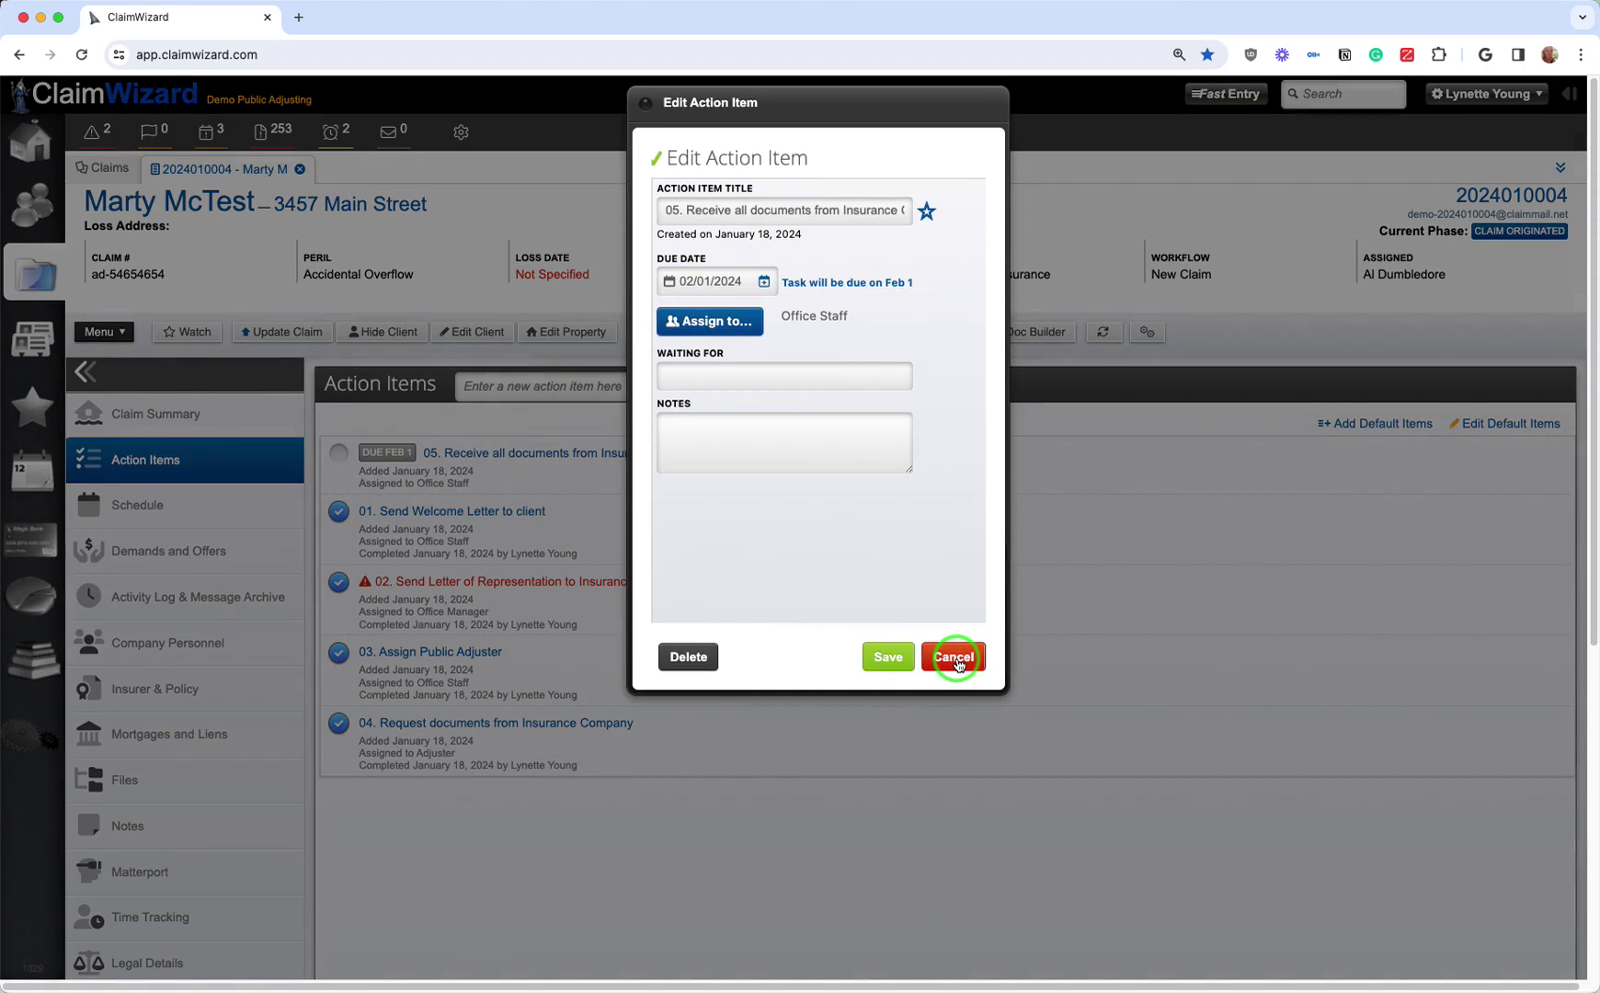
click(954, 658)
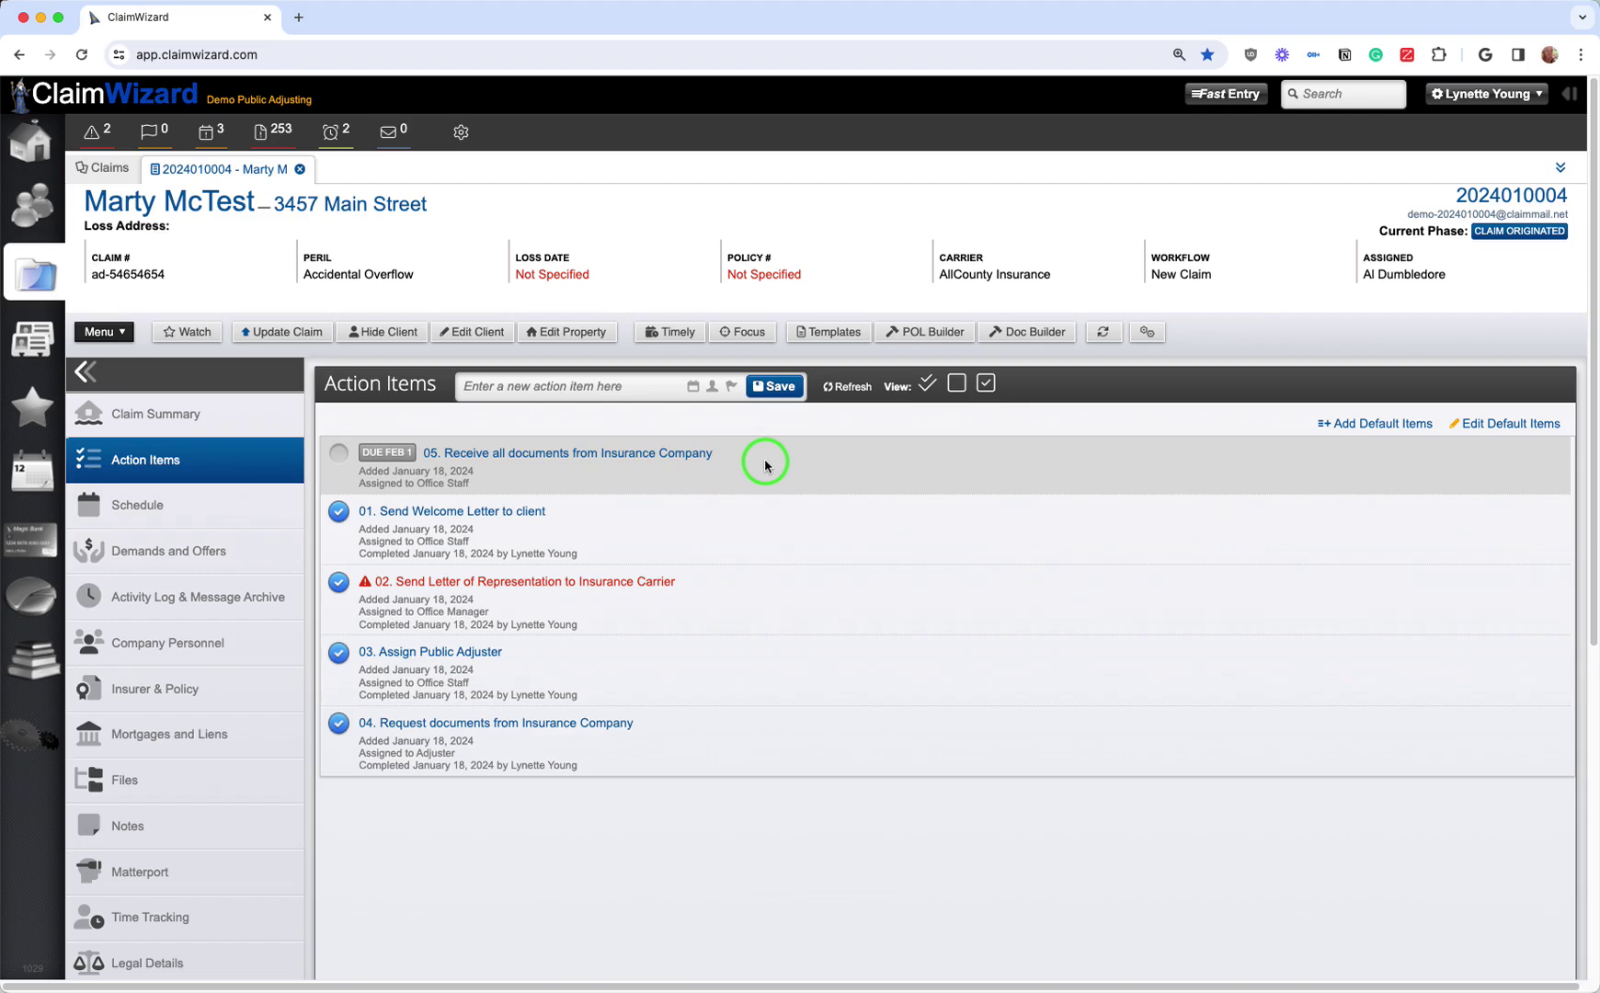
click(339, 456)
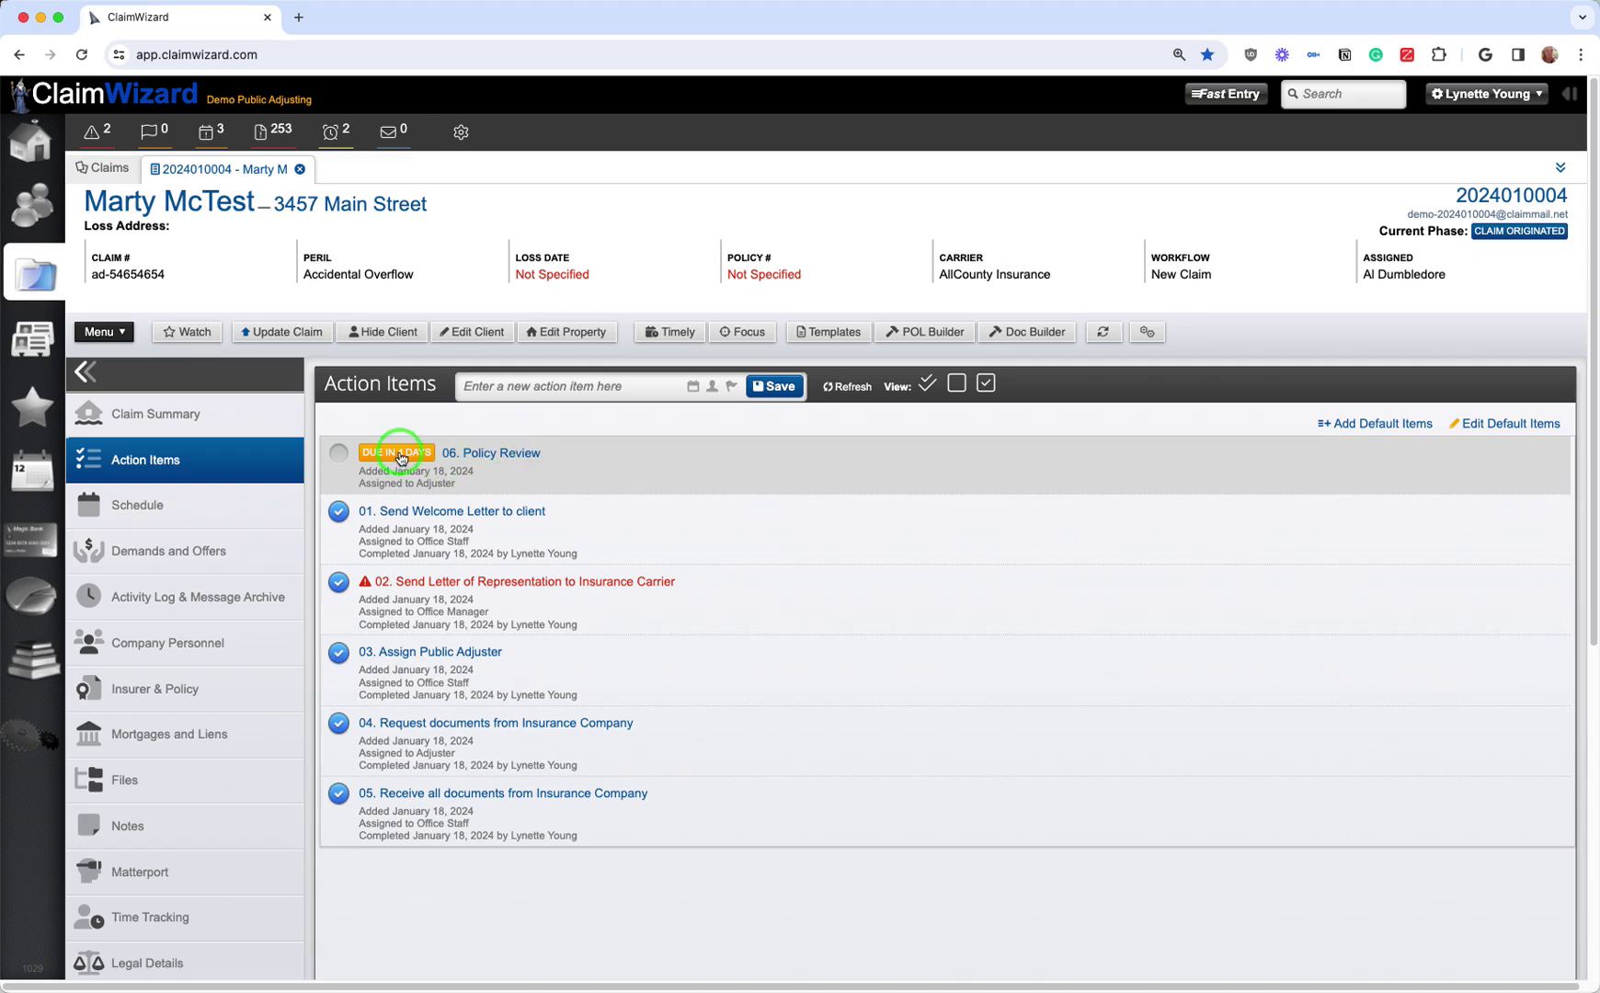
Step: Check off items 06 Policy Review through 10 Negotiate Amount of Loss, then scroll to review the list
click(342, 457)
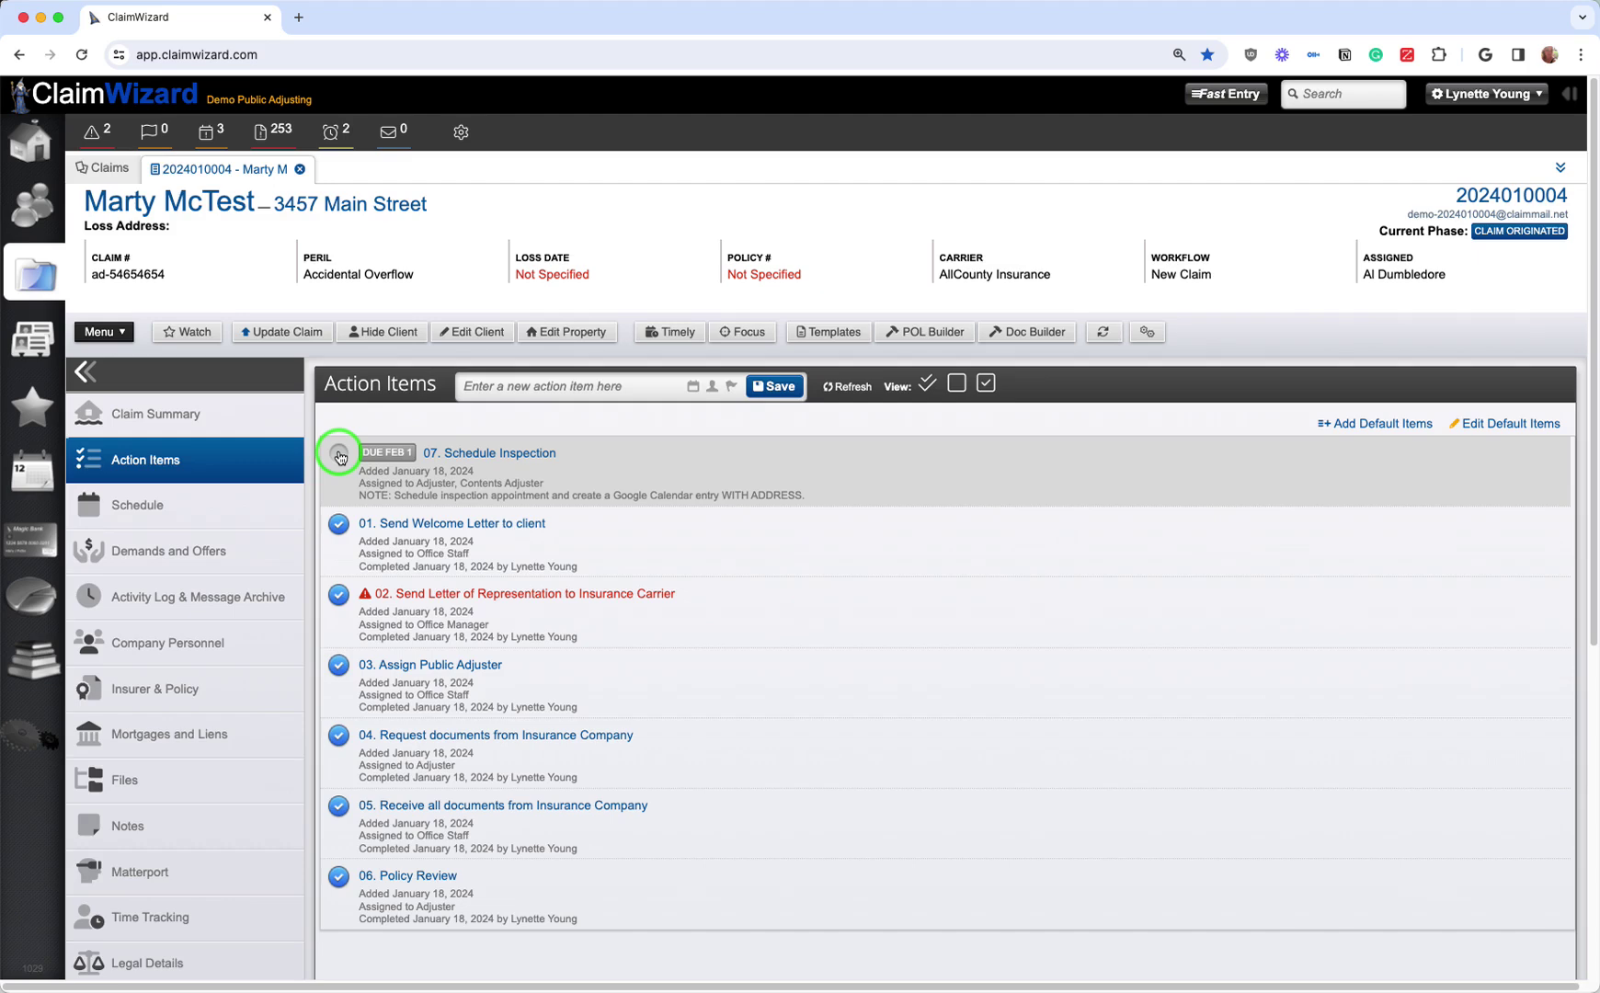
click(339, 454)
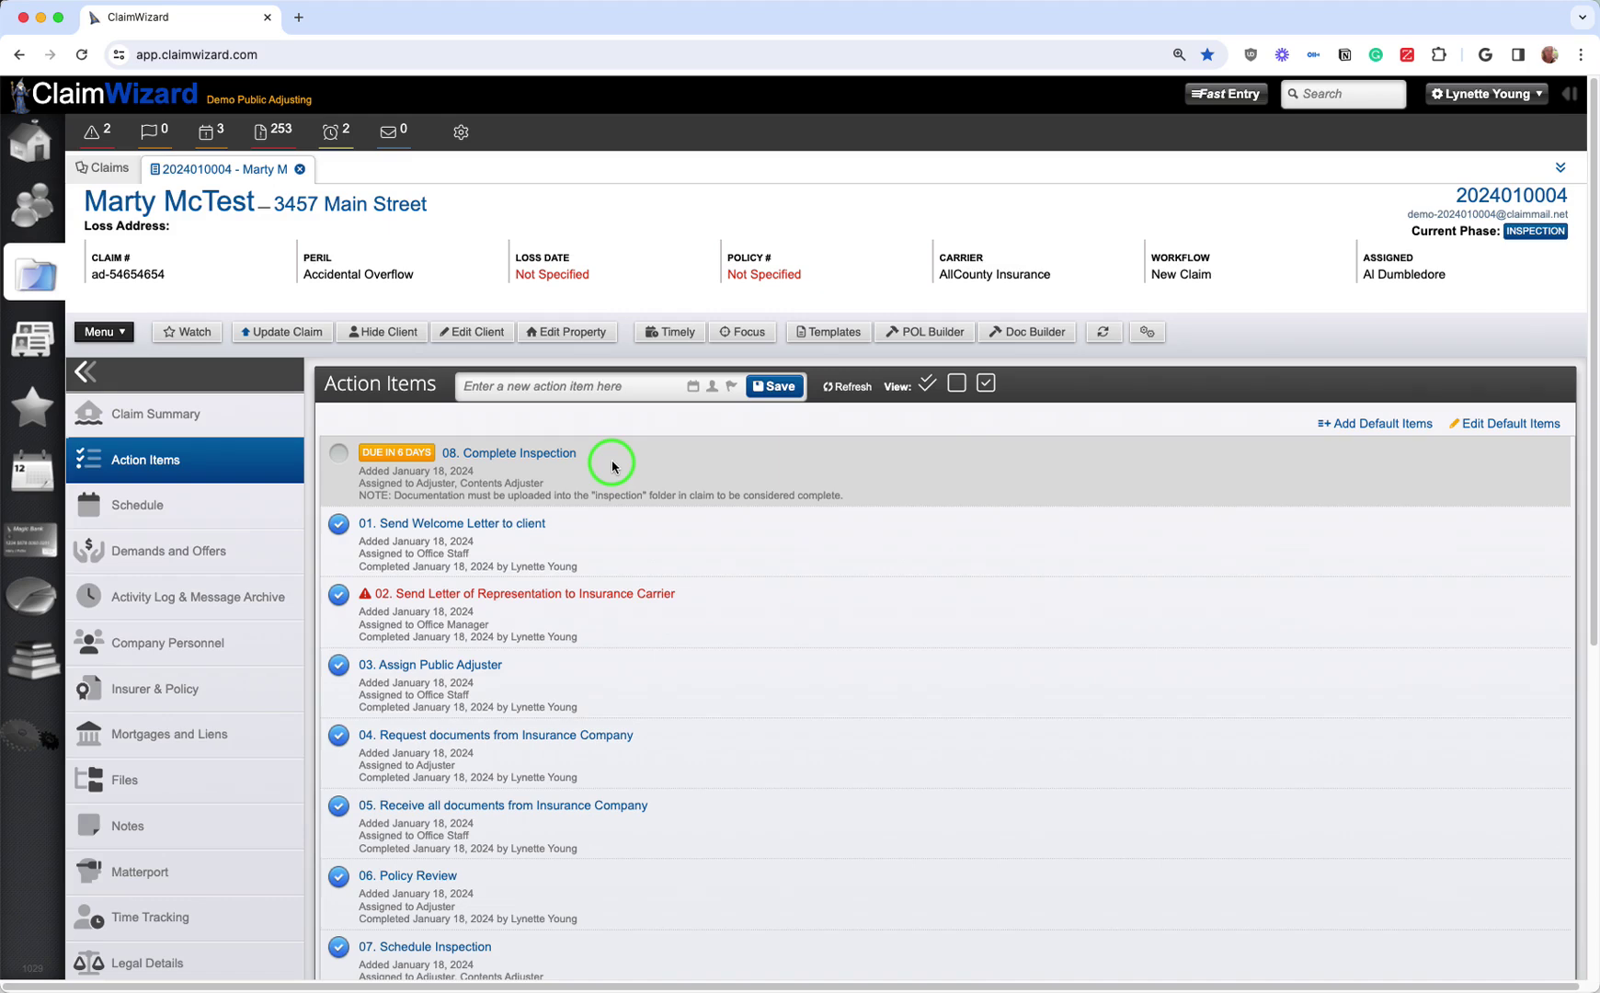
click(347, 458)
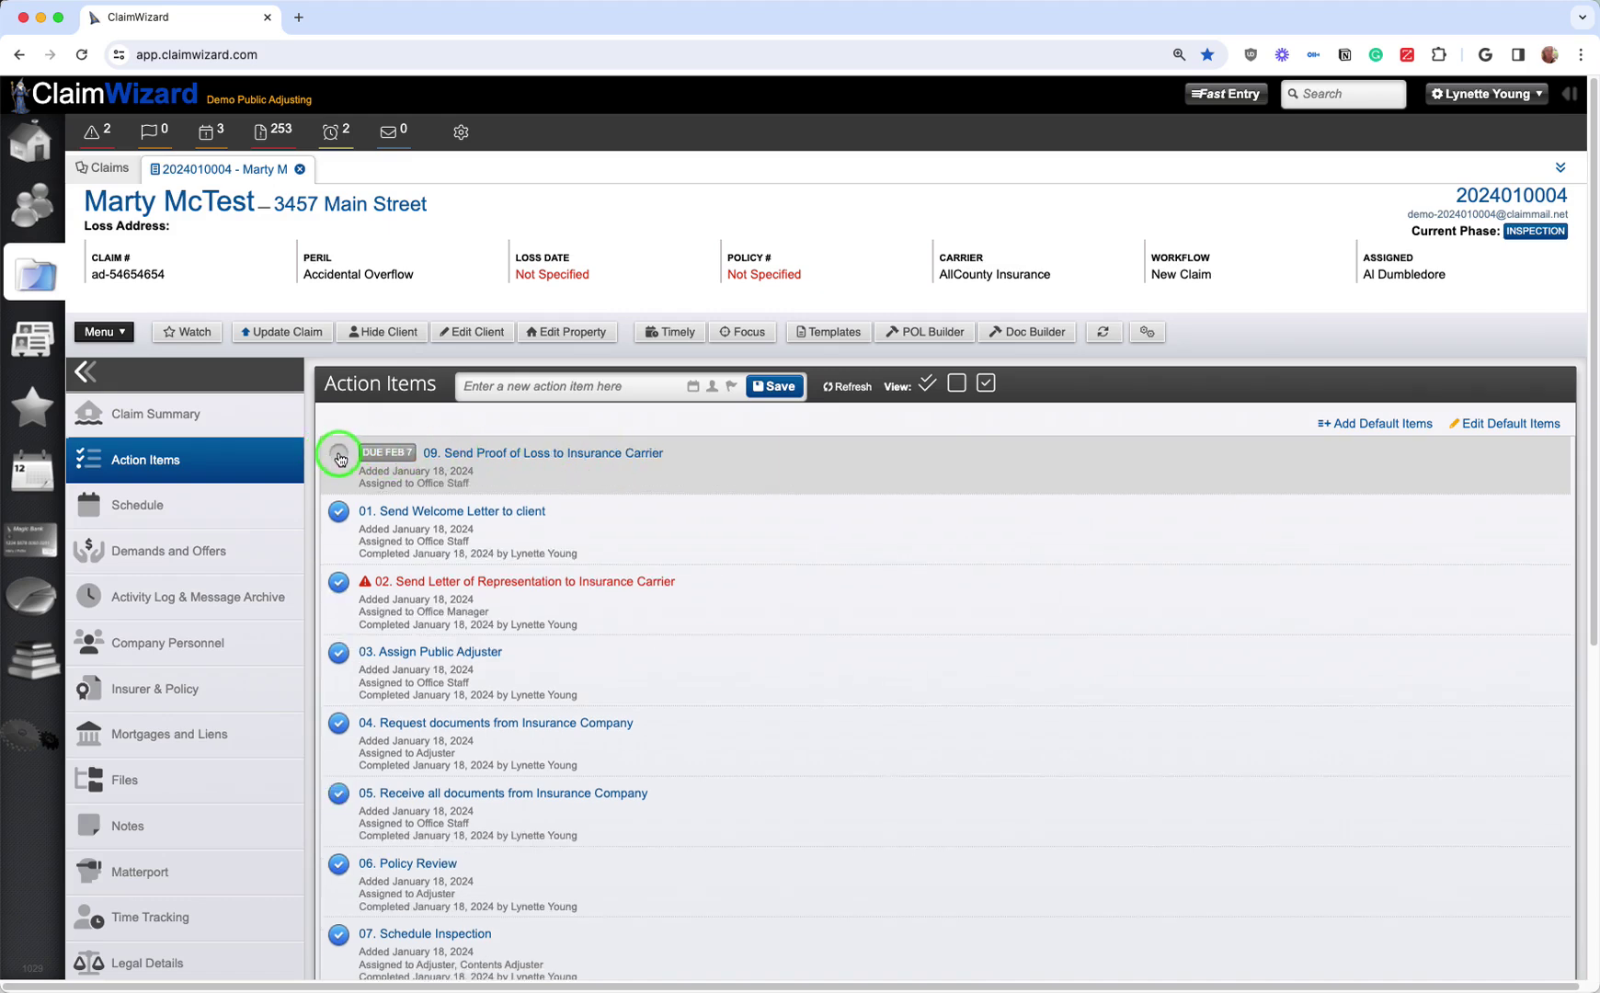
click(340, 457)
click(340, 458)
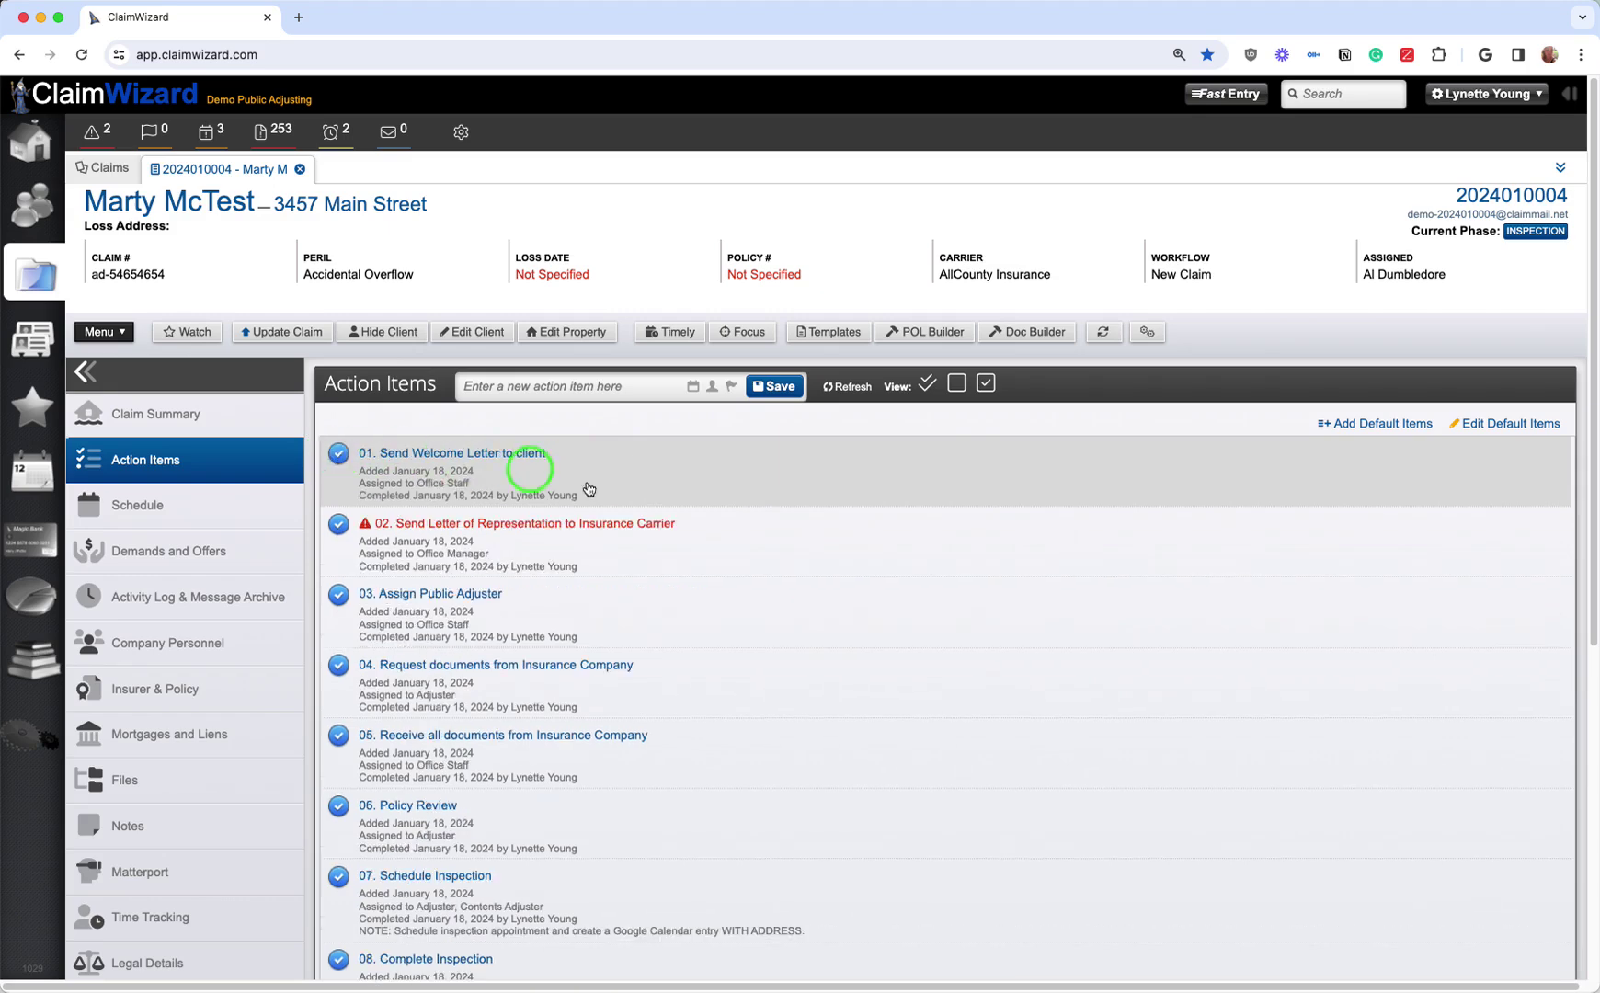
scroll(667, 749, down, 1)
scroll(676, 746, down, 6)
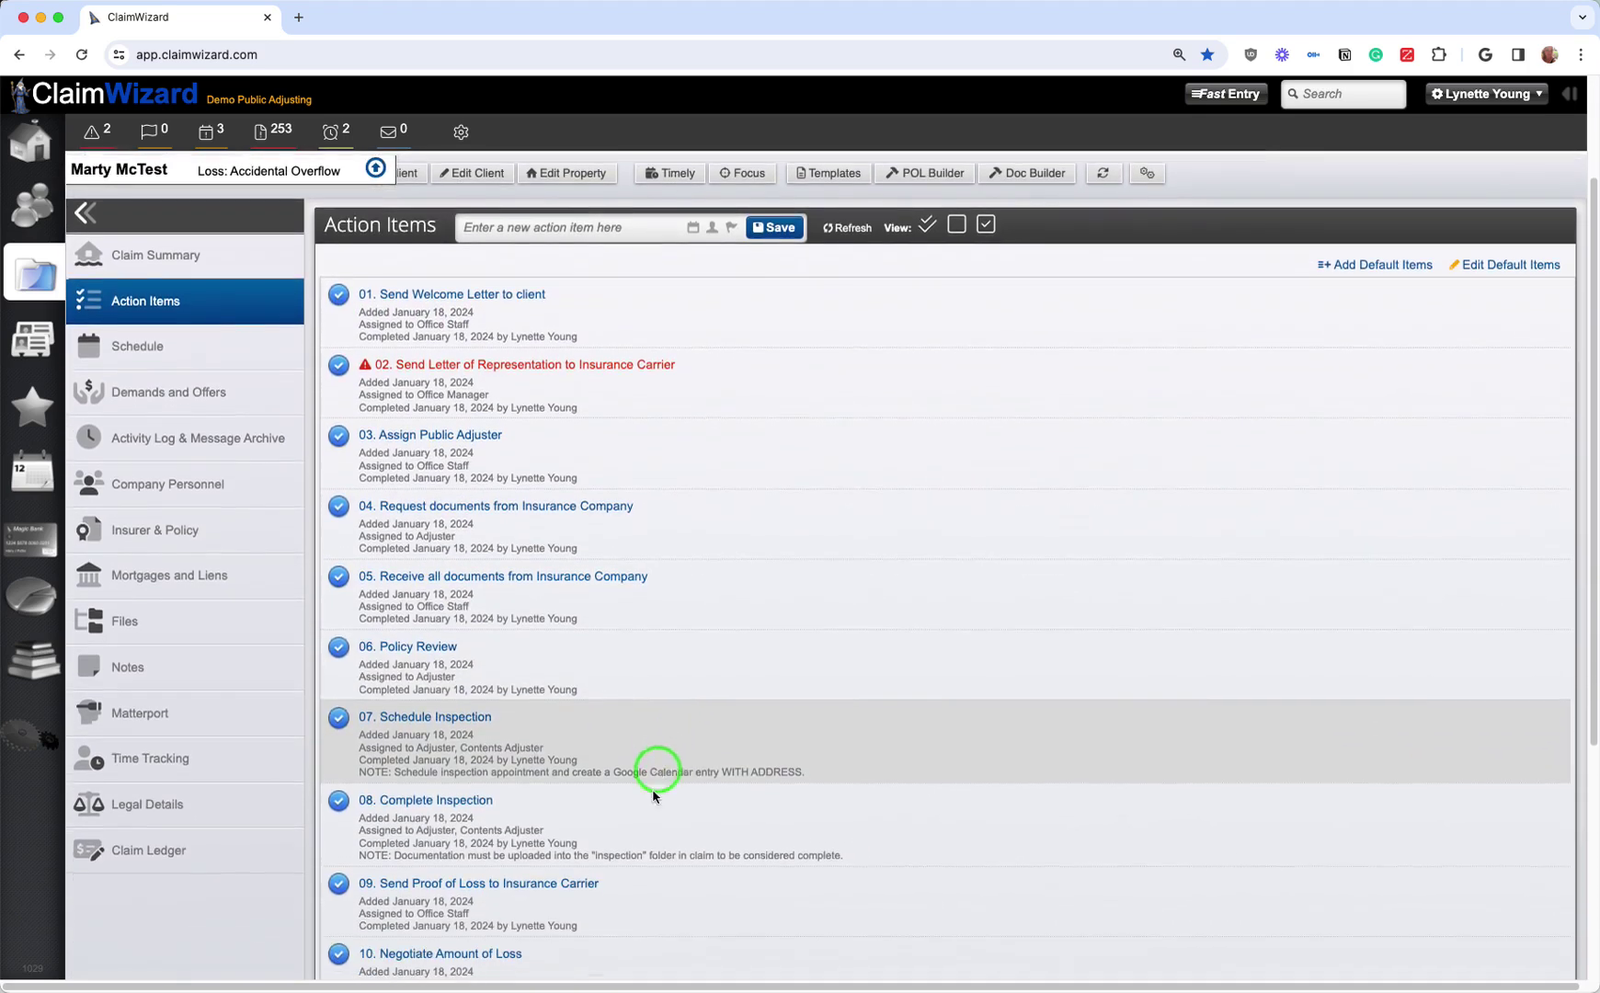
scroll(647, 824, up, 6)
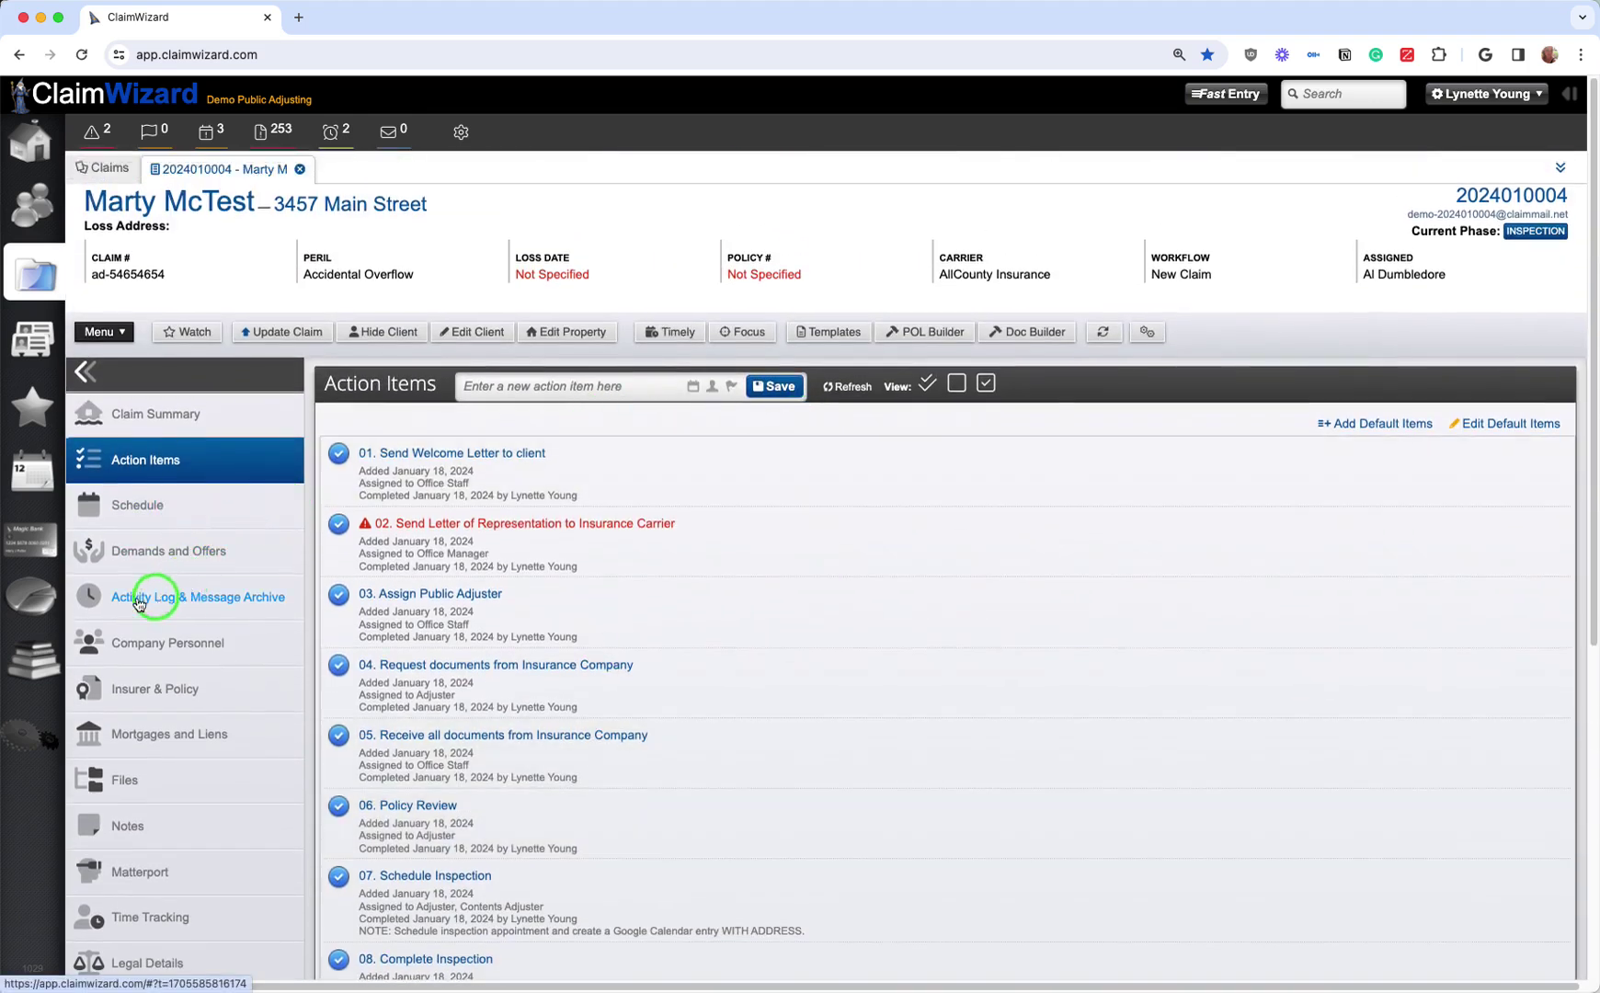
Step: Open the Activity Log & Message Archive and scroll through its logged entries
click(221, 605)
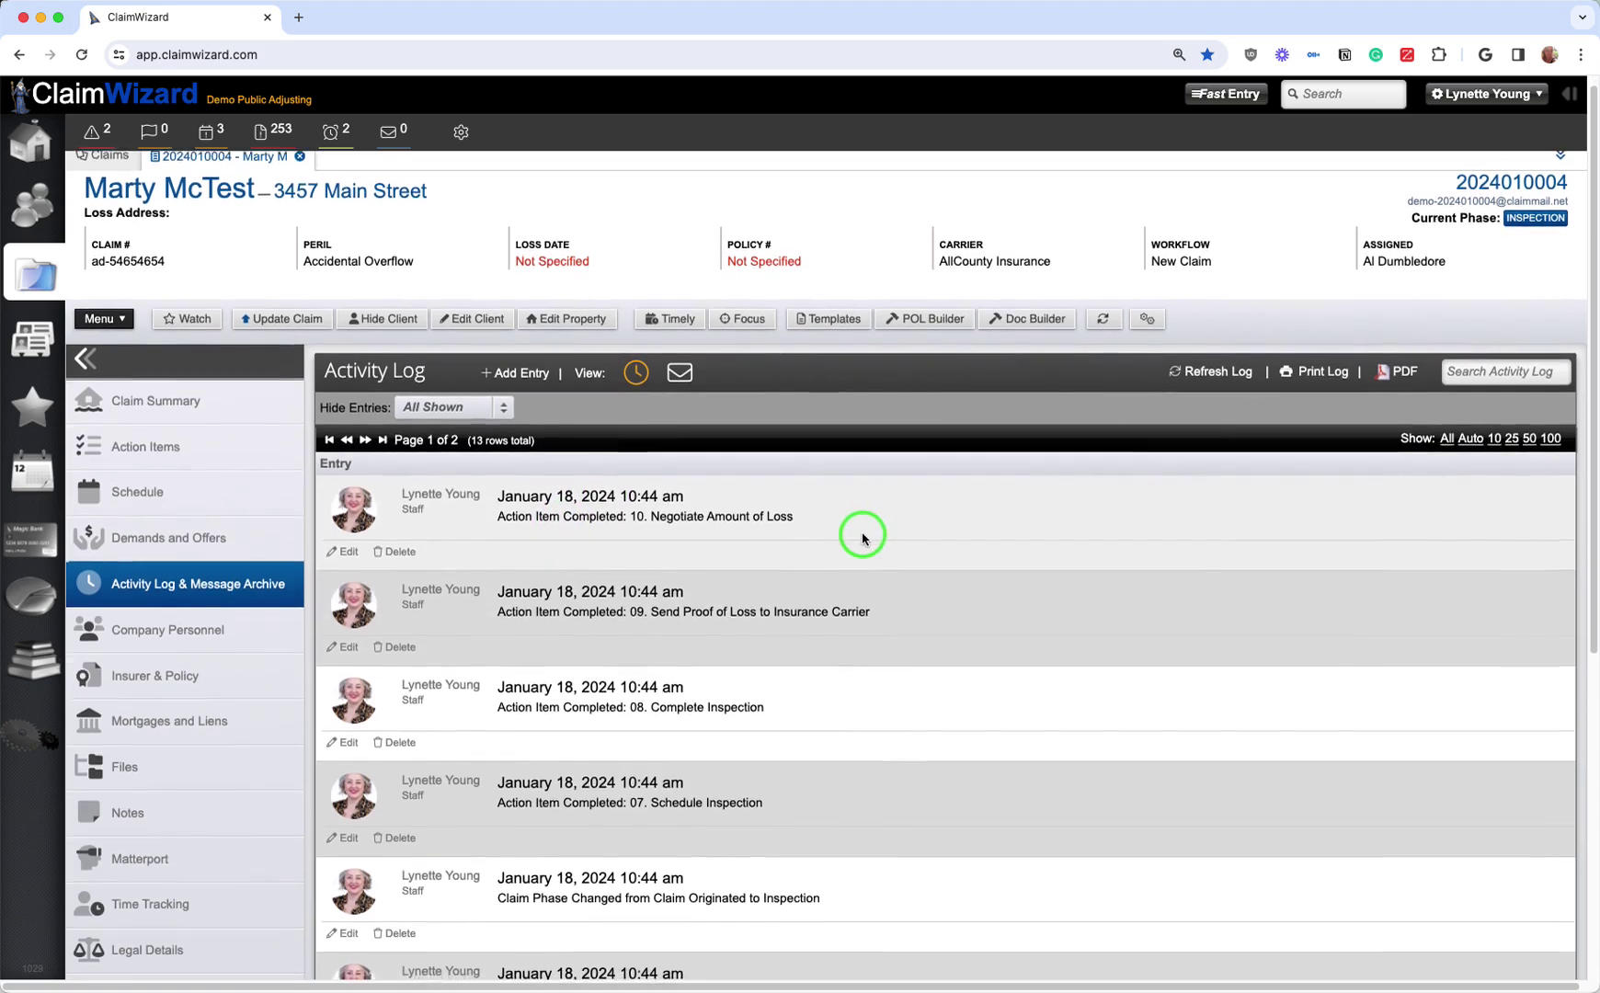
scroll(863, 538, down, 2)
scroll(863, 538, down, 5)
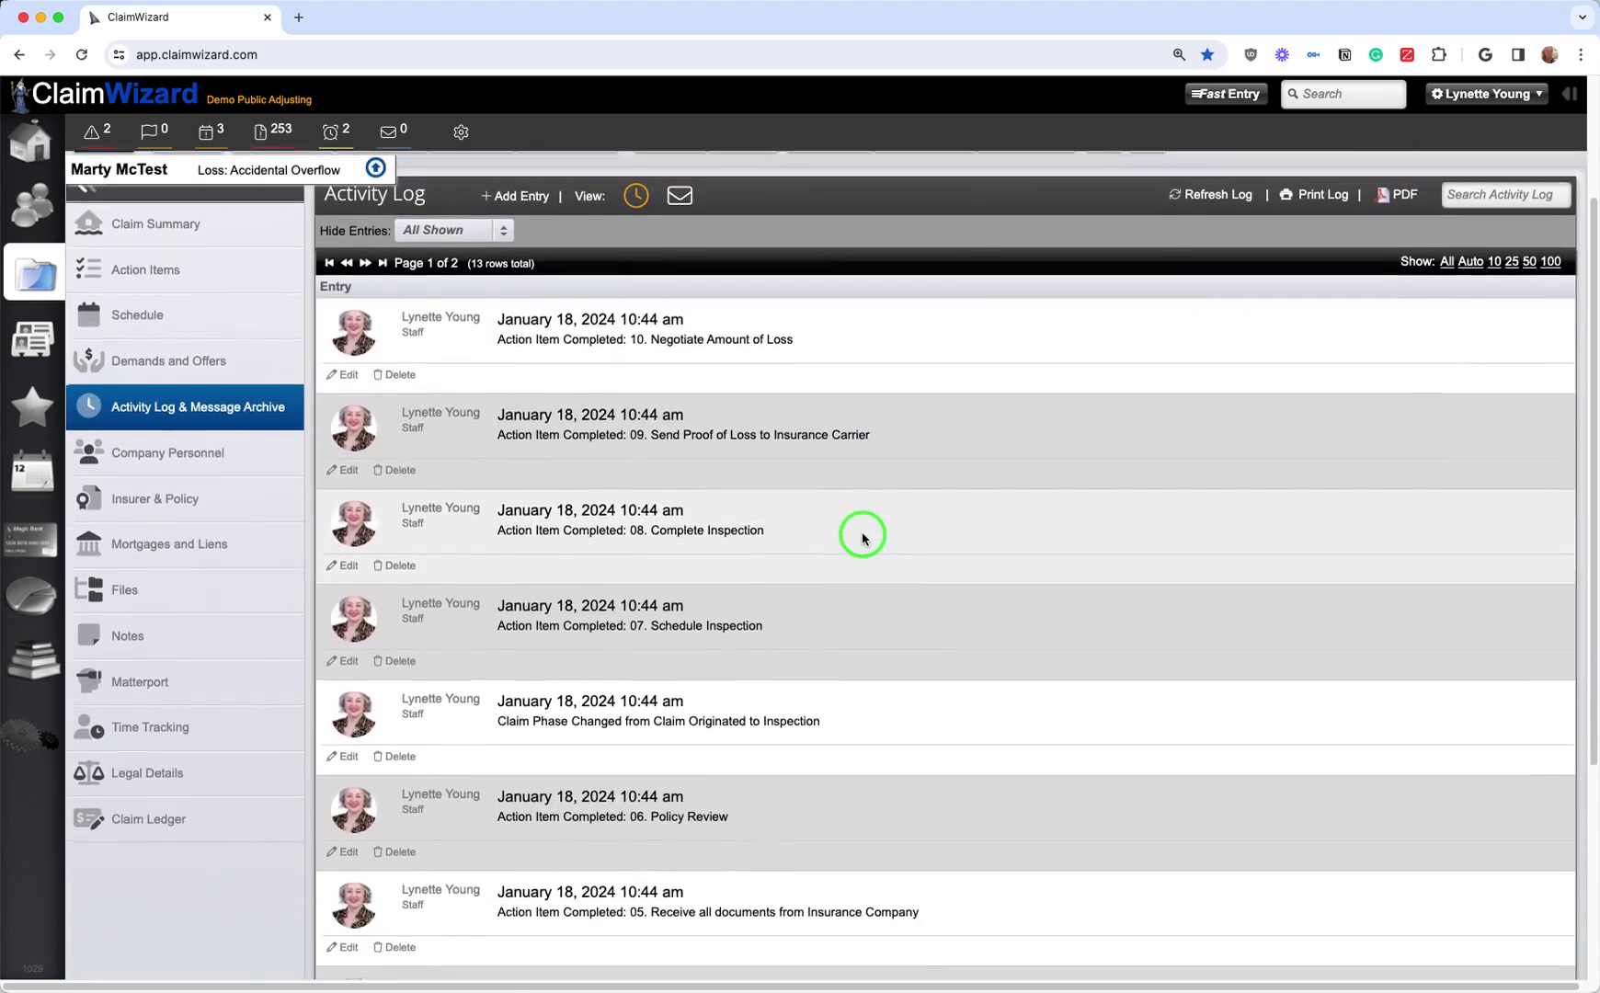
scroll(863, 538, down, 5)
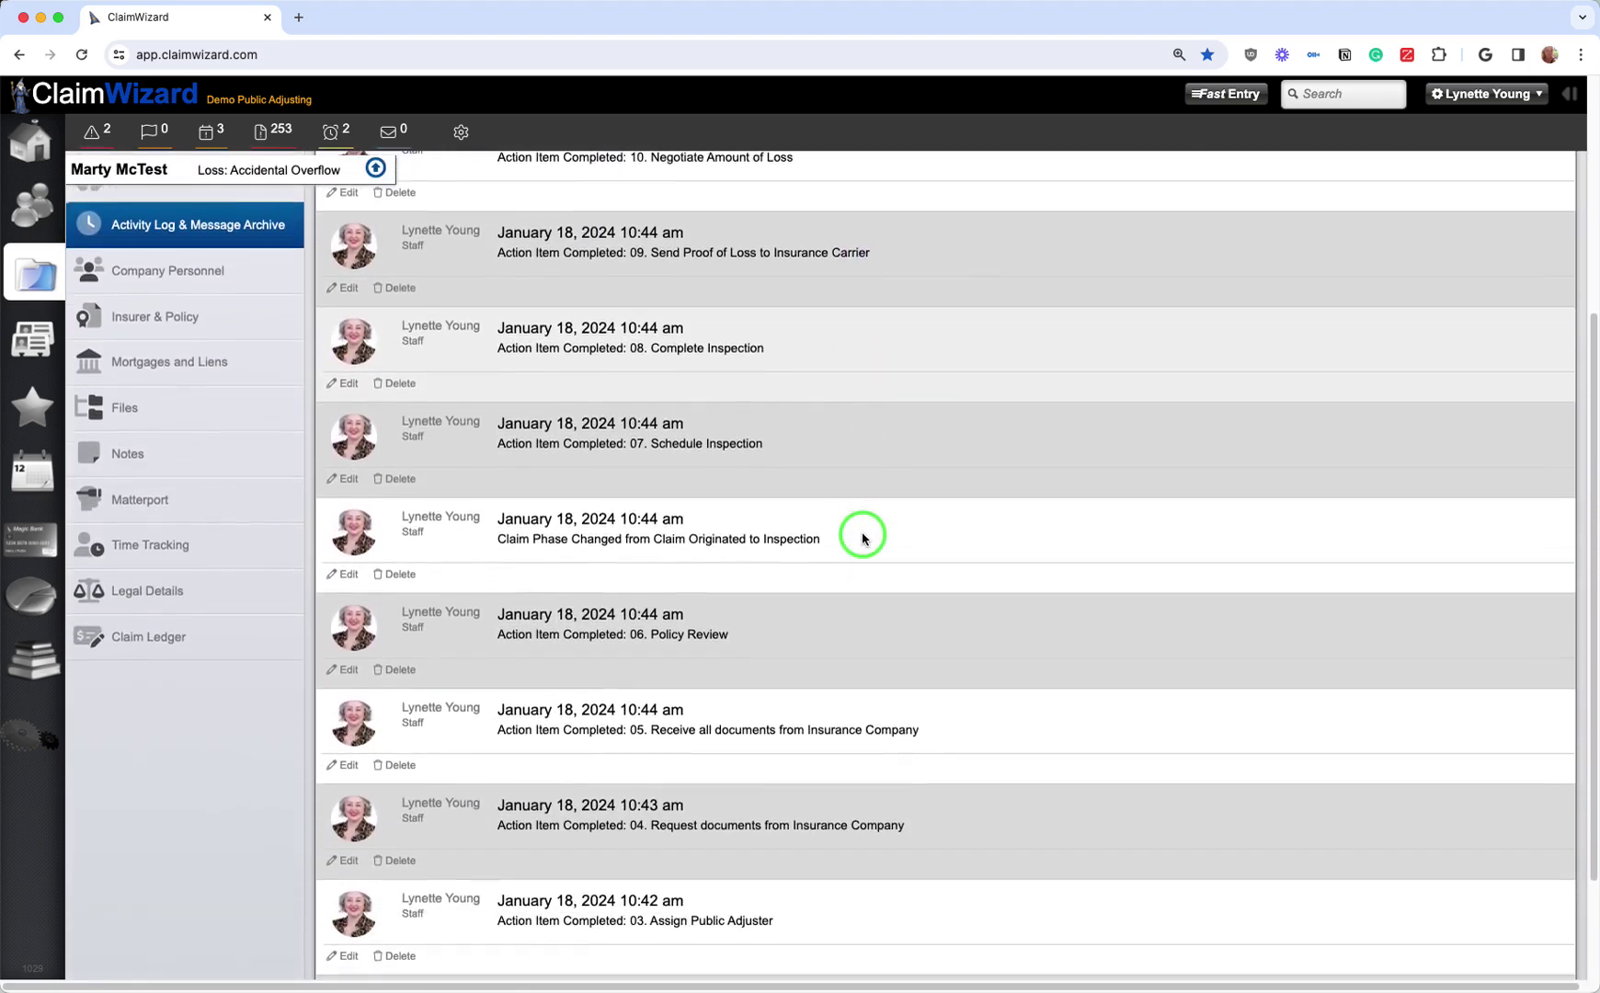
scroll(863, 538, down, 1)
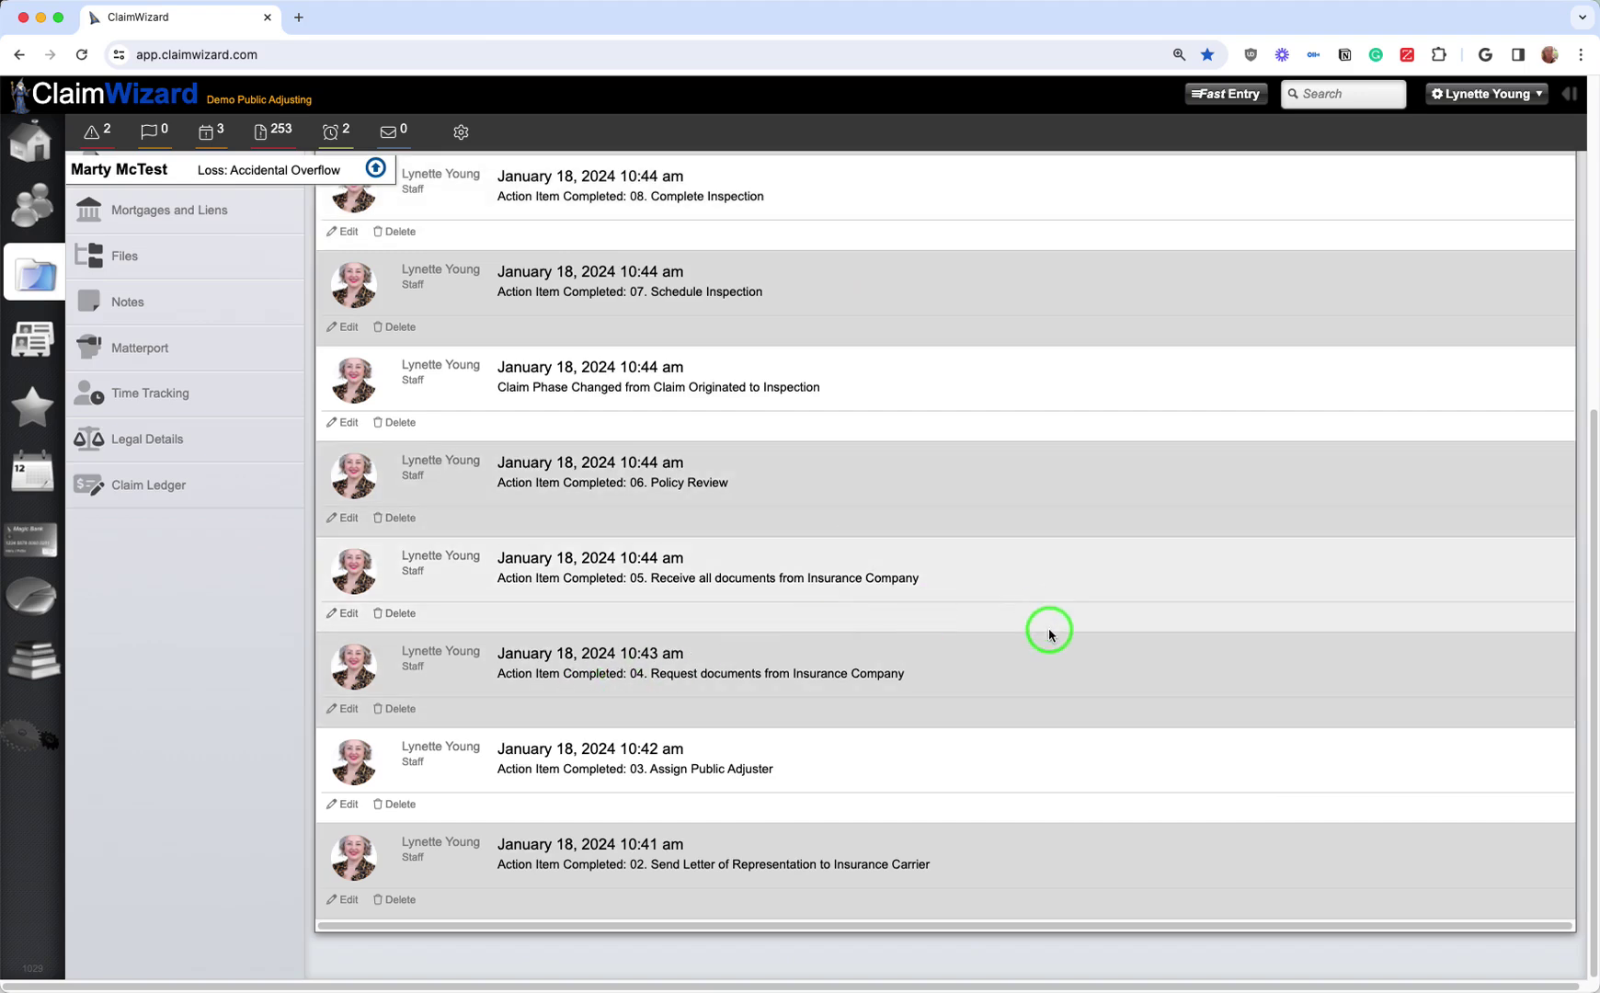
scroll(1048, 631, up, 15)
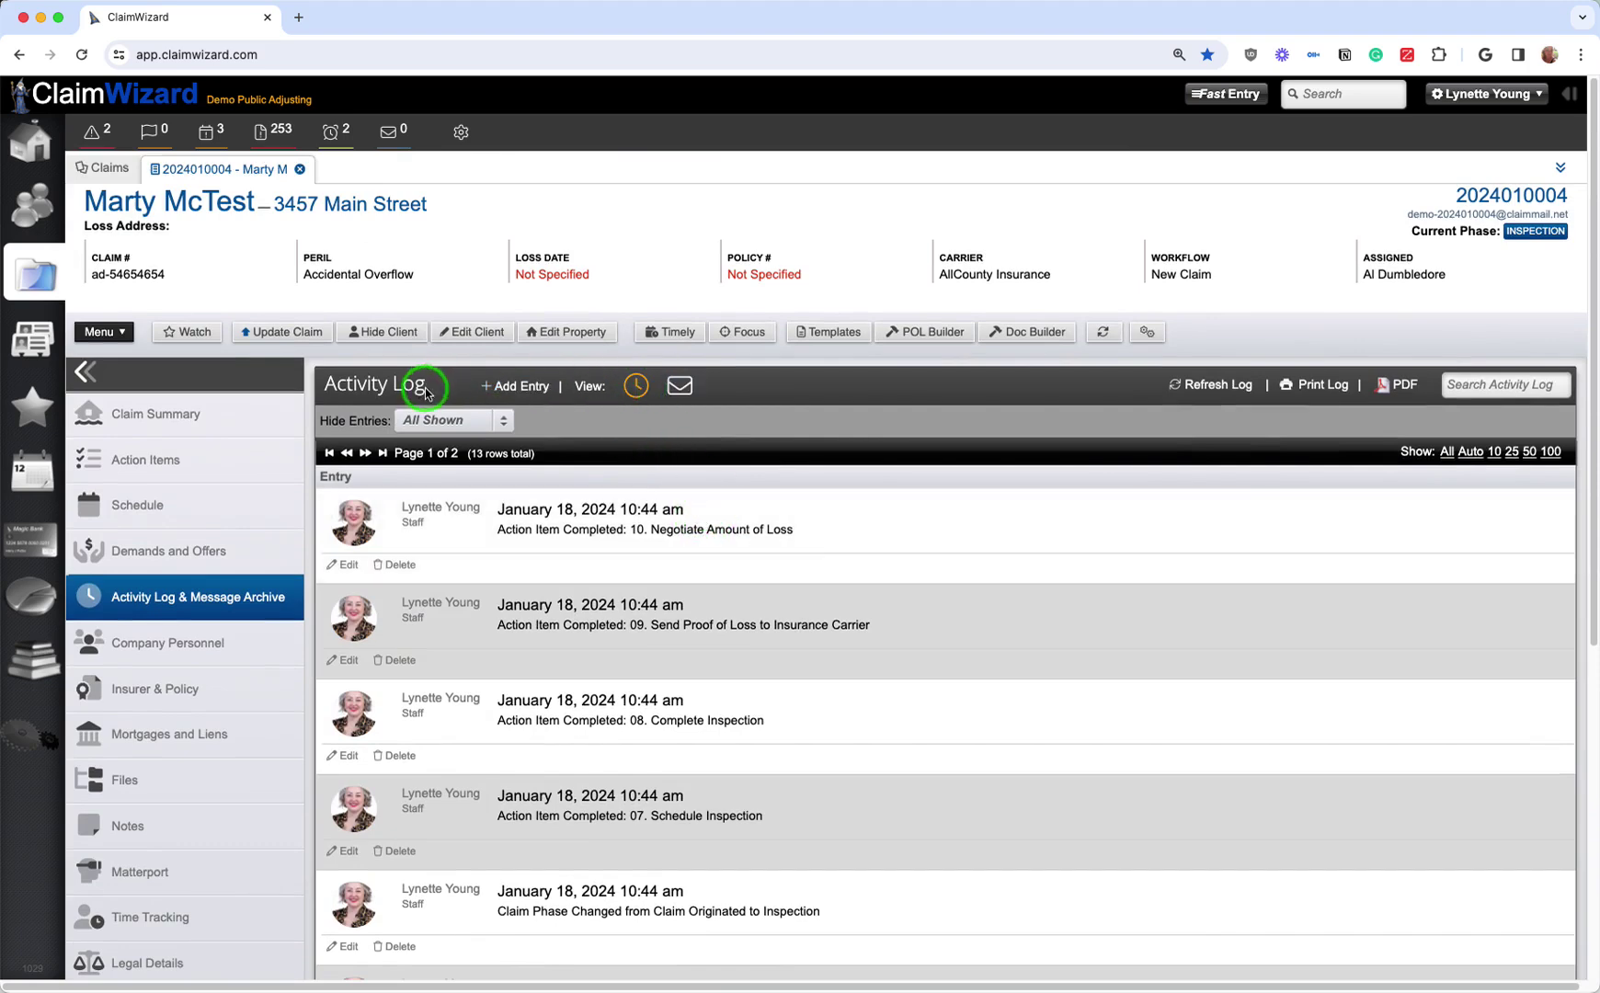
Step: Toggle between the email archive and activity log views, ending on the Activity Log
click(680, 392)
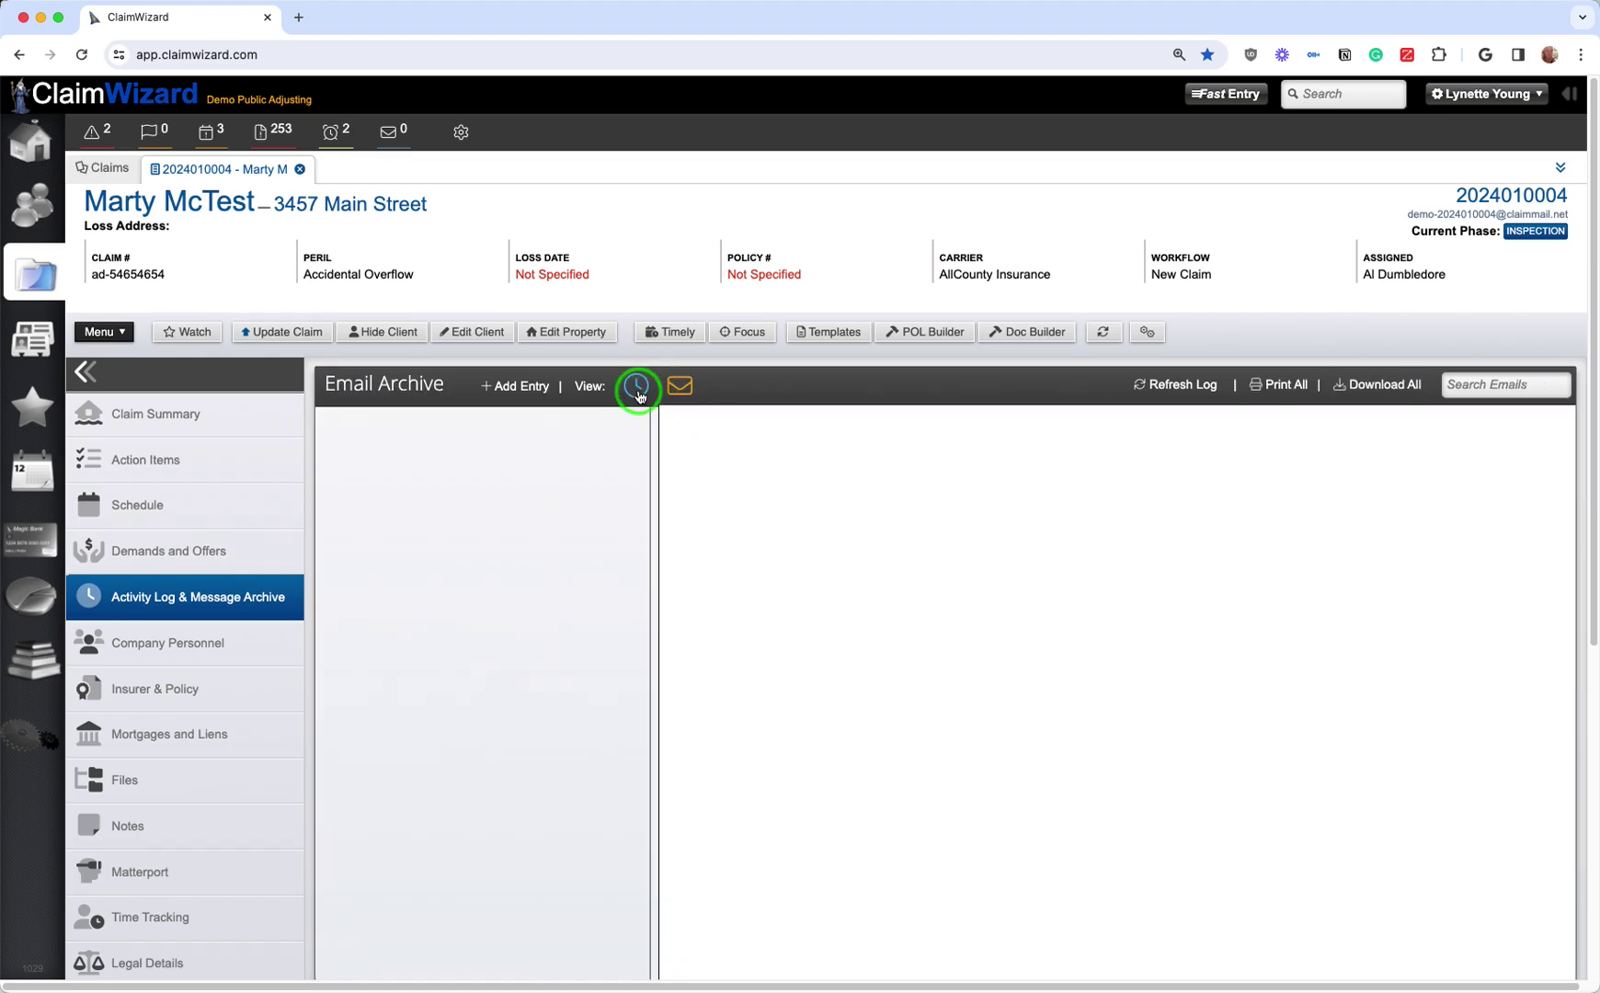
click(638, 390)
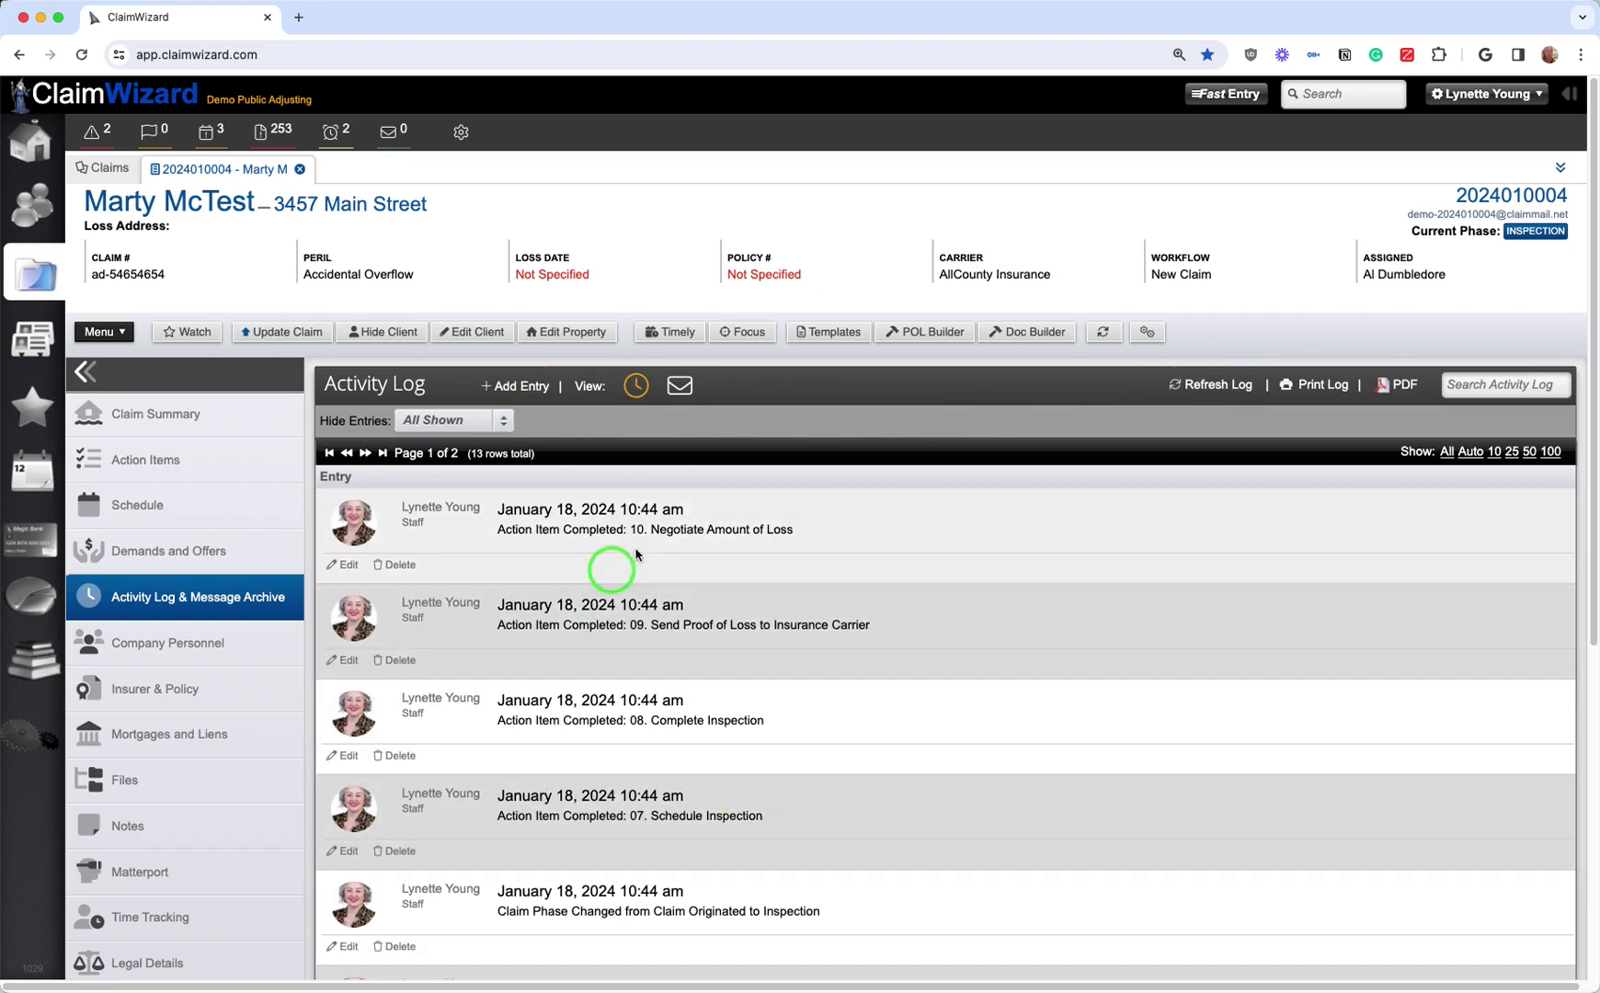
click(680, 394)
click(636, 387)
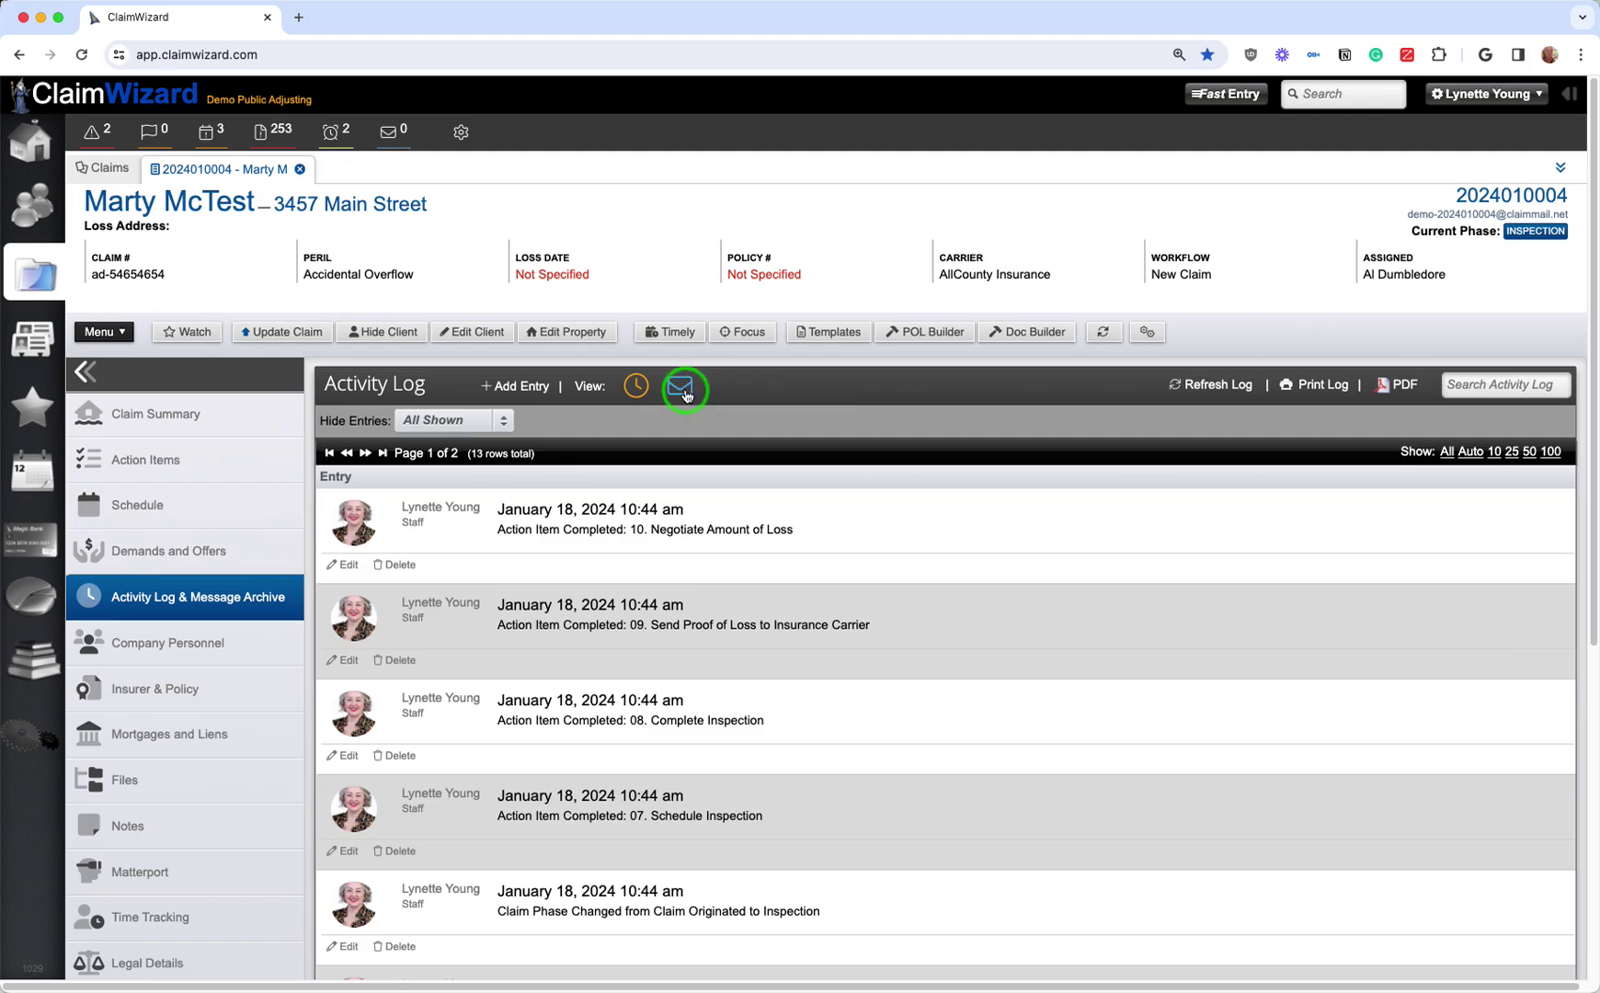
click(680, 385)
click(636, 385)
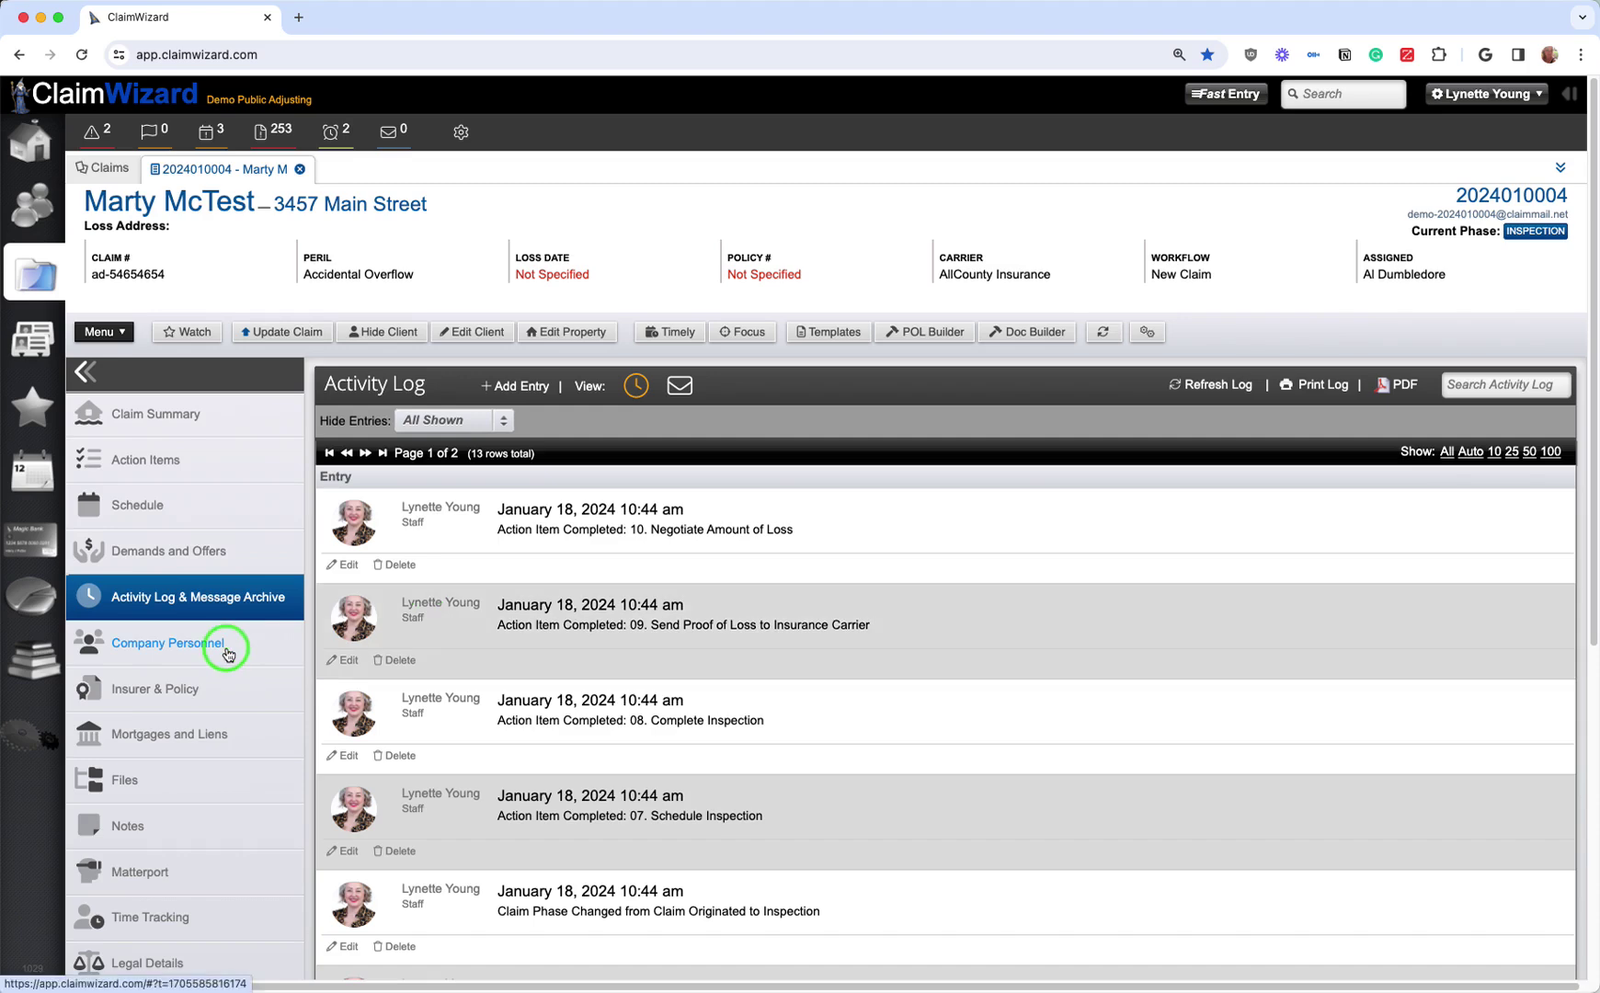
Step: On the Schedule page, start a new Inspection event with start date January 26
click(196, 508)
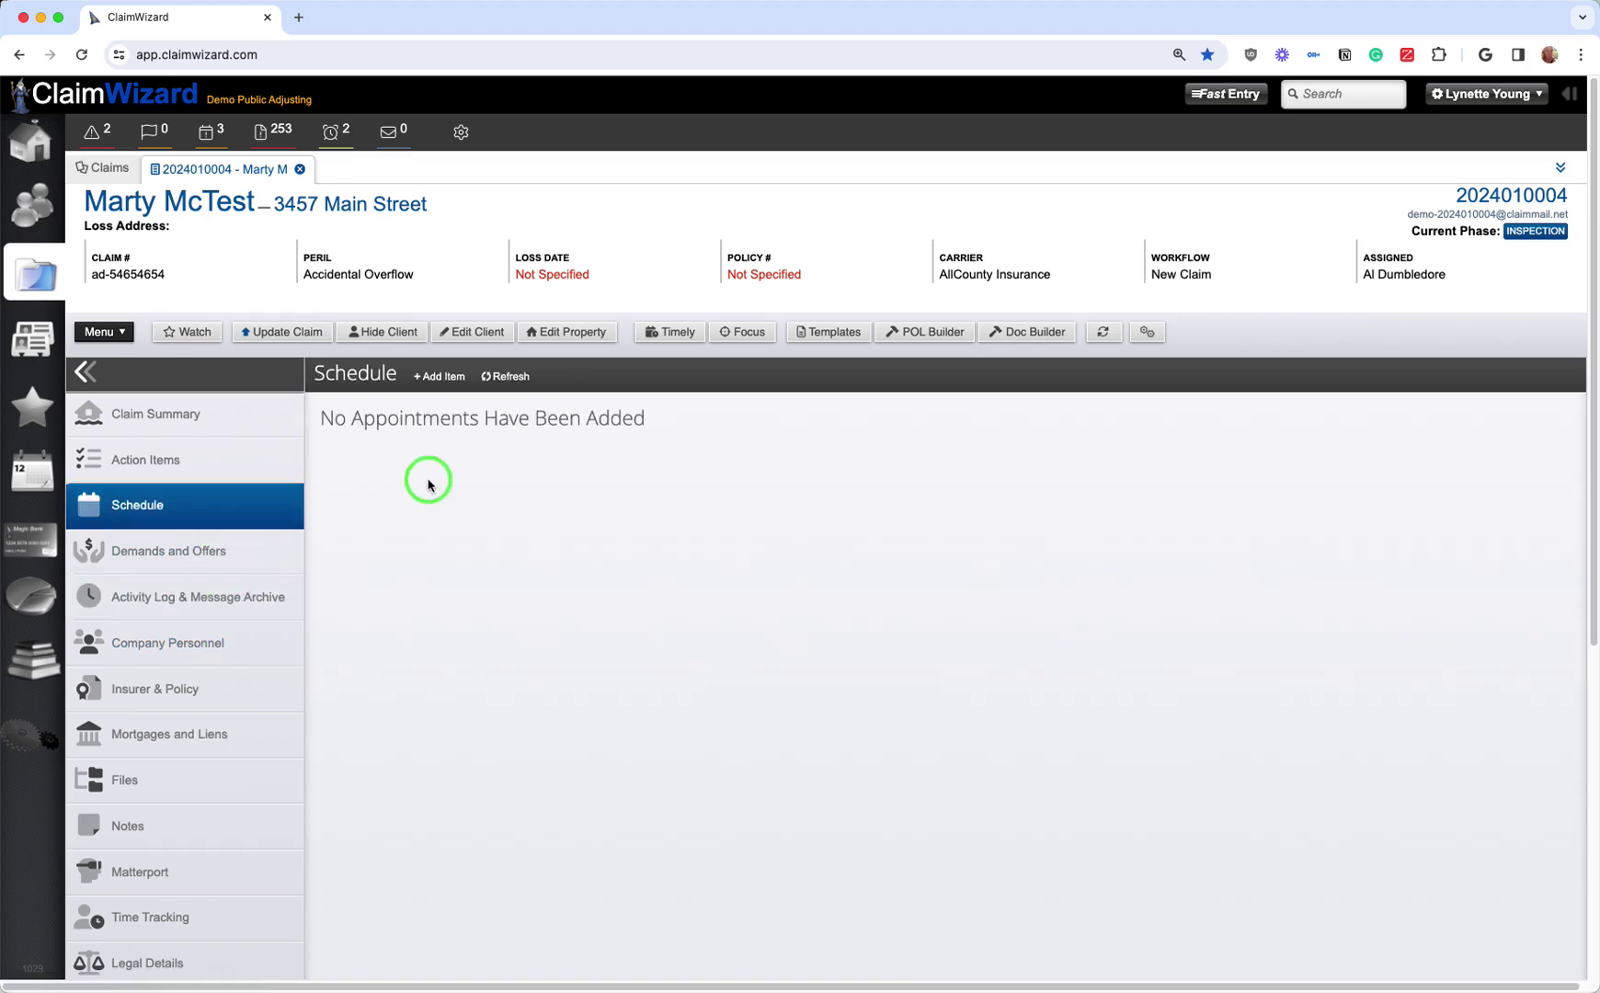
click(451, 386)
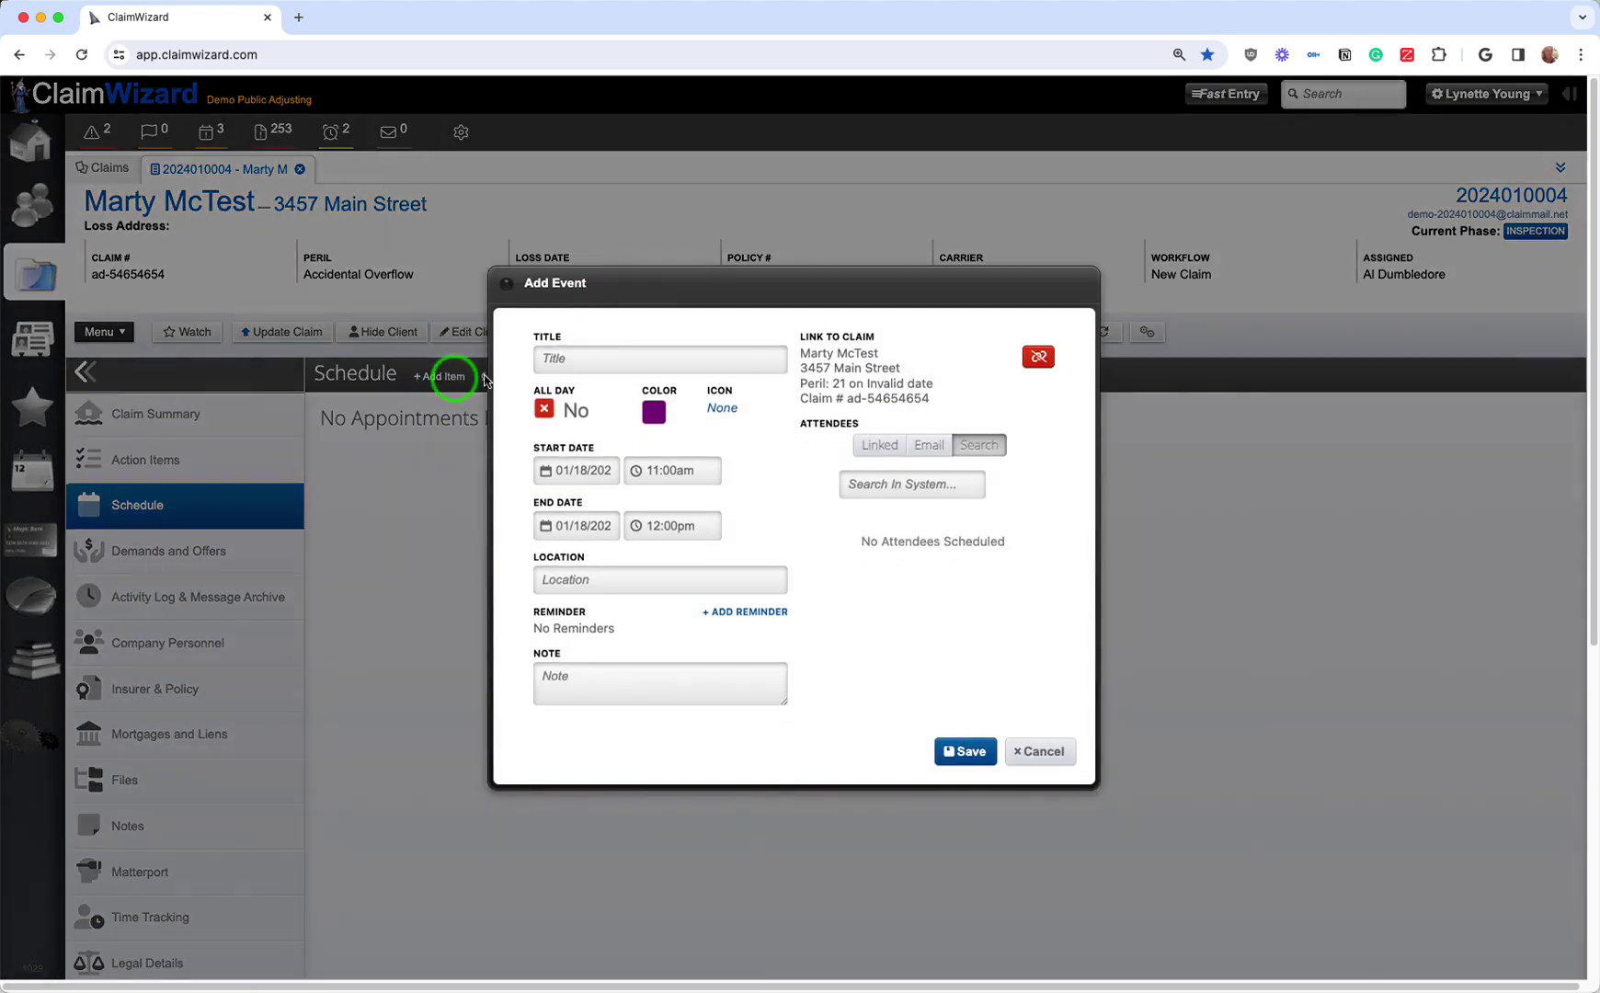
click(579, 361)
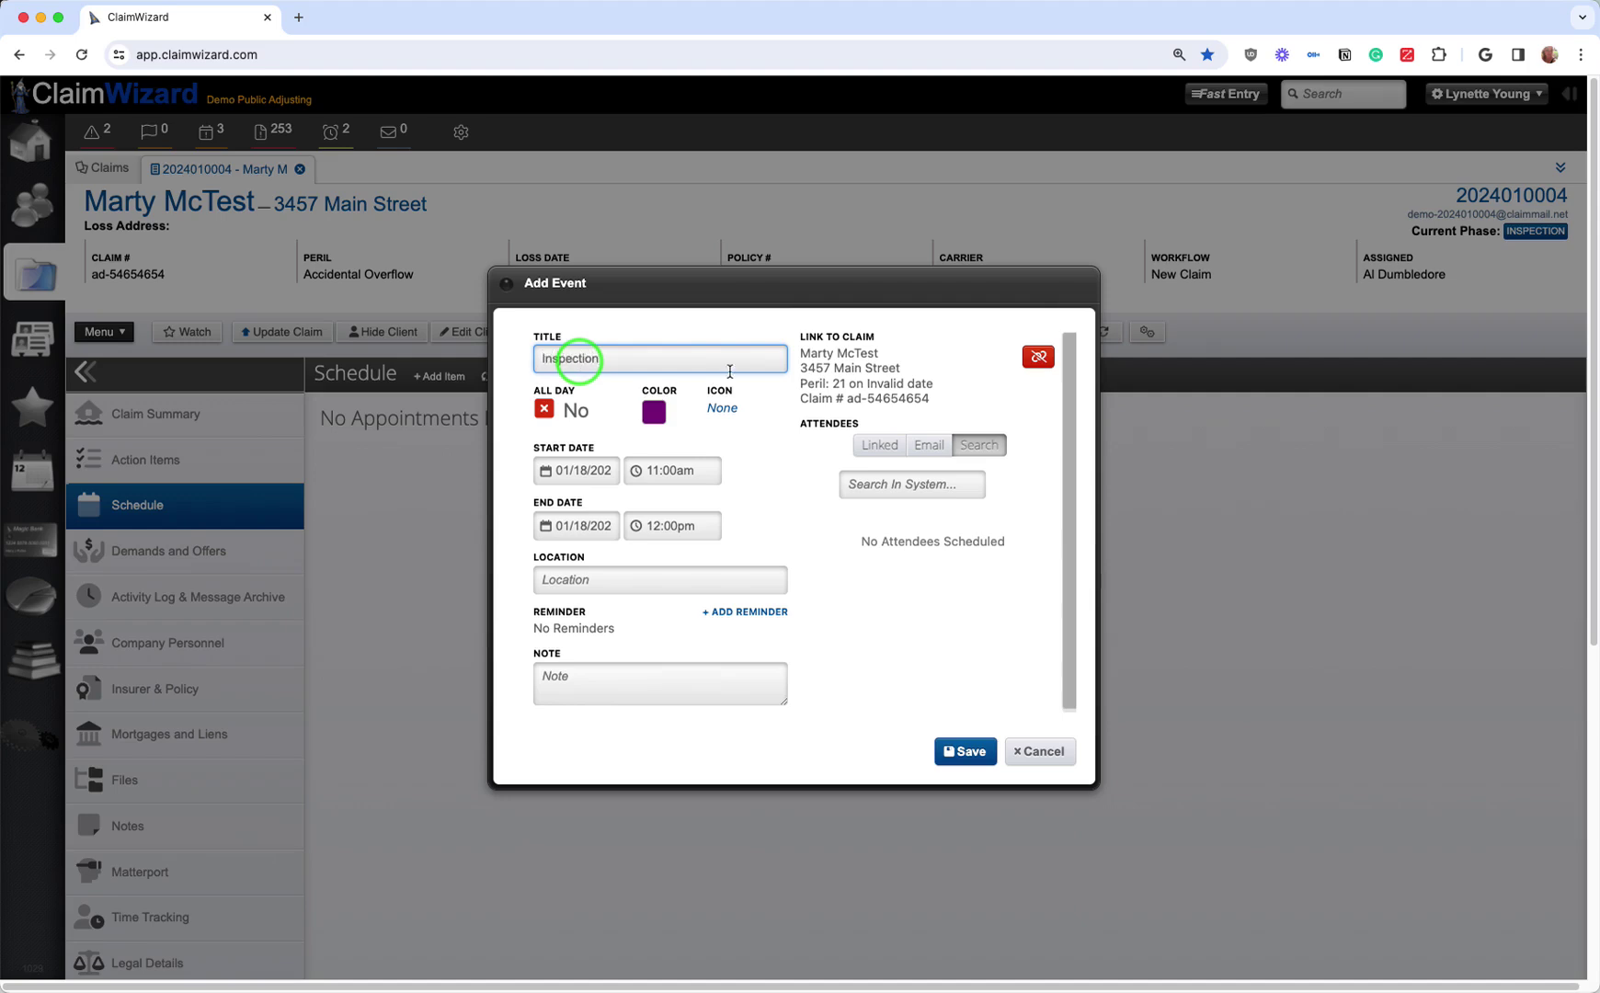
click(547, 475)
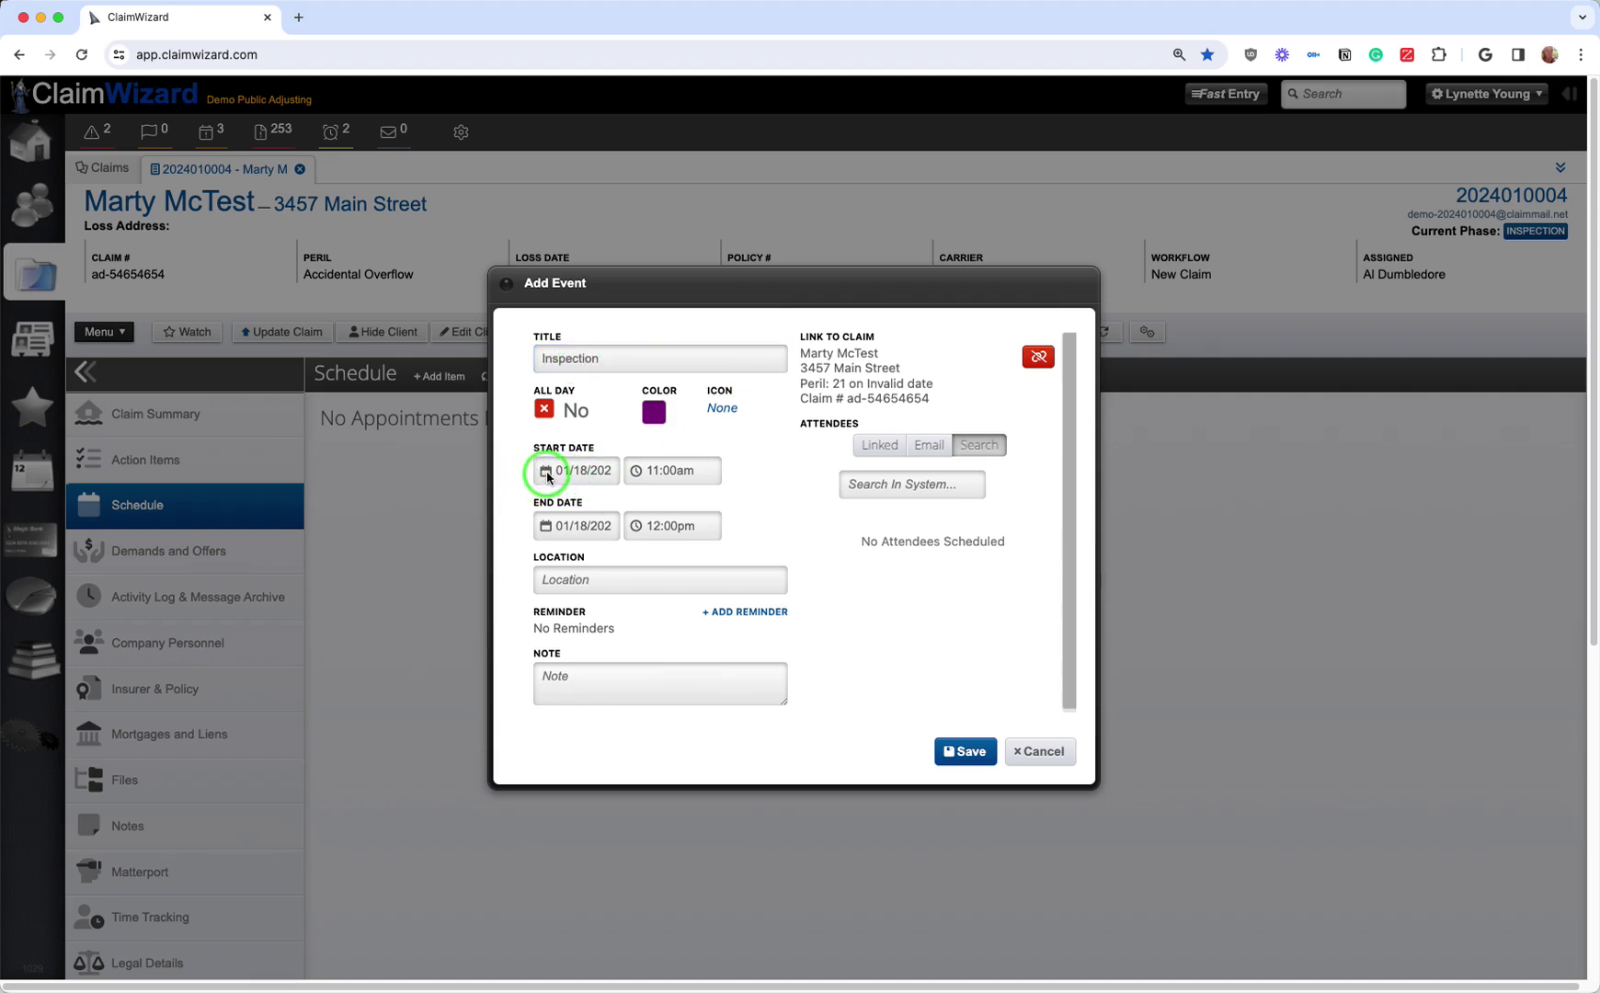
click(731, 646)
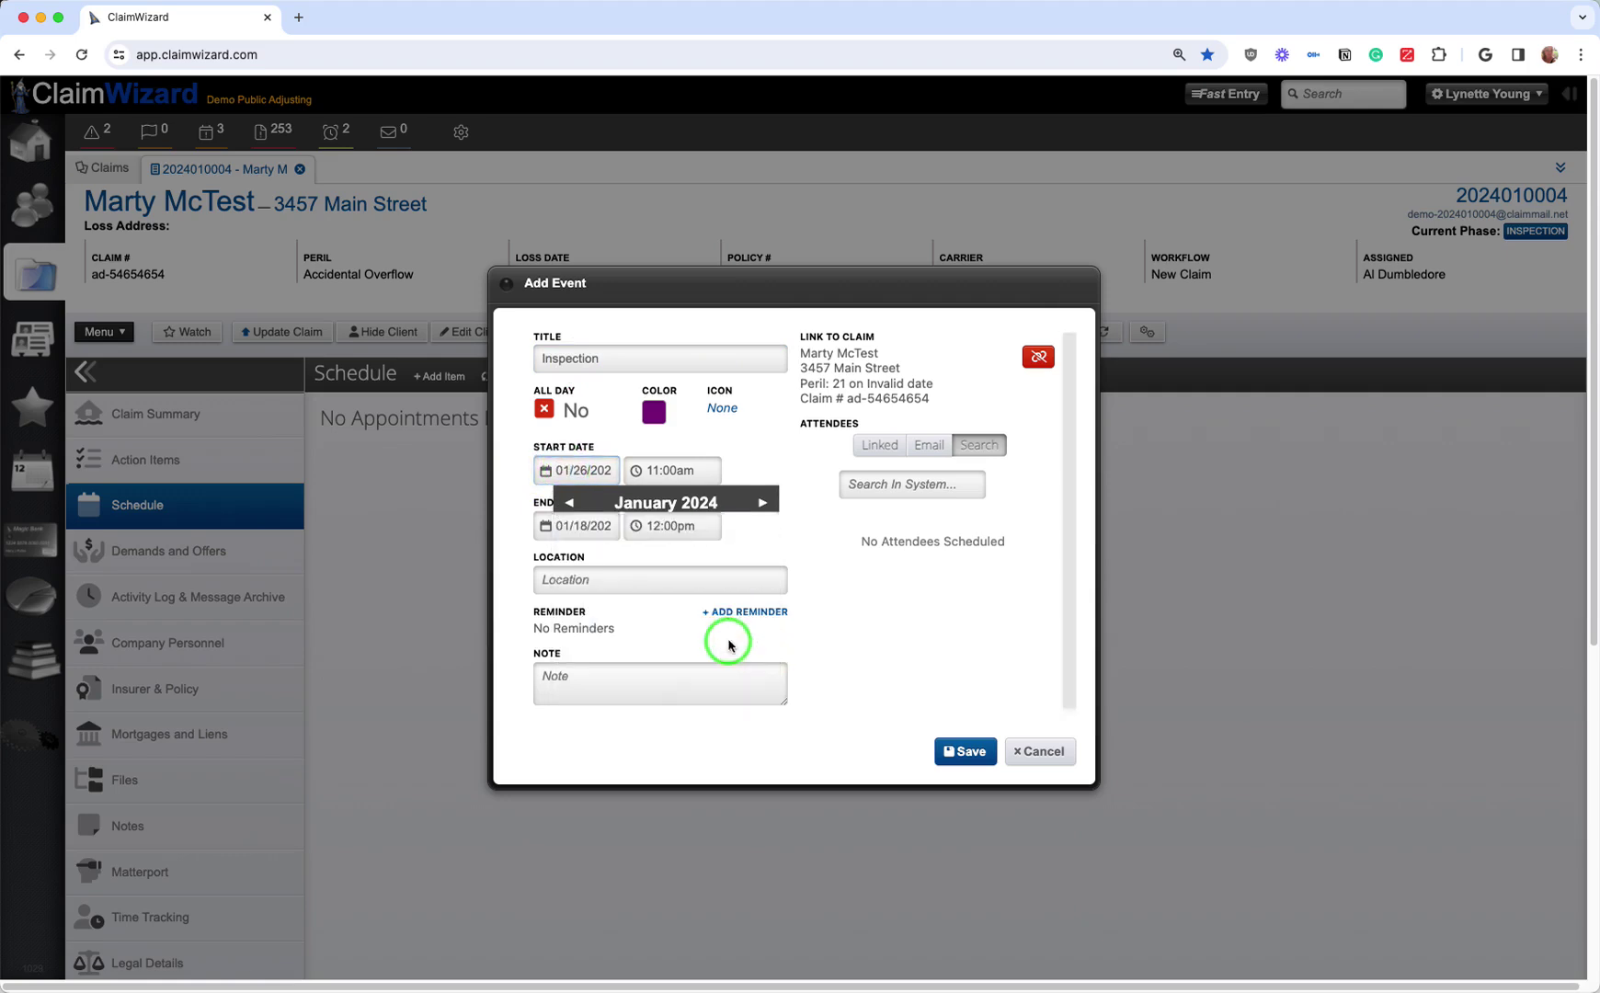
click(595, 585)
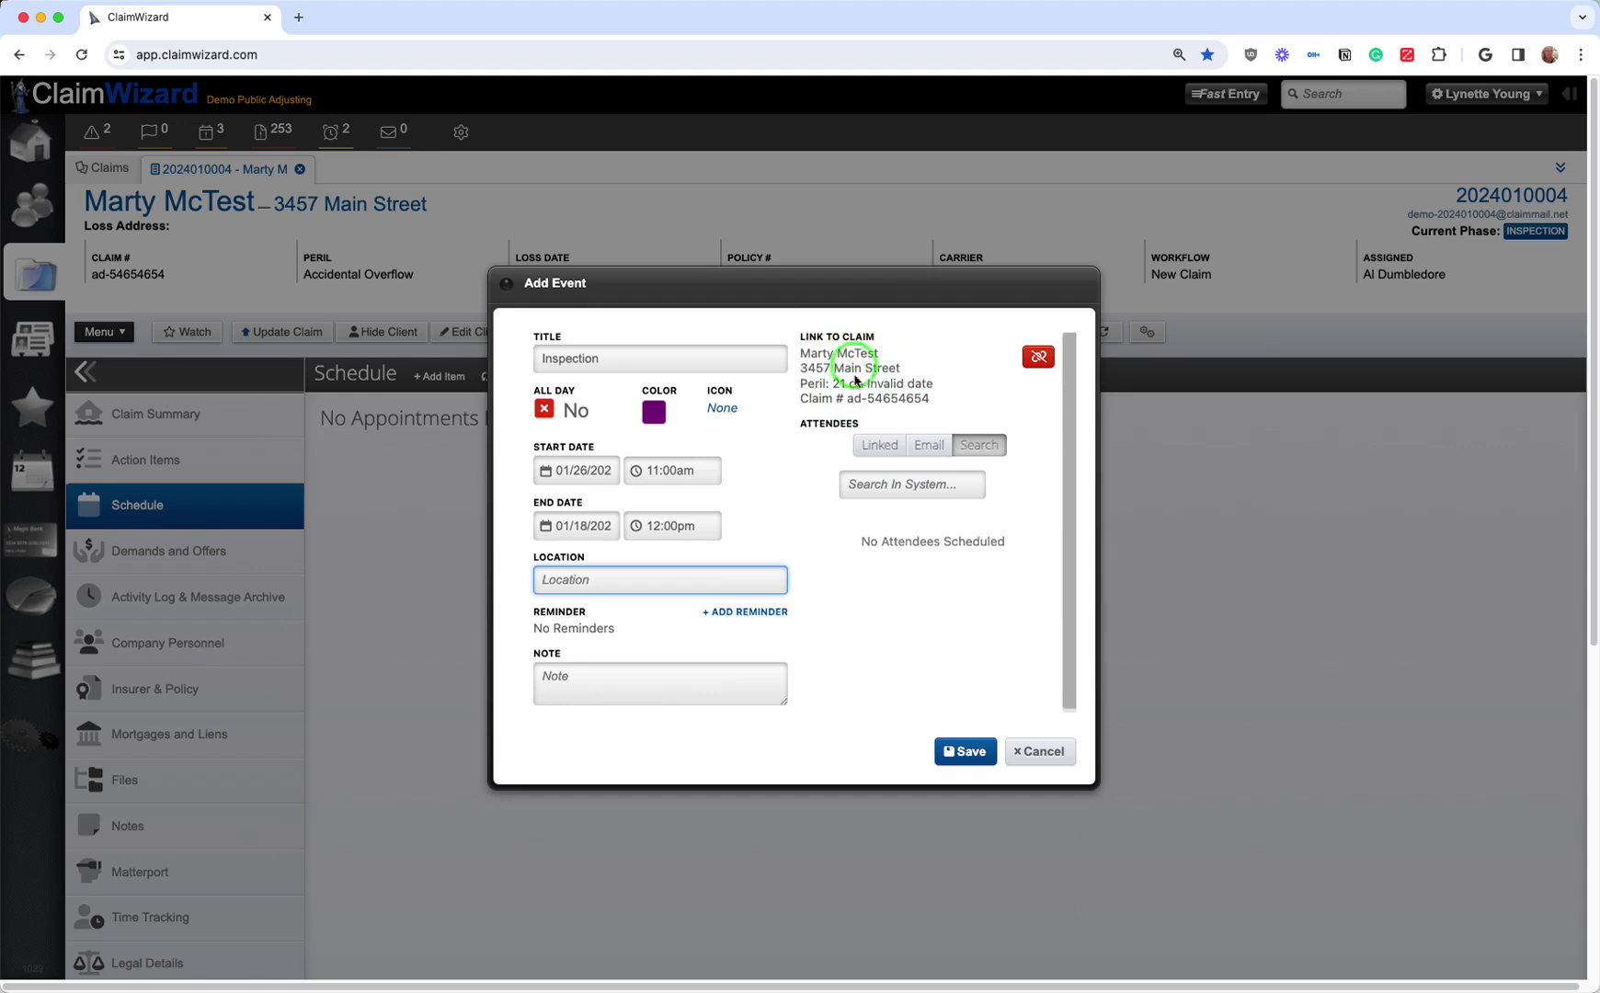
Step: Add the adjuster and policyholder as attendees, set end date January 26, and save the 11:00 AM–12:00 PM event
click(894, 449)
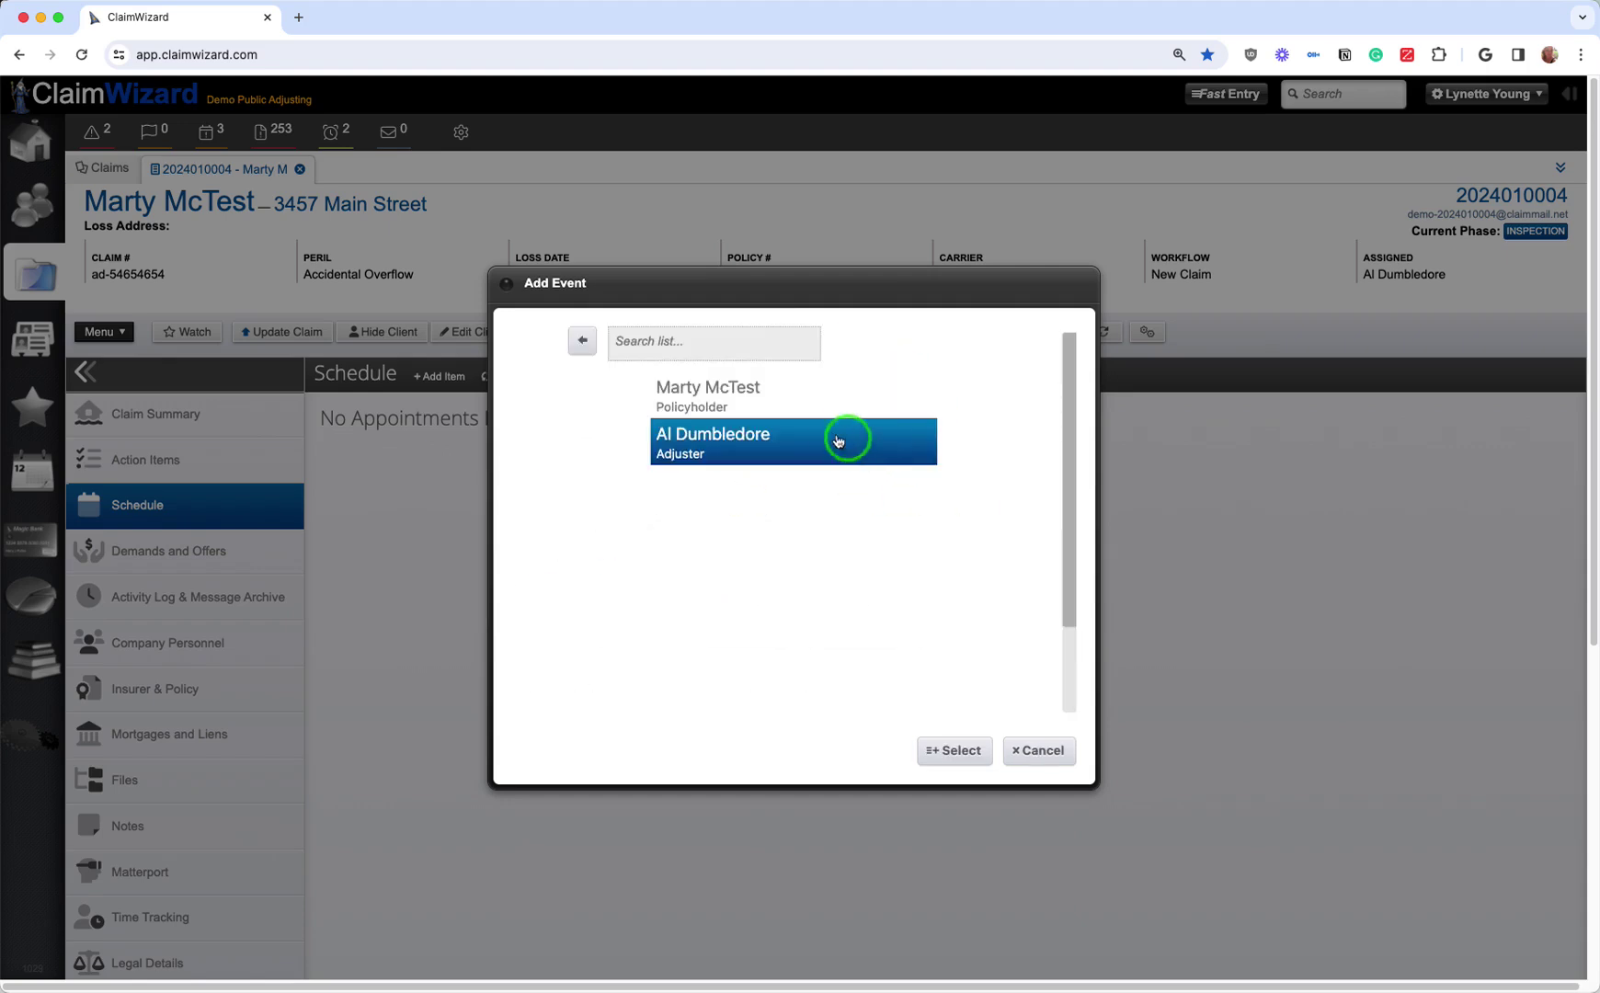
click(797, 440)
click(663, 390)
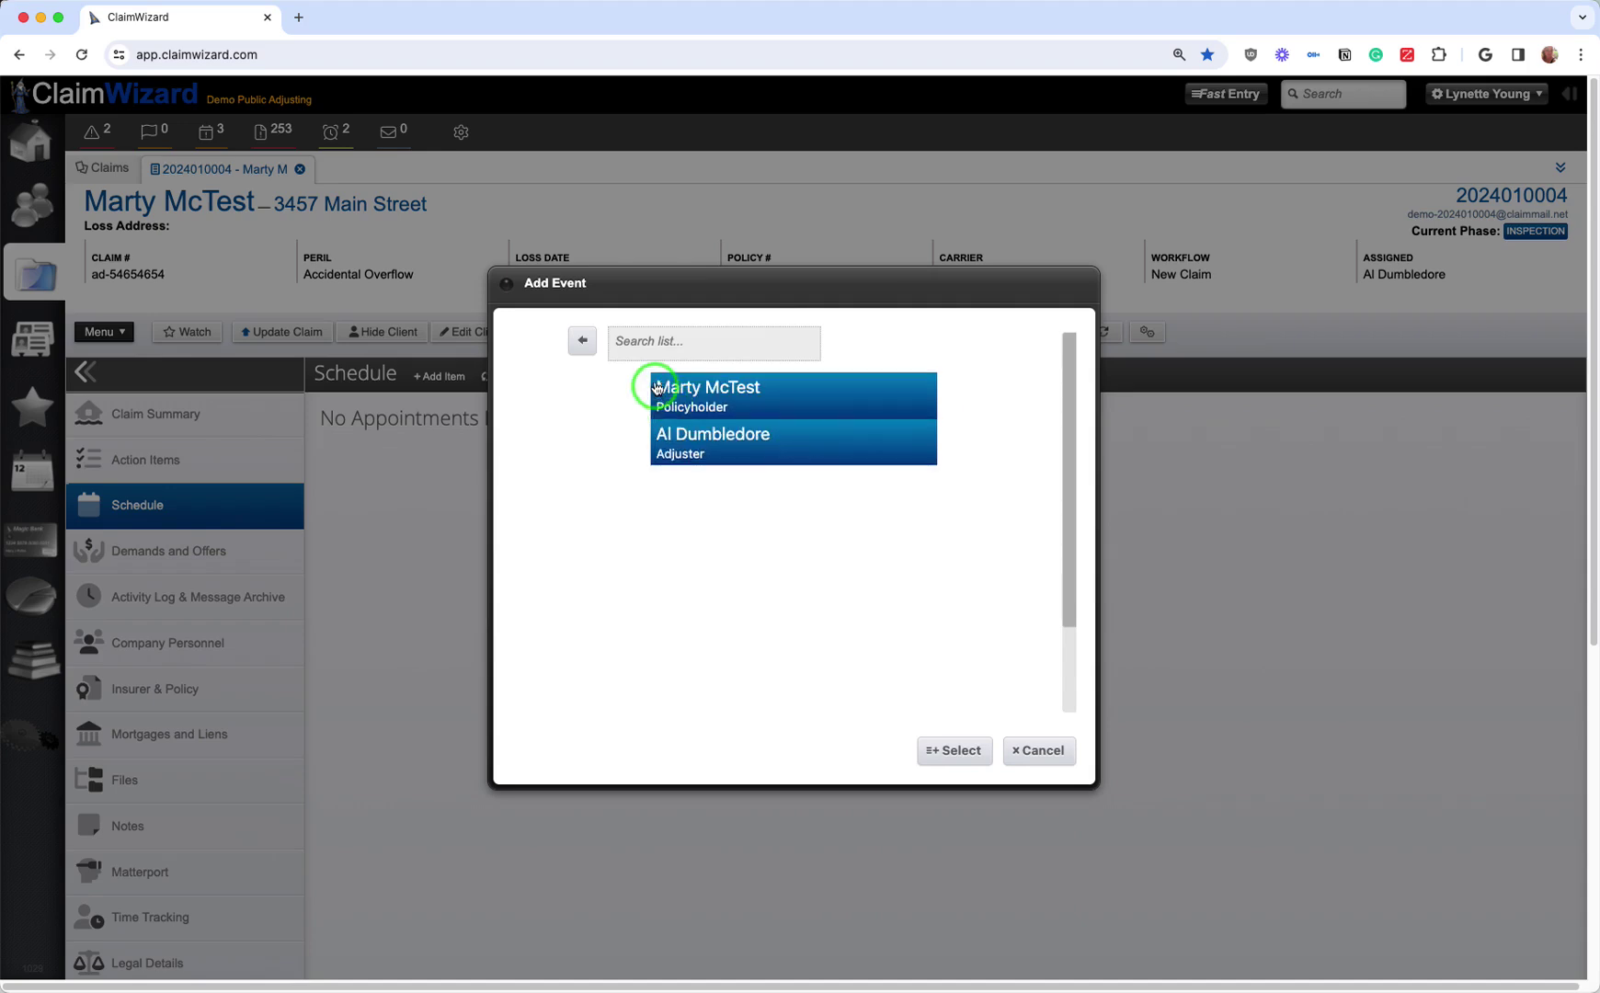
click(583, 341)
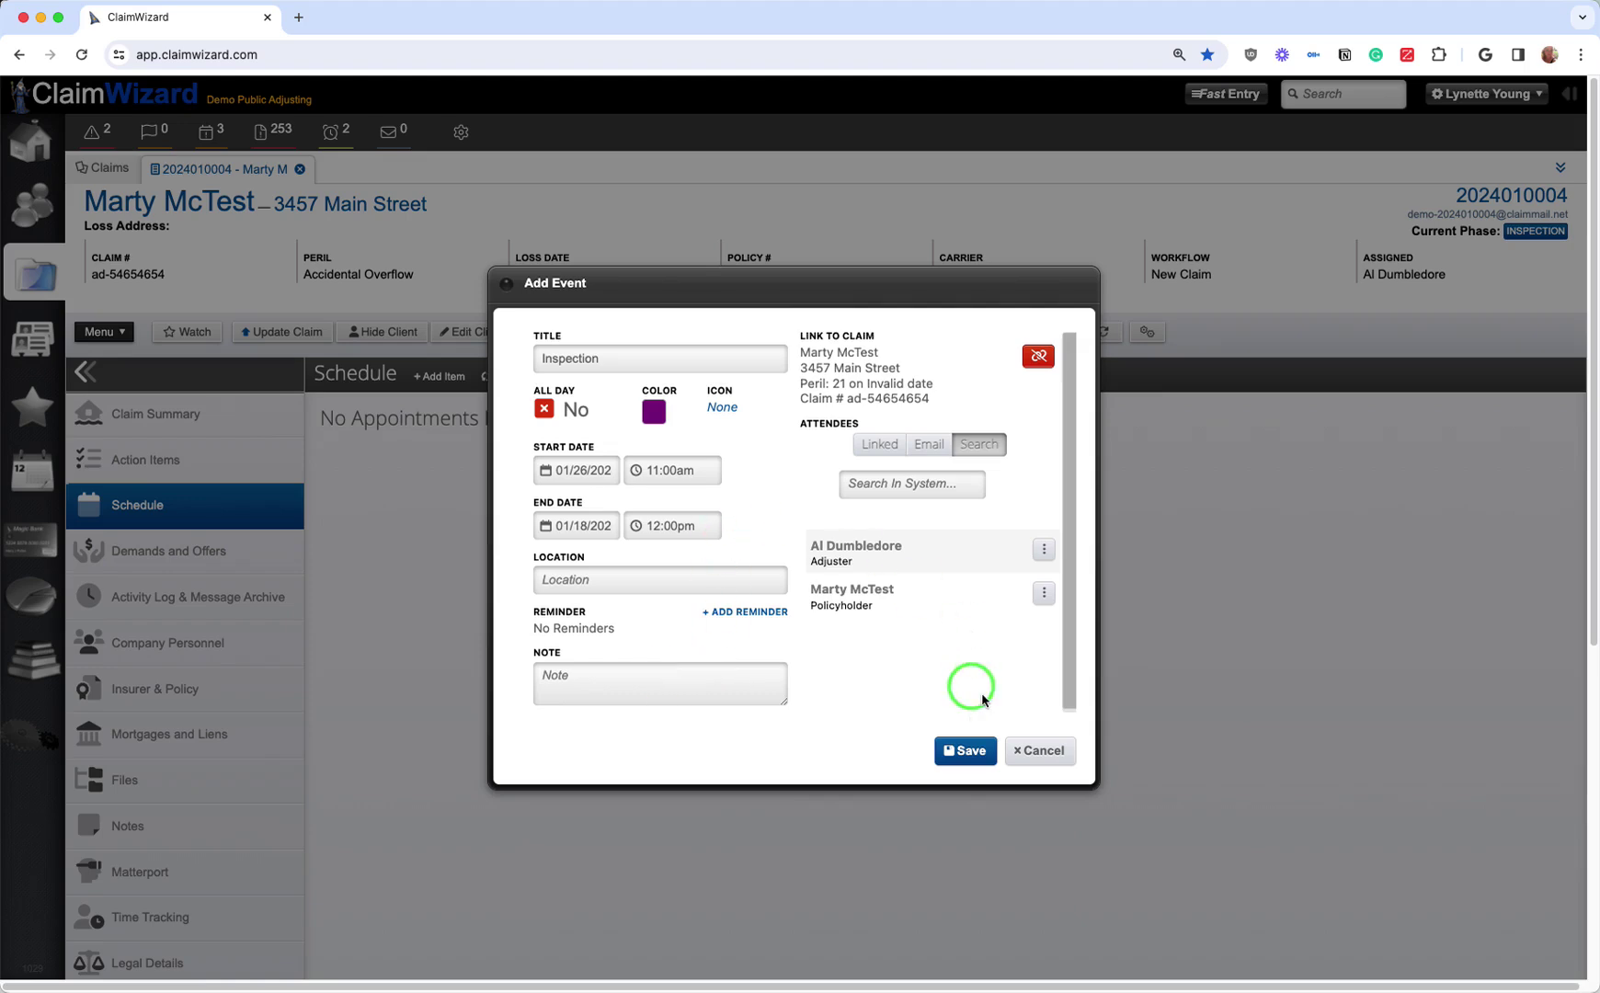
click(973, 754)
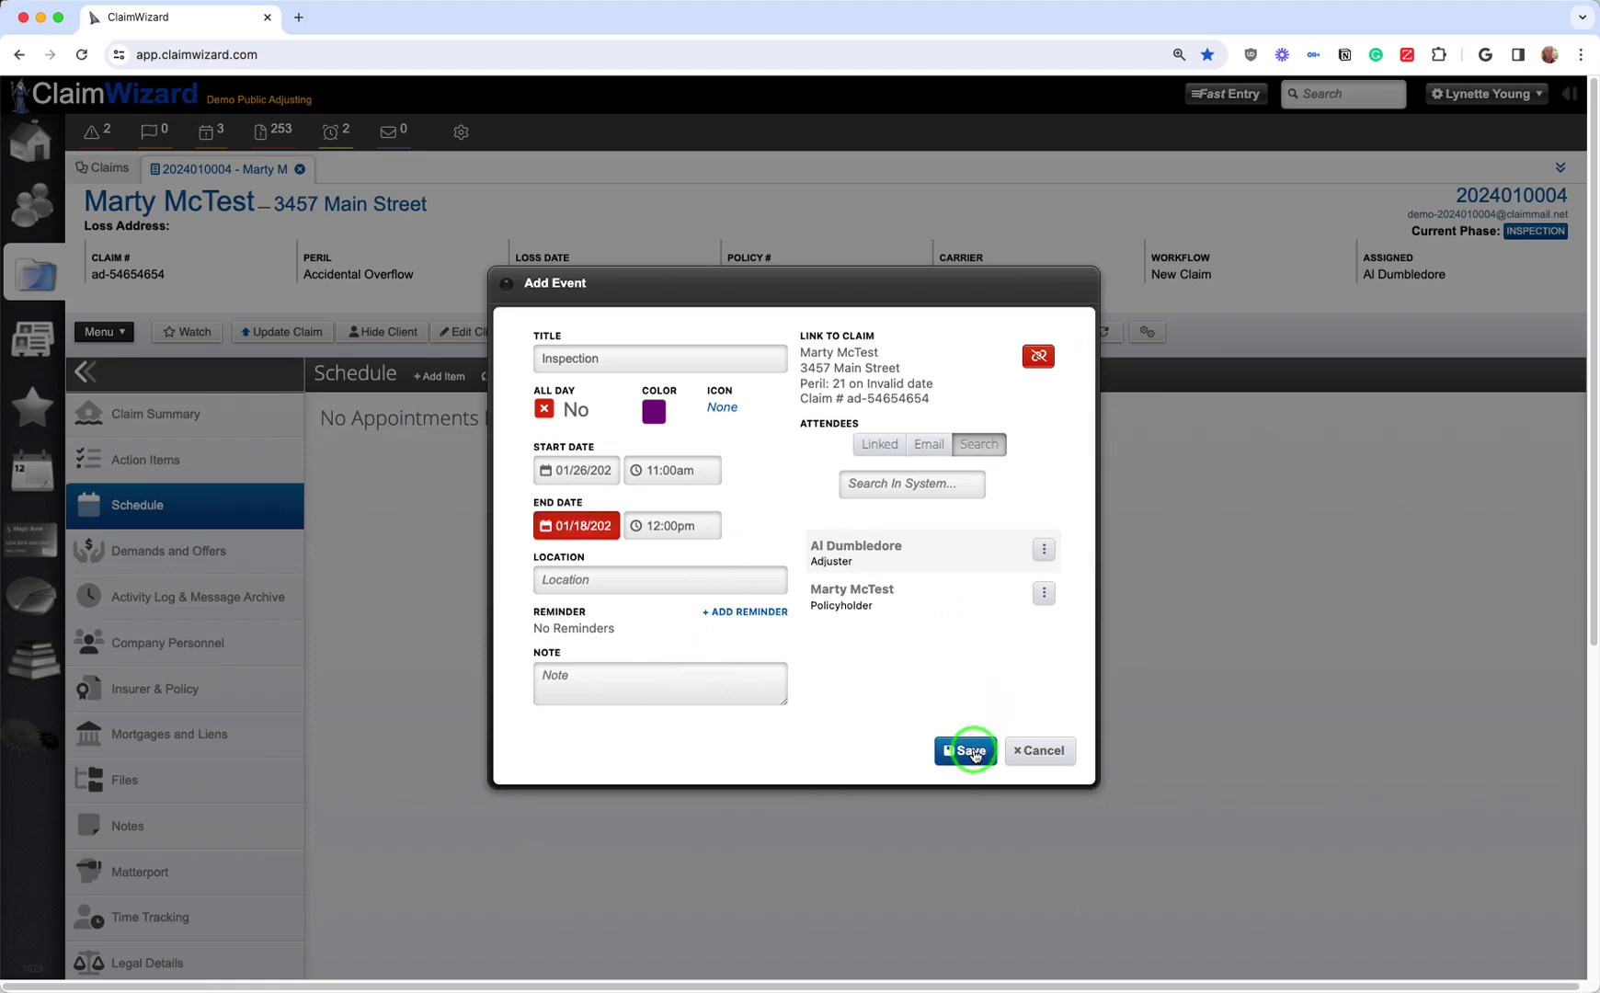
click(561, 526)
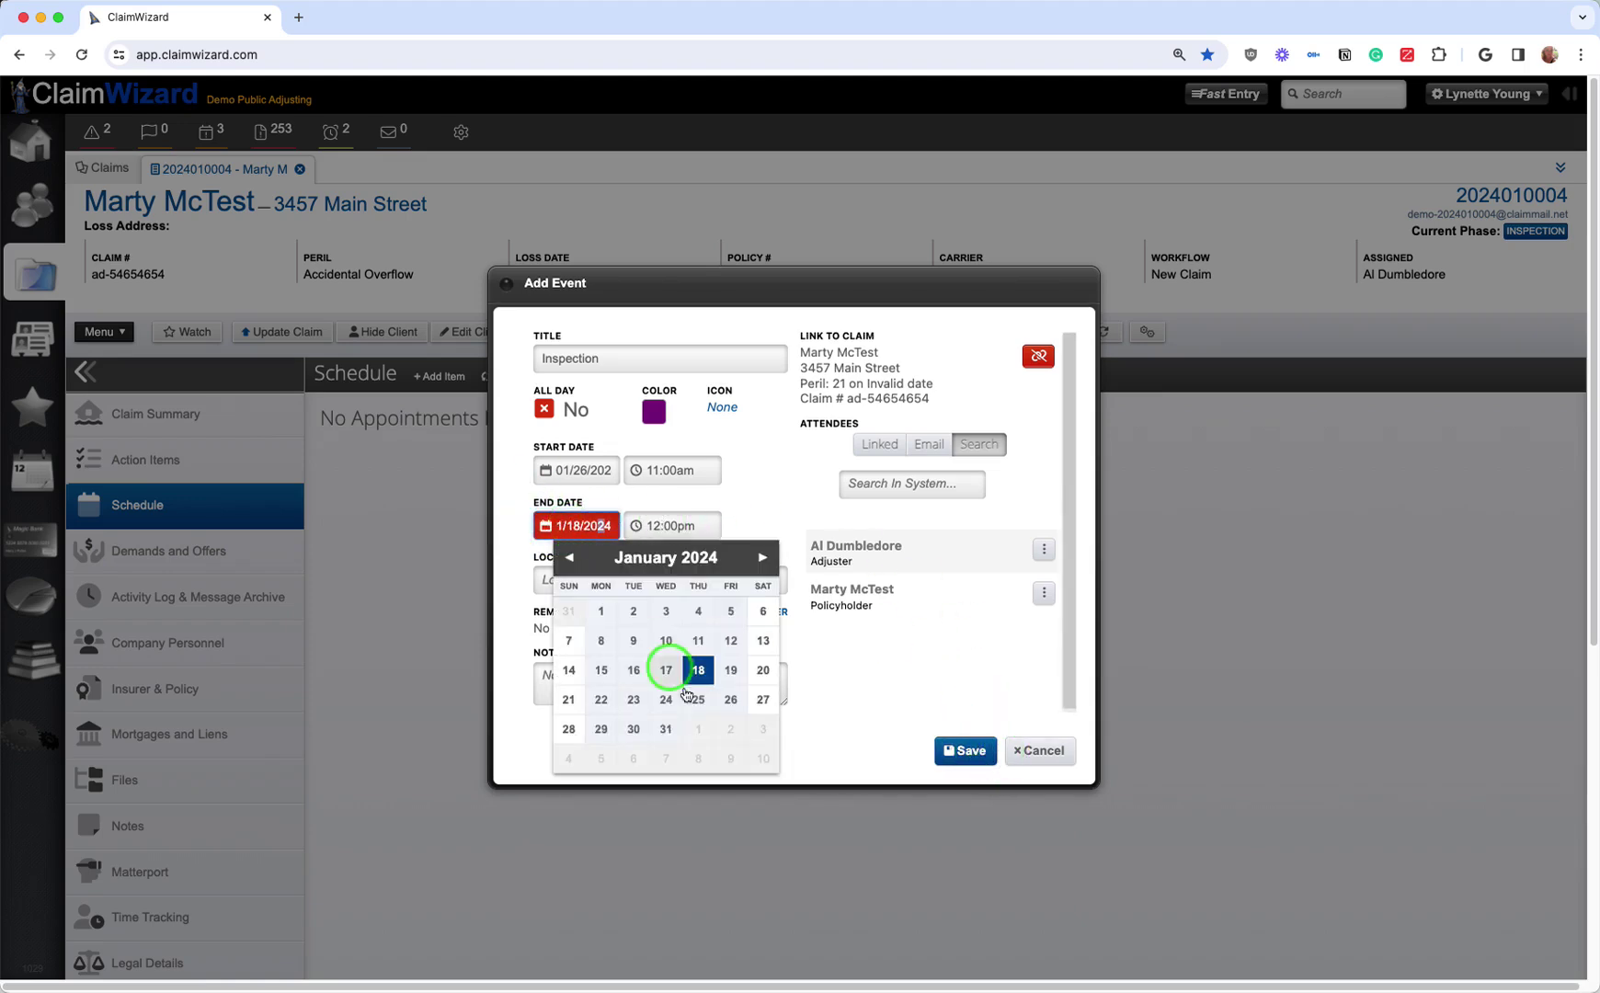
click(731, 699)
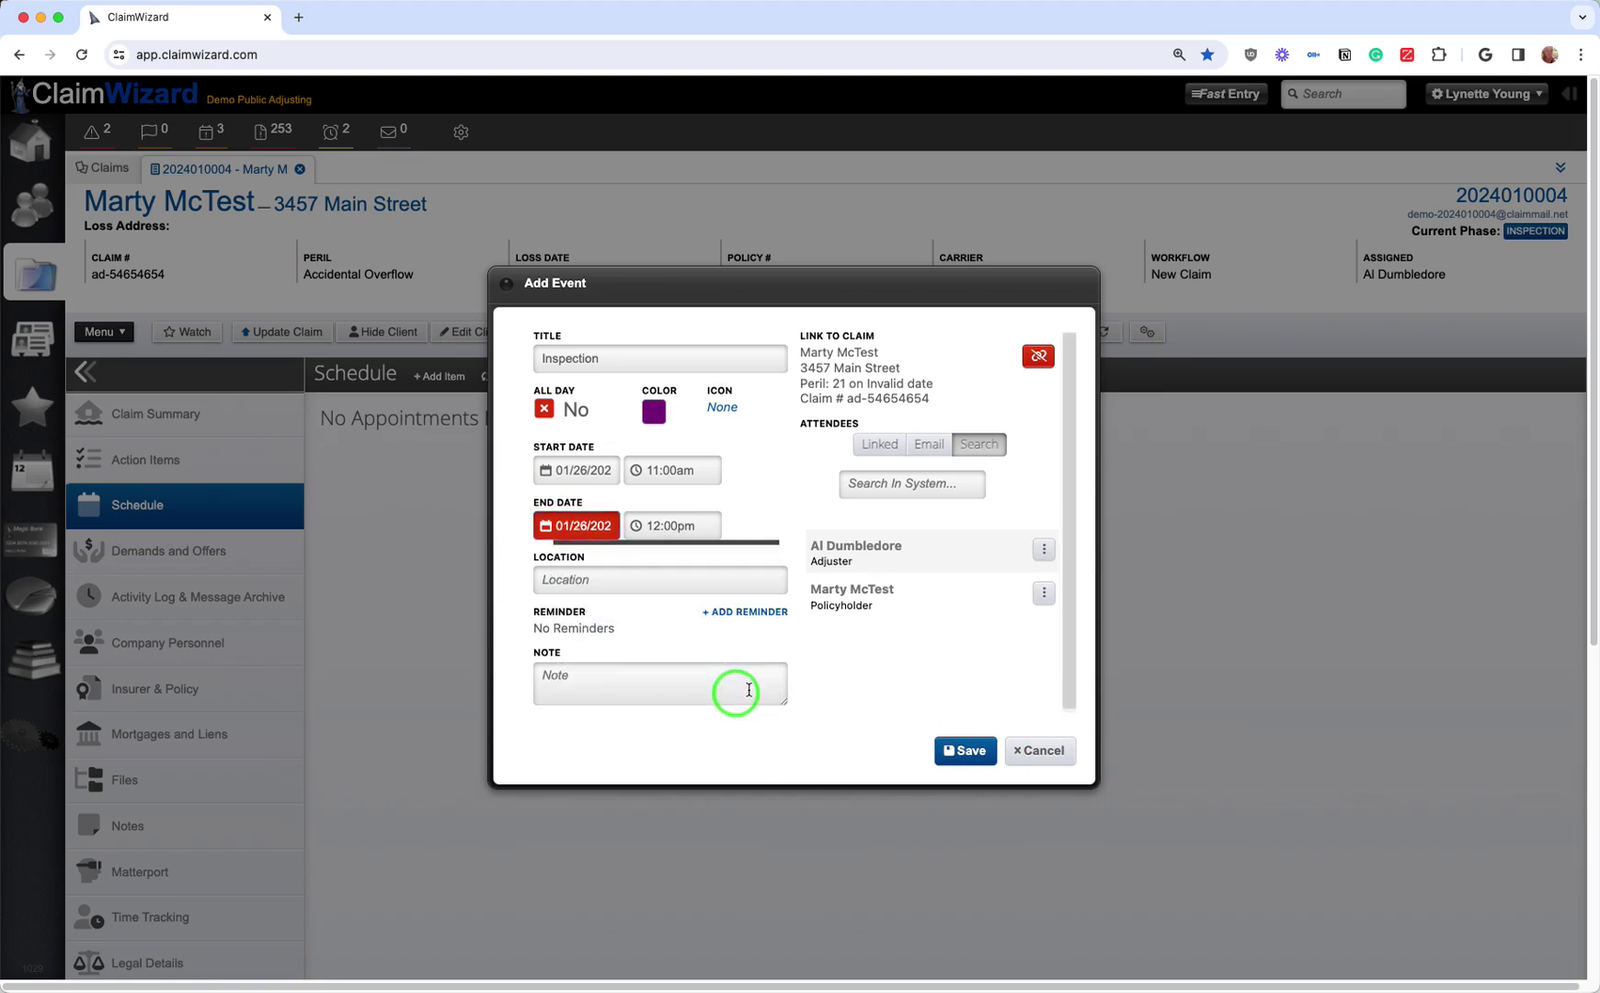
click(966, 752)
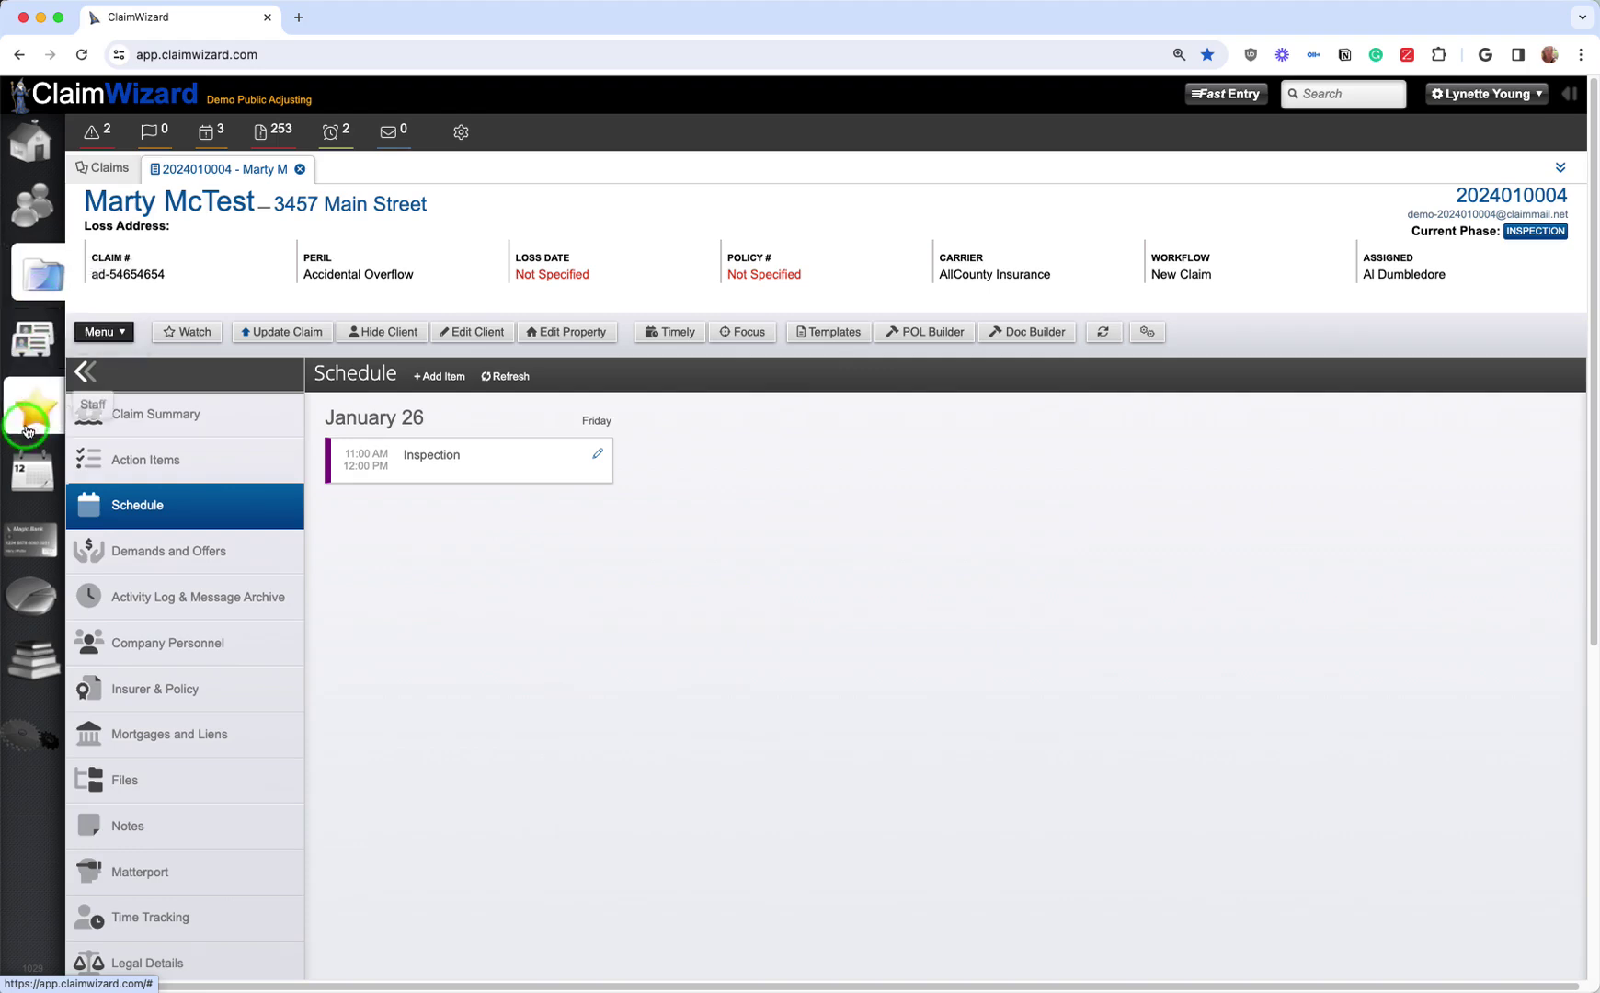
click(34, 472)
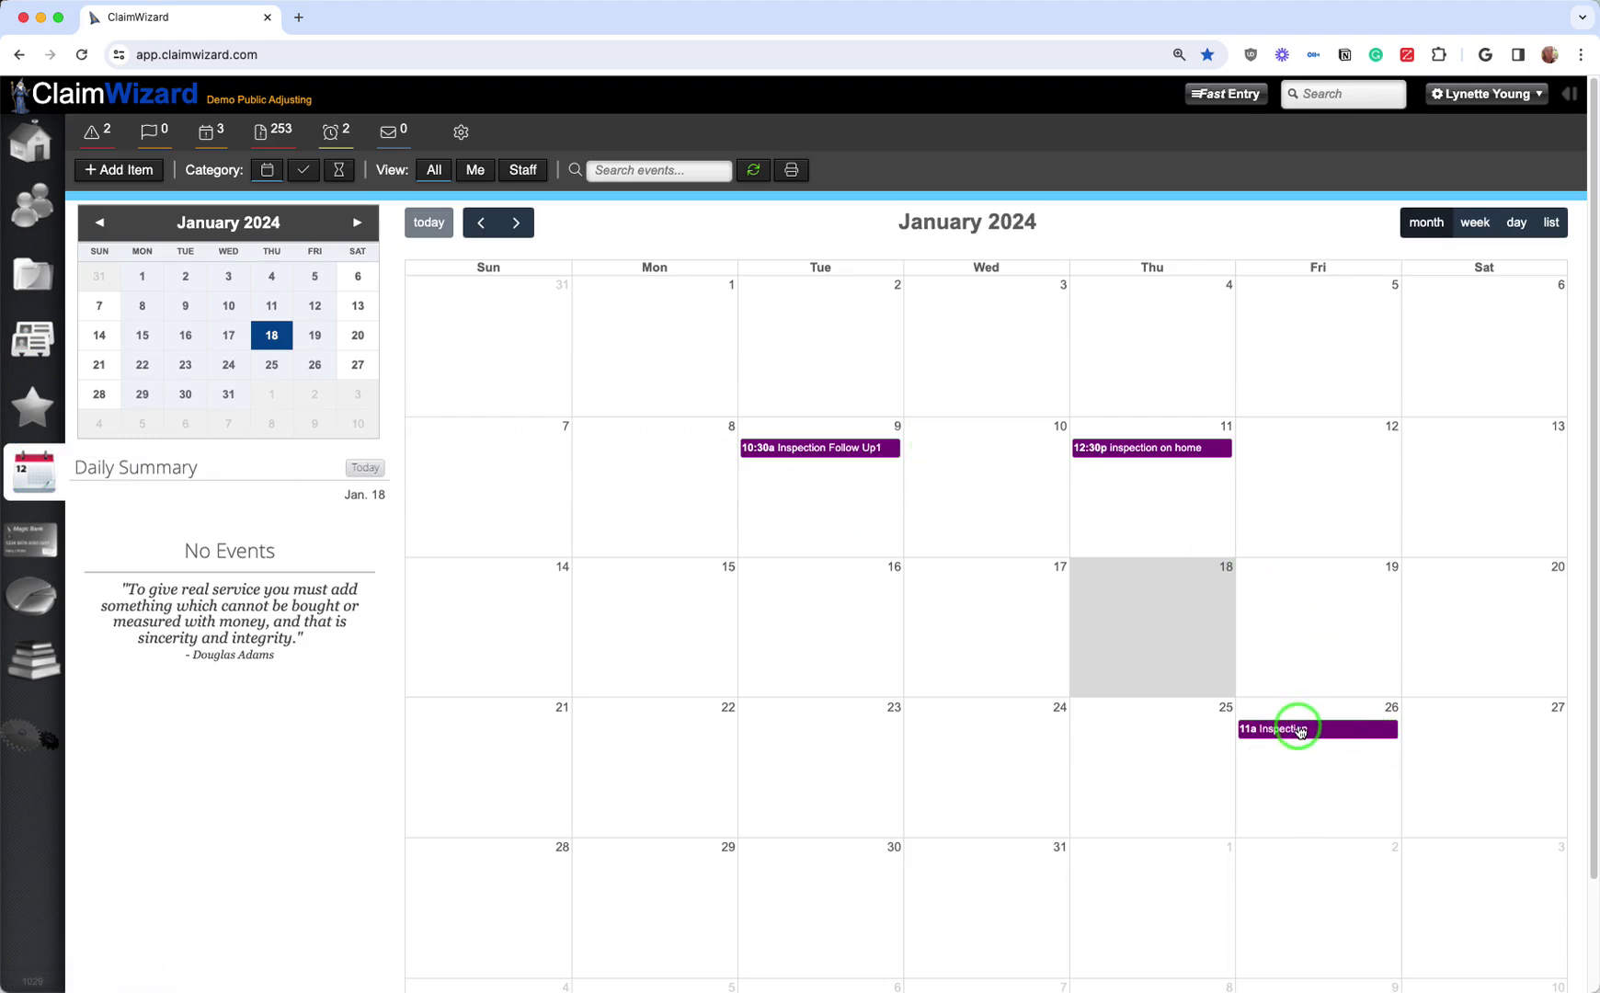
click(1299, 732)
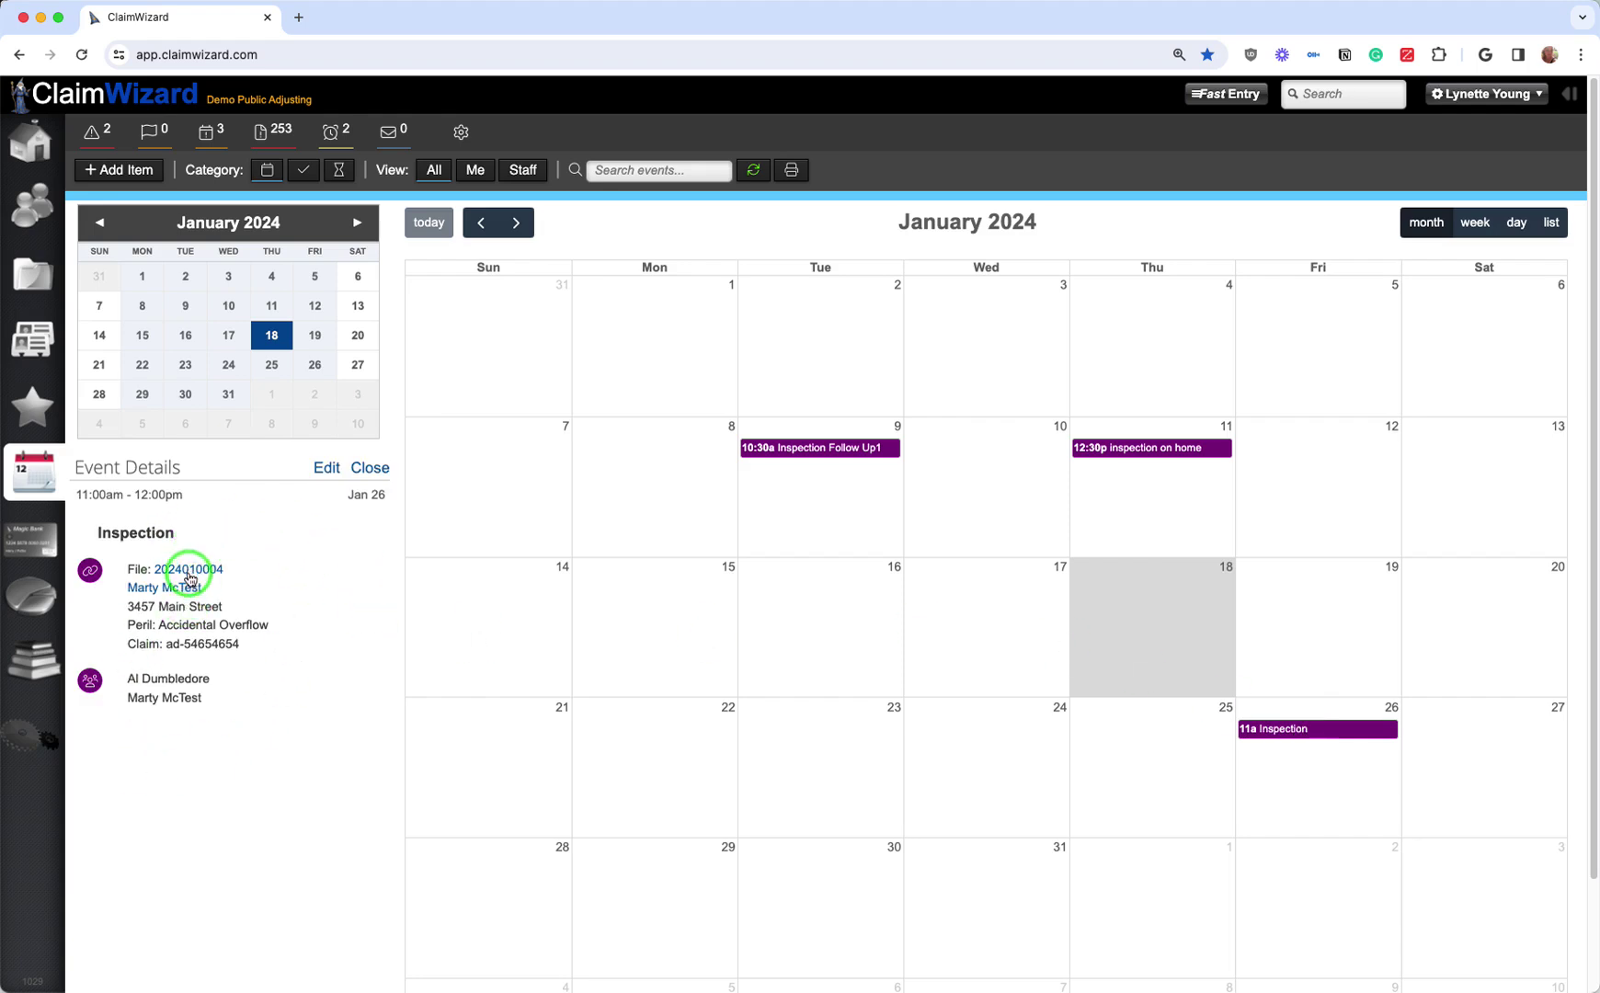
click(189, 575)
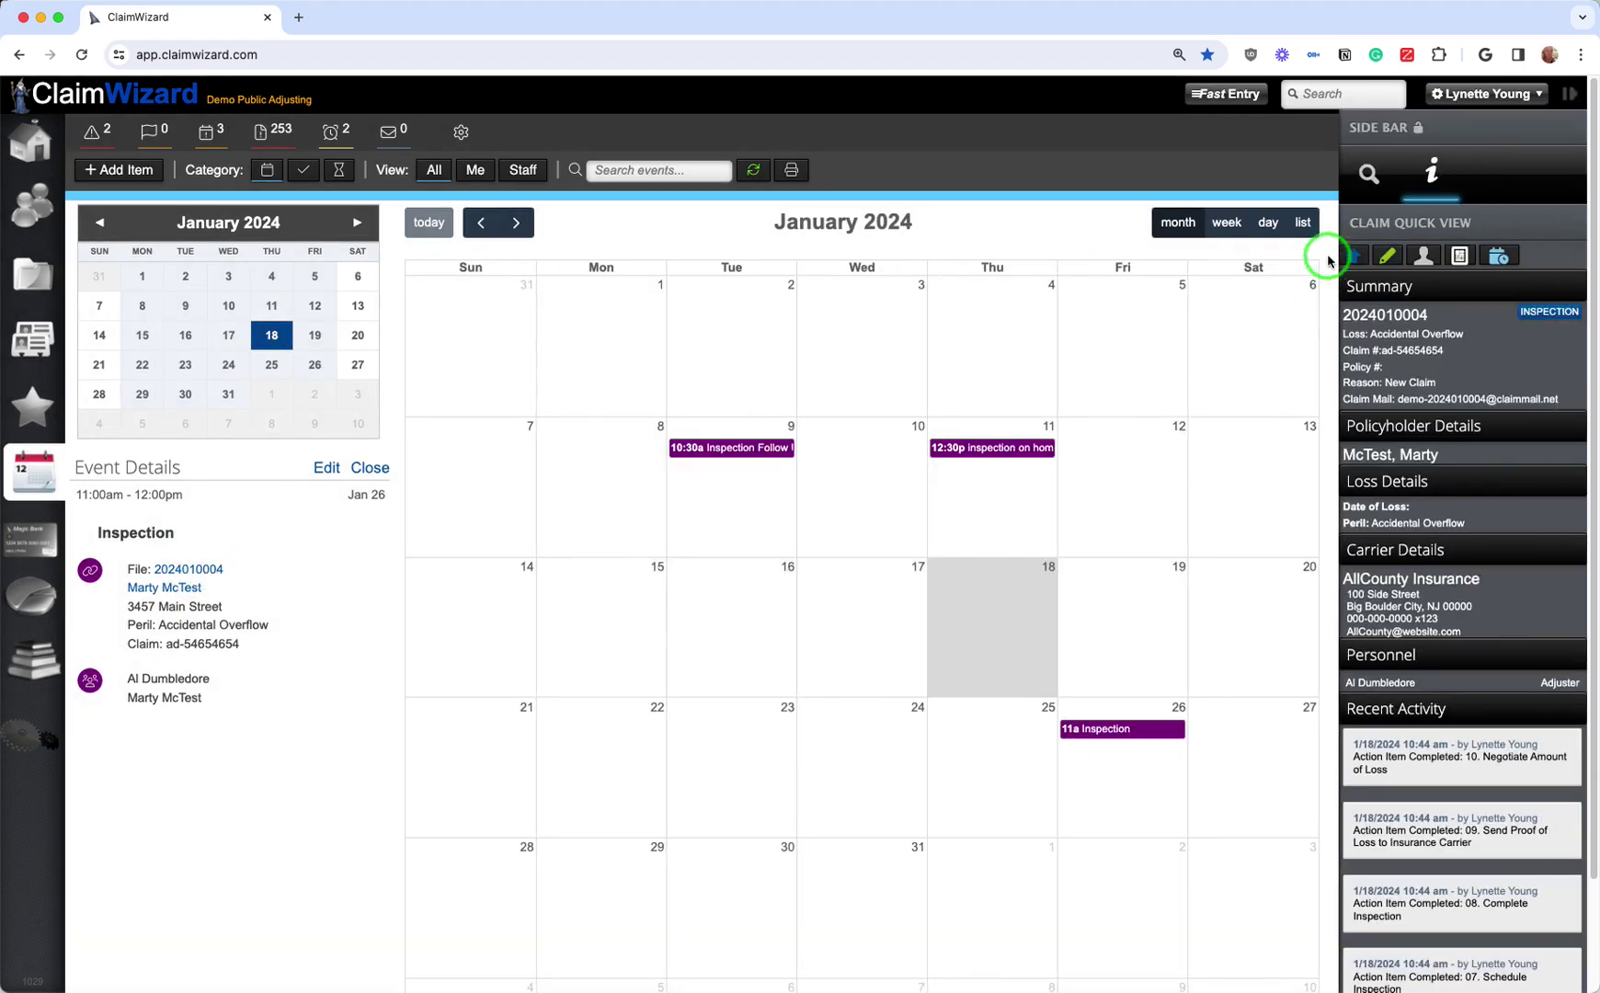
click(1390, 255)
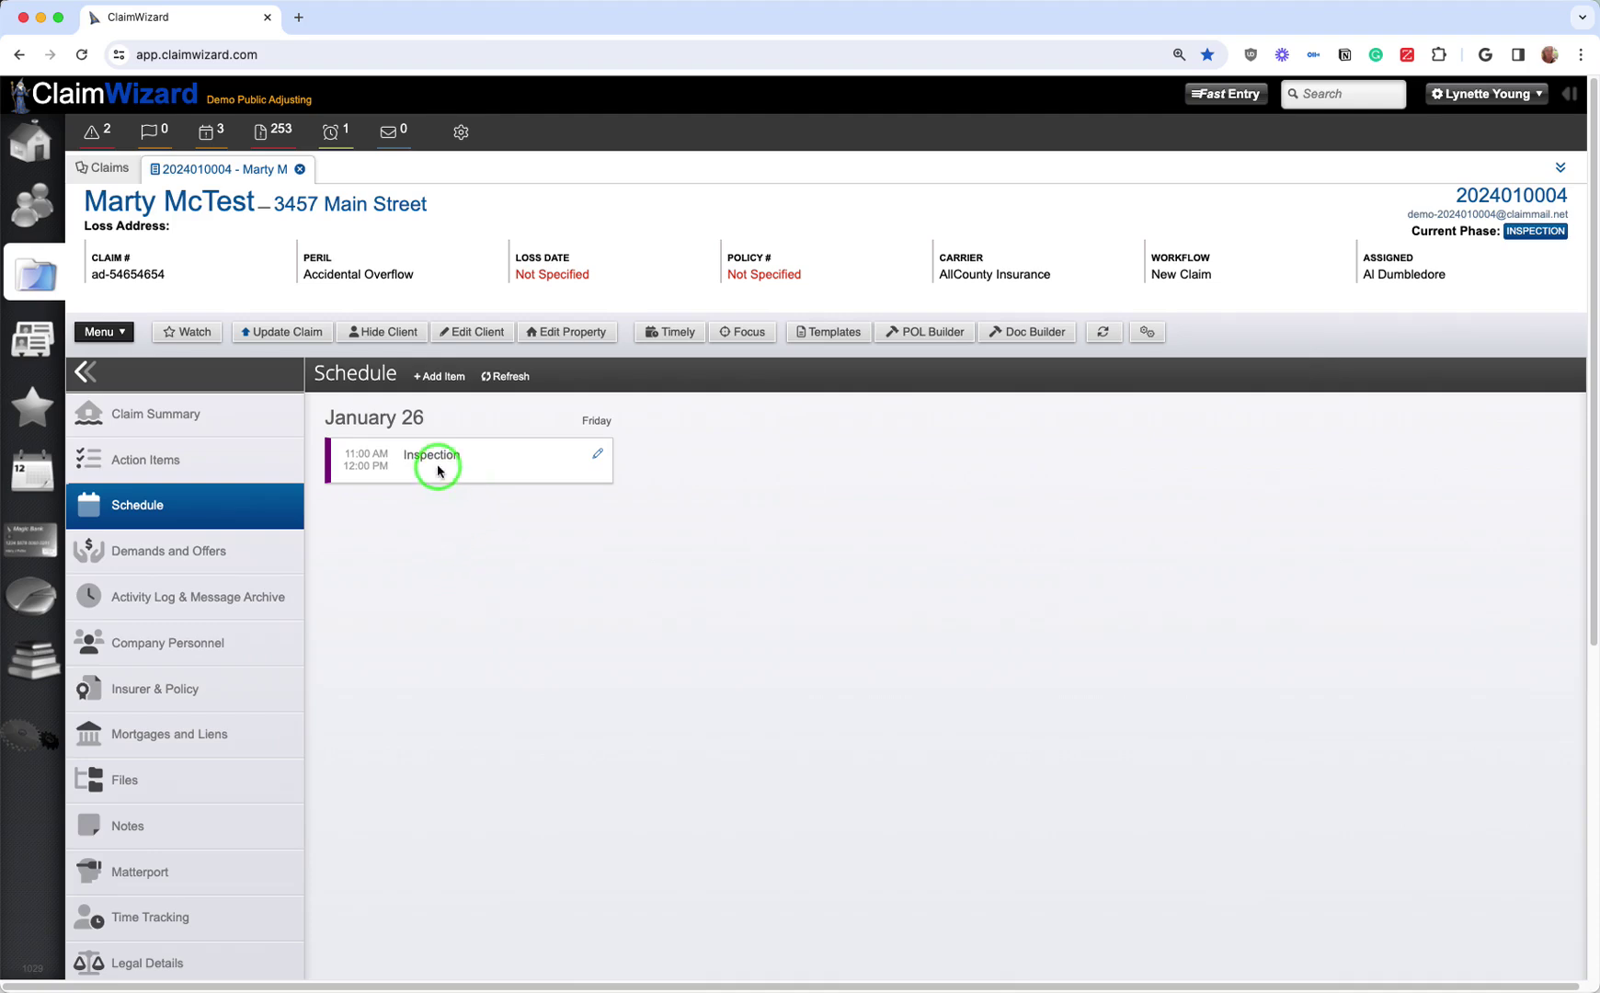
Step: Rename the inspection to 'Inspection. -NO SHOW' and move it to January 2, 11:00 AM–12:00 PM
click(597, 455)
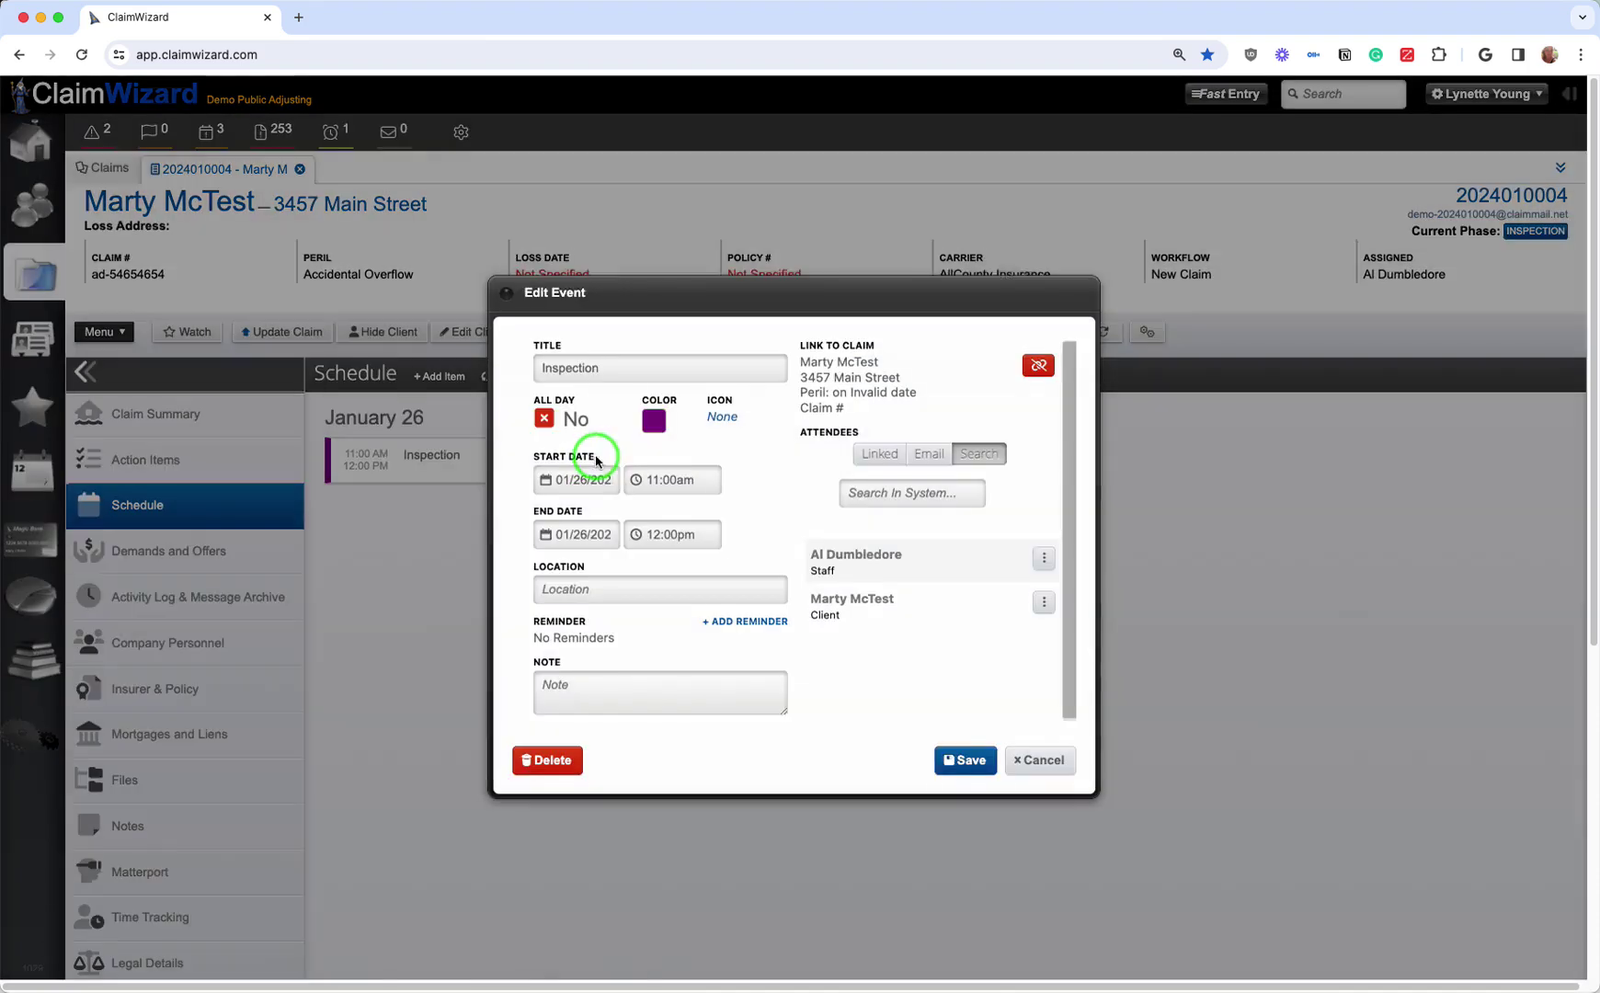
click(649, 356)
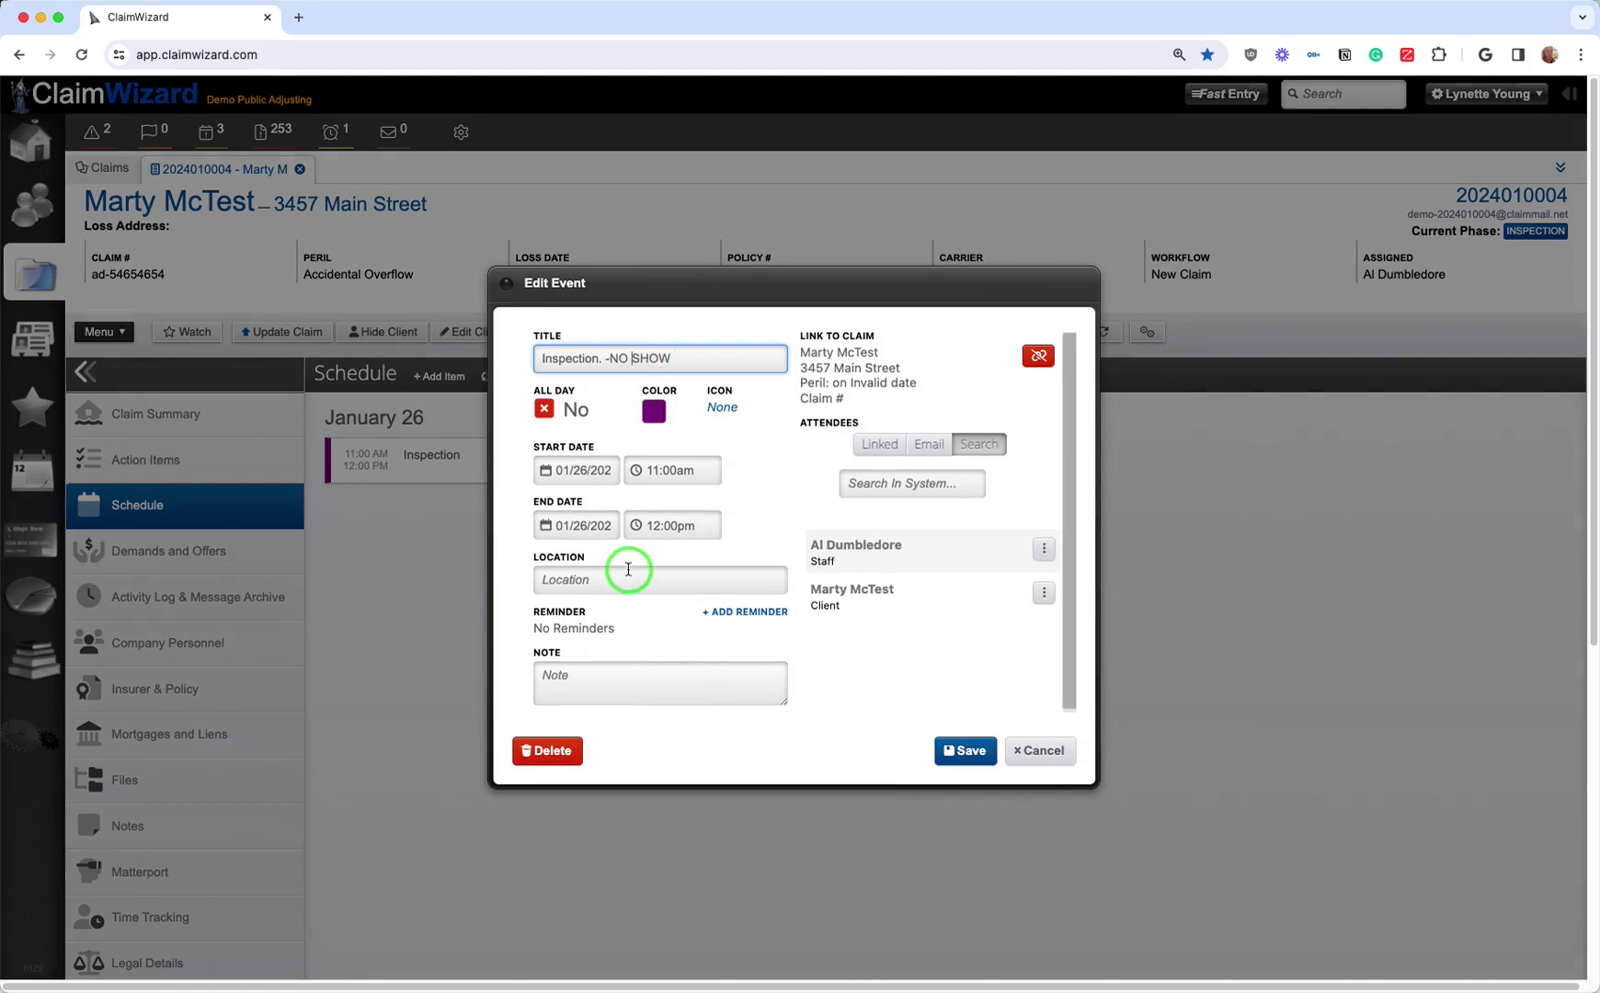
click(567, 470)
click(633, 558)
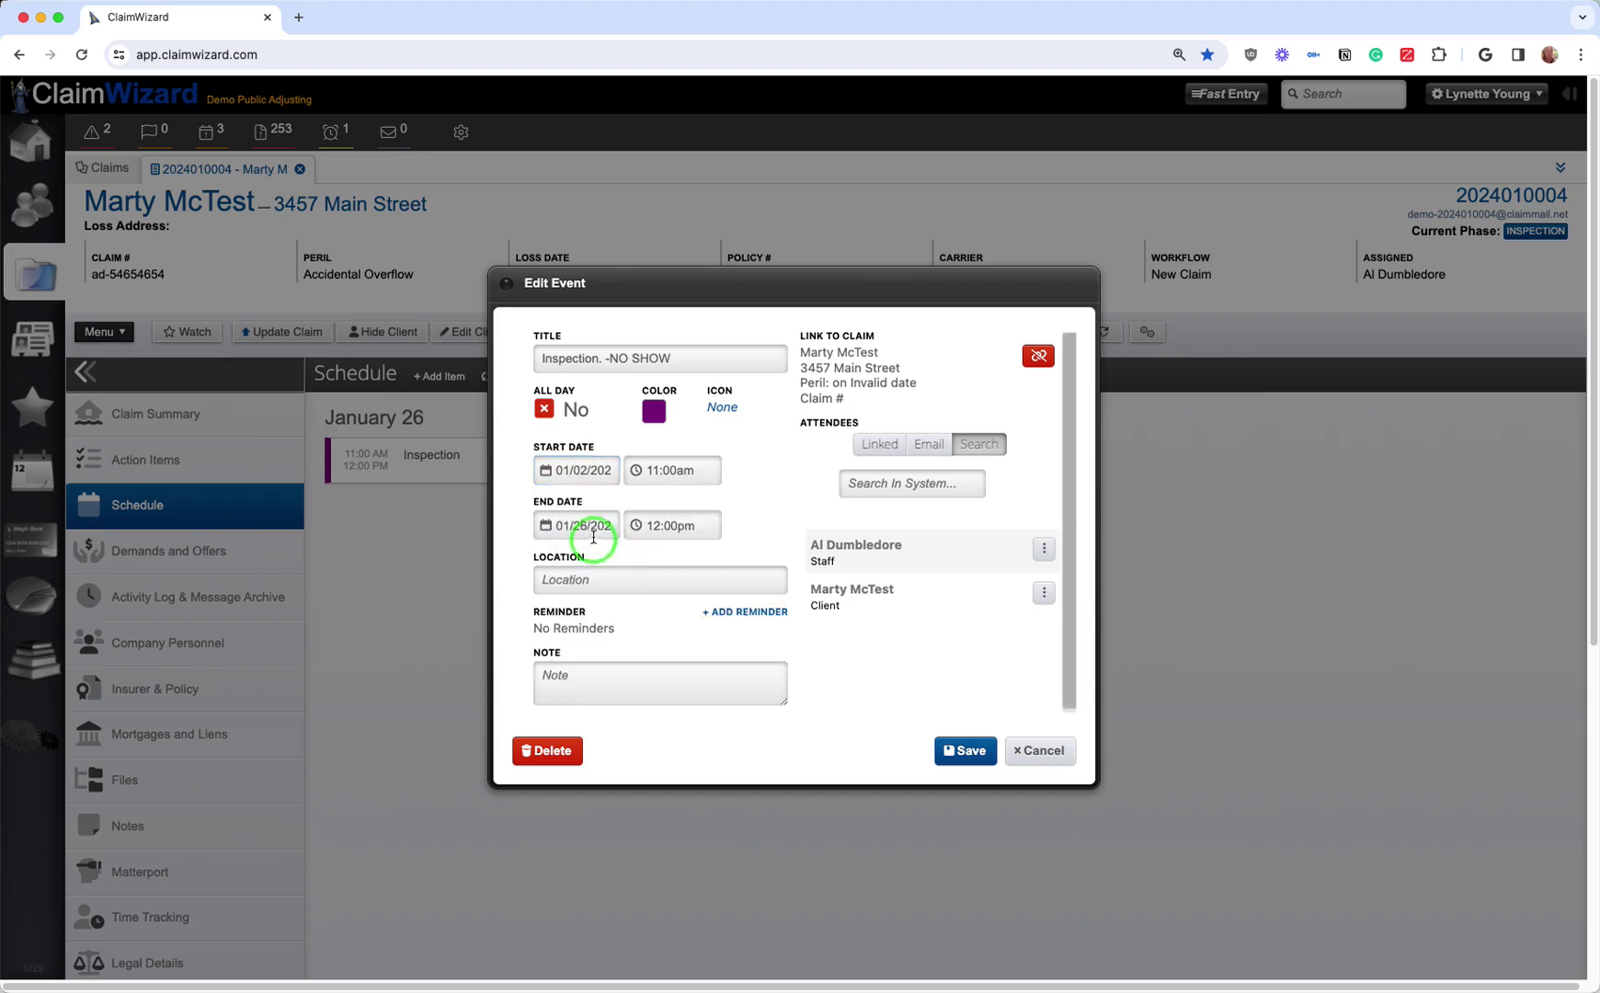
click(587, 526)
click(628, 614)
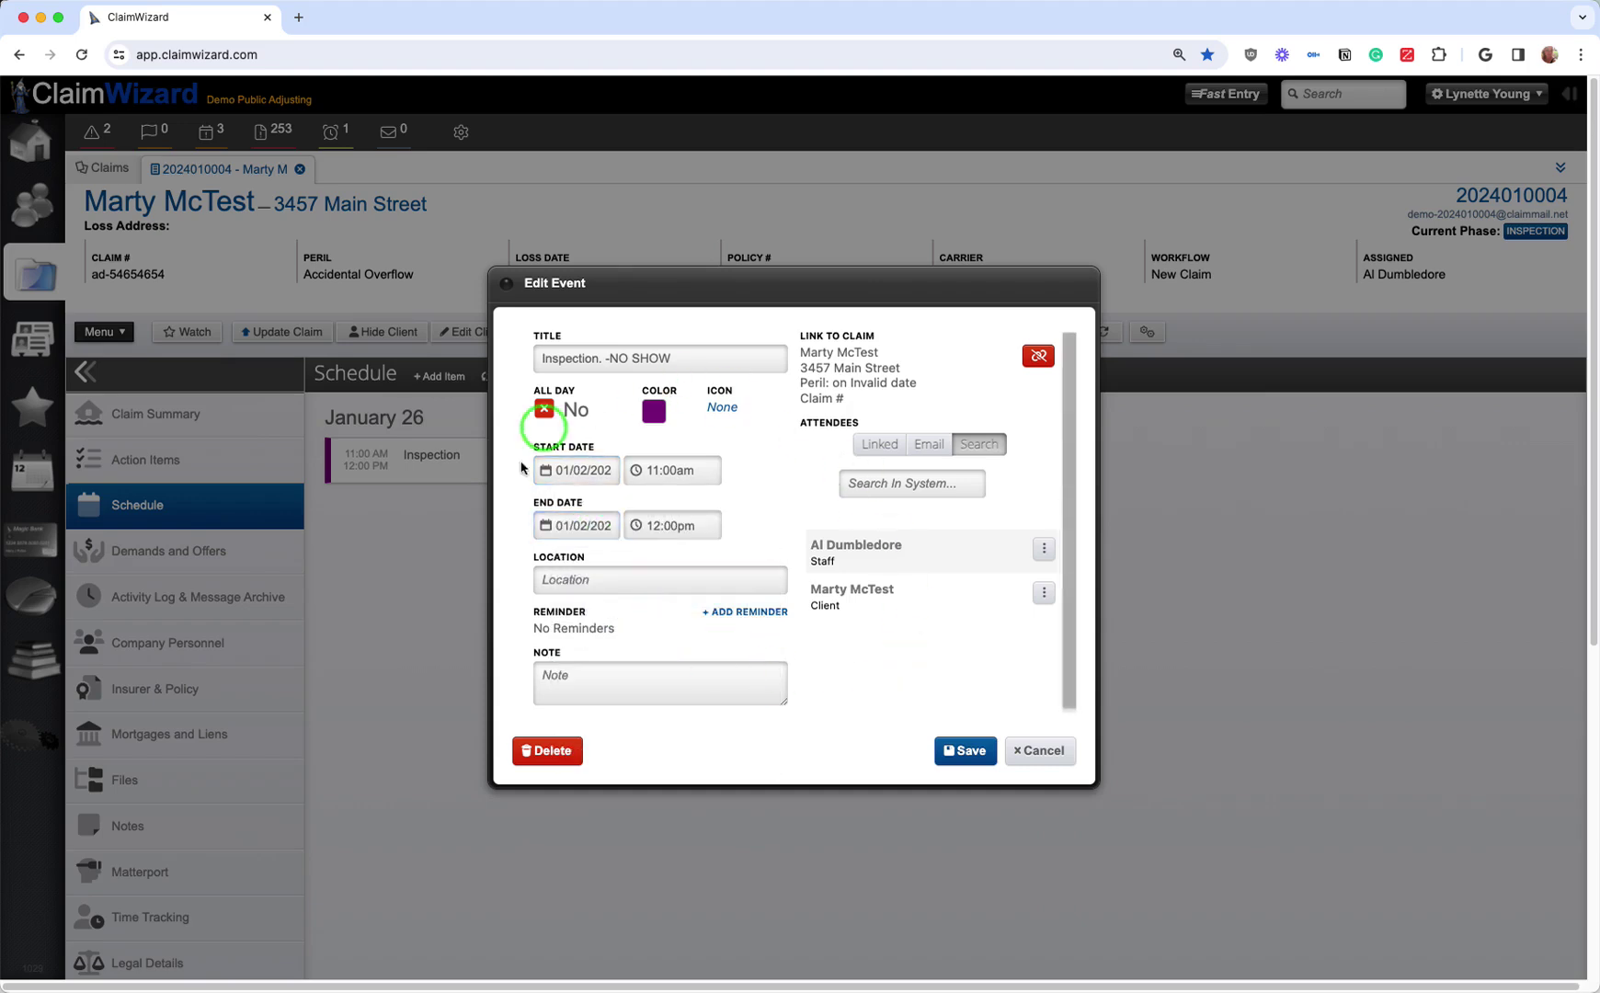
click(965, 751)
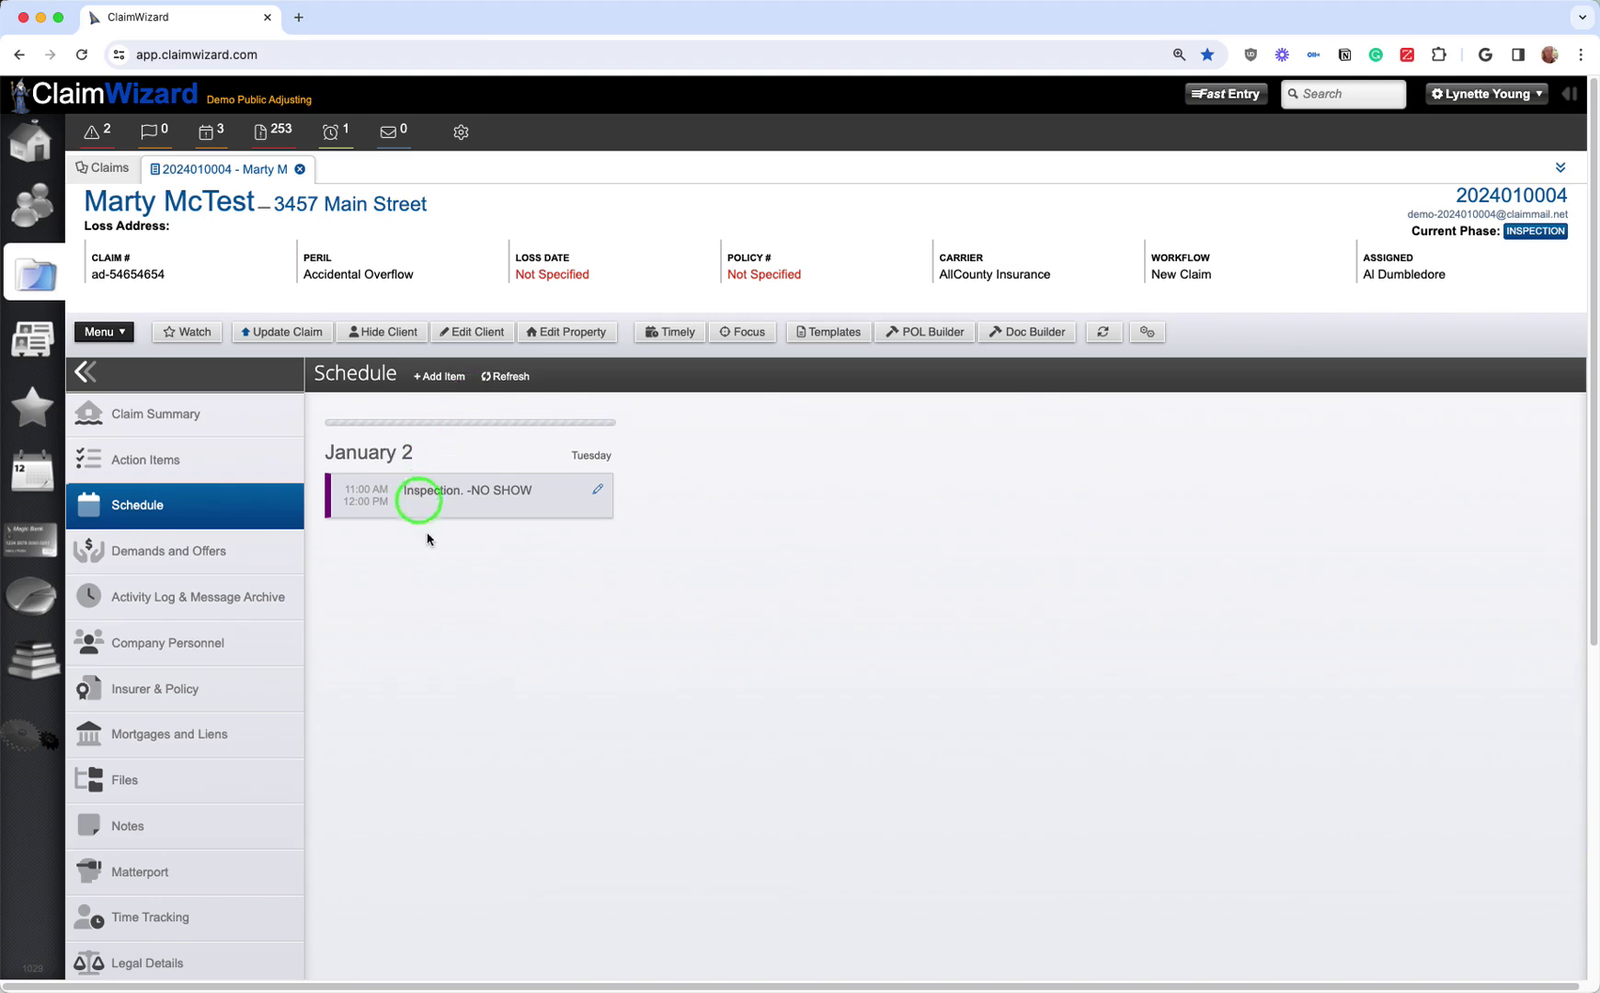
right_click(340, 423)
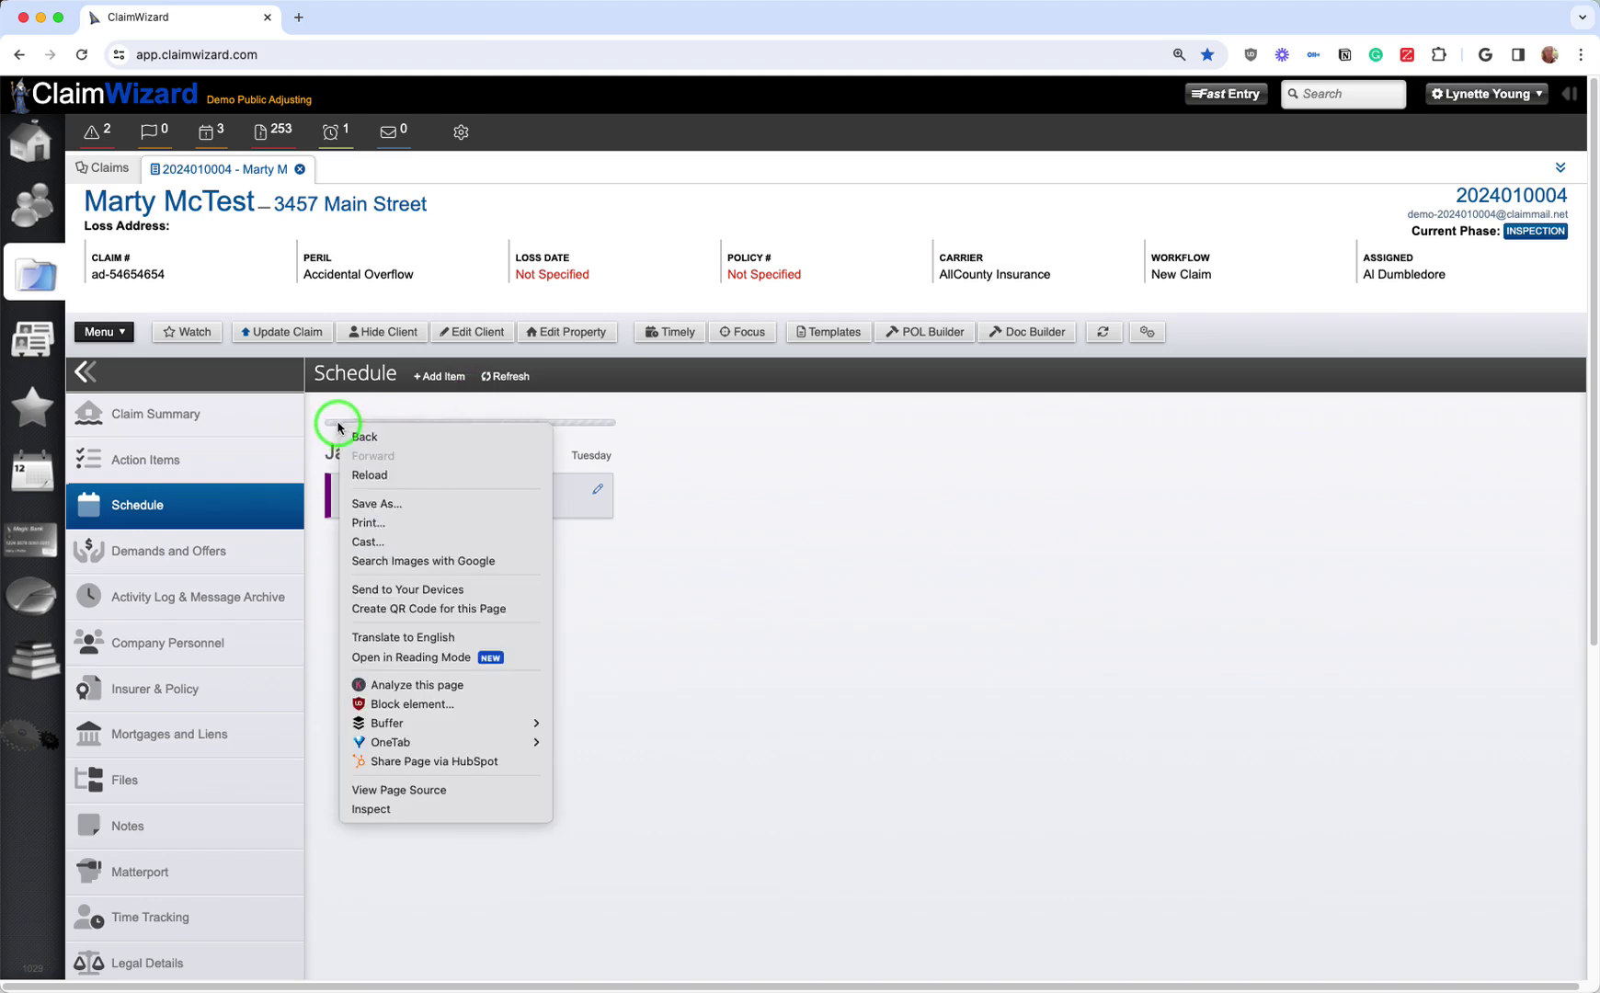
click(662, 442)
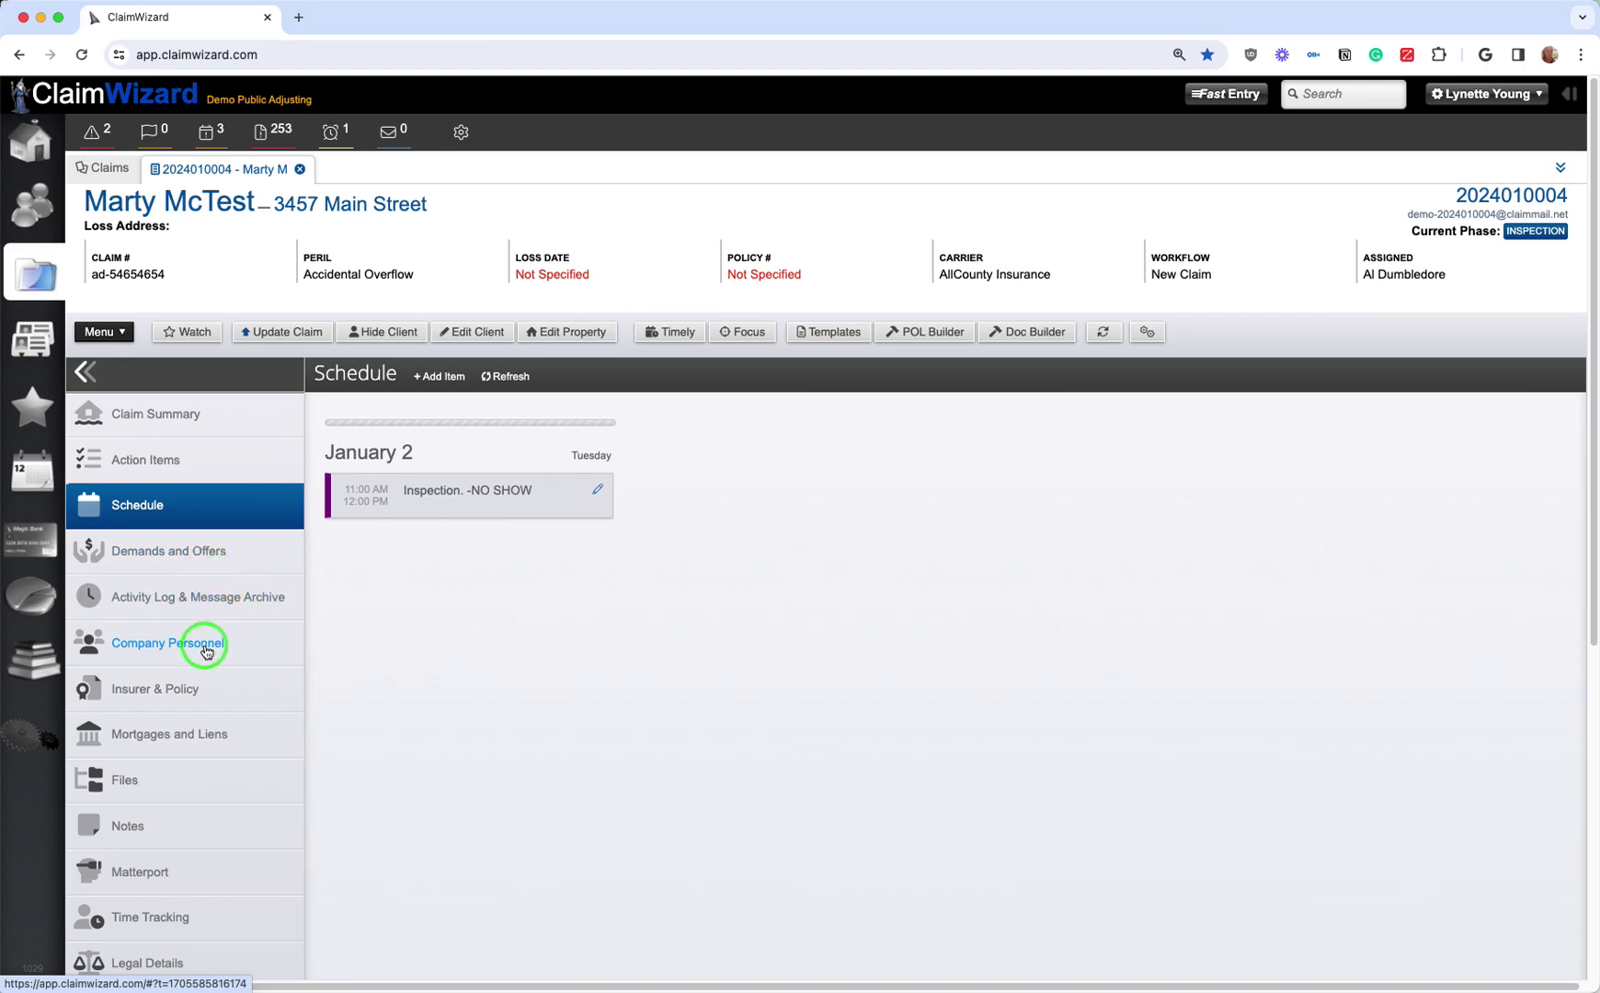
Step: Set the claim's policy category to Residential and policy type to HO-5: Comprehensive Form
click(192, 685)
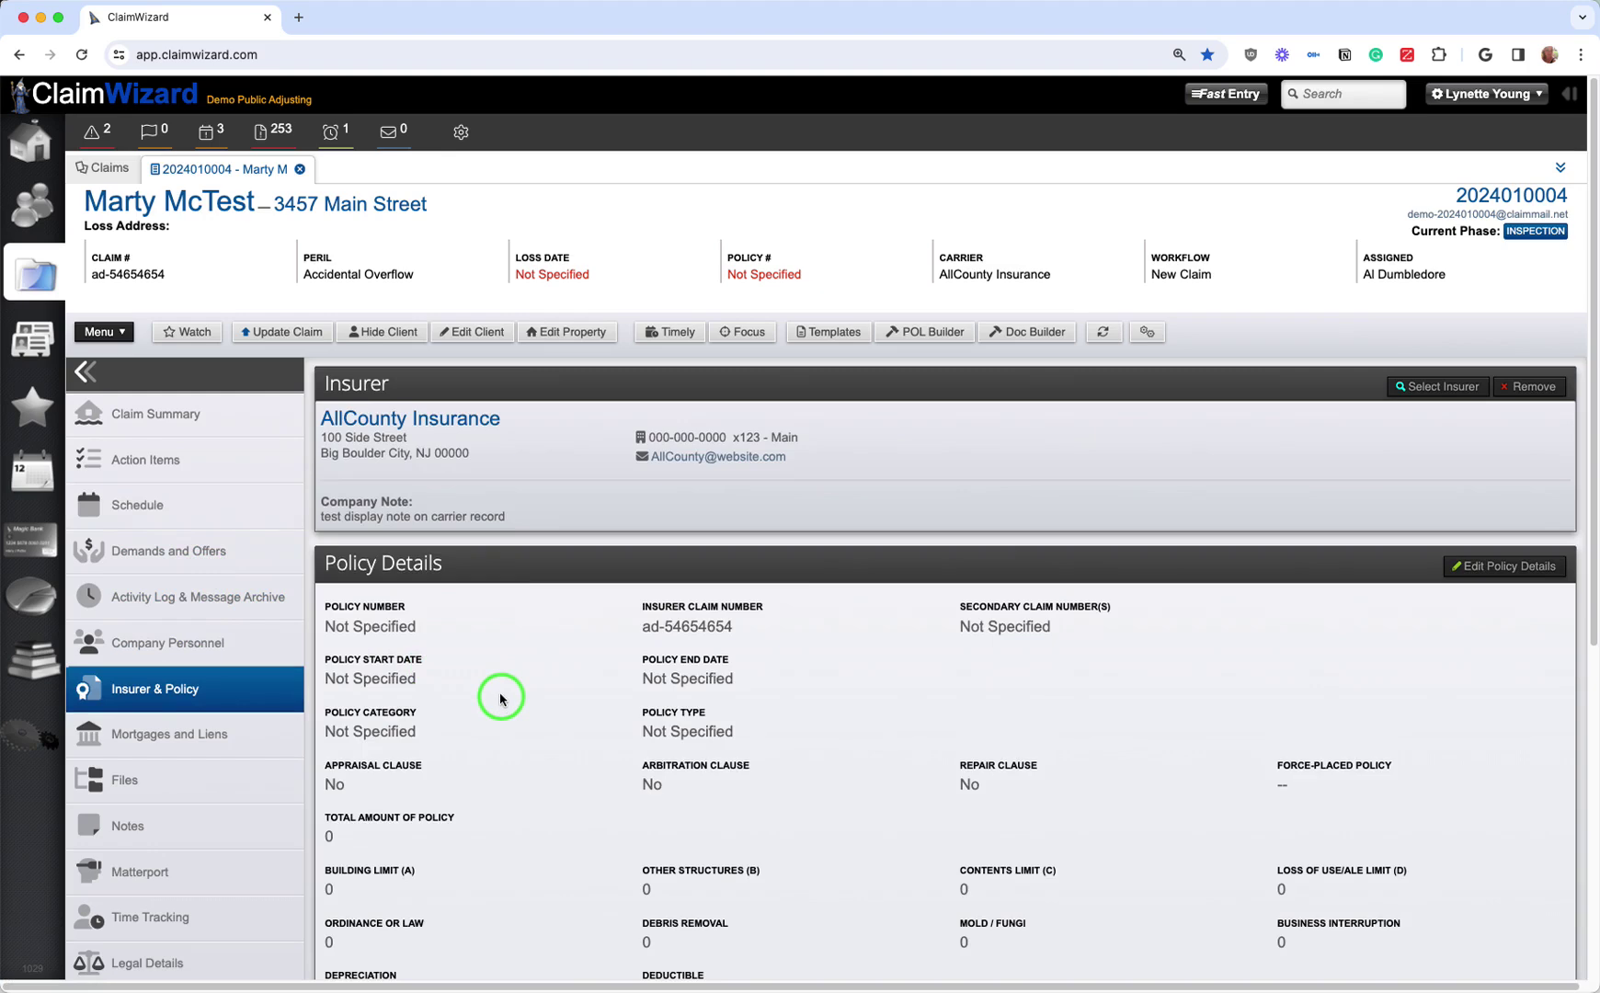
scroll(500, 704, down, 3)
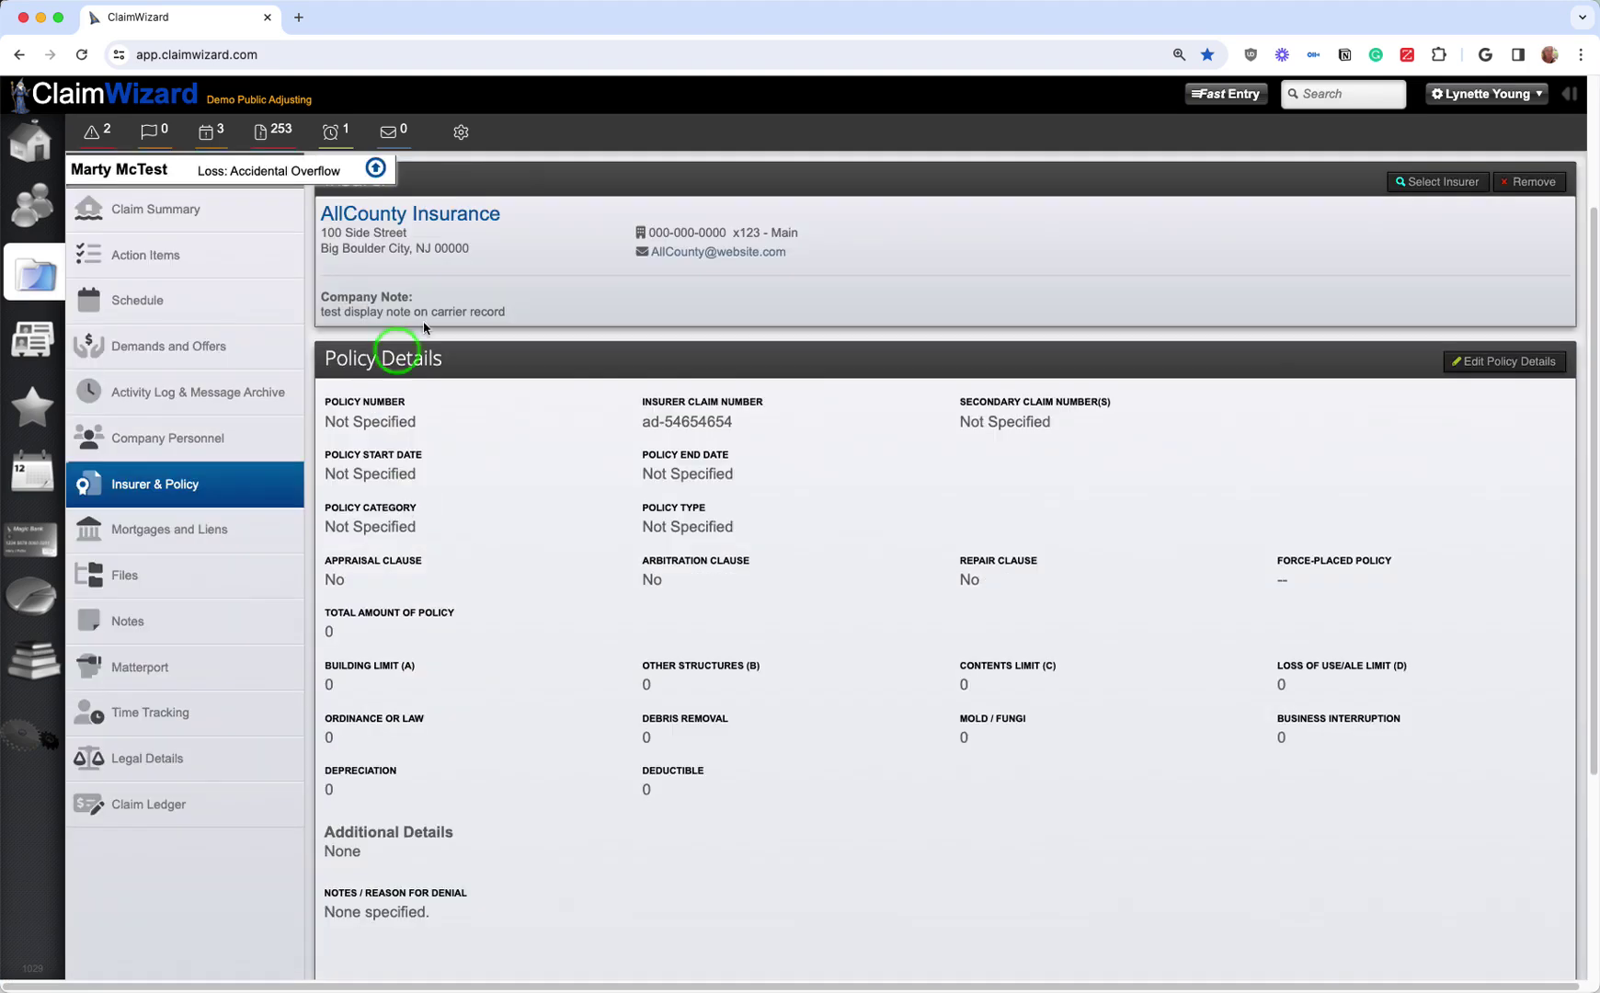
click(1525, 358)
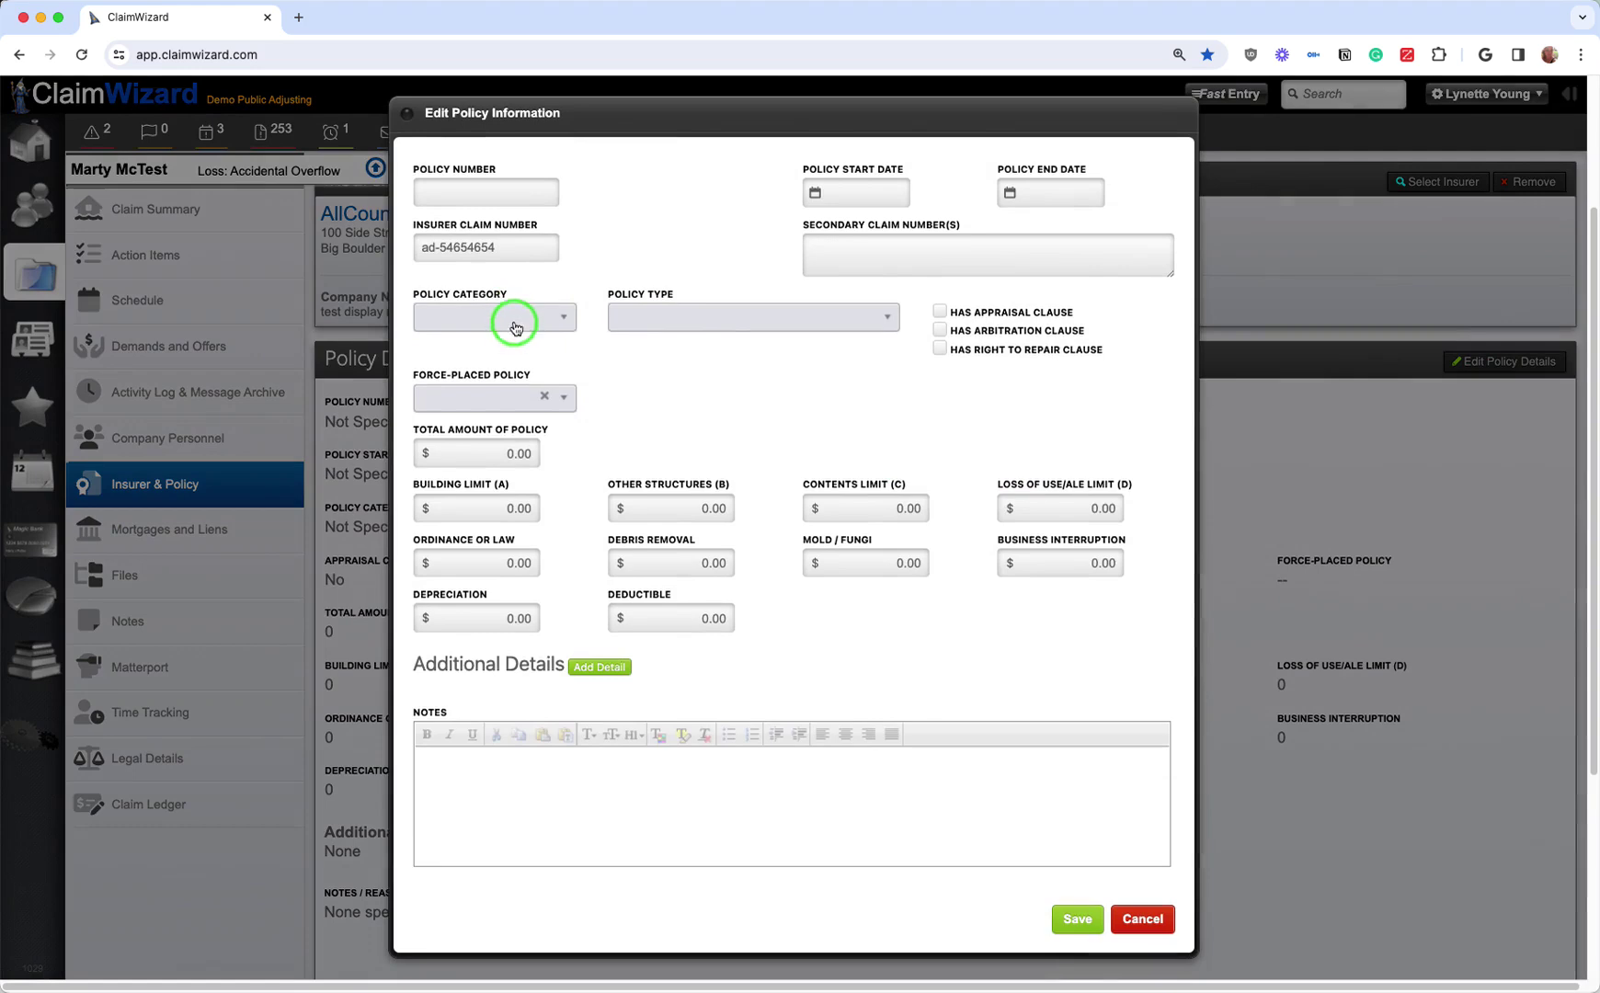
click(515, 328)
click(514, 437)
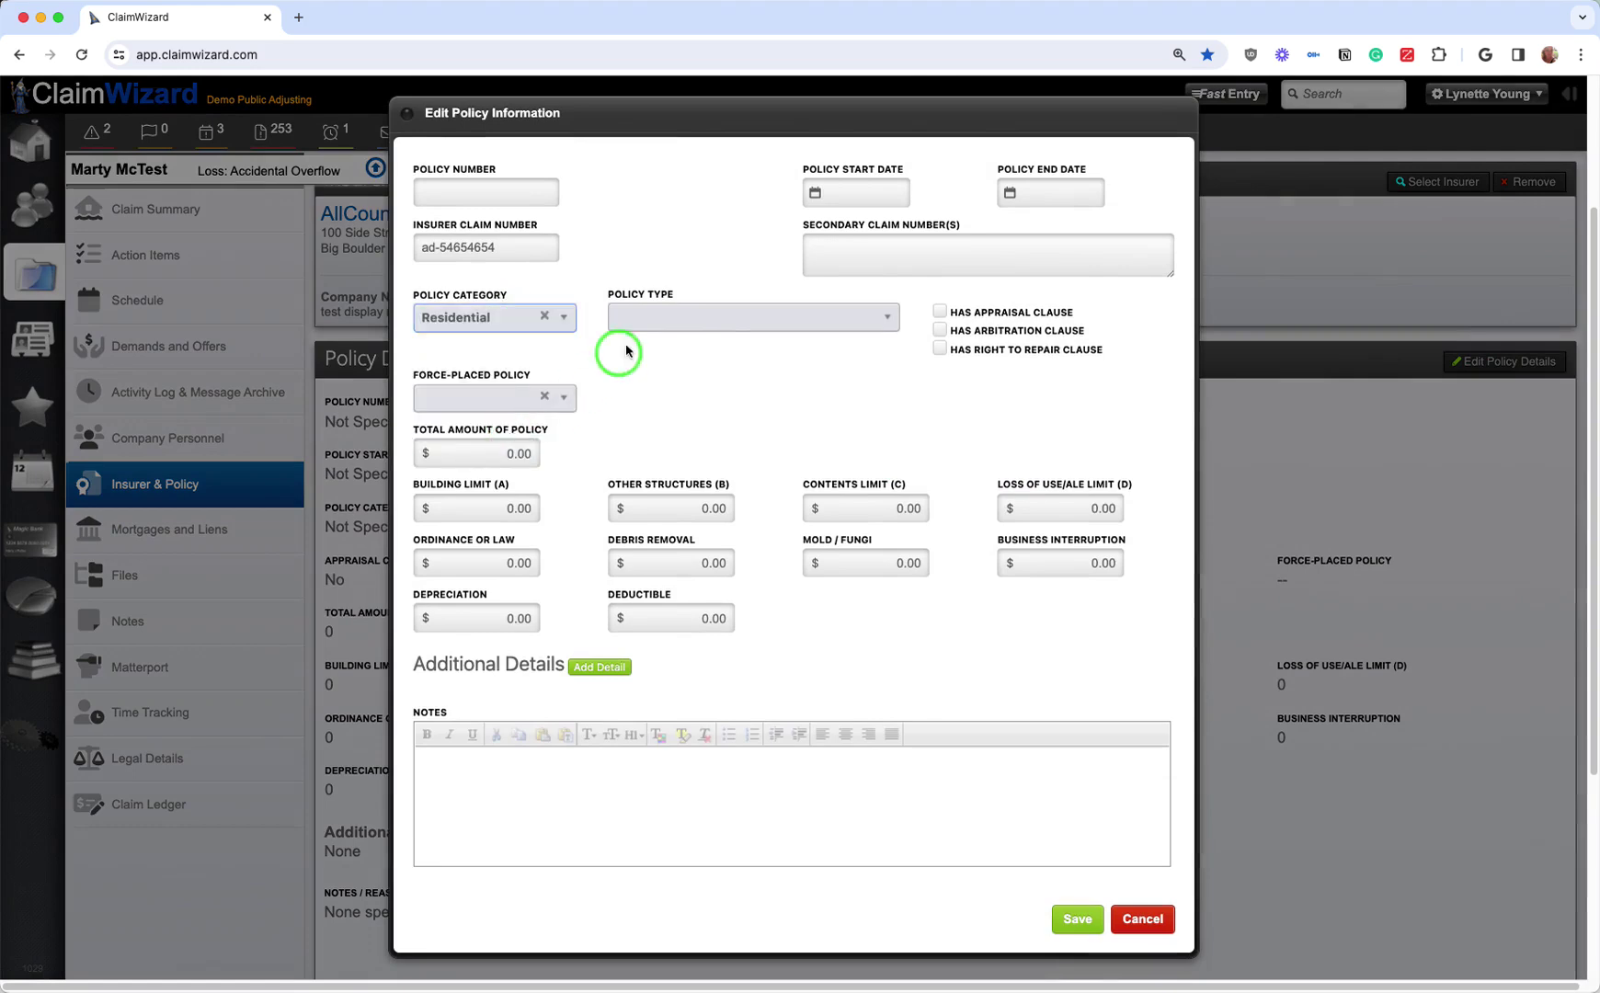
click(636, 317)
scroll(662, 496, down, 5)
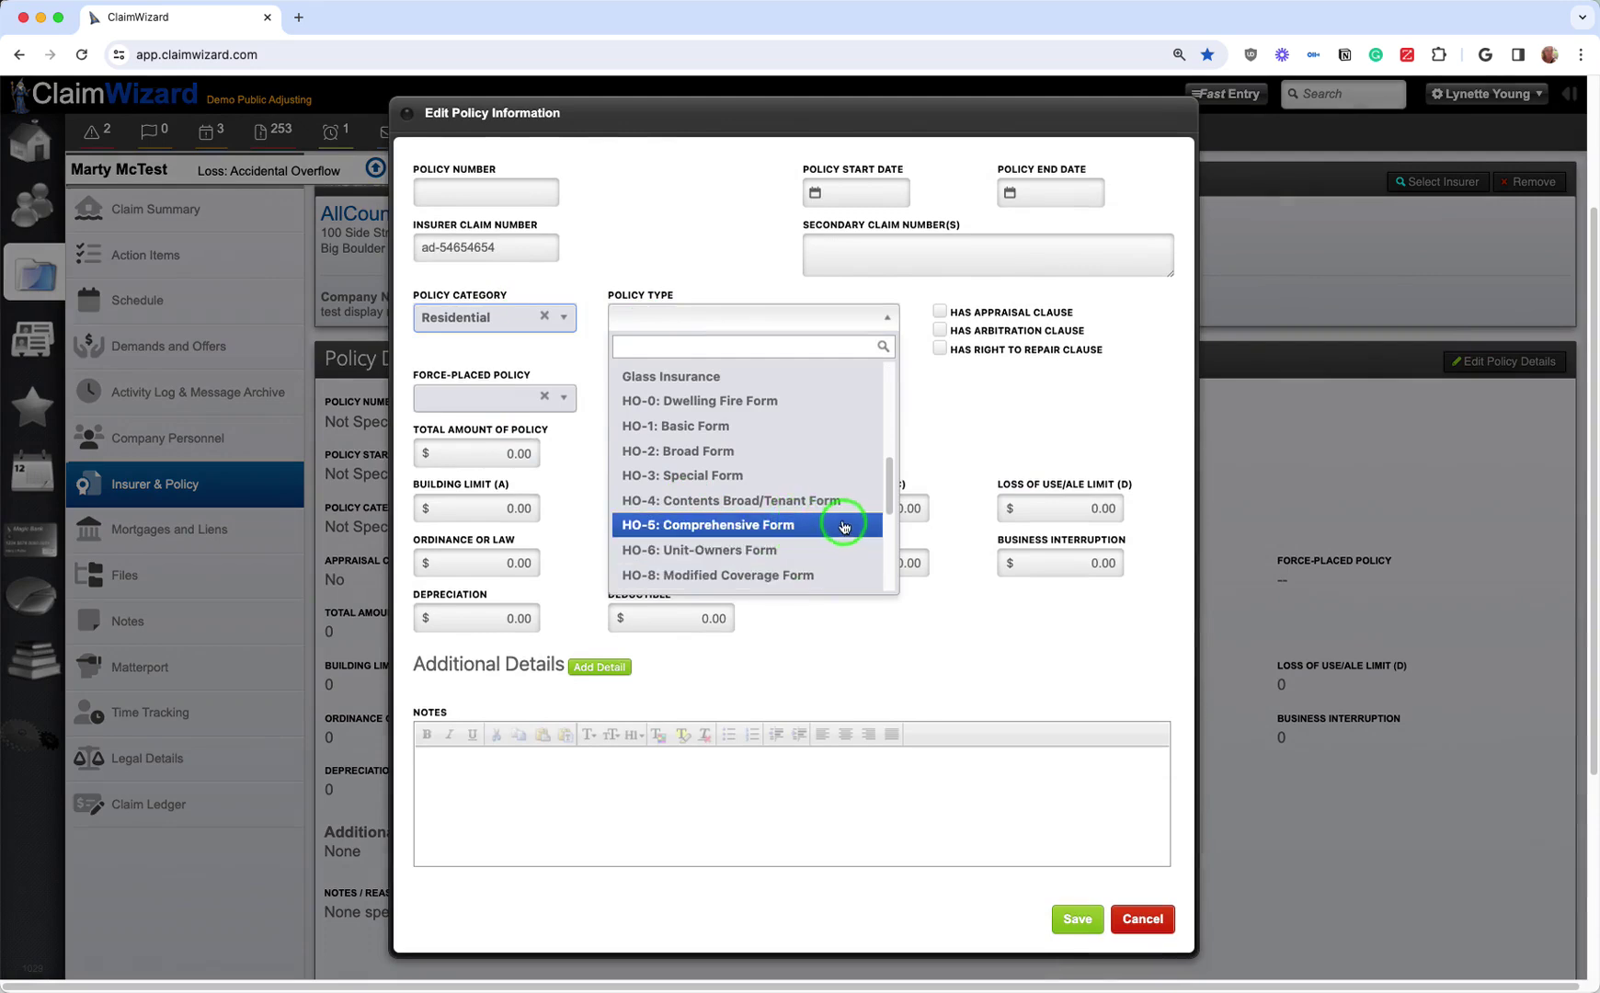
click(845, 527)
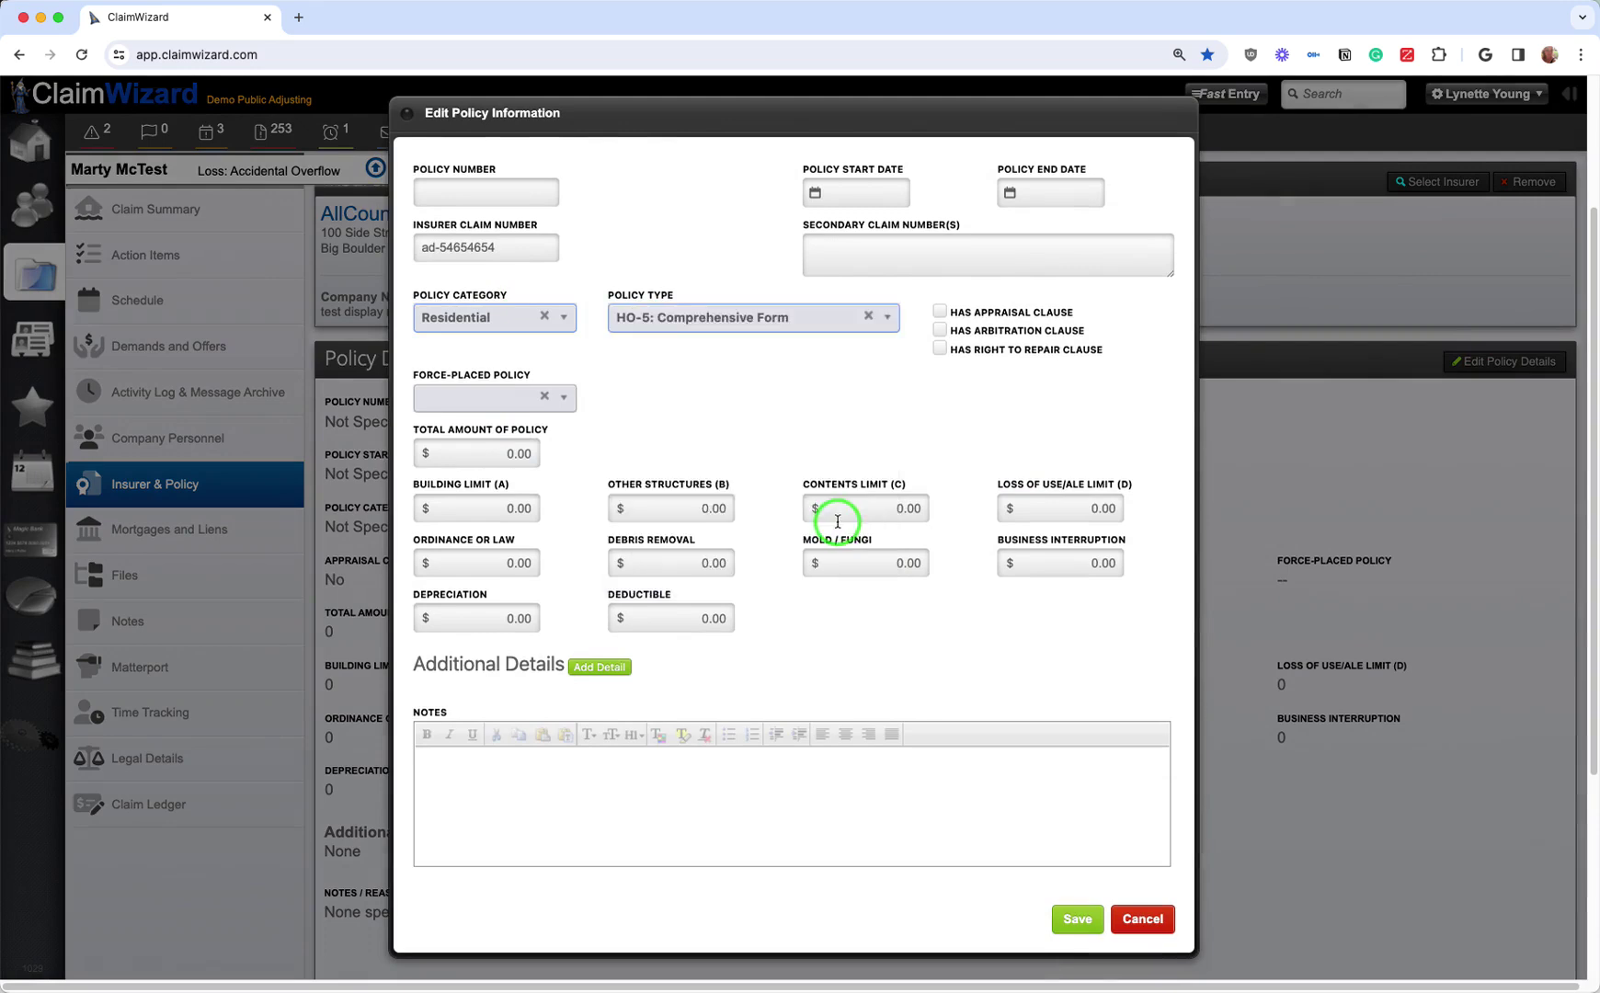
Step: Set the appraisal and arbitration clauses to Yes and save the policy details
click(942, 313)
click(939, 330)
click(939, 315)
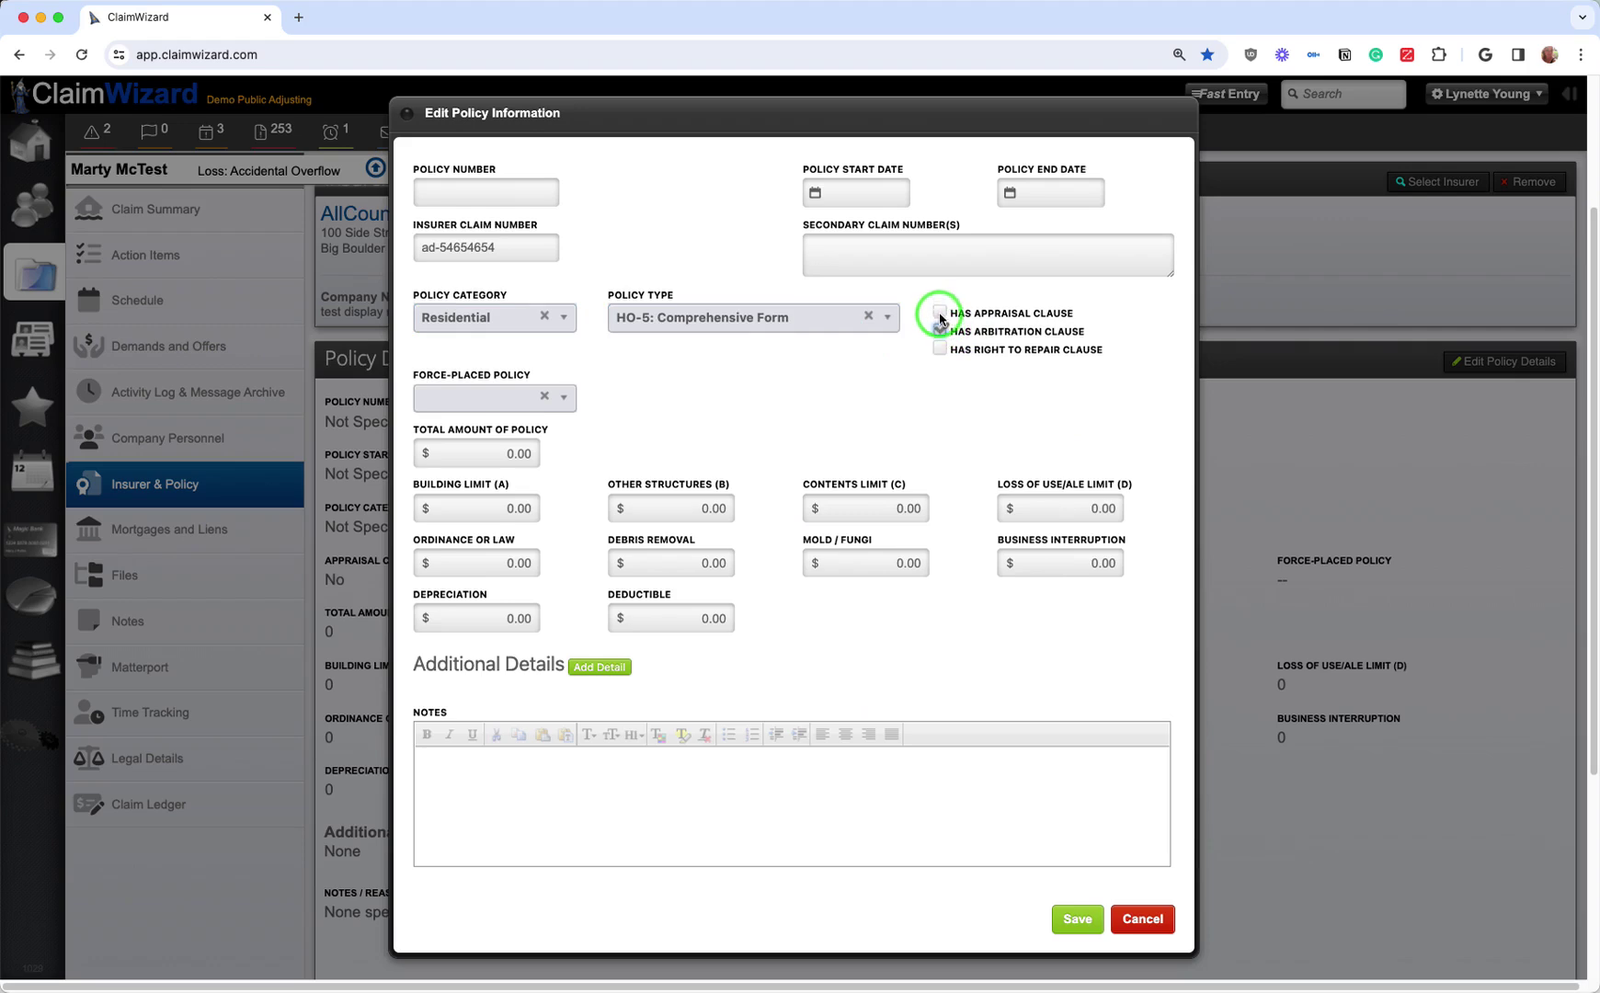
click(939, 315)
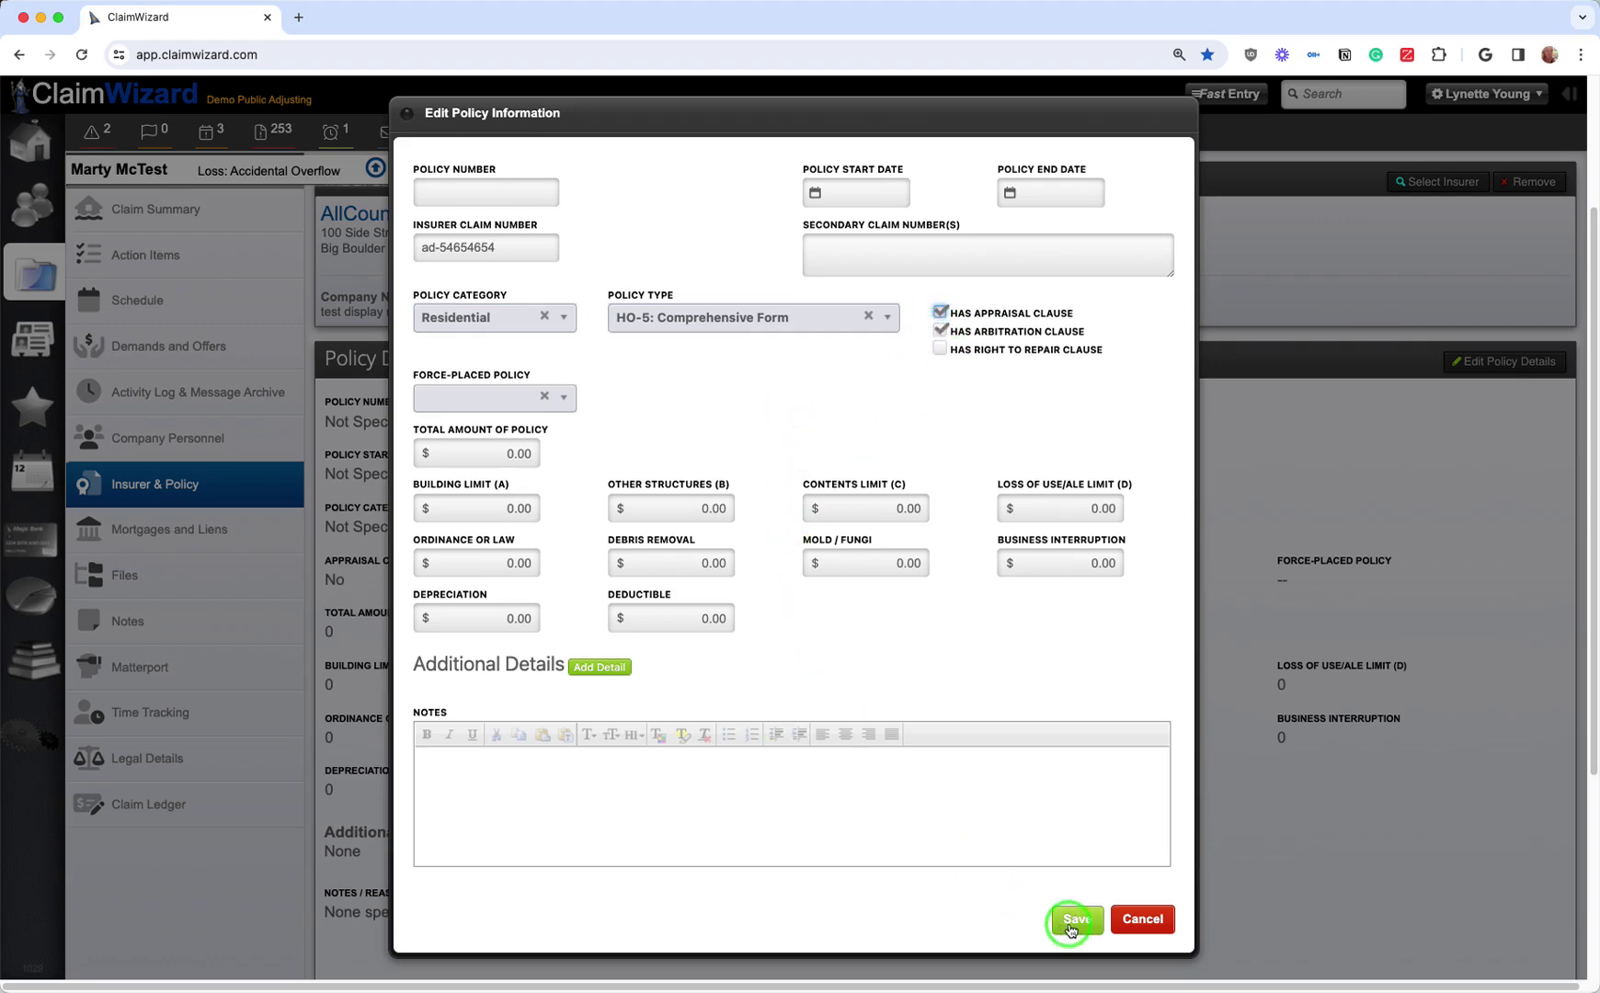
click(1071, 921)
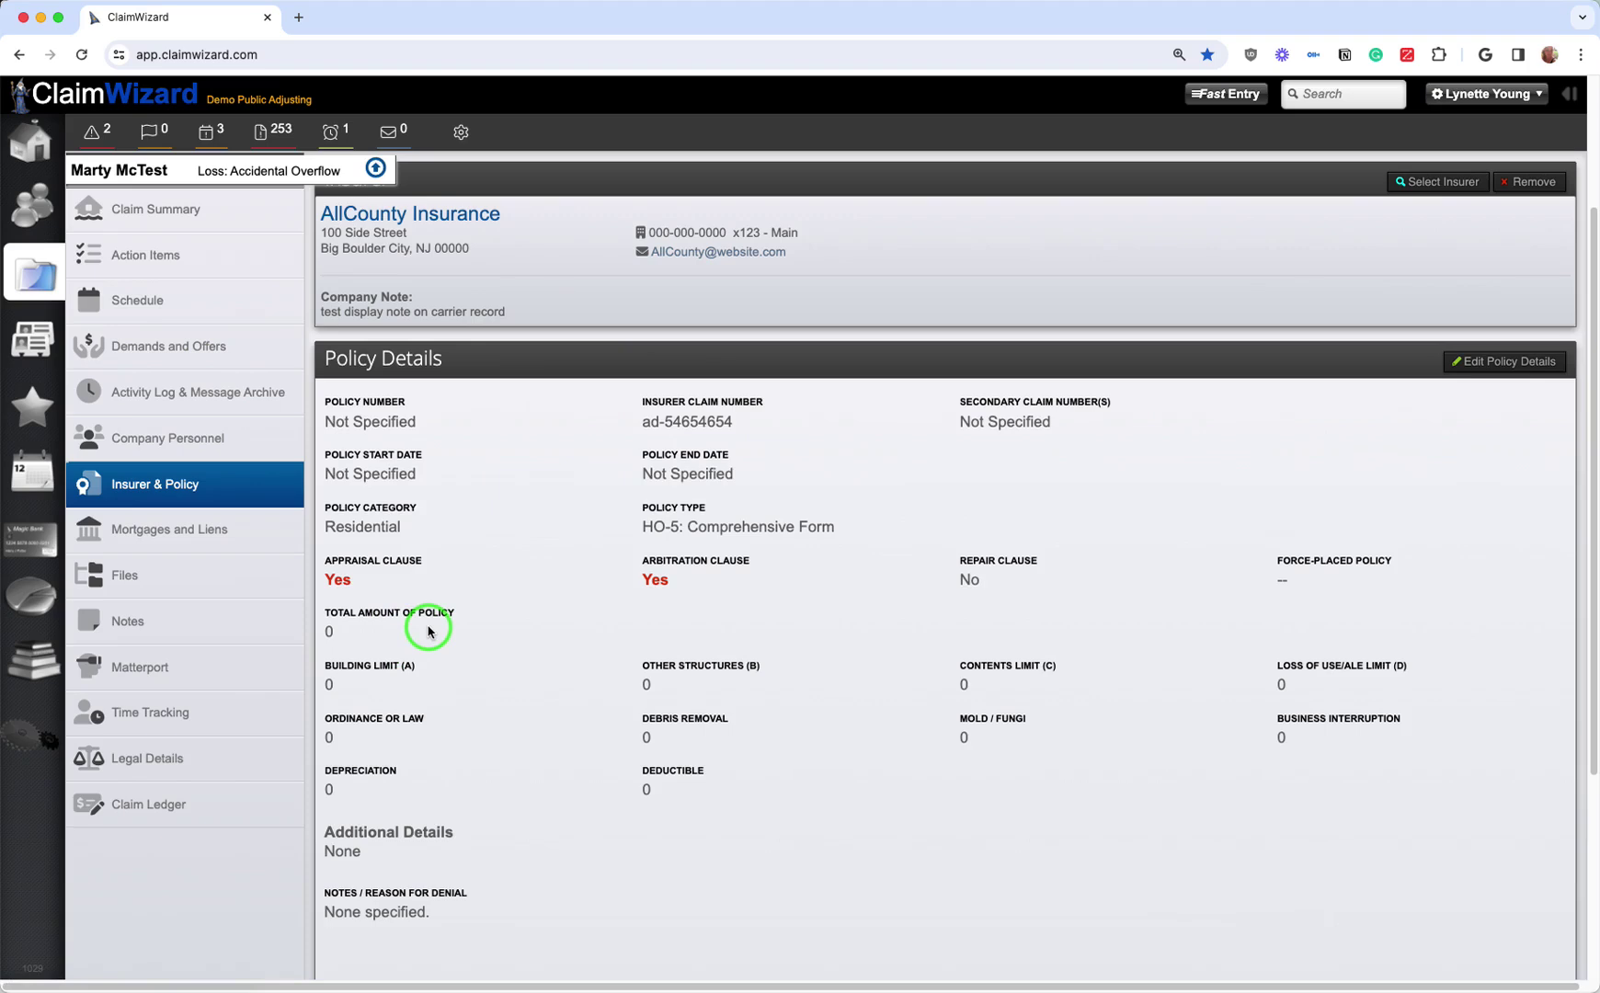
scroll(401, 440, up, 2)
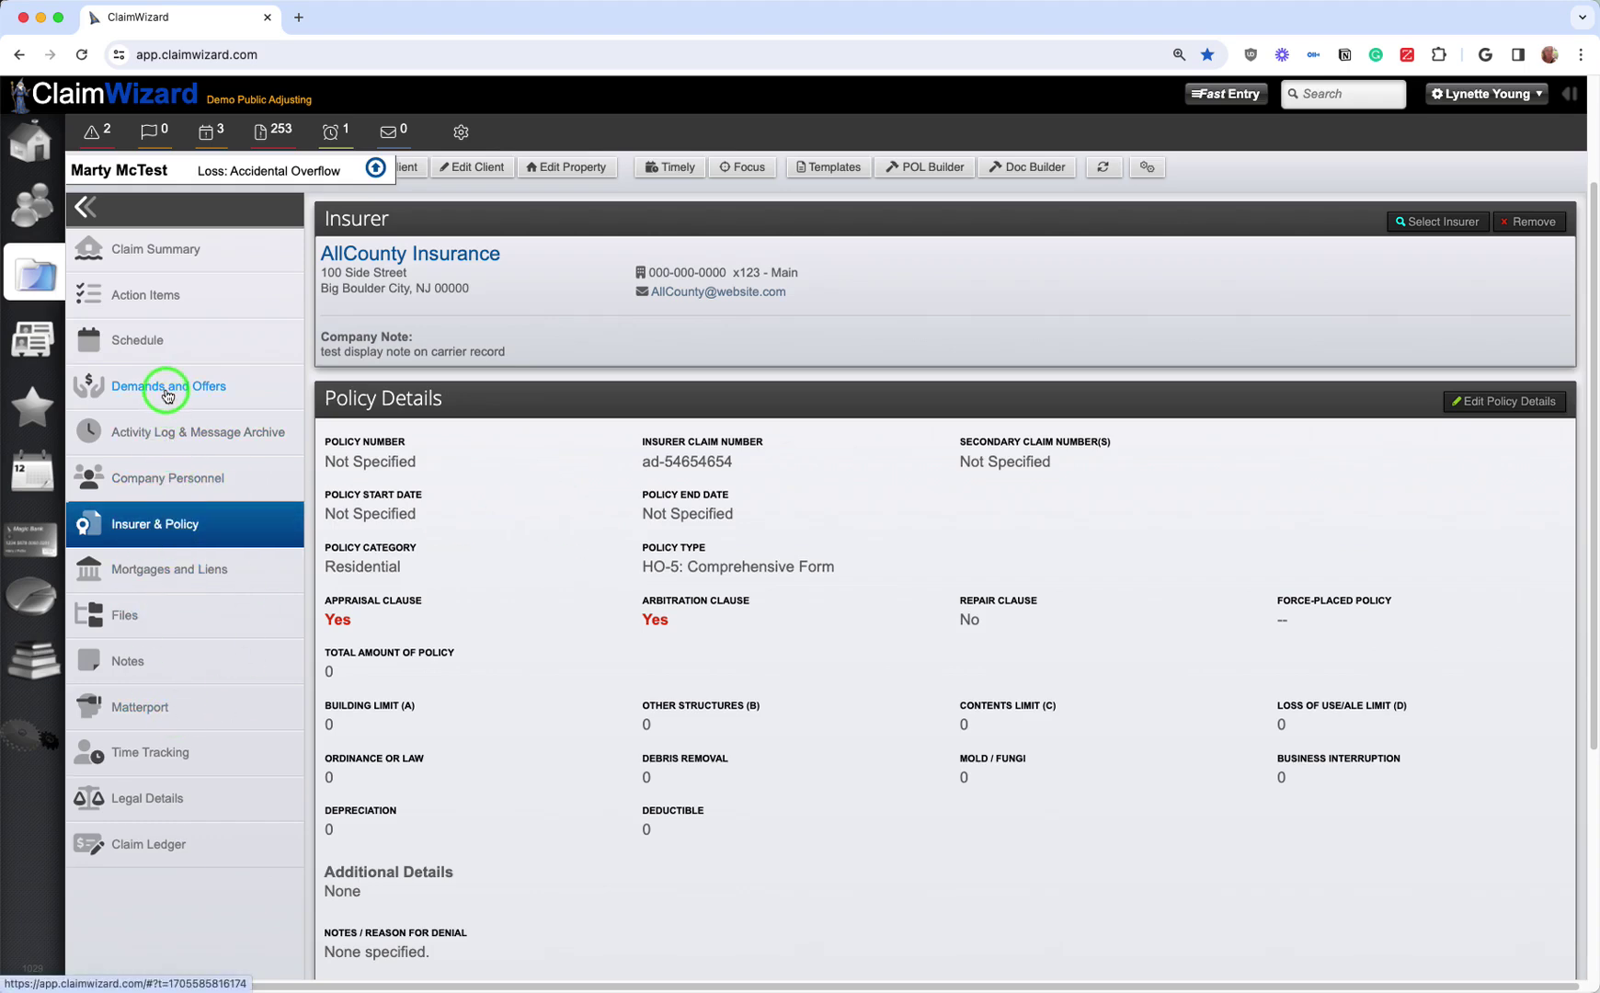
scroll(446, 504, up, 3)
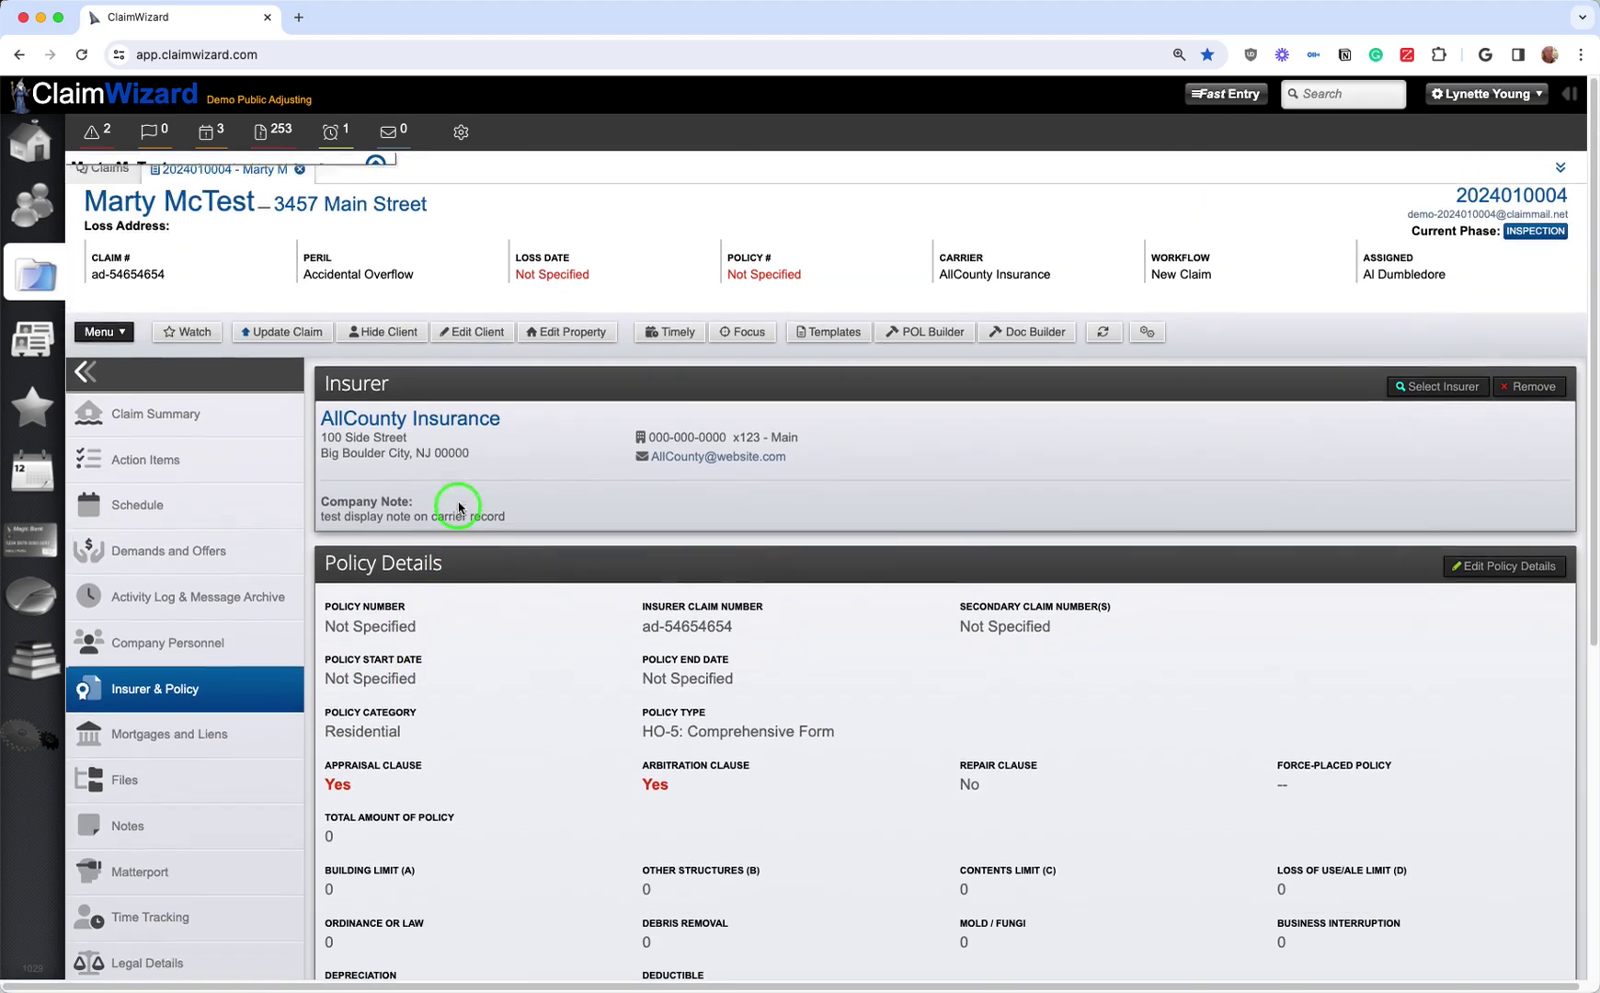
Step: Generate the Proof of Loss (Simple, No Notary) PDF from Standard Templates and show it in Downloads
click(810, 335)
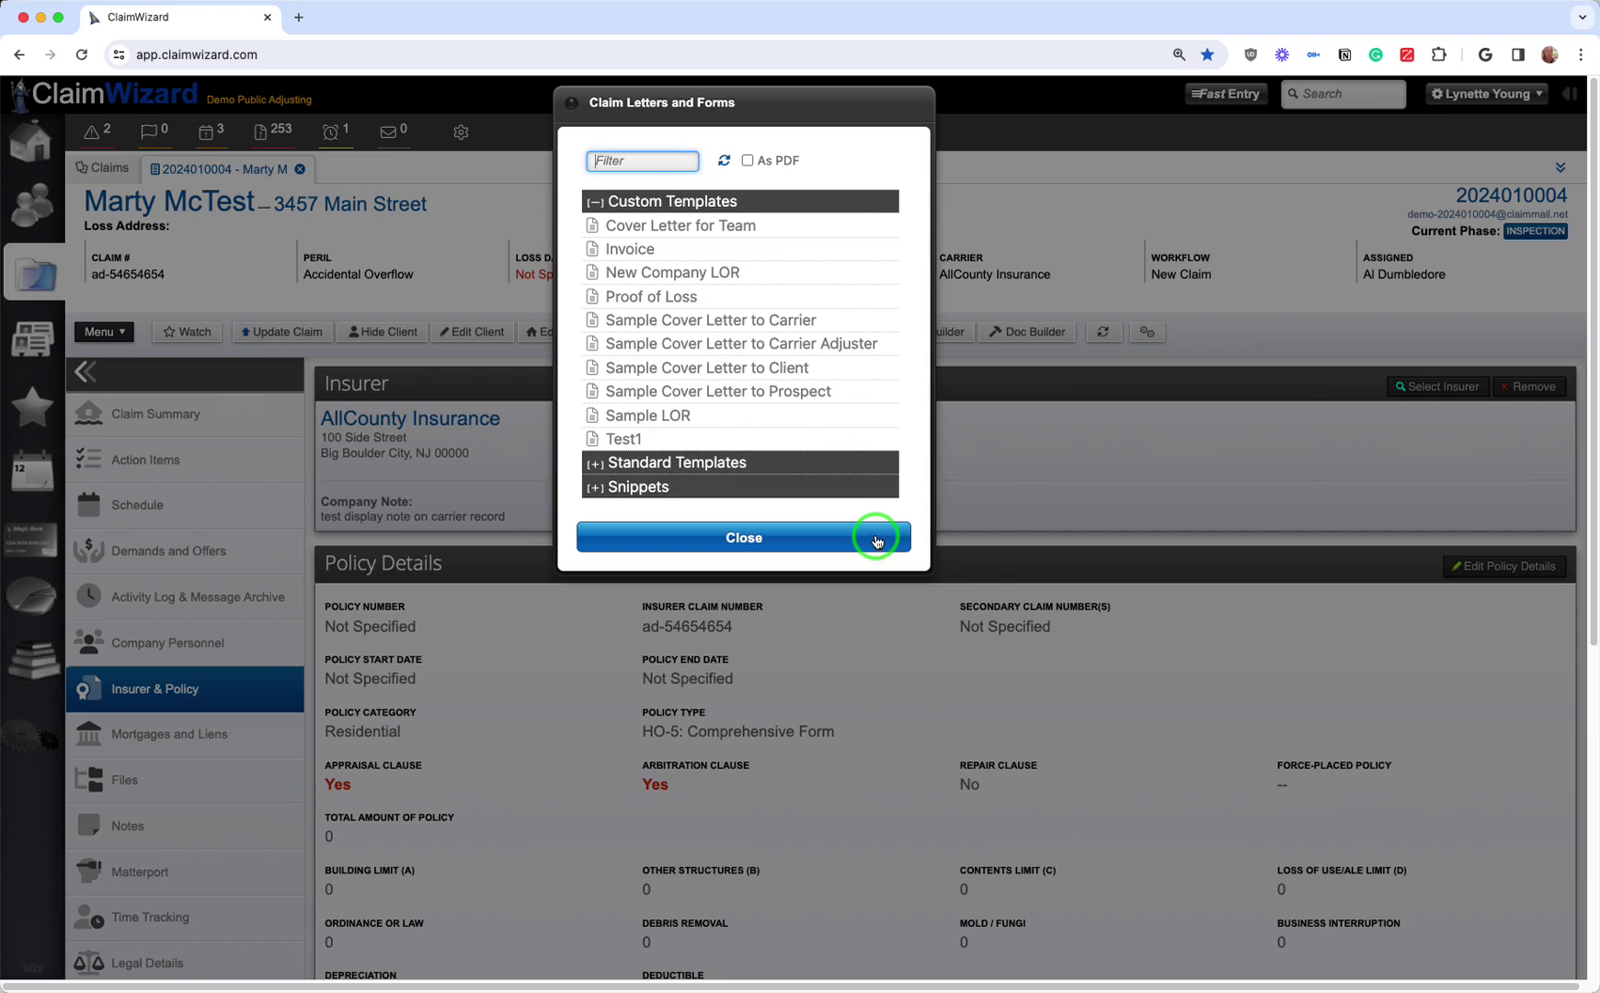
click(596, 464)
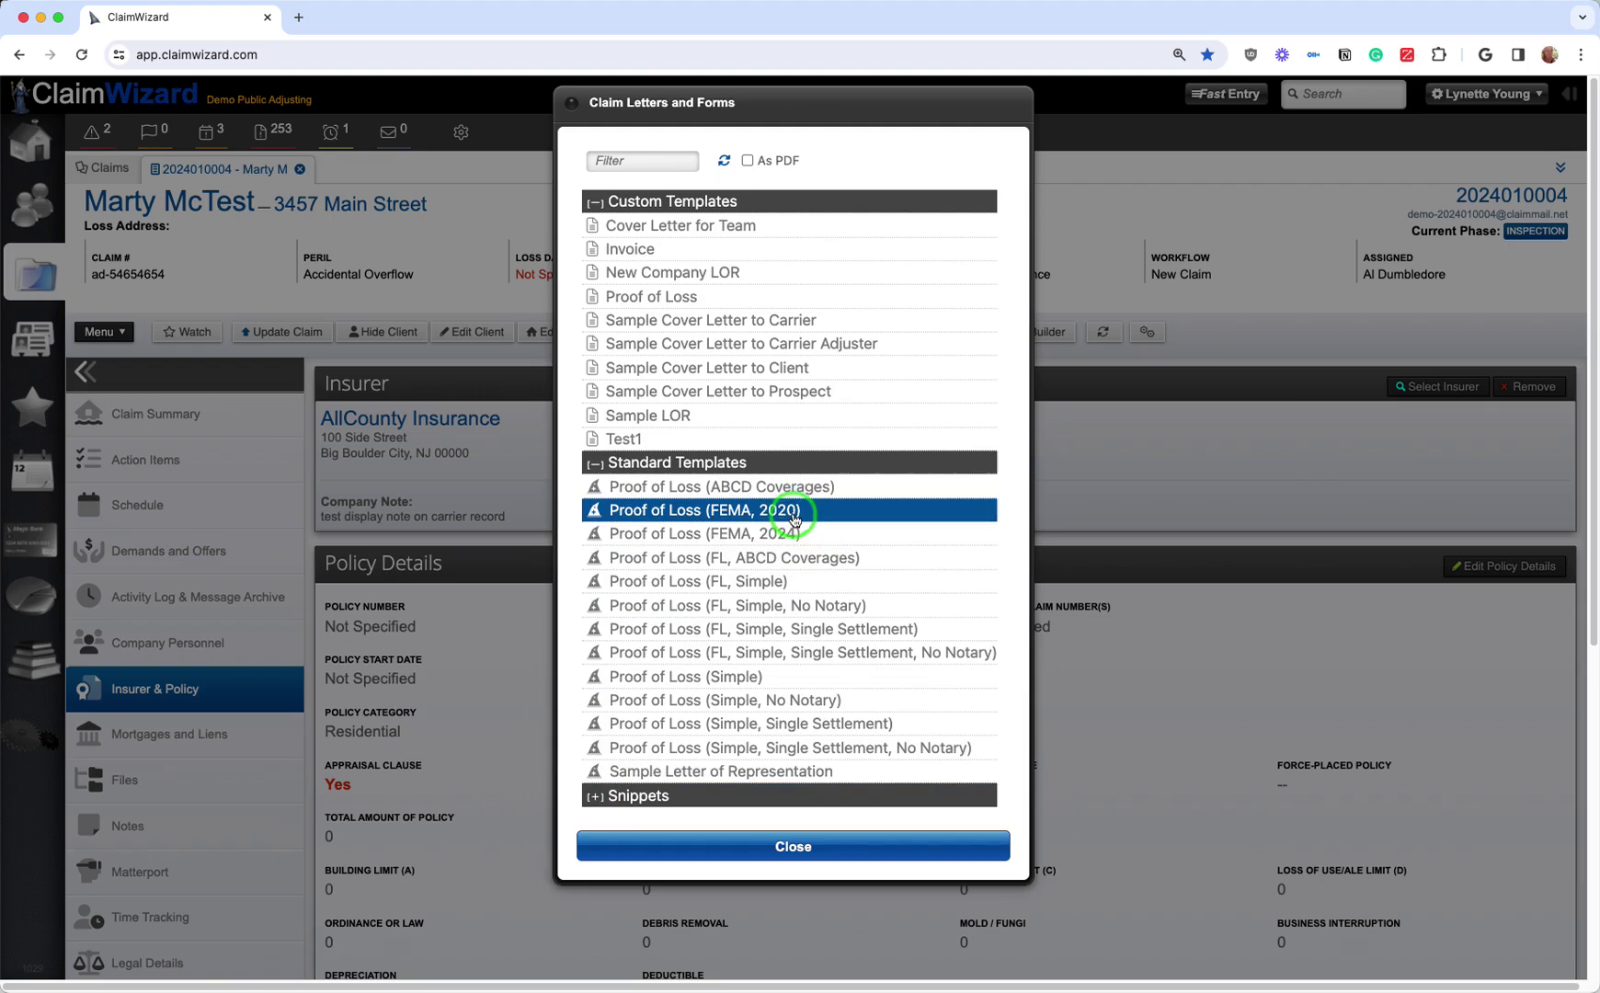
click(817, 703)
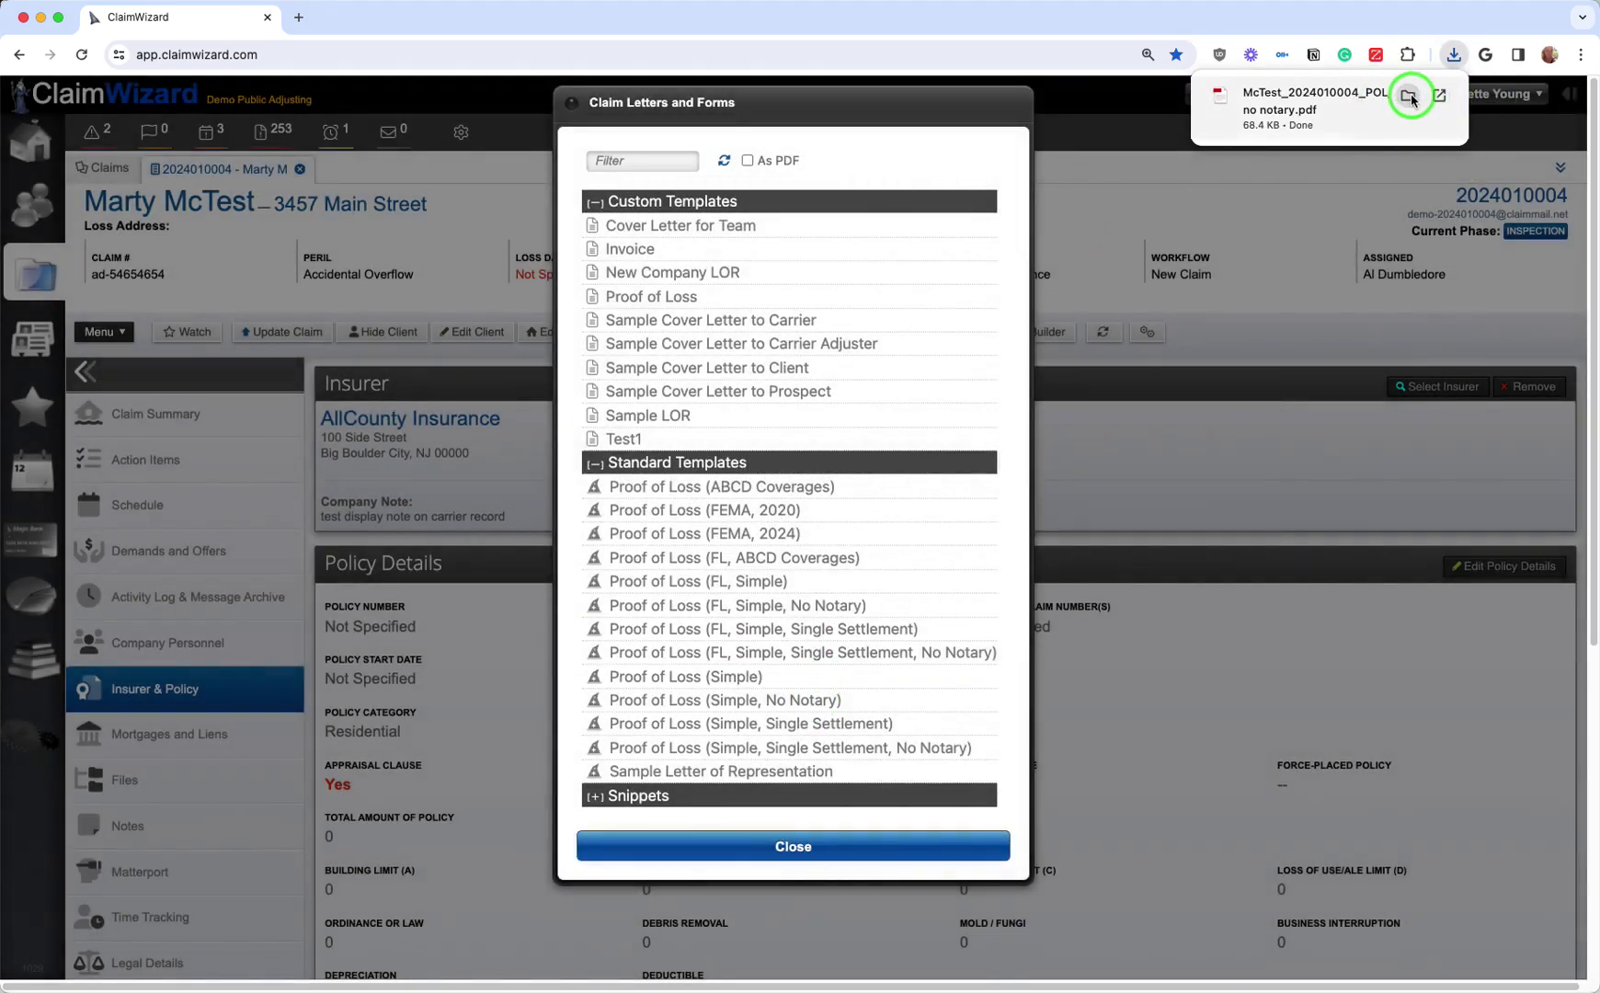
click(1410, 96)
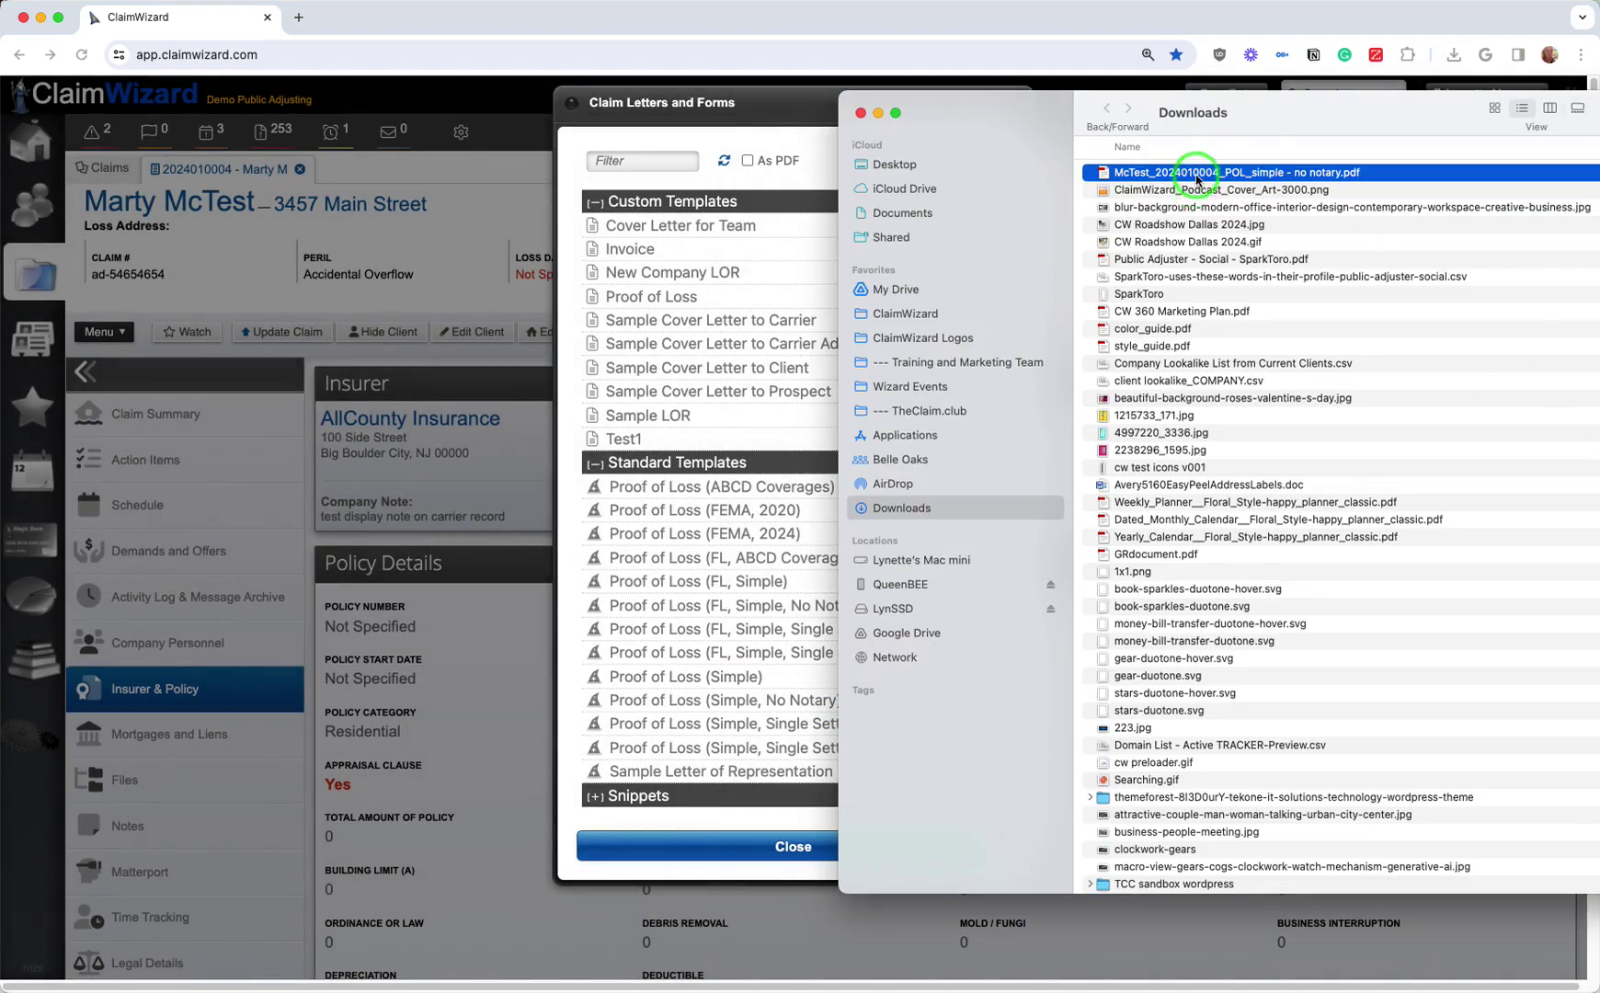
Step: Open the Proof of Loss PDF and check the insurer address, policy amount, claim number and cause of loss
double_click(1197, 179)
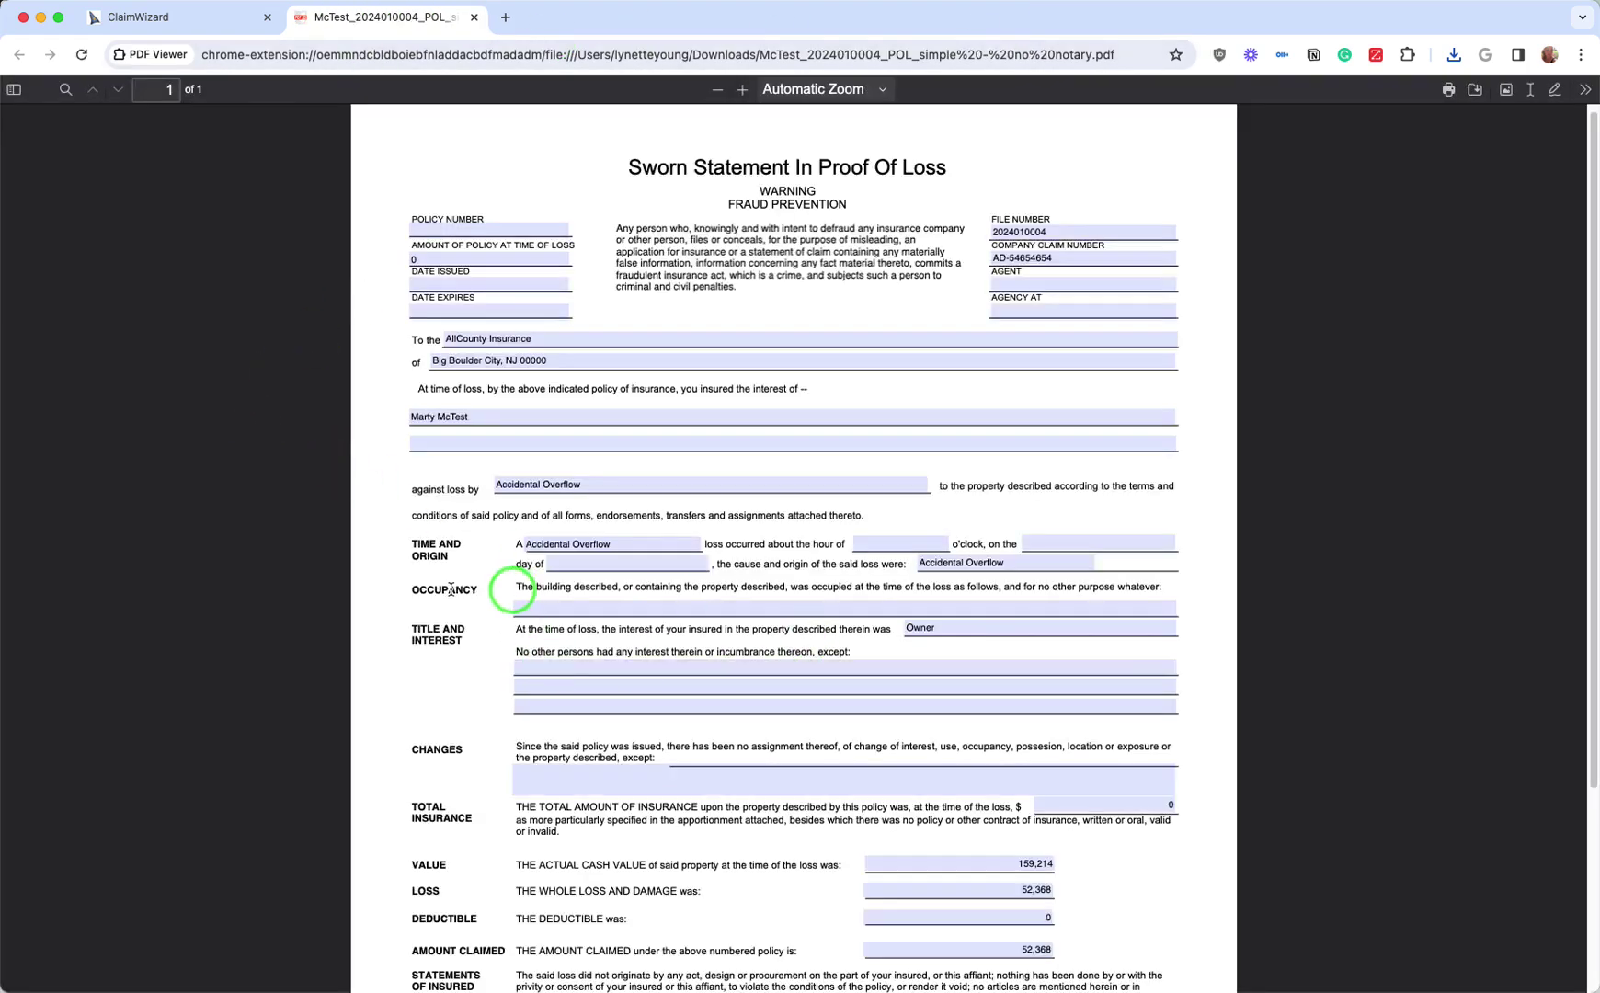
click(499, 359)
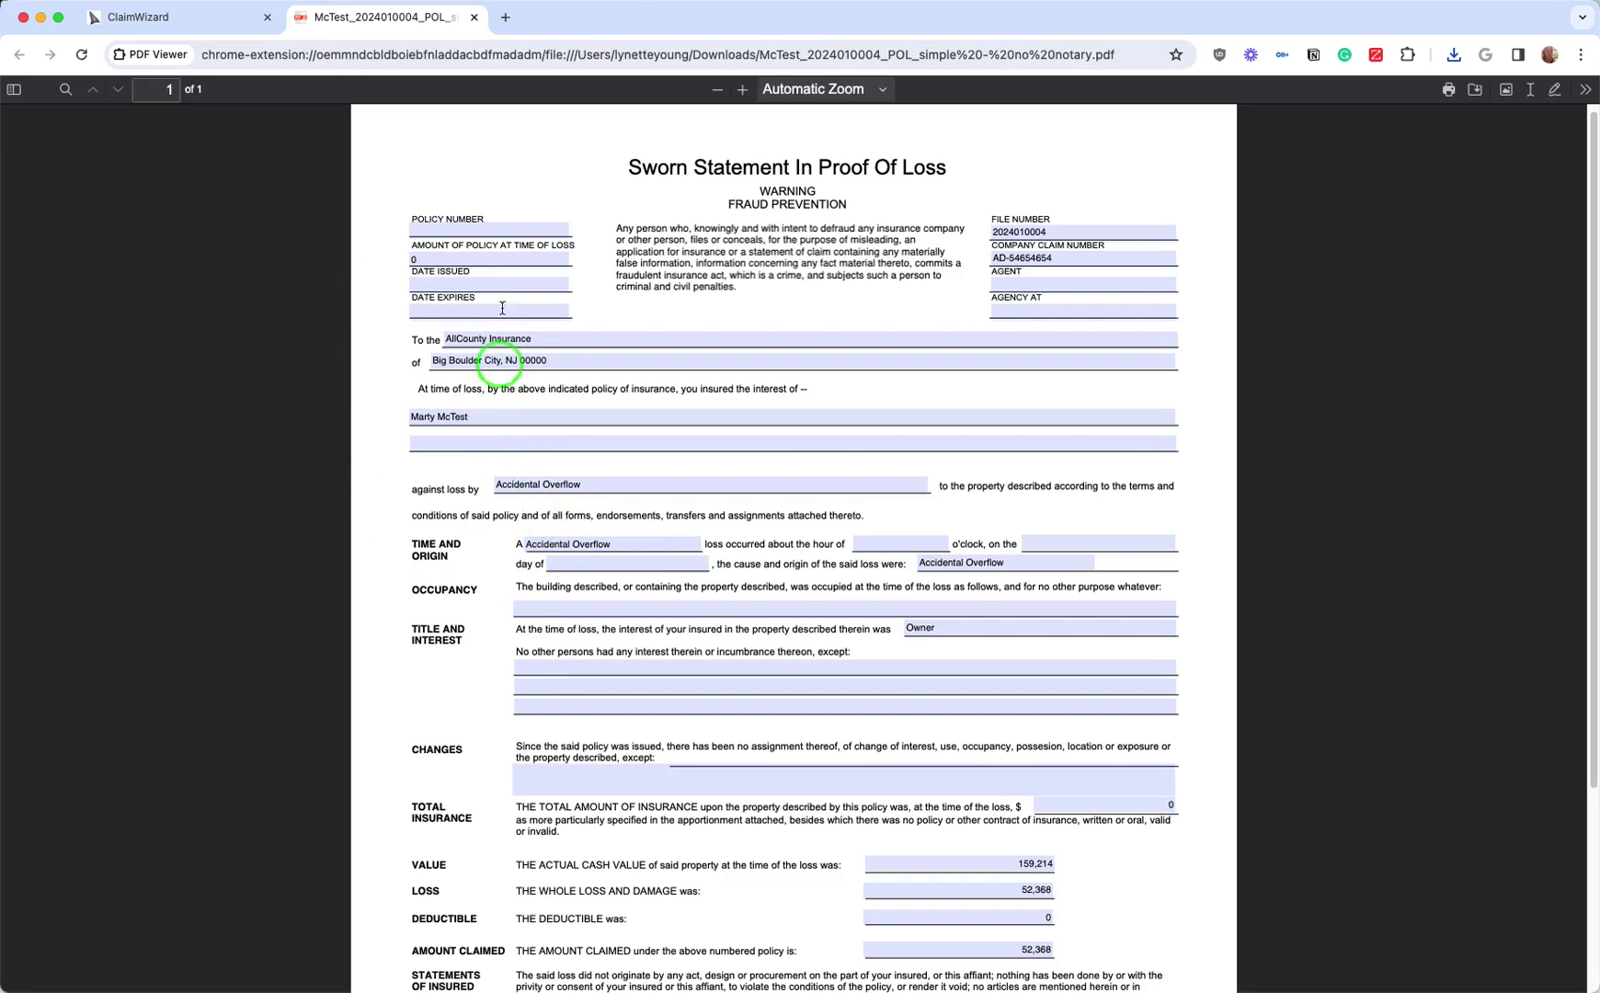
click(475, 259)
click(1033, 262)
click(637, 547)
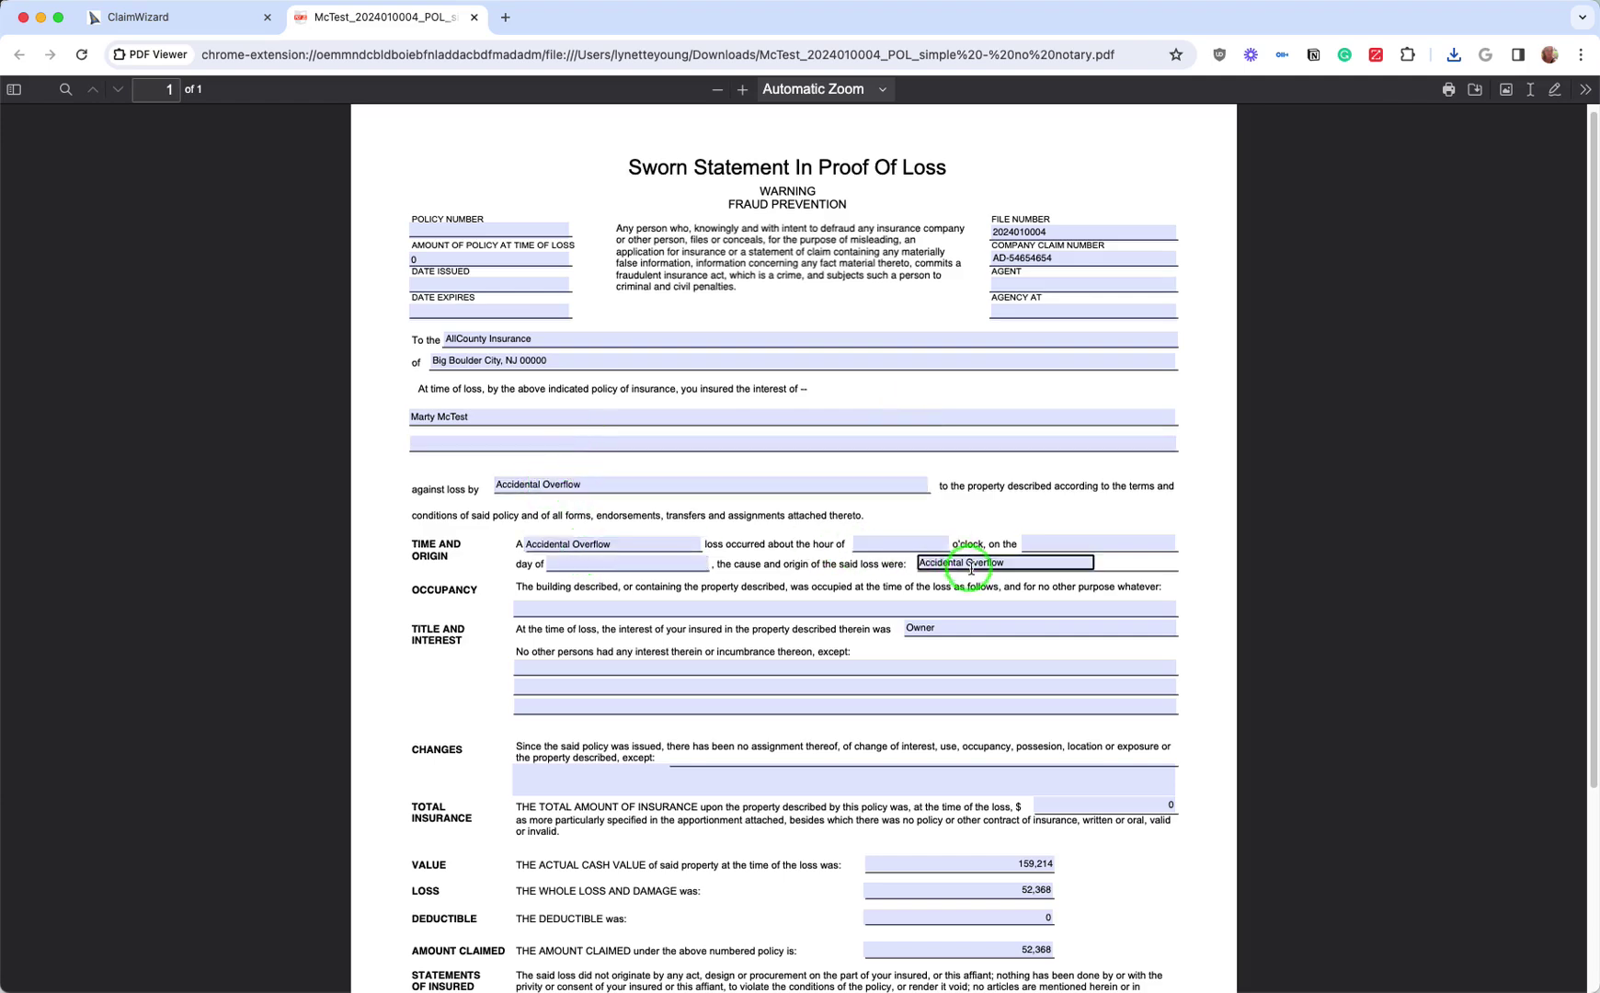
Step: Review the 52,368 whole loss, deductible and amount claimed fields further down the form
scroll(975, 818, down, 1)
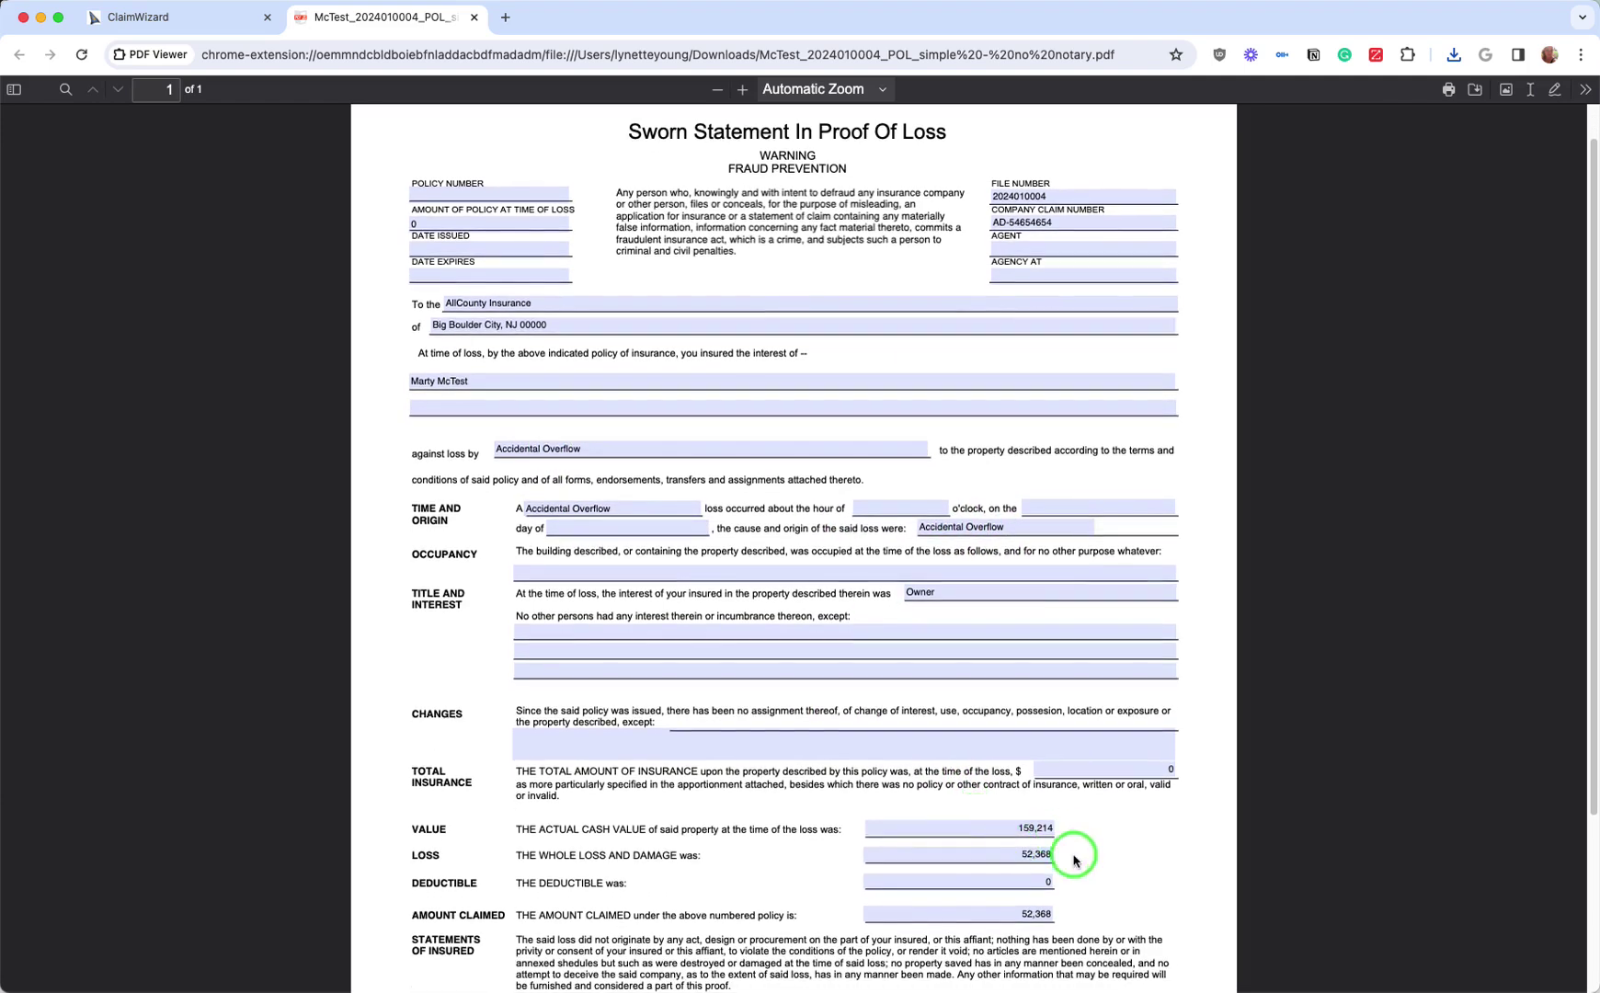
click(990, 846)
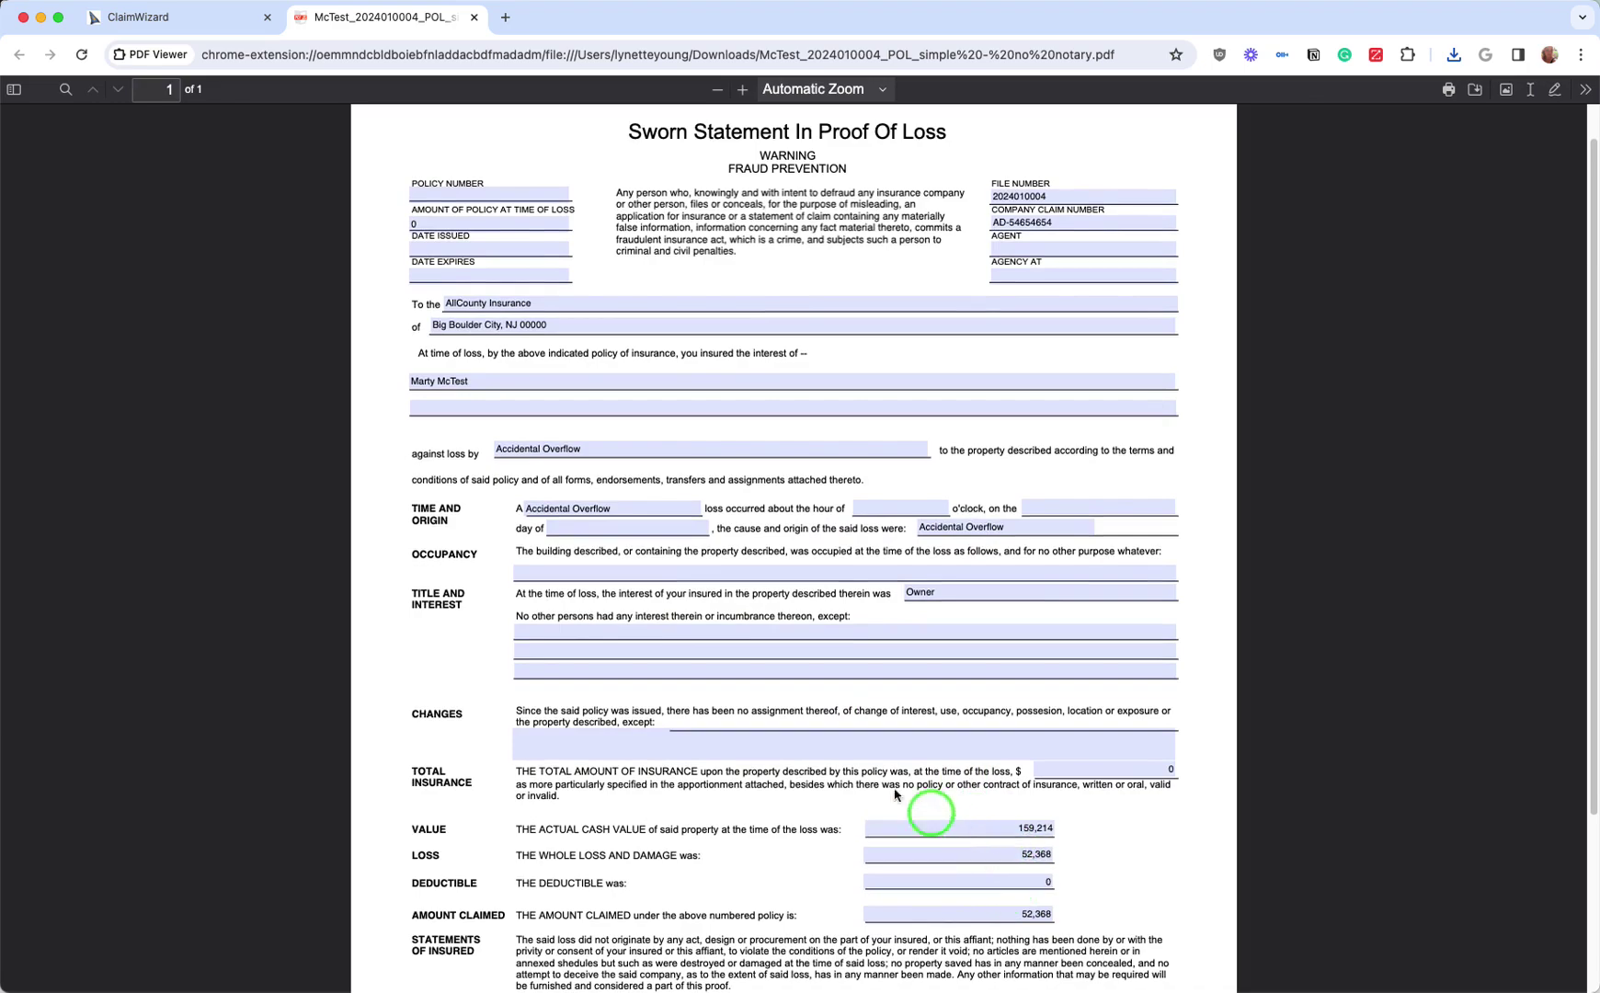
click(545, 650)
scroll(547, 649, down, 5)
click(550, 649)
scroll(550, 649, down, 1)
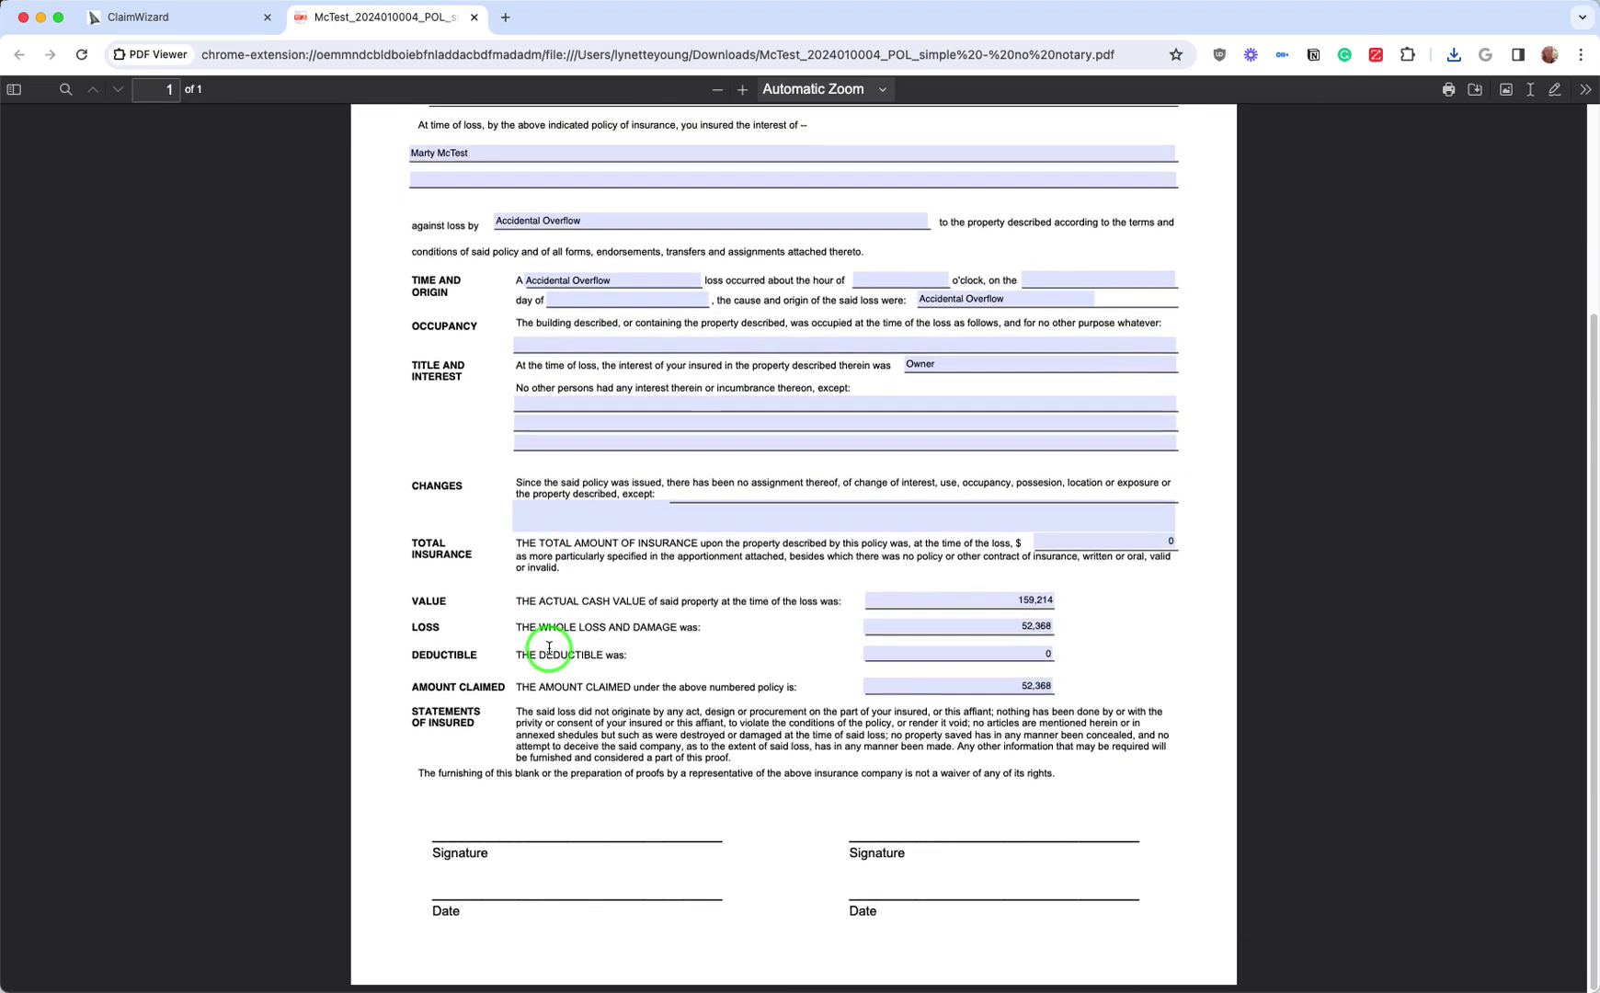
scroll(550, 650, up, 6)
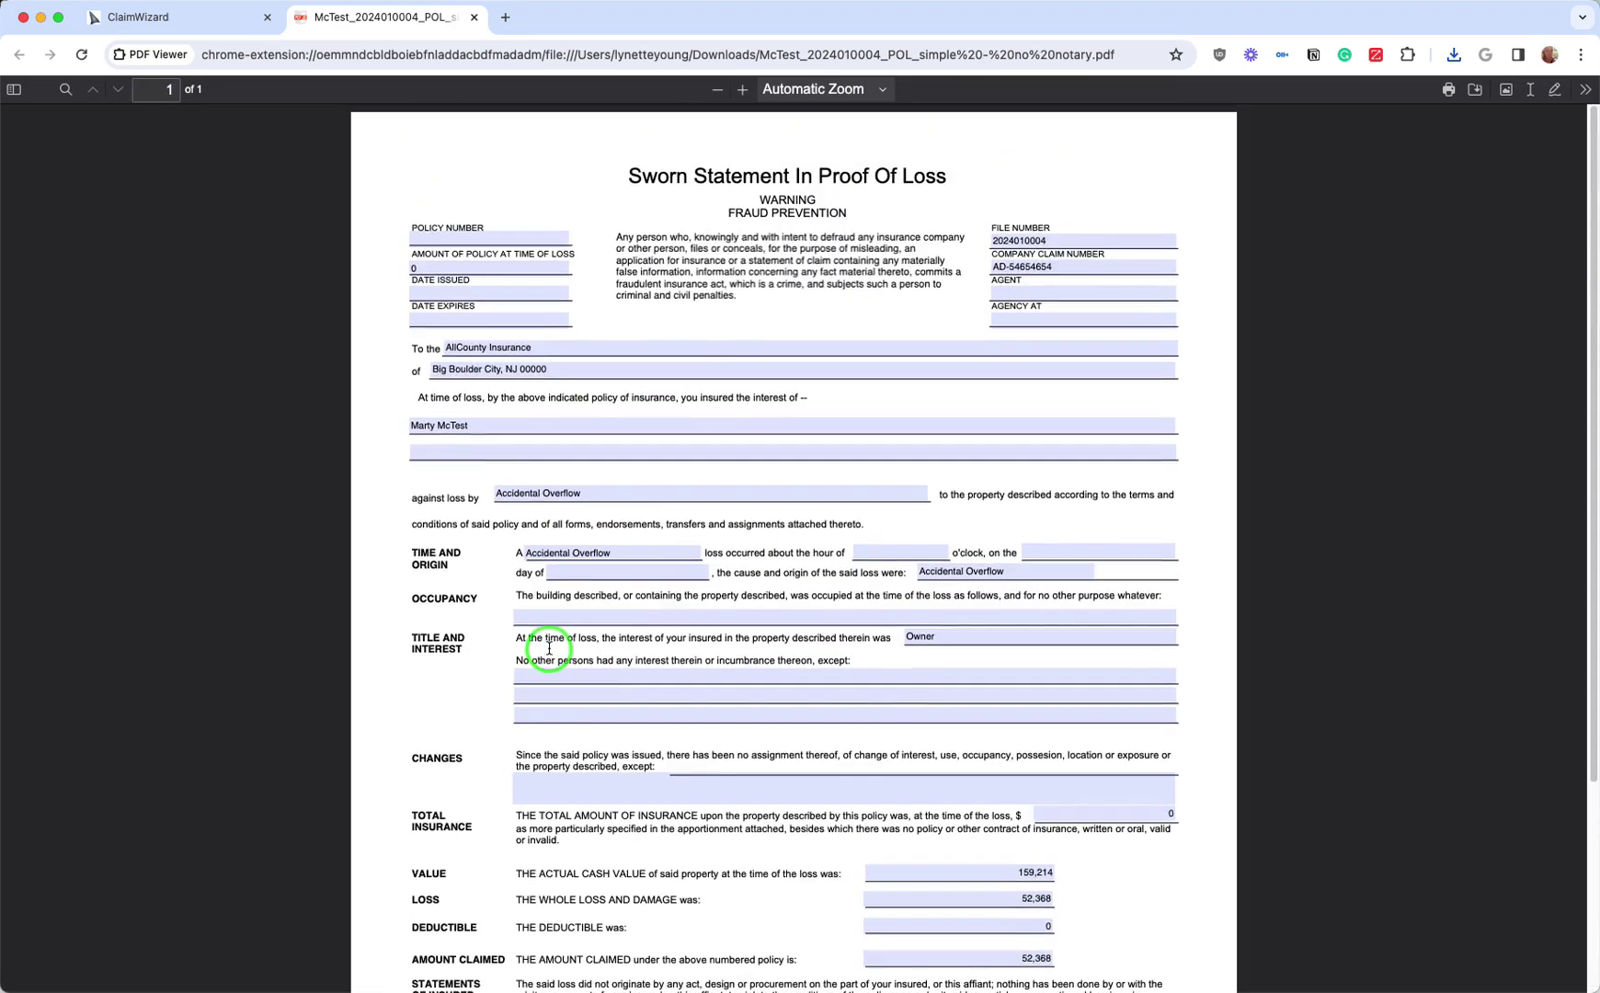
Step: Back in ClaimWizard, copy the Client Contact Summary snippet and close the letters and forms list
click(221, 19)
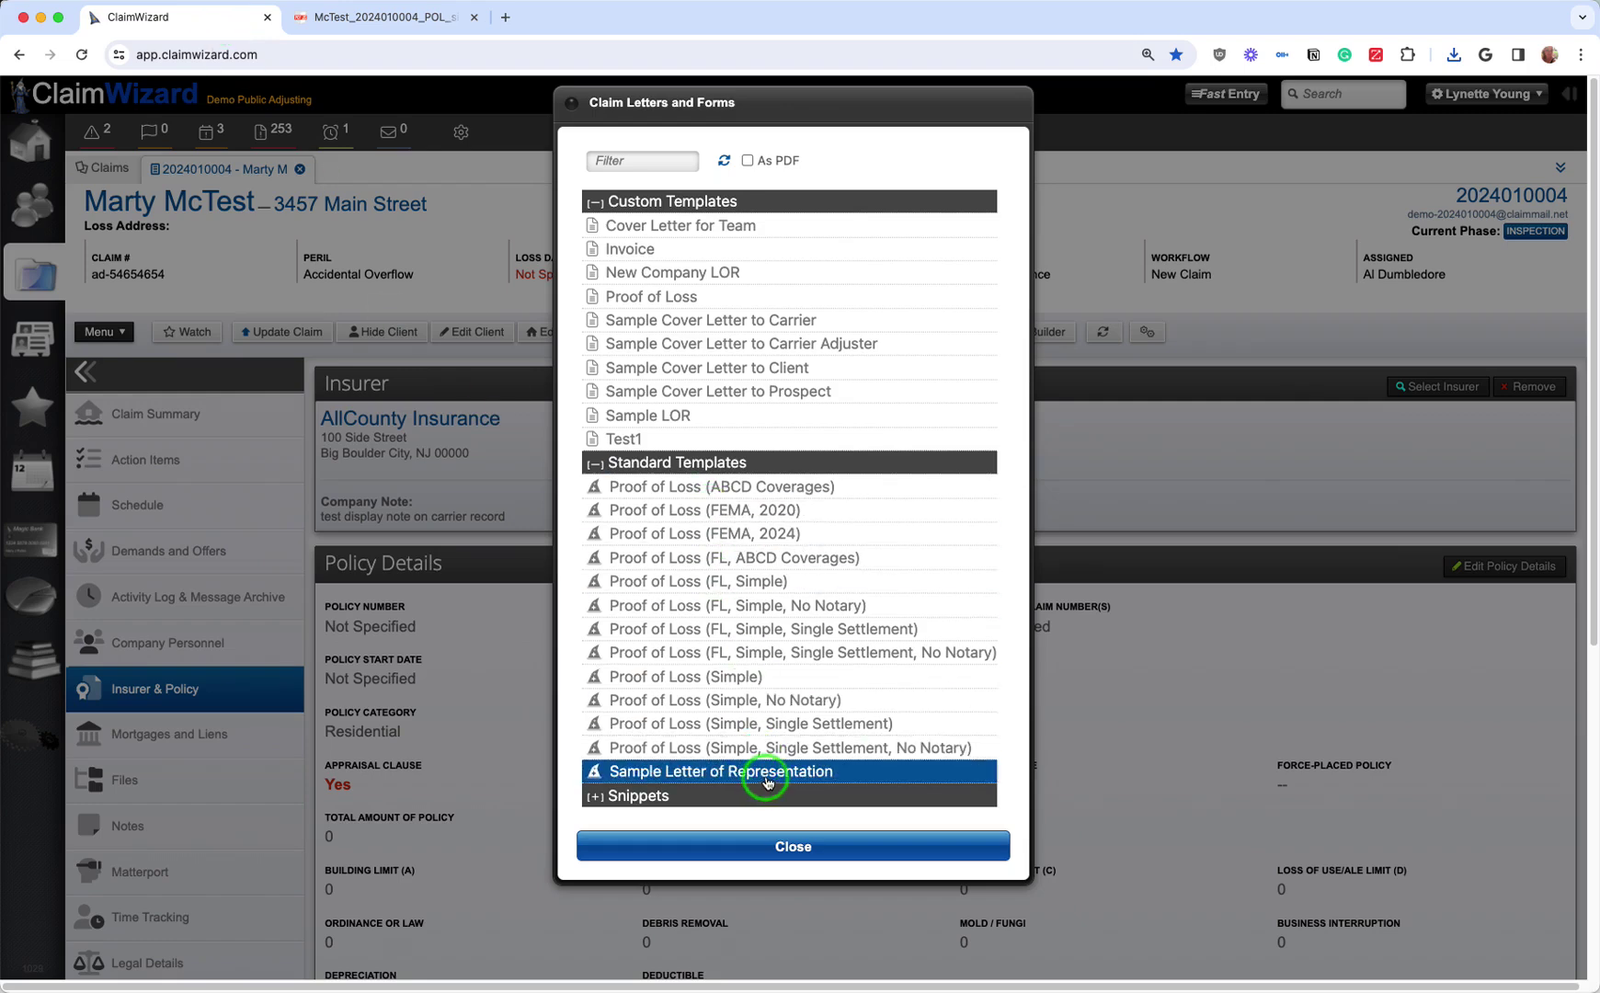
click(618, 796)
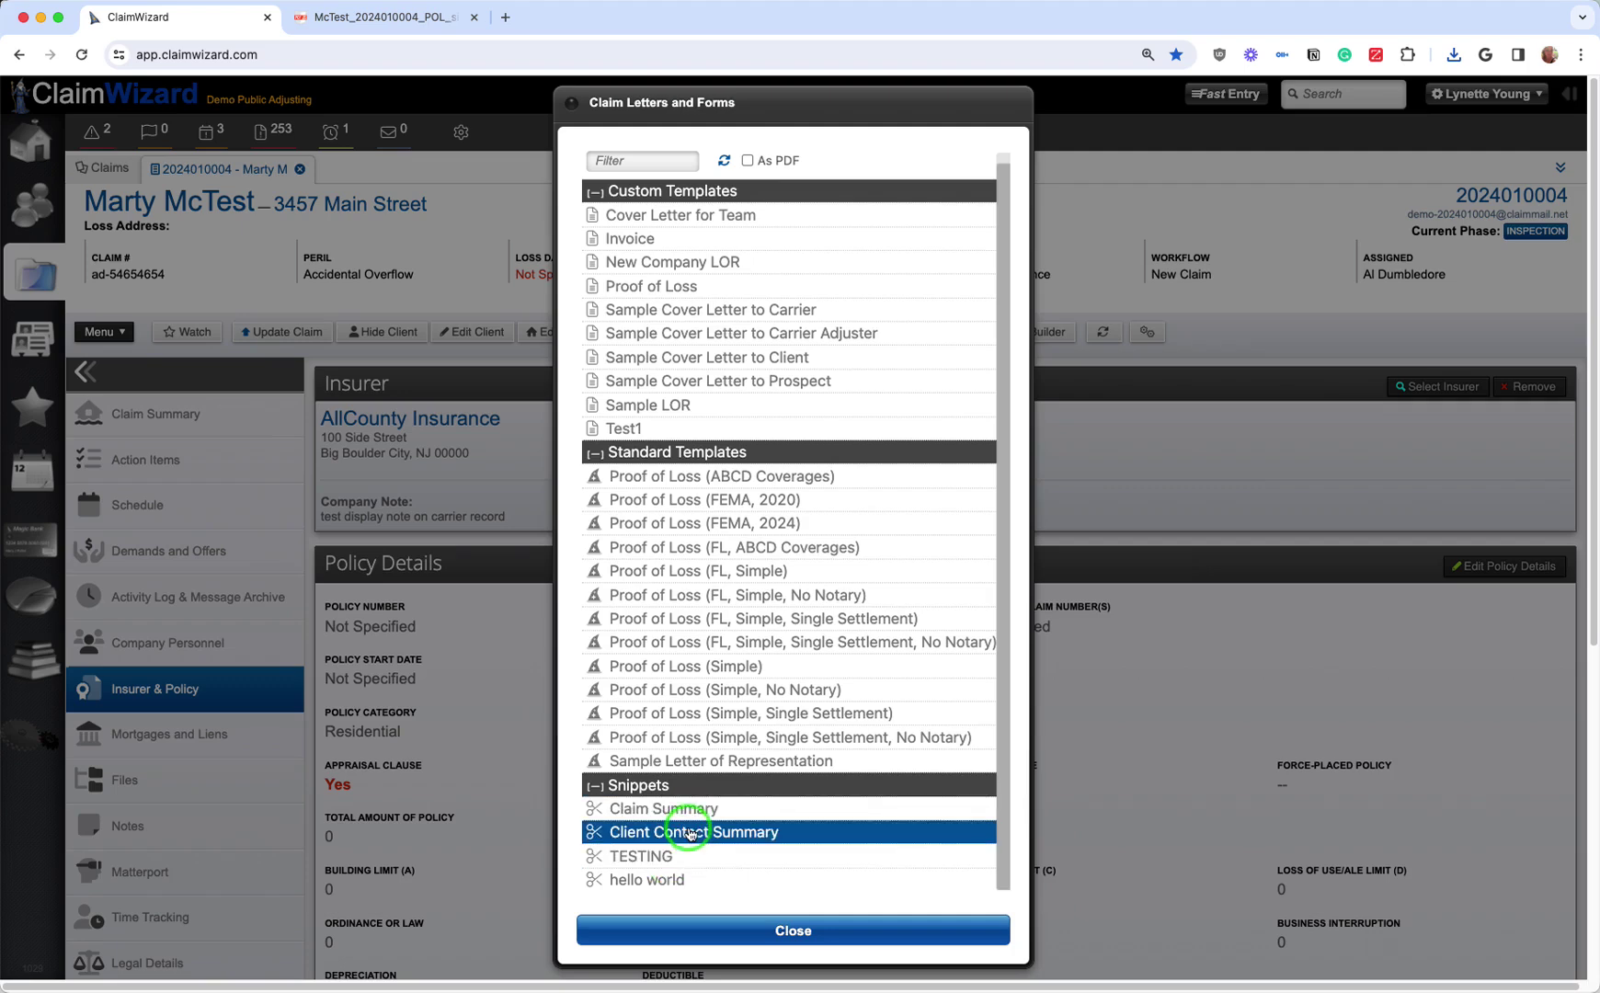
click(691, 833)
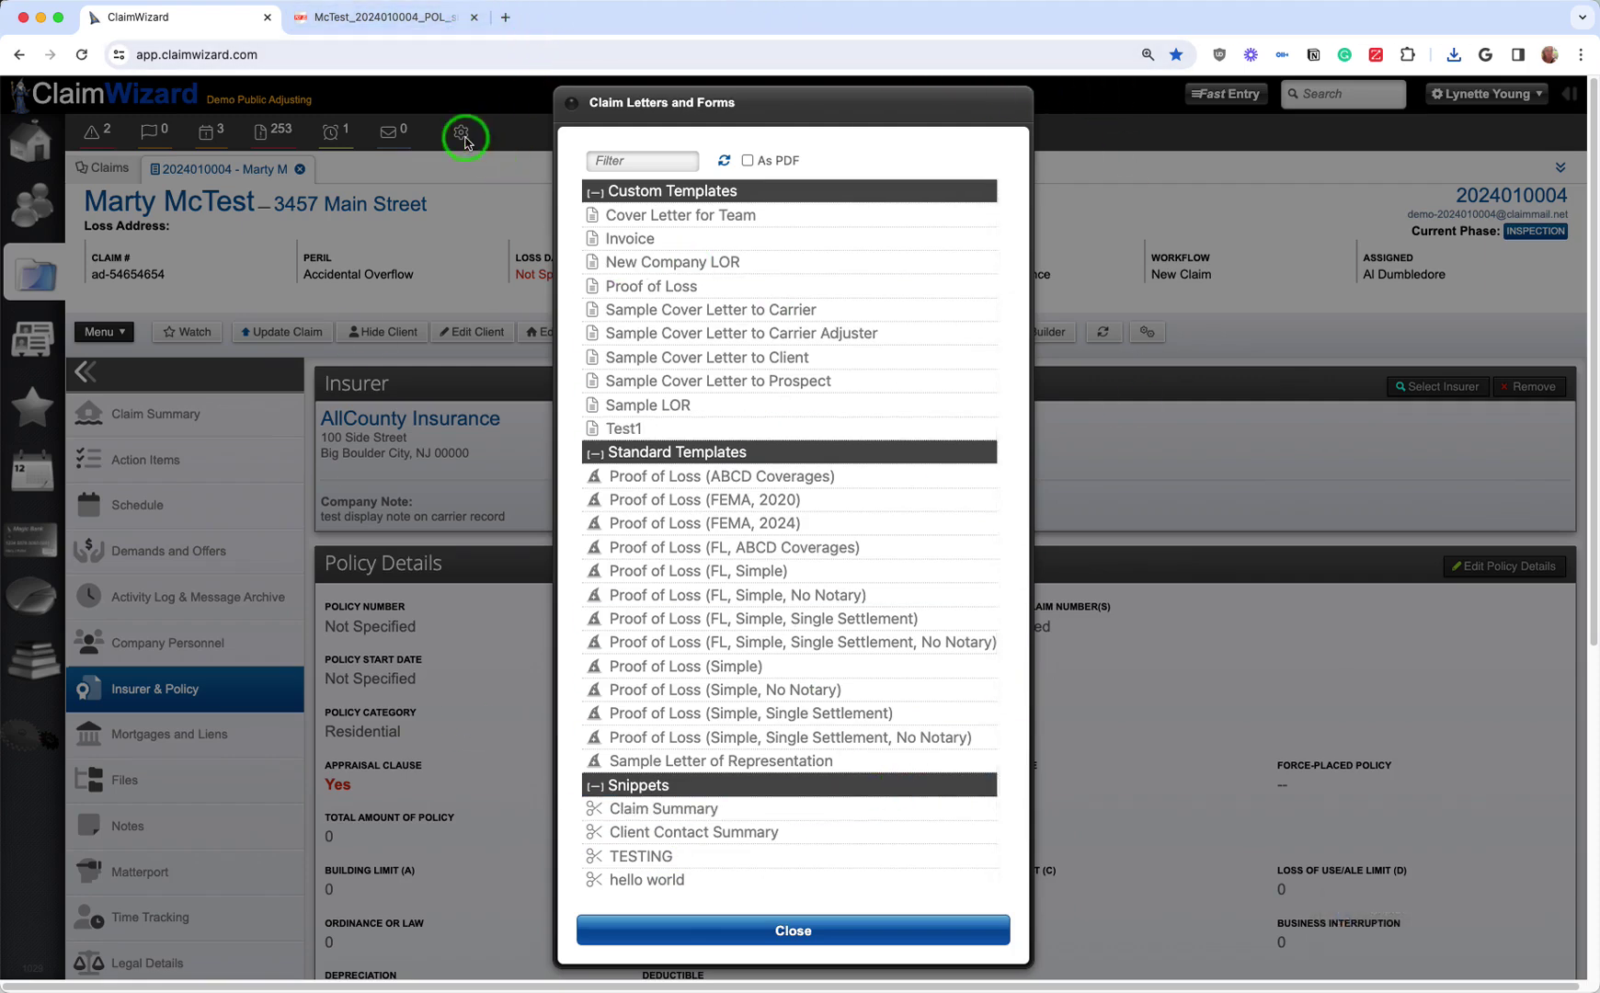
click(1126, 198)
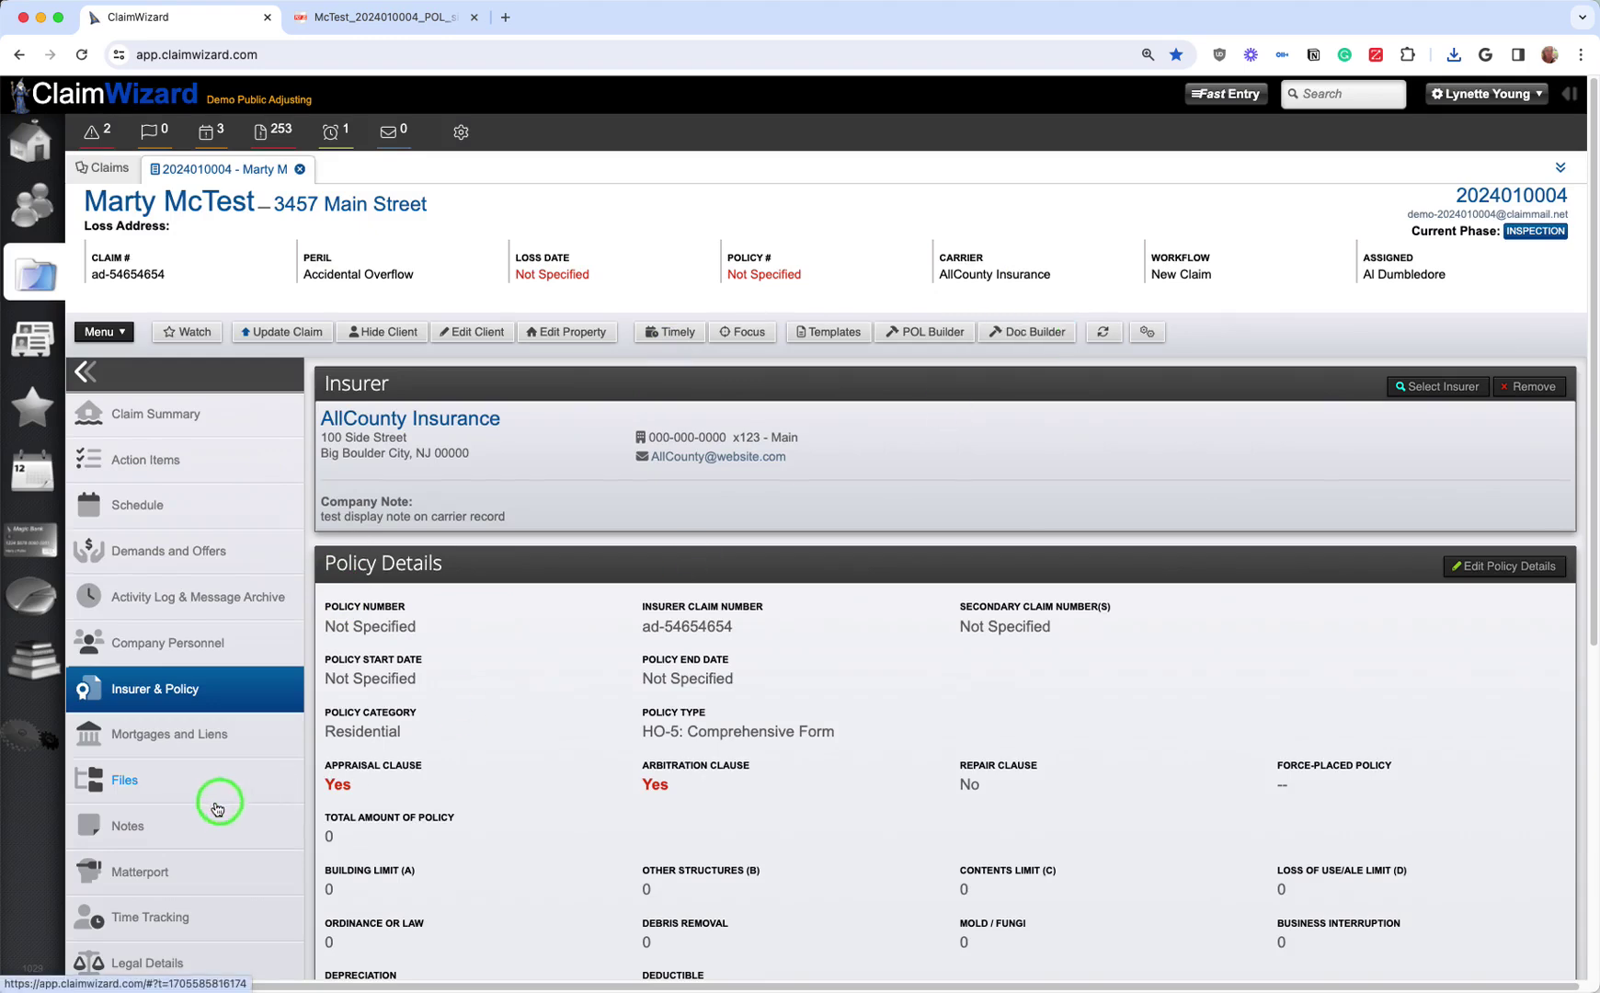
Step: Upload the Proof of Loss PDF from Downloads into the claim's Proof of Loss folder on the Files page
click(162, 783)
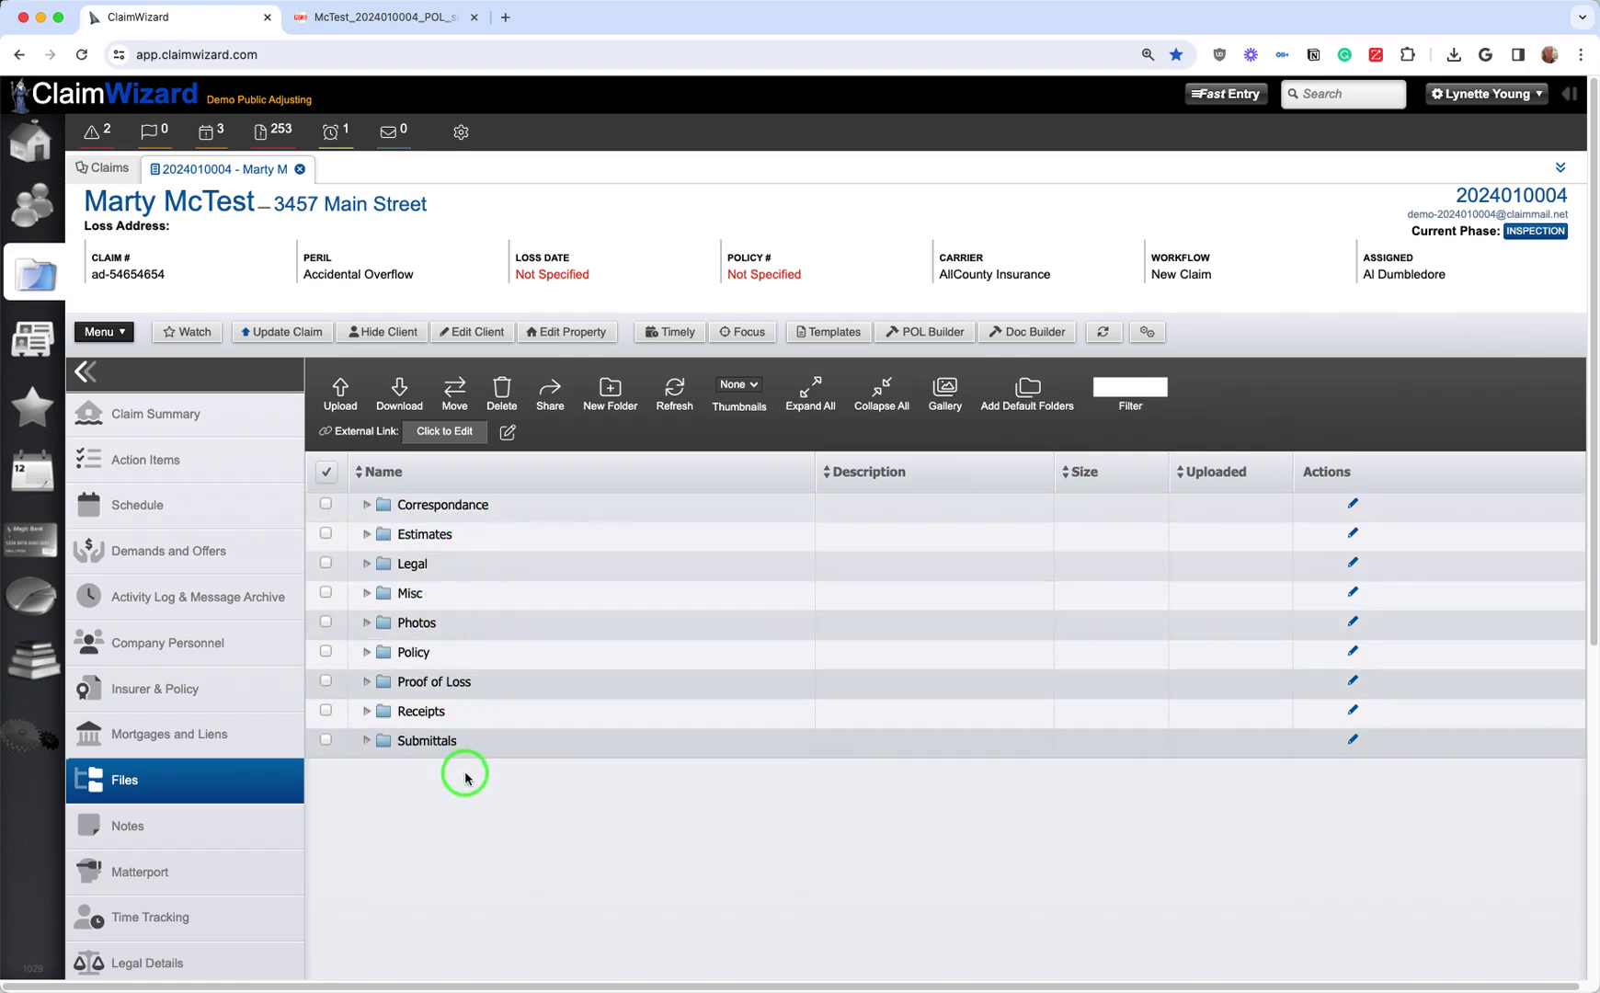
click(372, 508)
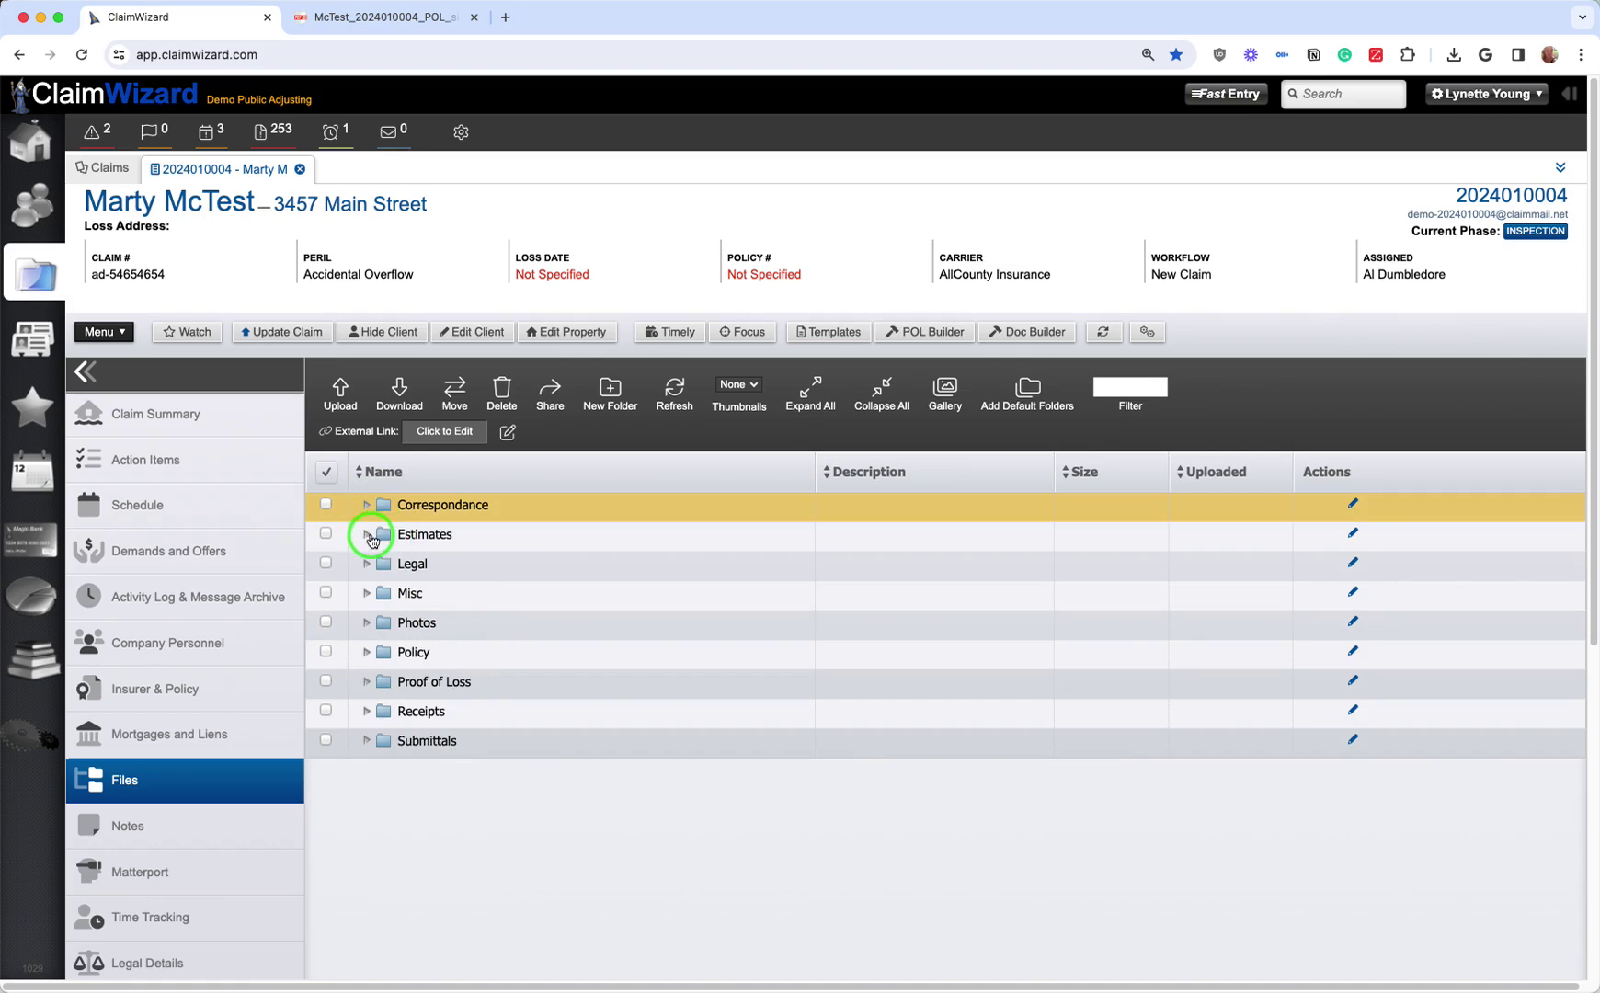
click(342, 401)
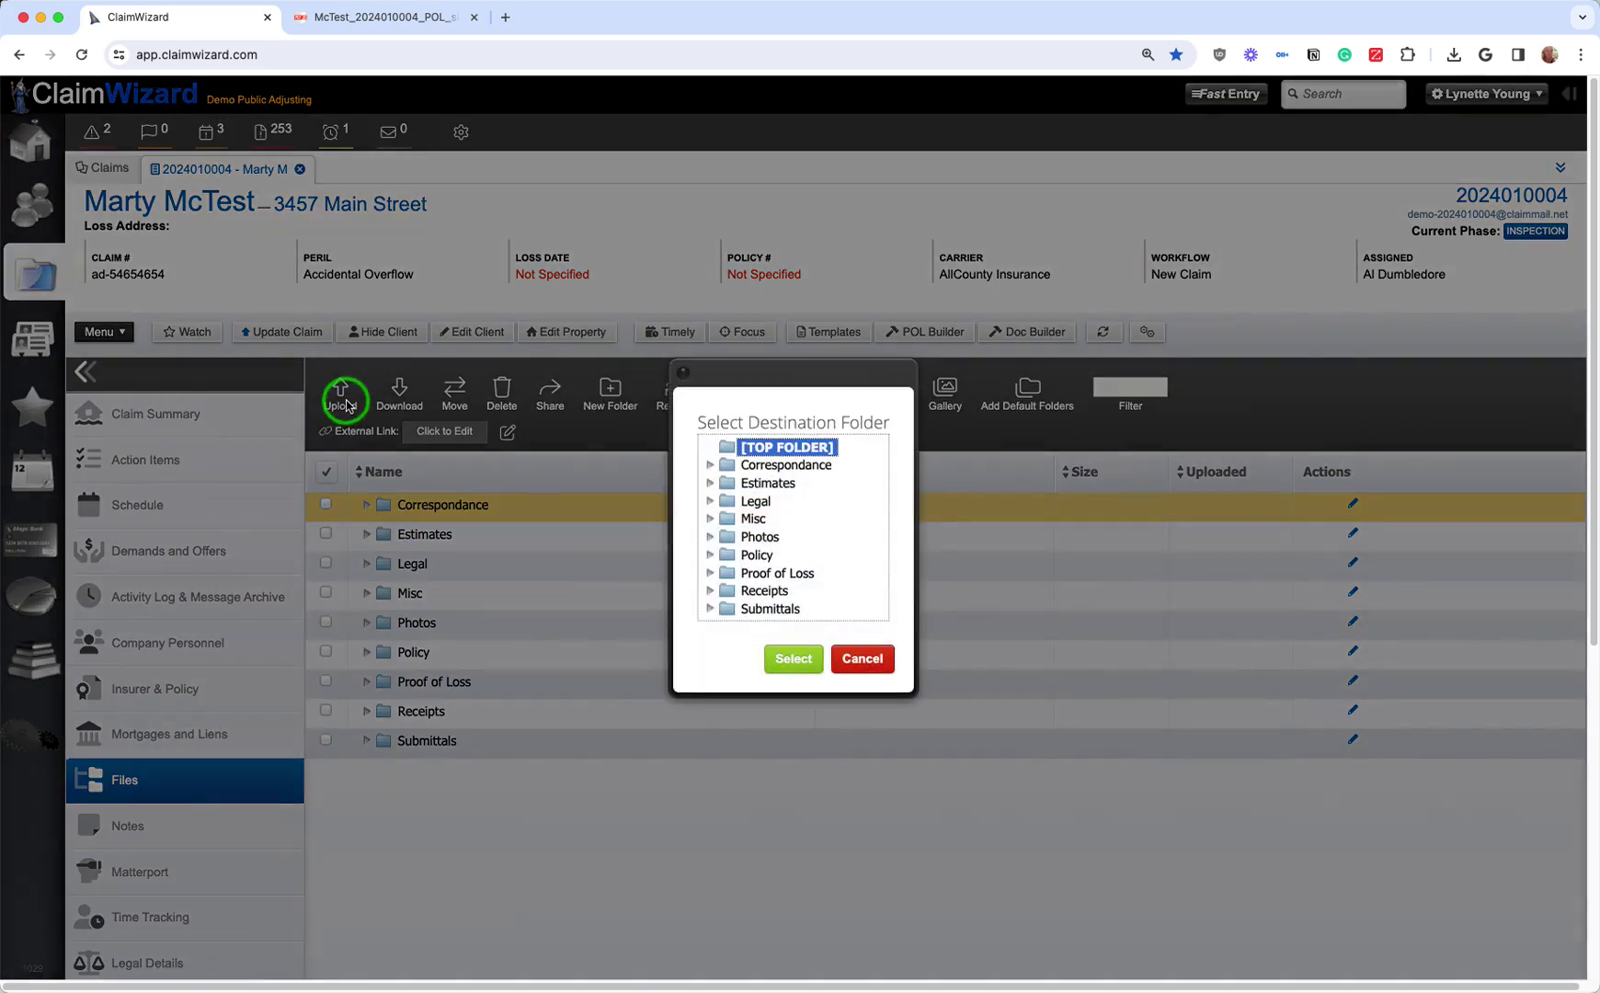
click(778, 573)
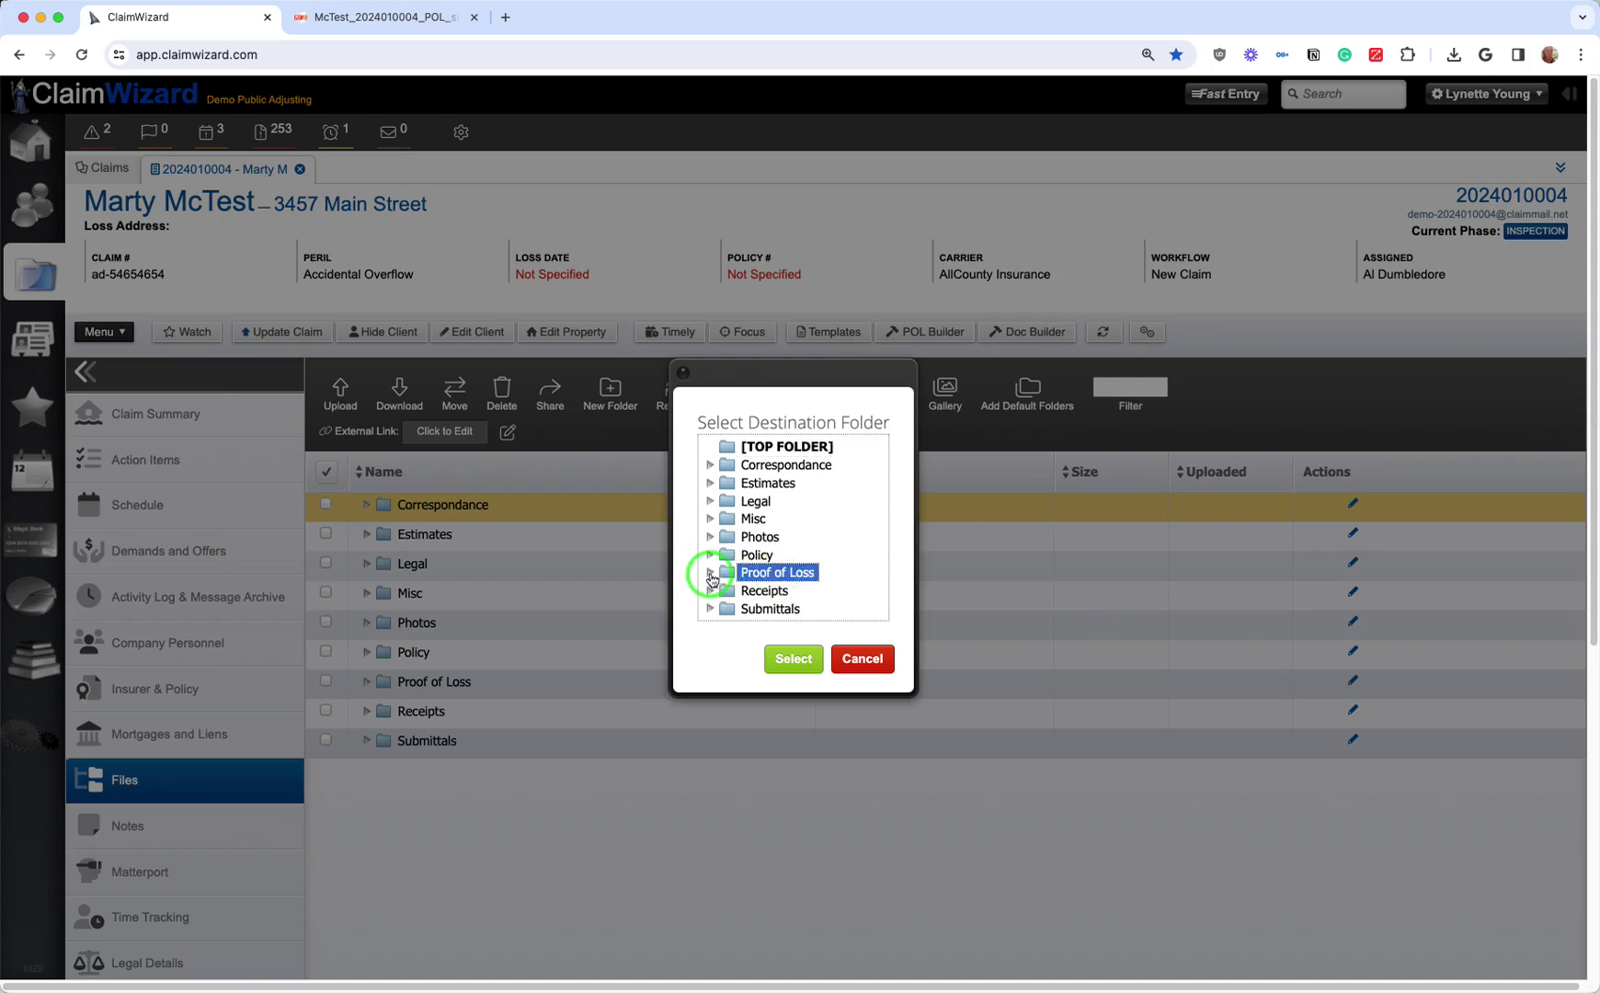
click(786, 658)
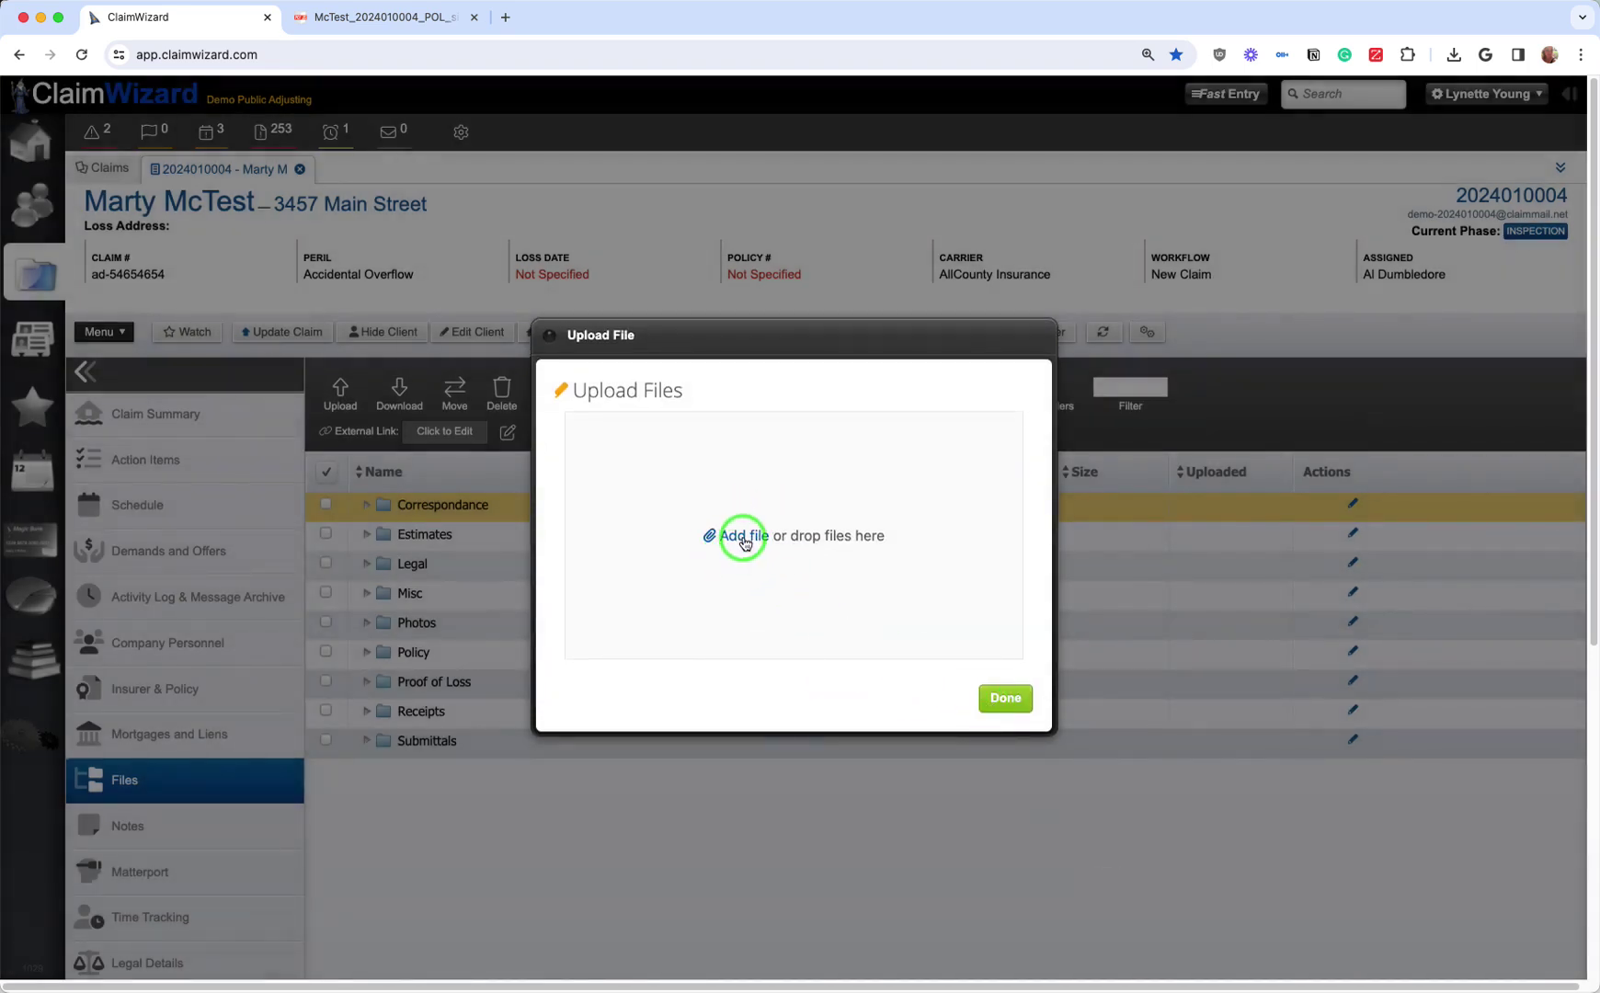
click(745, 539)
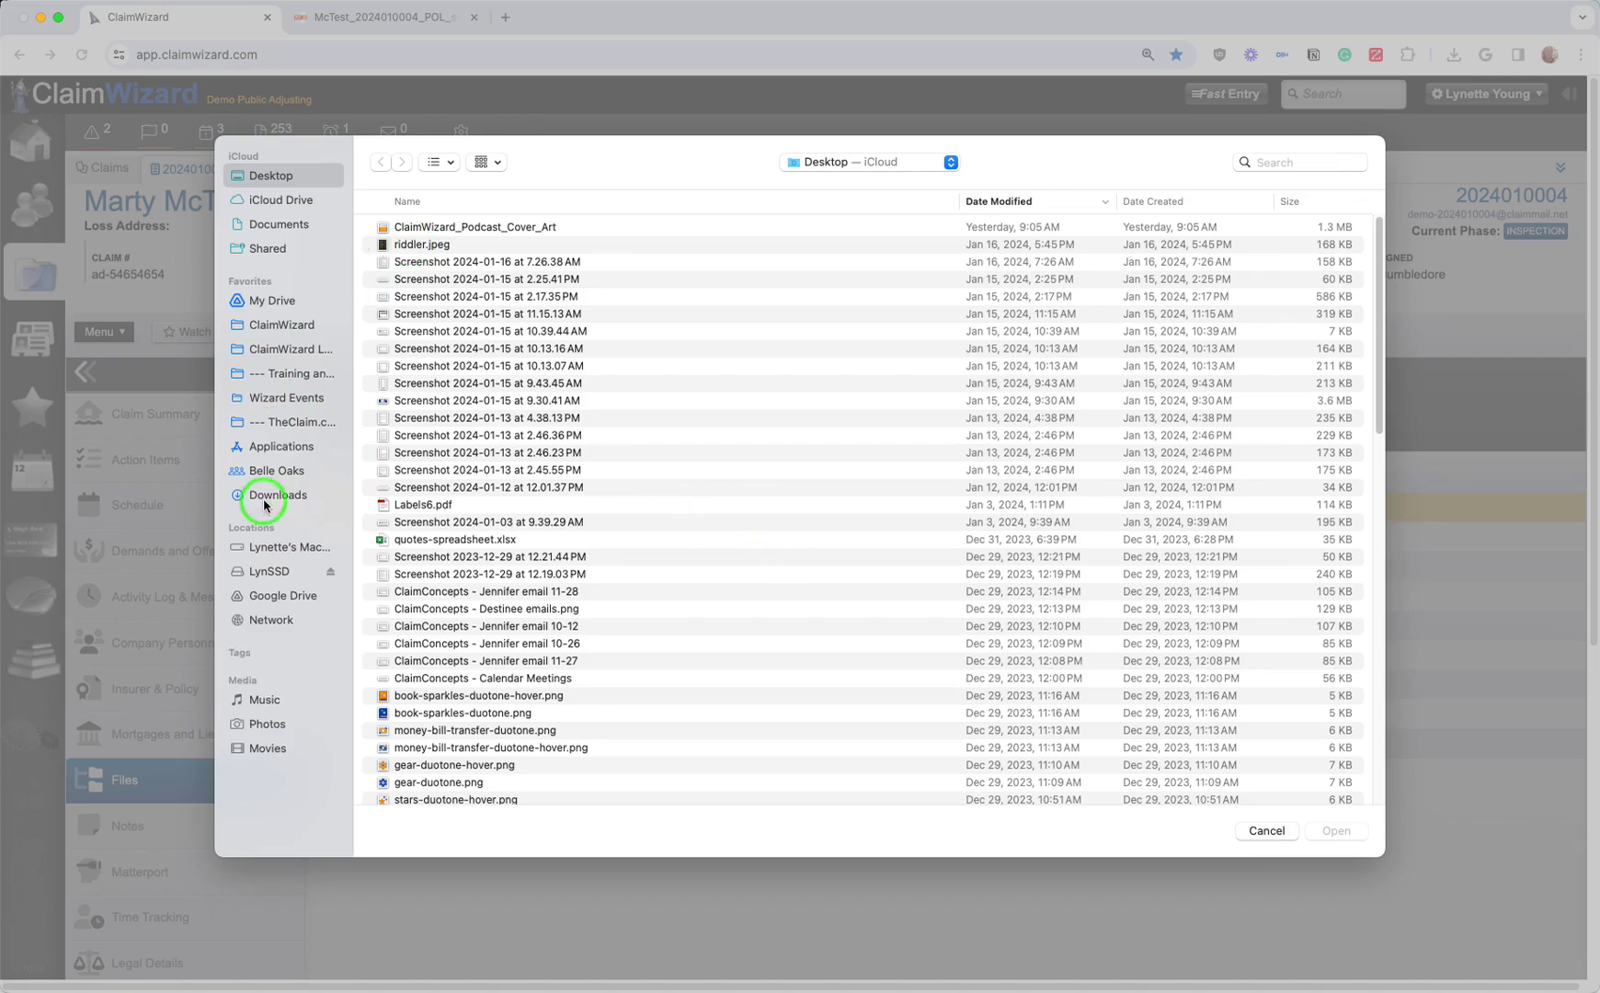
click(279, 494)
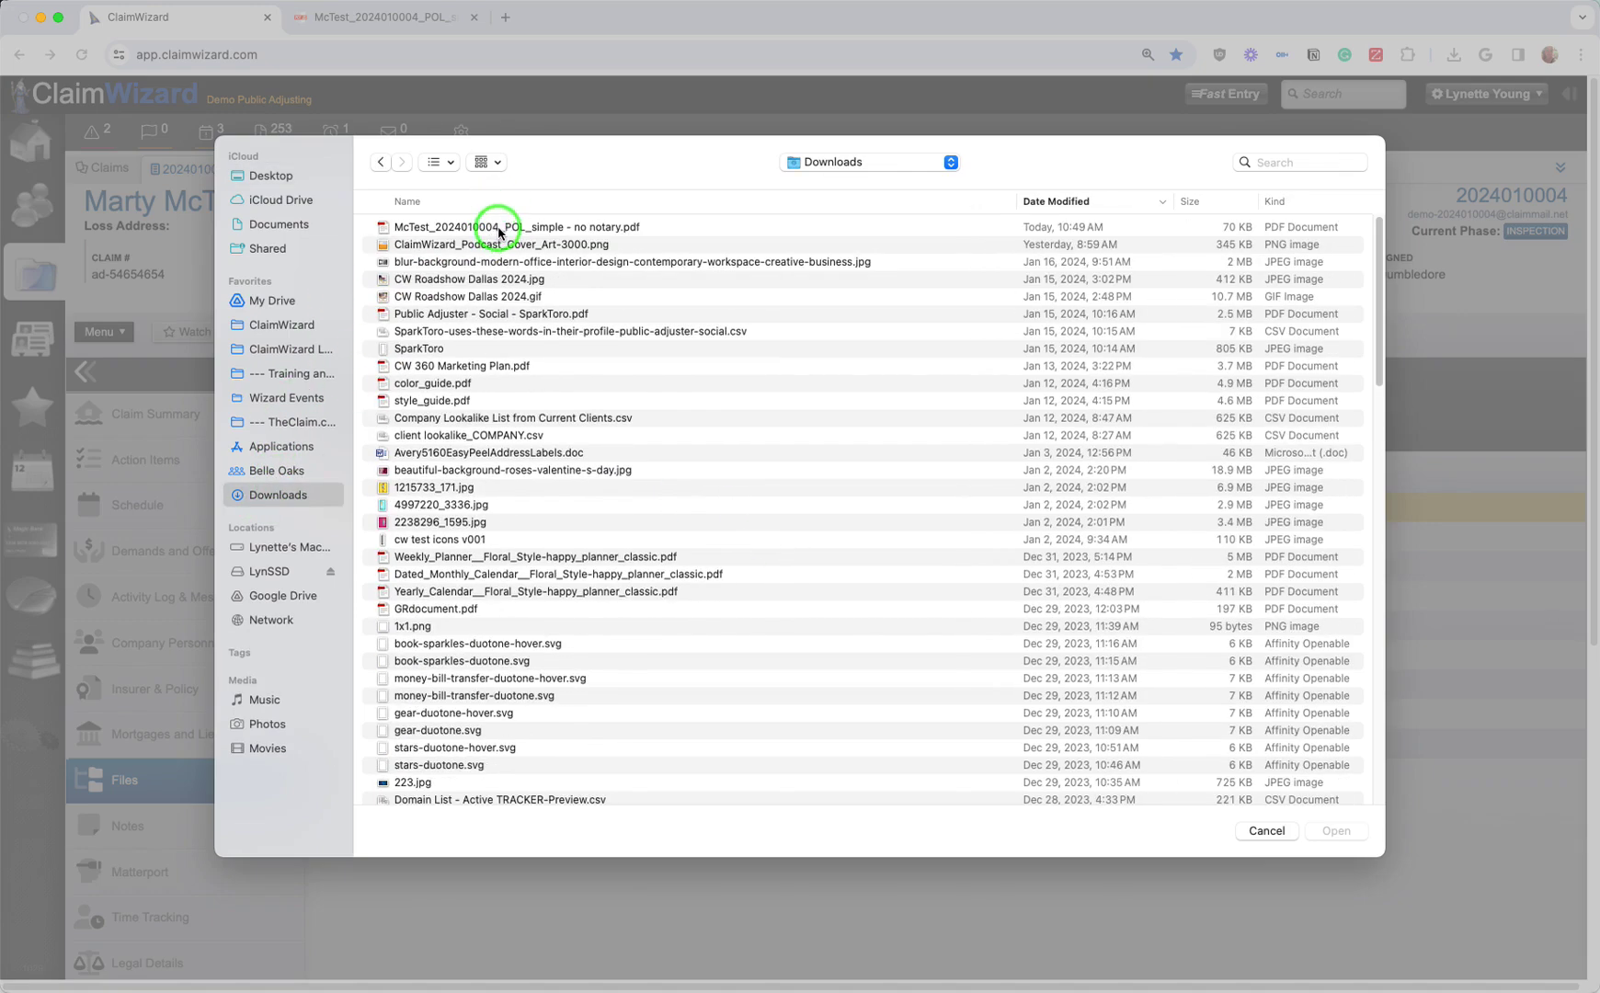
click(499, 225)
click(1333, 932)
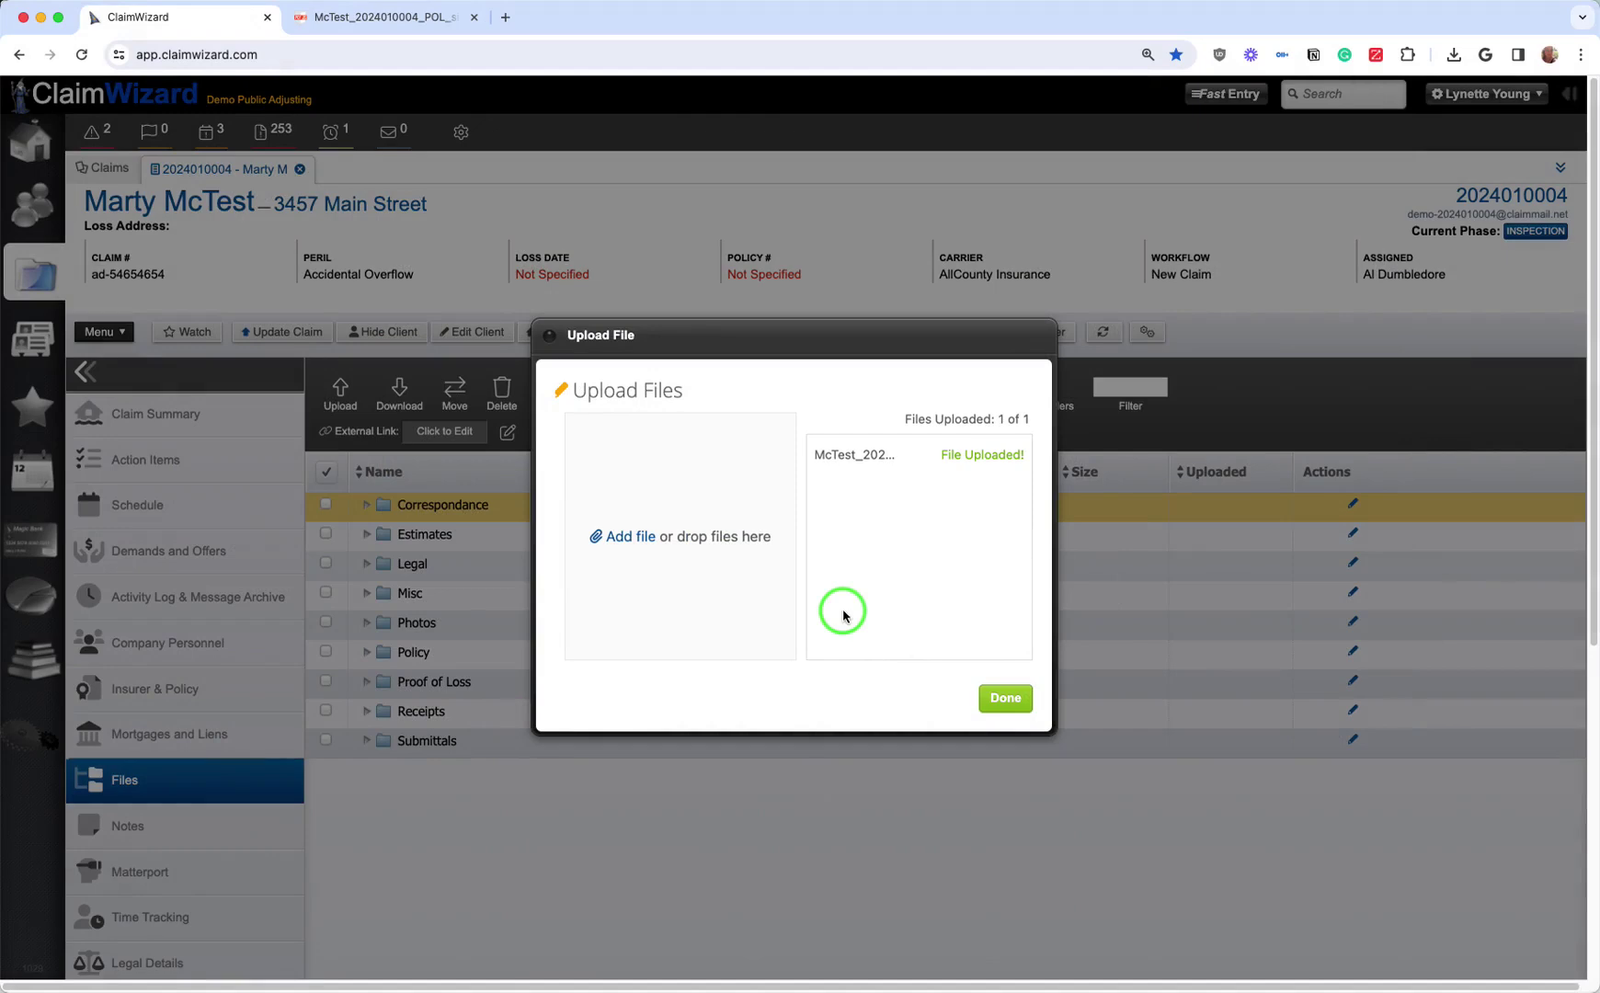
click(1004, 699)
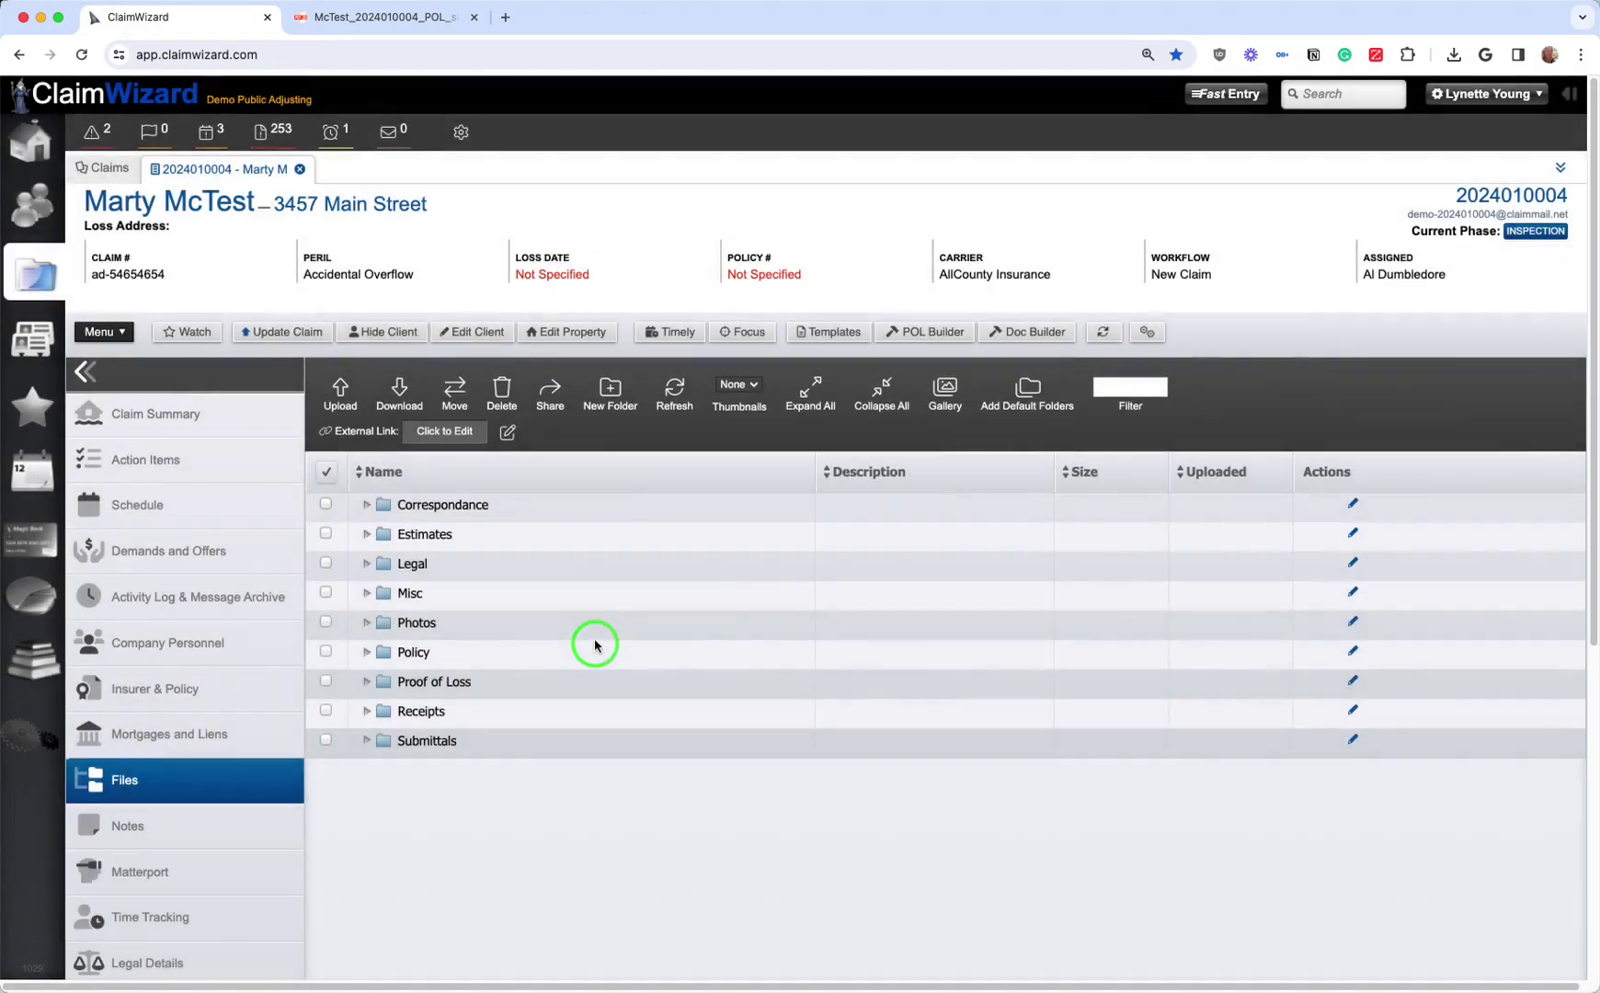
Step: Expand the Proof of Loss folder and preview the uploaded PDF
click(365, 687)
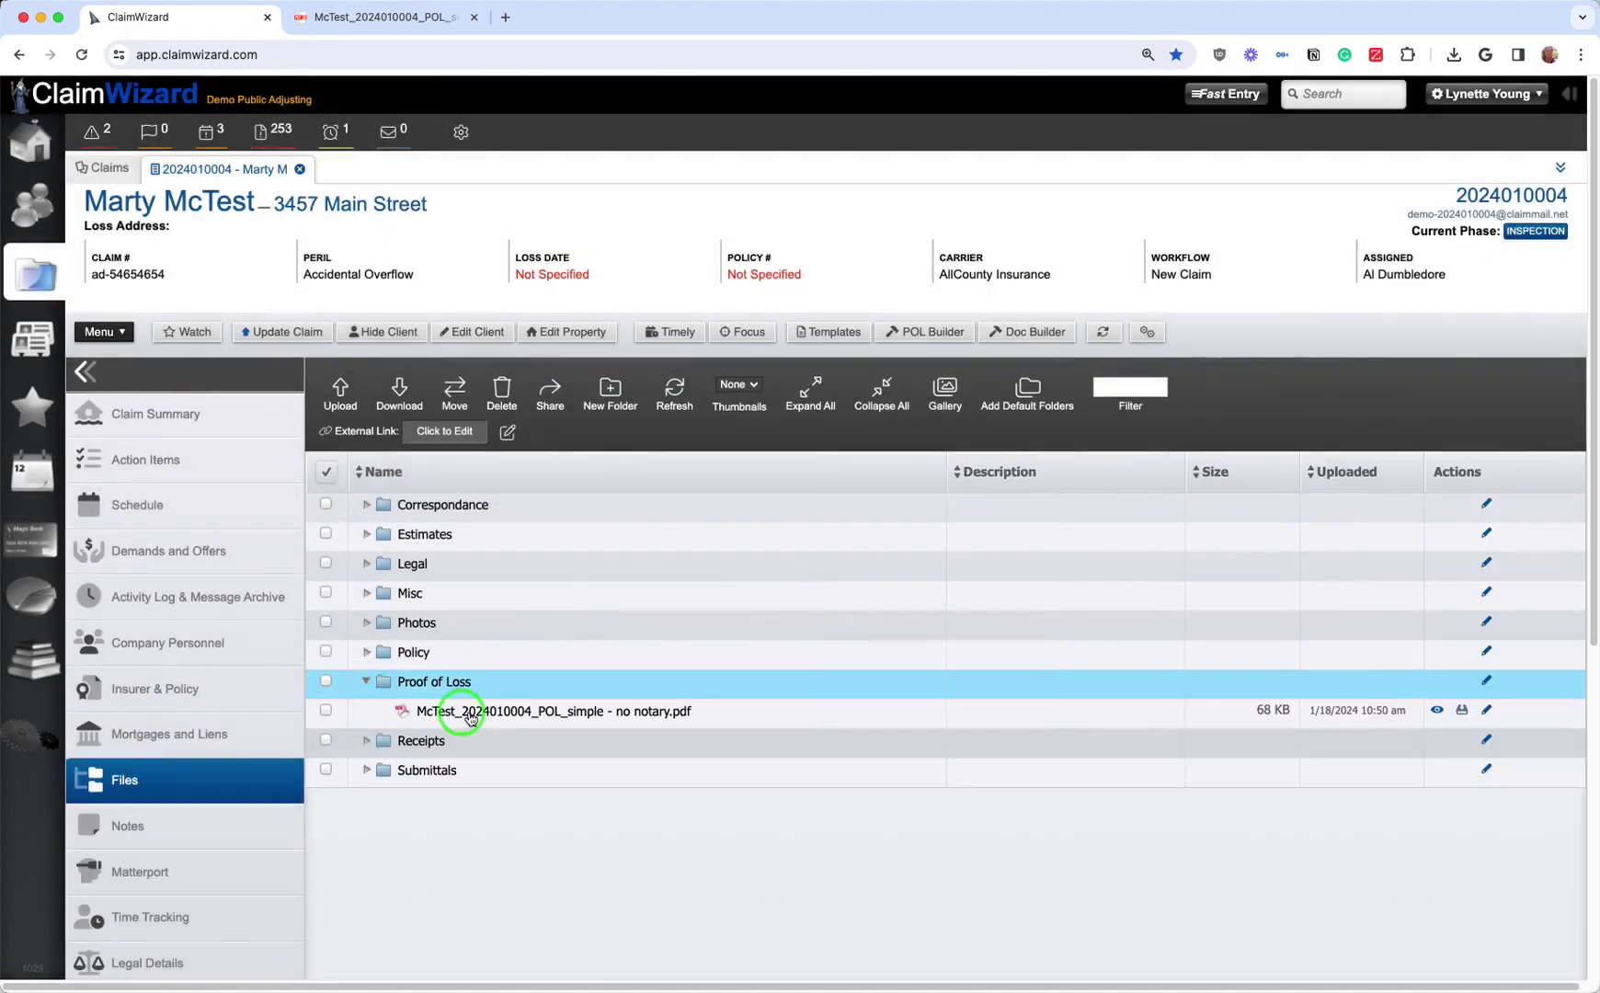
click(1437, 712)
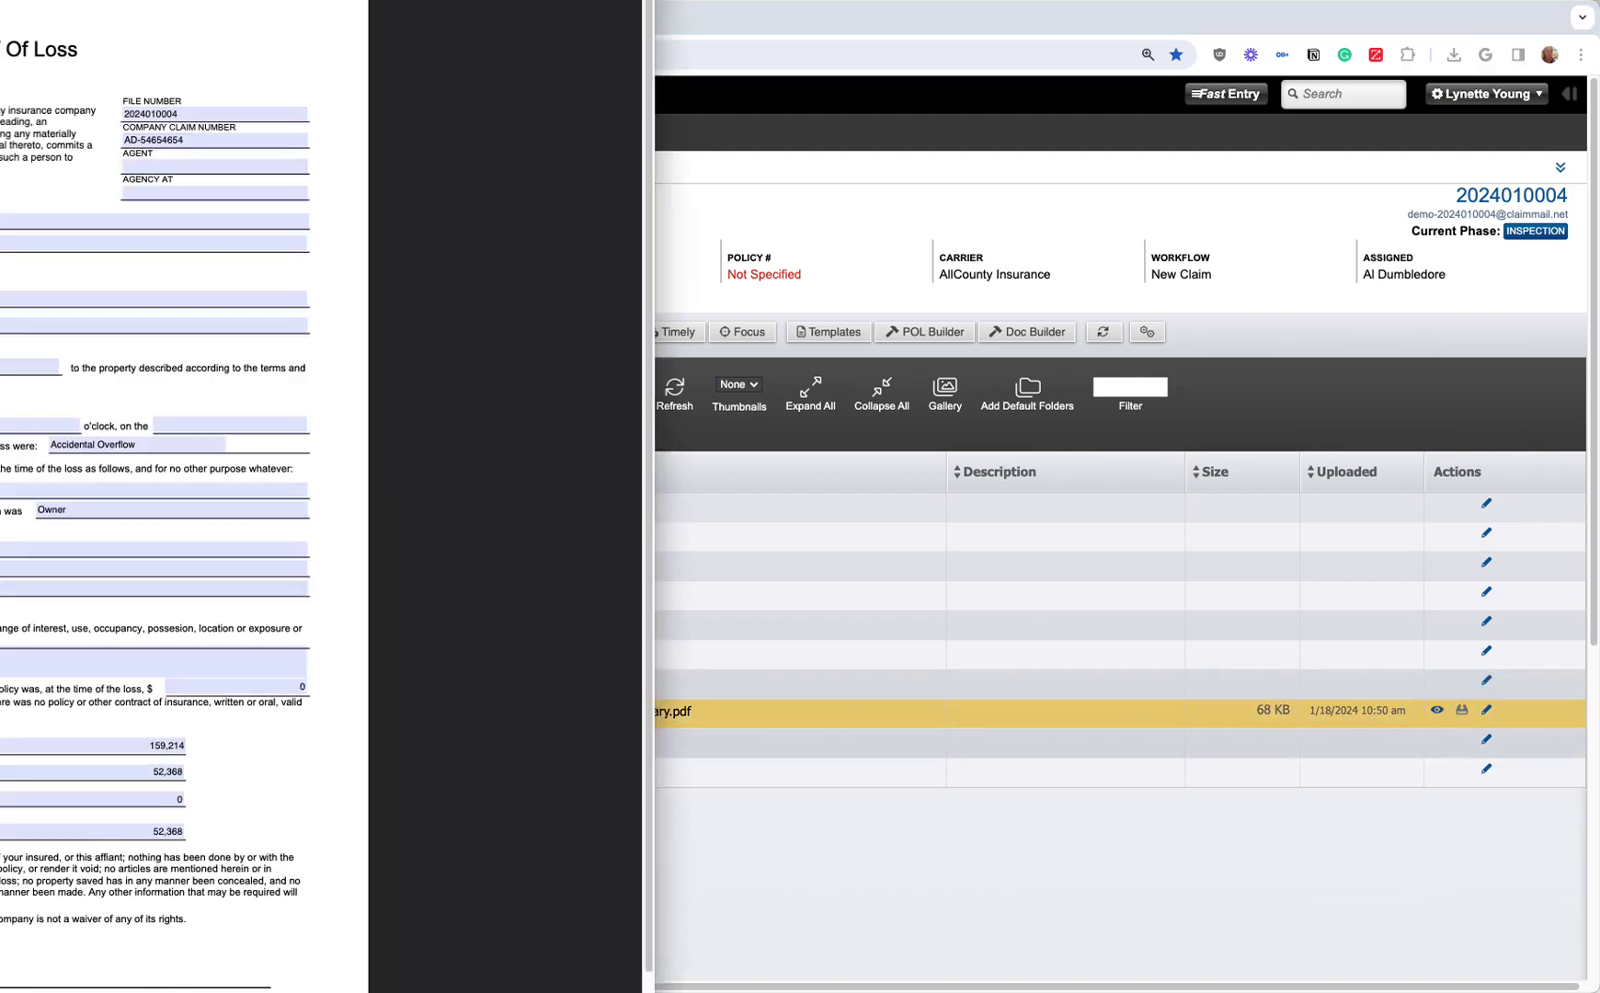
key(super+w)
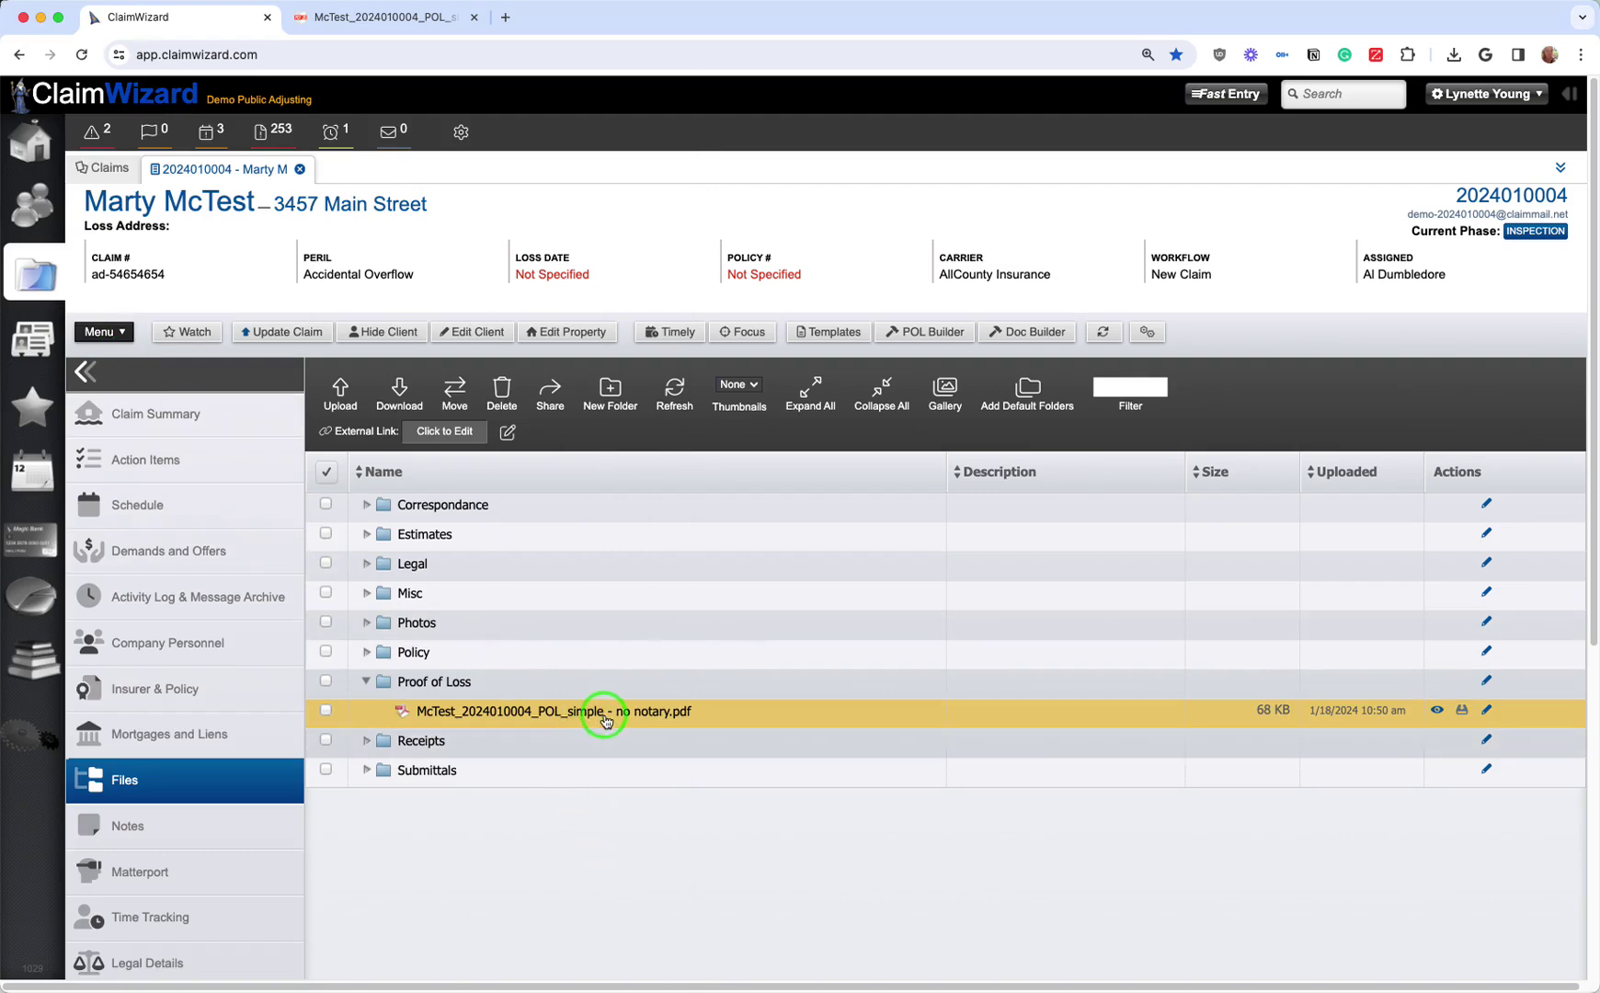
Step: Title the uploaded file 'POL Final' with description 'sent on xyz' and save it
click(1488, 711)
click(783, 579)
click(769, 496)
text(POL)
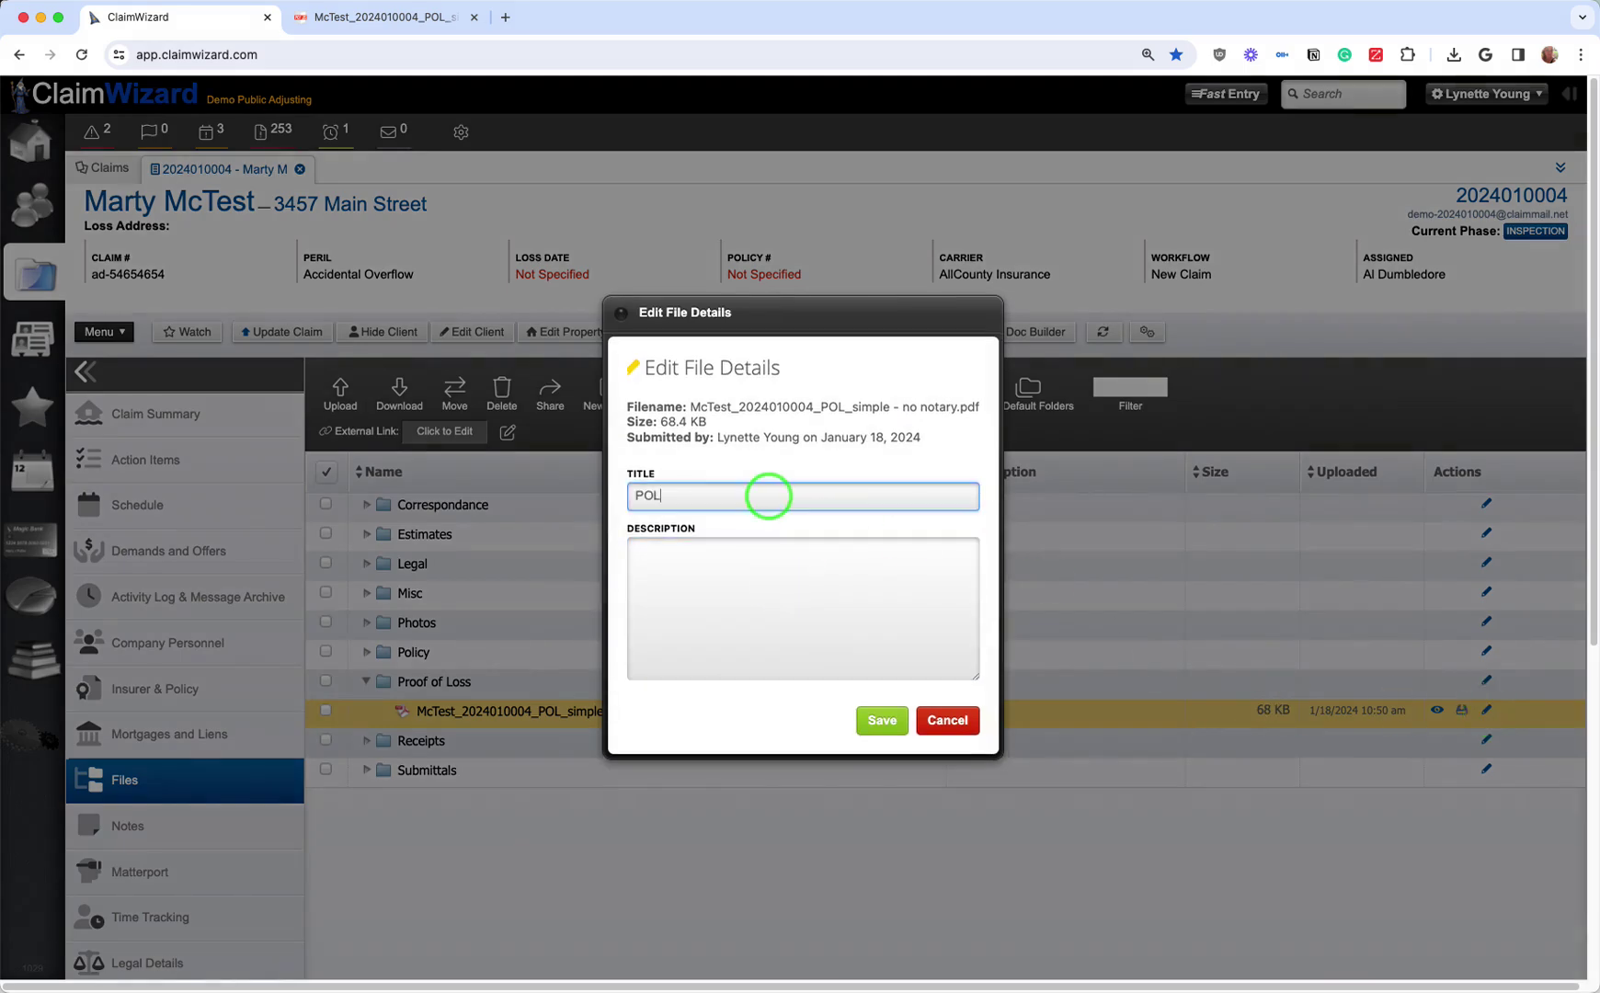
text( Fuin)
key(BackSpace)
key(BackSpace)
key(BackSpace)
text(inal)
key(Tab)
text(sent on)
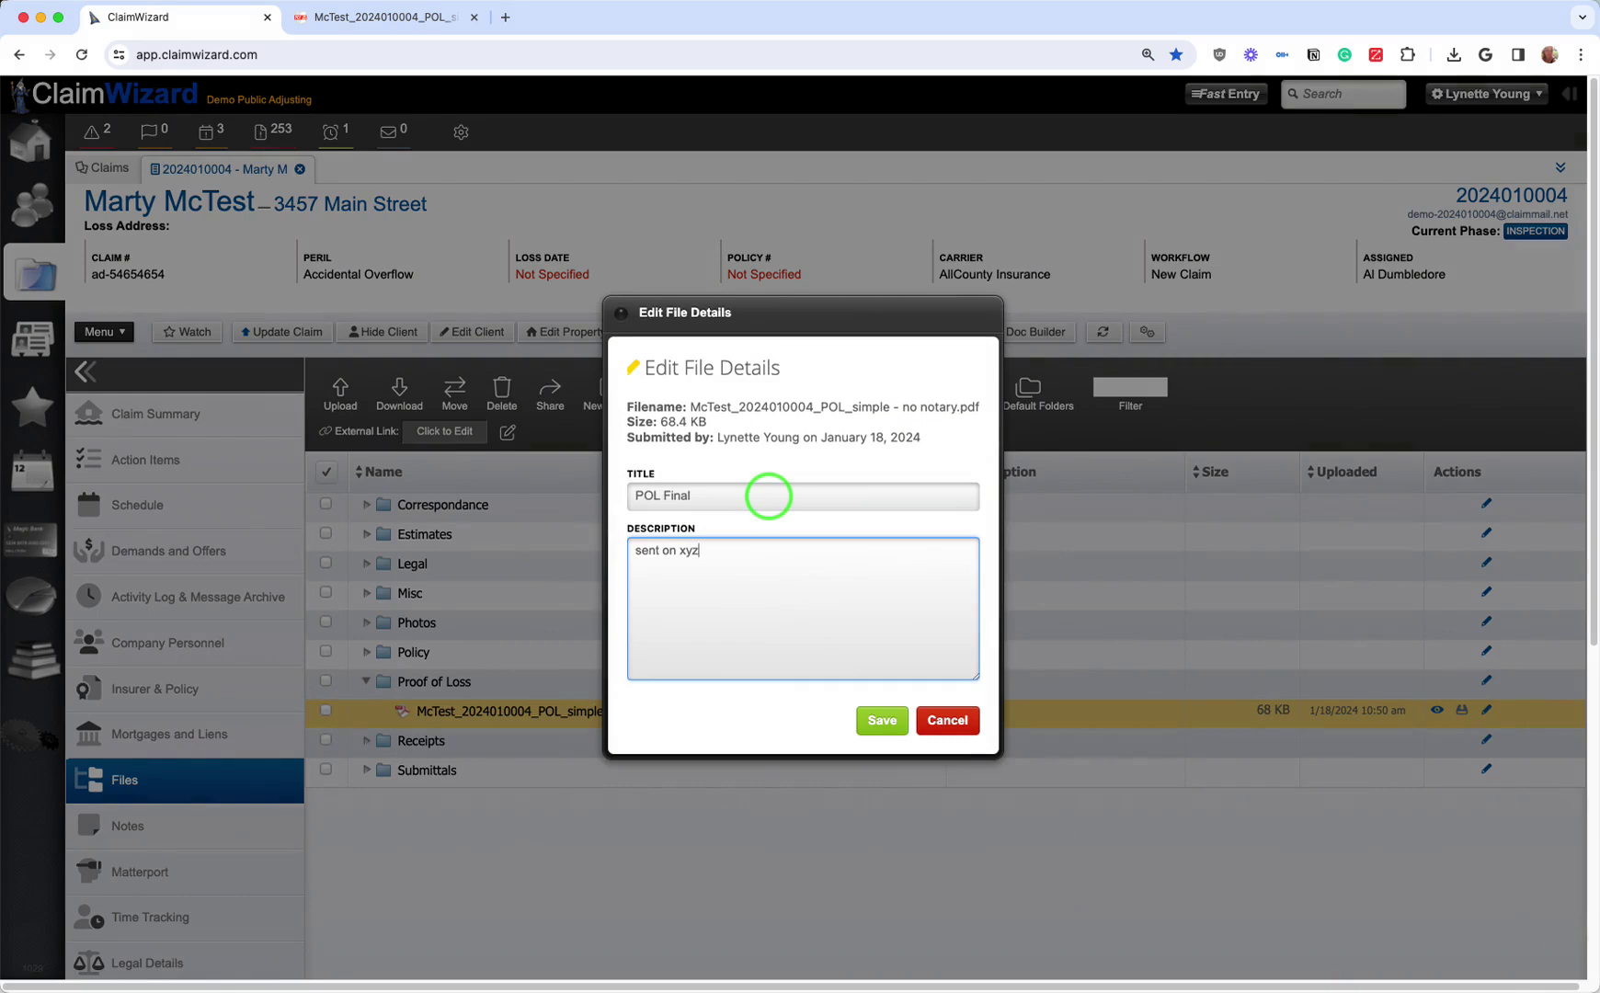
click(882, 720)
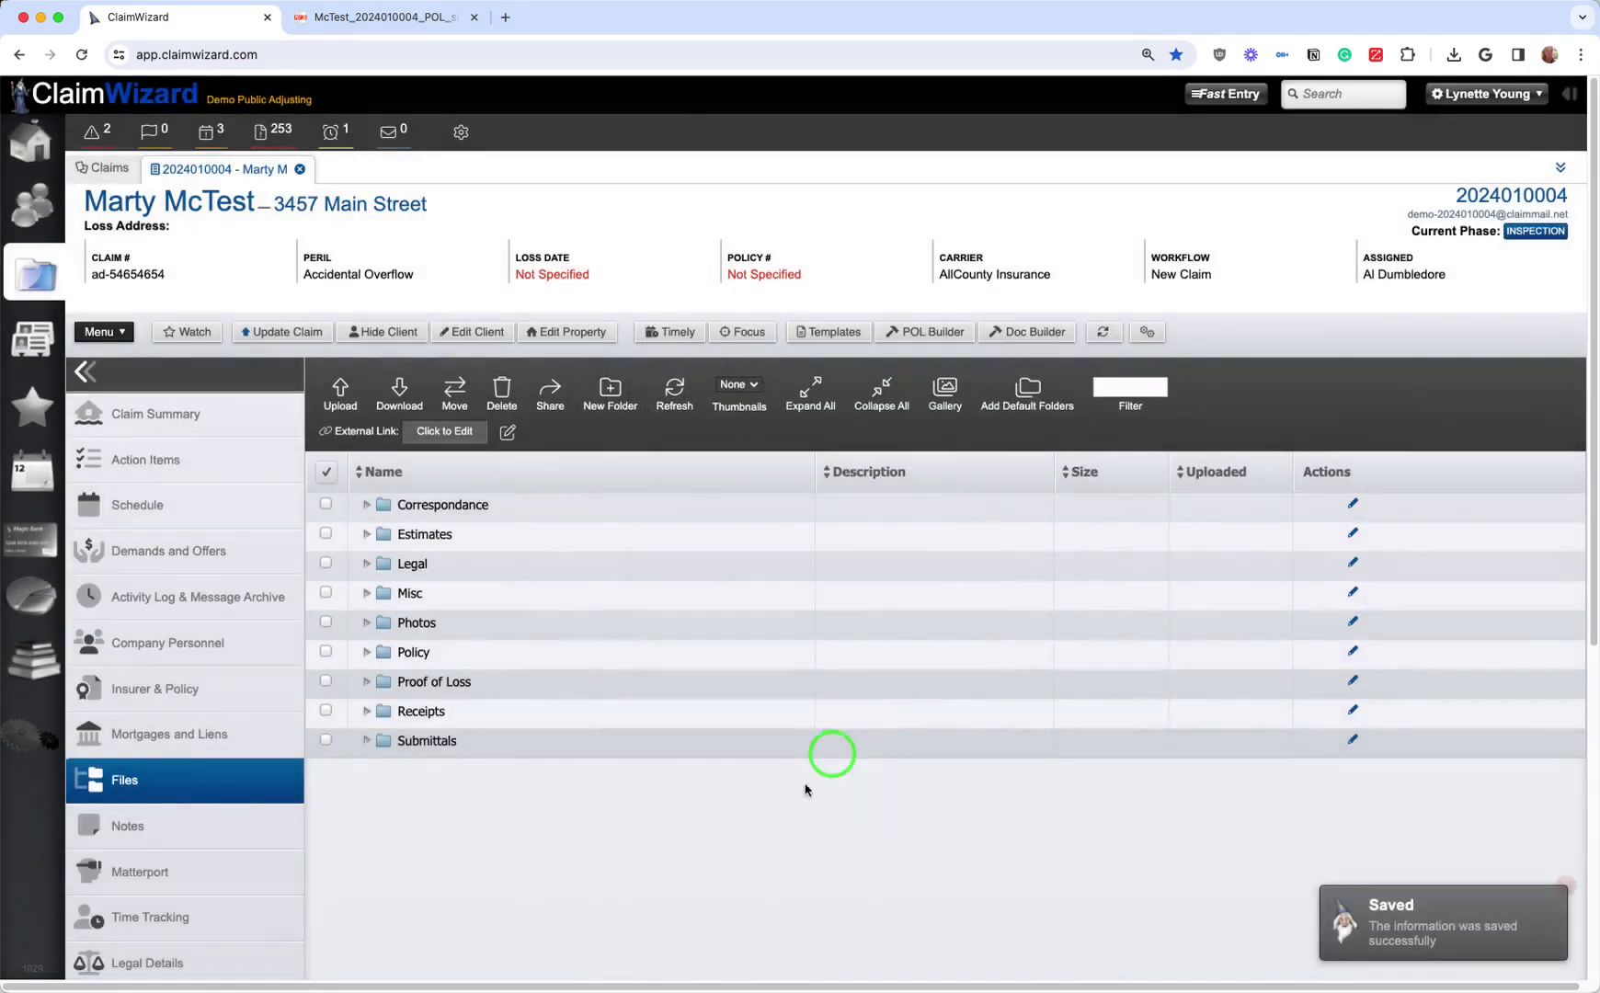
click(366, 682)
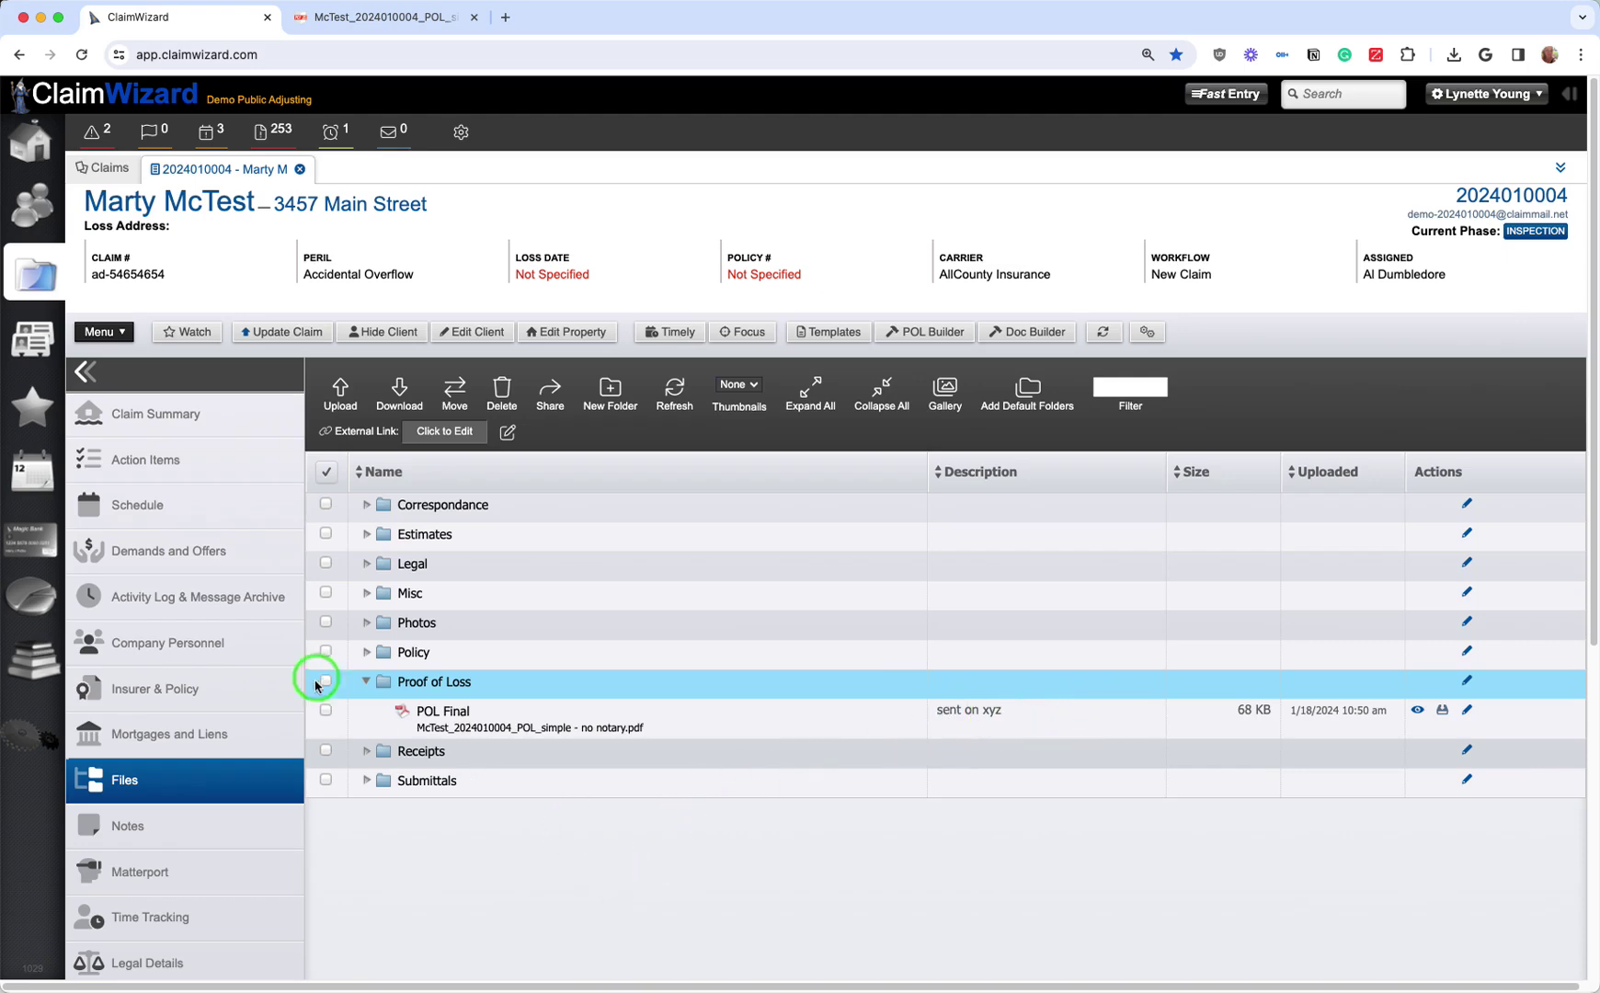
Step: Select all files, copy the 30-day Link to File URL, and activate the share link
click(326, 473)
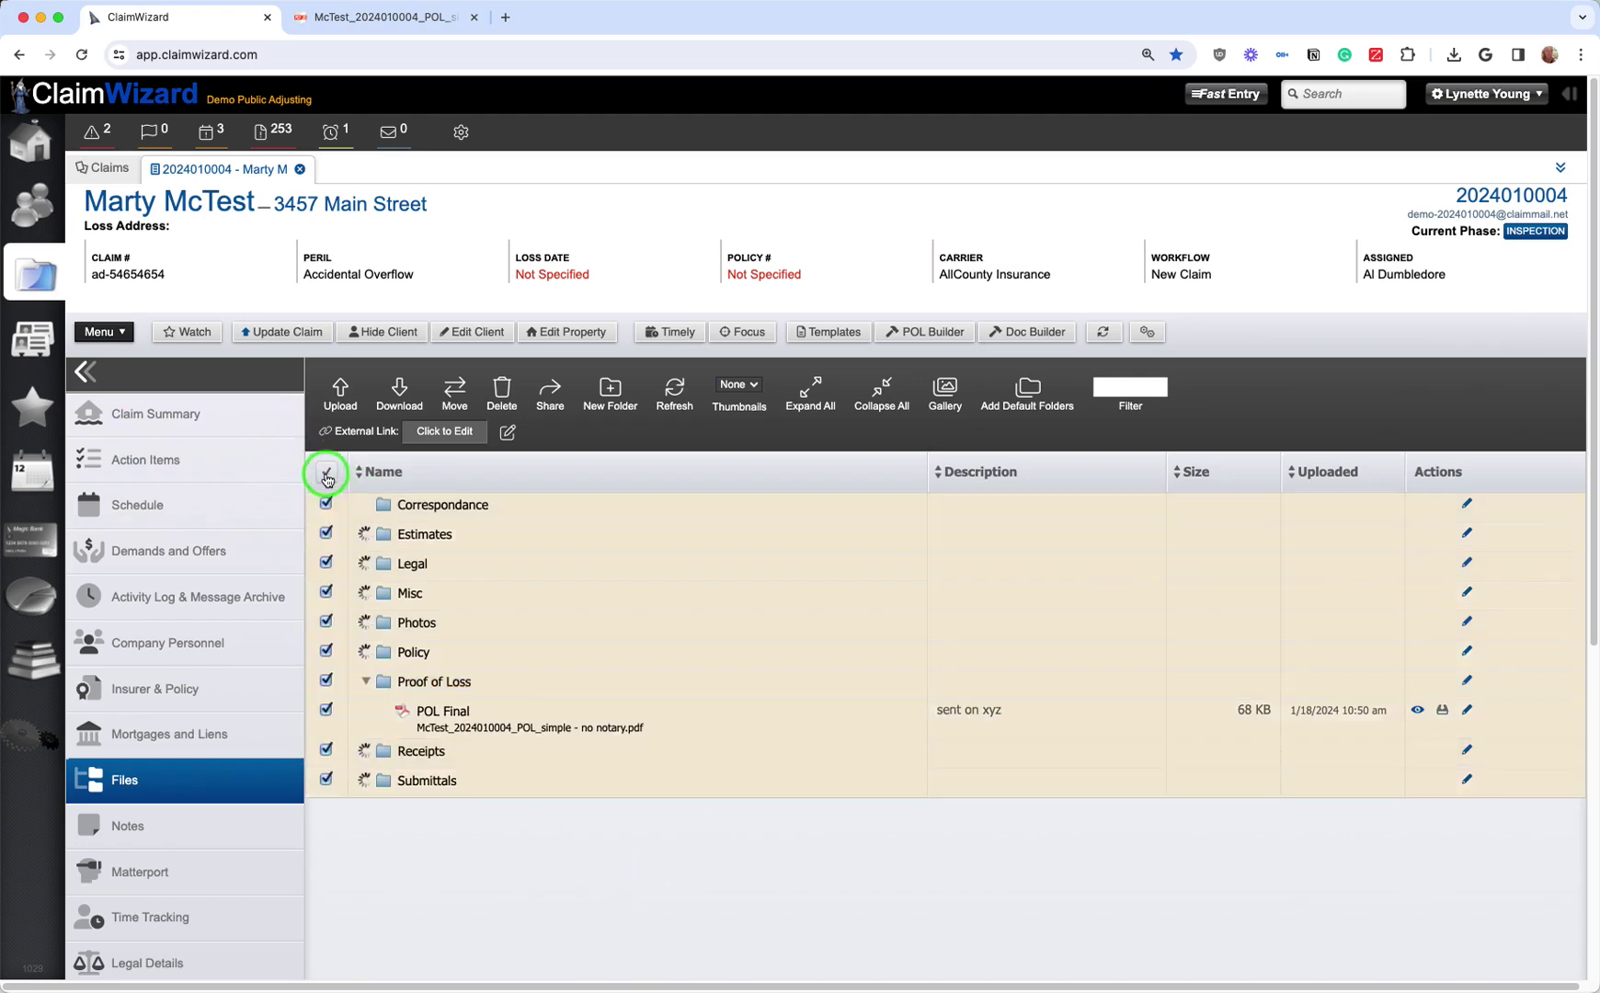
click(327, 474)
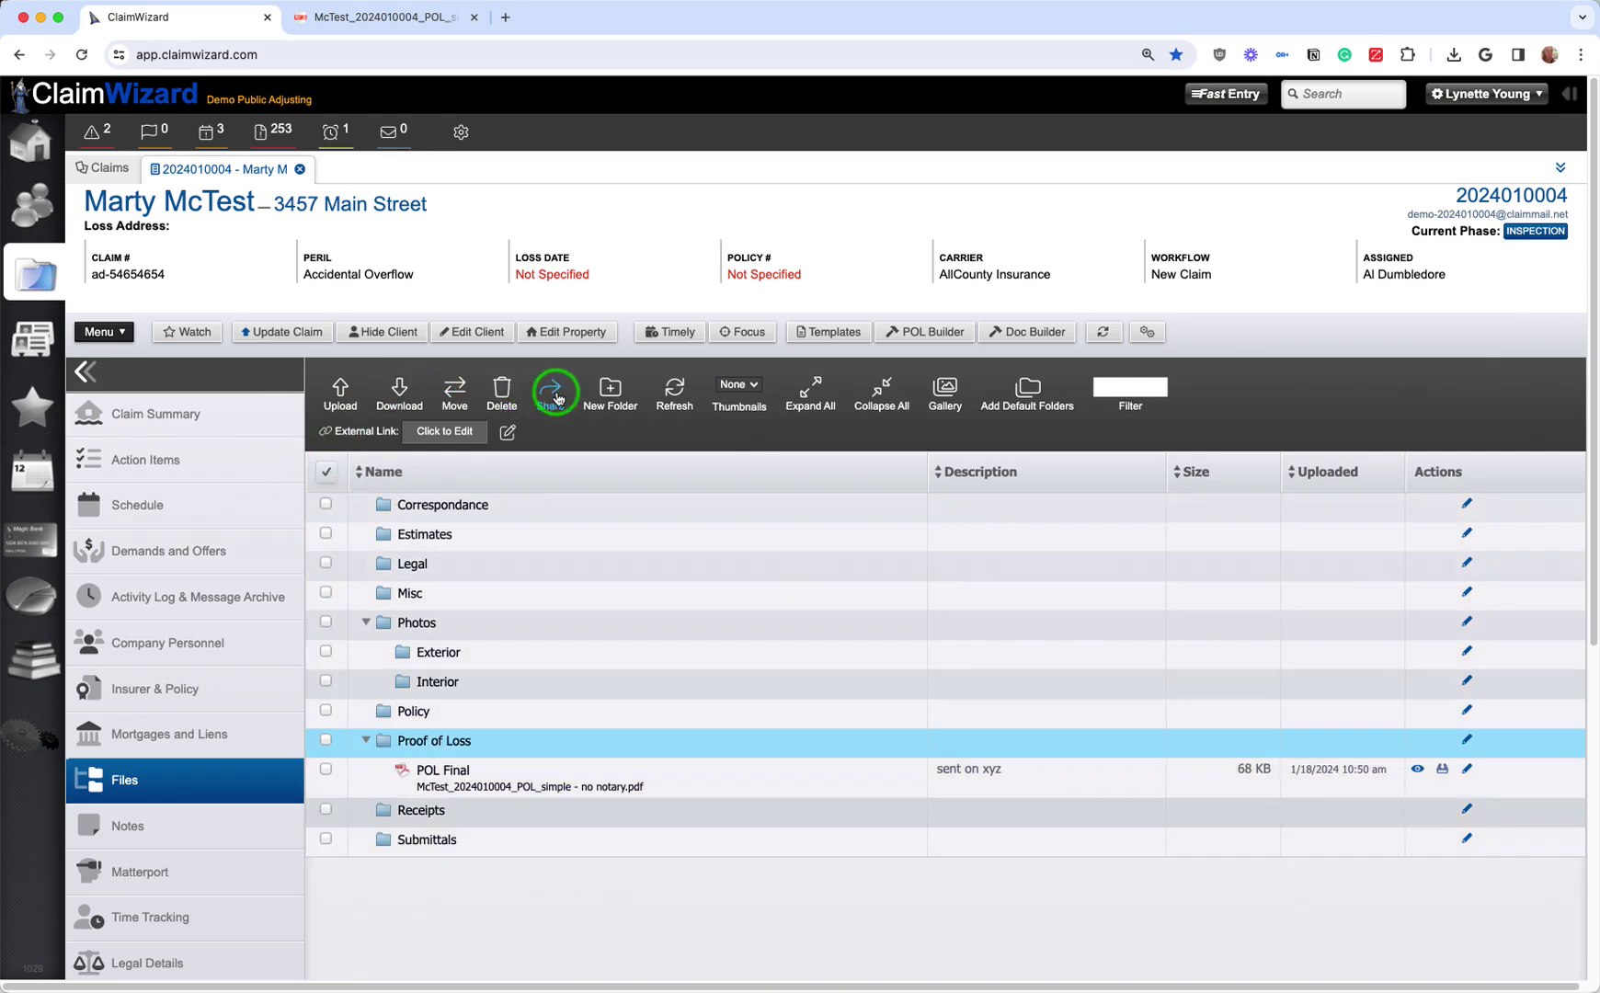
click(327, 472)
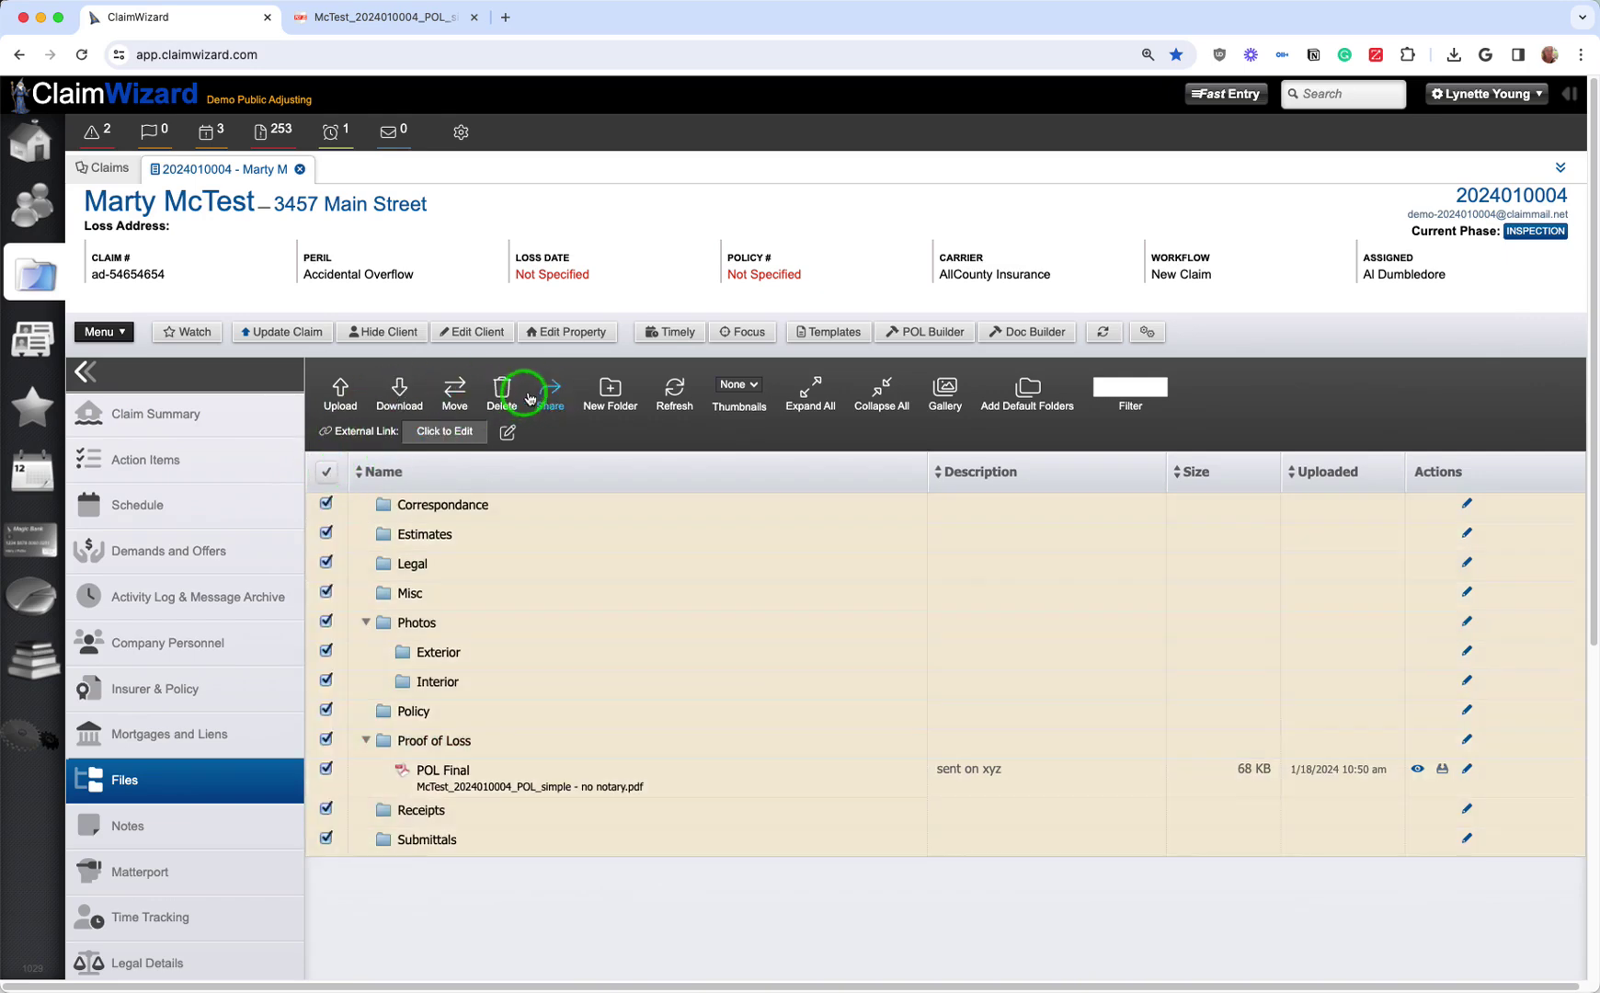
click(551, 395)
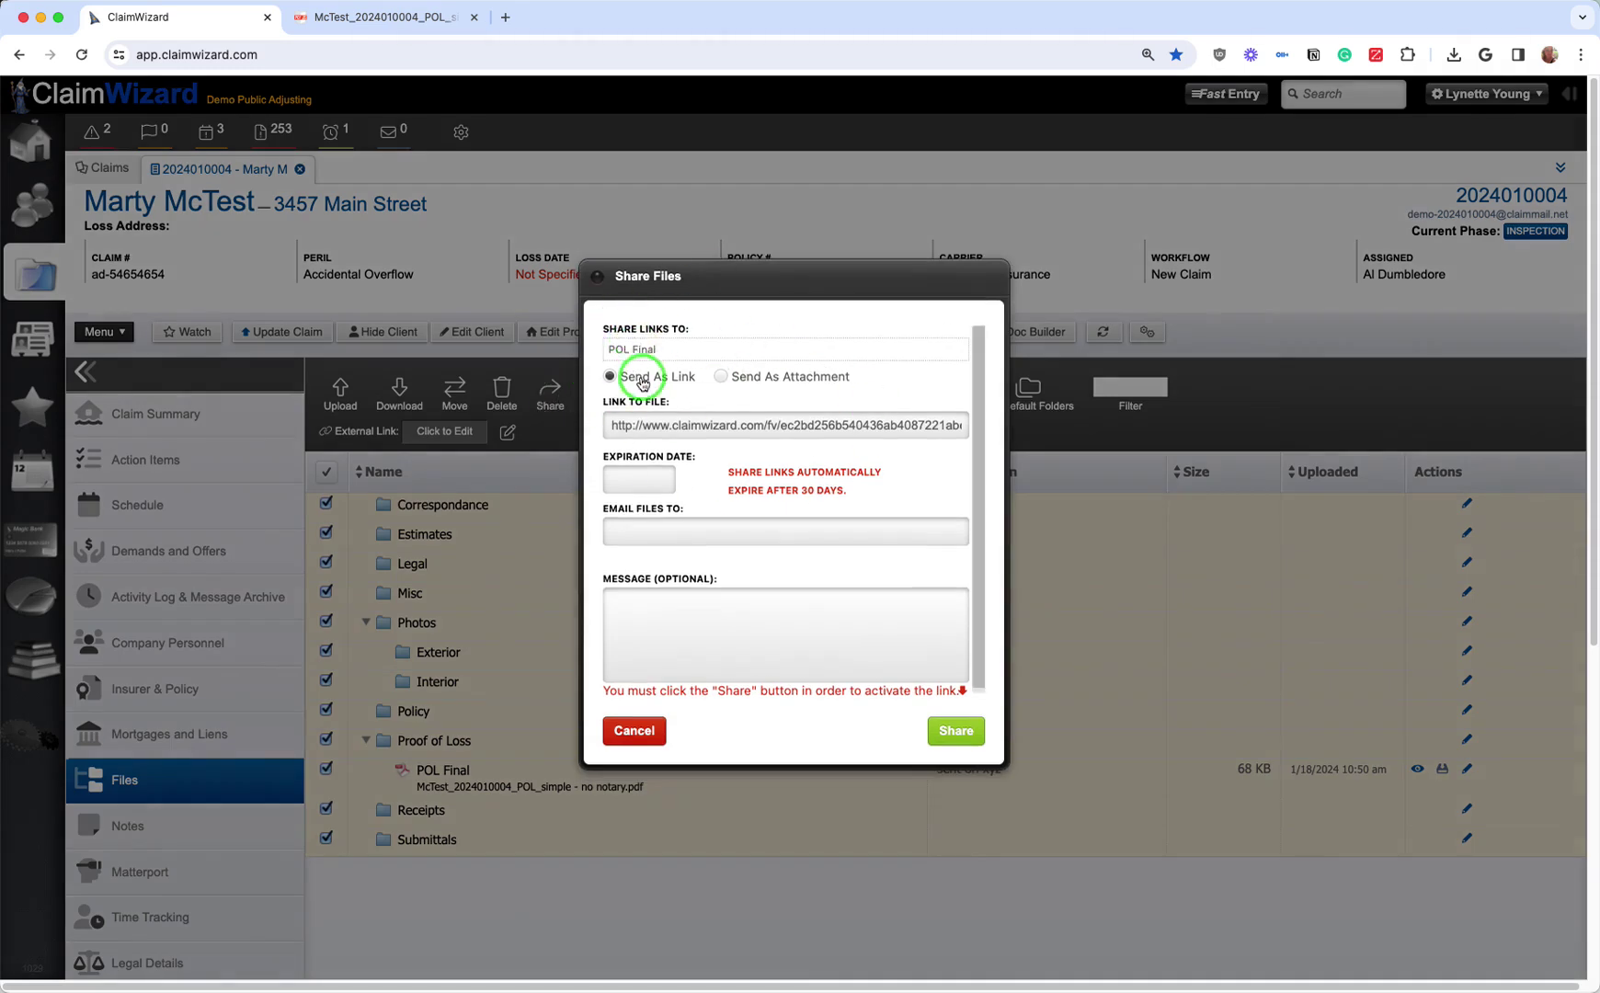
click(632, 425)
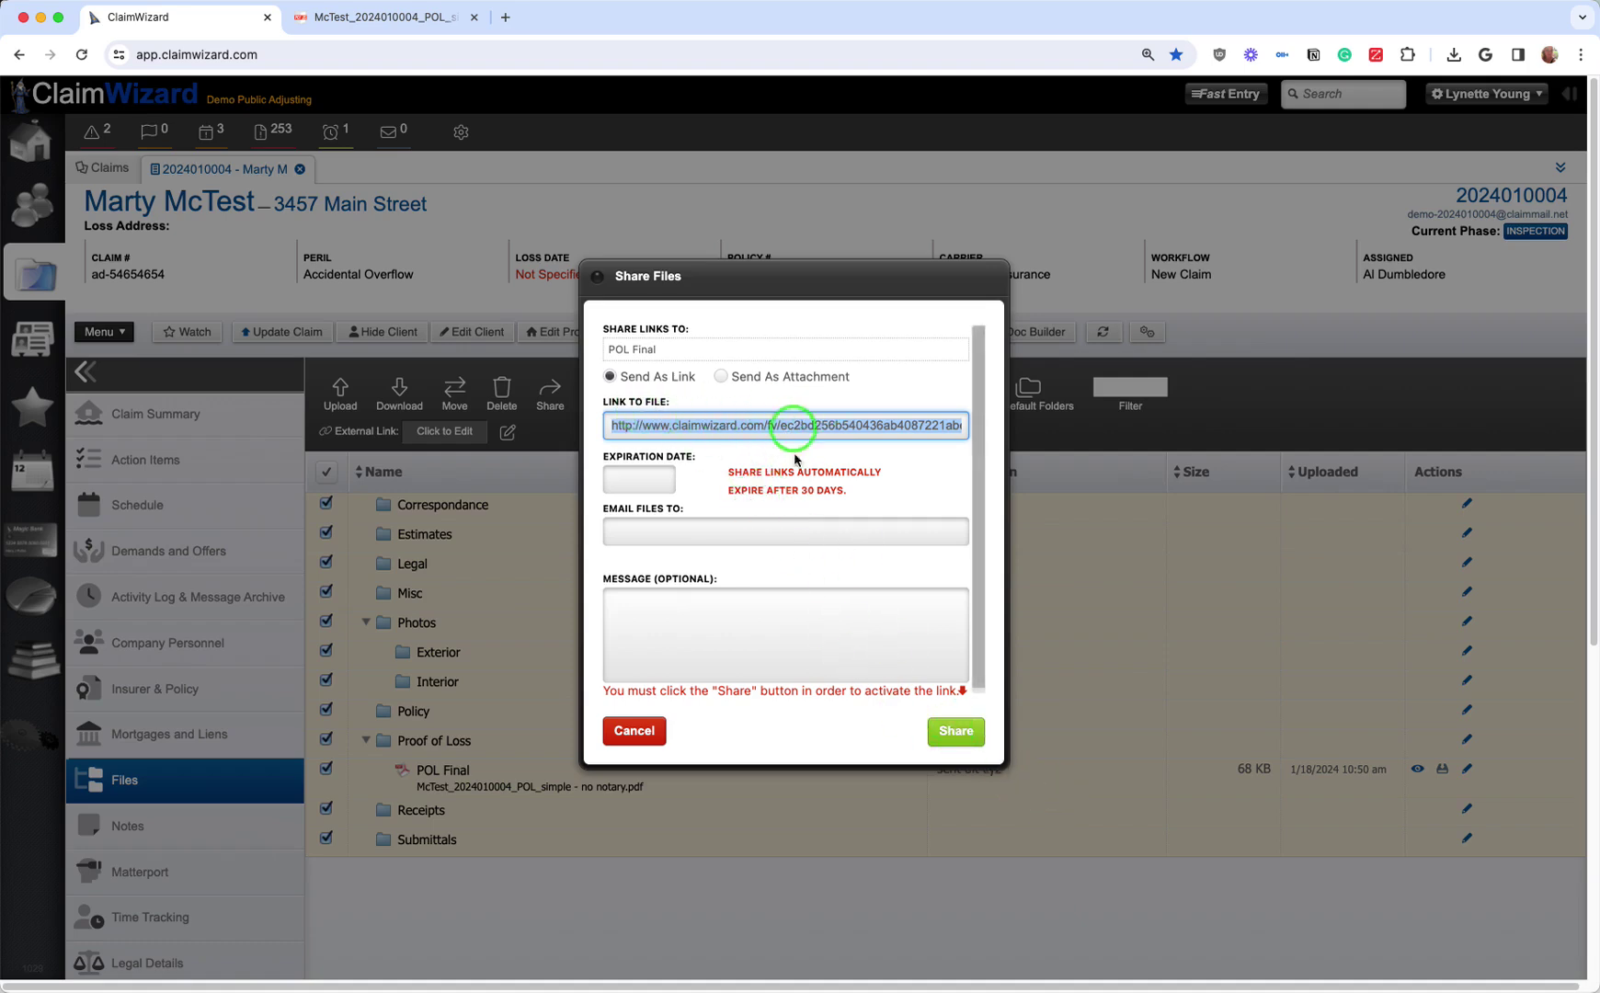
click(960, 735)
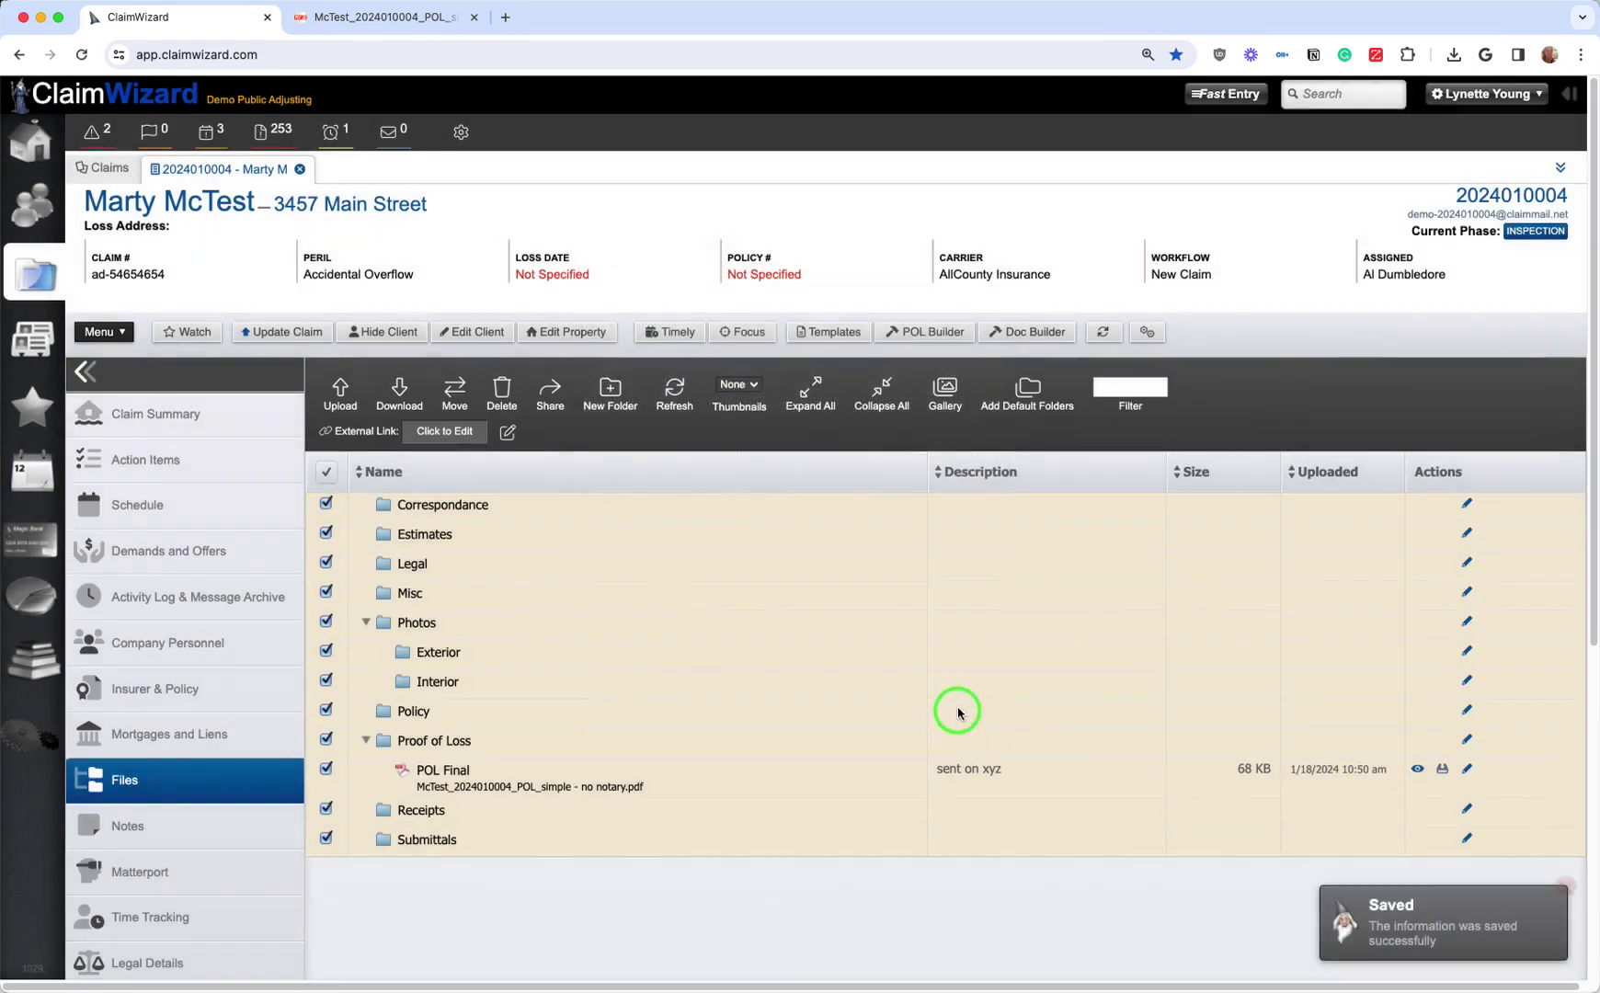
Step: Load the copied share link in a new tab to view the POL Final page, then close that tab
click(503, 17)
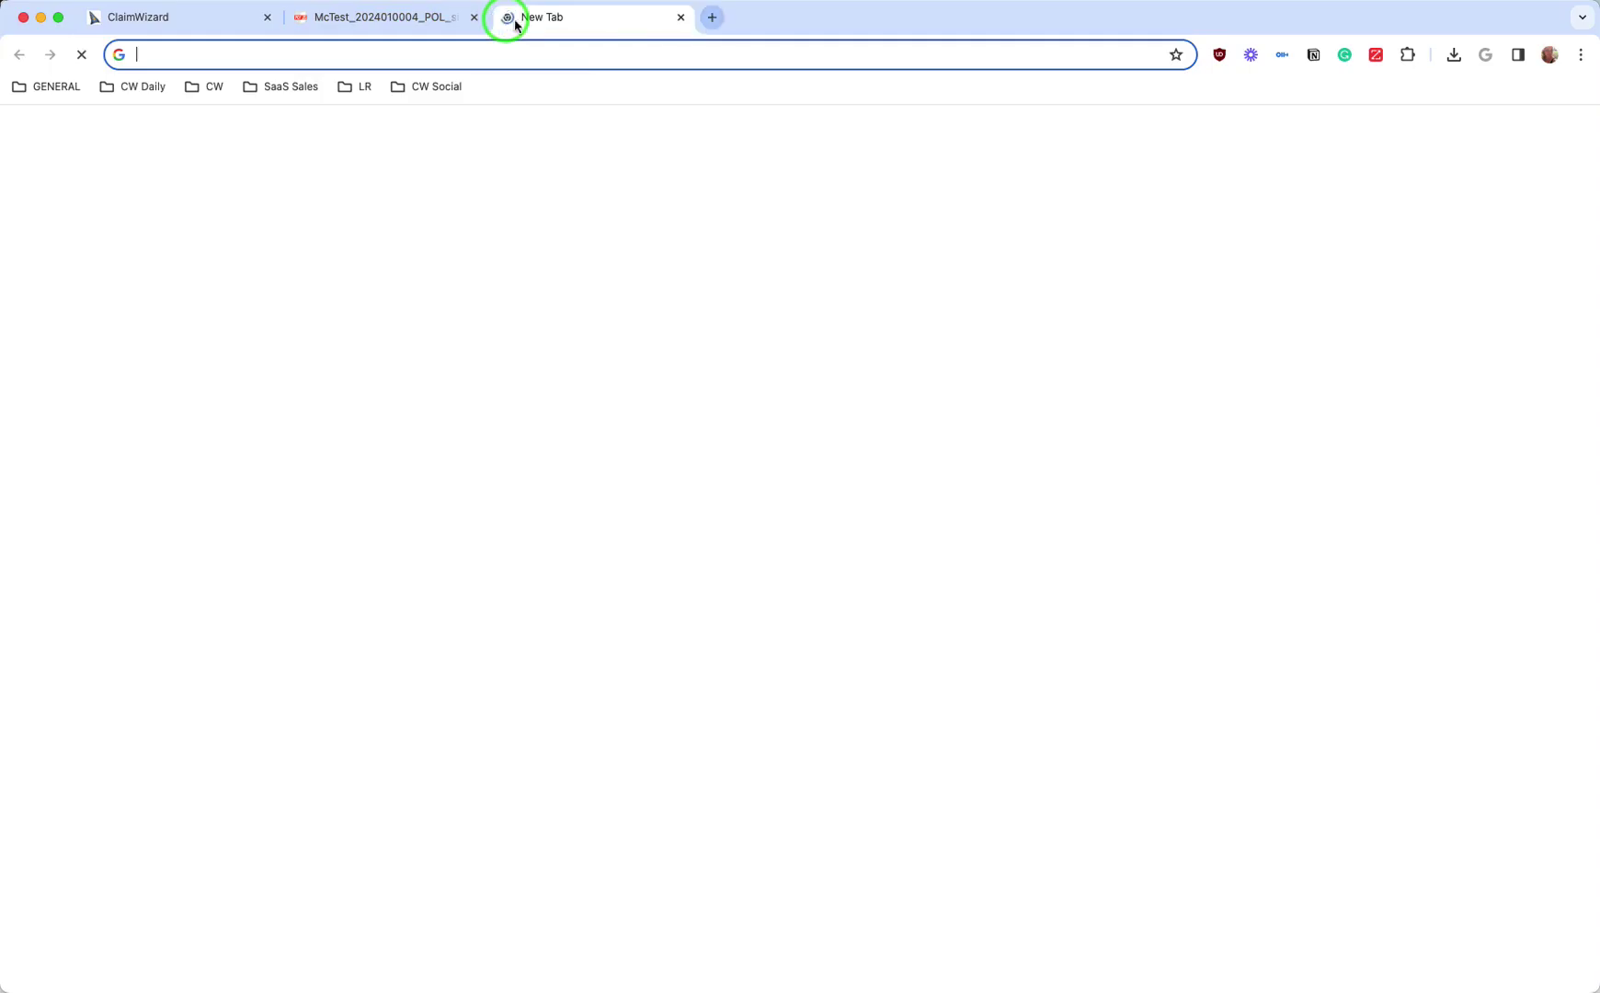
key(Return)
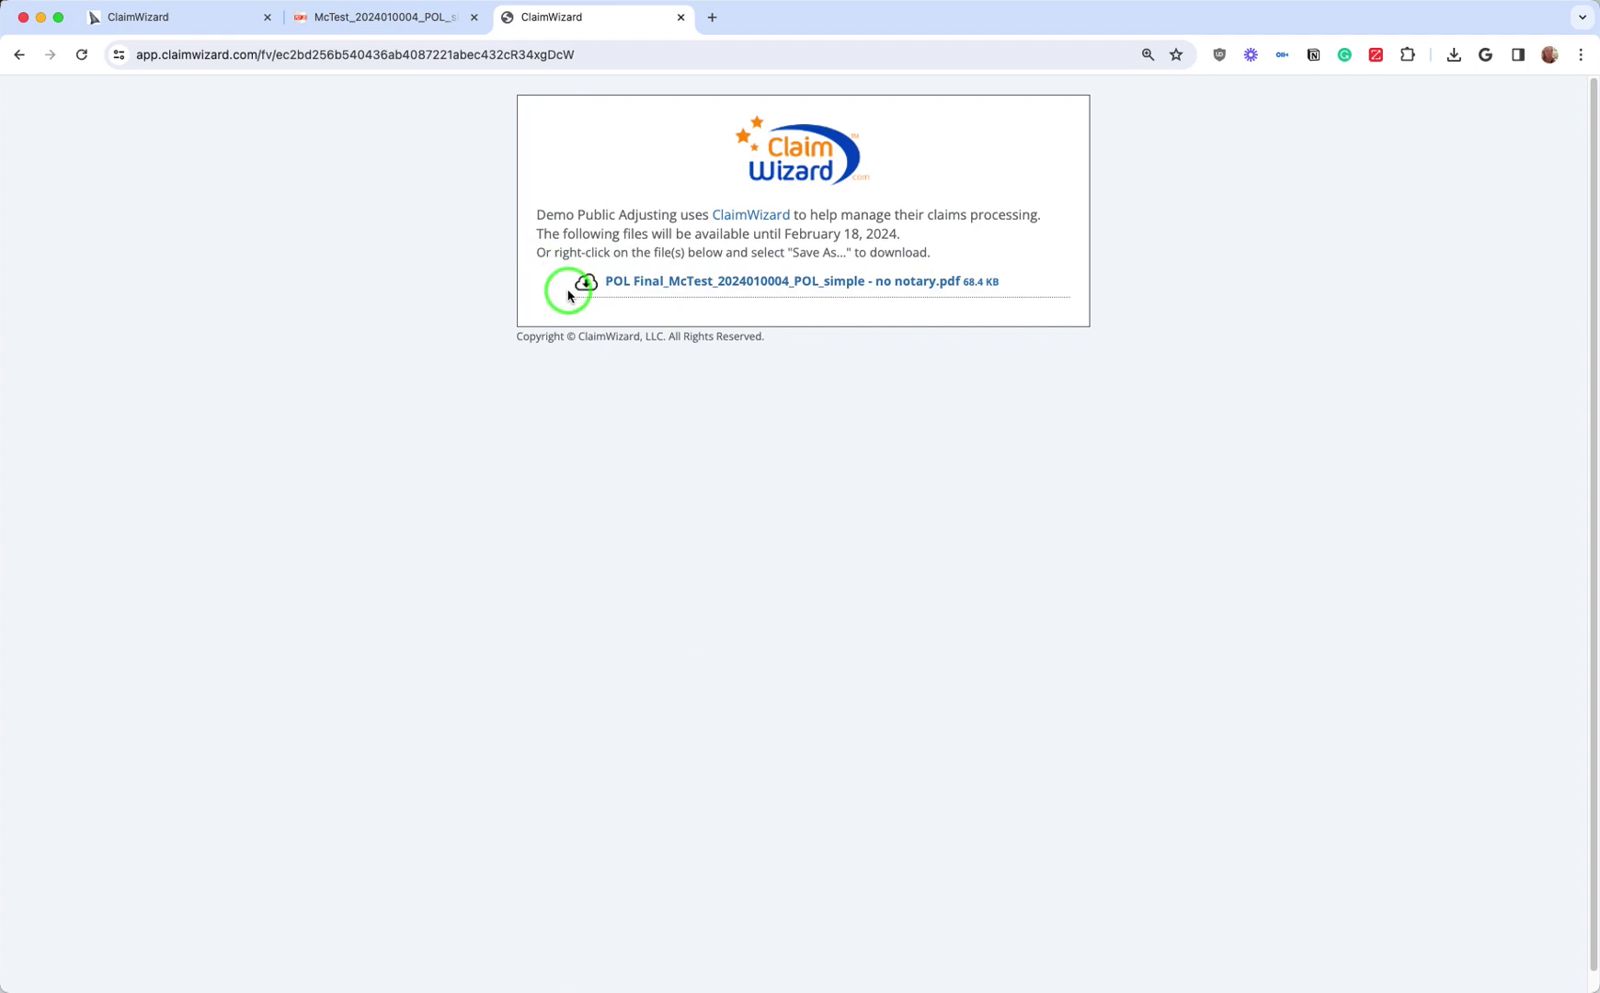
click(681, 19)
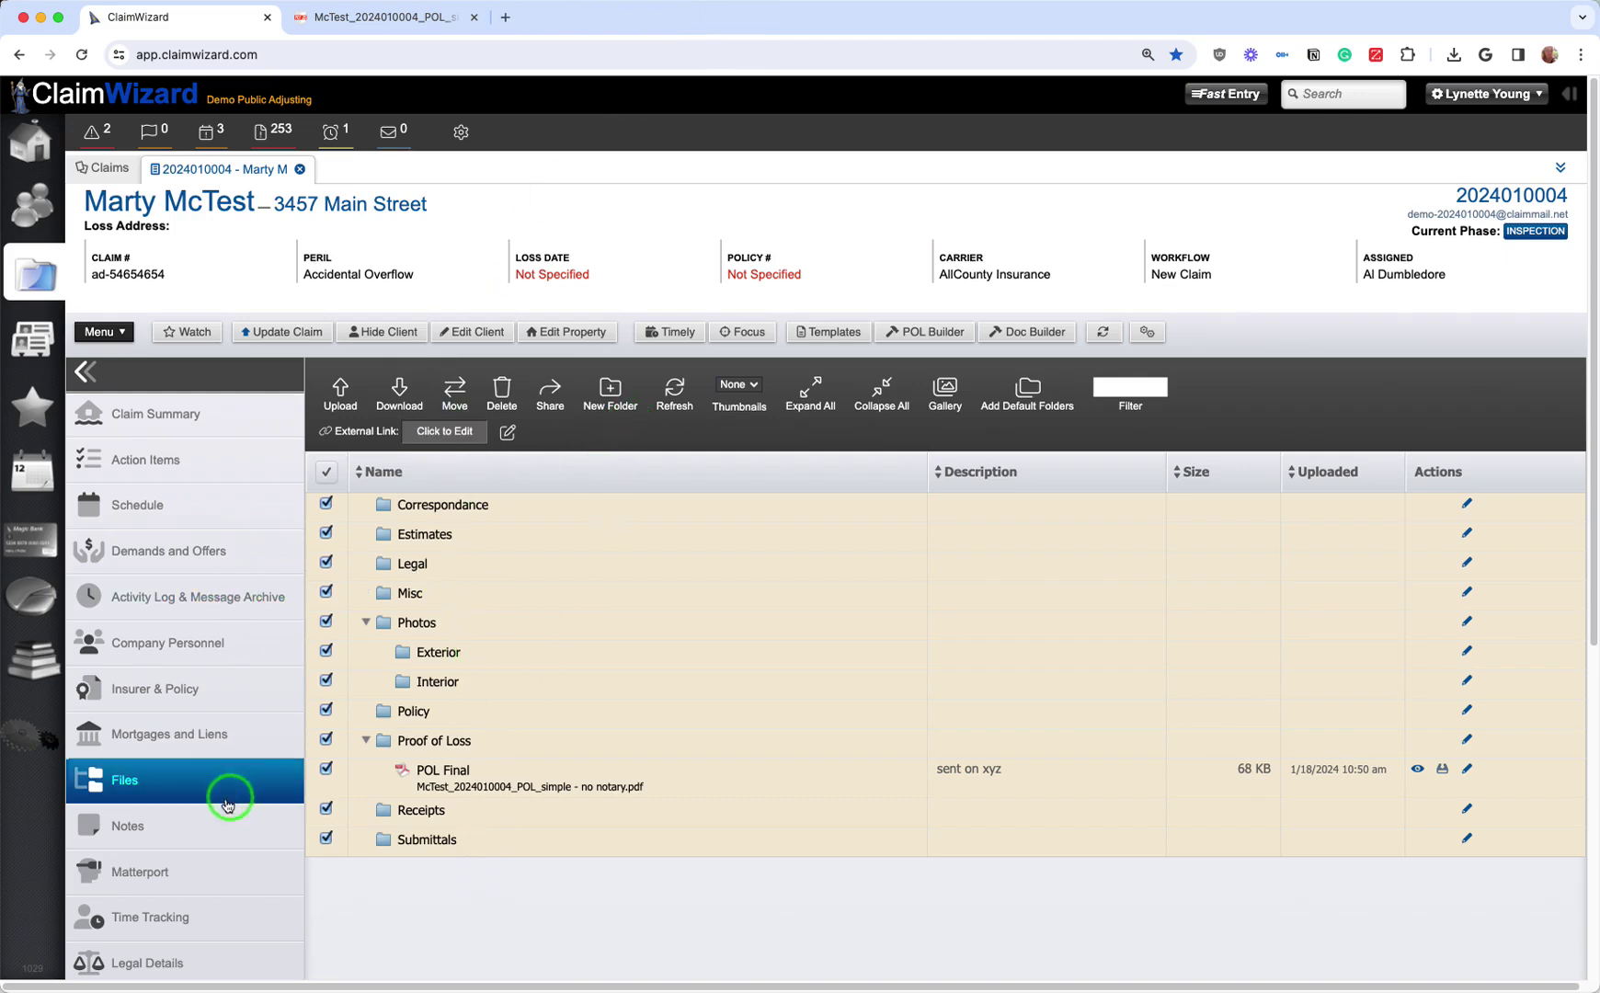
Step: Cancel a new mortgage entry under Mortgages and Liens, then go to Demands and Offers
click(177, 742)
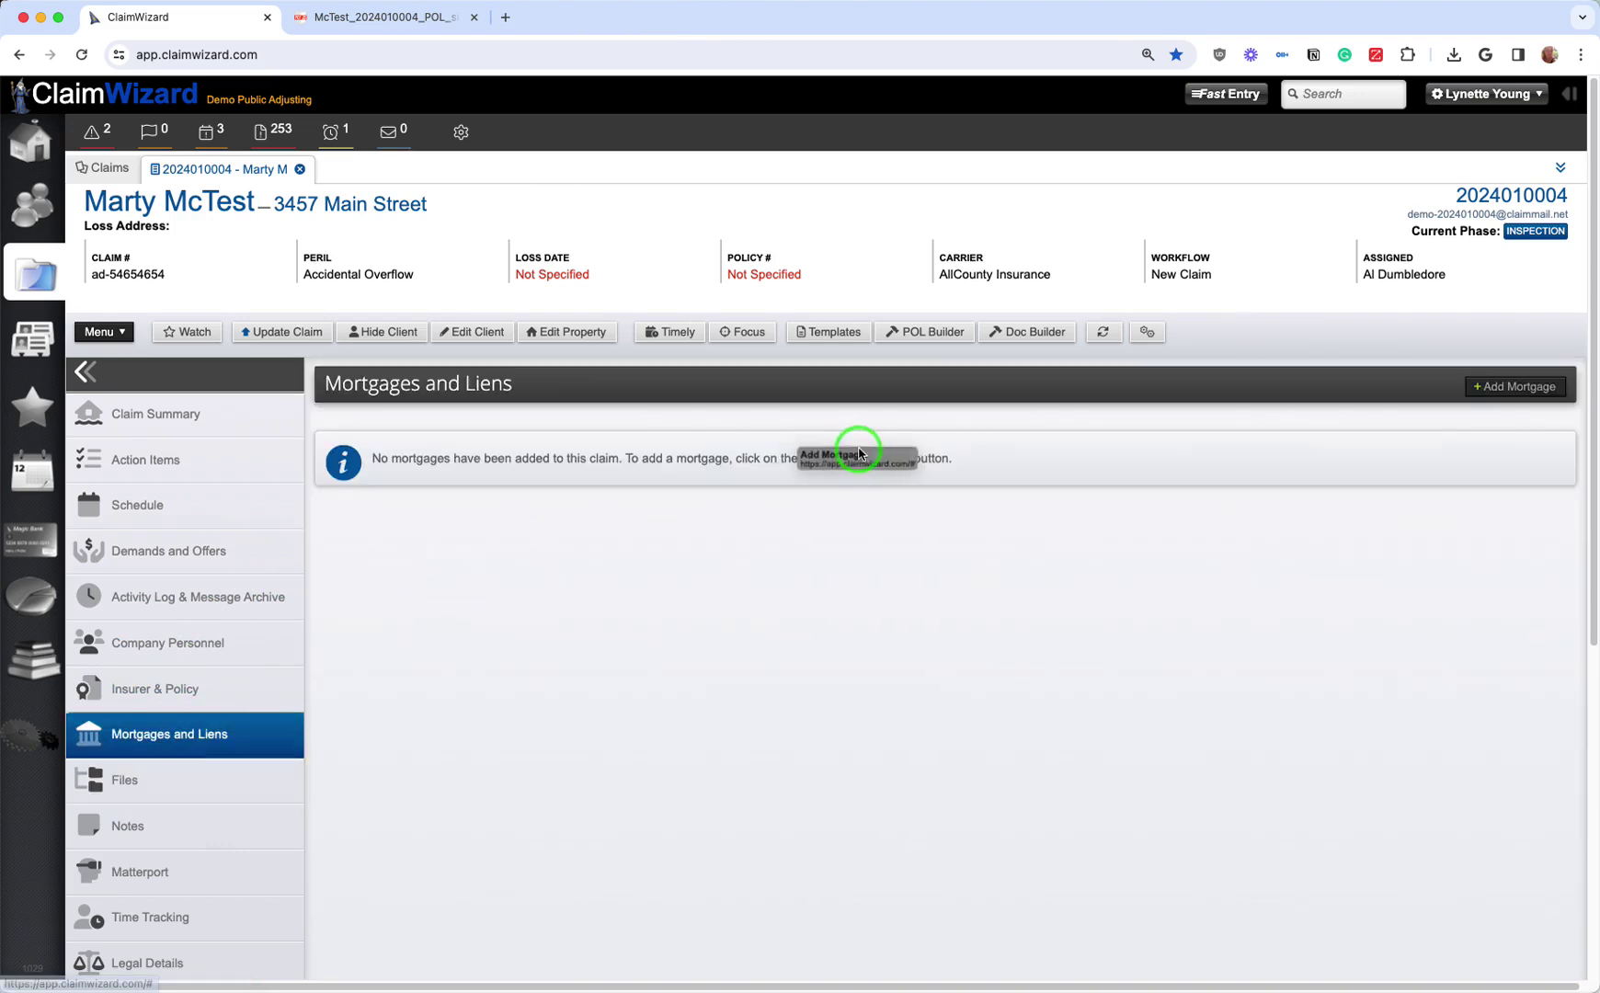
click(859, 453)
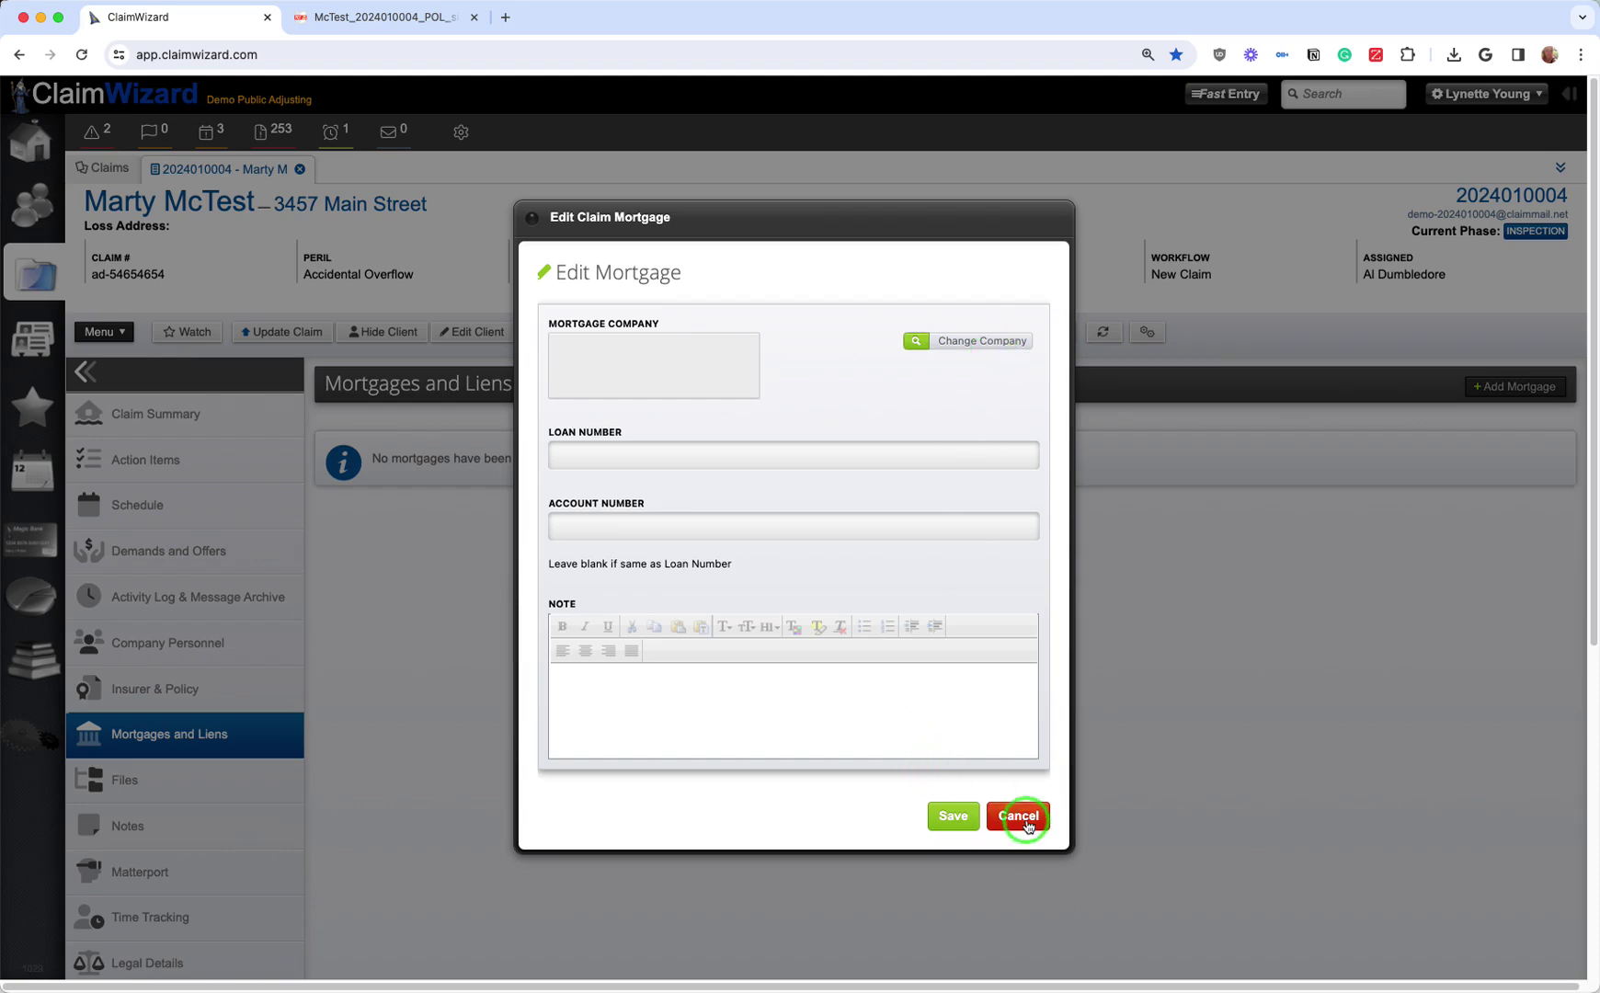
click(1019, 817)
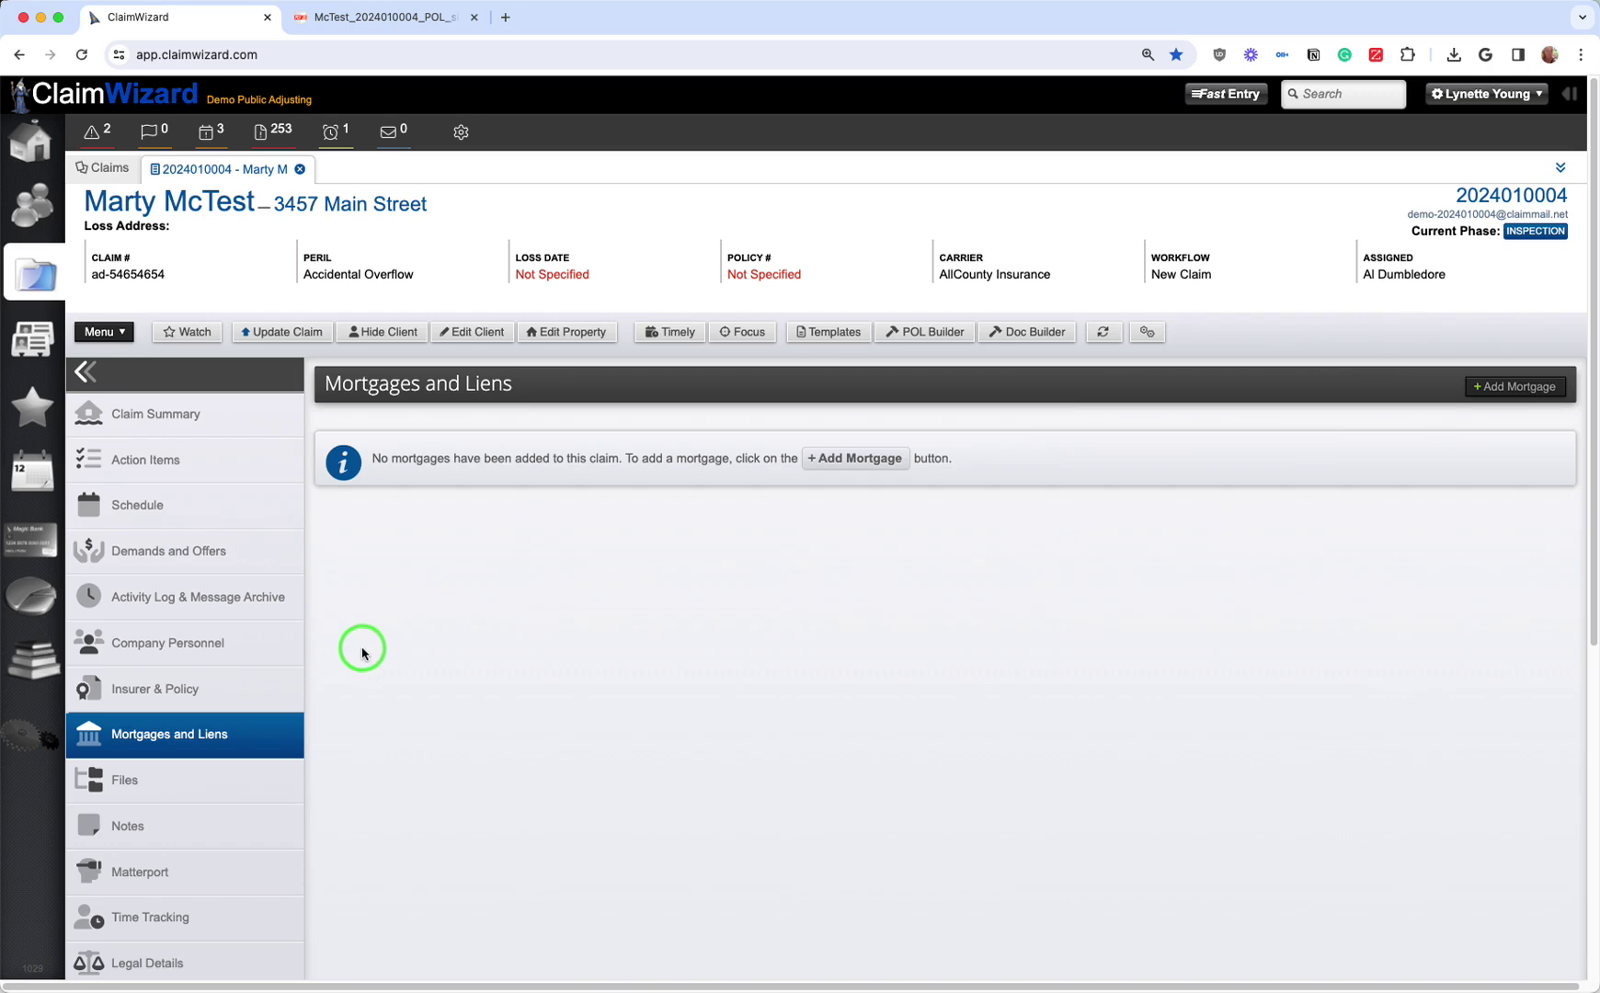
click(243, 567)
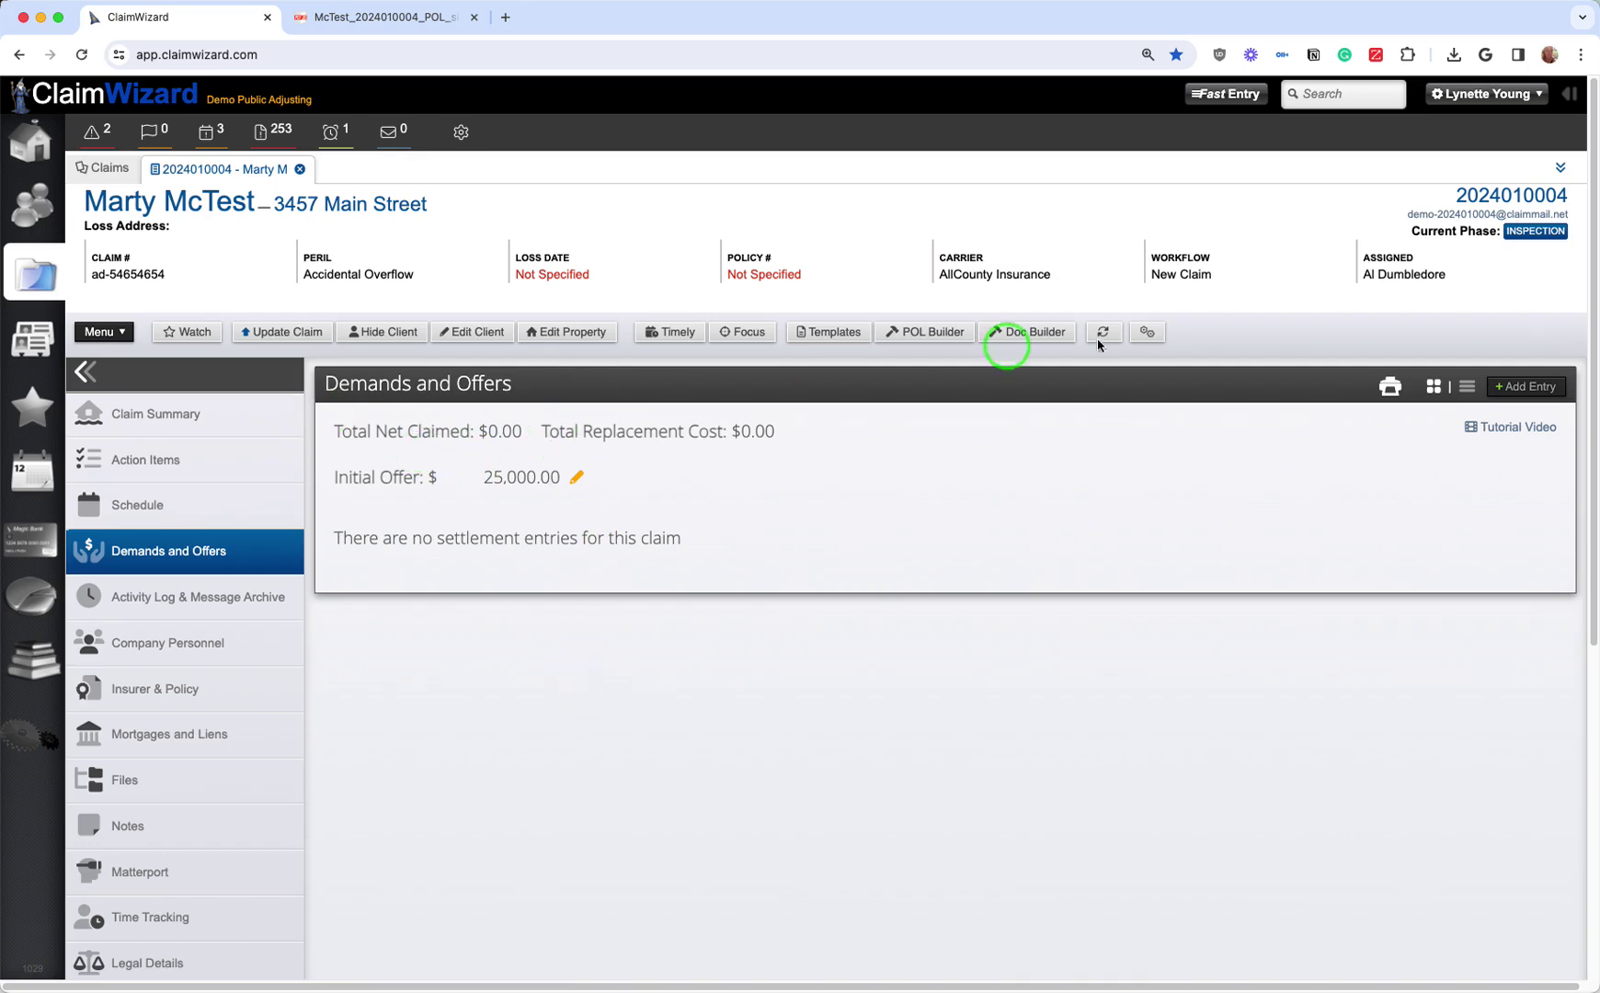
Step: Save a Dwelling settlement entry with 26,756 replacement value and a 5,000 deductible applied
click(1528, 388)
click(643, 323)
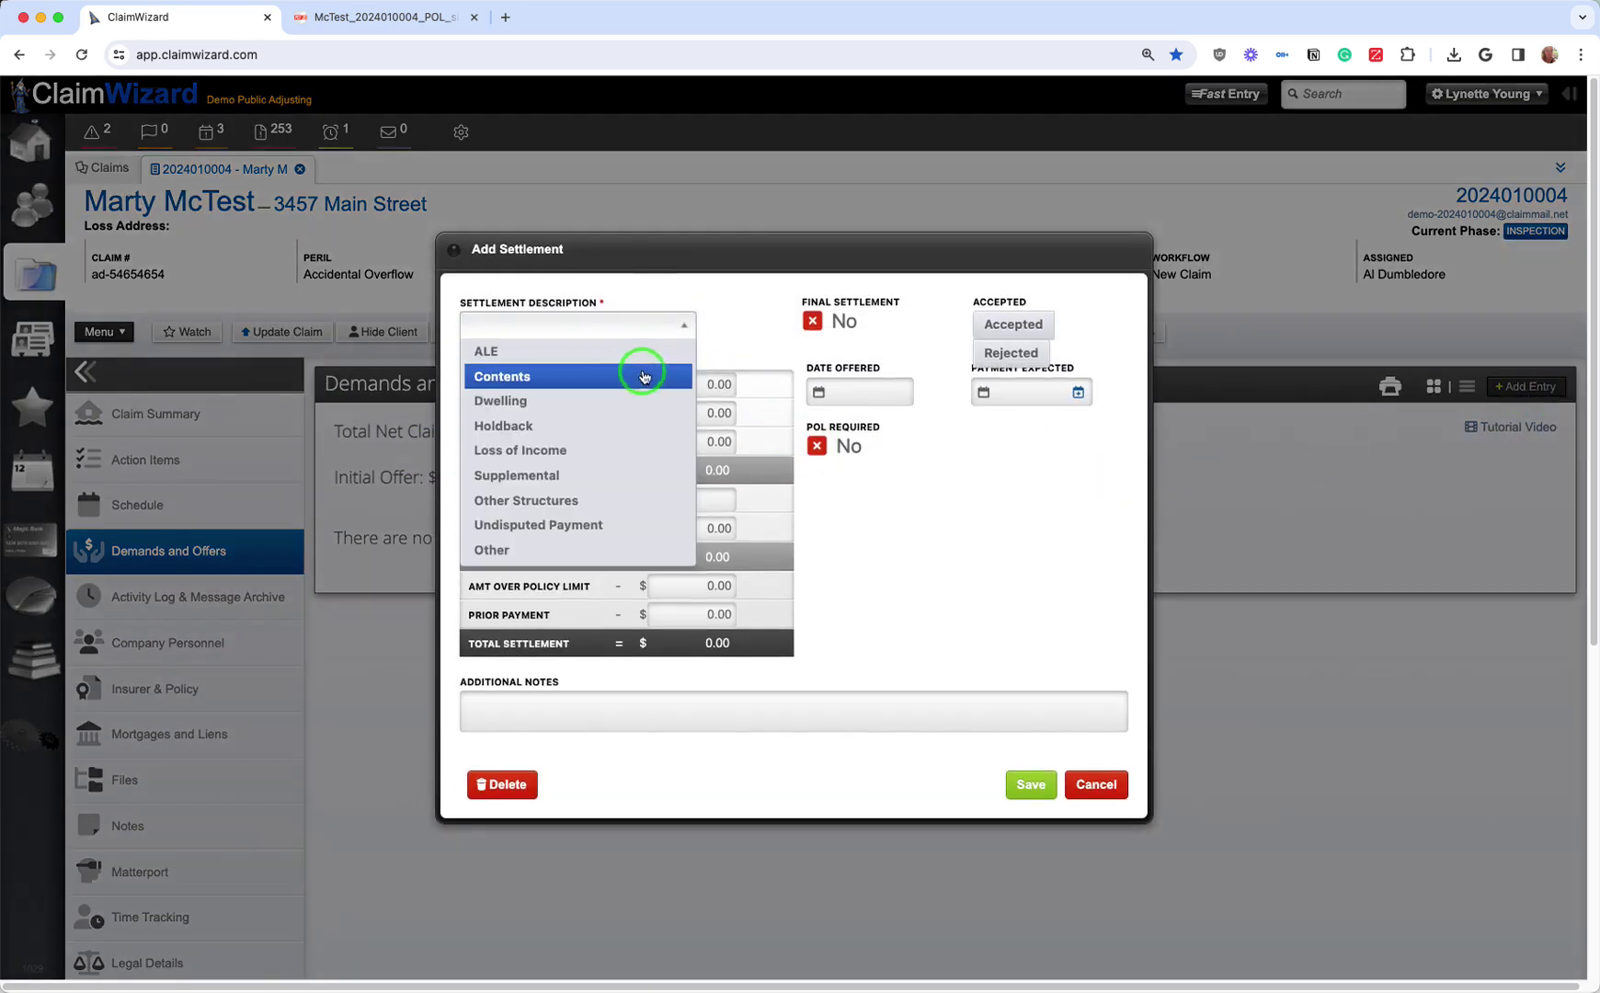
click(644, 402)
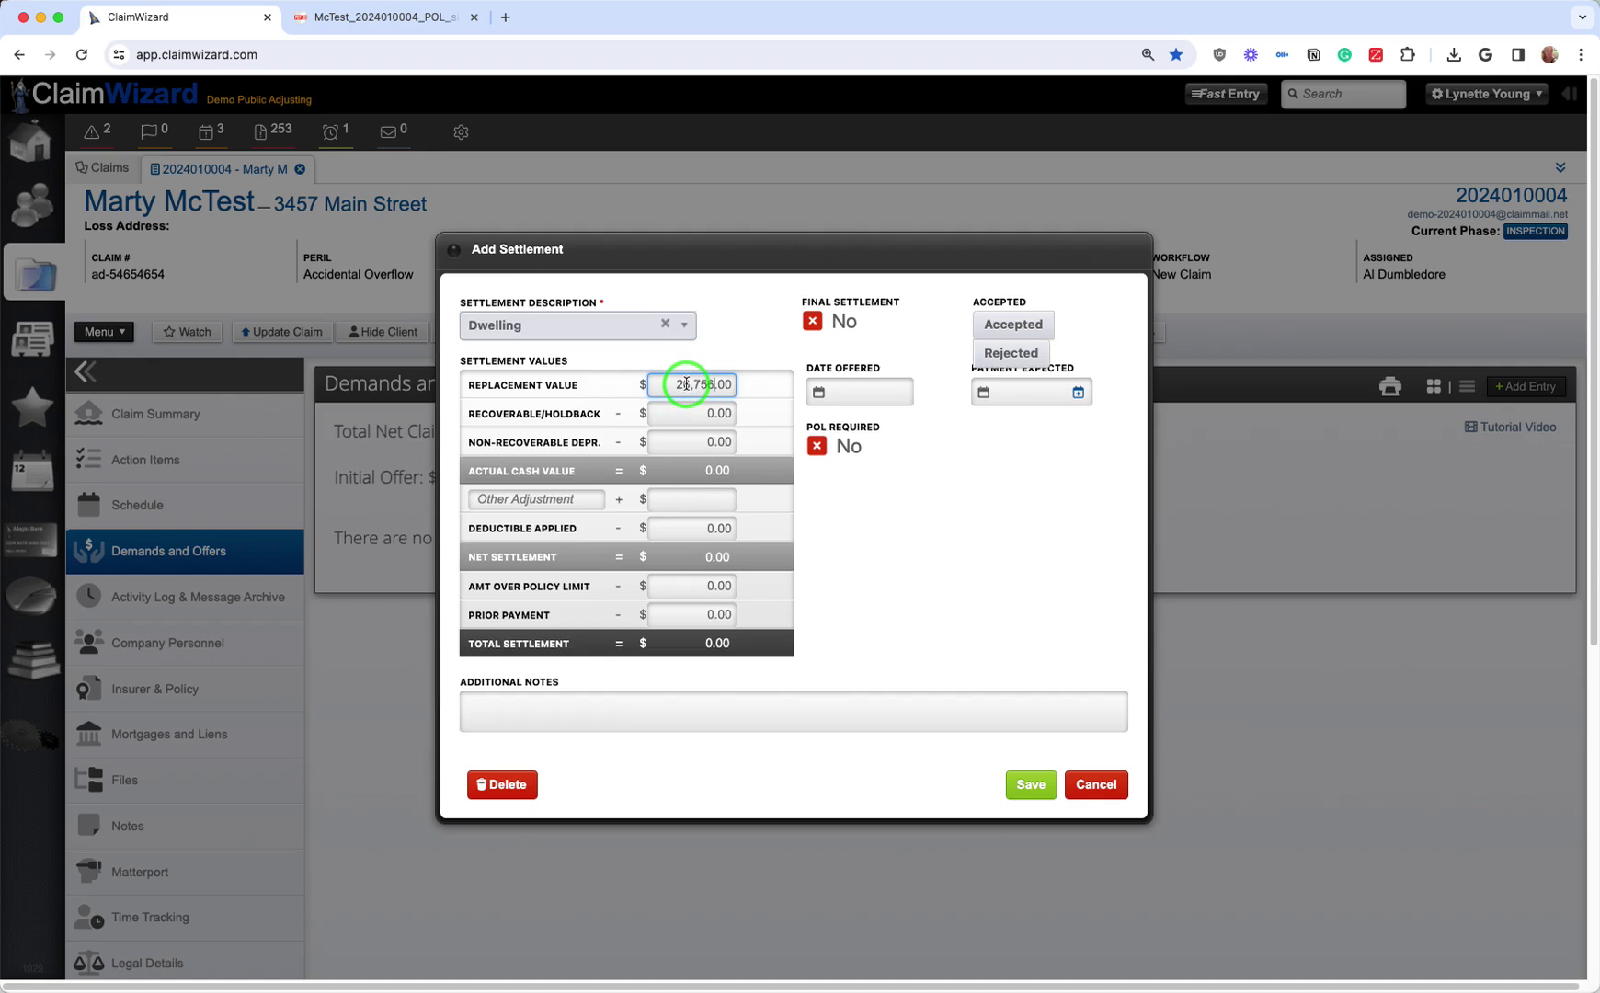
click(685, 439)
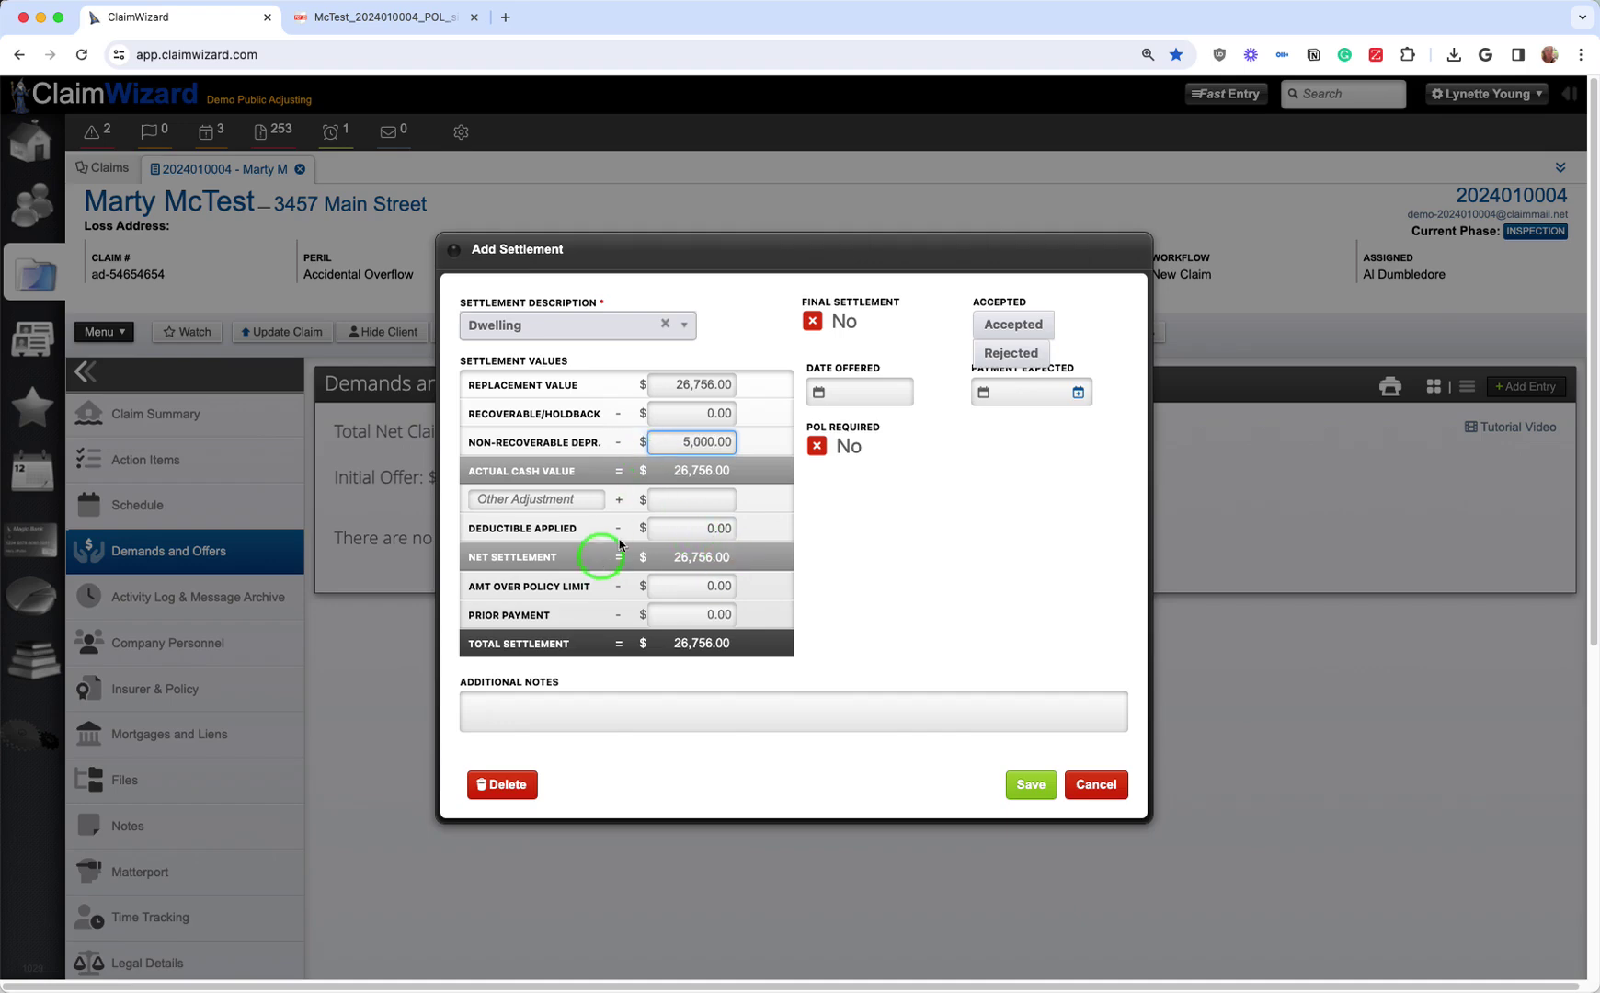
click(844, 536)
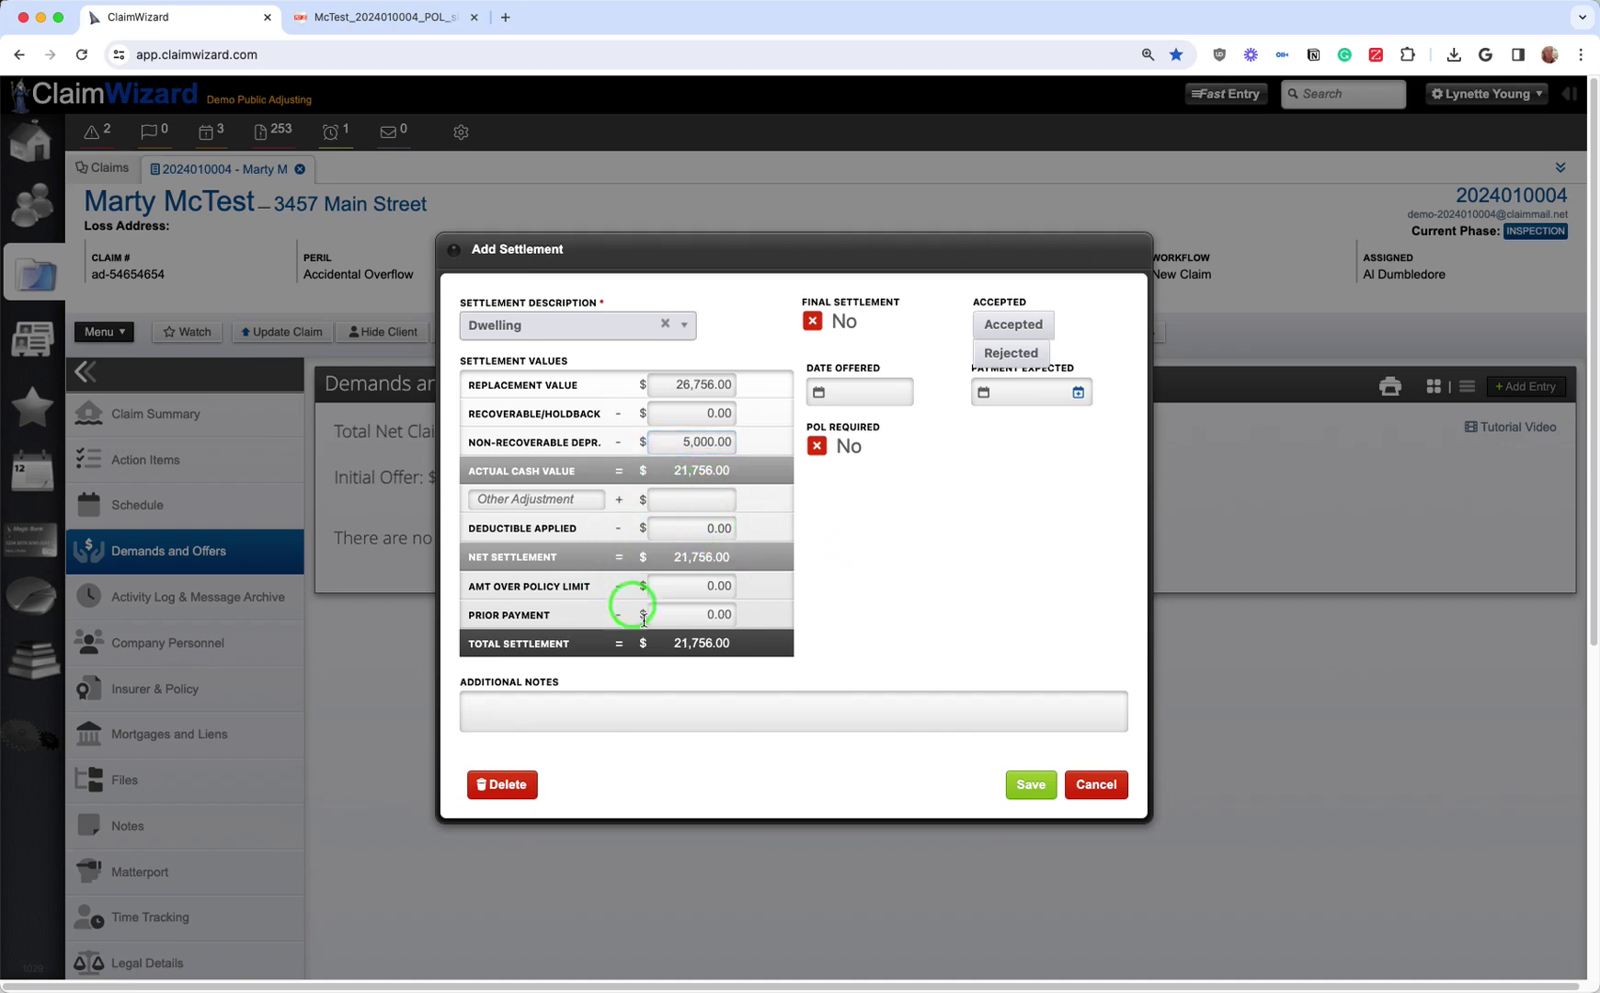
click(680, 444)
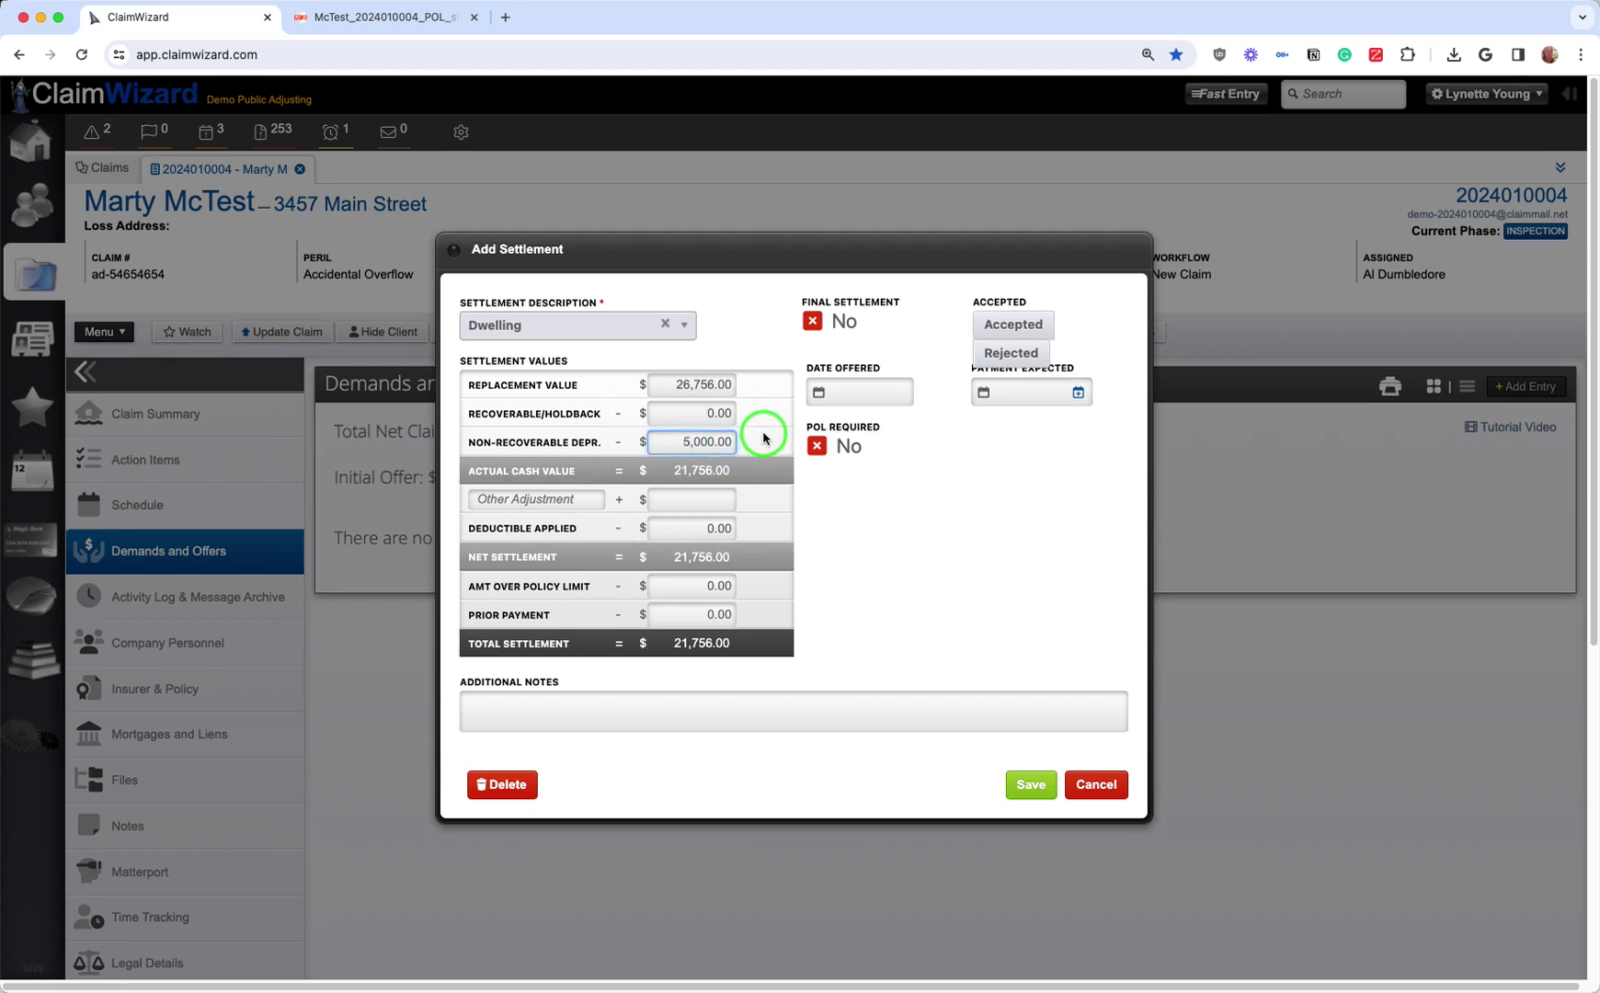
click(679, 529)
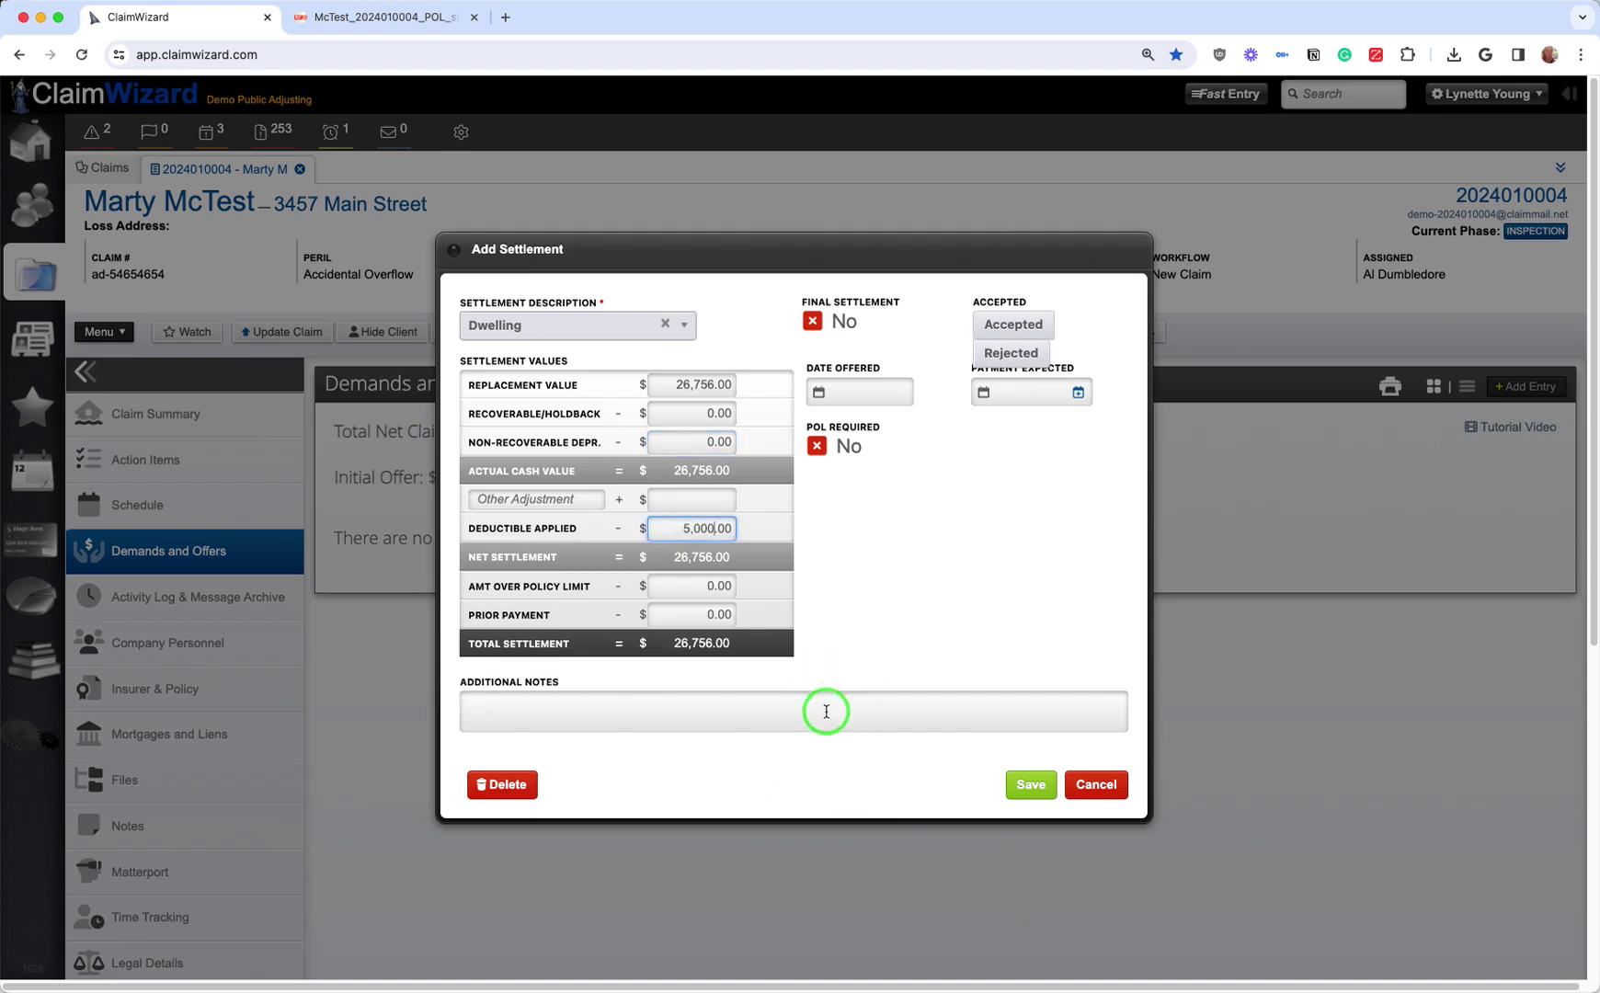
click(918, 508)
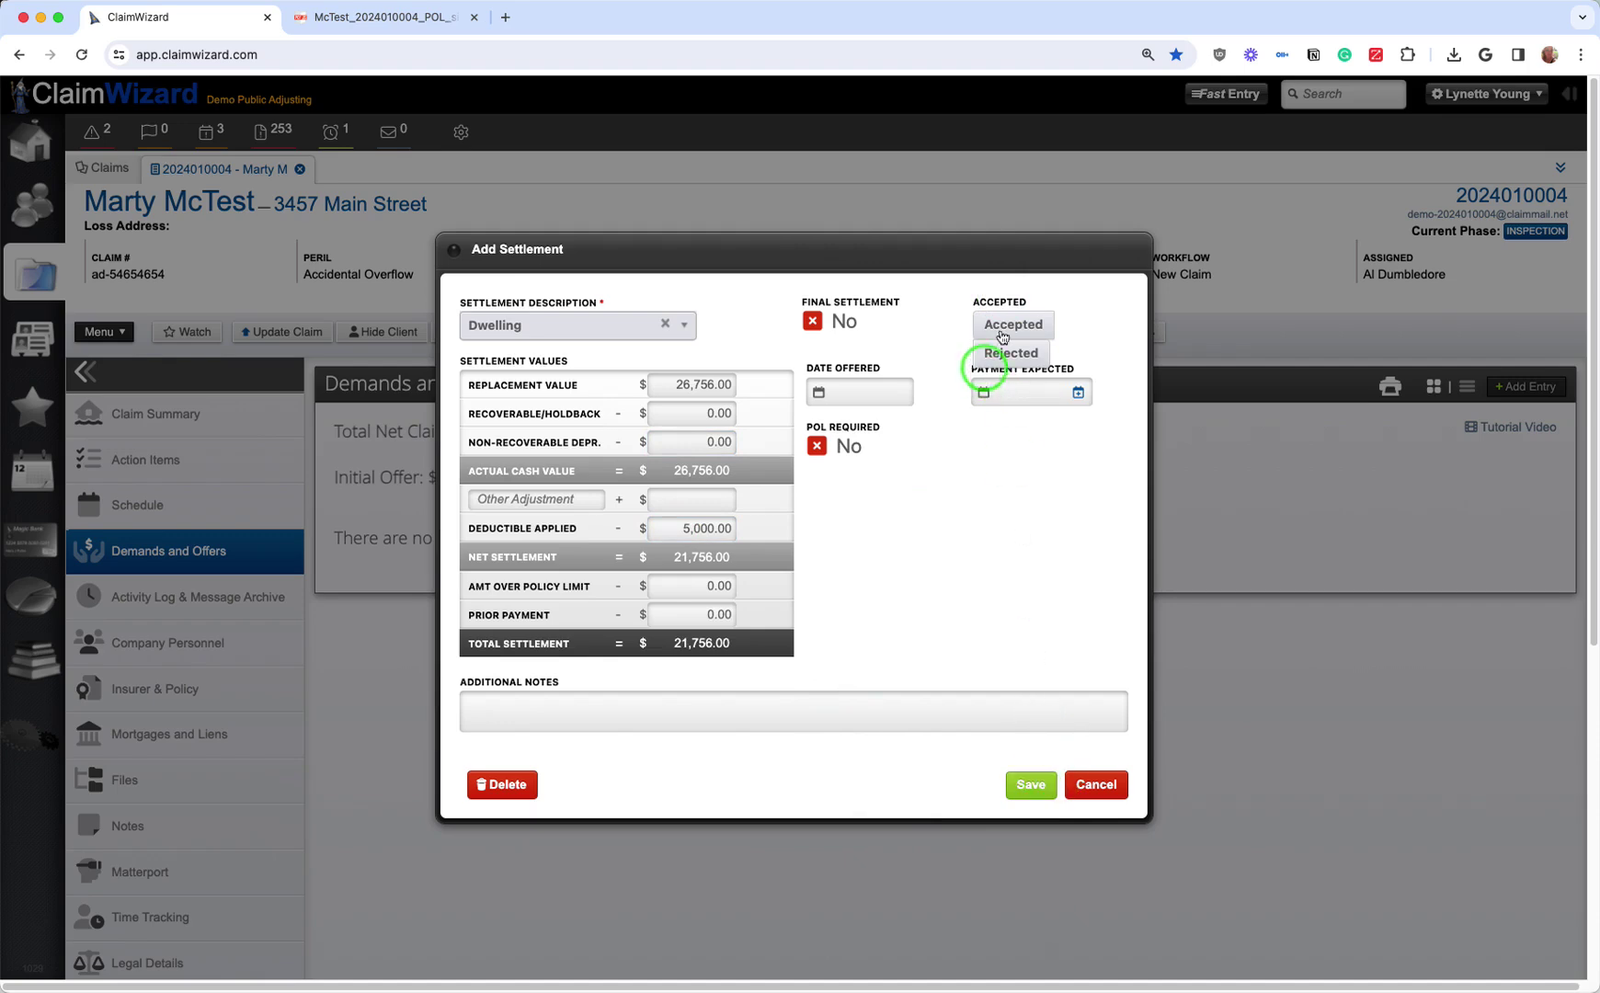
click(1147, 55)
click(1152, 90)
click(1010, 764)
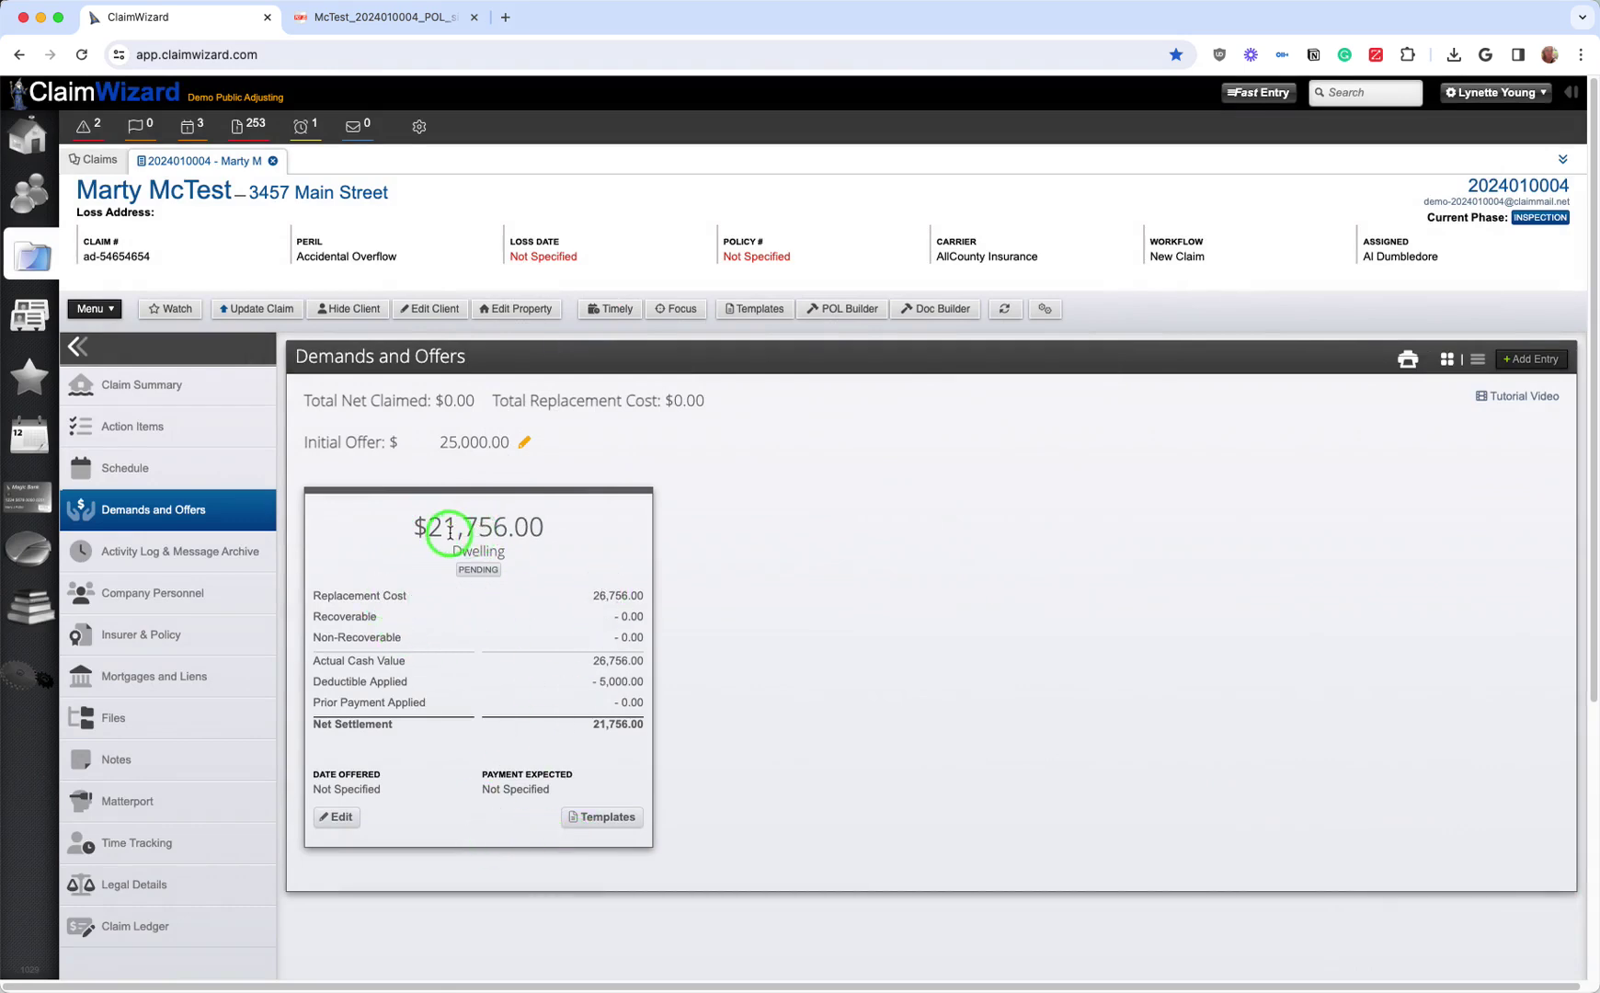
Step: Revise the Dwelling settlement to 26,056 replacement value, marked final, accepted and POL required, then save
click(342, 817)
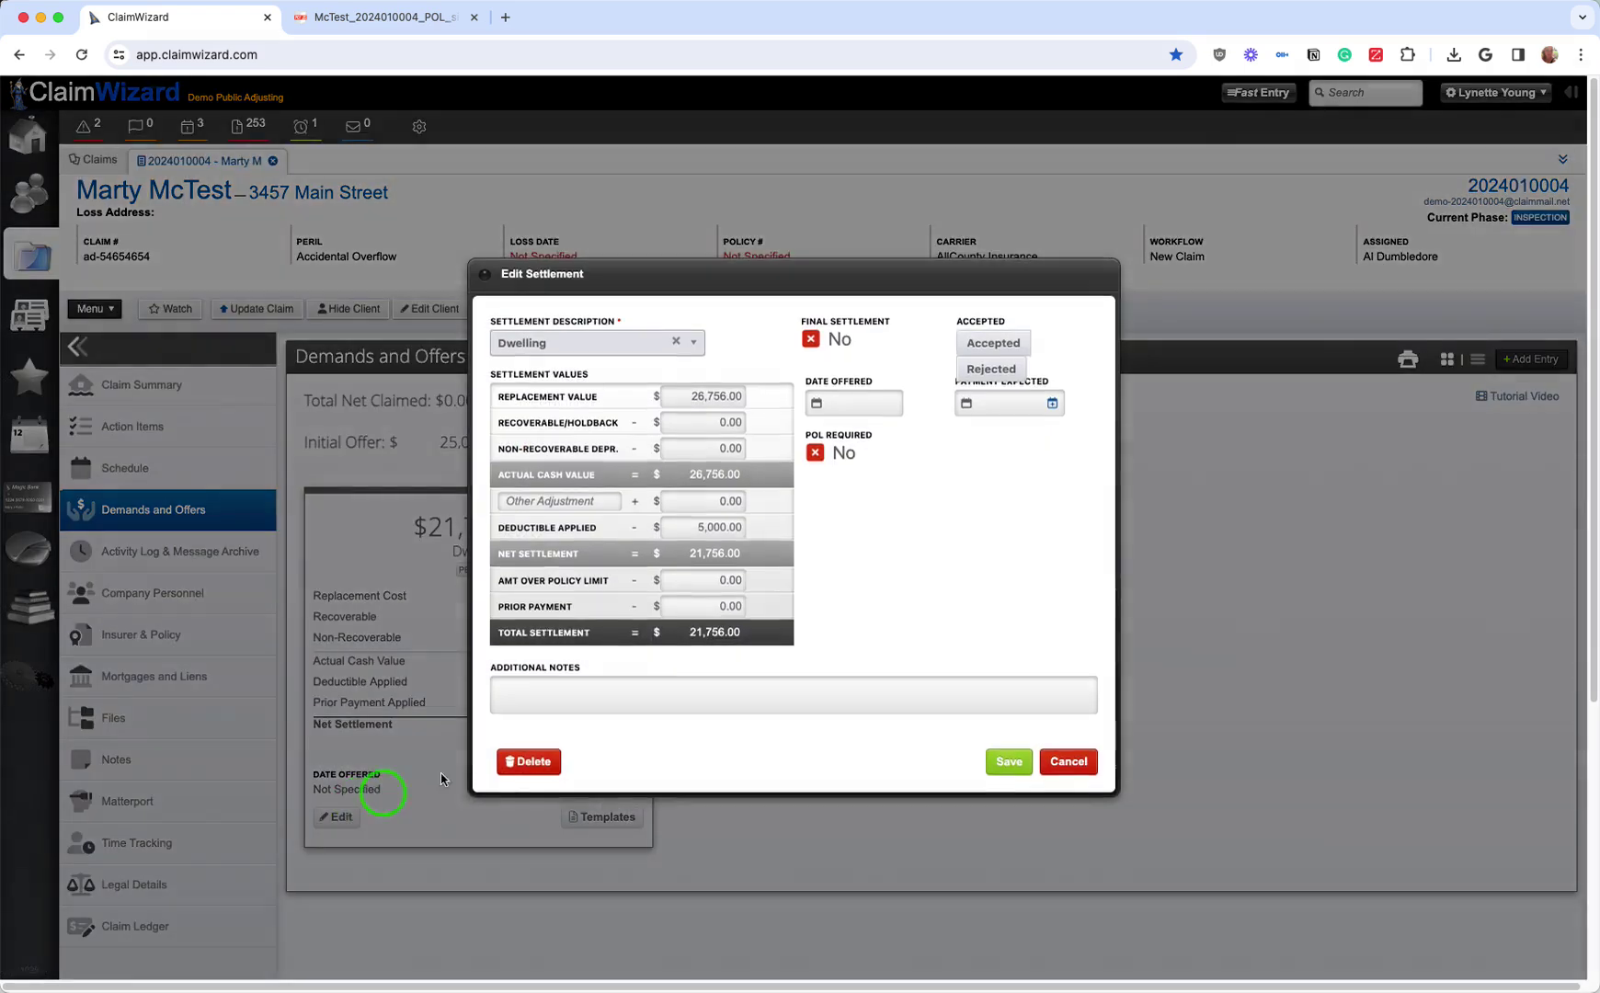
click(650, 704)
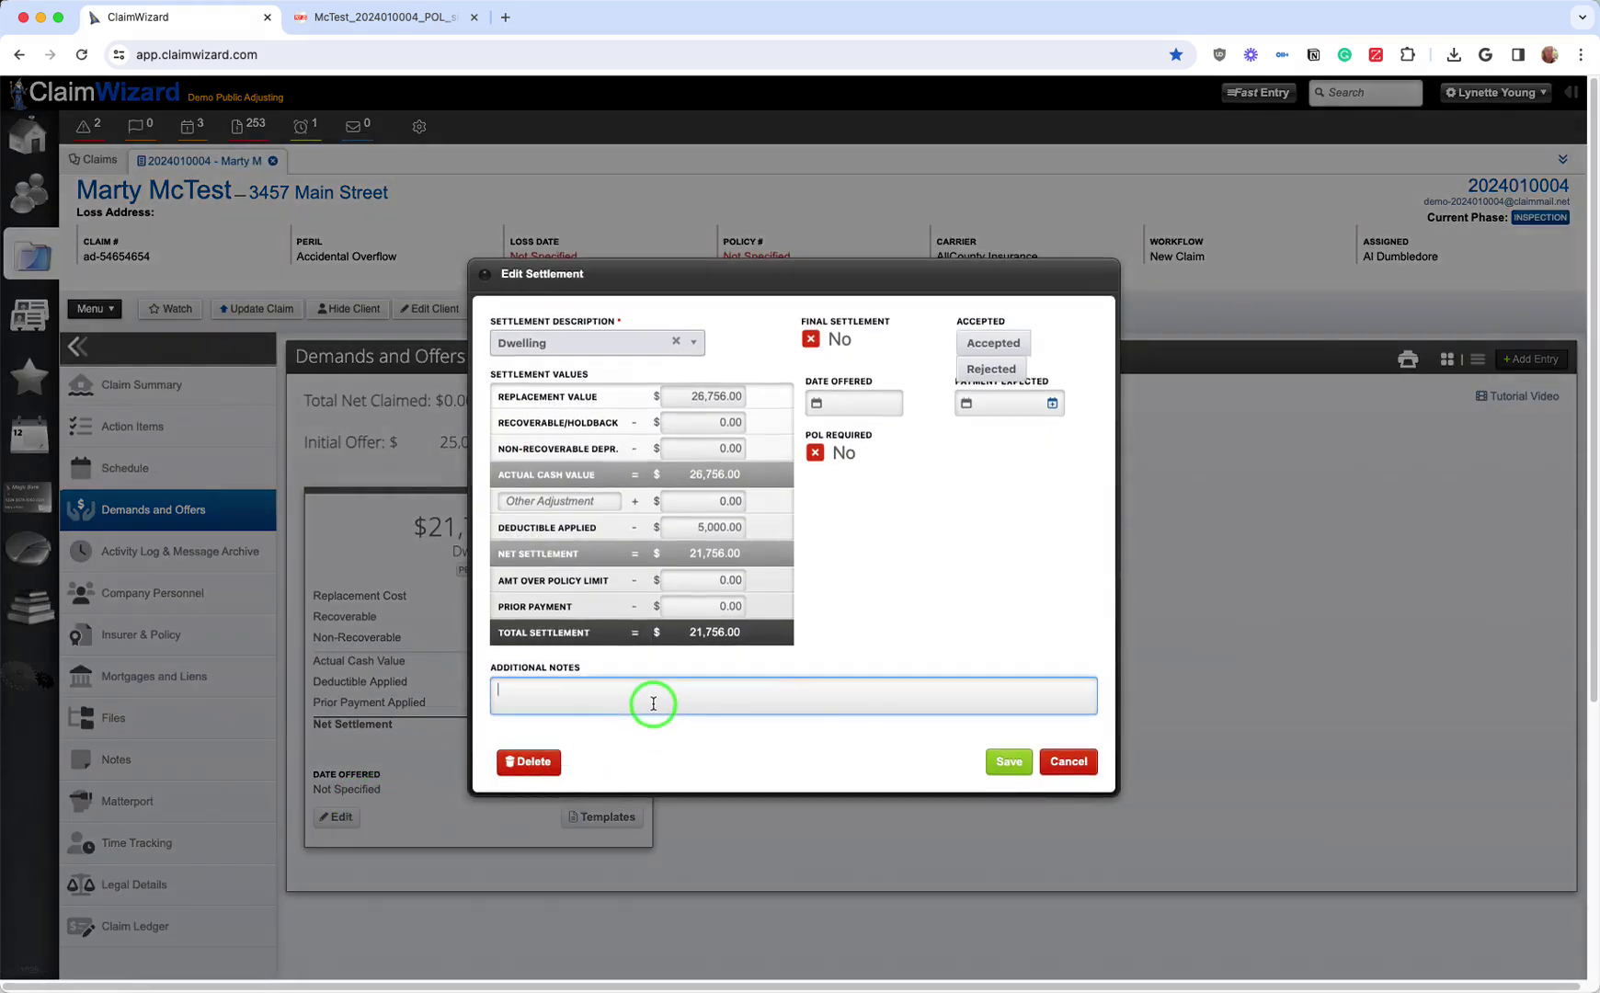
click(702, 397)
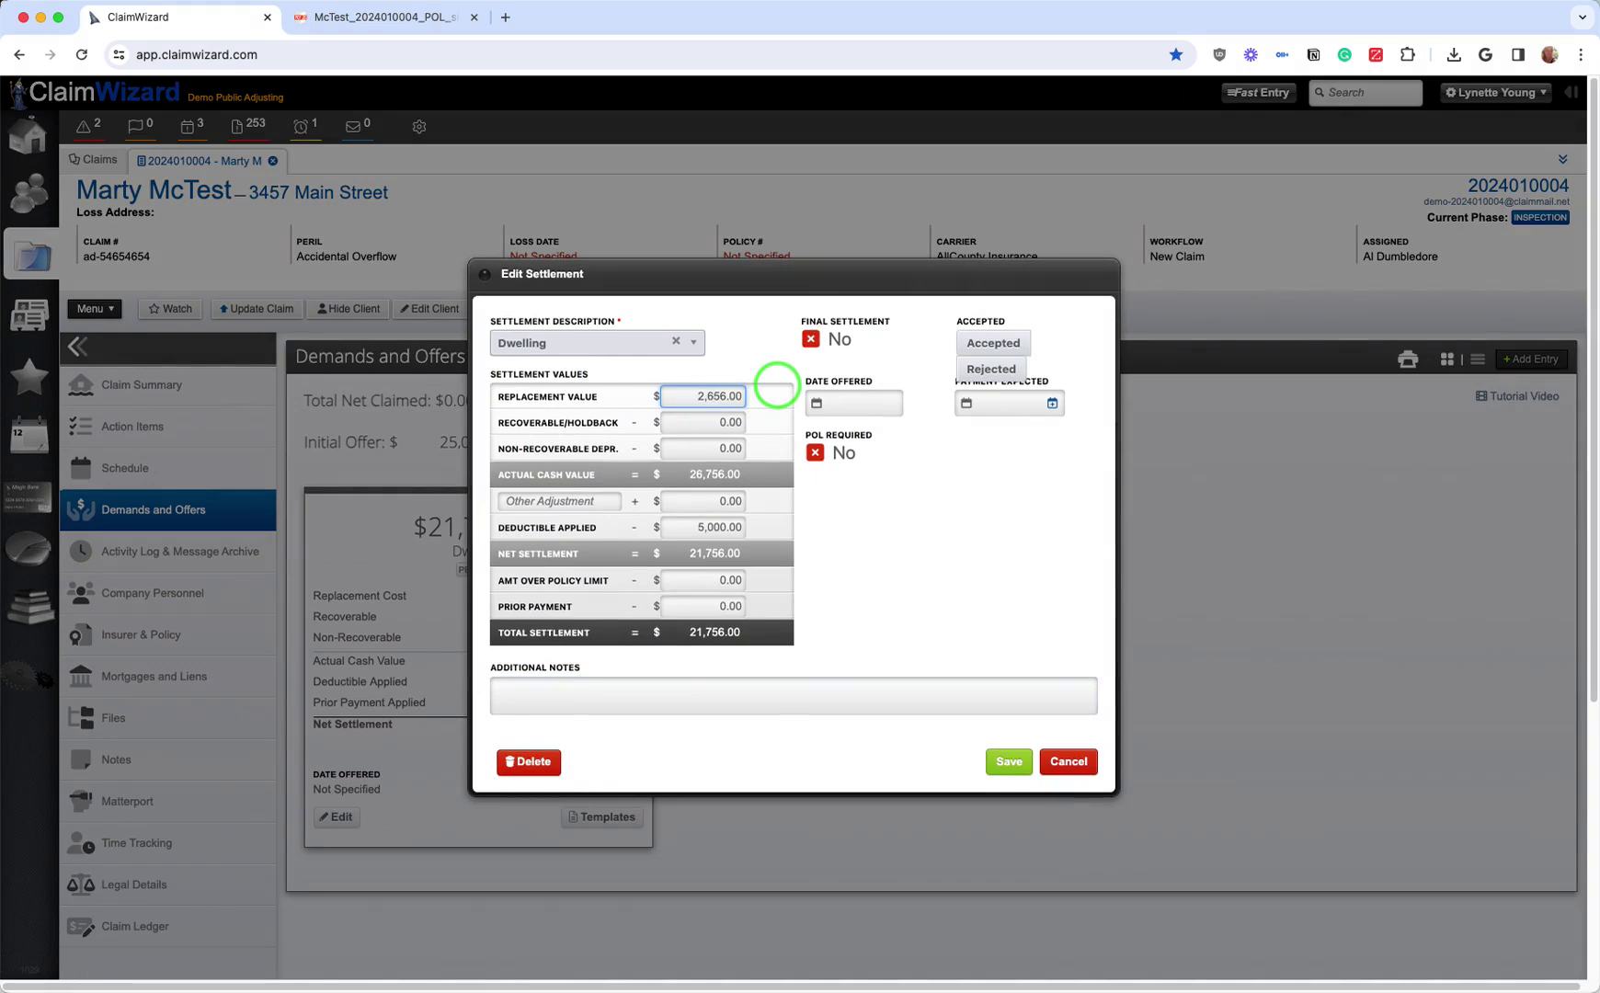
click(828, 339)
click(991, 344)
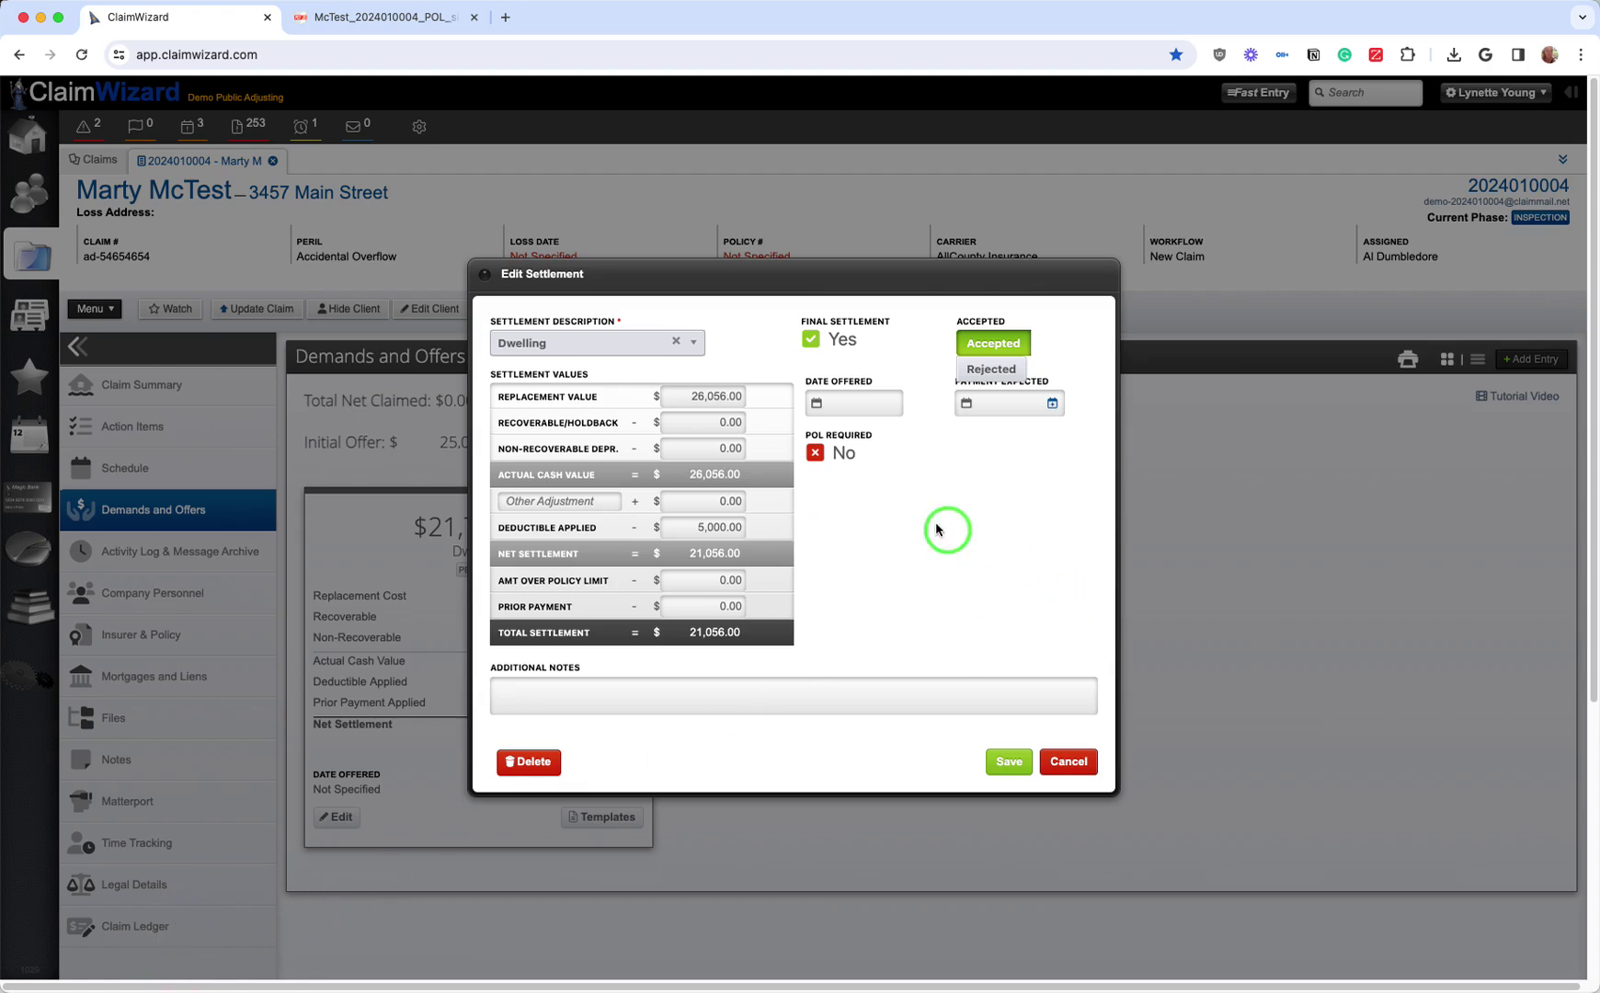
click(832, 453)
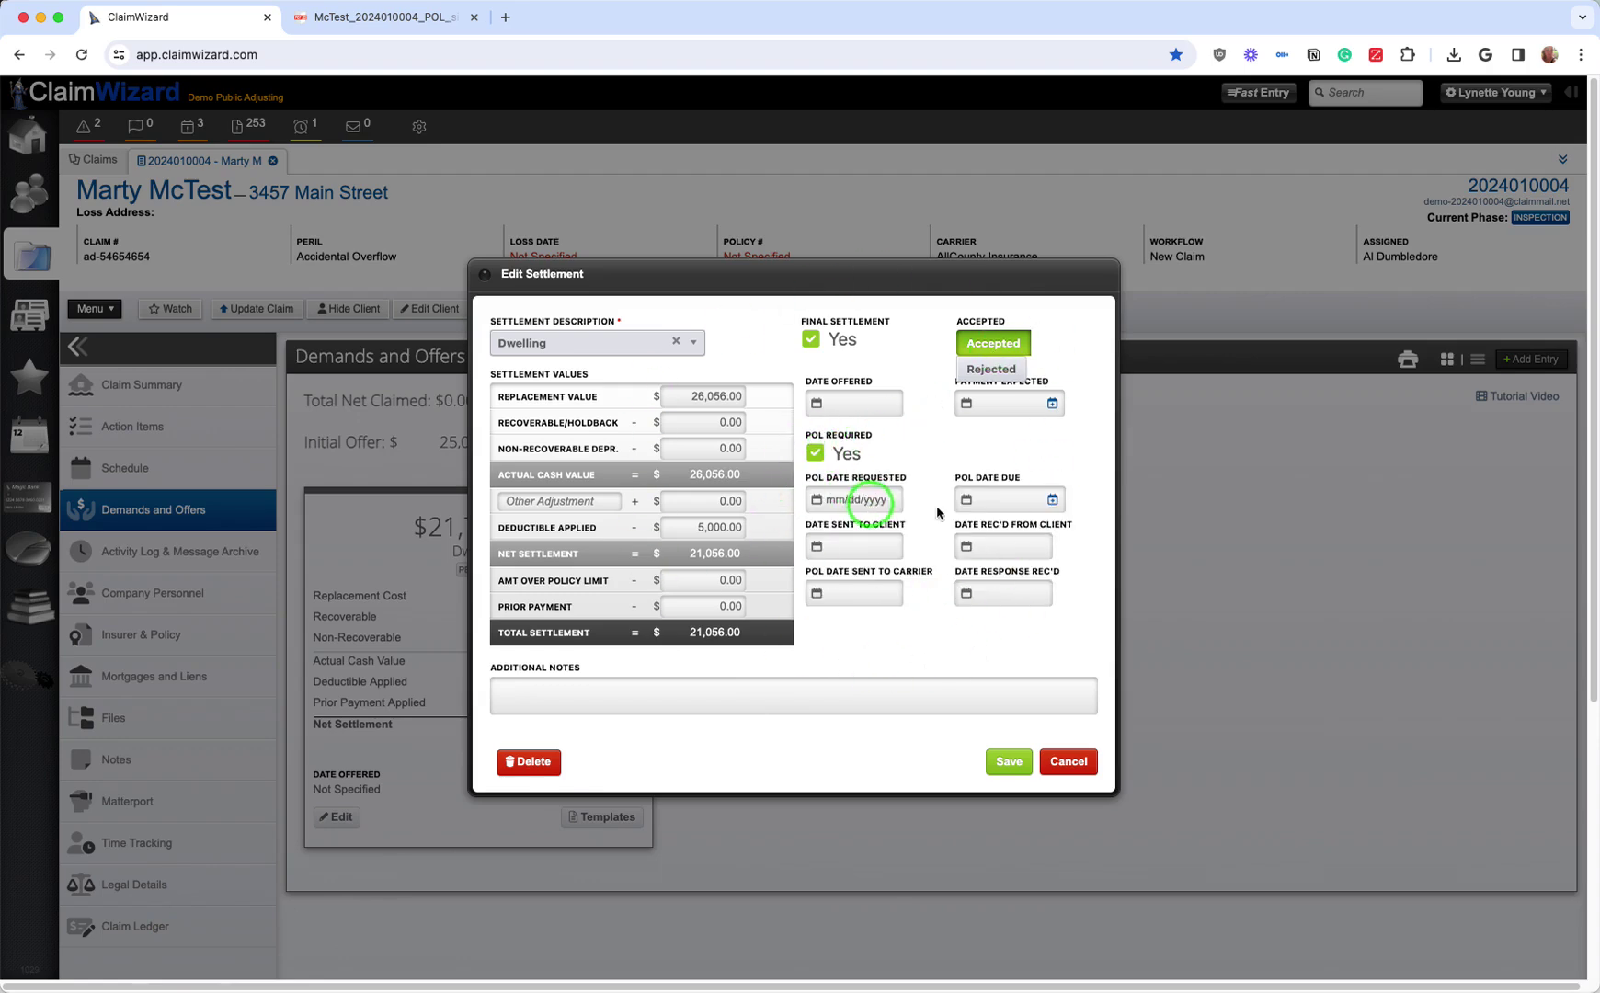
click(1019, 768)
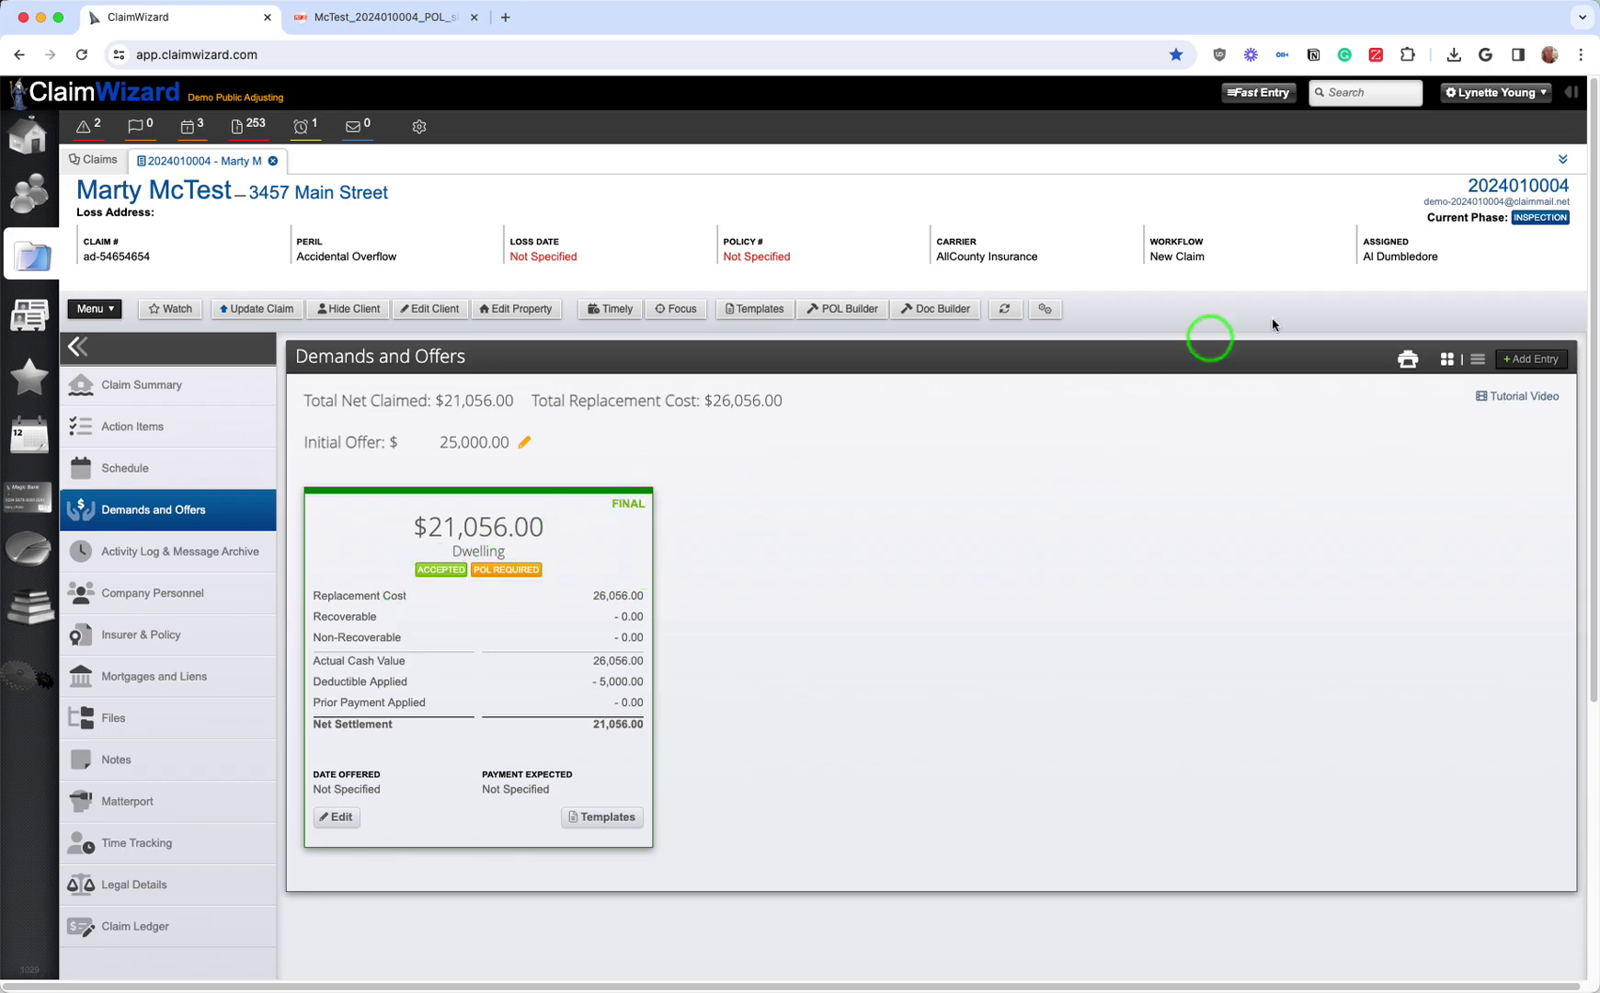
Step: Add and save a Contents settlement entry with a 1,203.00 replacement value
click(1522, 361)
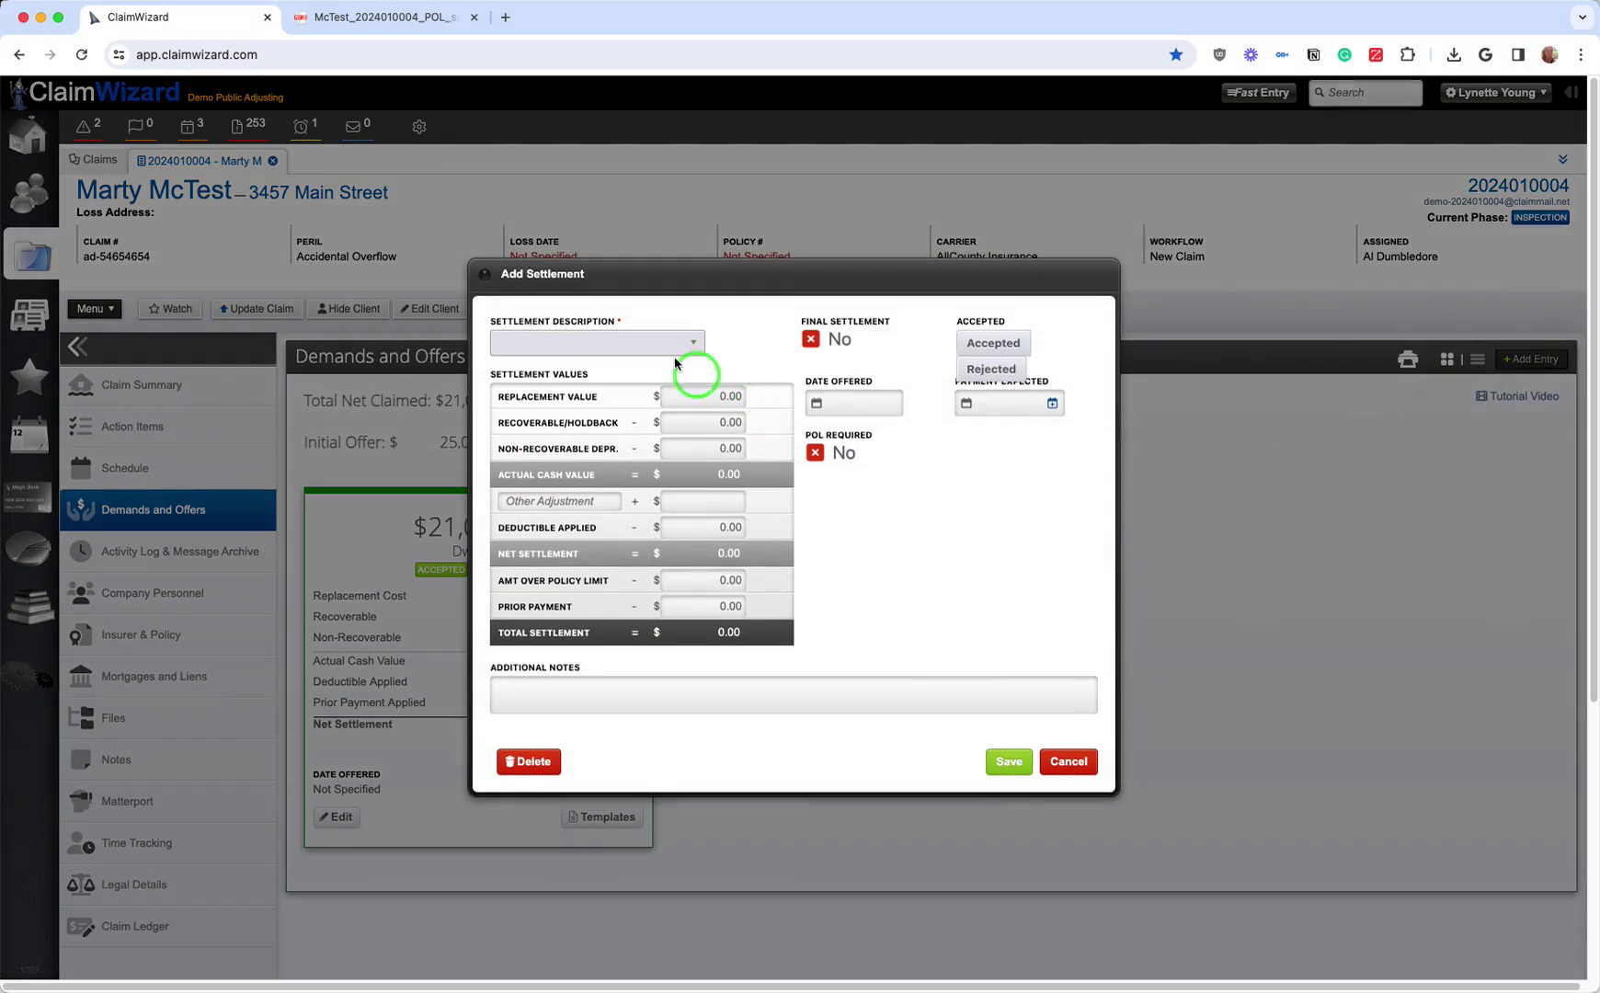
click(629, 344)
click(618, 386)
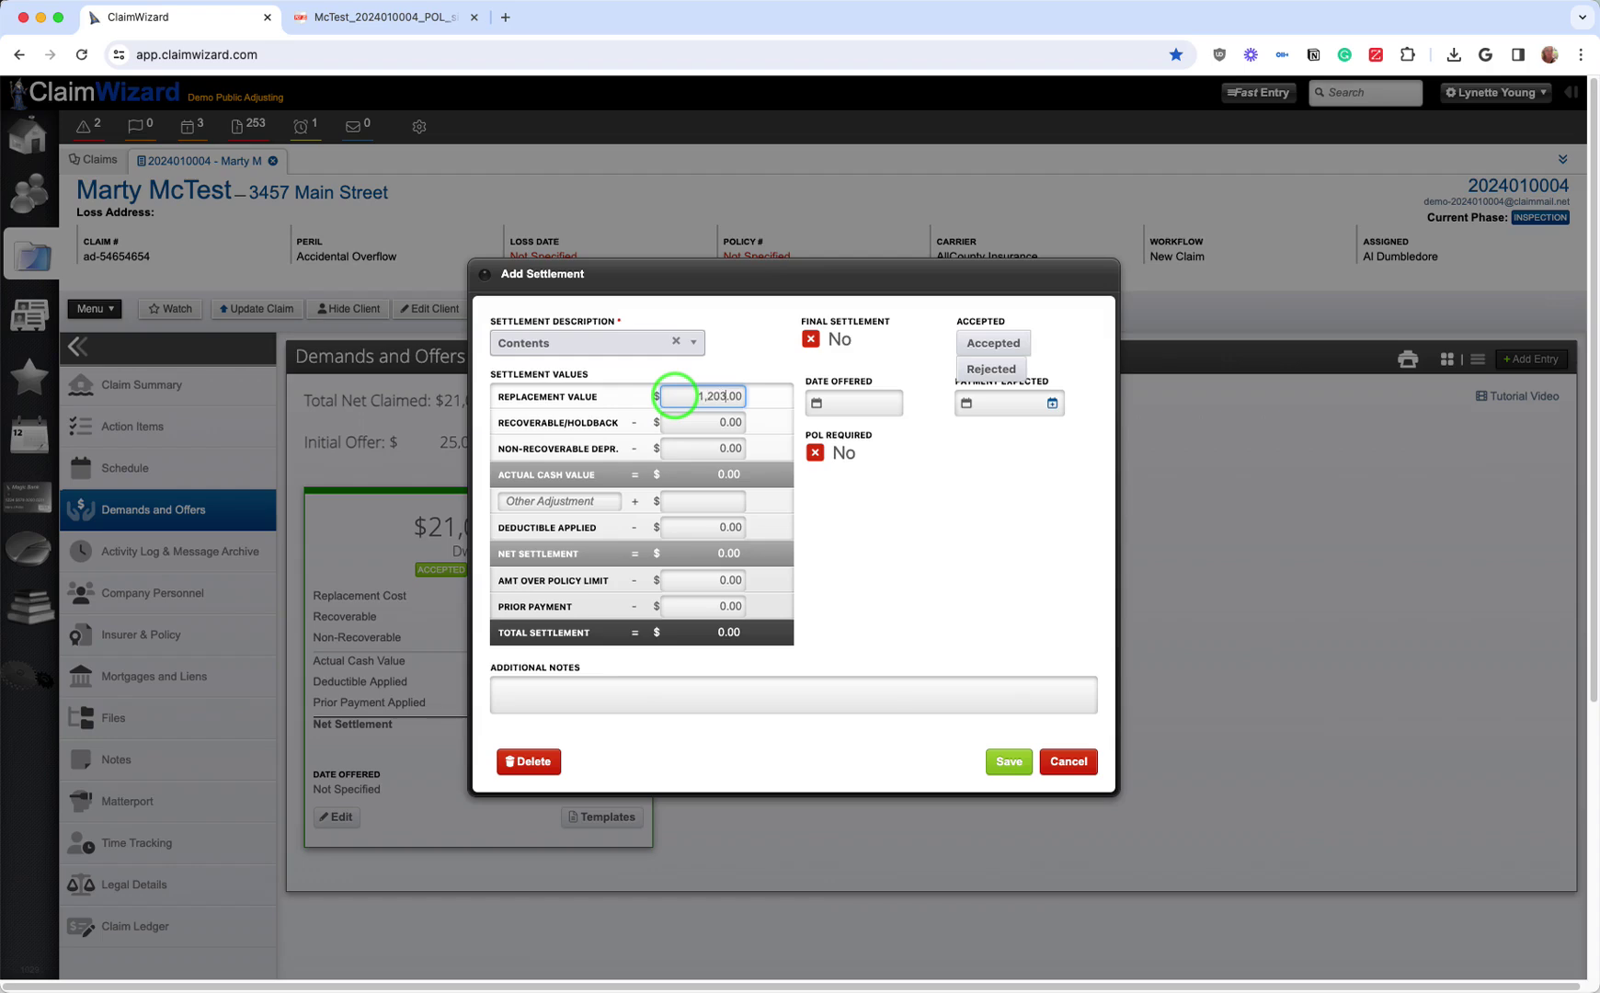
click(1007, 762)
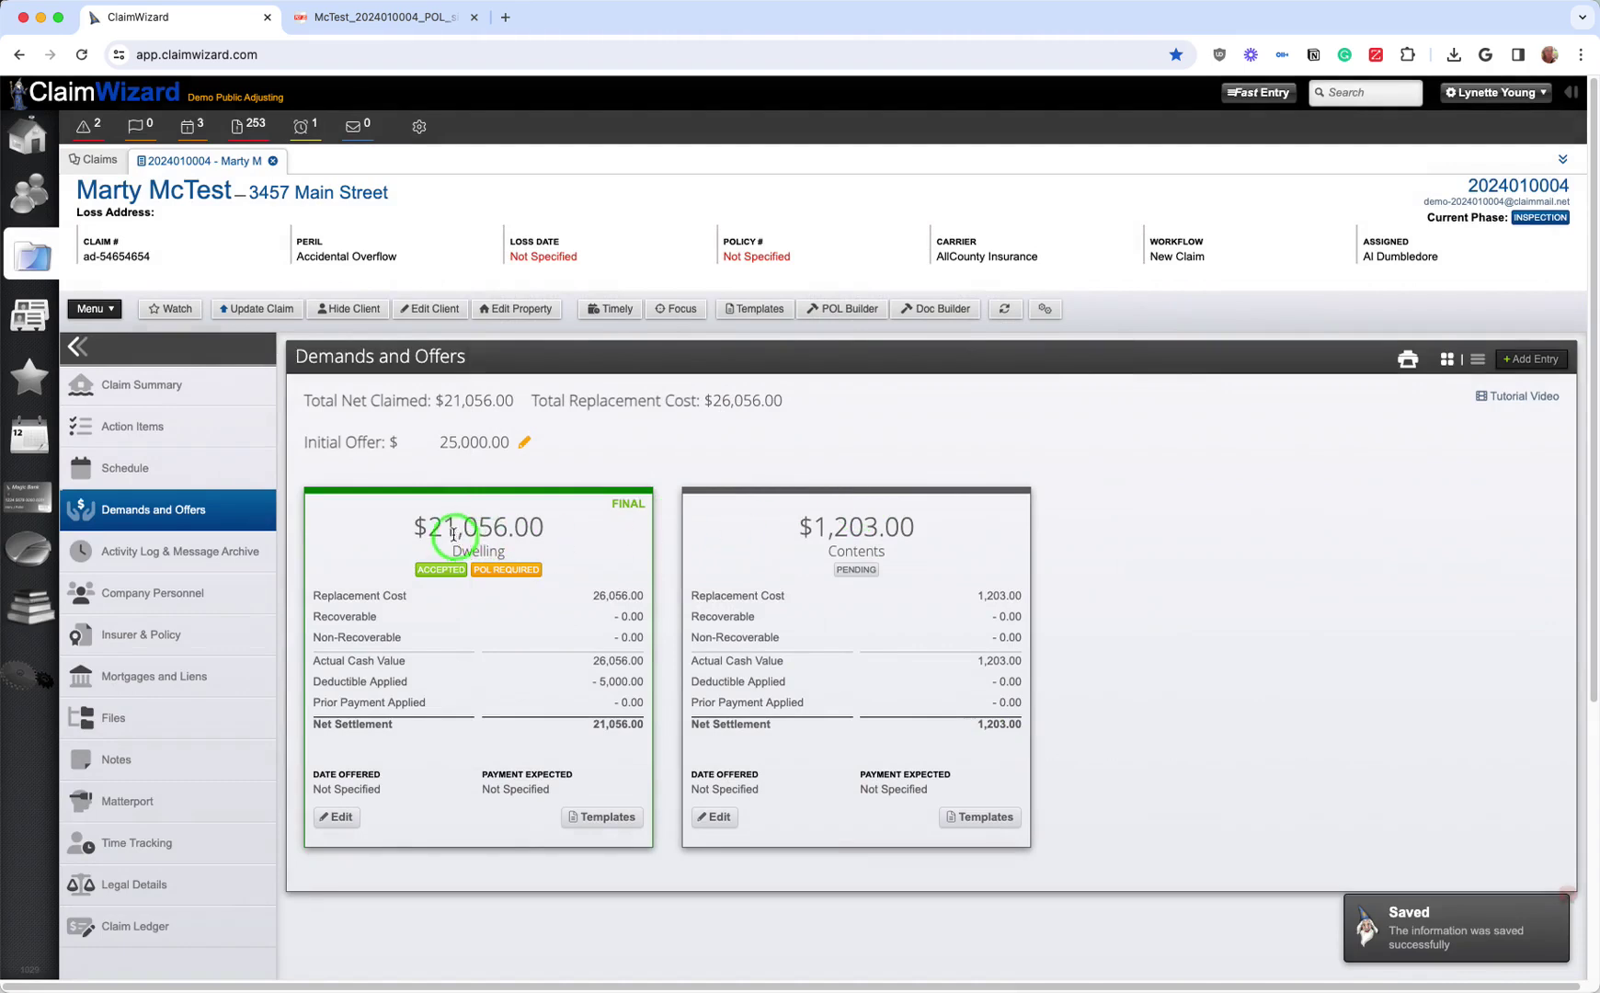
Step: Highlight the Dwelling and Contents settlement amounts to point them out
drag(428, 531, 549, 521)
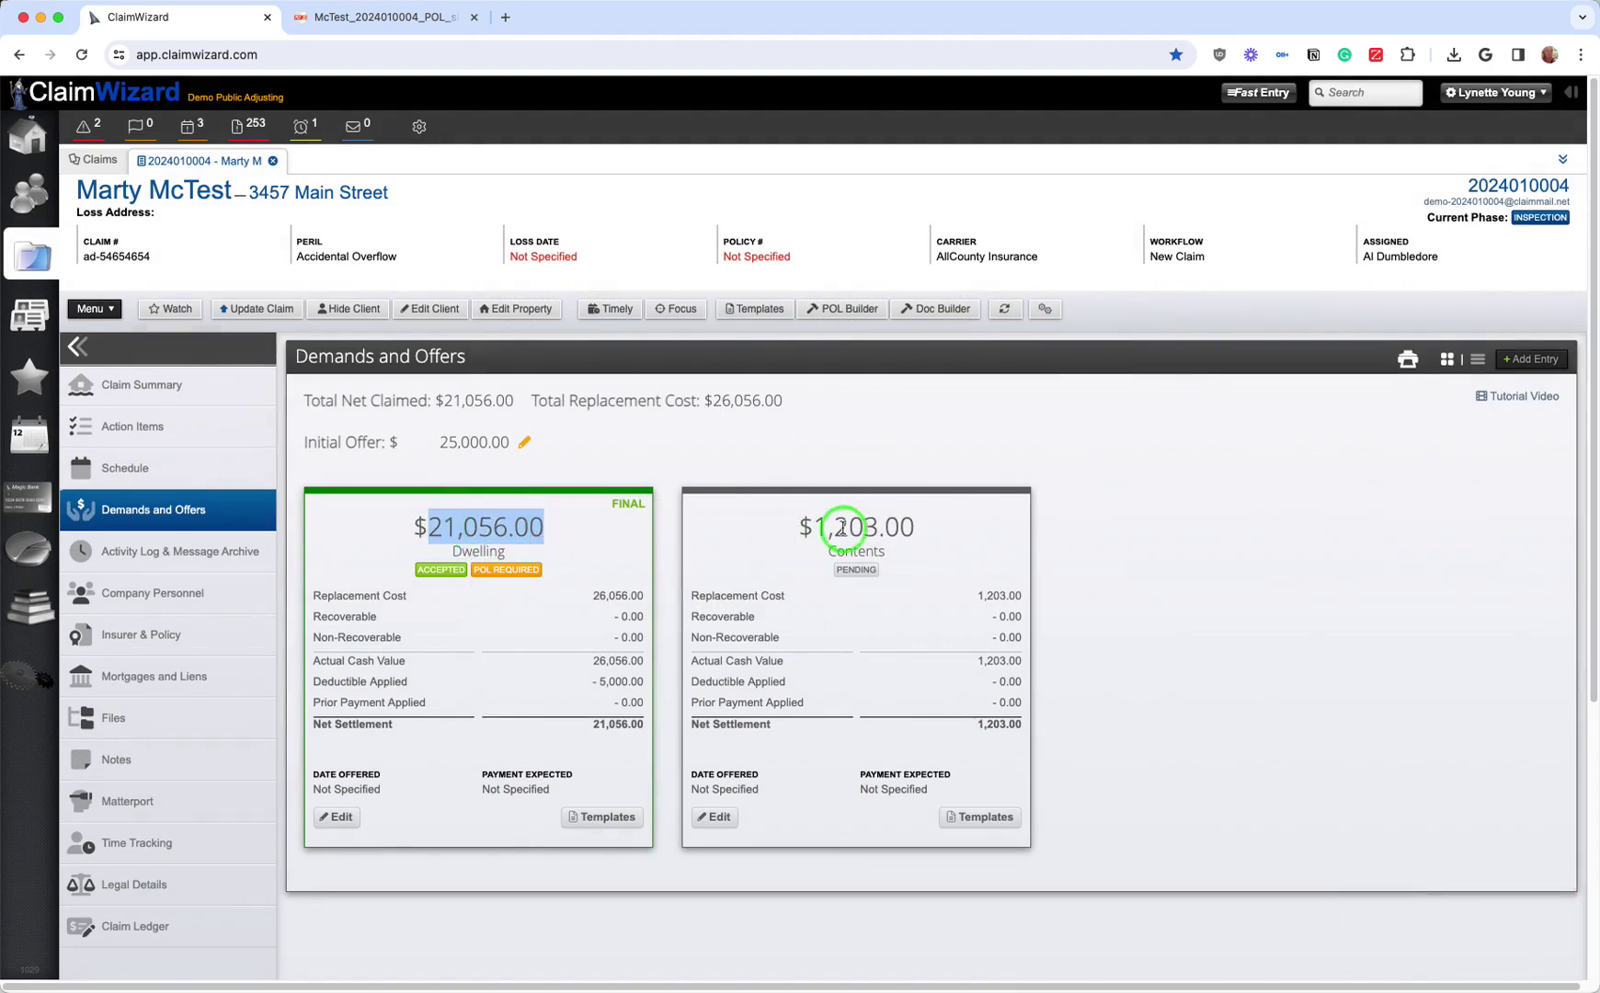
drag(818, 529, 911, 525)
click(923, 533)
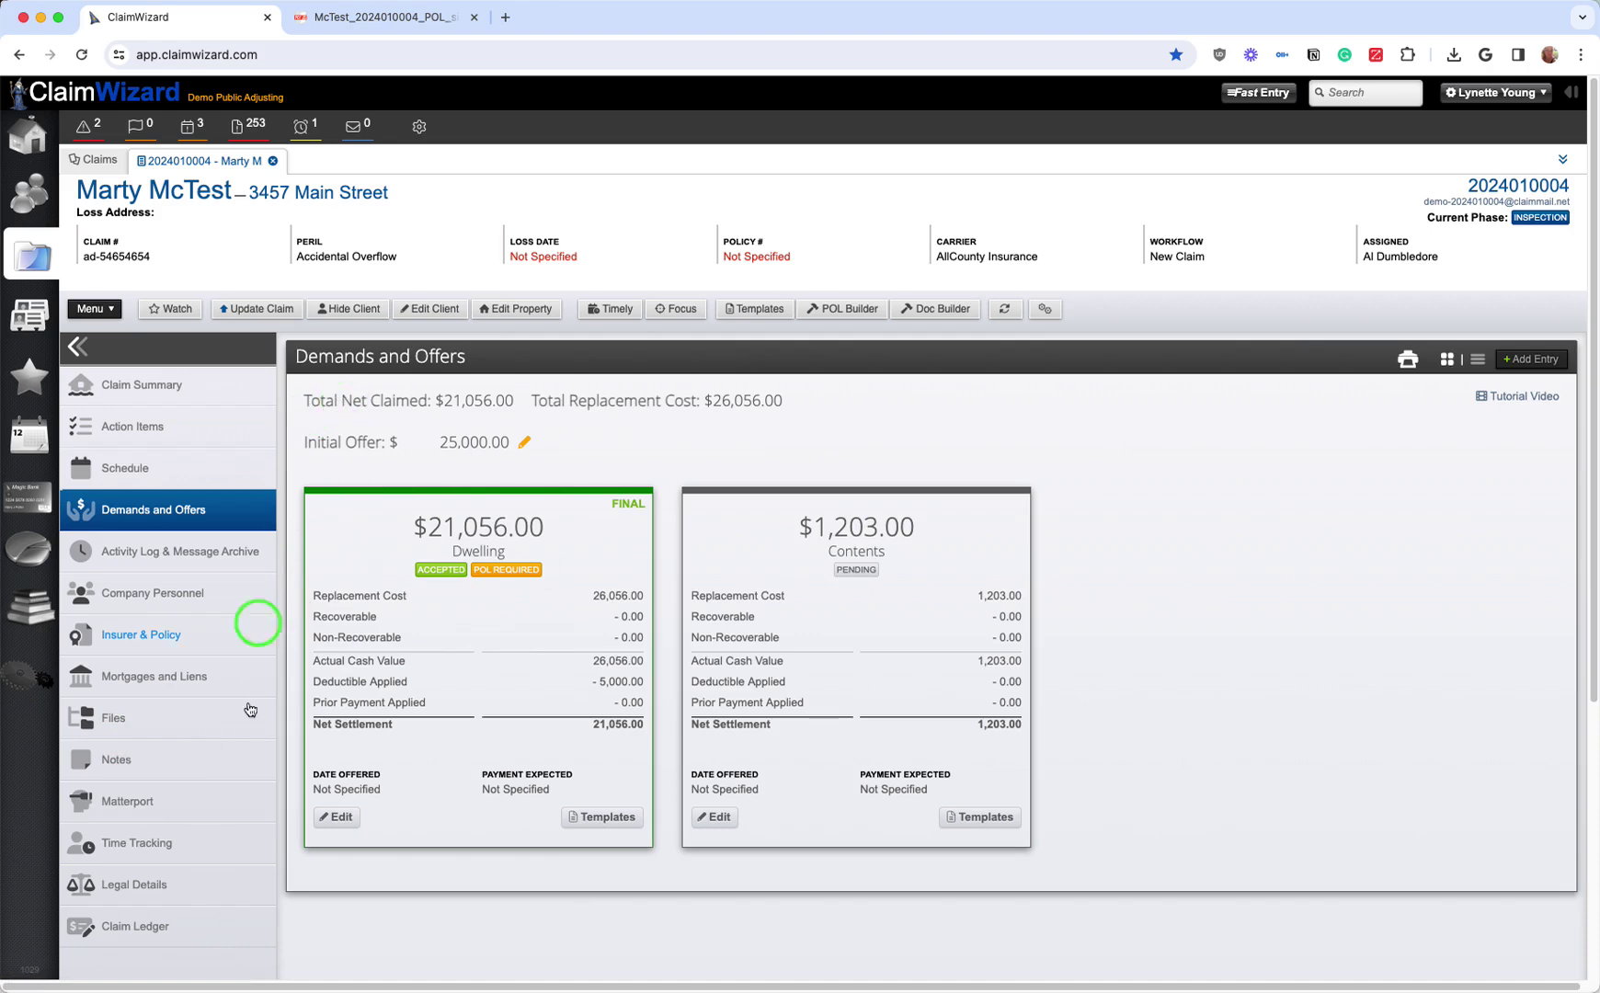
Step: Open the Claim Ledger and point out total payments, amount outstanding and waiting disbursement
click(164, 932)
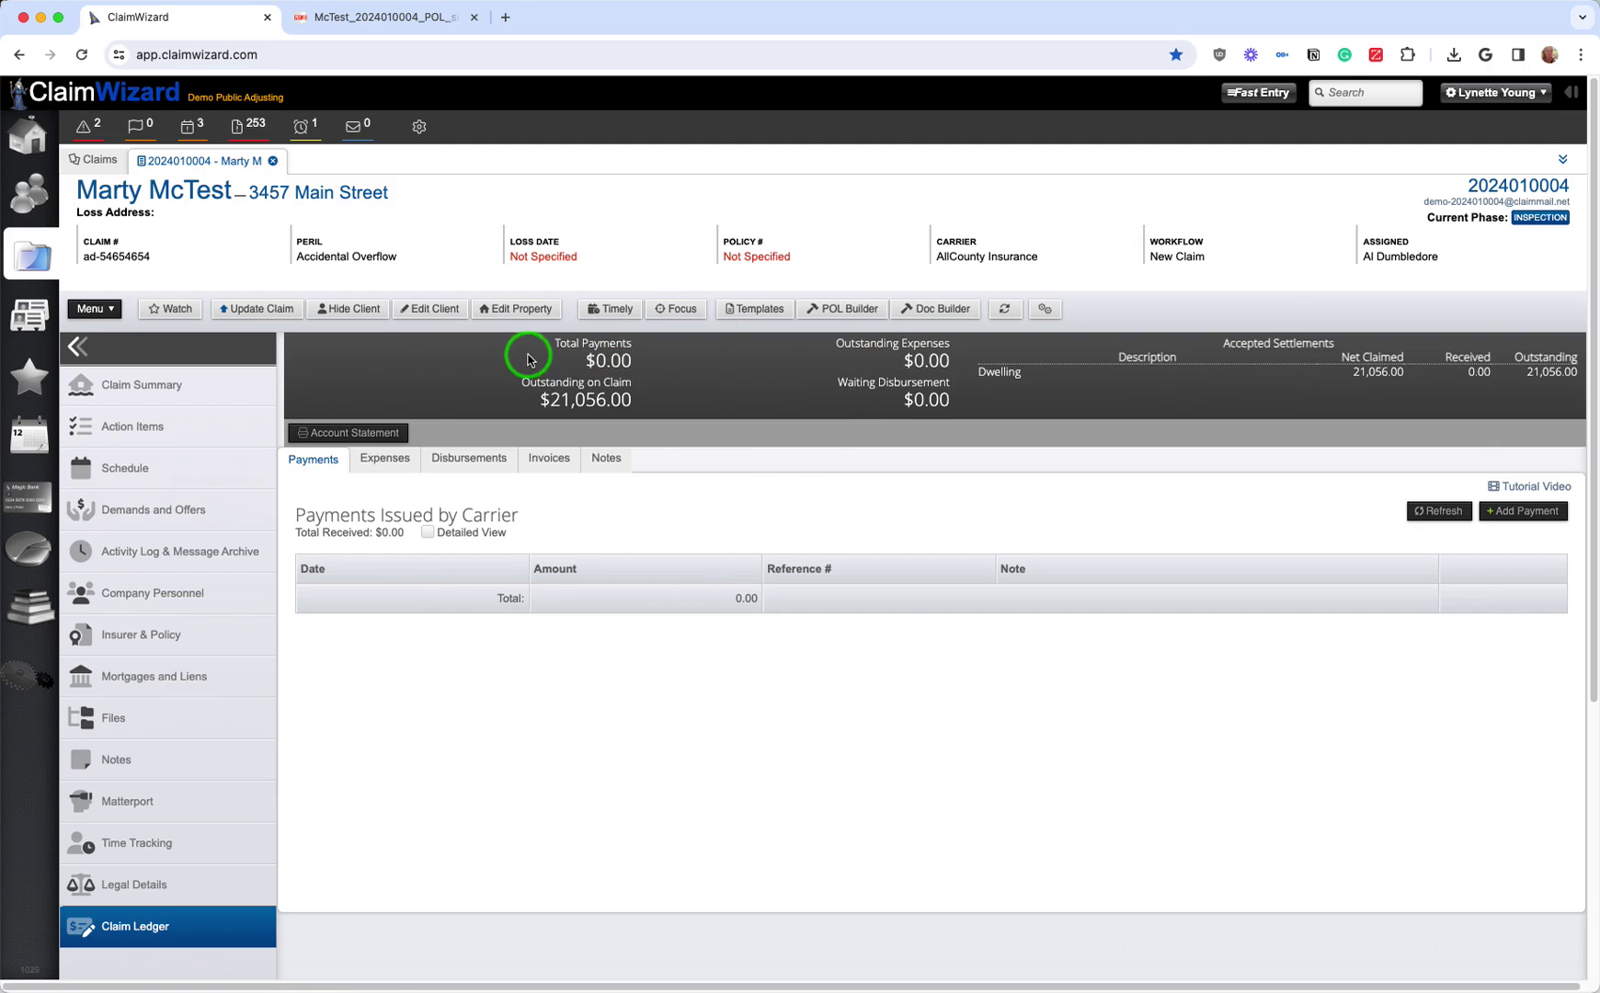
drag(552, 344, 632, 360)
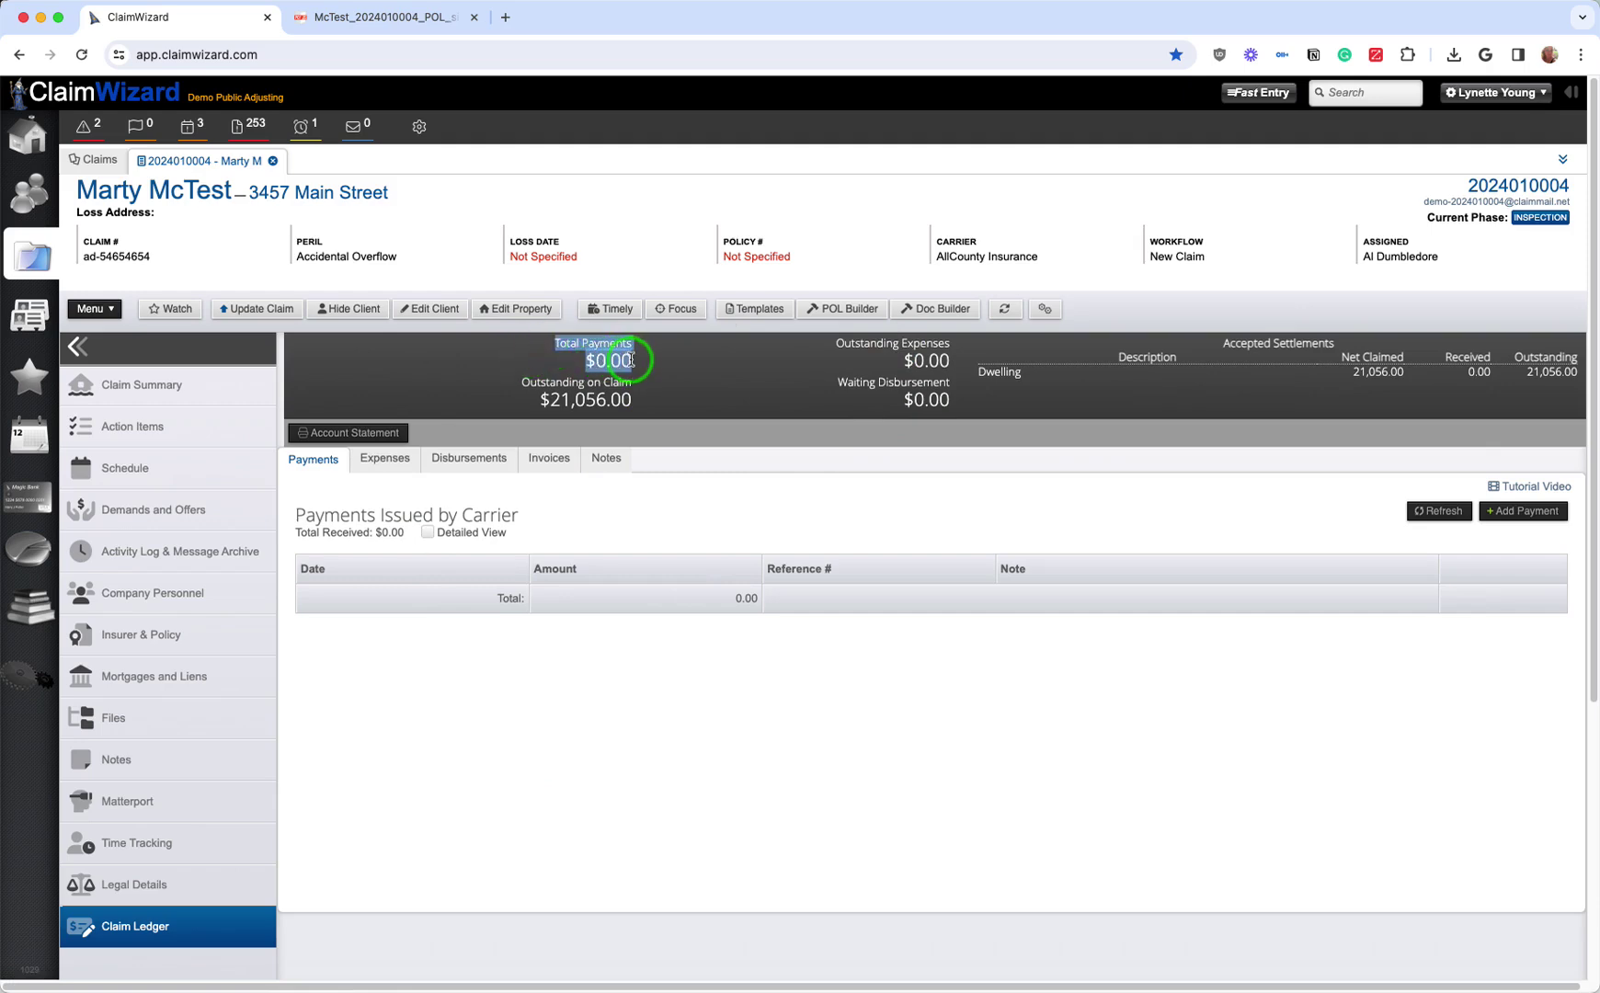
drag(538, 400, 635, 407)
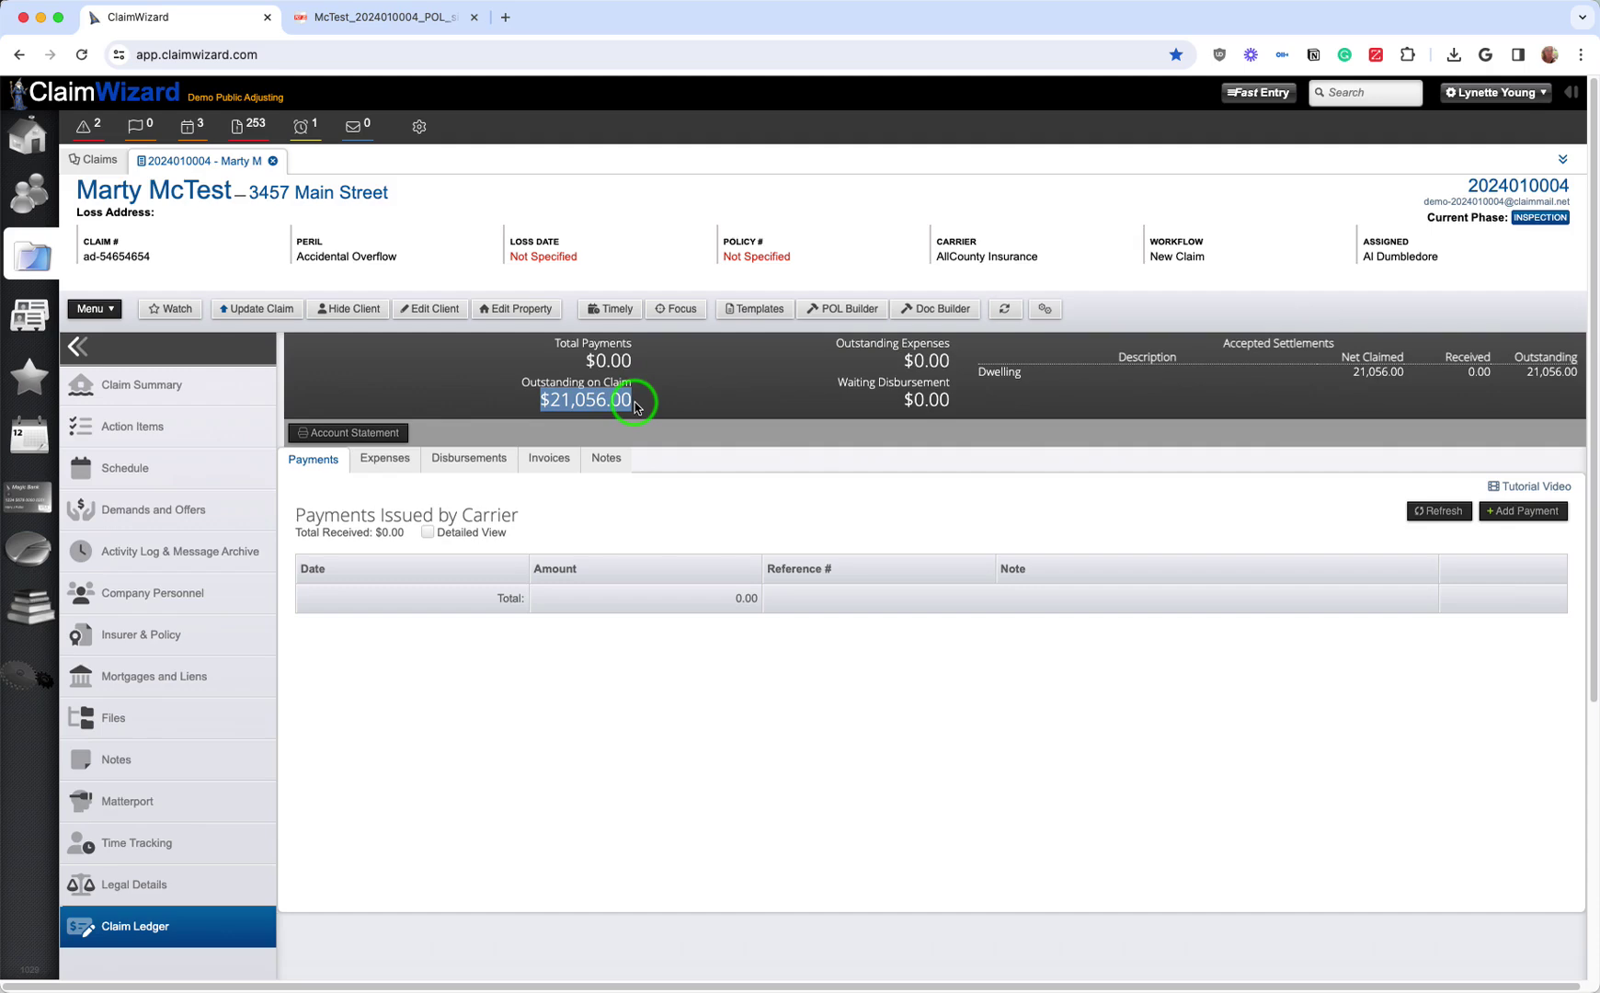
click(628, 521)
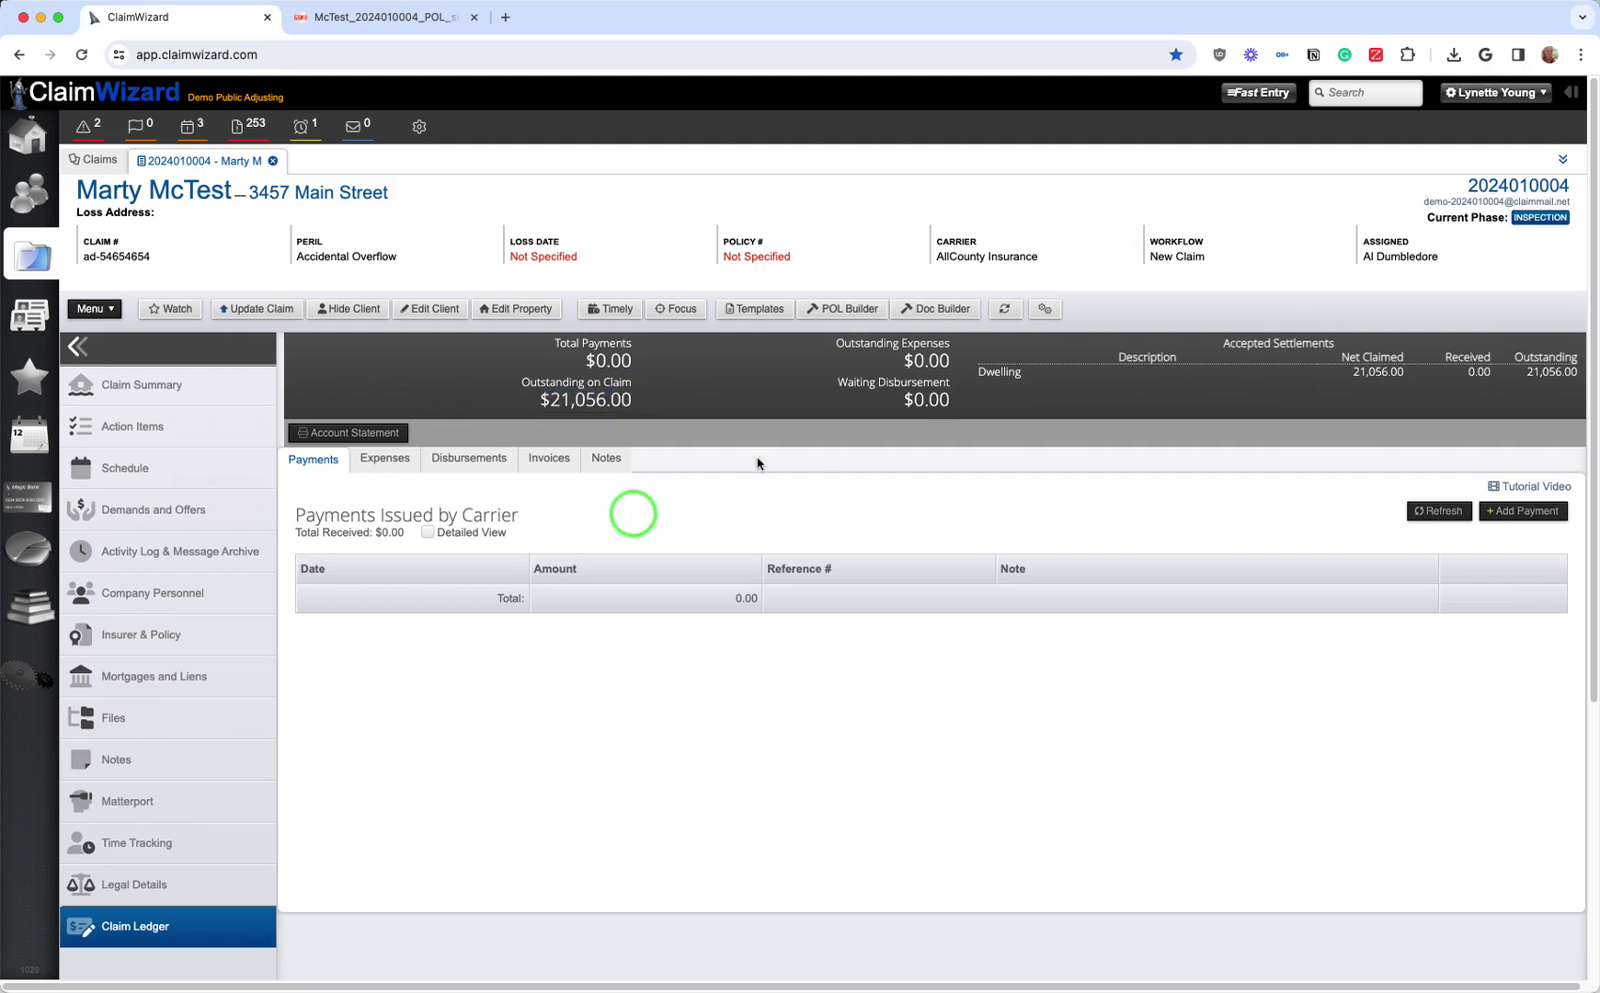
mouse_move(900, 361)
mouse_down()
mouse_move(957, 359)
mouse_move(913, 377)
mouse_up()
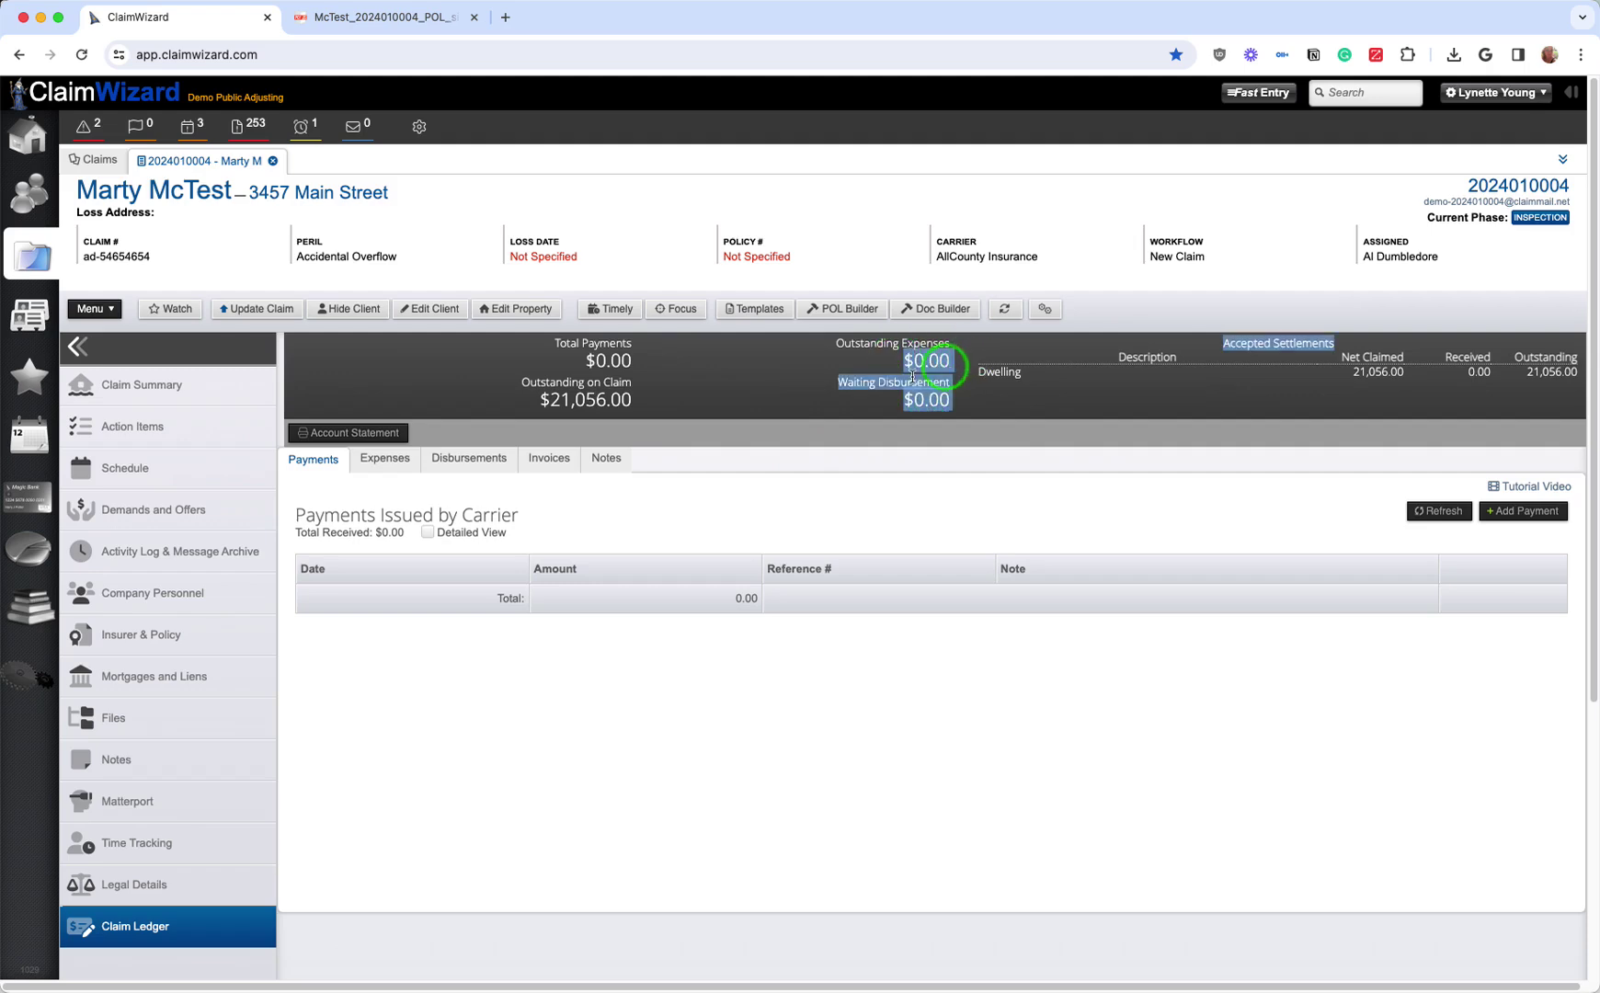
Step: Show the claim's carrier payments list and highlight the $0.00 Waiting Disbursement figure
click(377, 458)
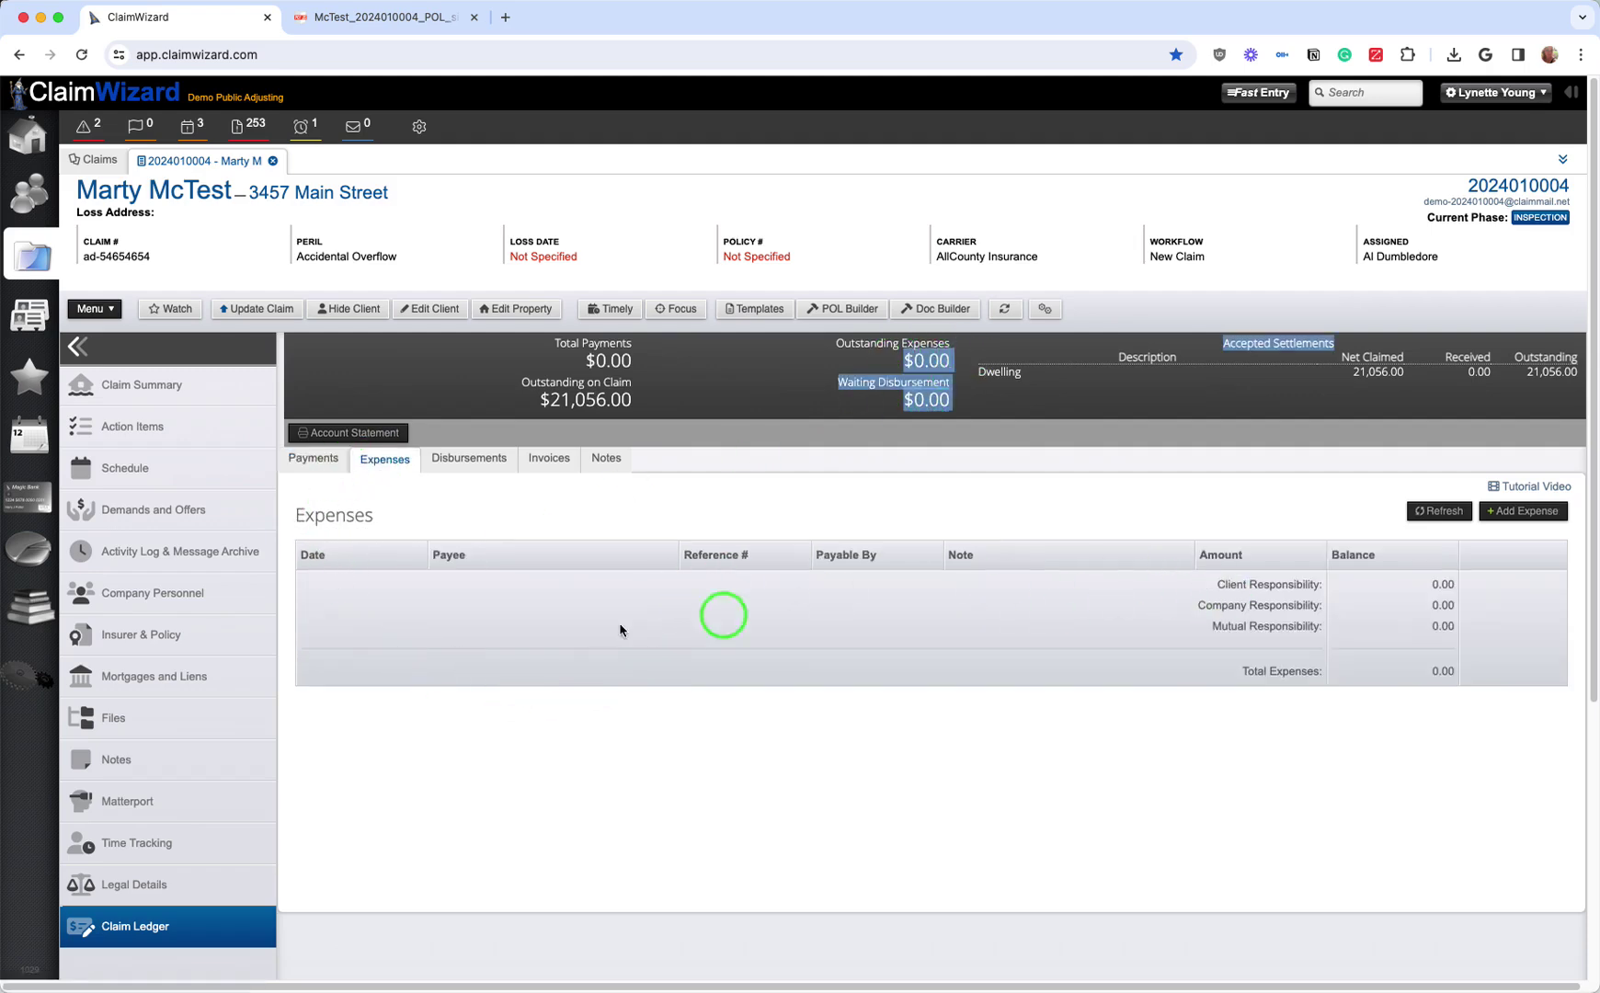
click(320, 460)
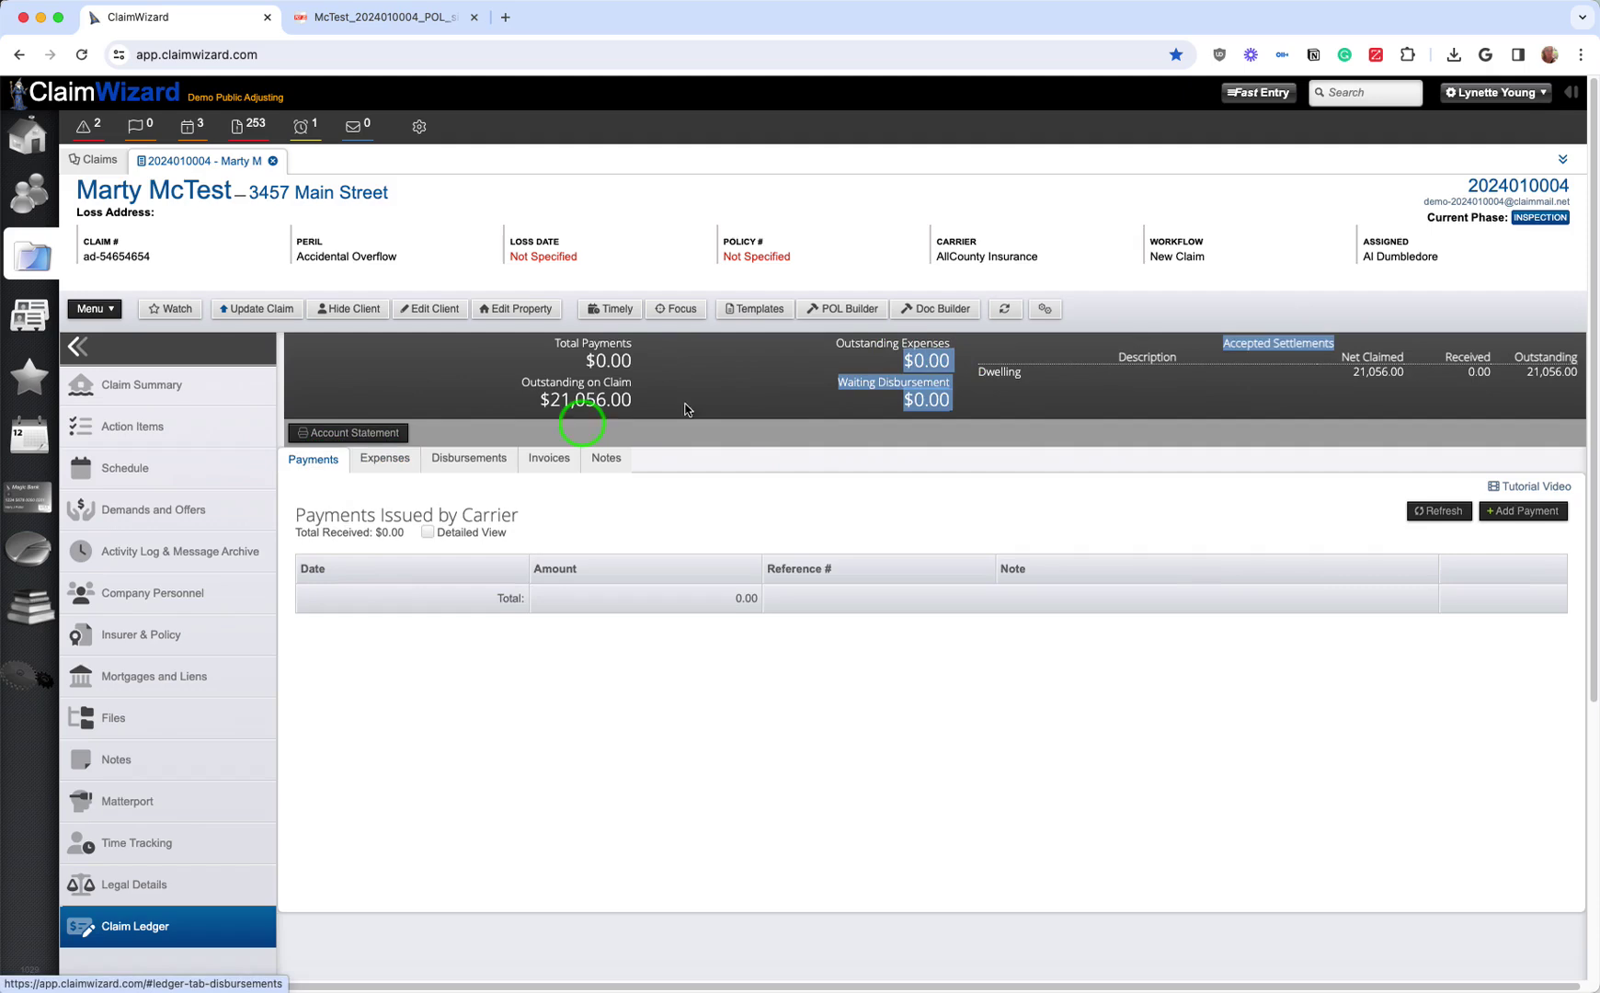
click(924, 391)
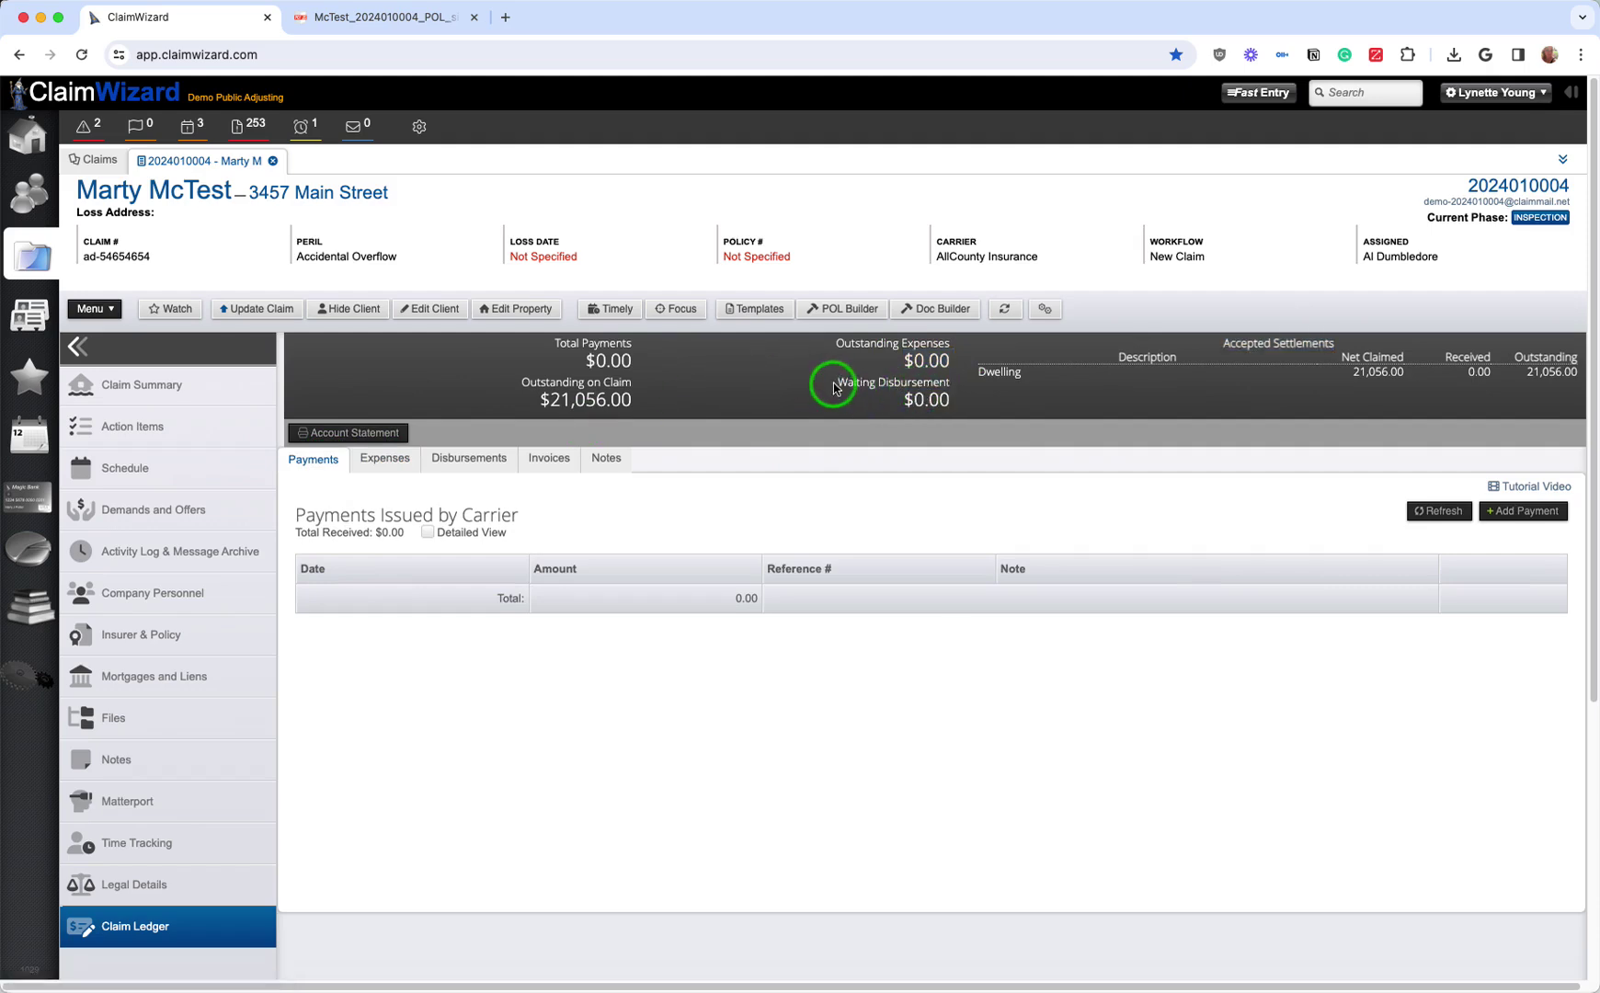
drag(840, 386, 947, 402)
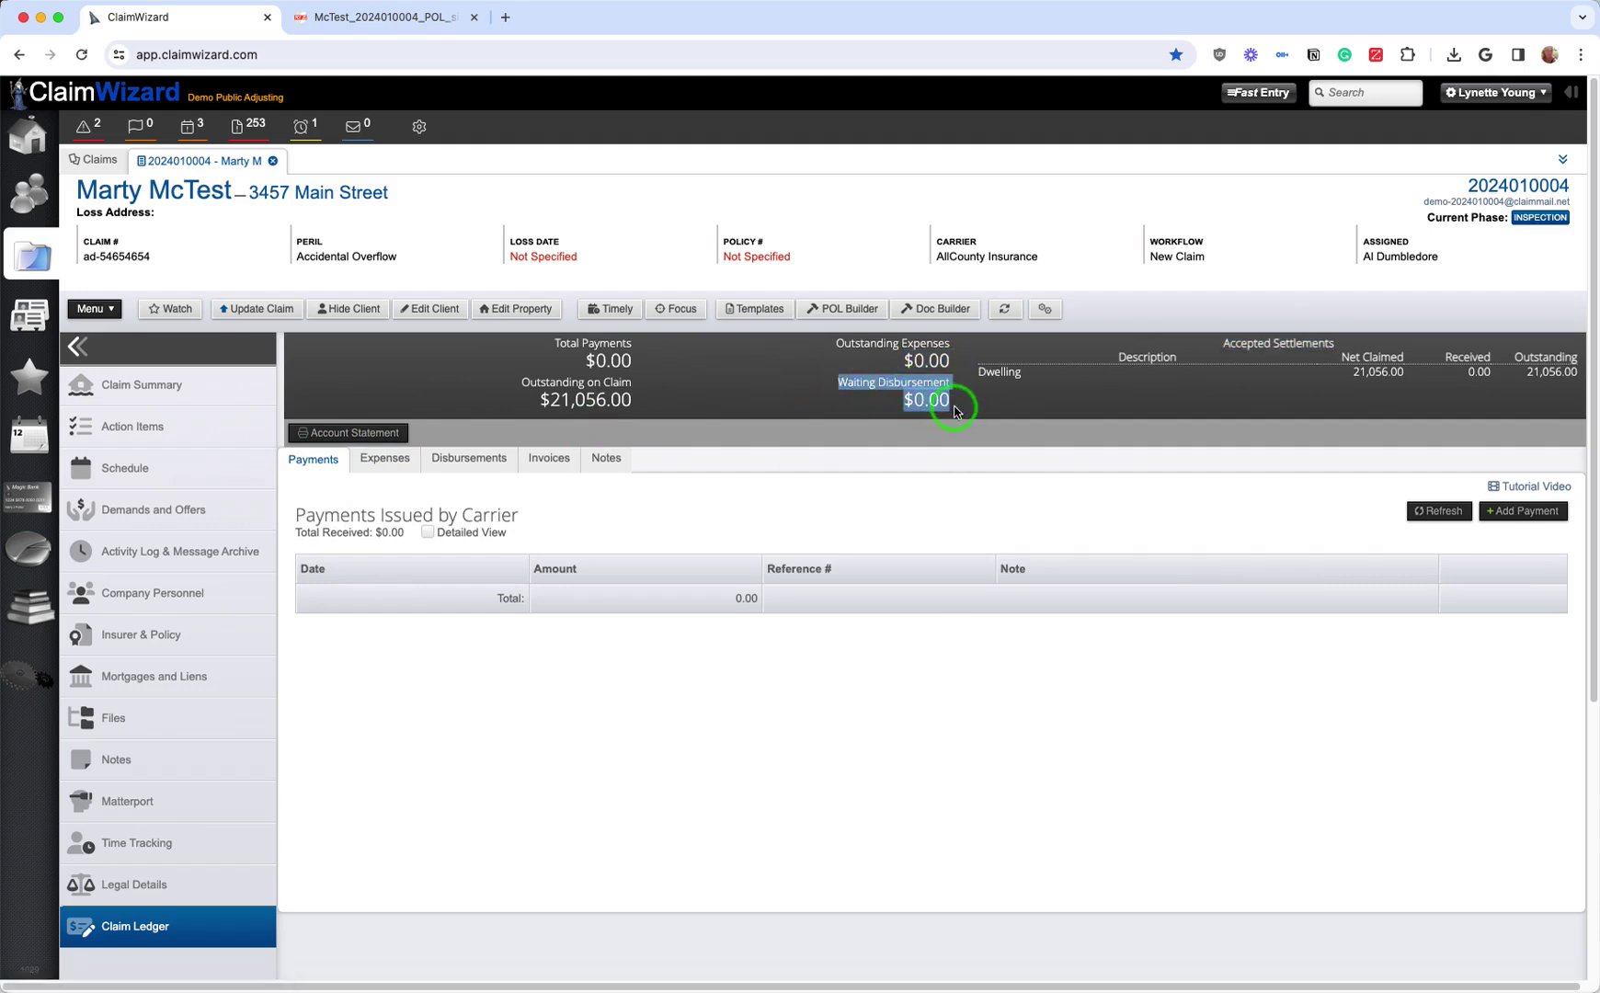
click(950, 405)
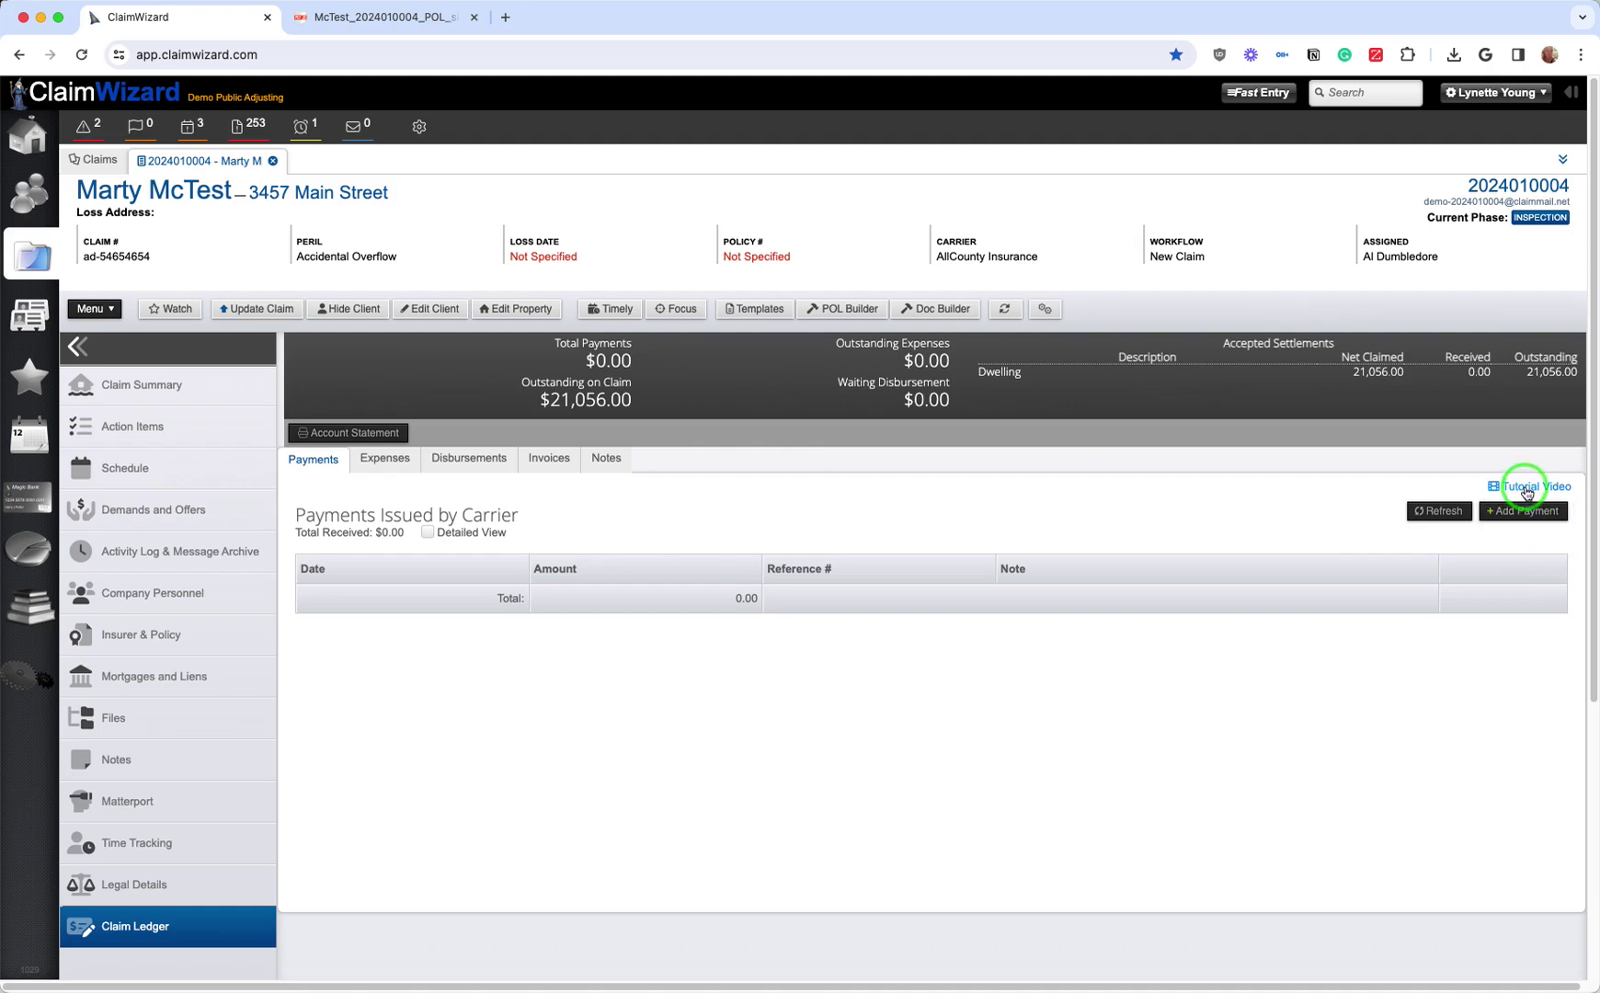
Step: Log a 20,000.00 carrier payment with a check number, applied entirely to Dwelling
click(1521, 513)
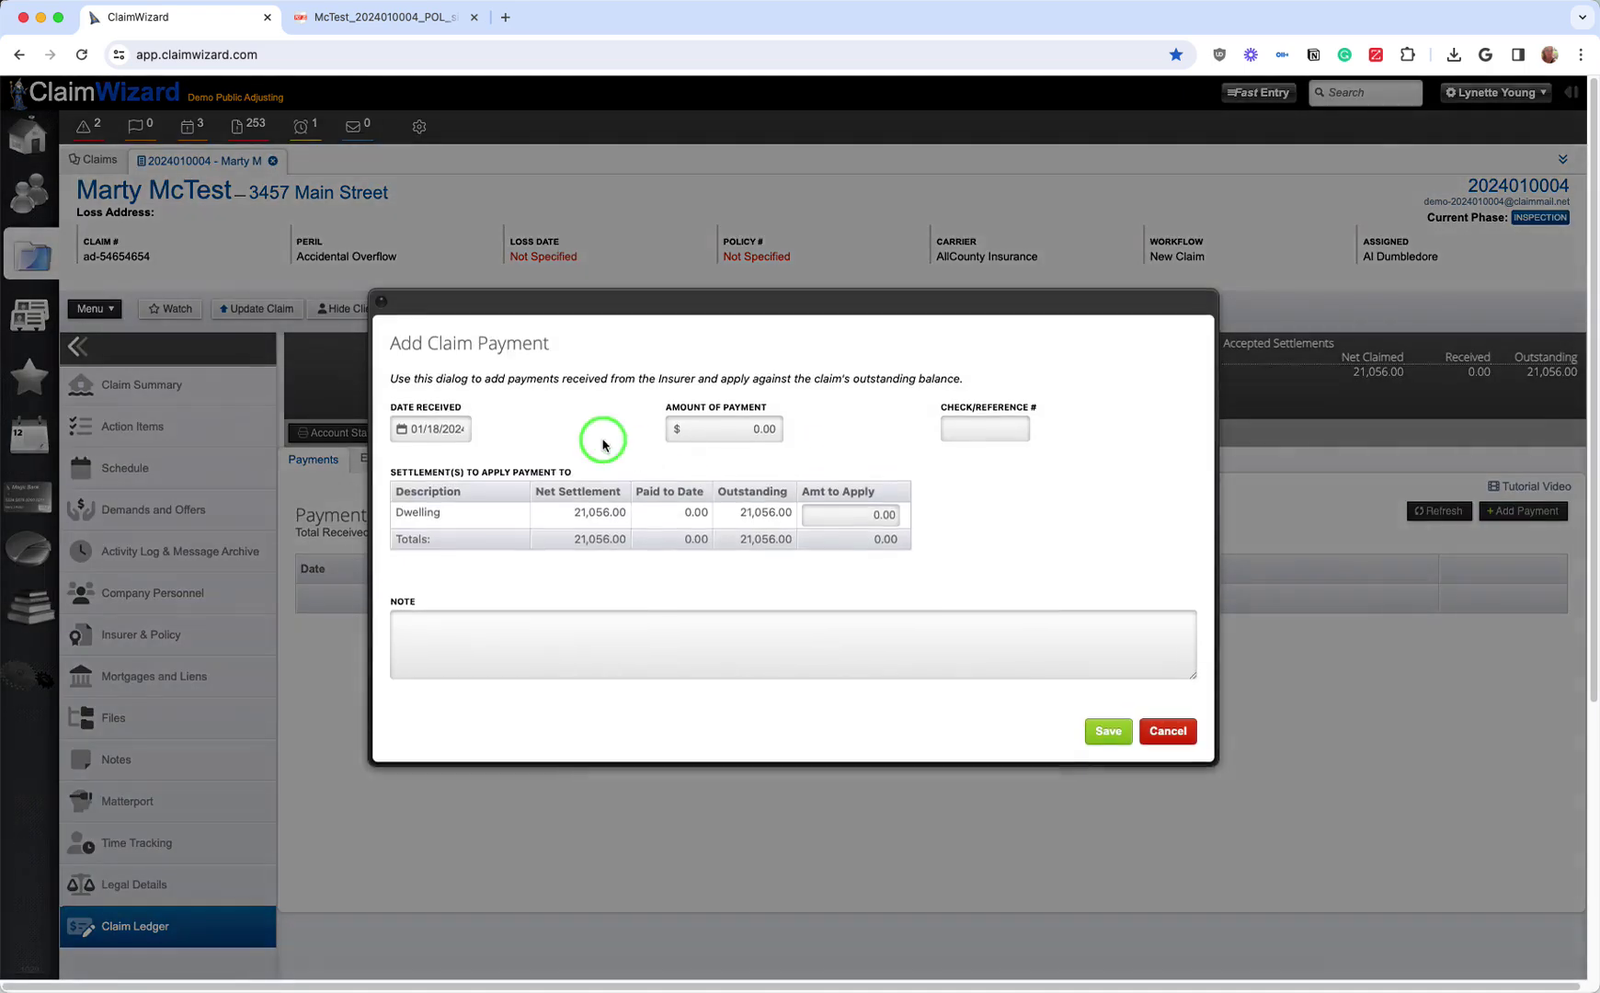
click(700, 431)
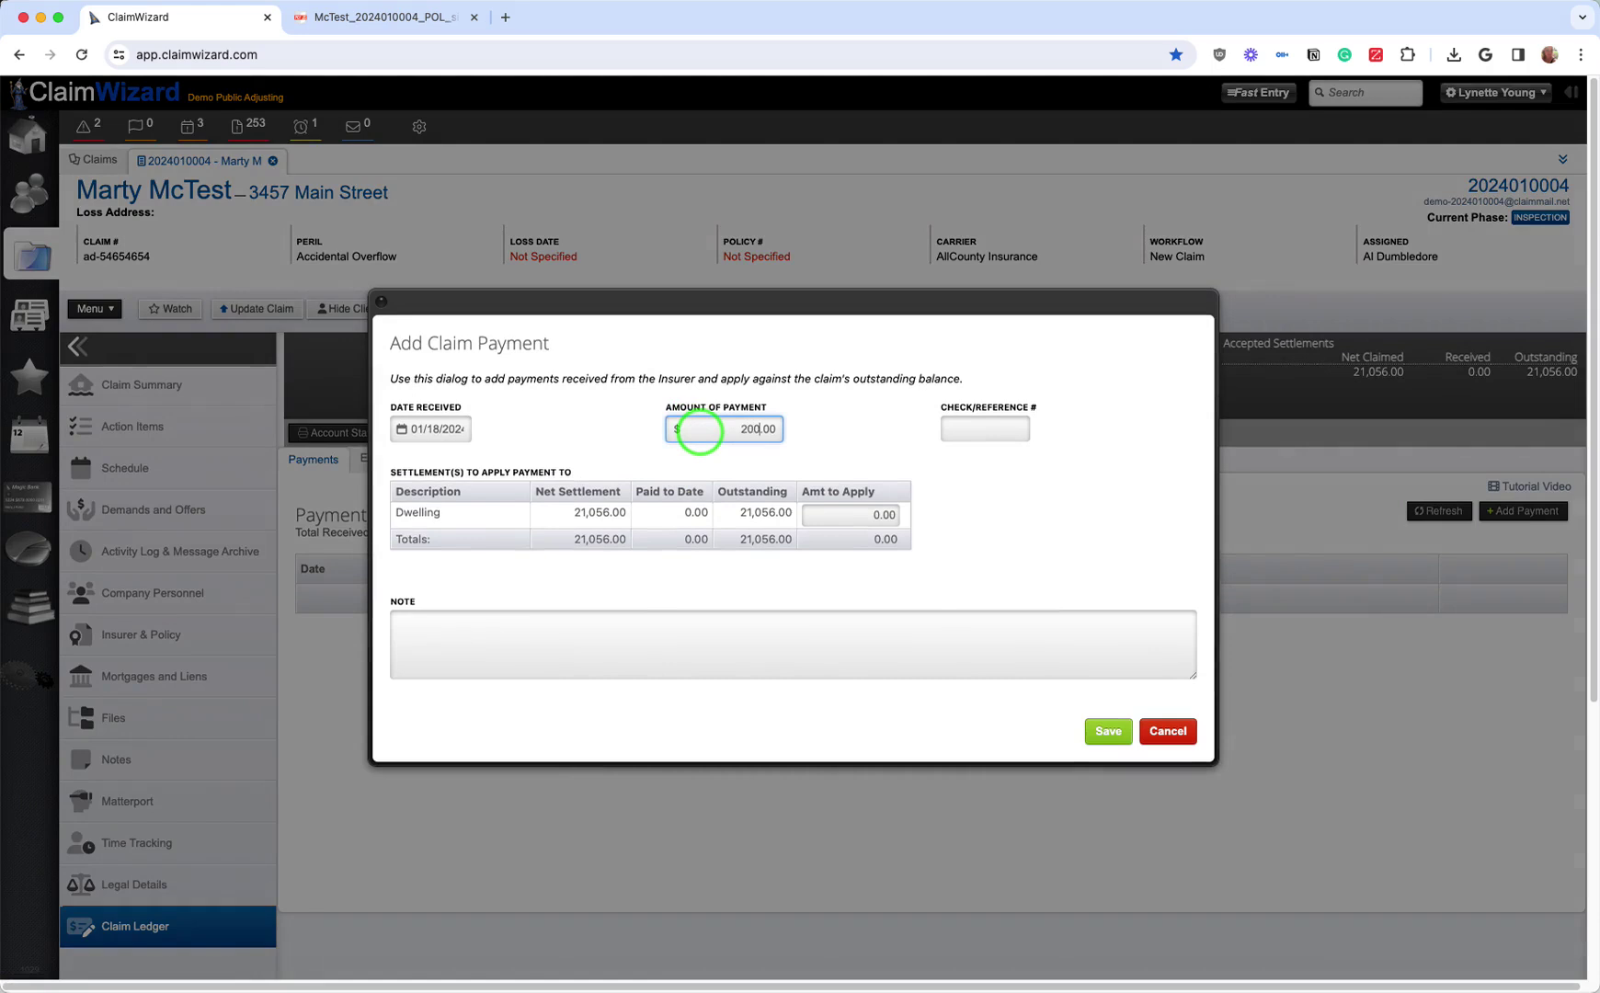
click(991, 431)
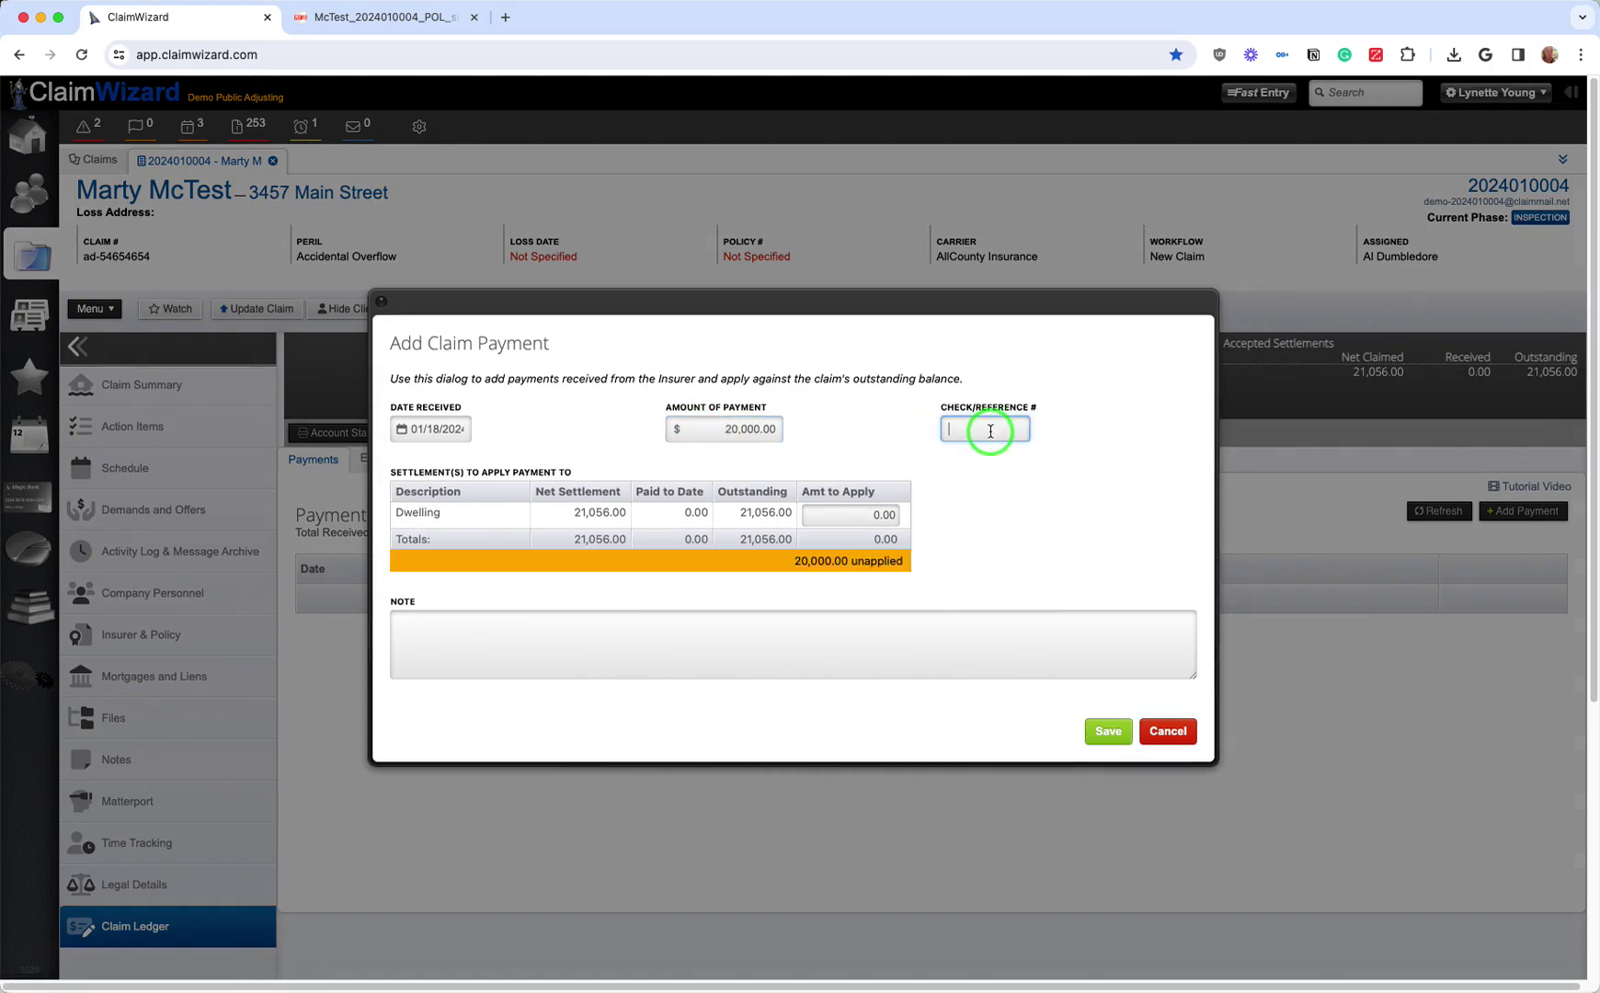
text(33r)
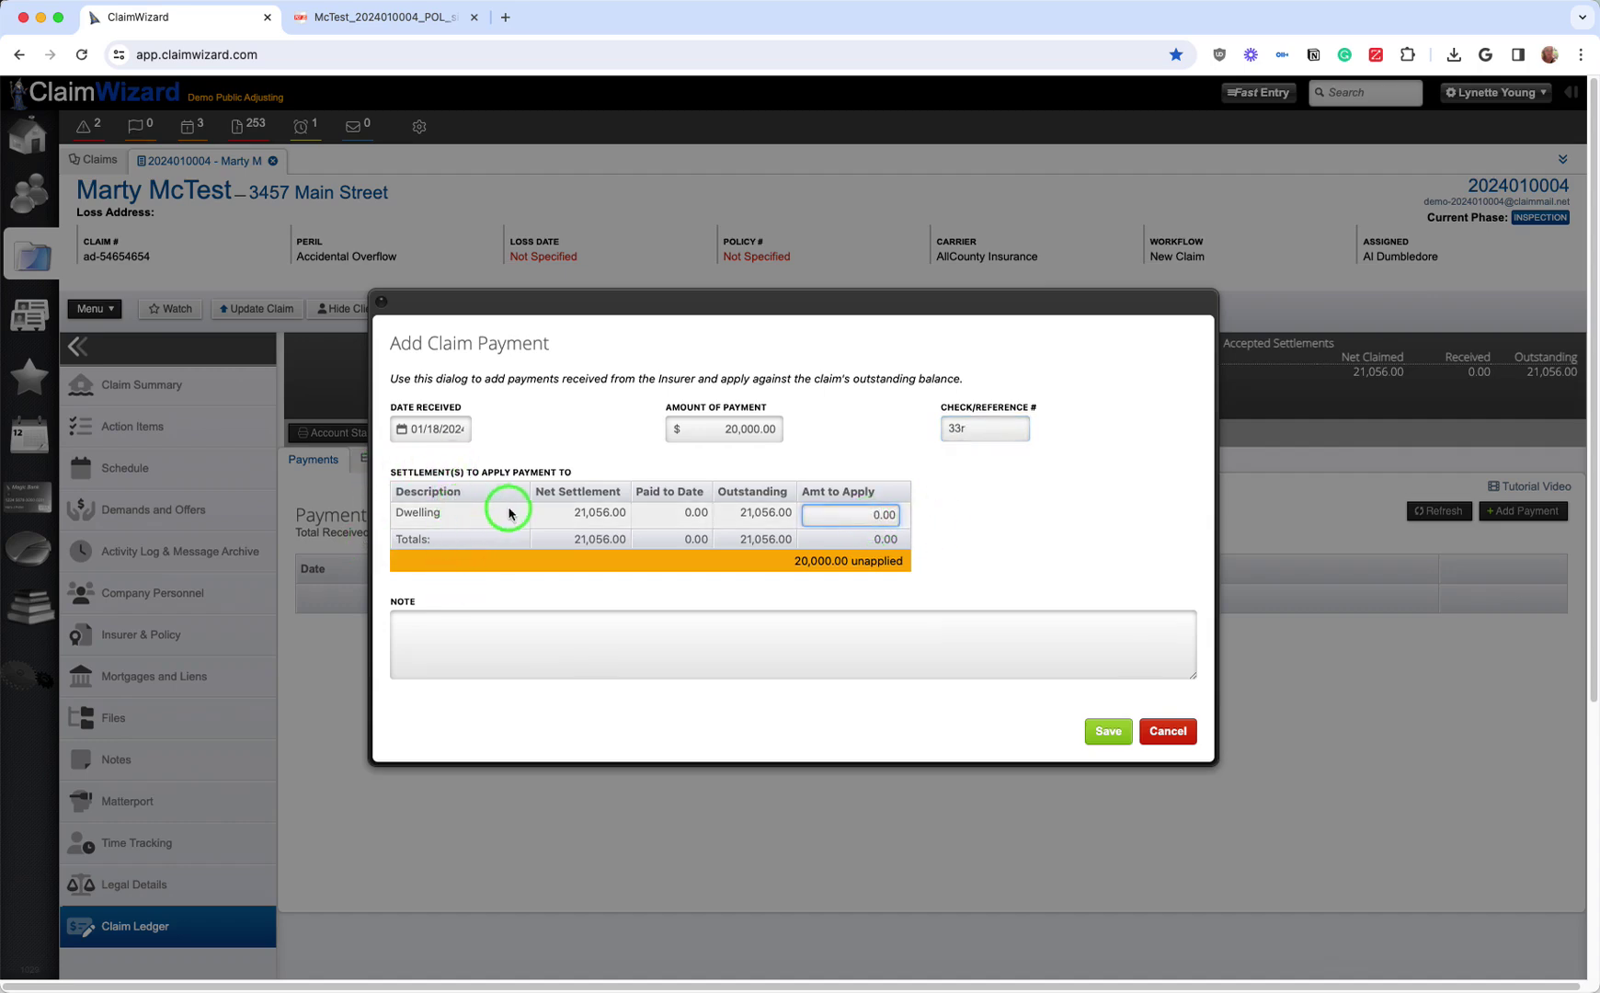
click(853, 515)
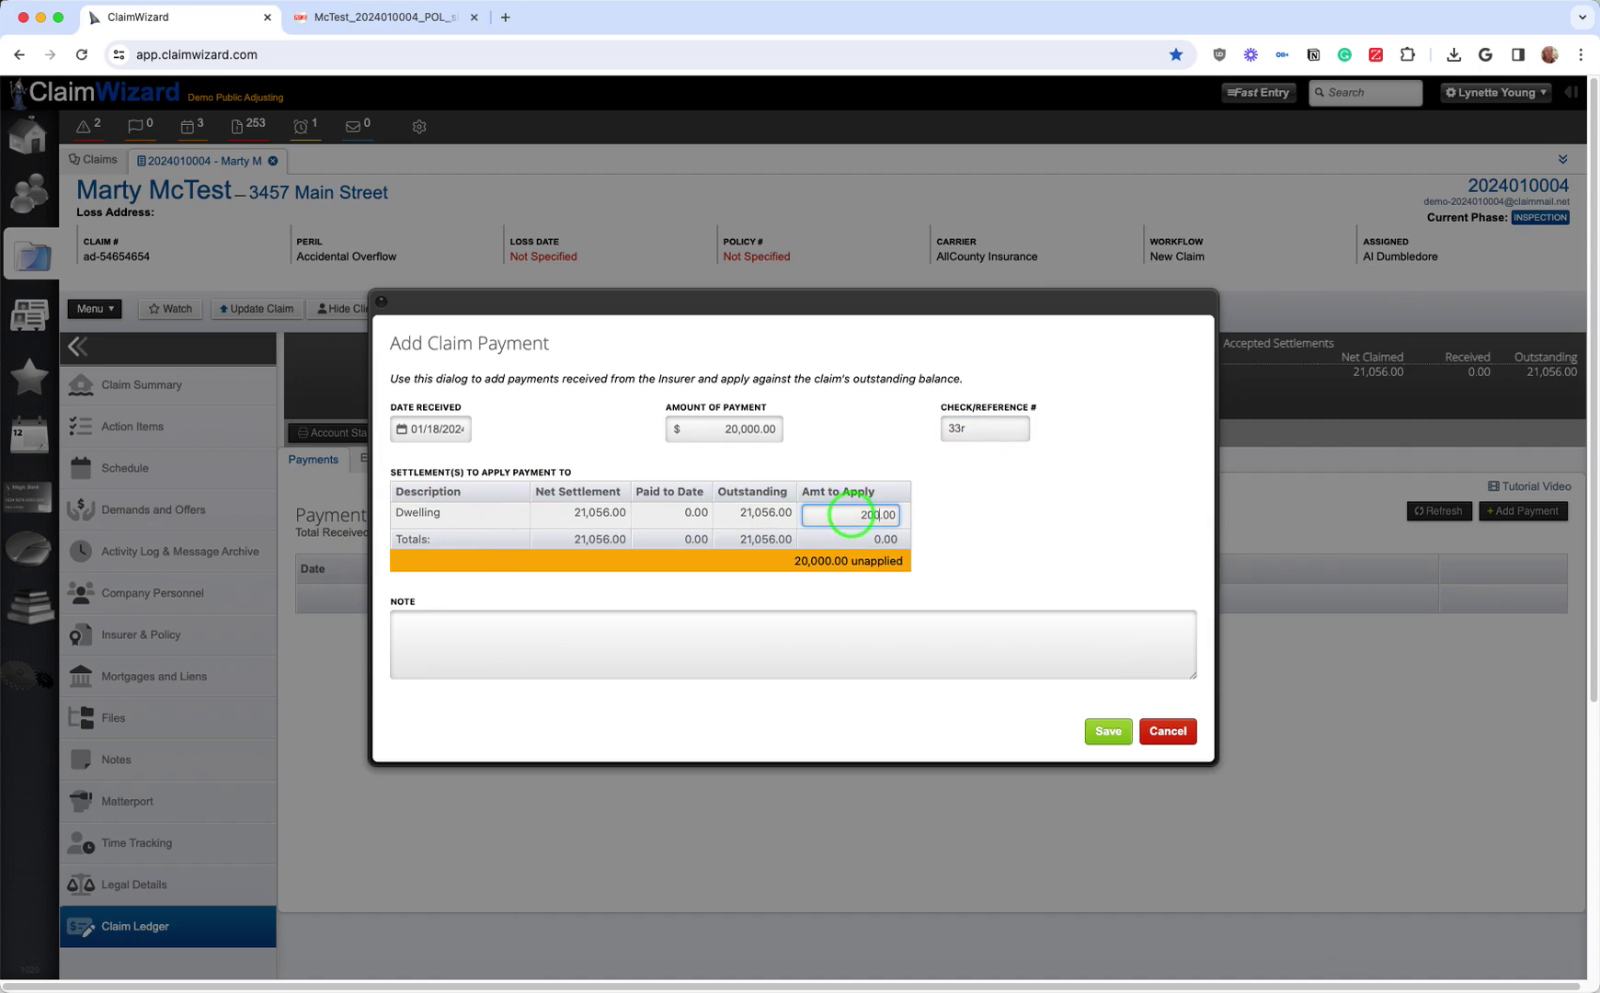
click(992, 654)
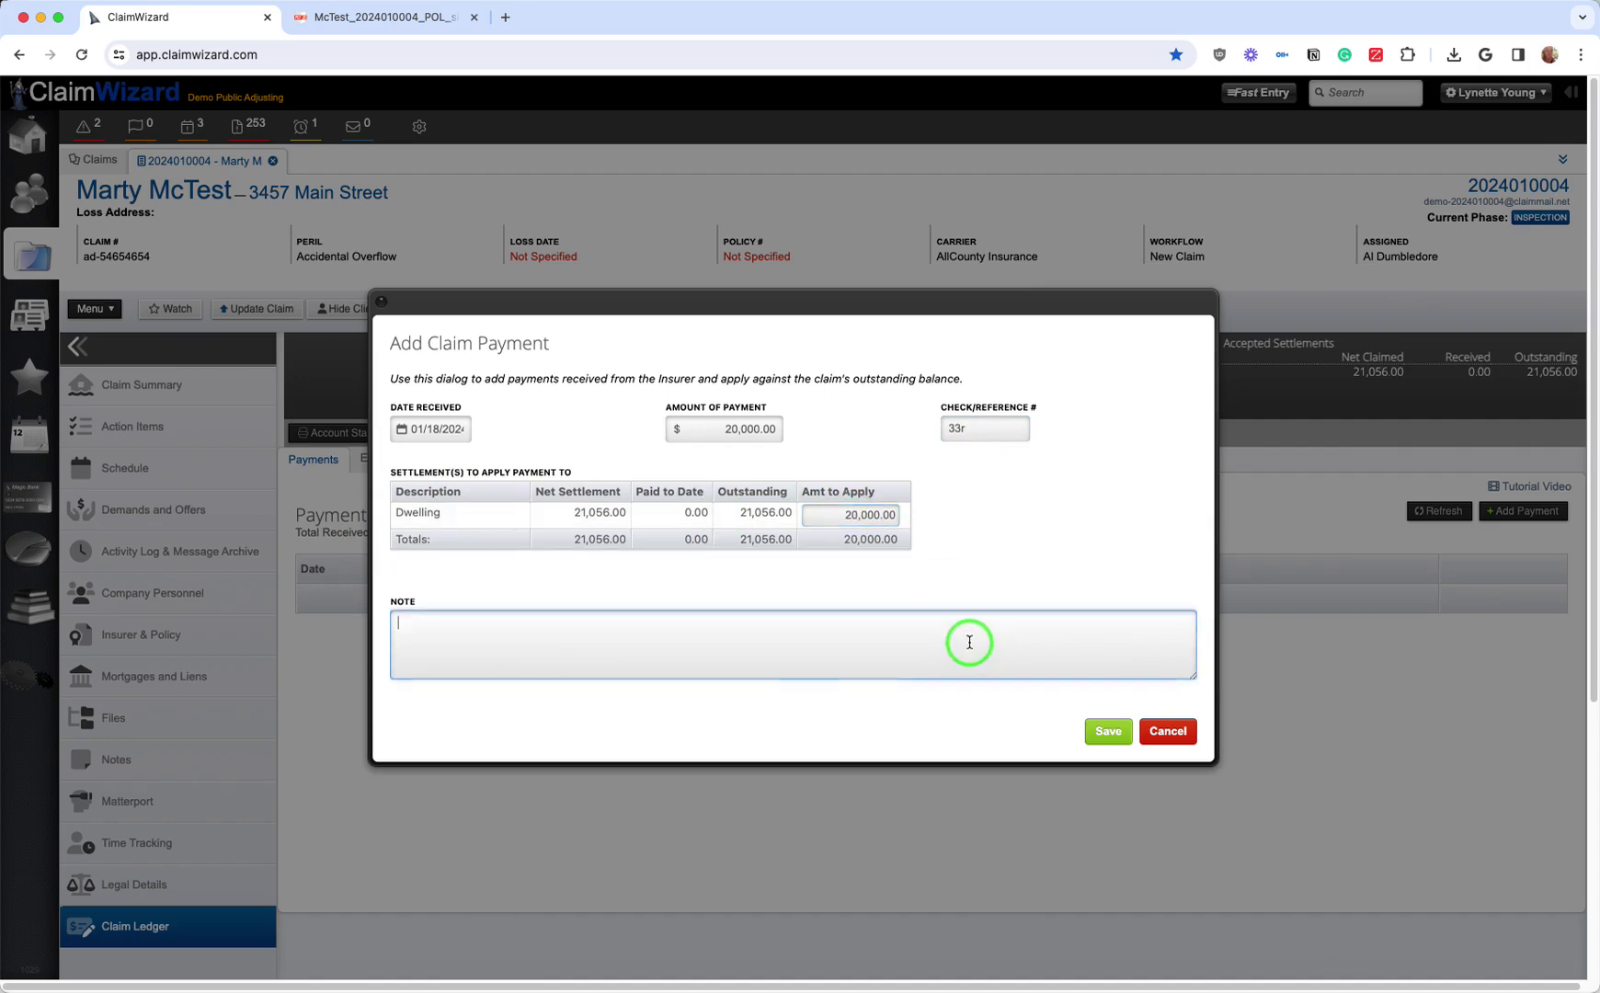
click(1108, 731)
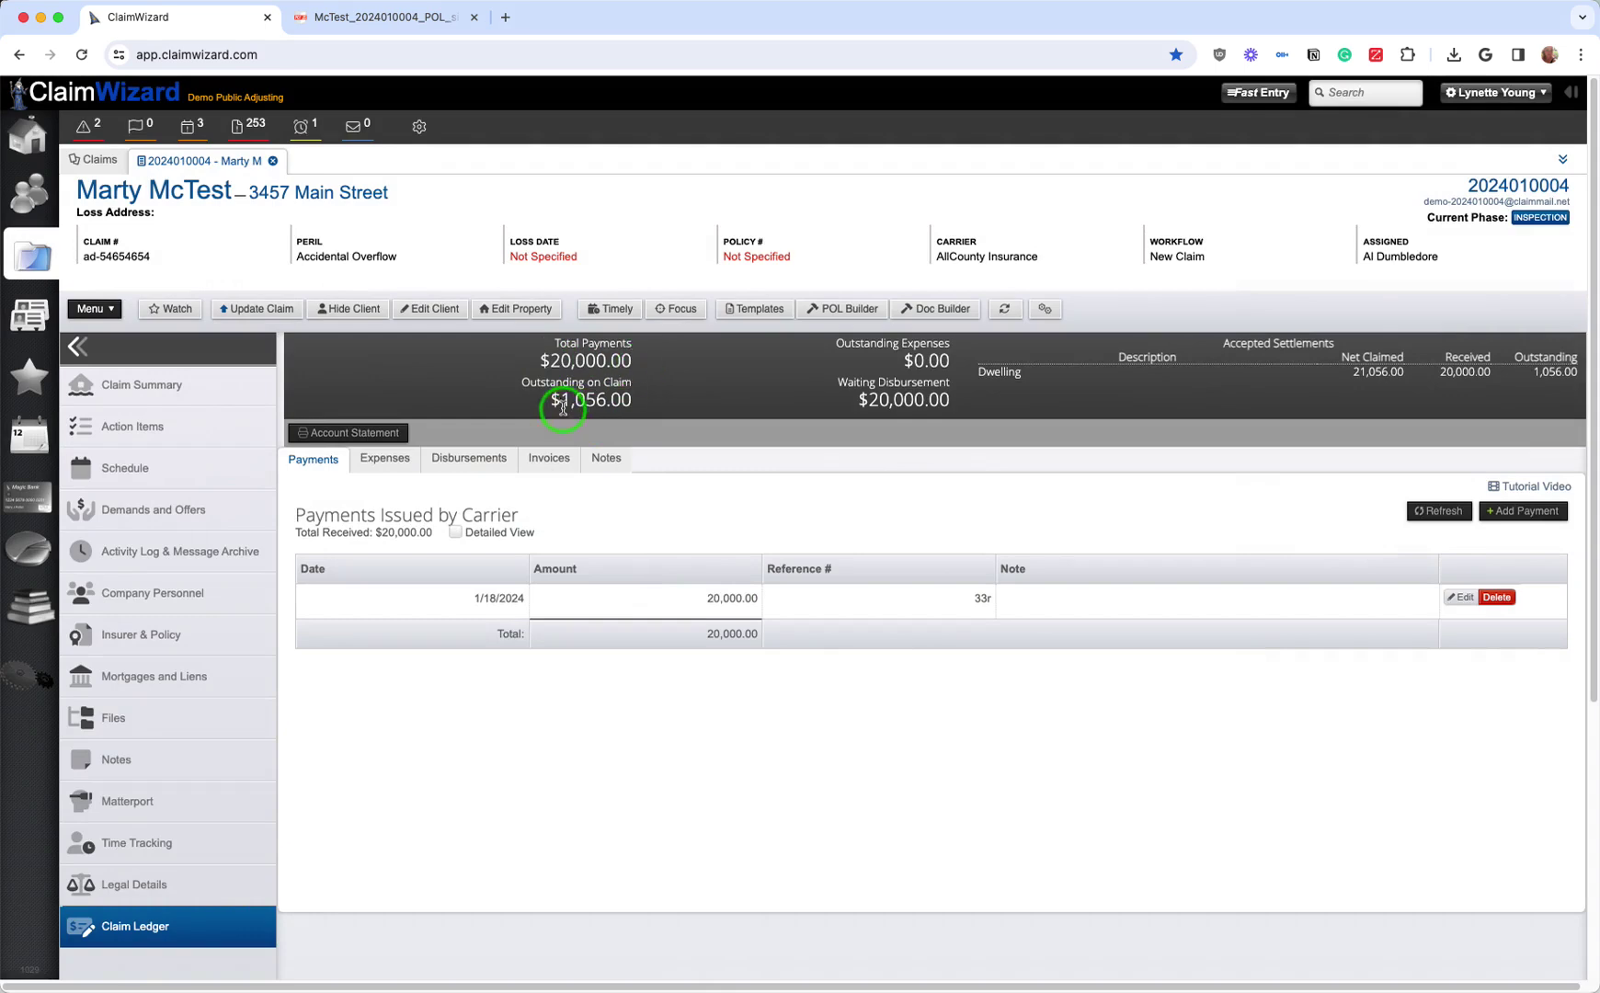
Step: Highlight the $1,056.00 outstanding and $20,000.00 waiting disbursement amounts
drag(555, 402, 622, 405)
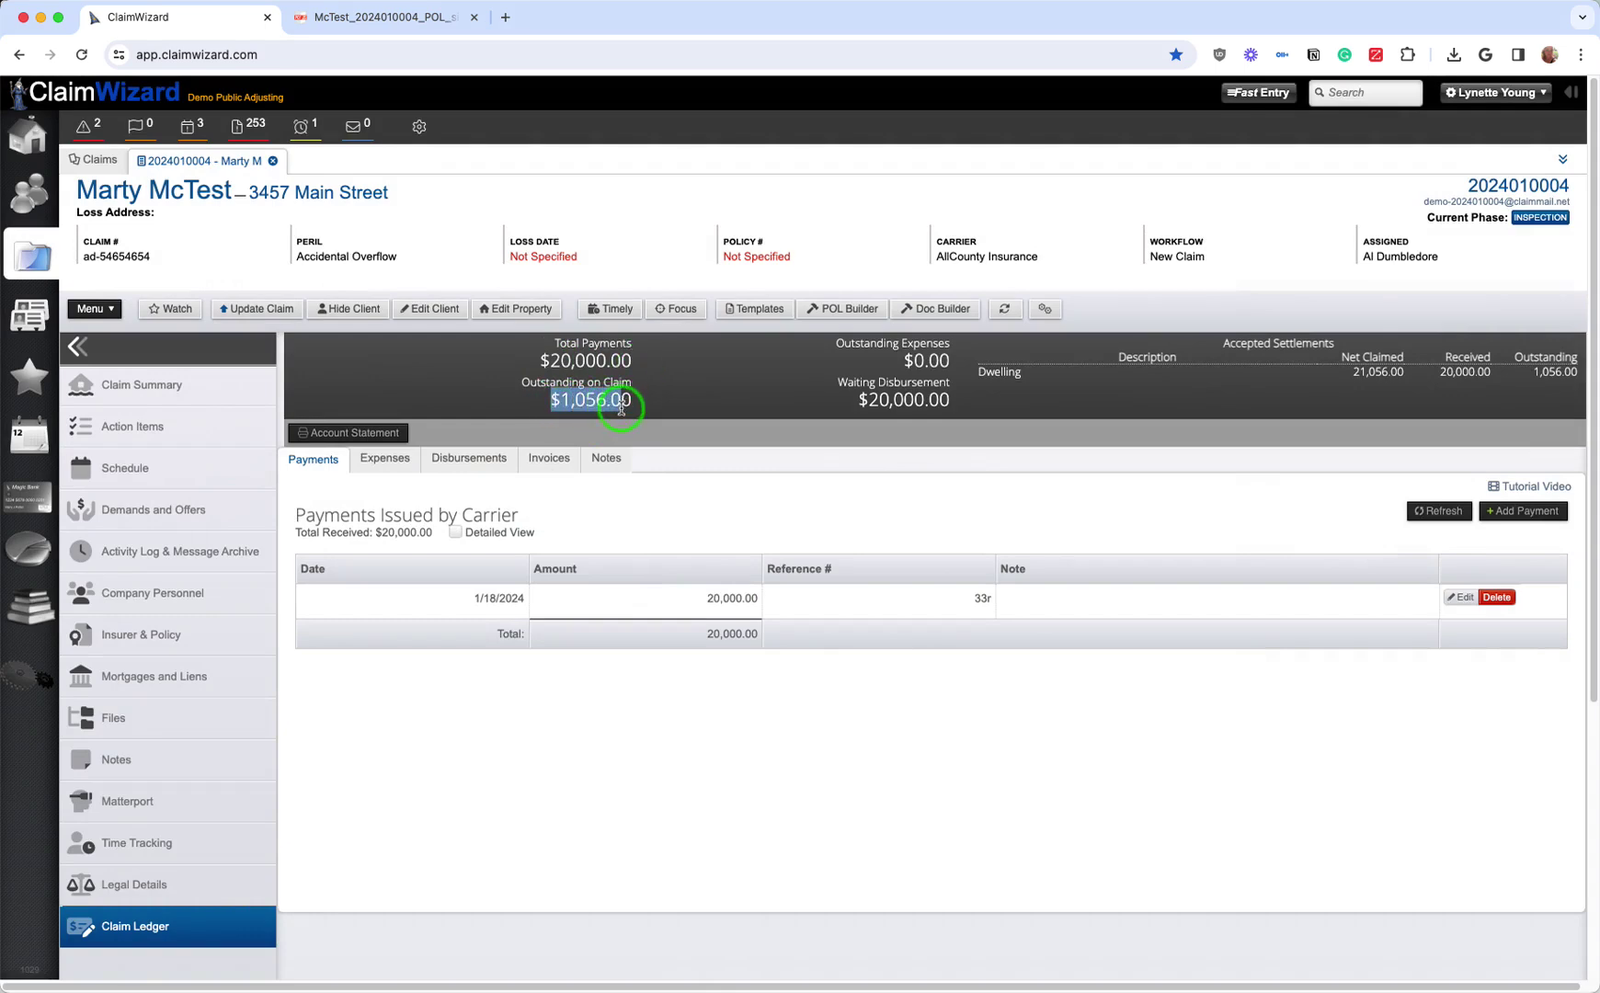
drag(844, 395, 954, 408)
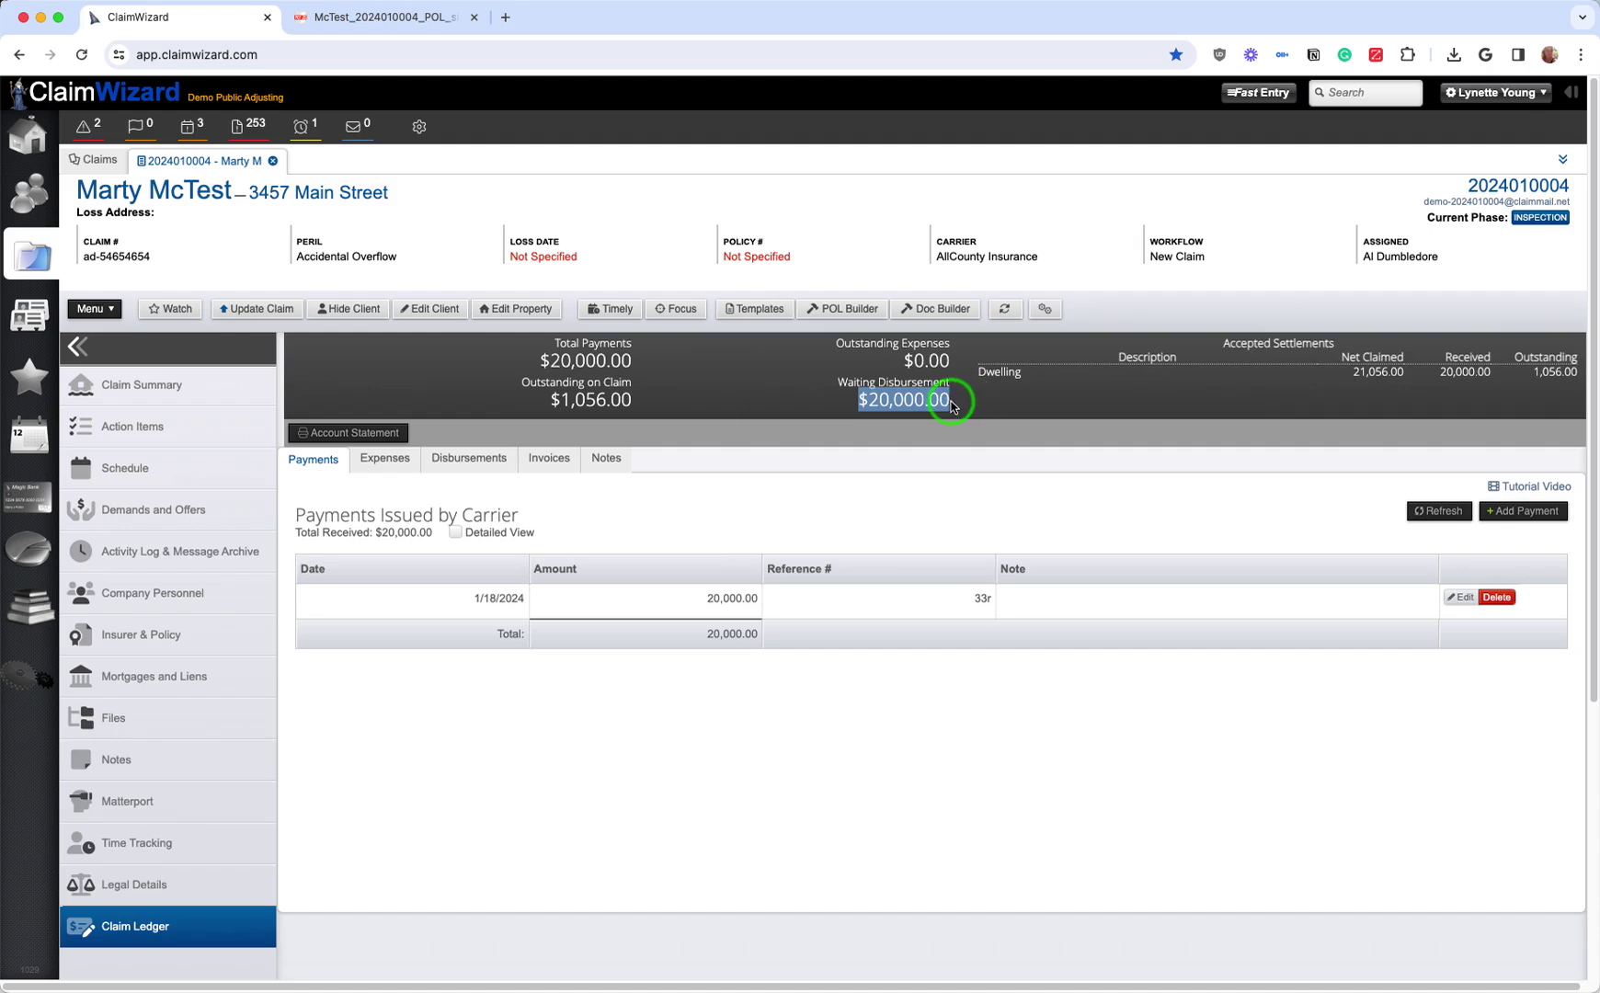
click(952, 406)
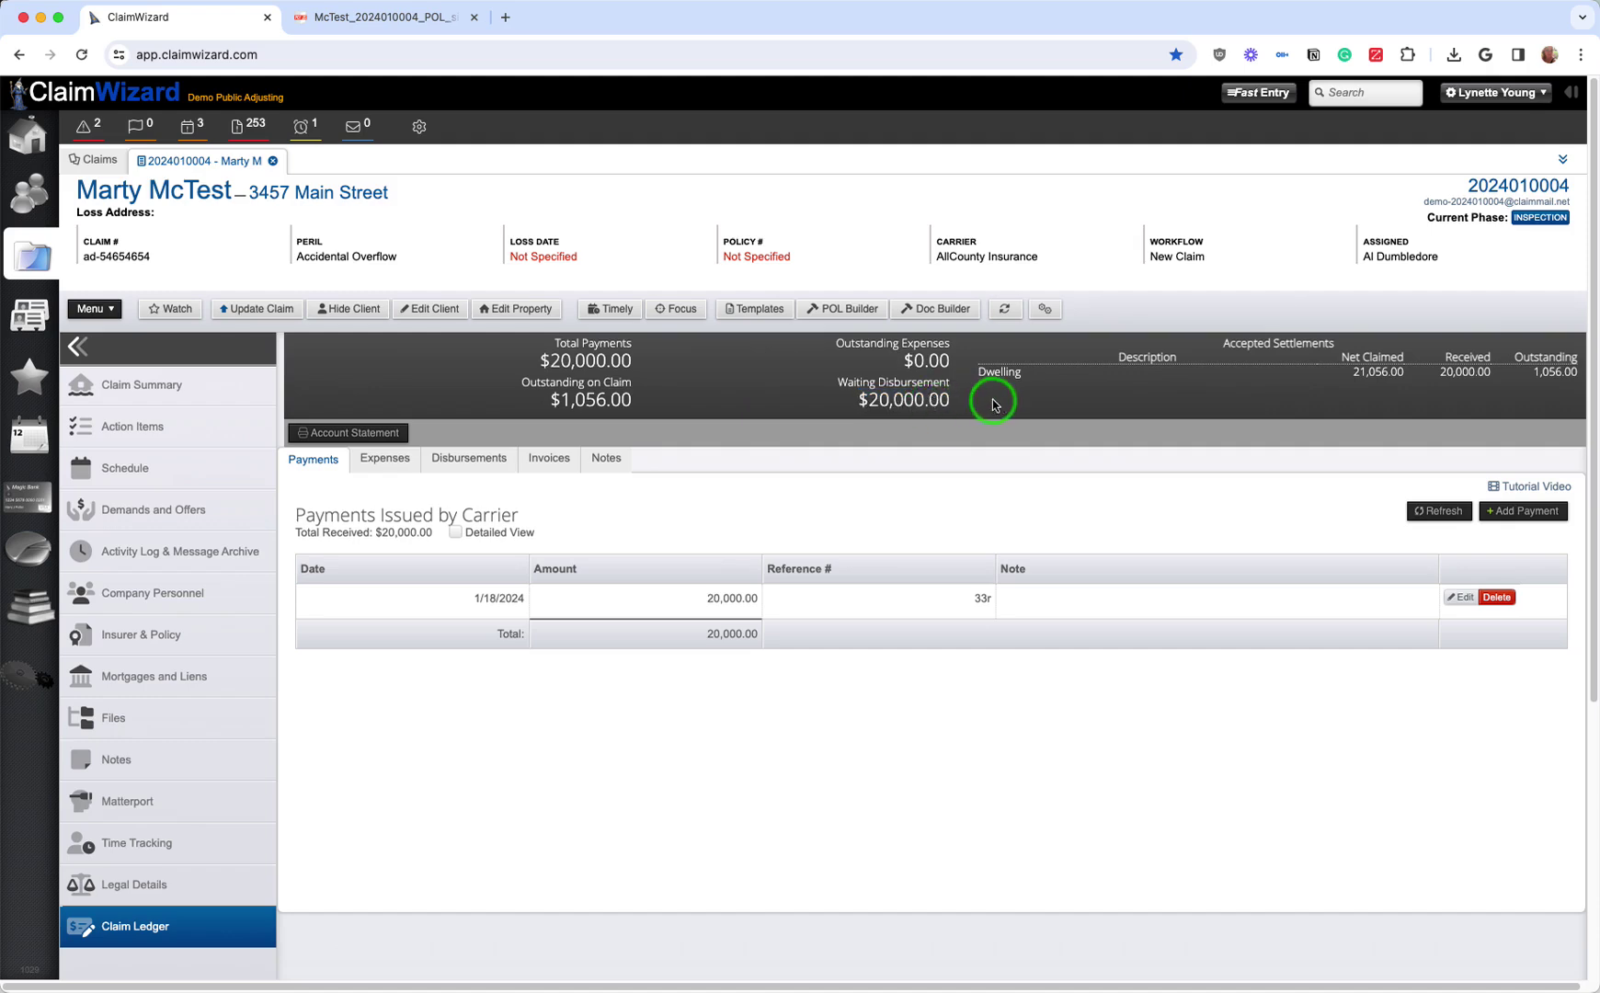
Step: Start a disbursement worksheet and review its 2,000.00 company fee and 18,000.00 client share
click(454, 469)
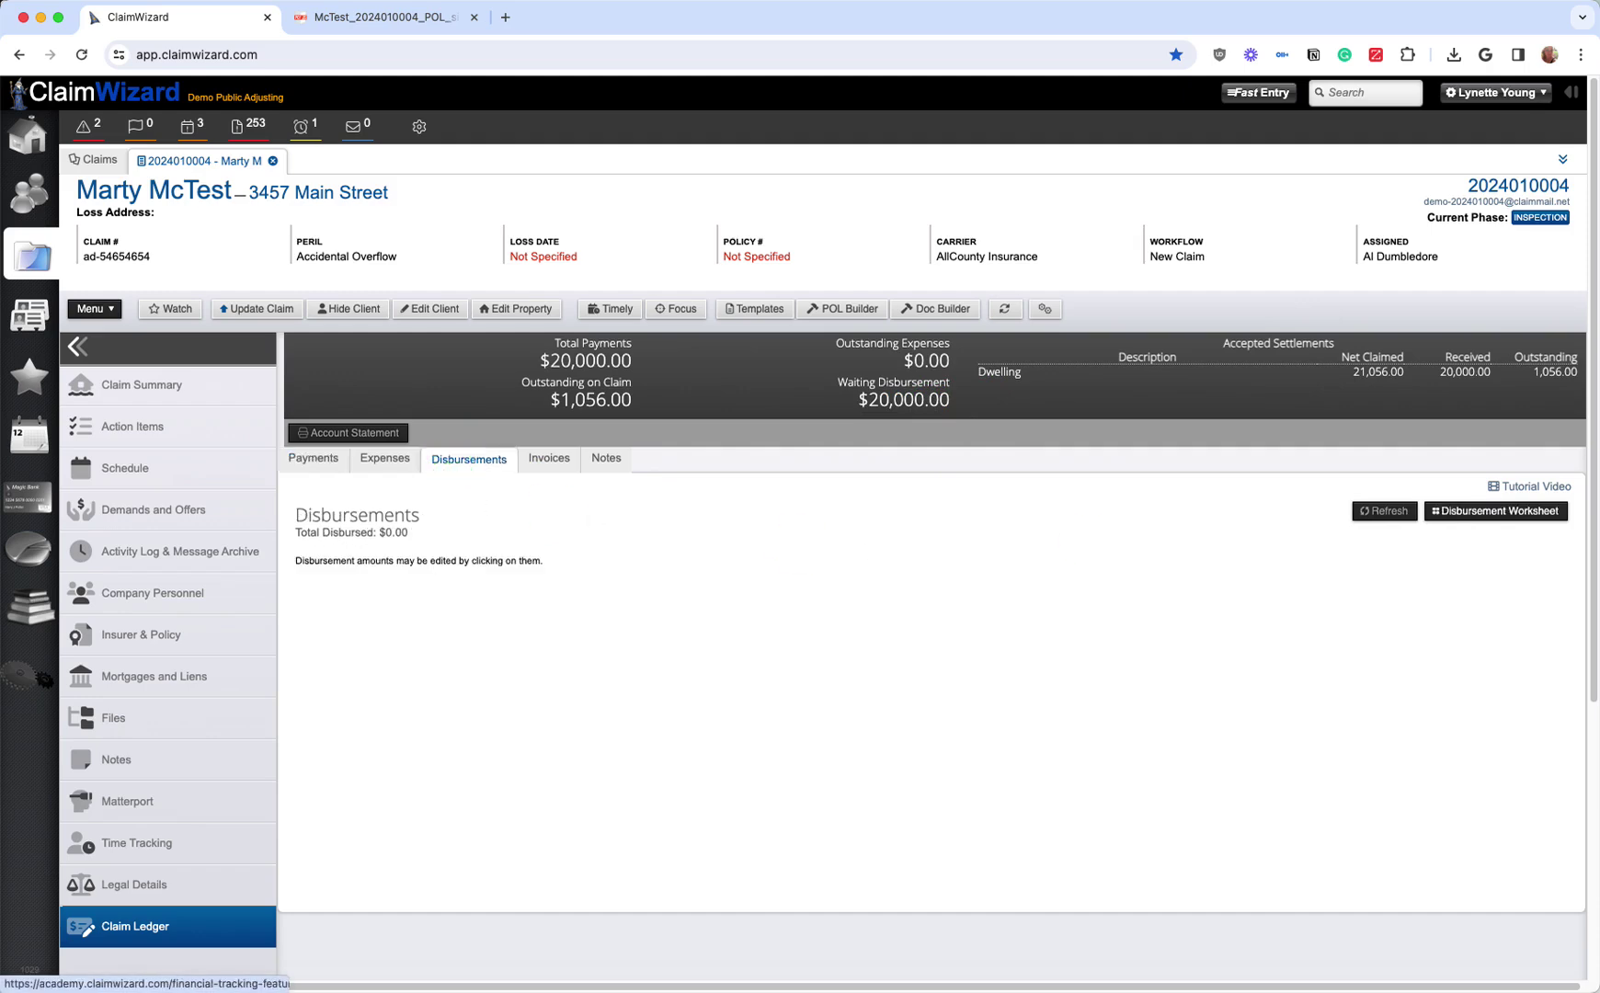
click(1474, 514)
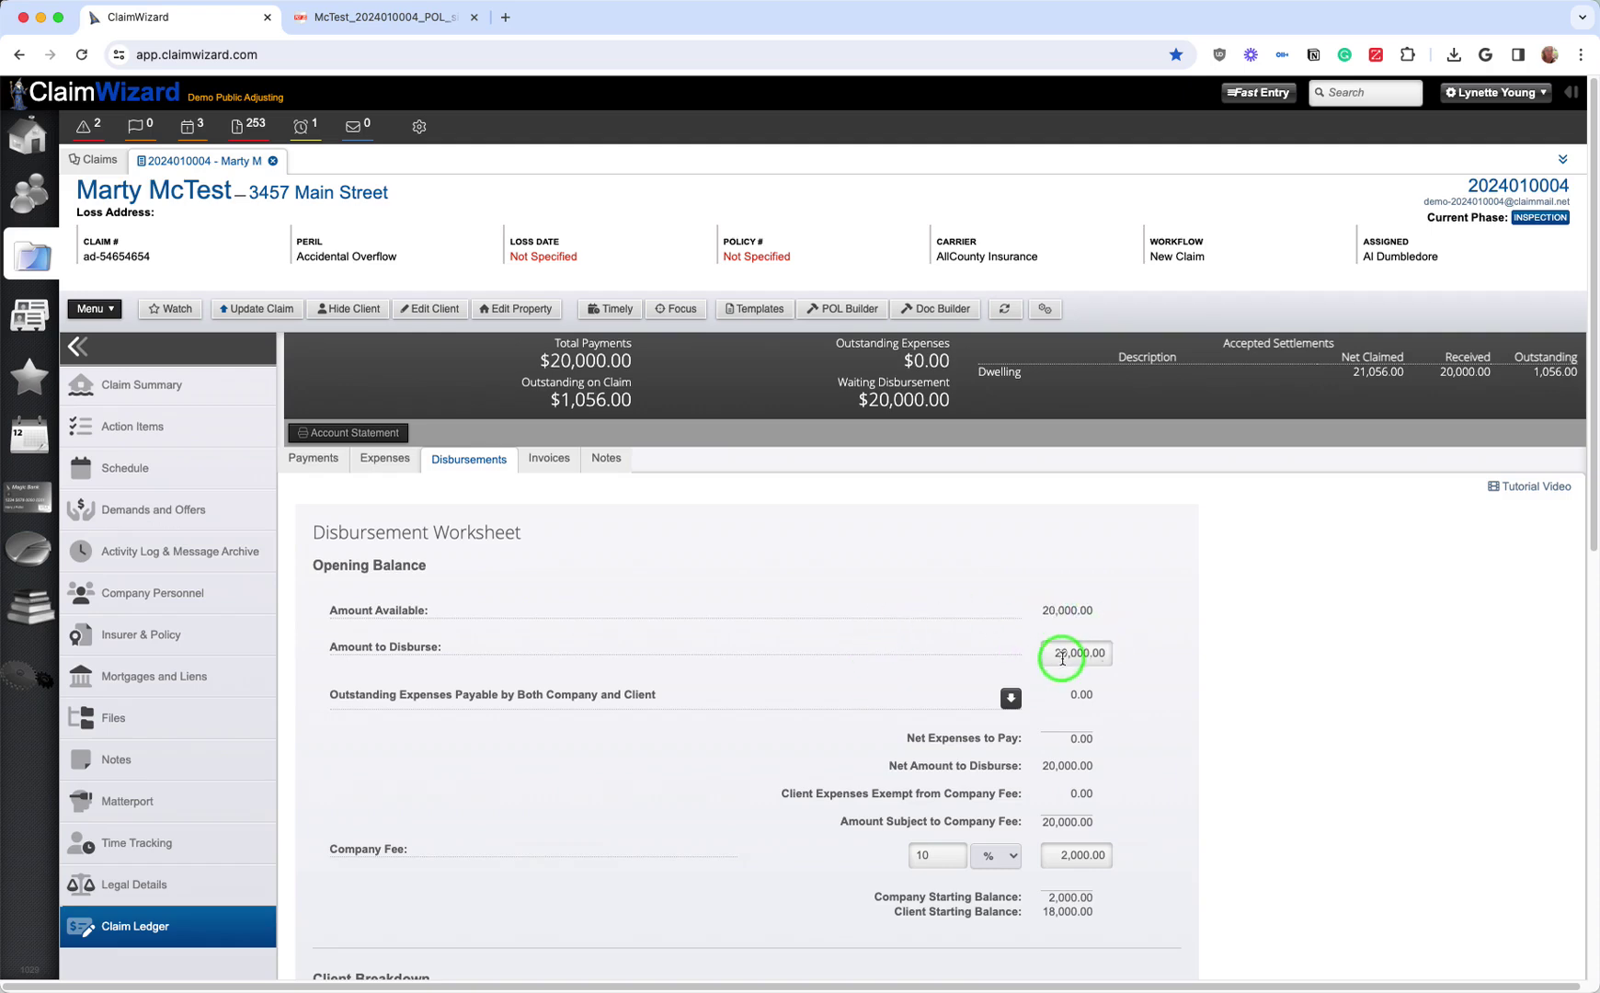
scroll(987, 699, down, 3)
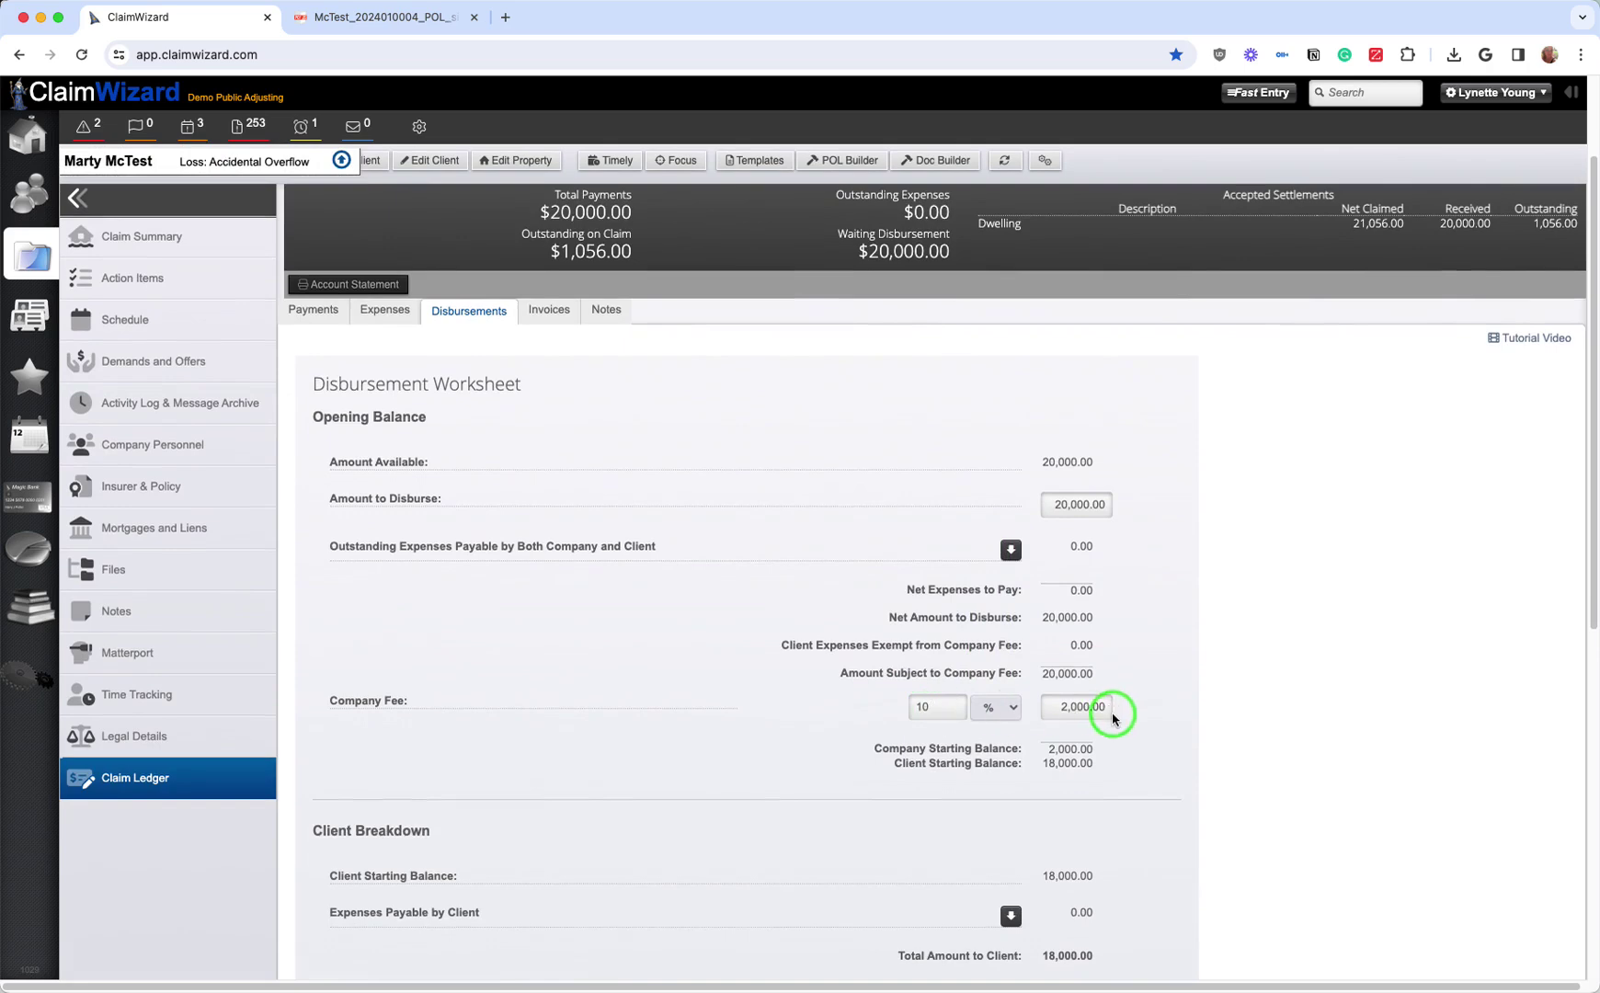
scroll(1112, 718, down, 3)
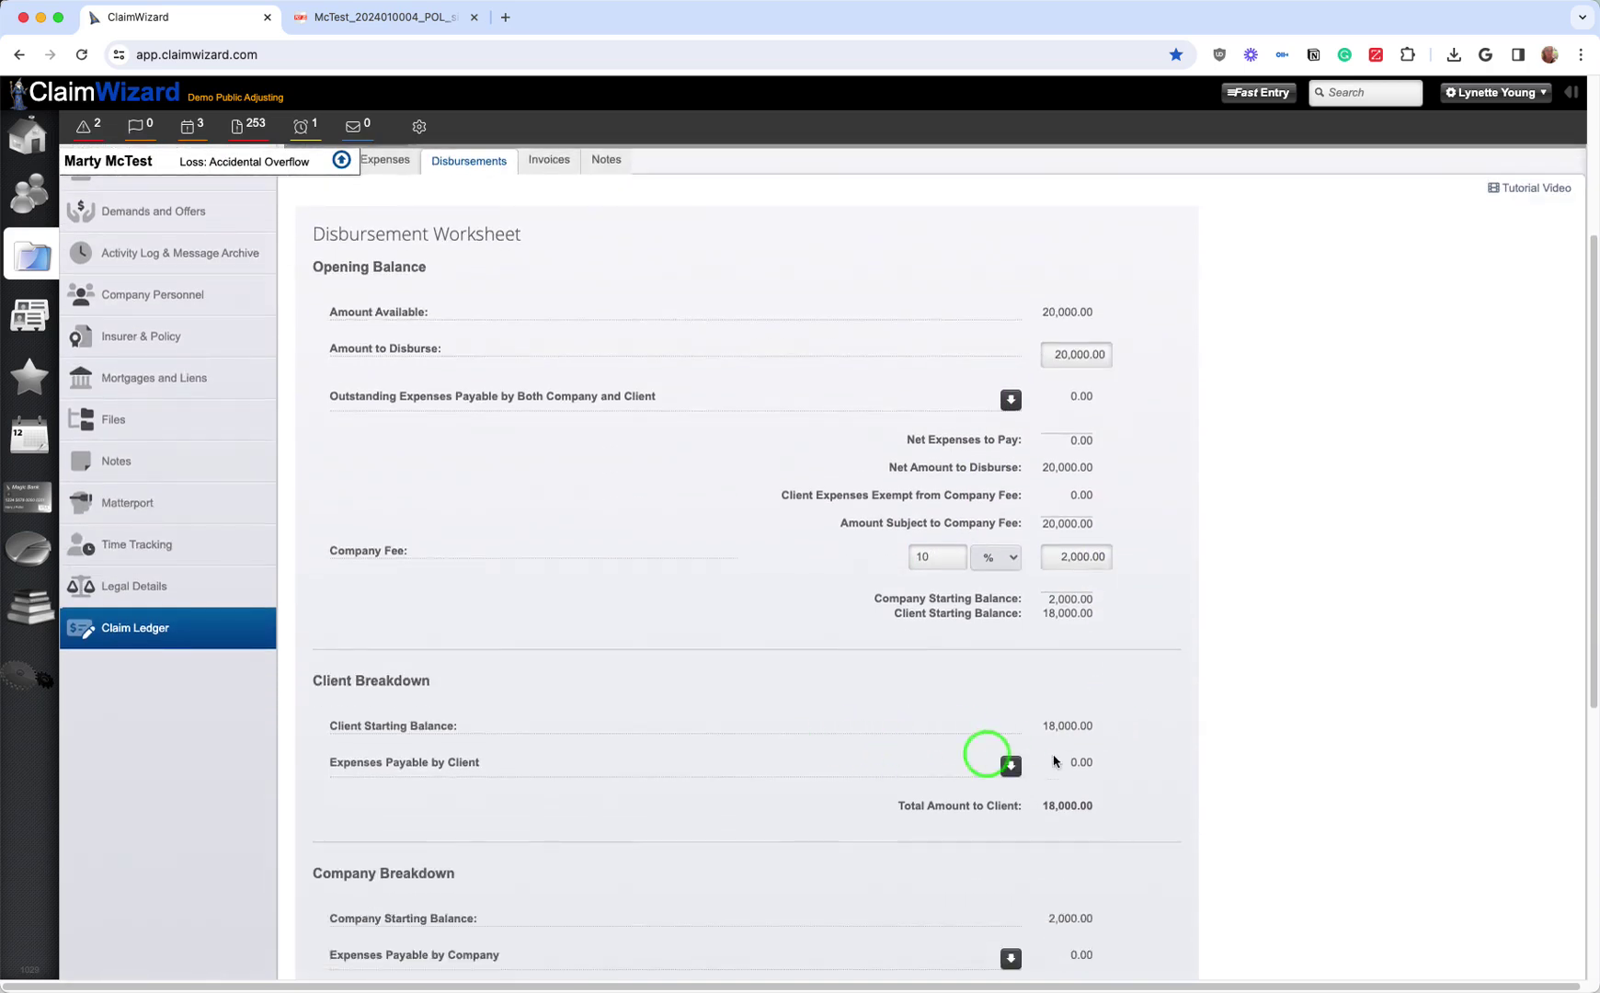
scroll(1122, 780, down, 5)
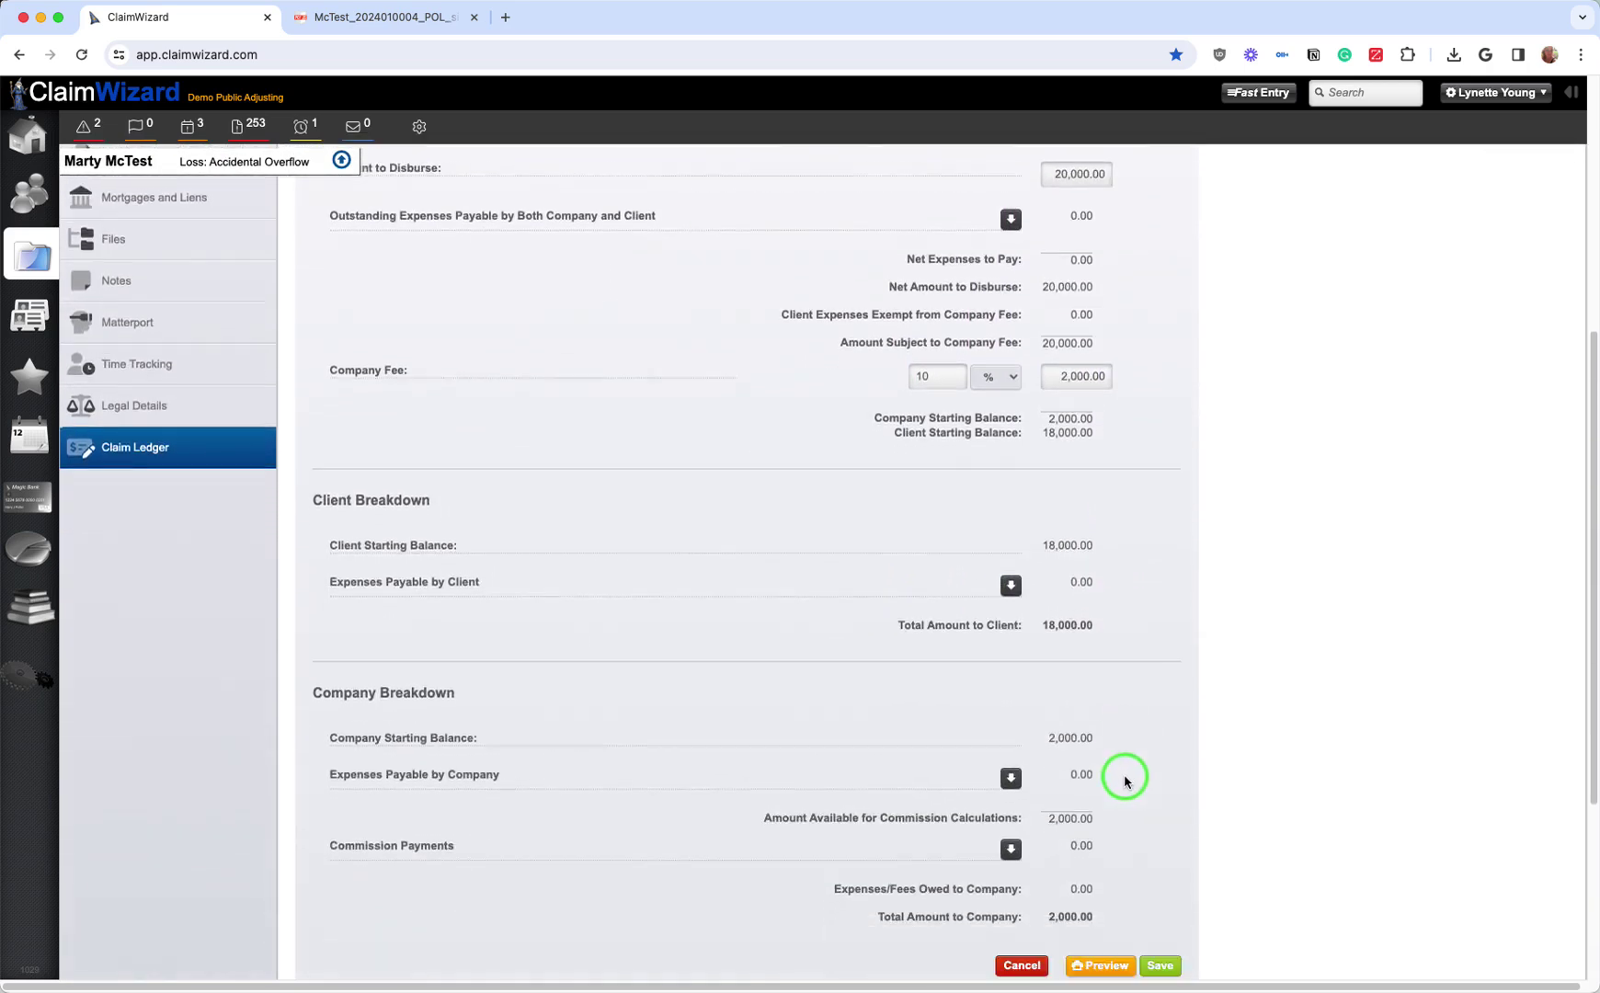
scroll(1124, 777, down, 1)
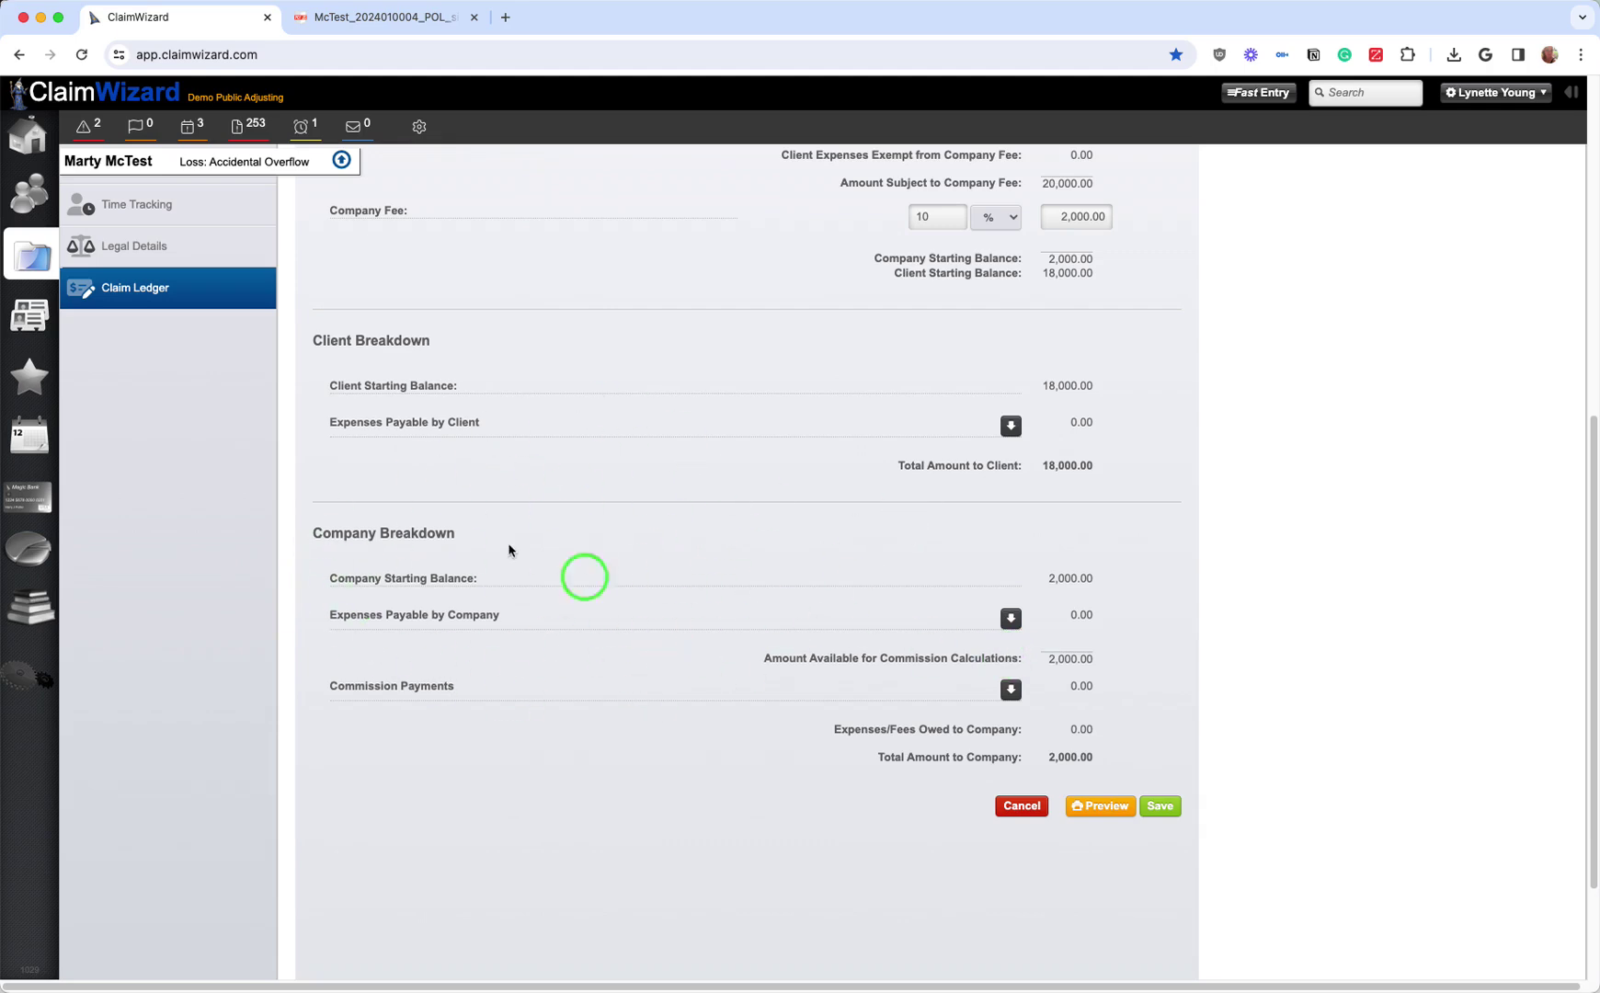
drag(1035, 578, 1107, 578)
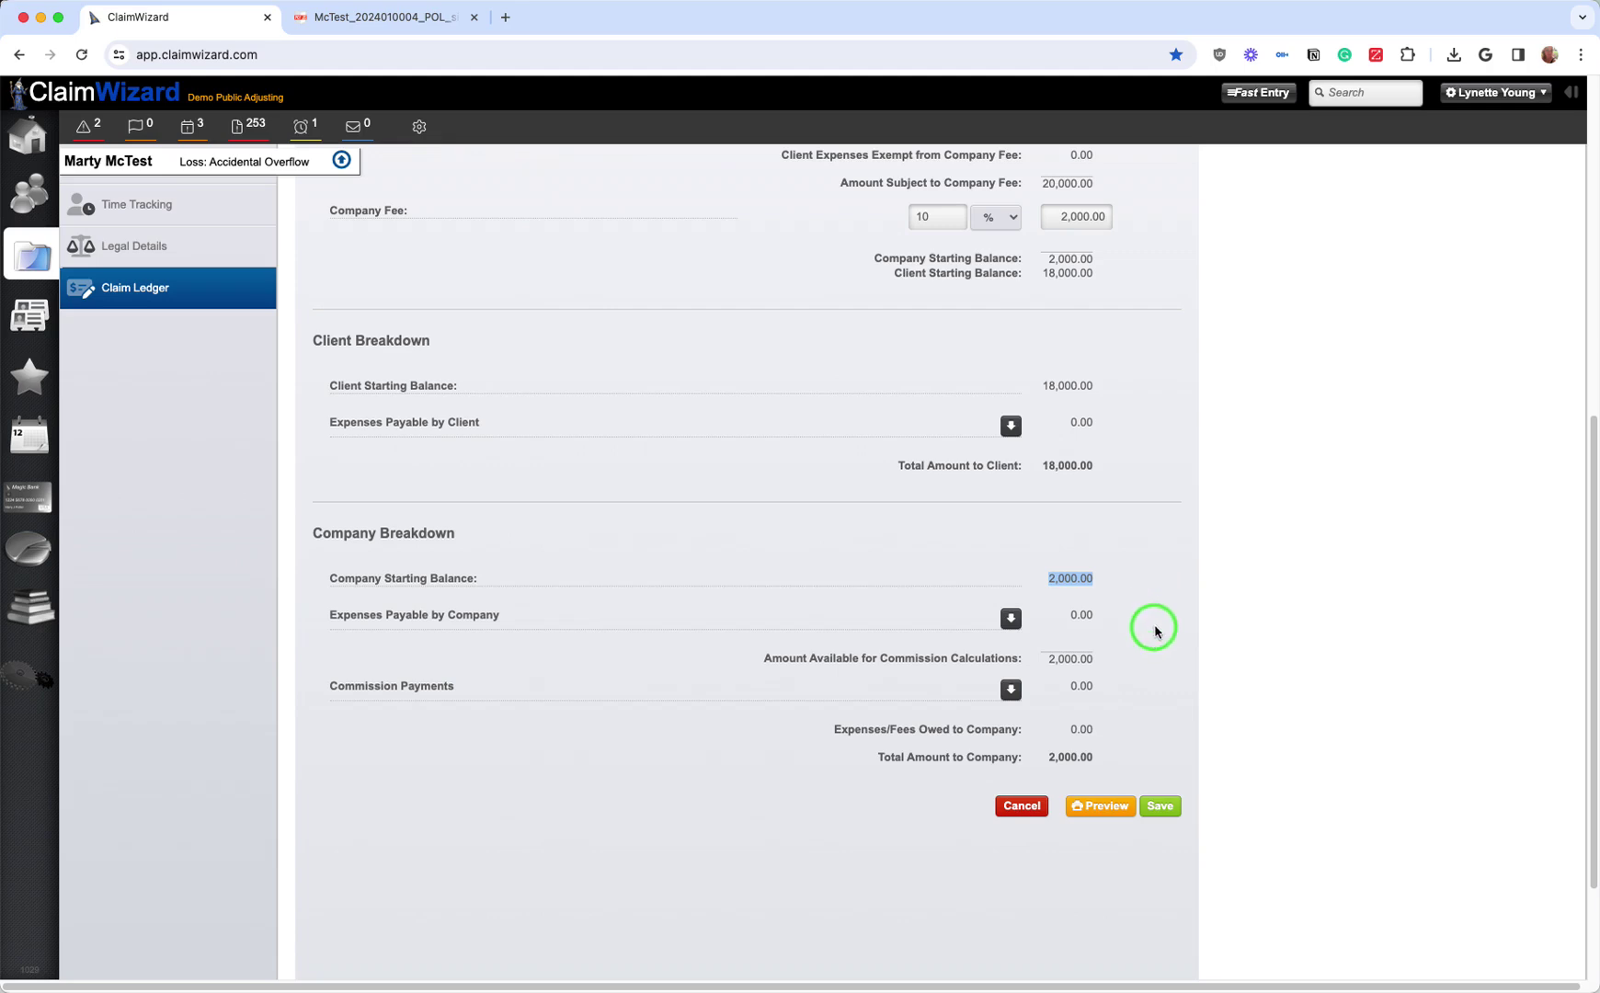
Step: Add a 40% adjuster commission of 800.00, cutting the company's total to 1,200.00
click(1010, 619)
click(1010, 619)
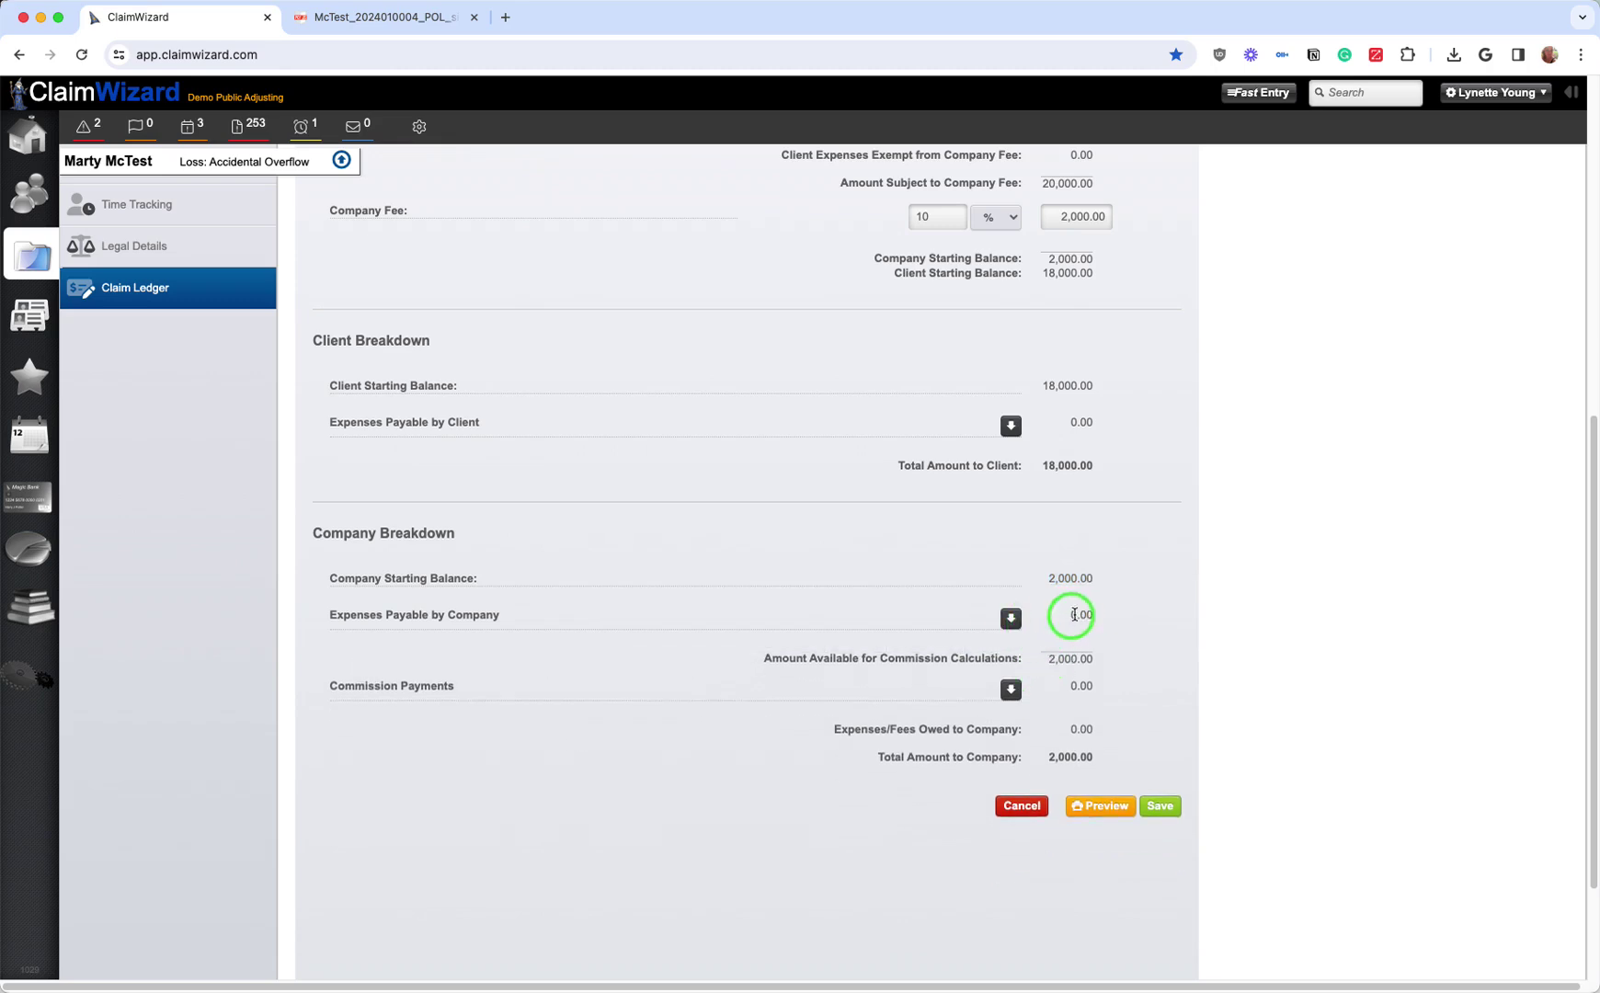
click(1010, 690)
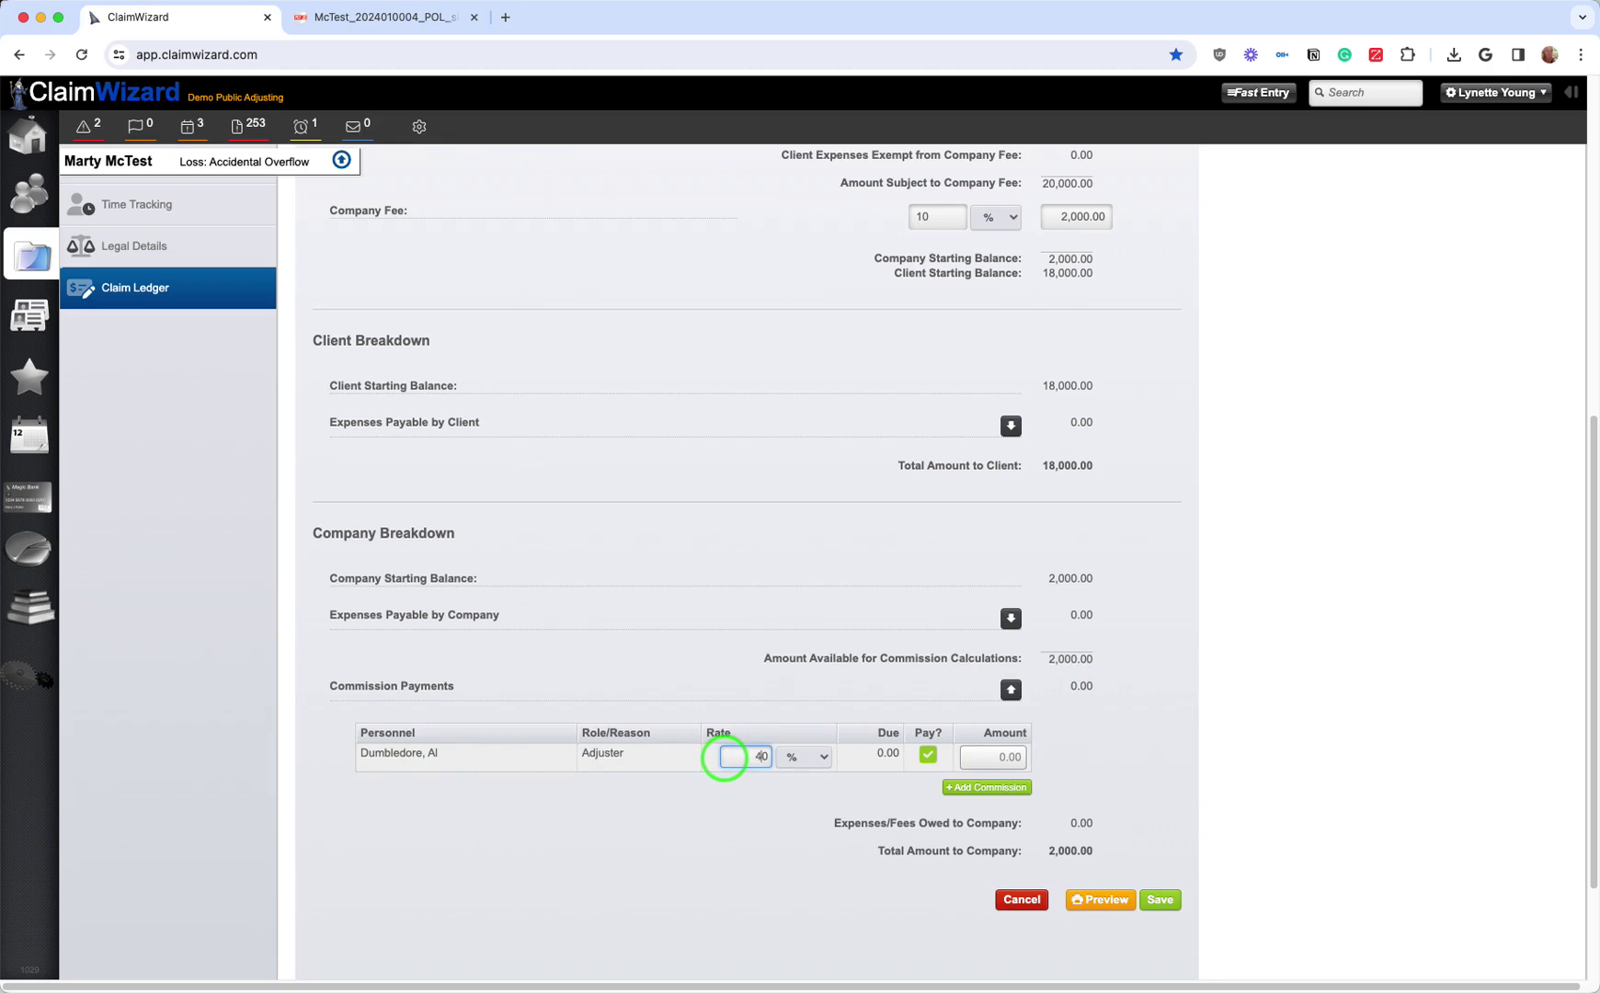
click(743, 860)
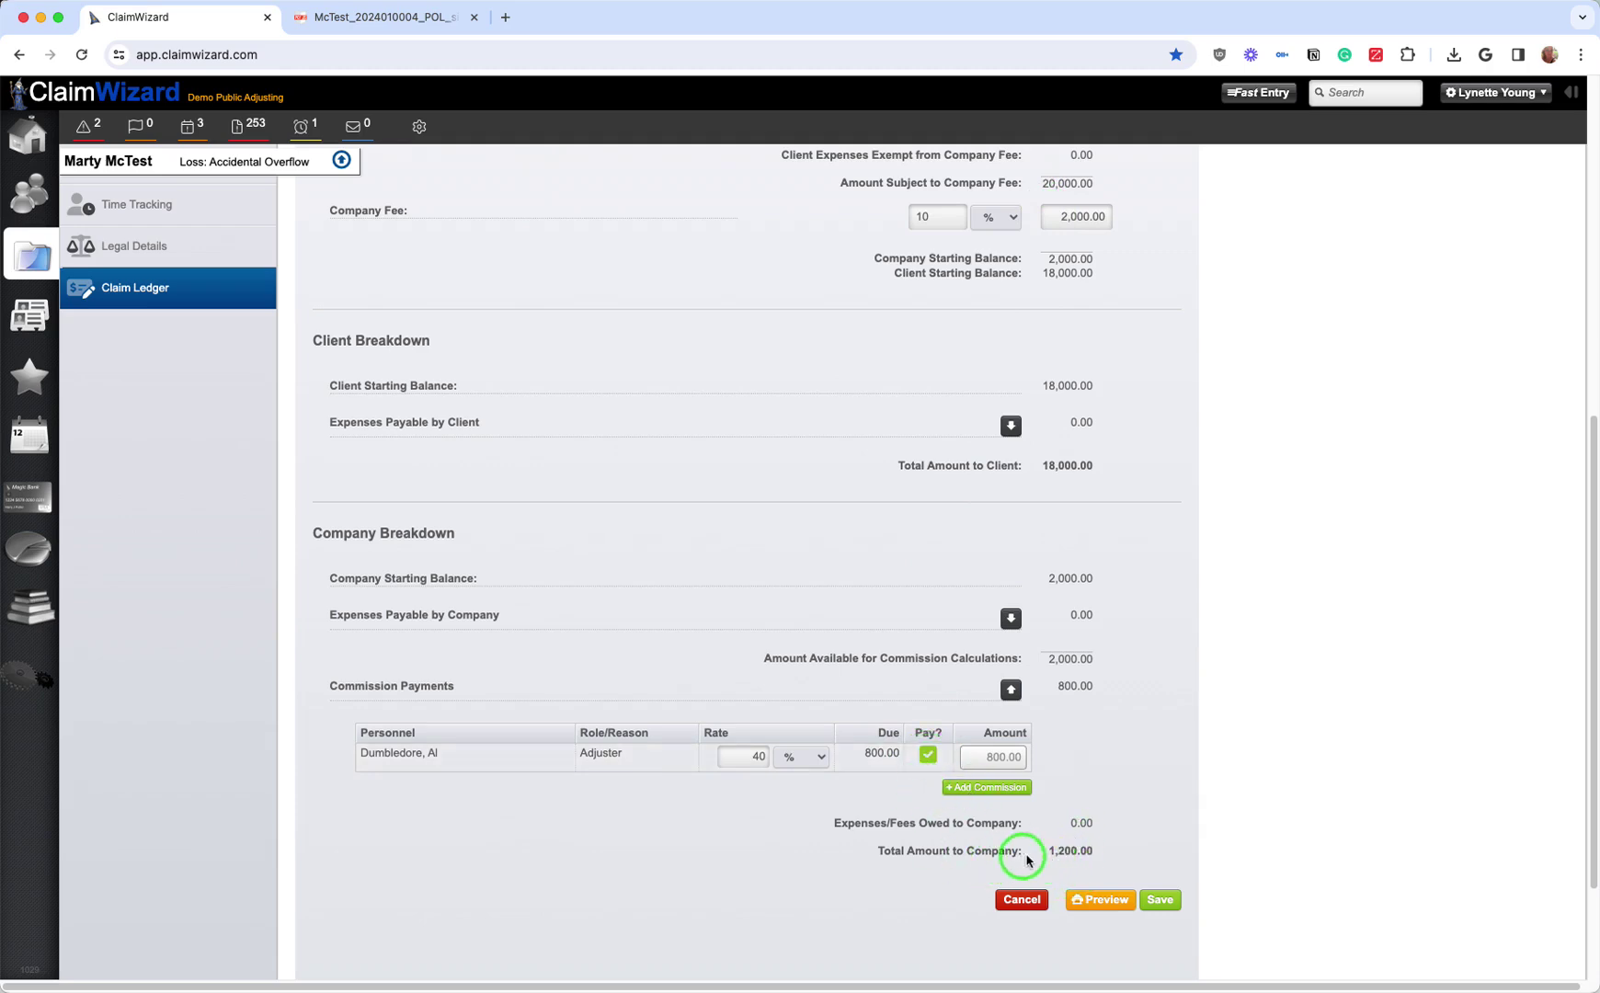
Step: Save the worksheet and confirm its 1,200.00 company, 800.00 adjuster and 18,000.00 client ledger transactions
click(1169, 901)
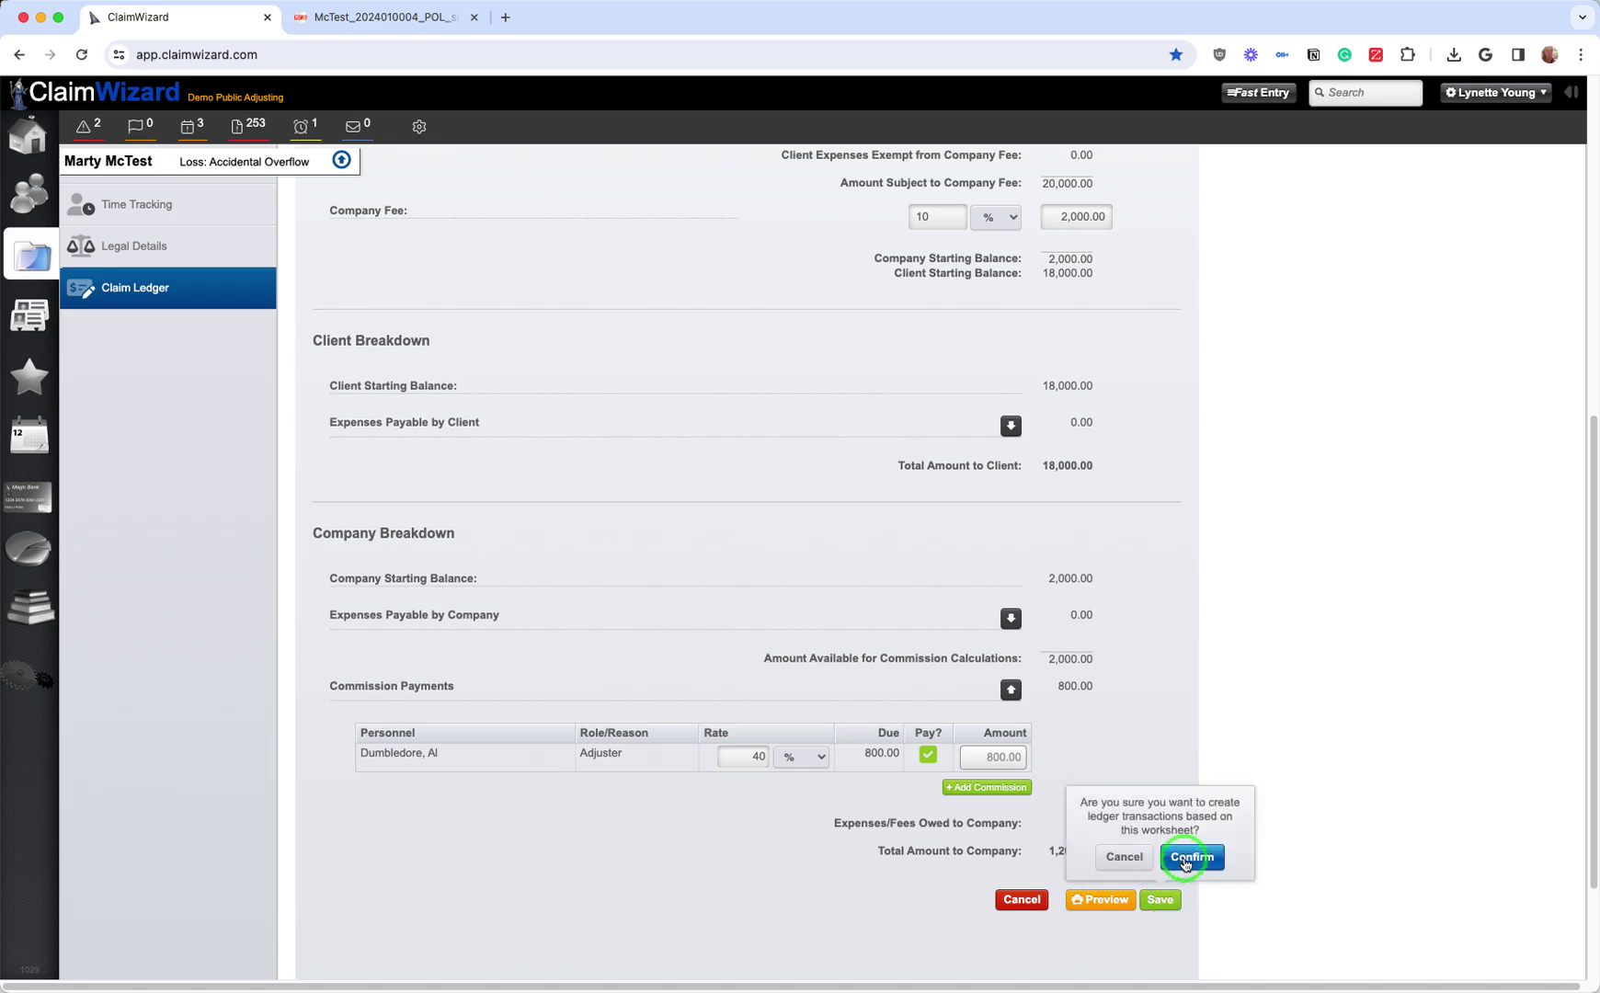
click(1191, 859)
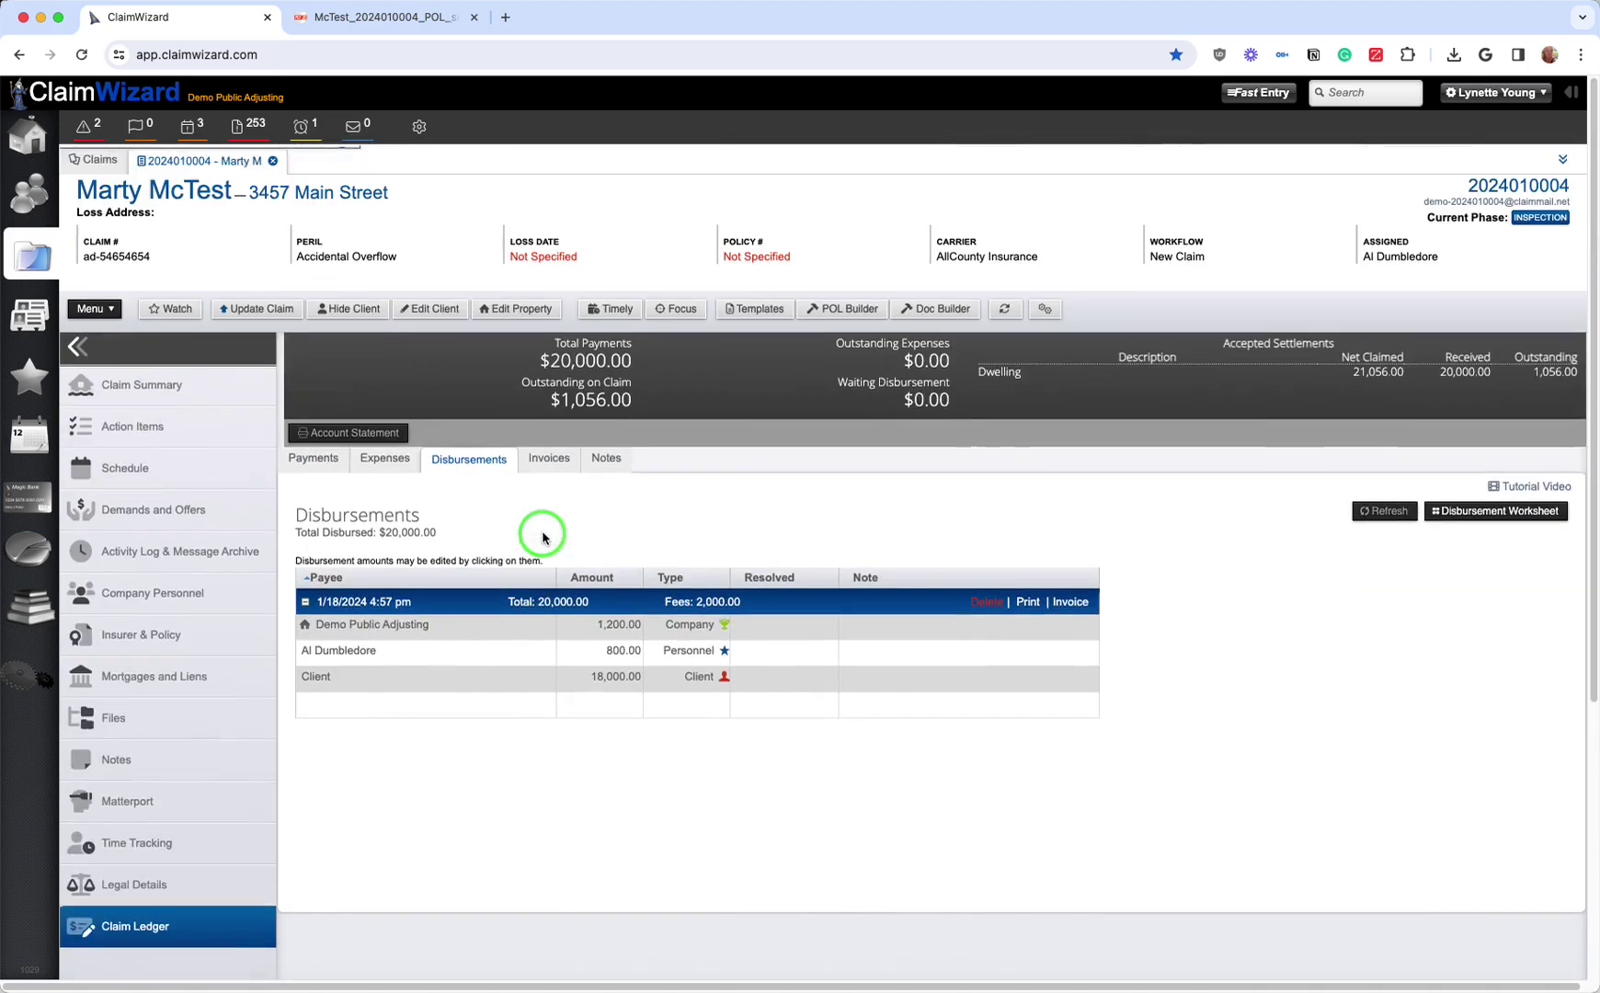
drag(900, 406, 953, 403)
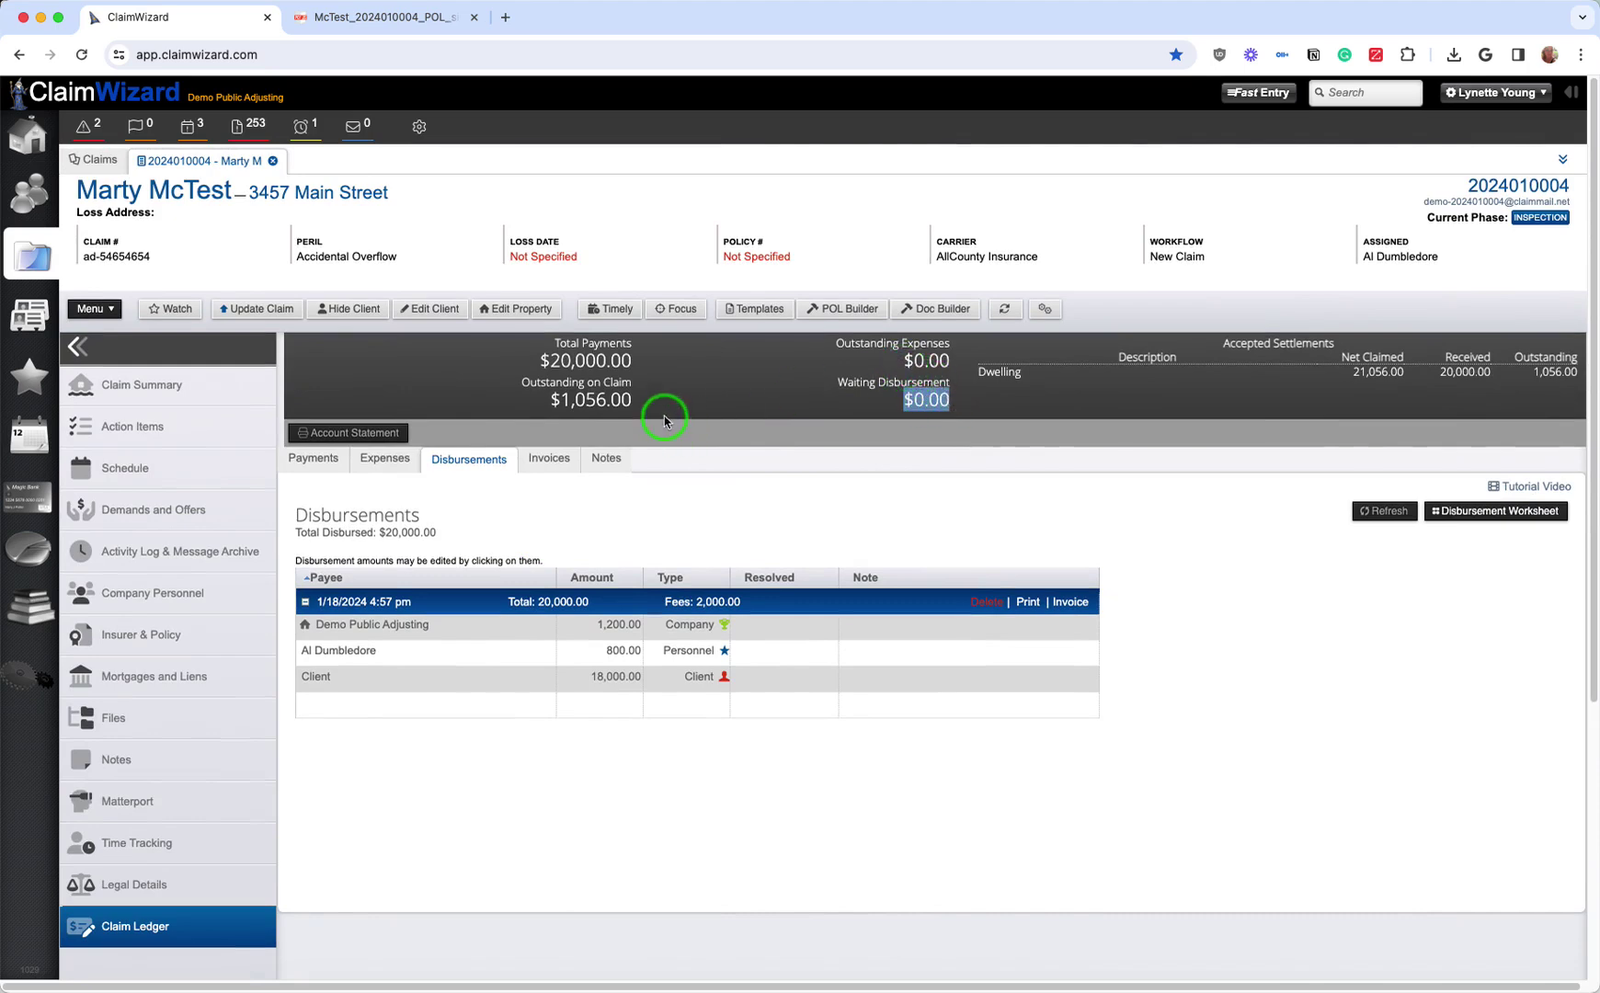
click(952, 528)
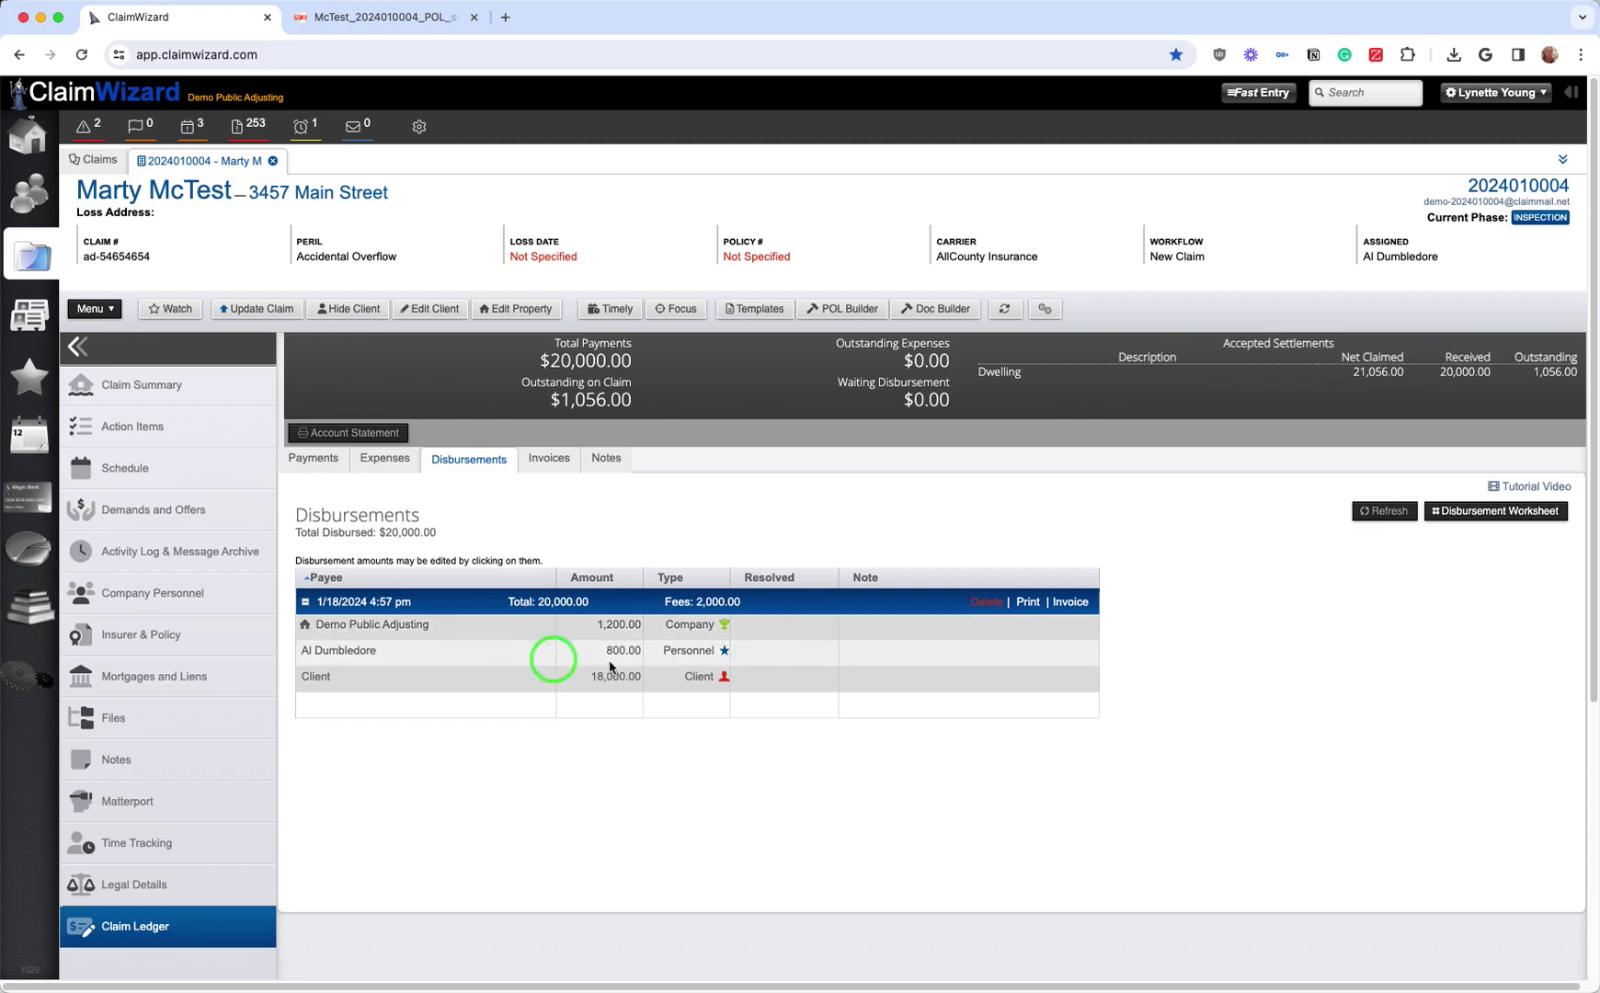
Step: Mark the adjuster's 800.00 disbursement resolved on 1/18/2024
click(756, 652)
click(827, 654)
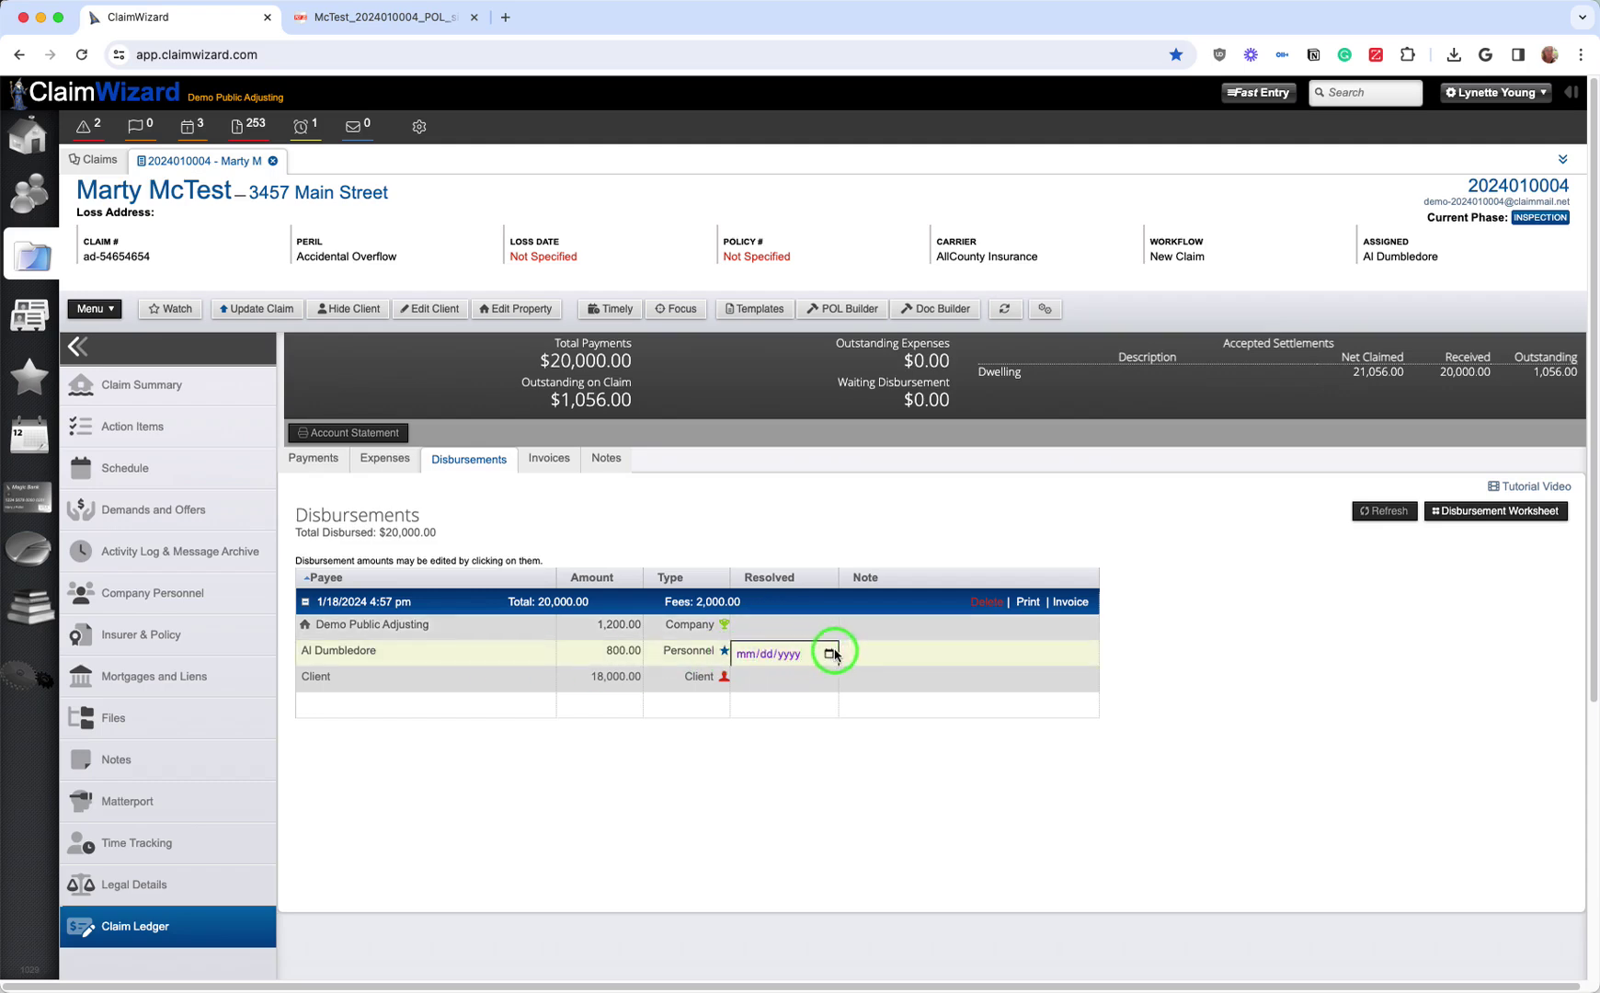
click(854, 791)
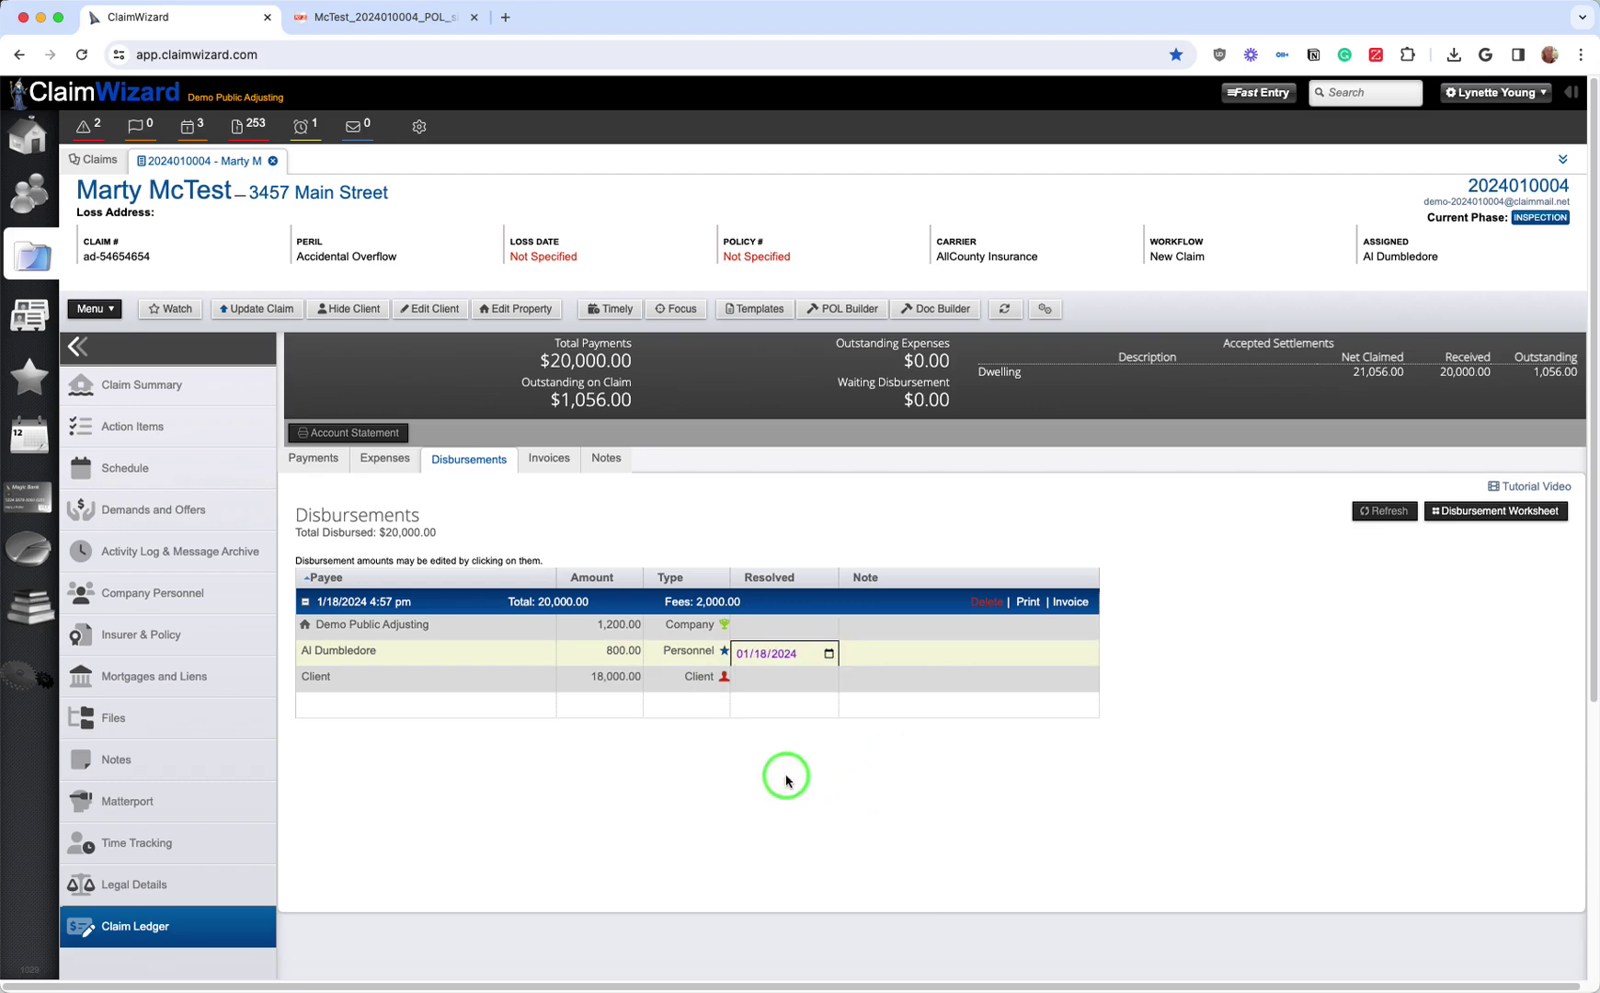
click(814, 682)
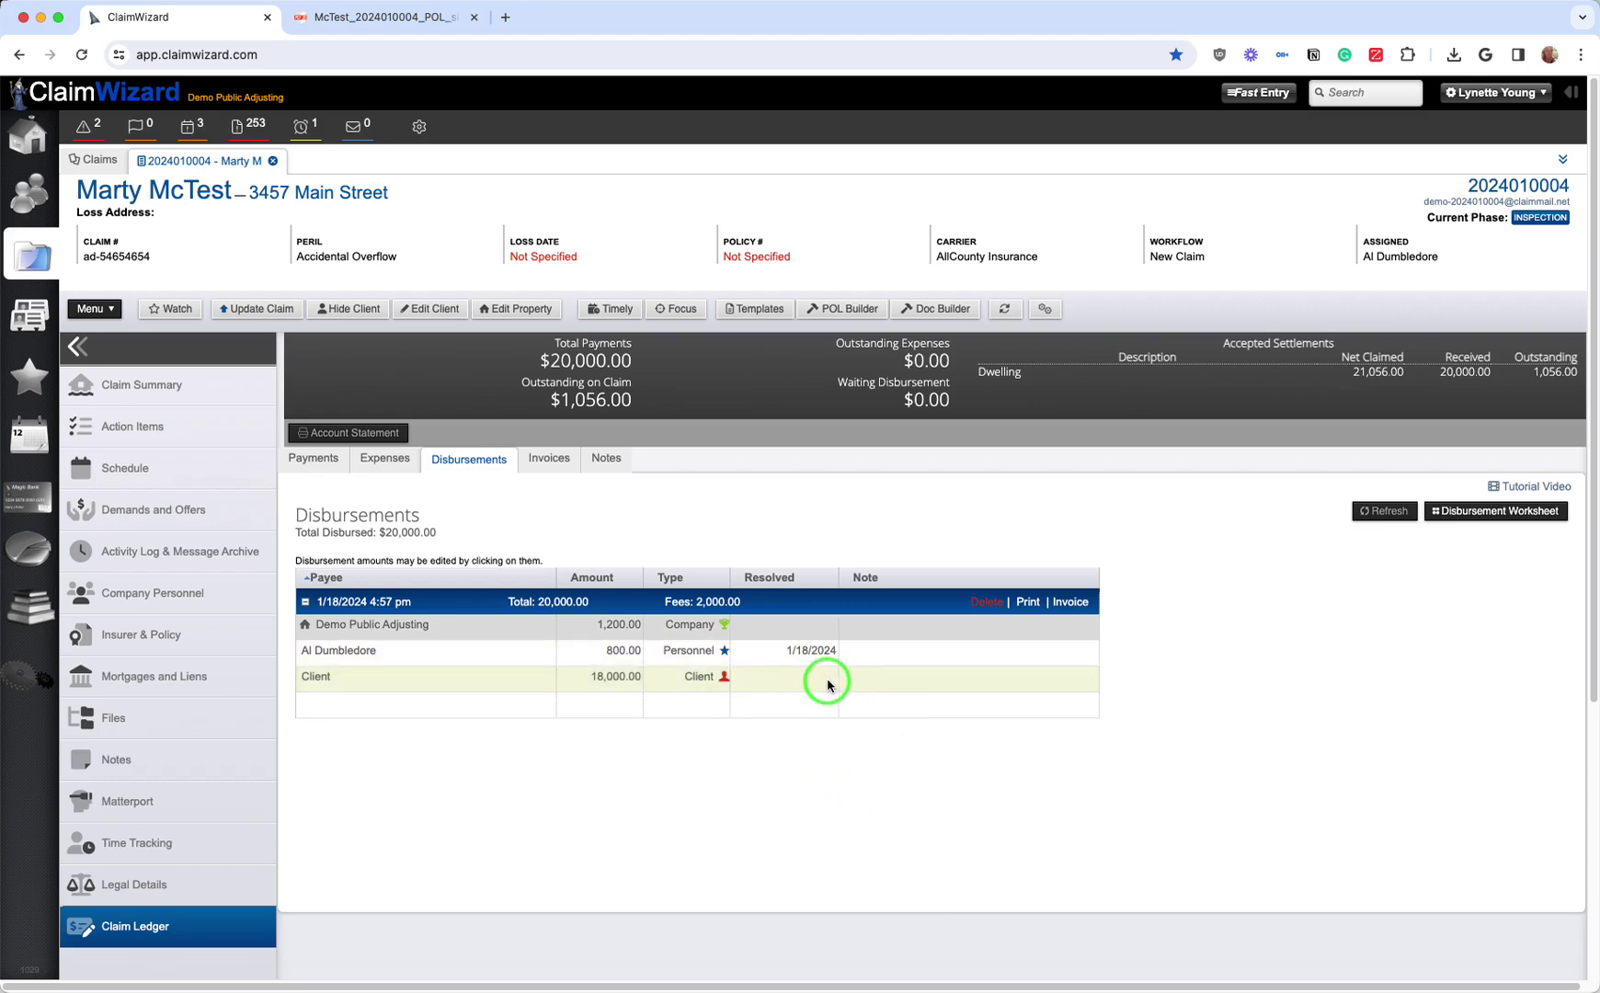
Step: Resolve the client payout on 1/17/2024, note the adjuster row 'added to payroll', then view carrier payments
click(865, 679)
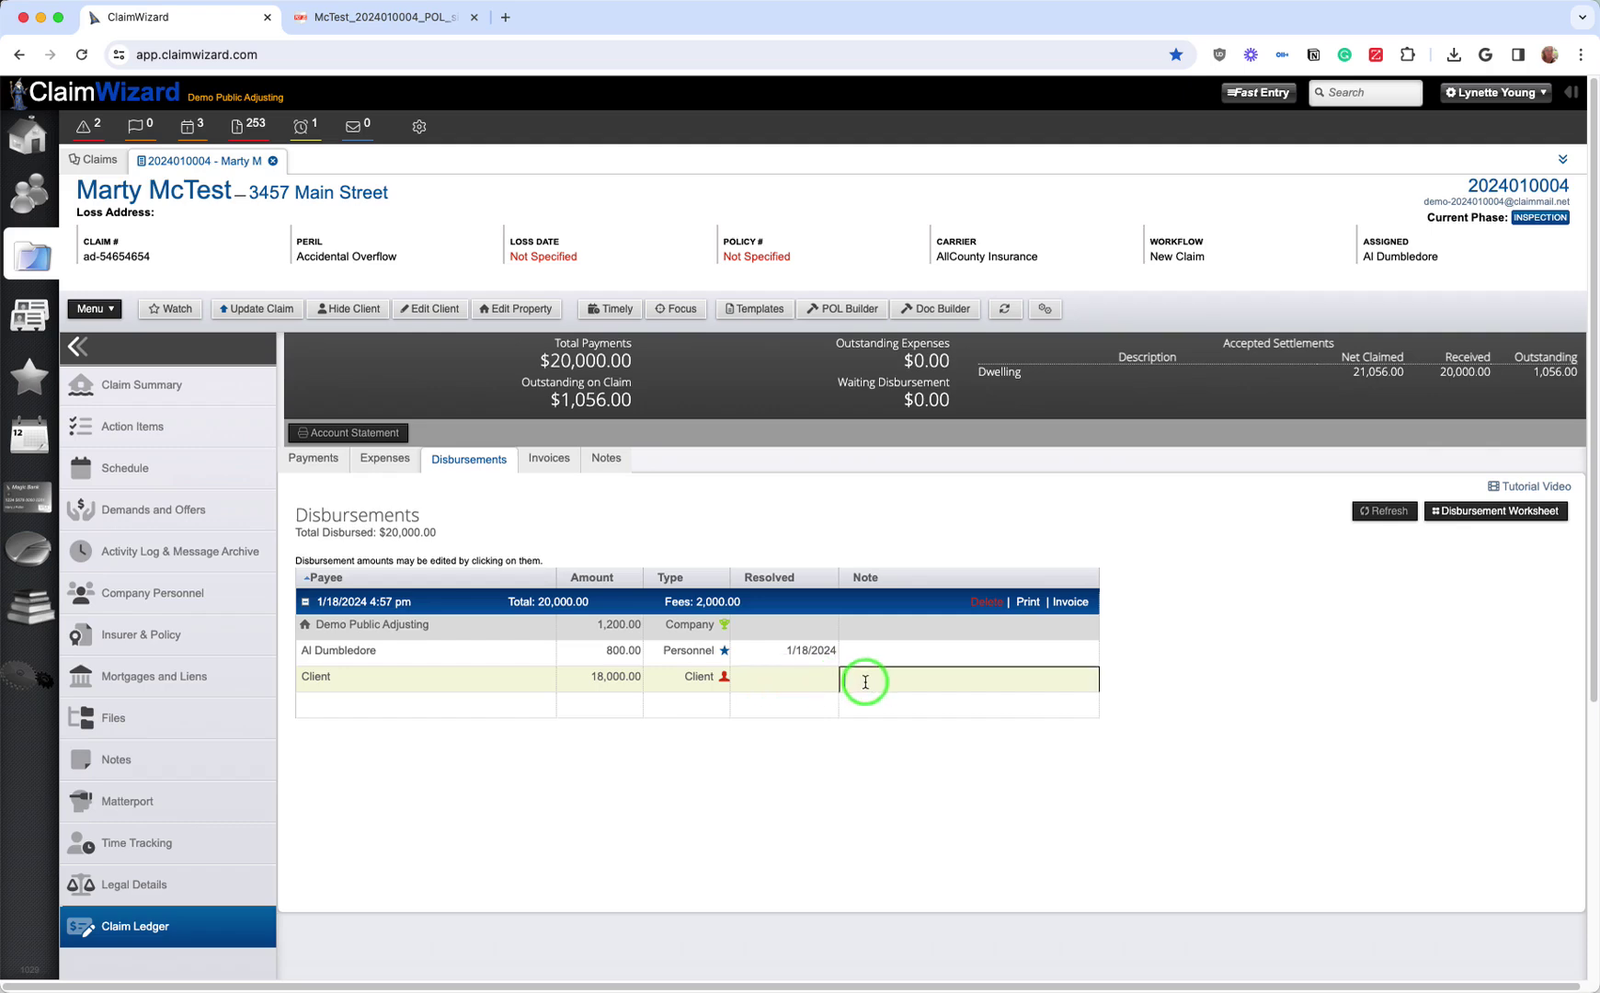
click(792, 689)
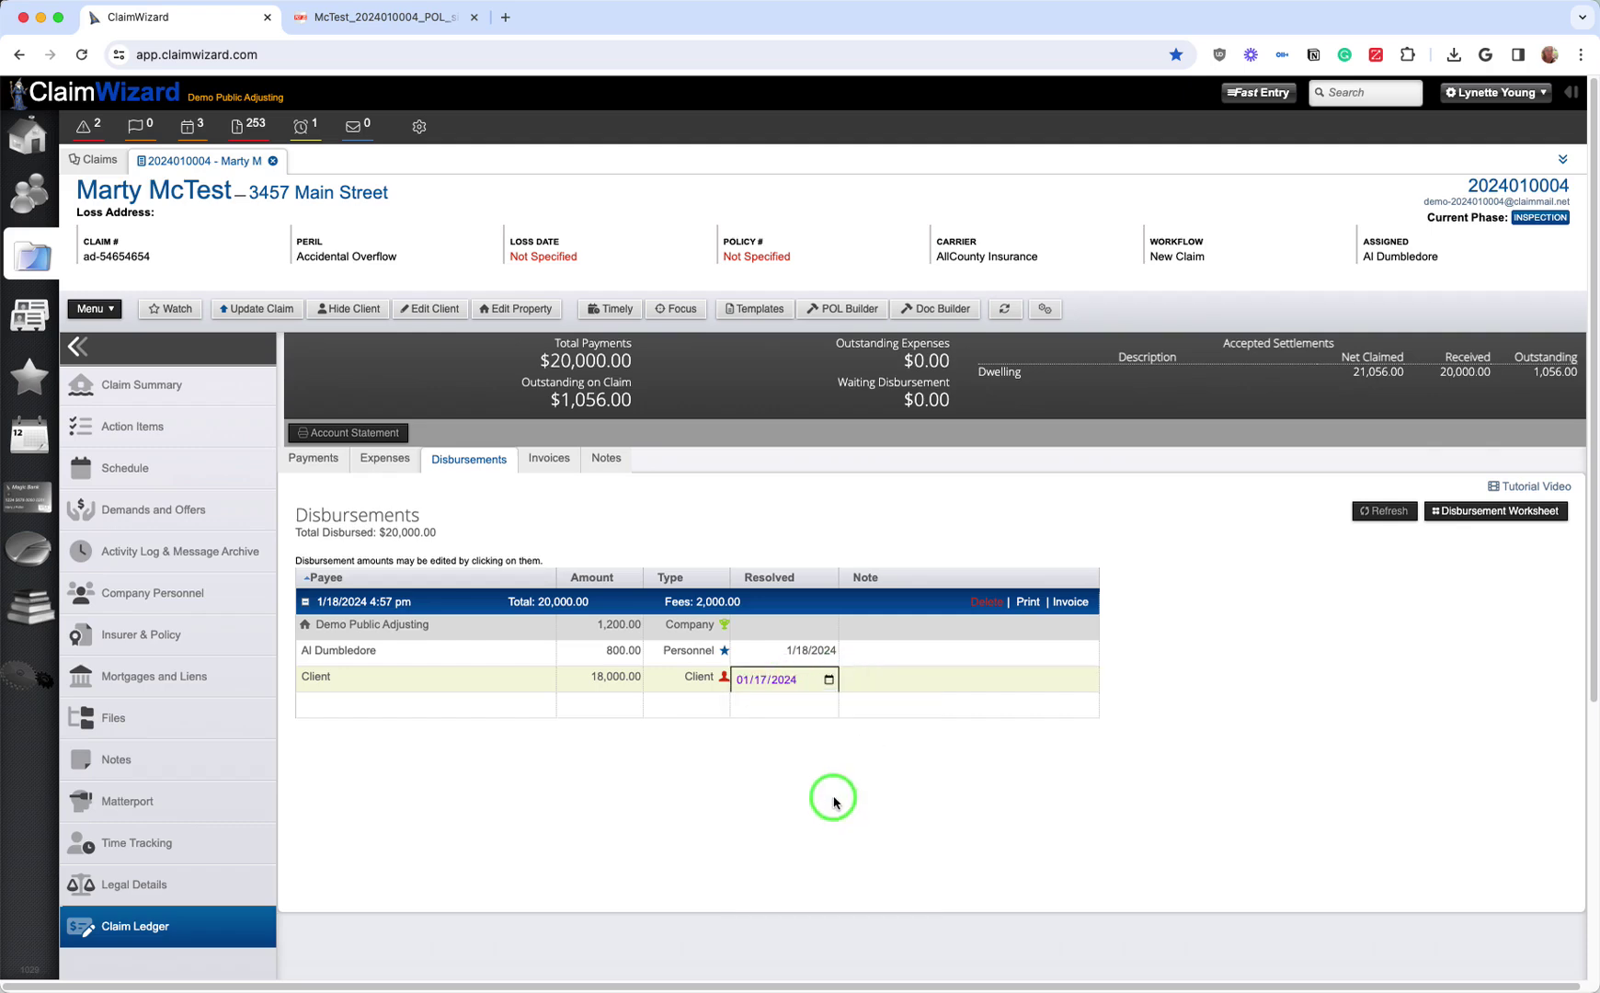
click(793, 633)
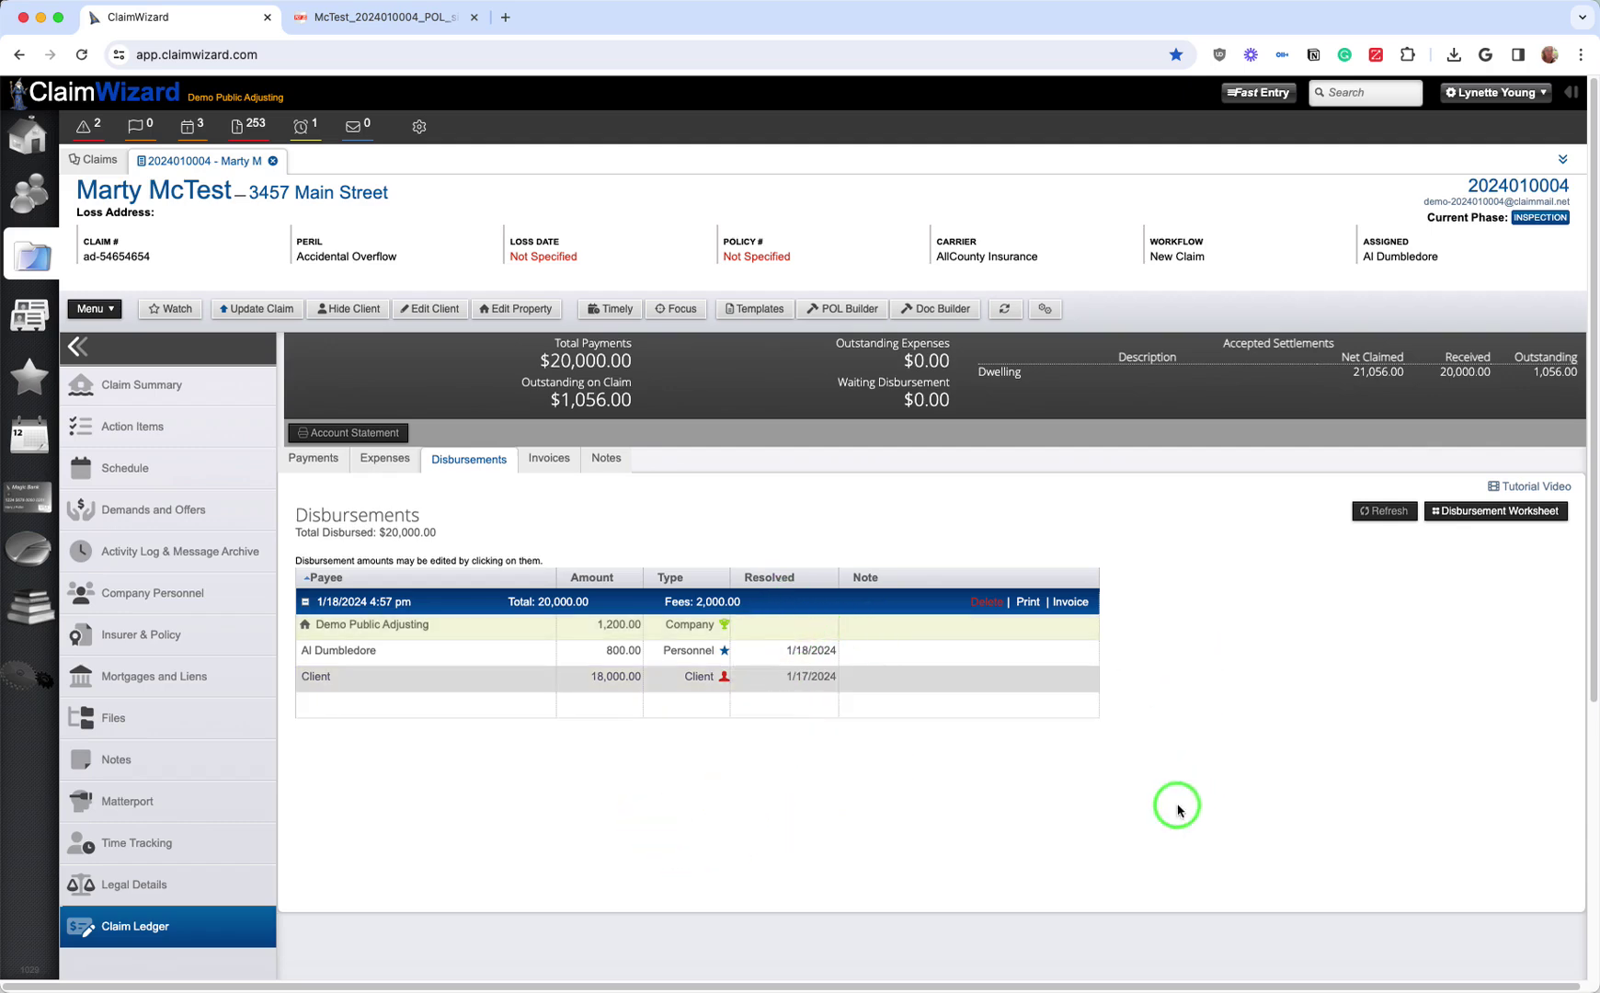
click(924, 651)
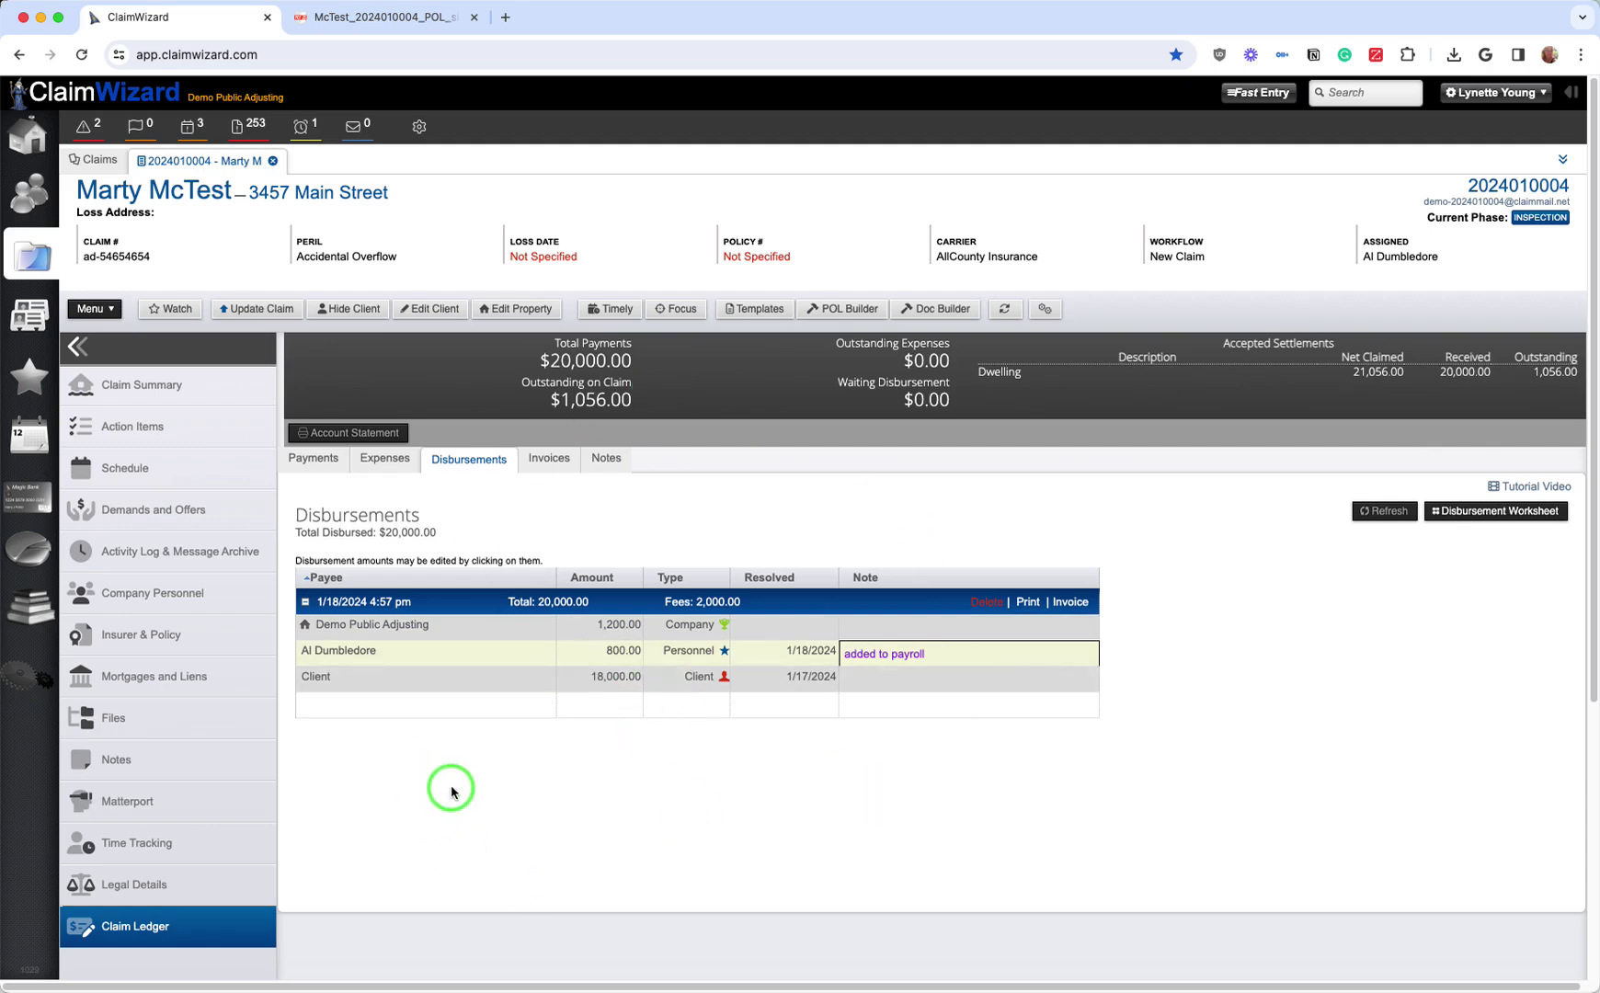
click(348, 478)
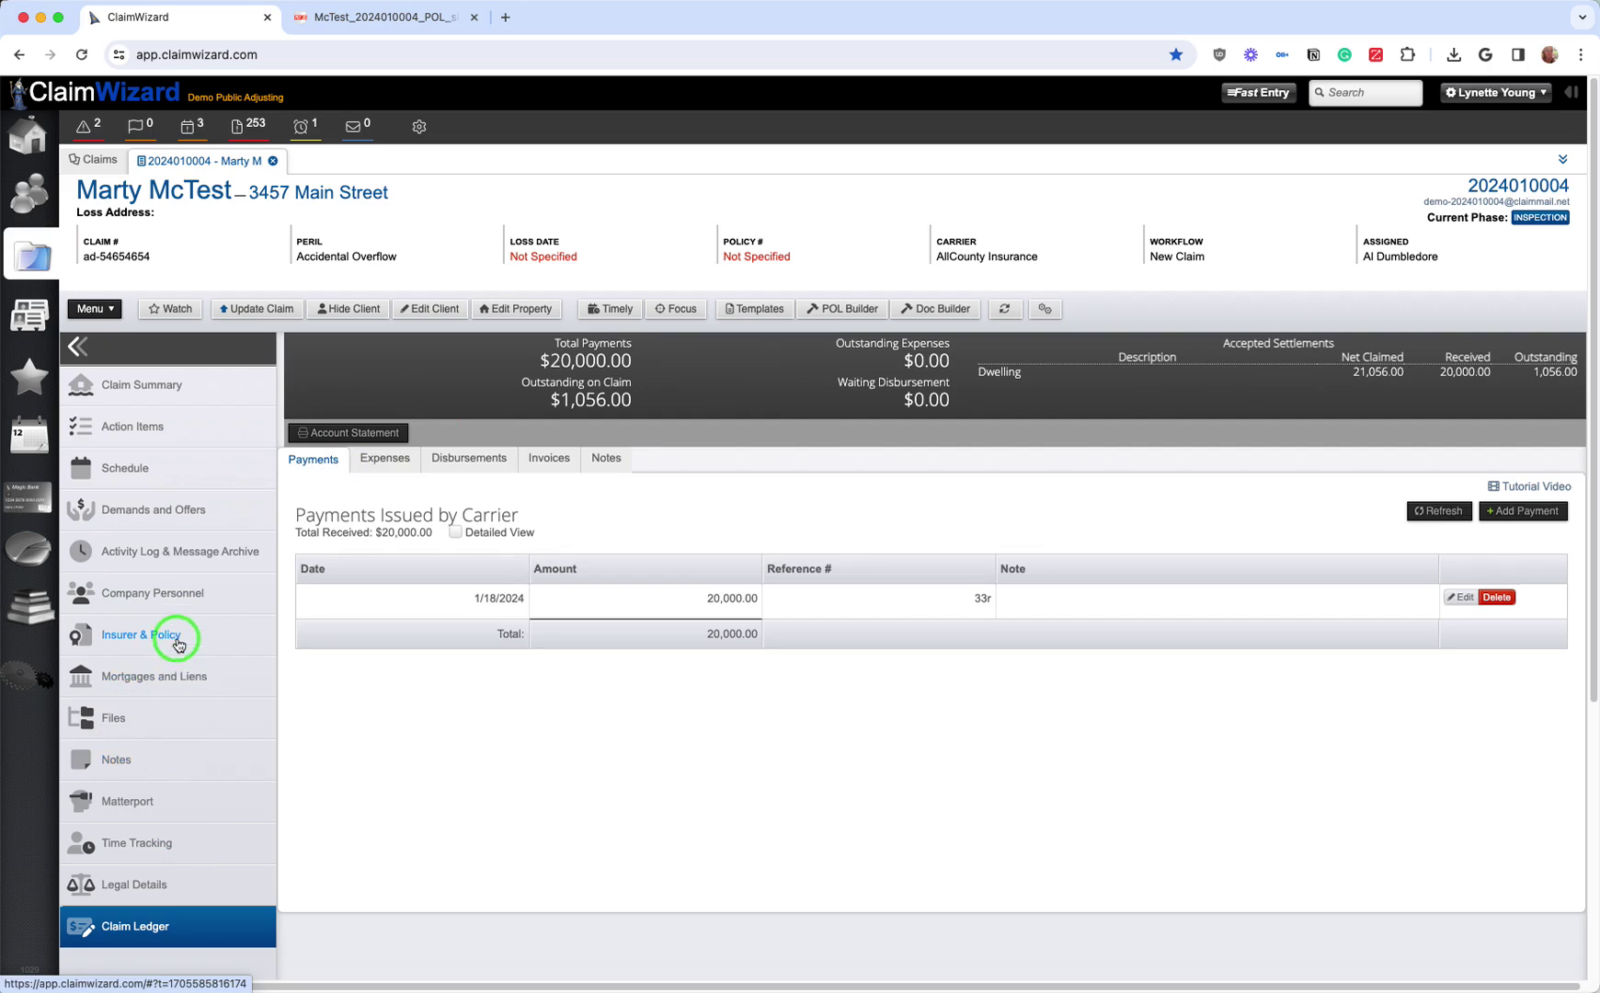
Step: Open the claim's Notes page, which shows no notes yet, and highlight its purpose line
click(117, 764)
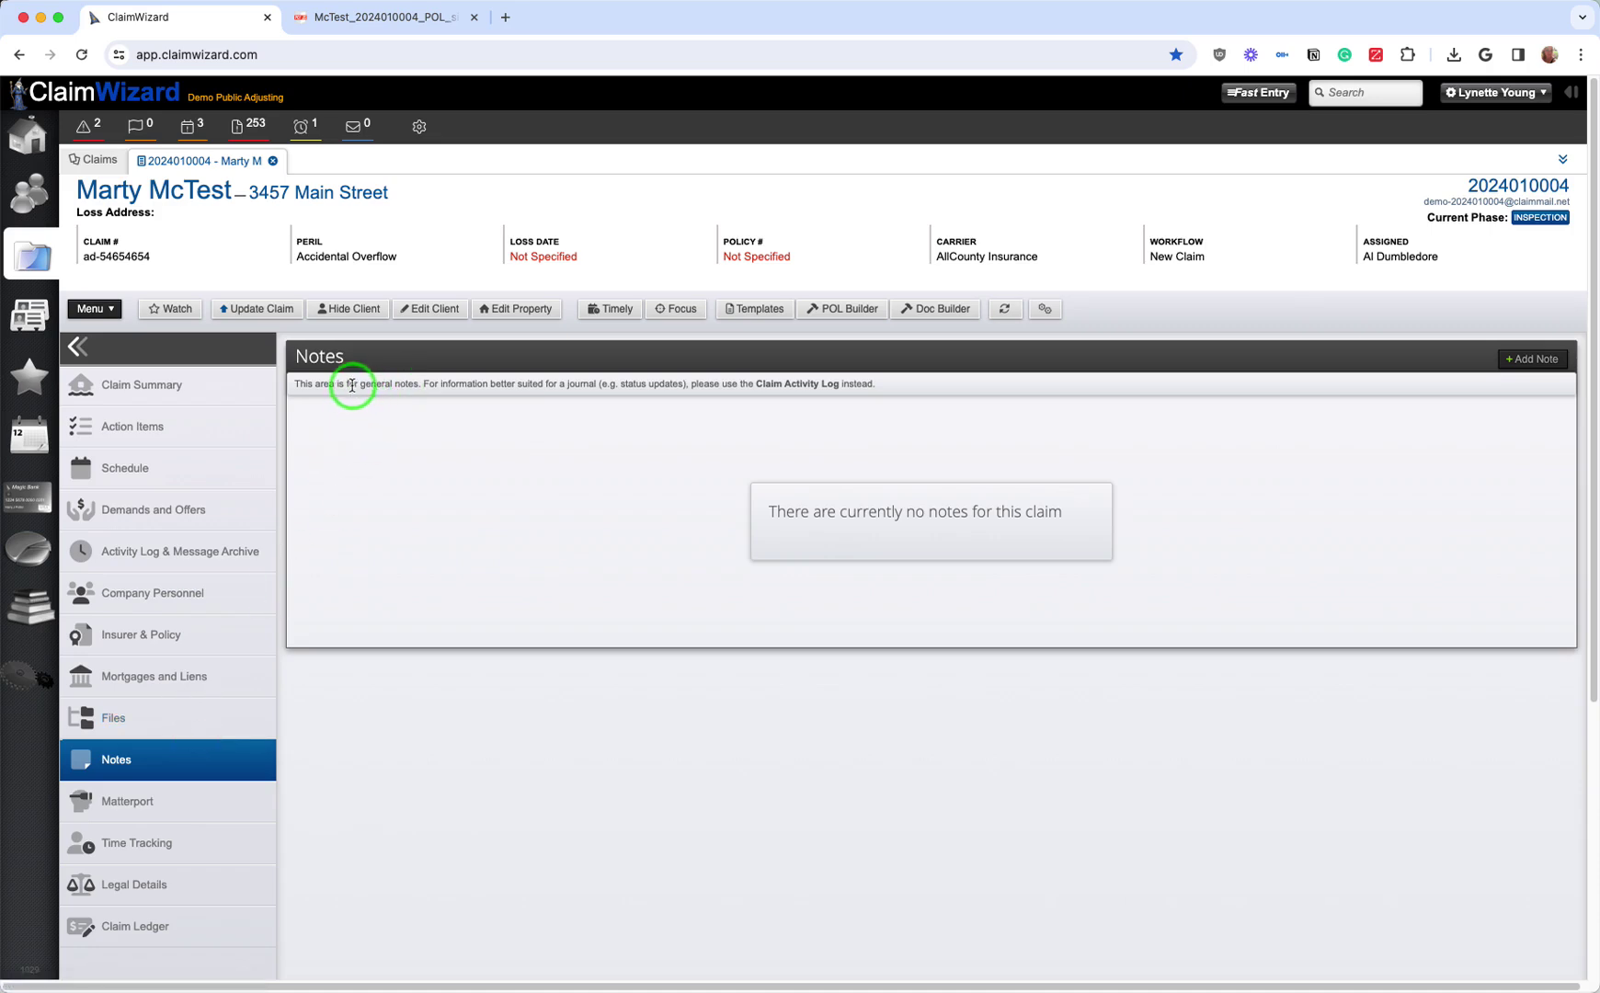
drag(351, 388, 878, 386)
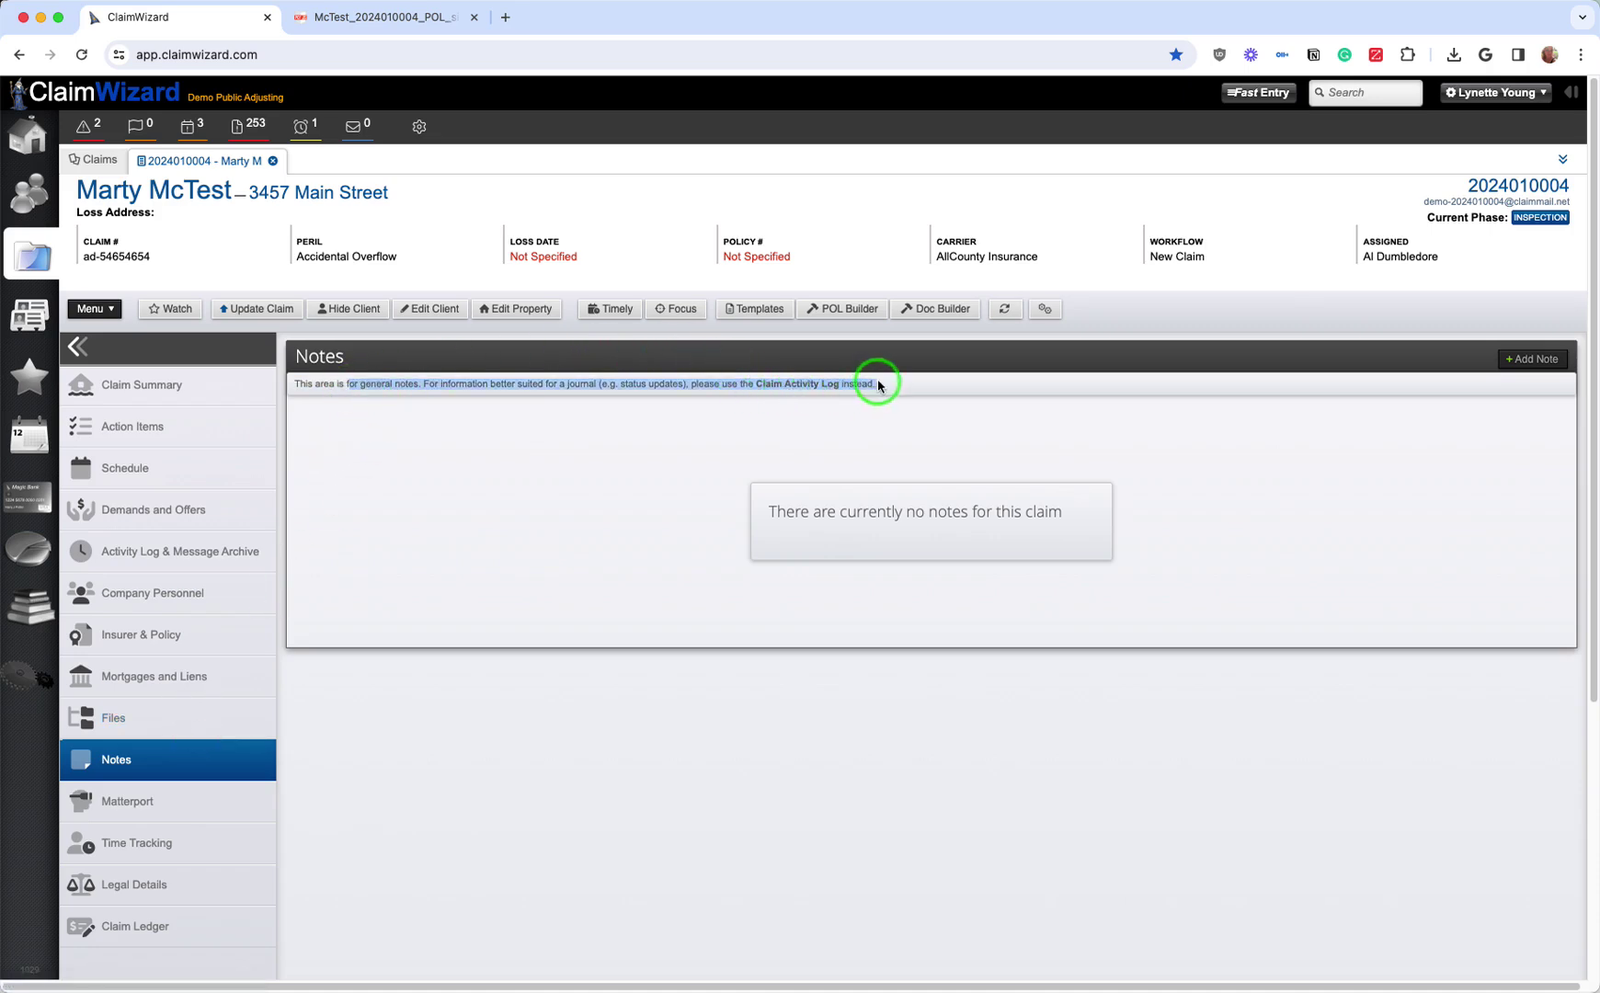
click(682, 590)
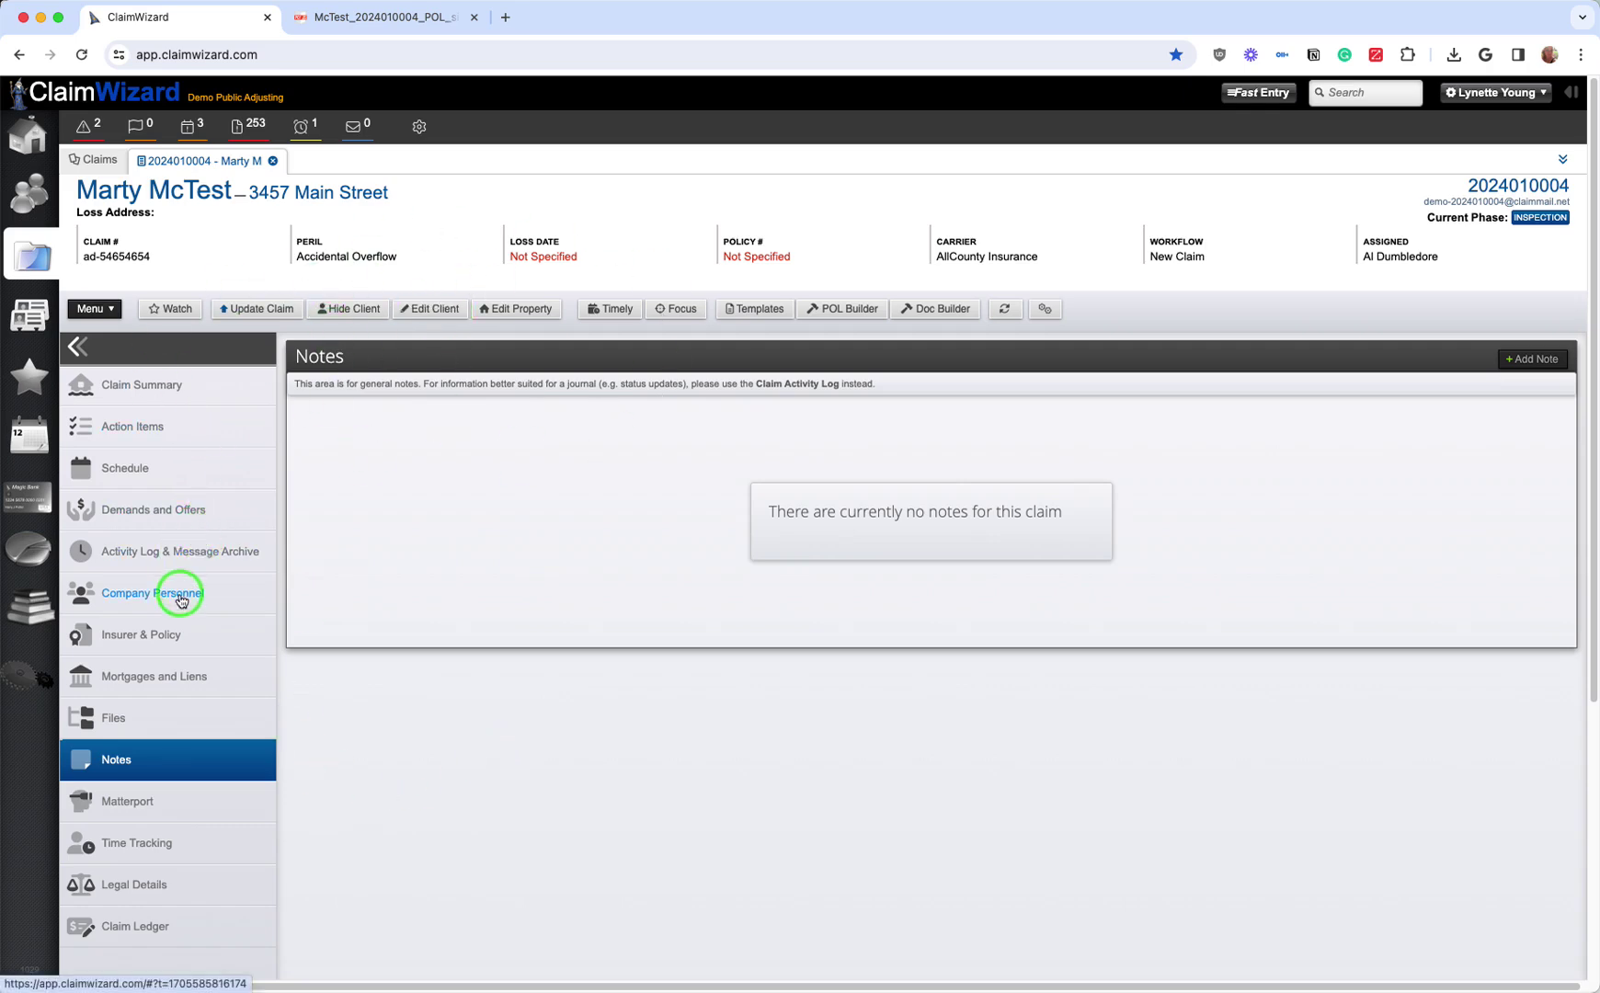
Step: Look at Matterport and Time Tracking, then open the 15-entry Activity Log & Message Archive
click(144, 804)
click(831, 418)
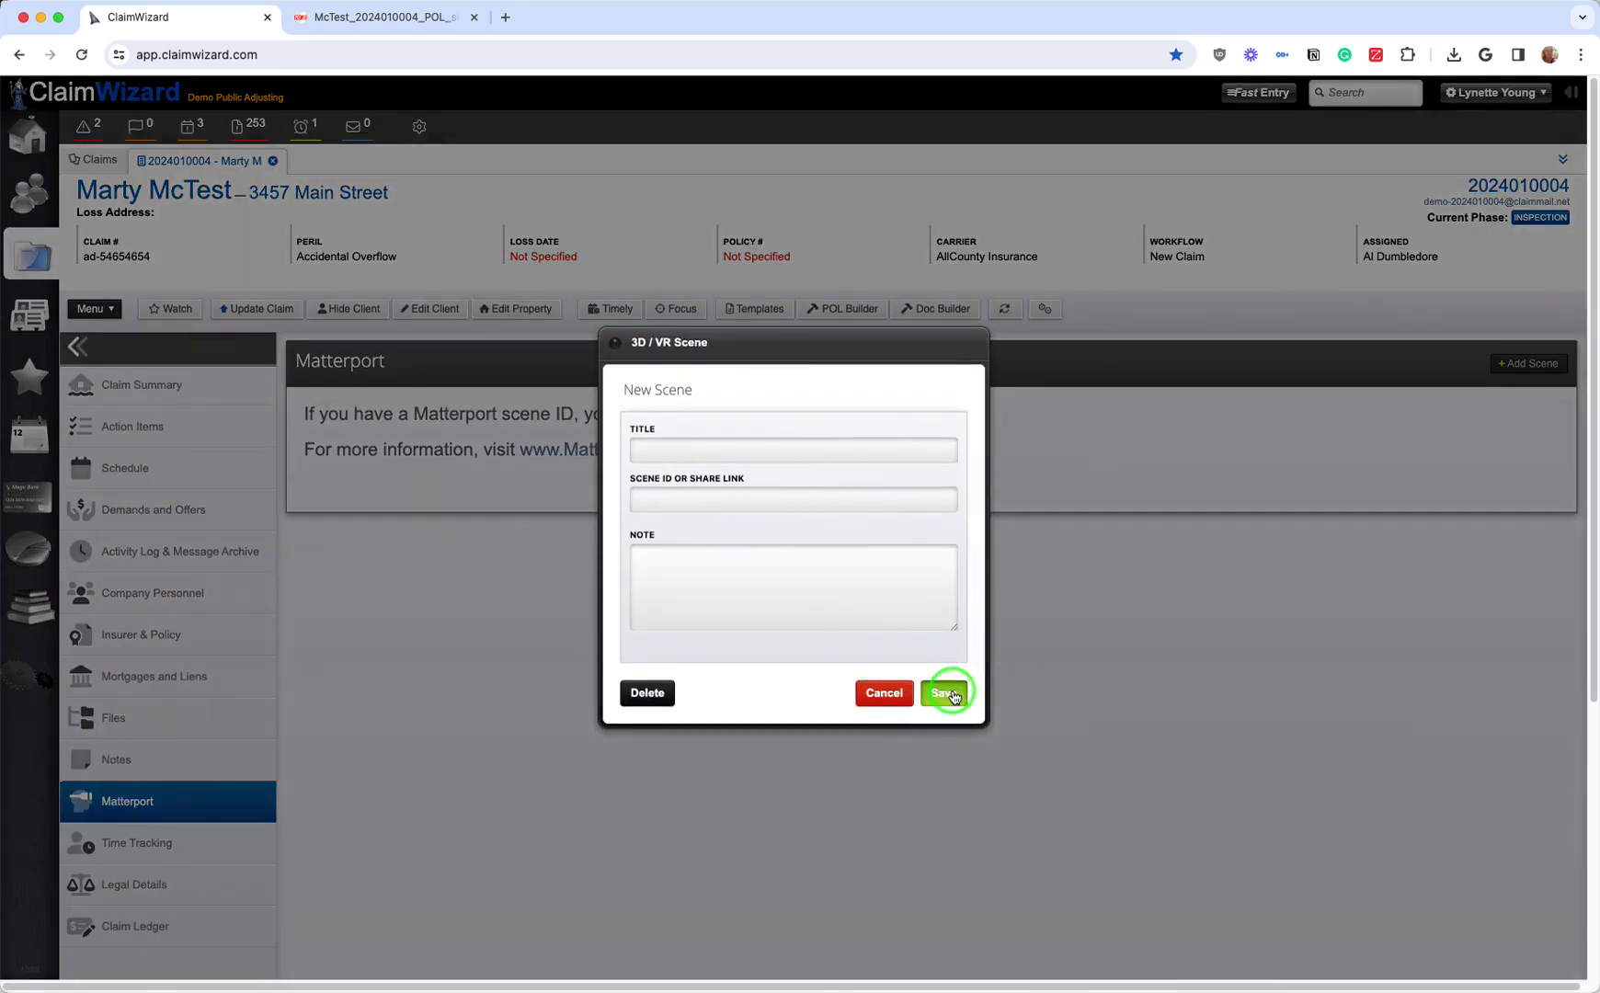
click(883, 693)
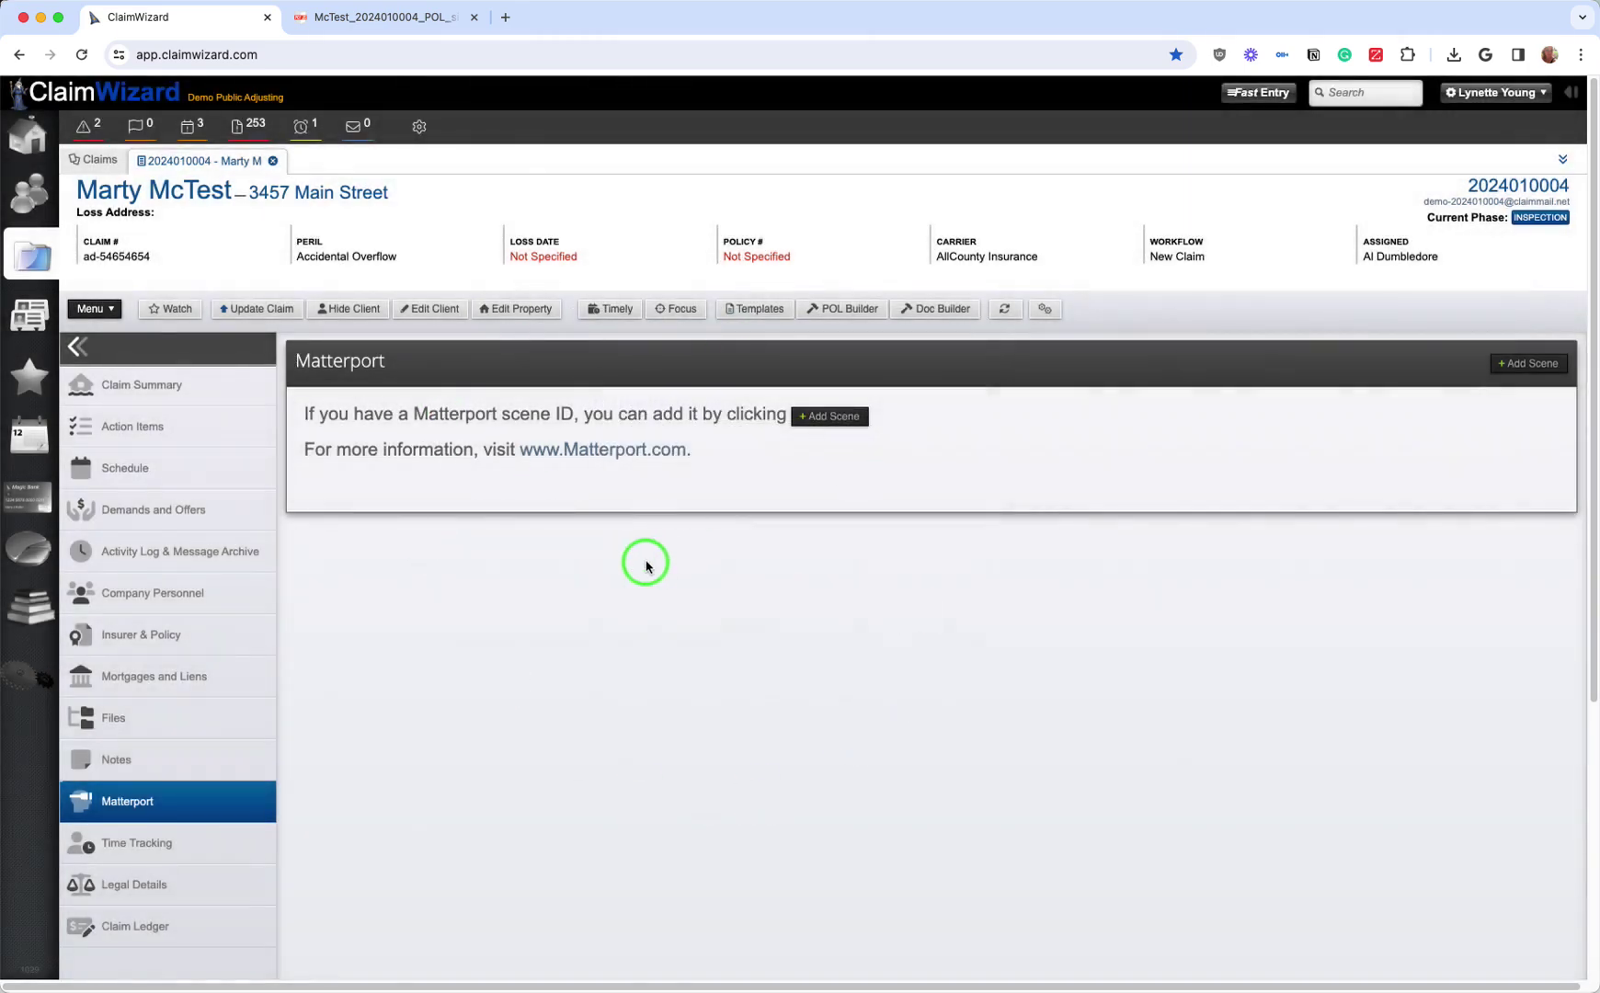
click(155, 855)
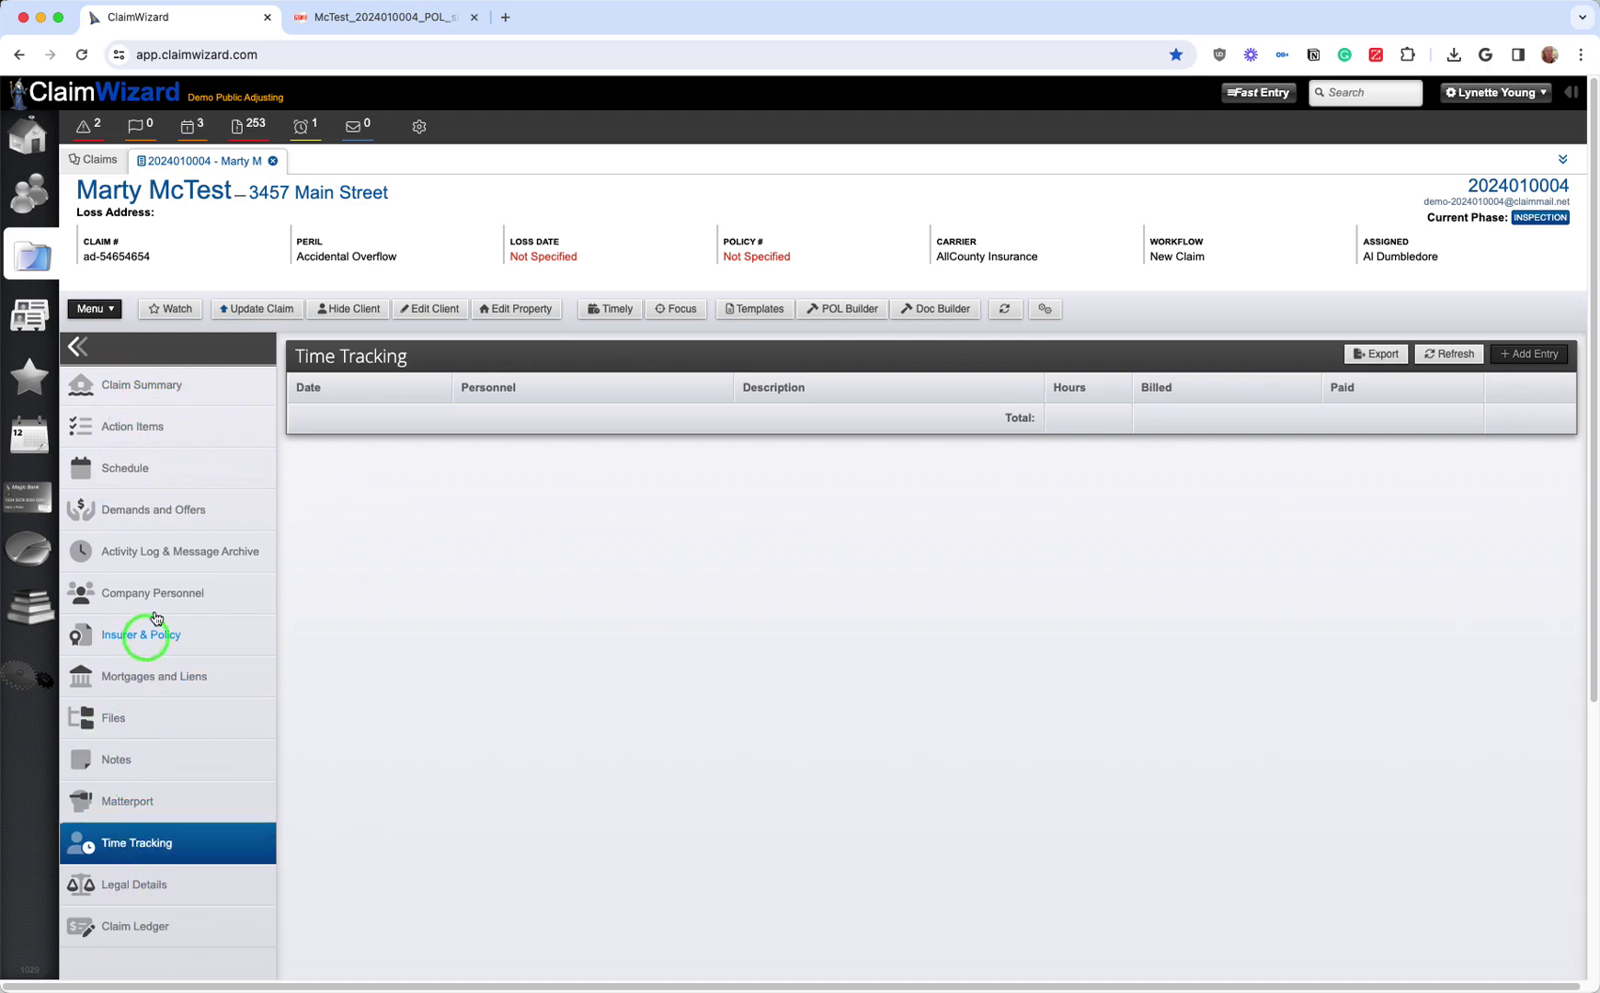
click(160, 556)
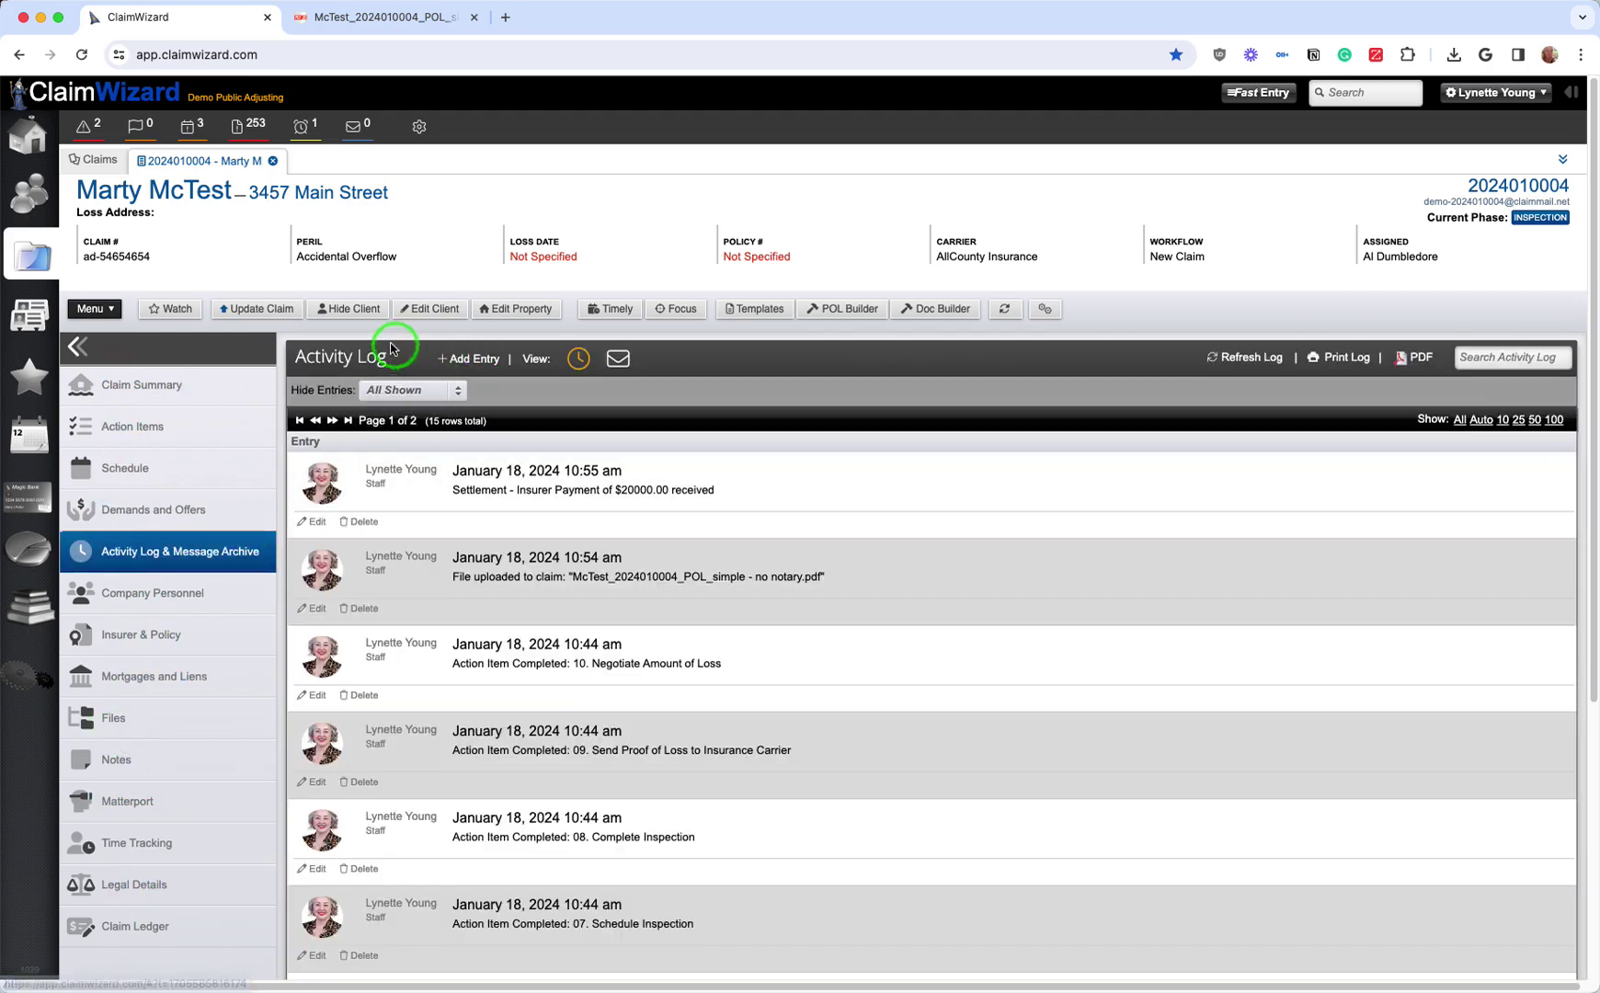
Step: Start a claim update logging 1 hour 0 minutes, billed to the adjuster and marked billable
click(233, 314)
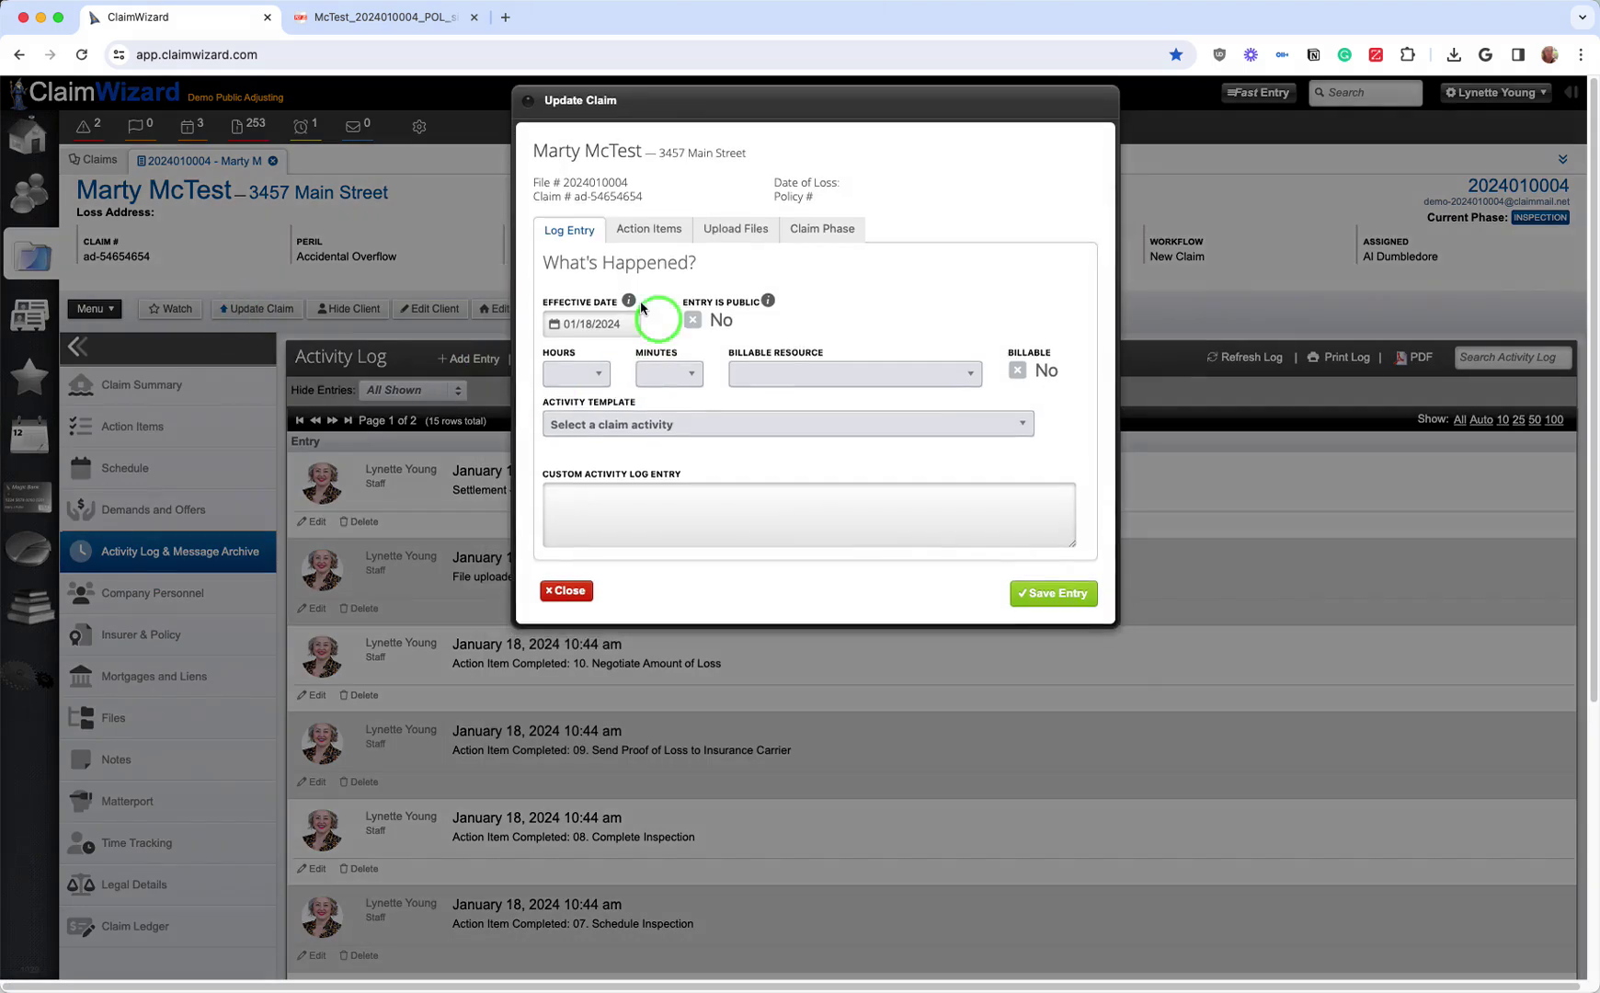
click(577, 379)
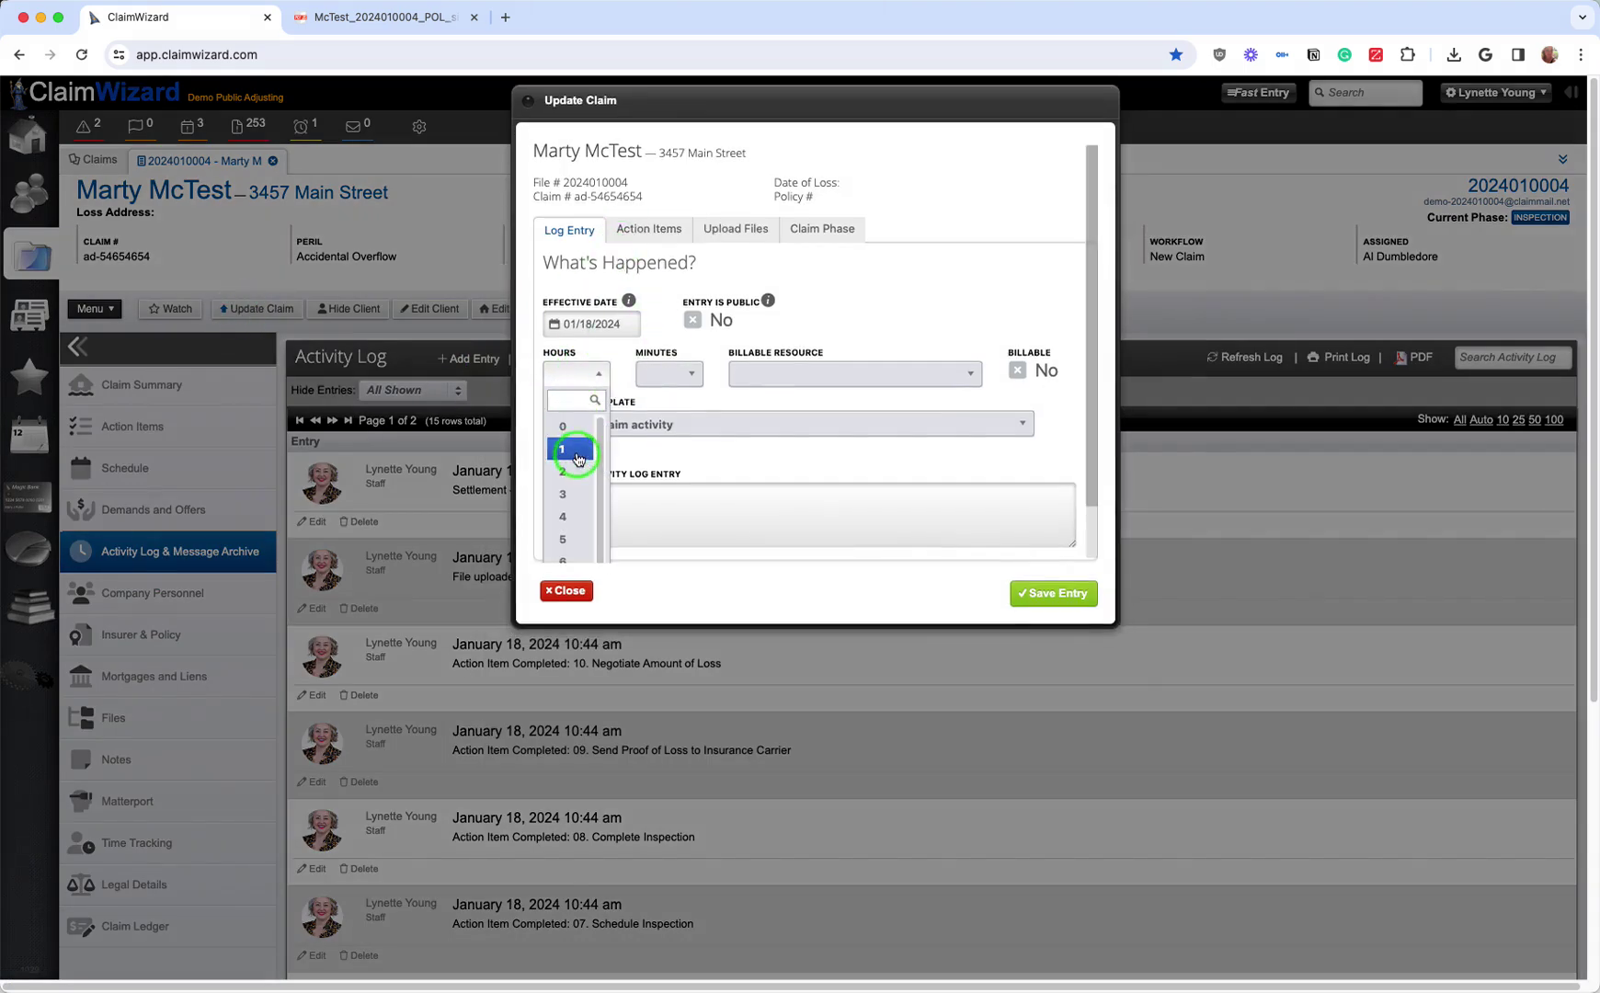
click(565, 448)
click(668, 375)
click(665, 428)
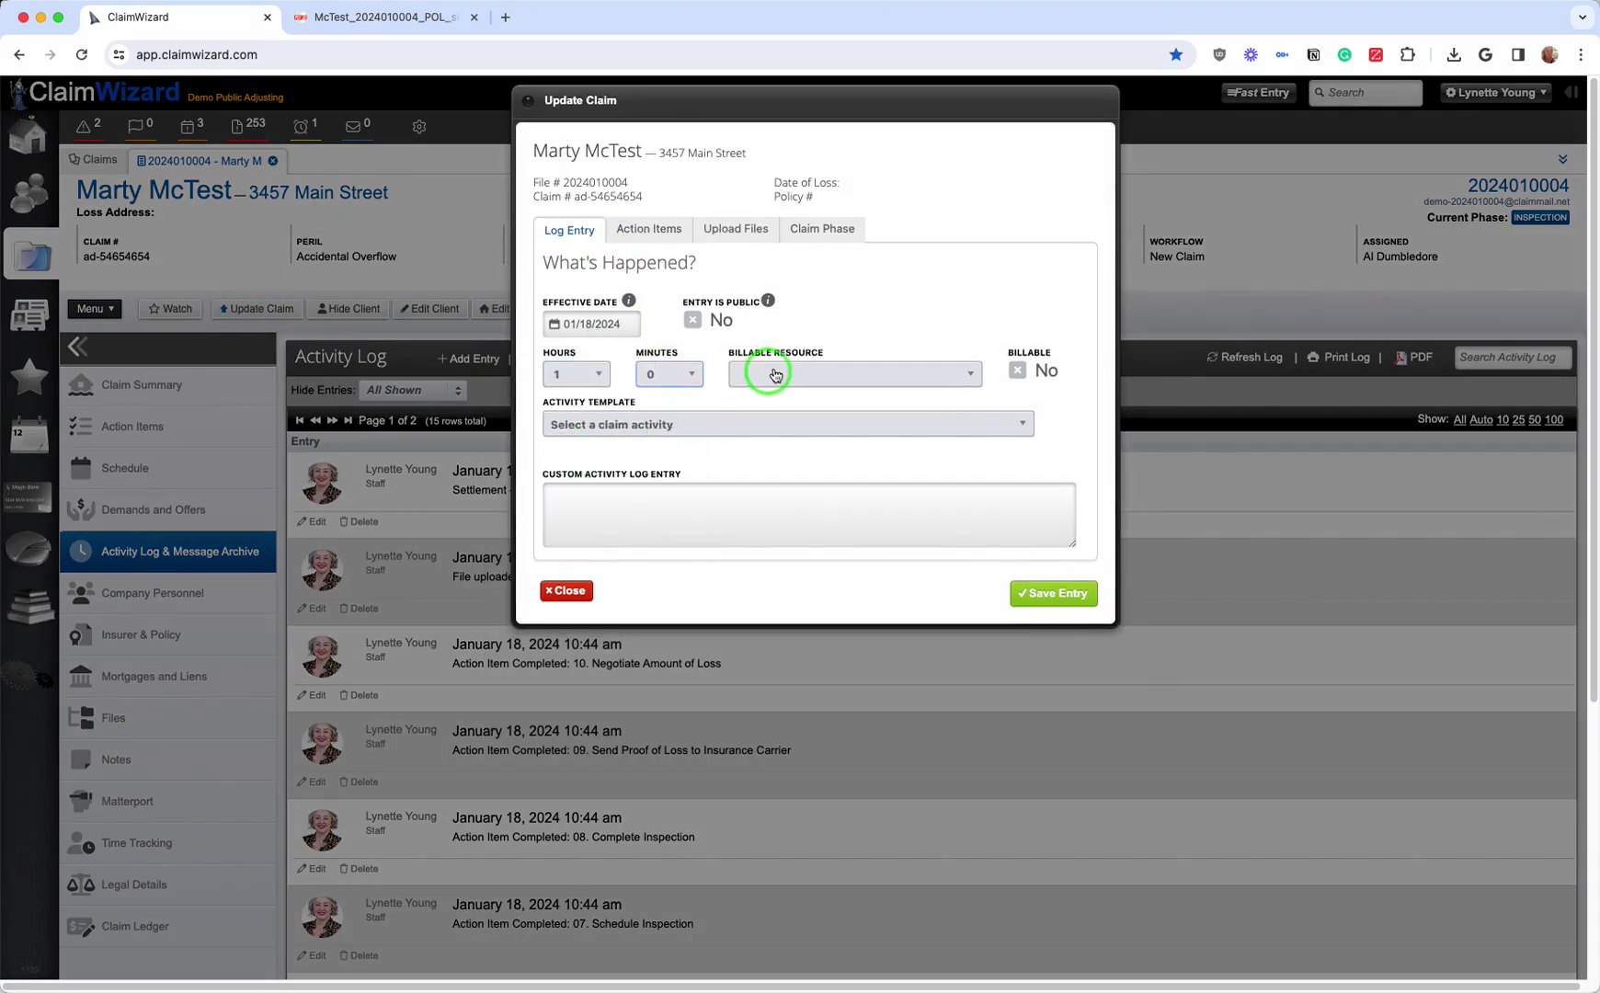
click(771, 373)
click(802, 493)
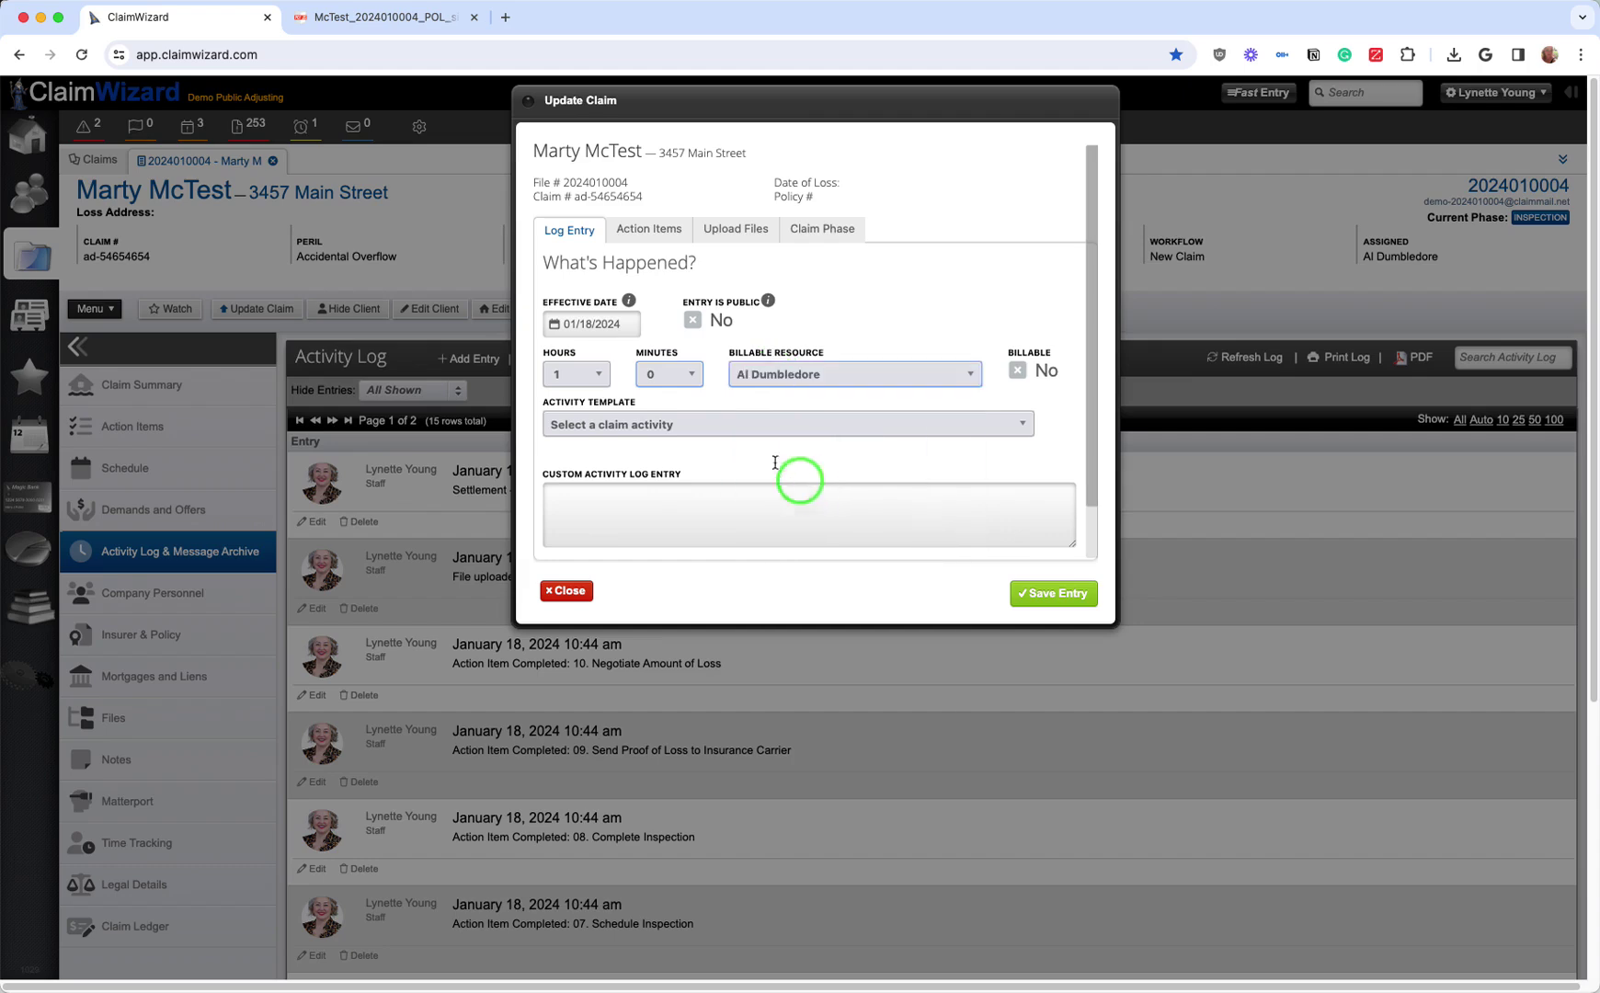
click(664, 423)
click(701, 428)
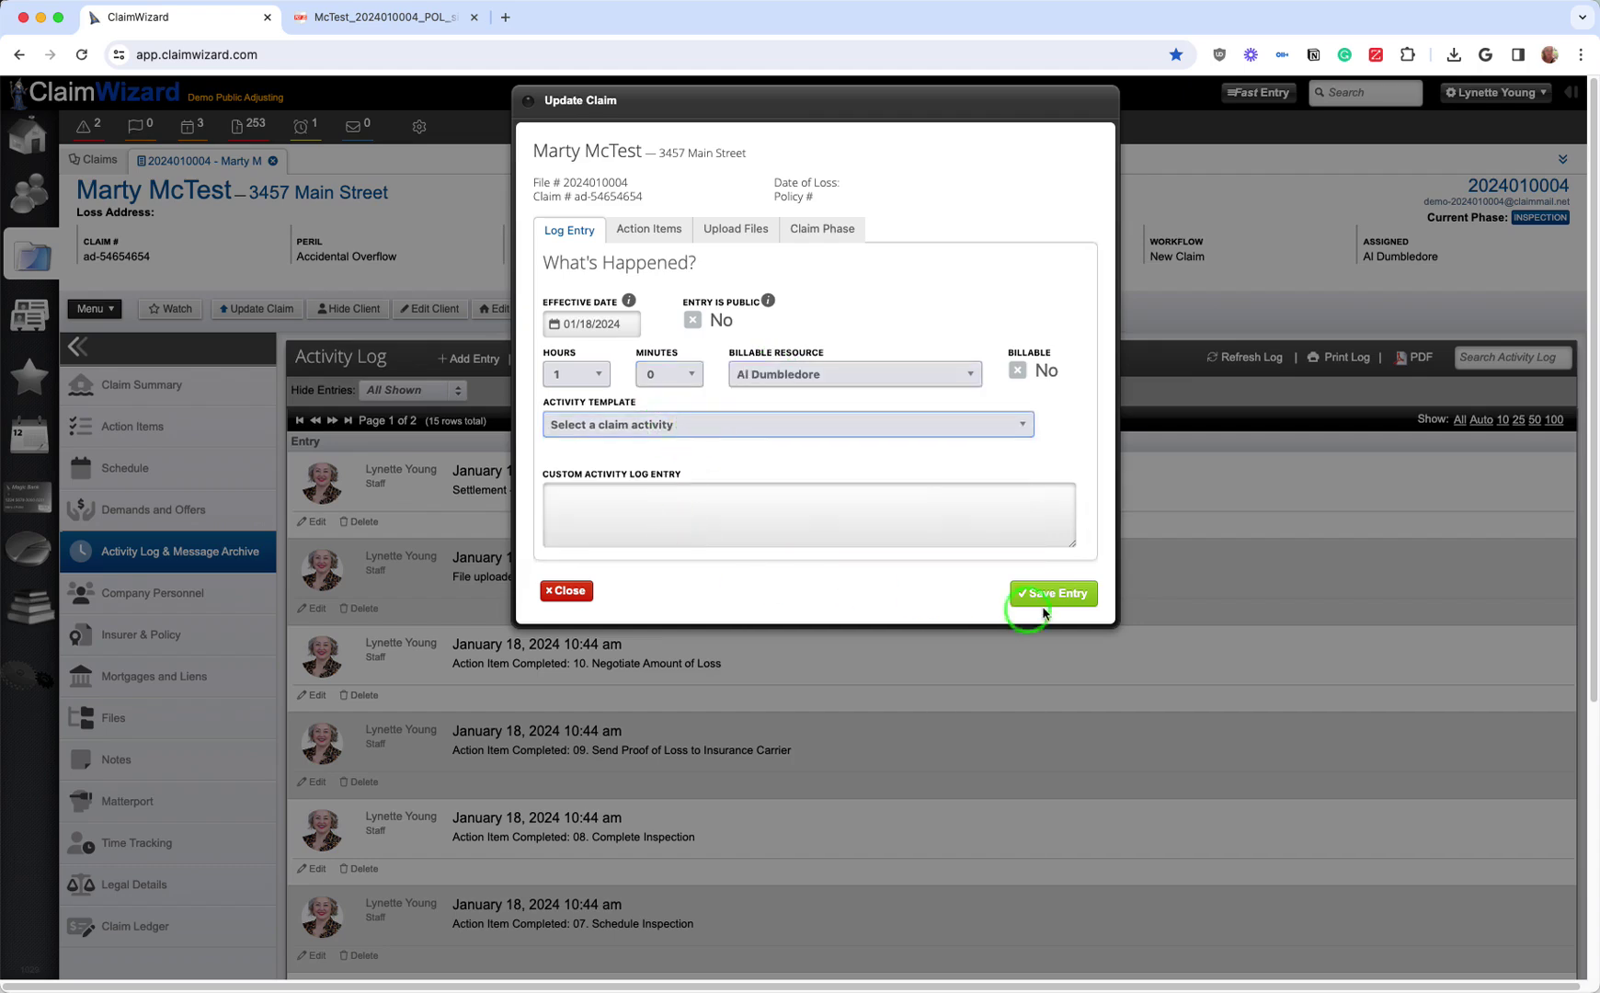
click(1025, 372)
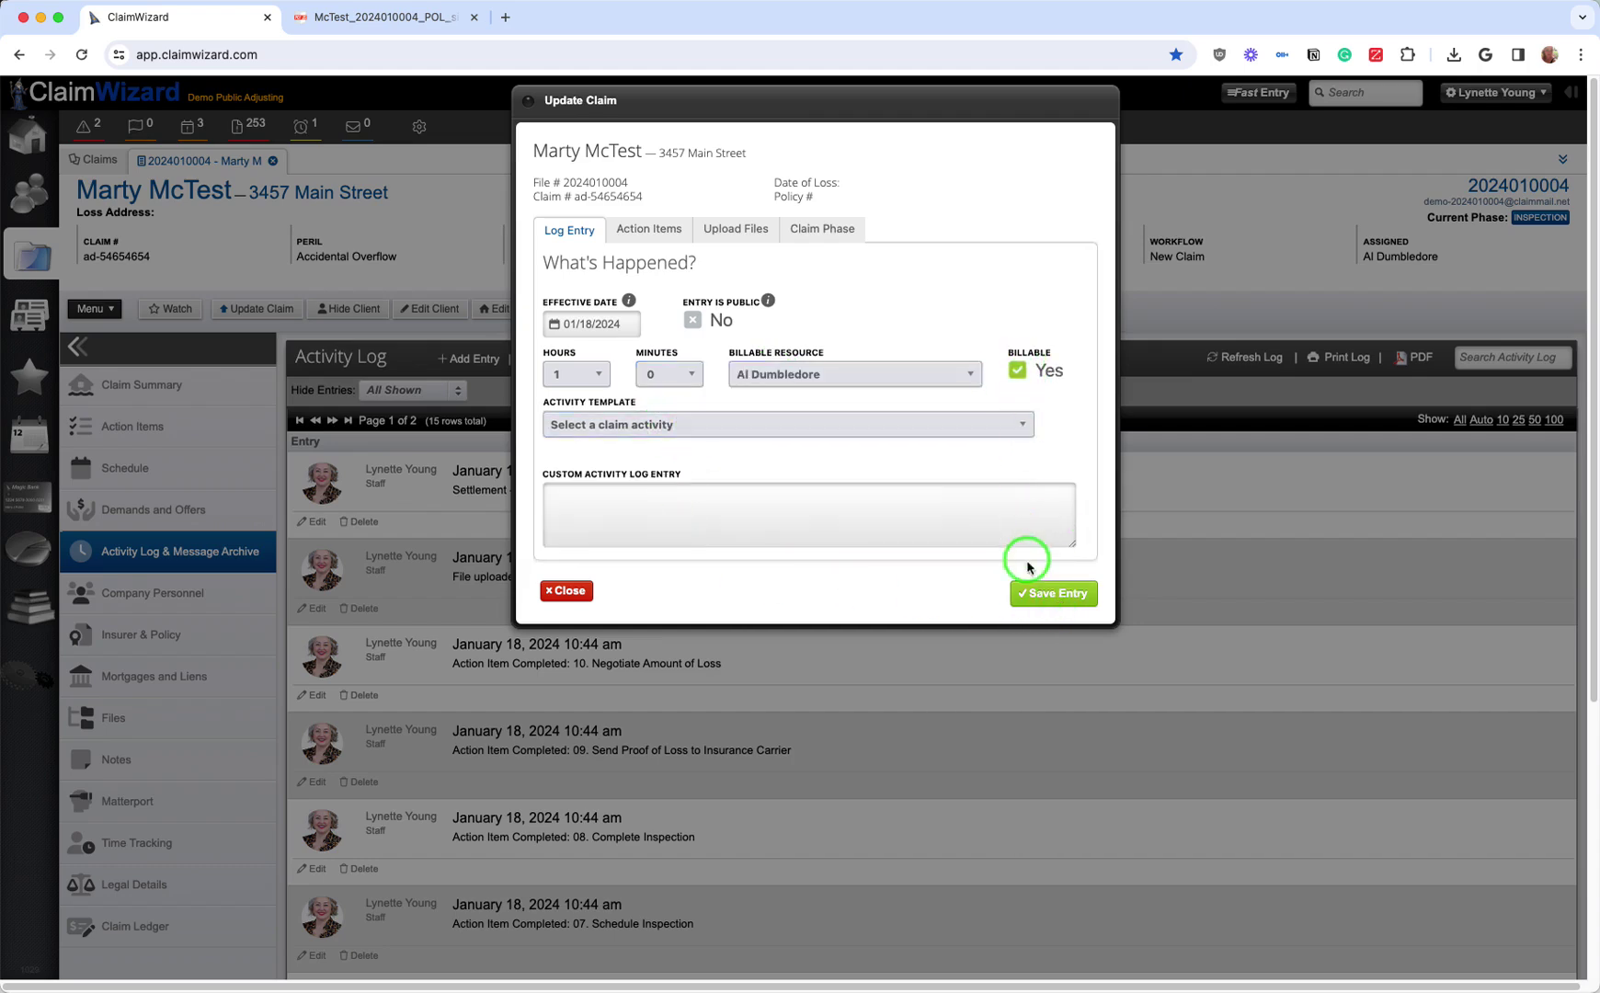
Step: Enter the log text 'sdfsdf', save the entry and close the update form
click(1049, 593)
click(793, 564)
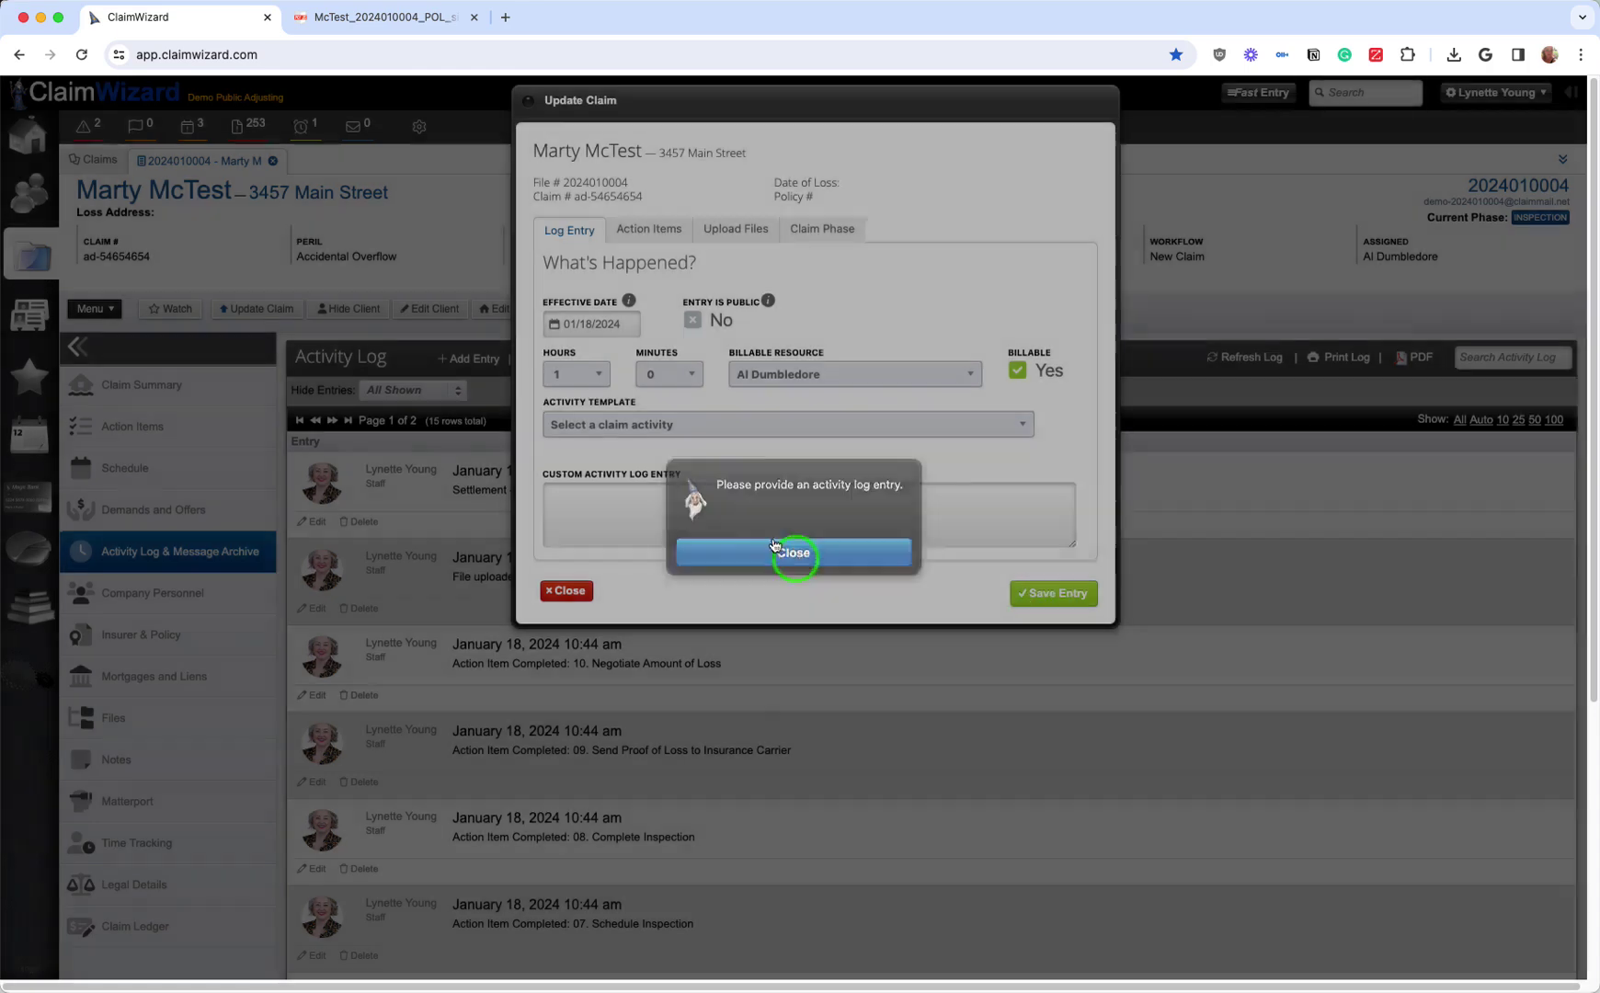
click(712, 526)
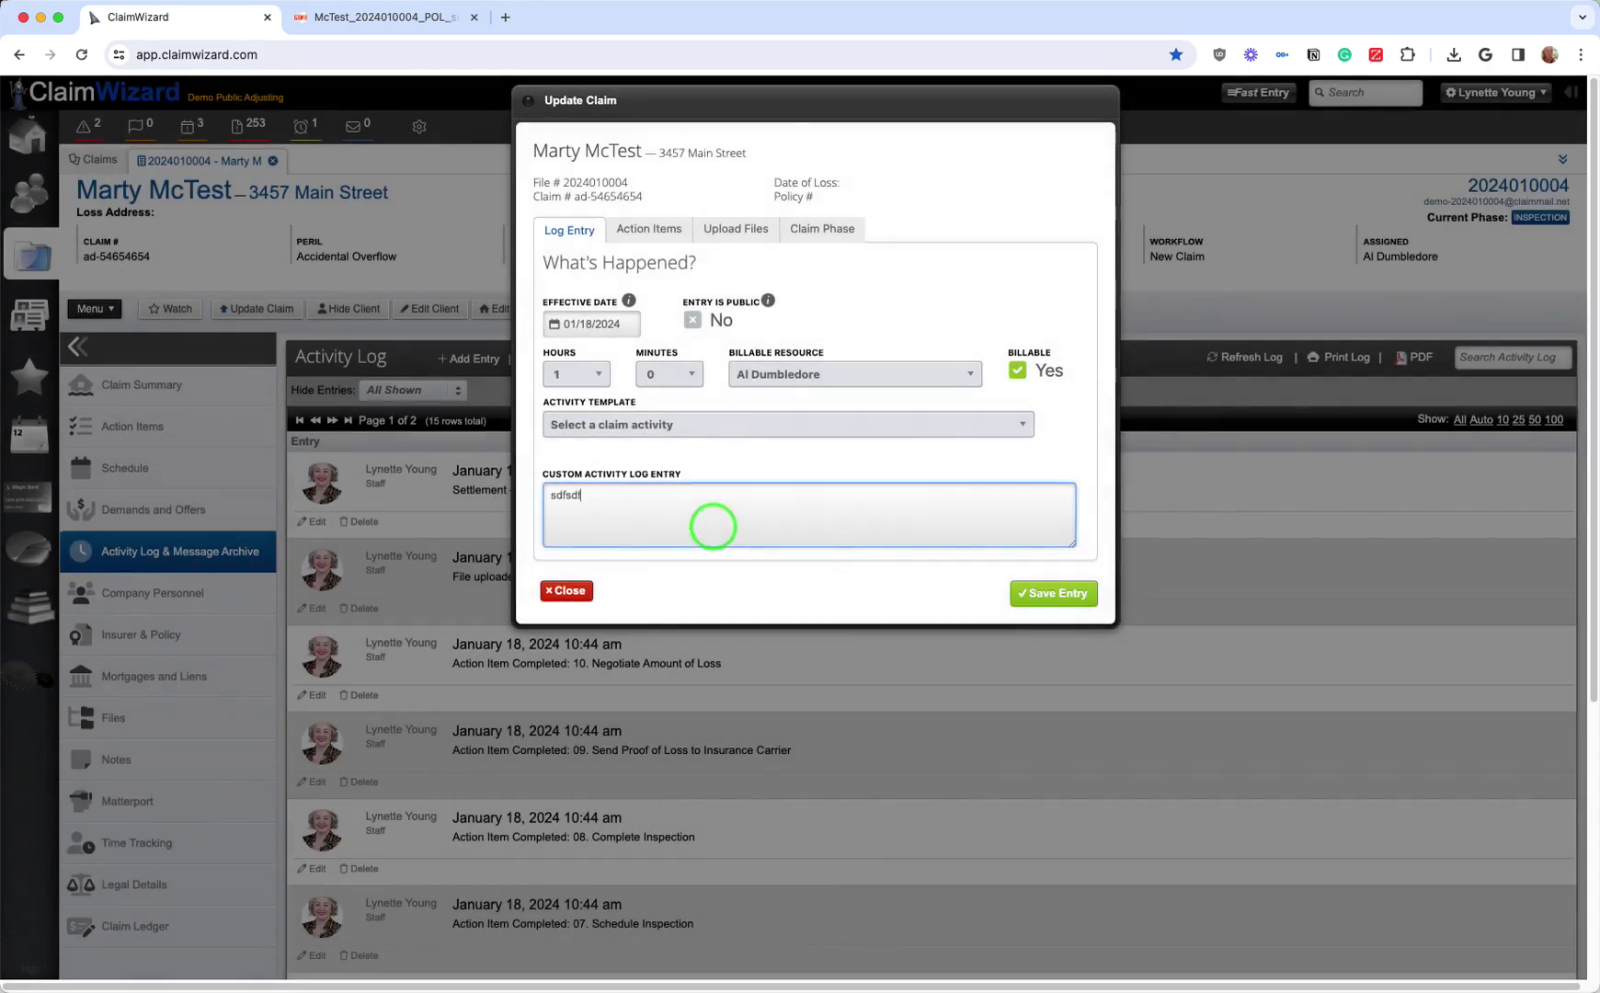
text(sdfsdf)
click(1053, 593)
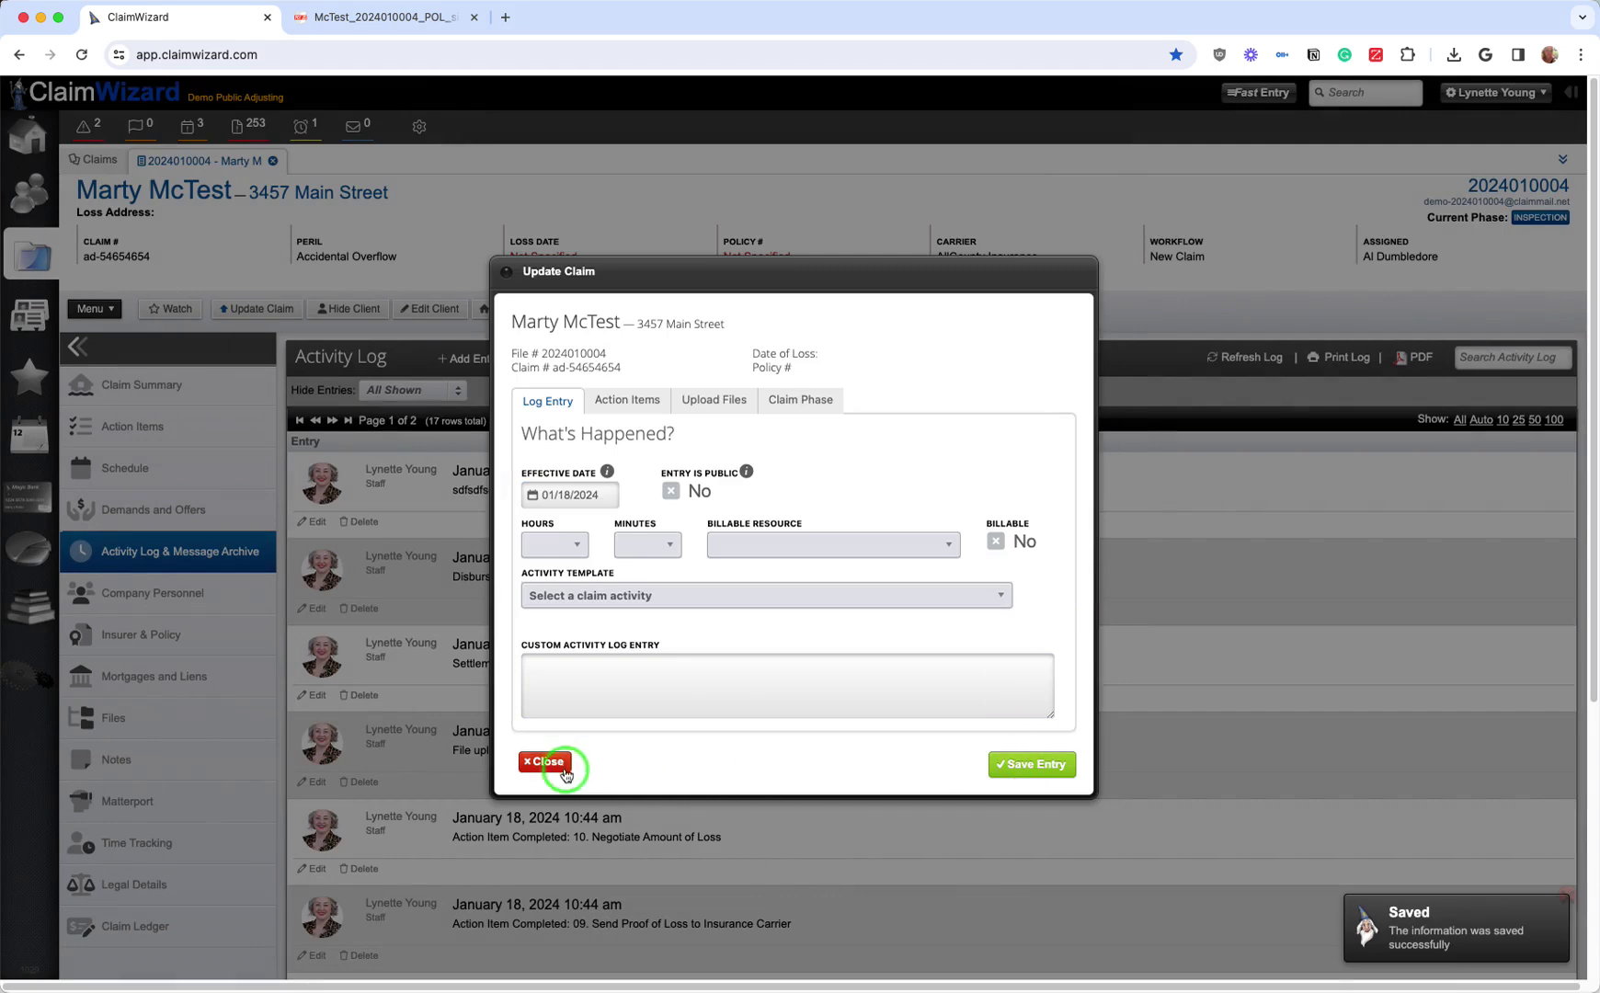
click(548, 762)
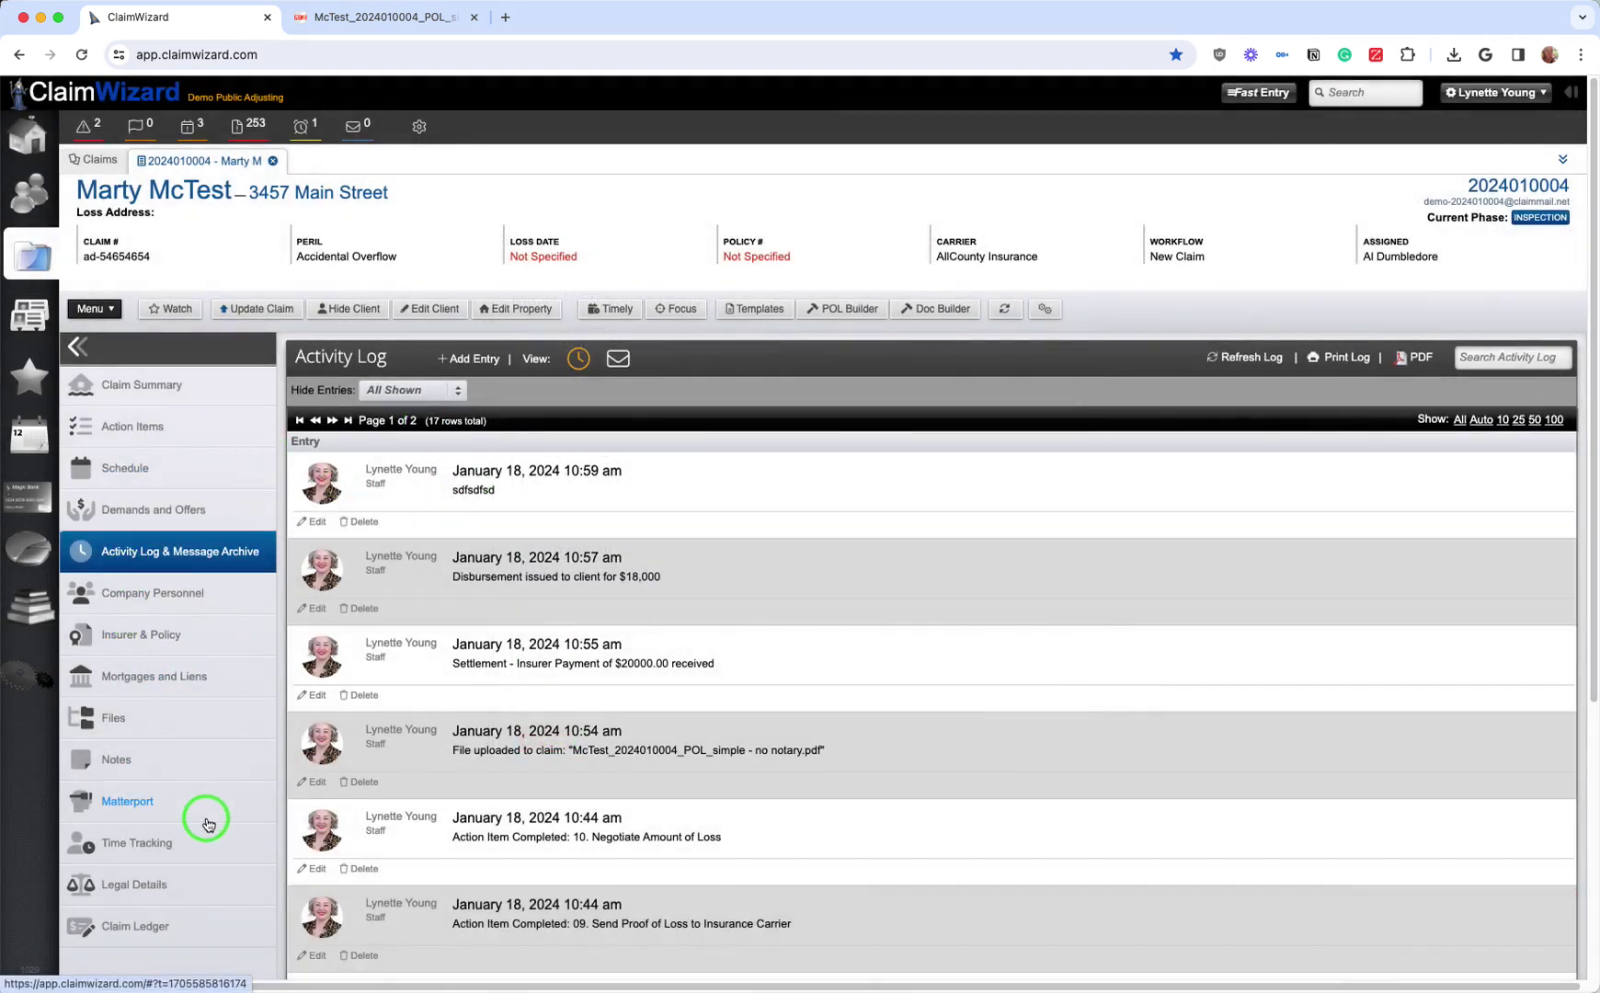
click(134, 888)
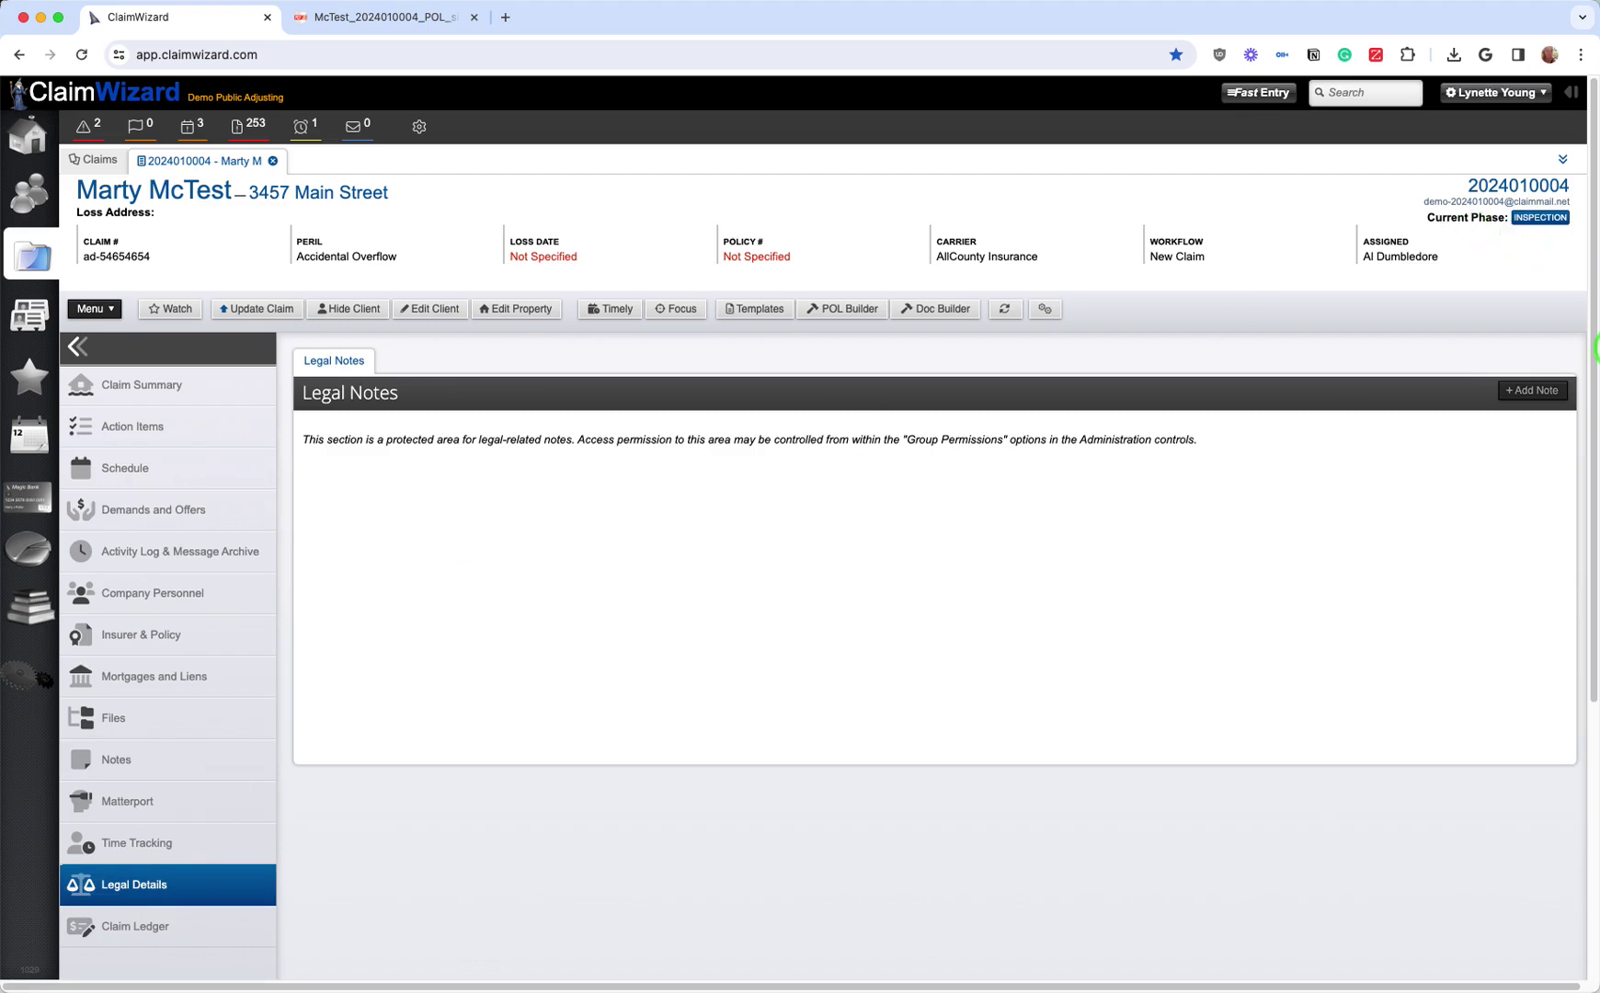
click(1543, 394)
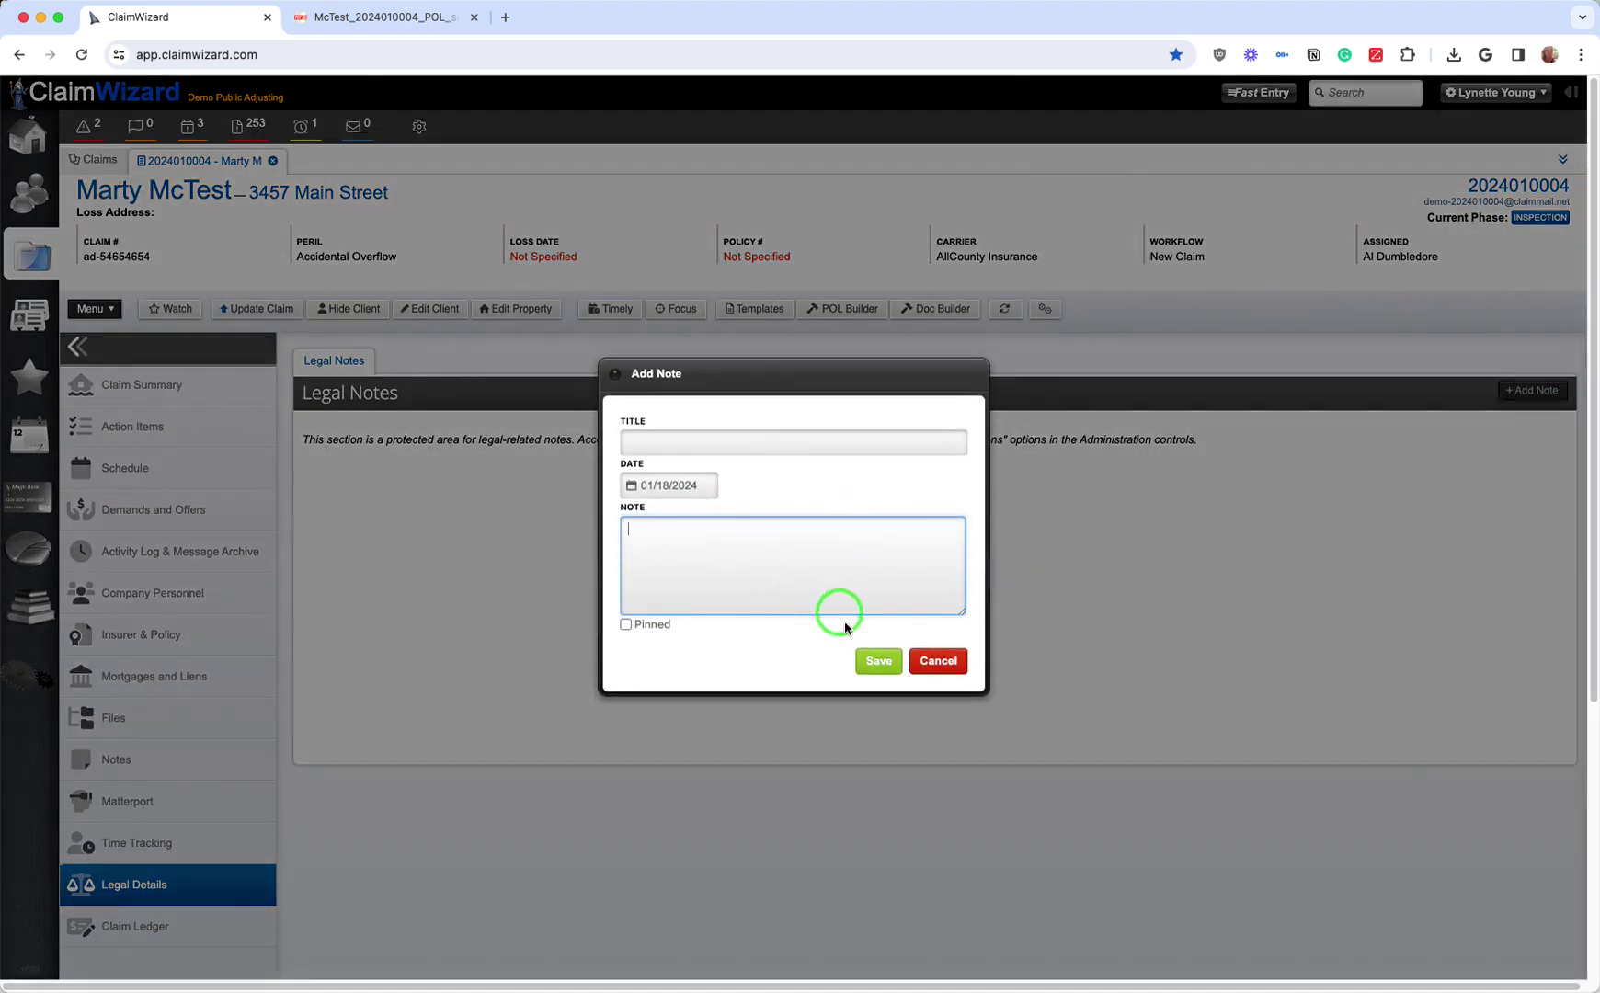
click(947, 669)
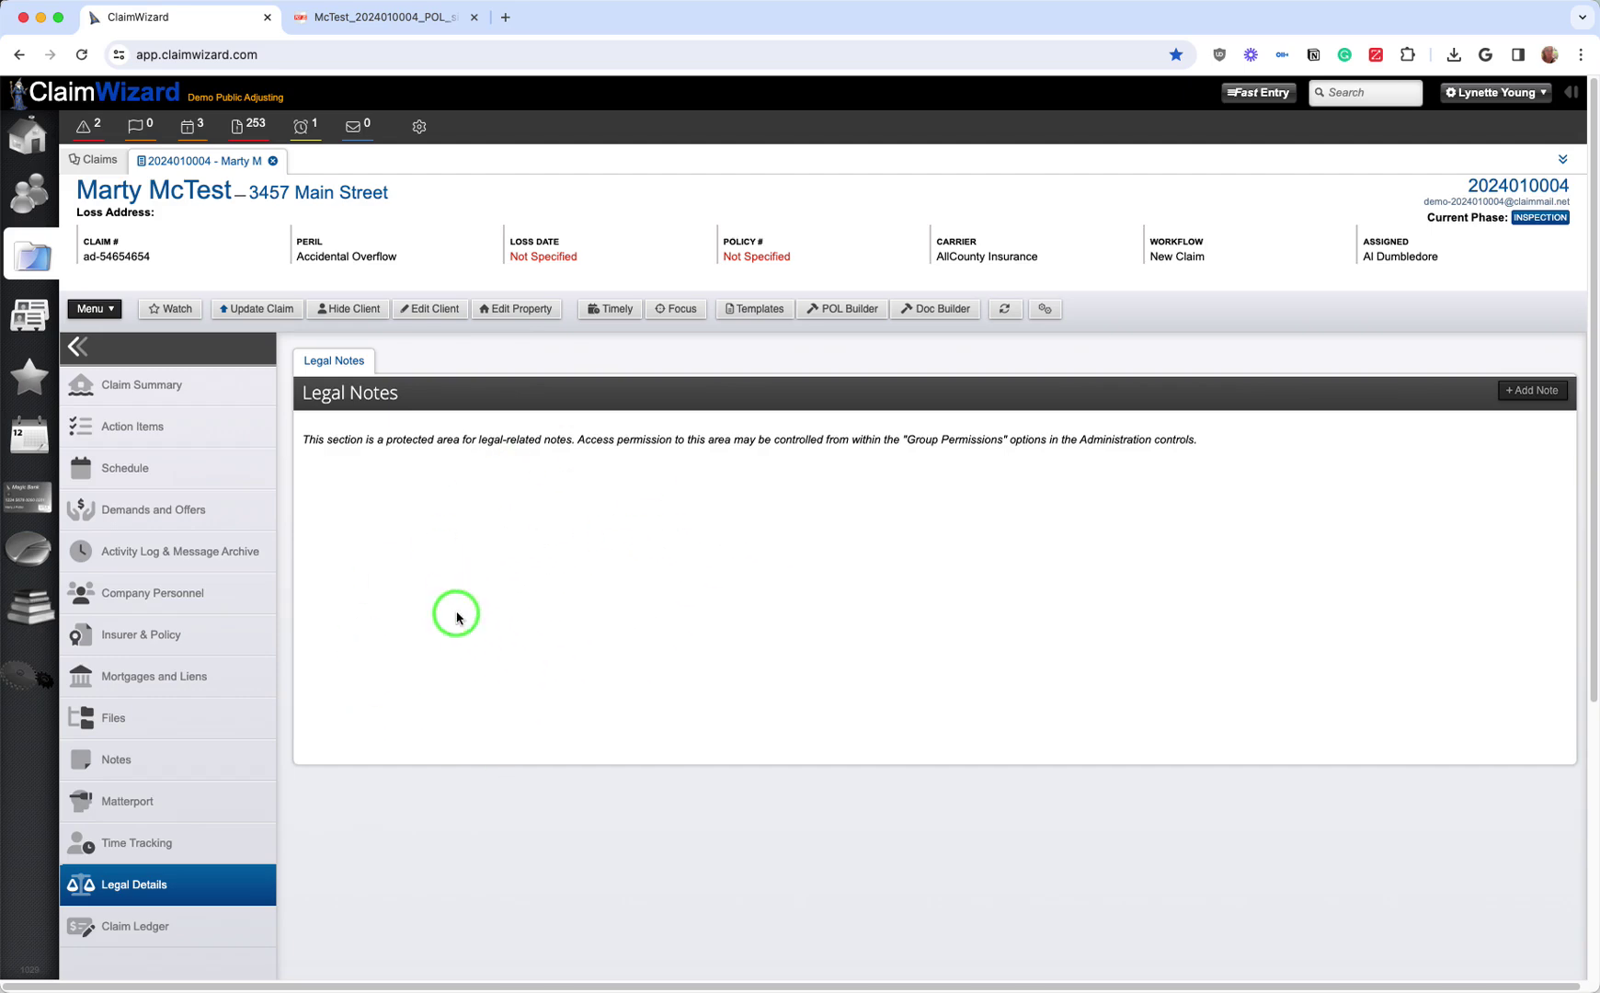
scroll(167, 791, down, 1)
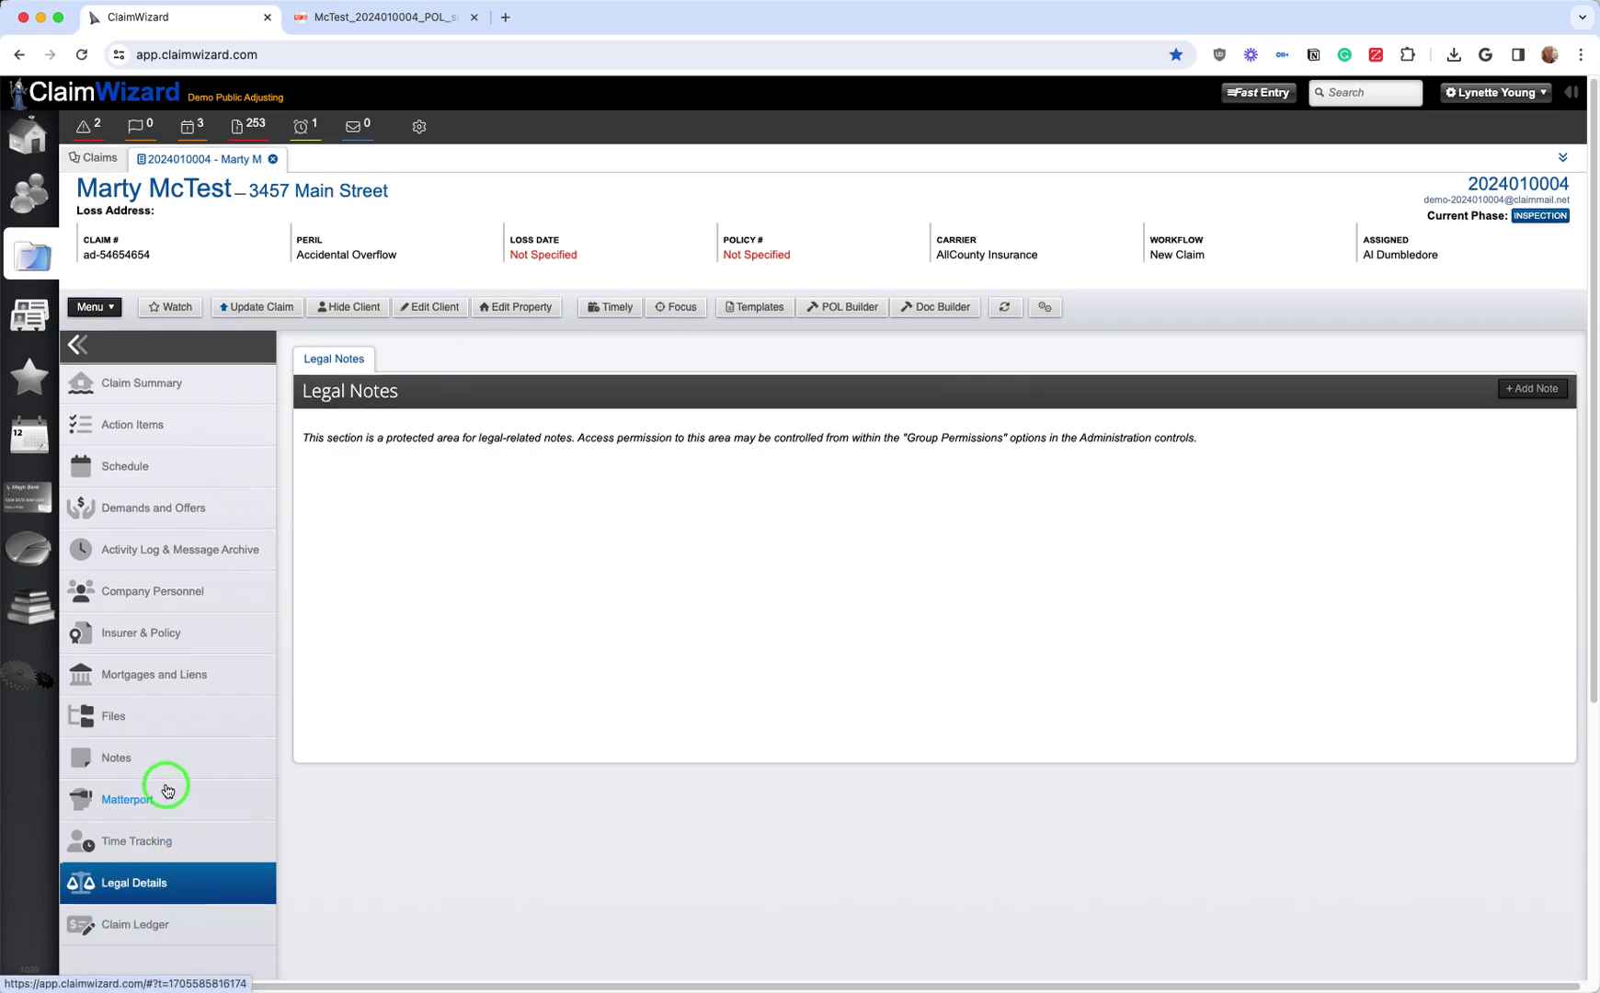
scroll(168, 791, down, 2)
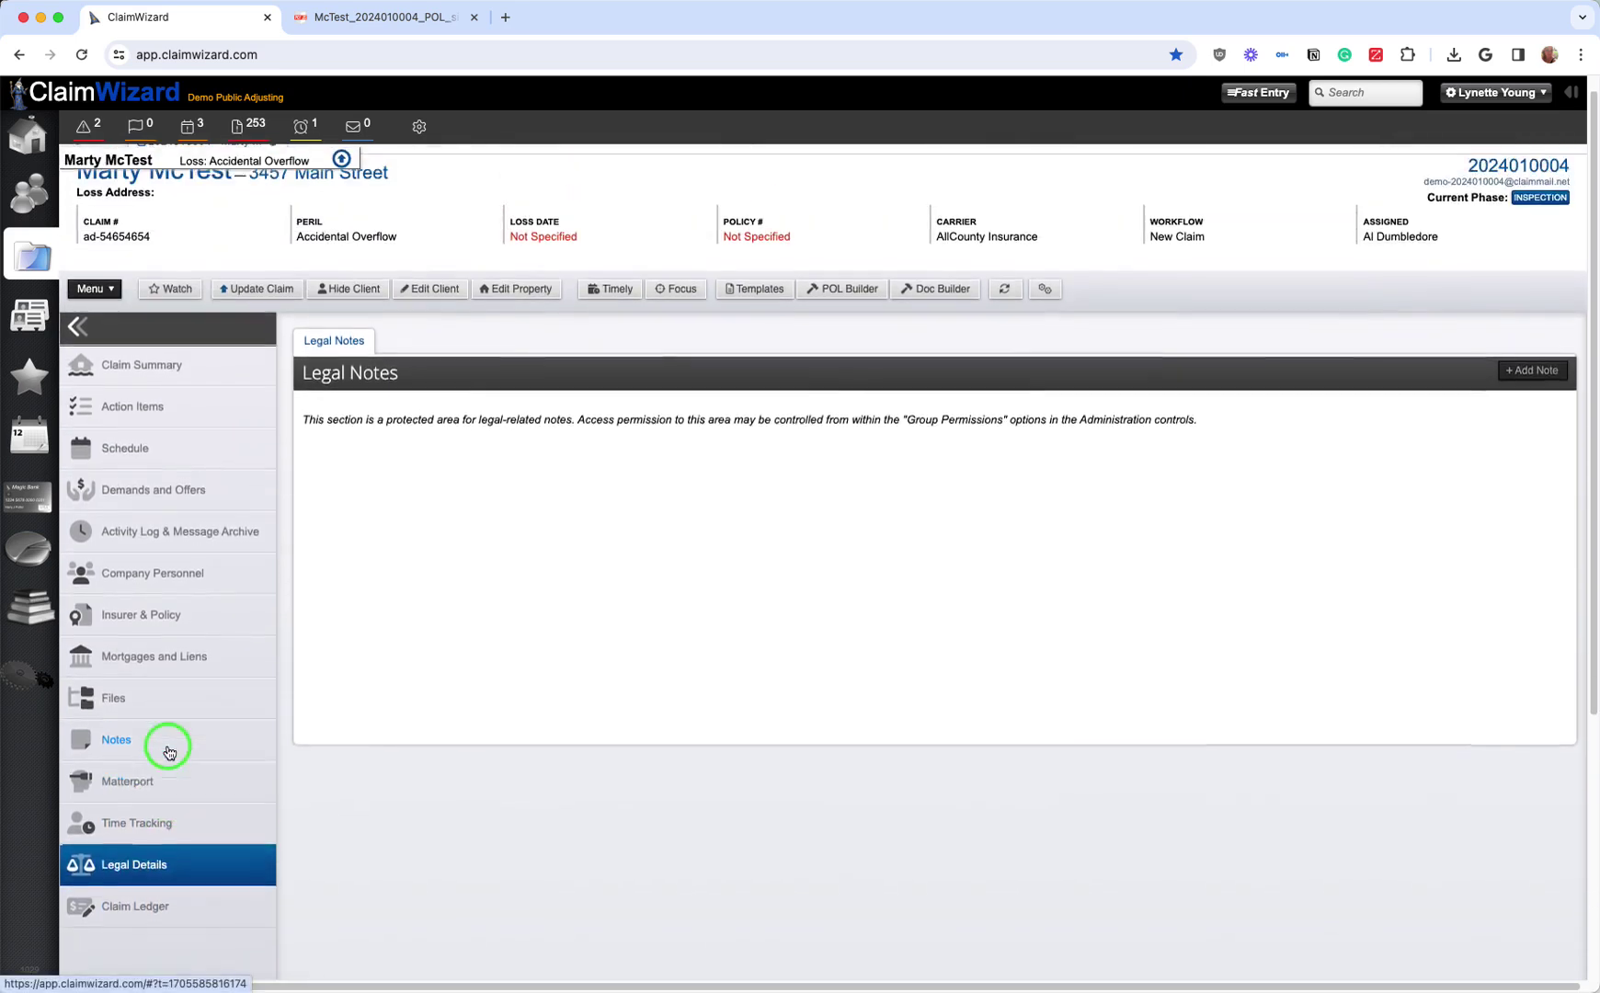
scroll(169, 752, up, 2)
Step: From the Claim Summary, begin closing the claim as Settled, then cancel to keep it open
click(143, 383)
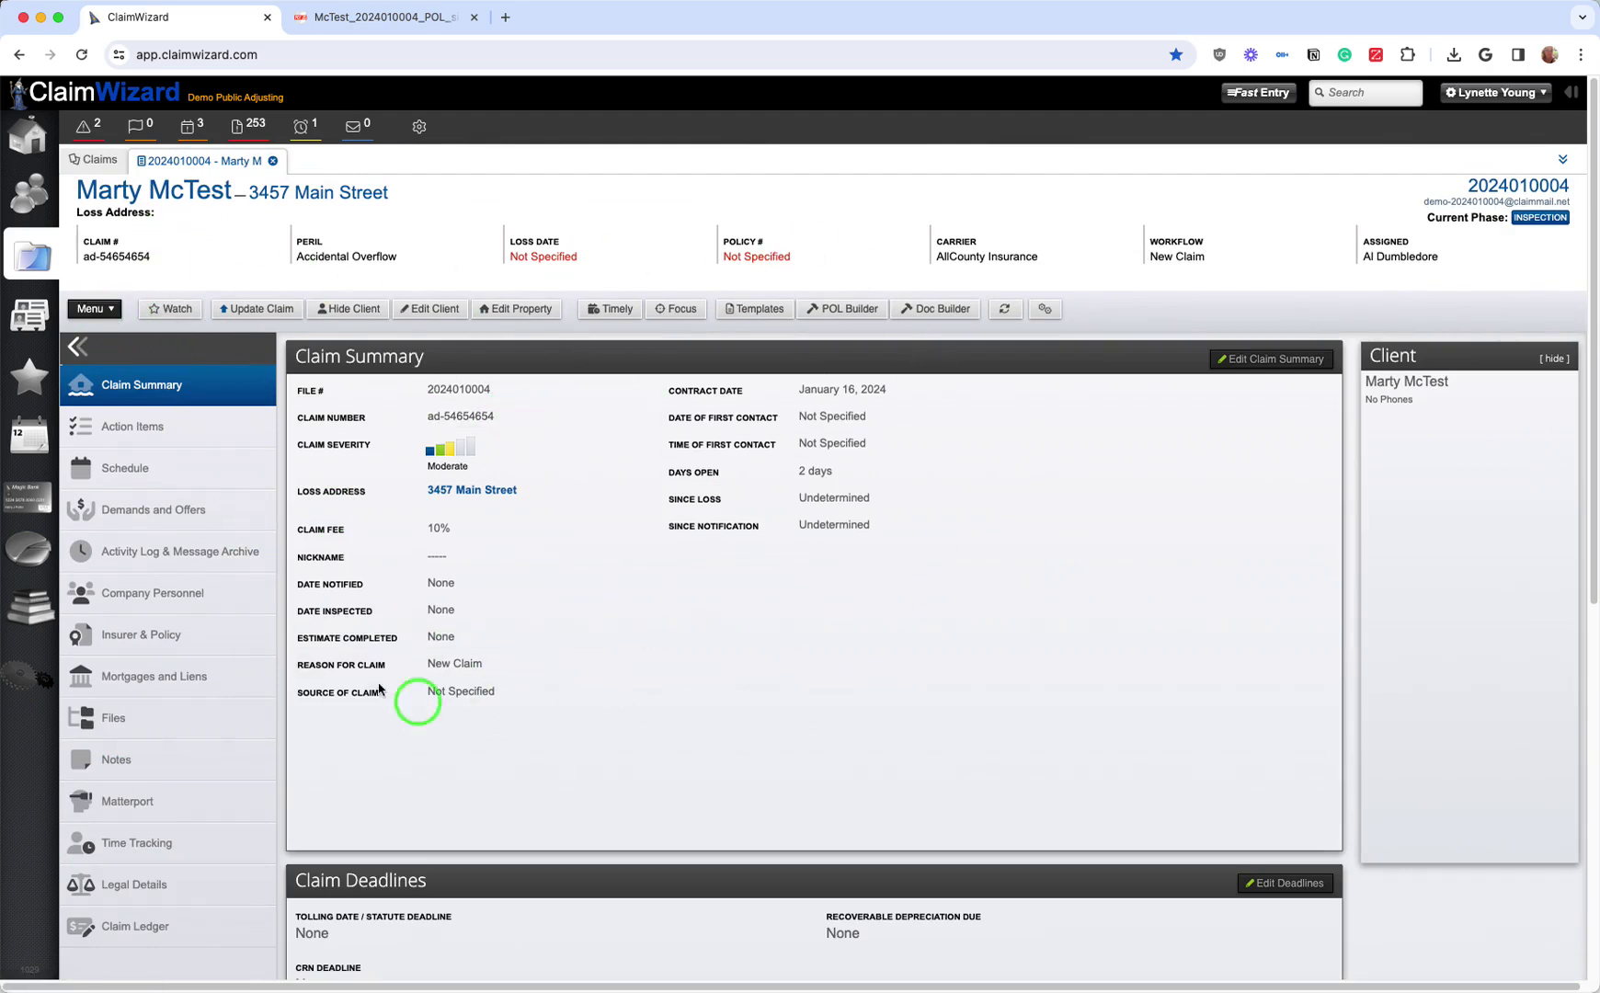
click(101, 309)
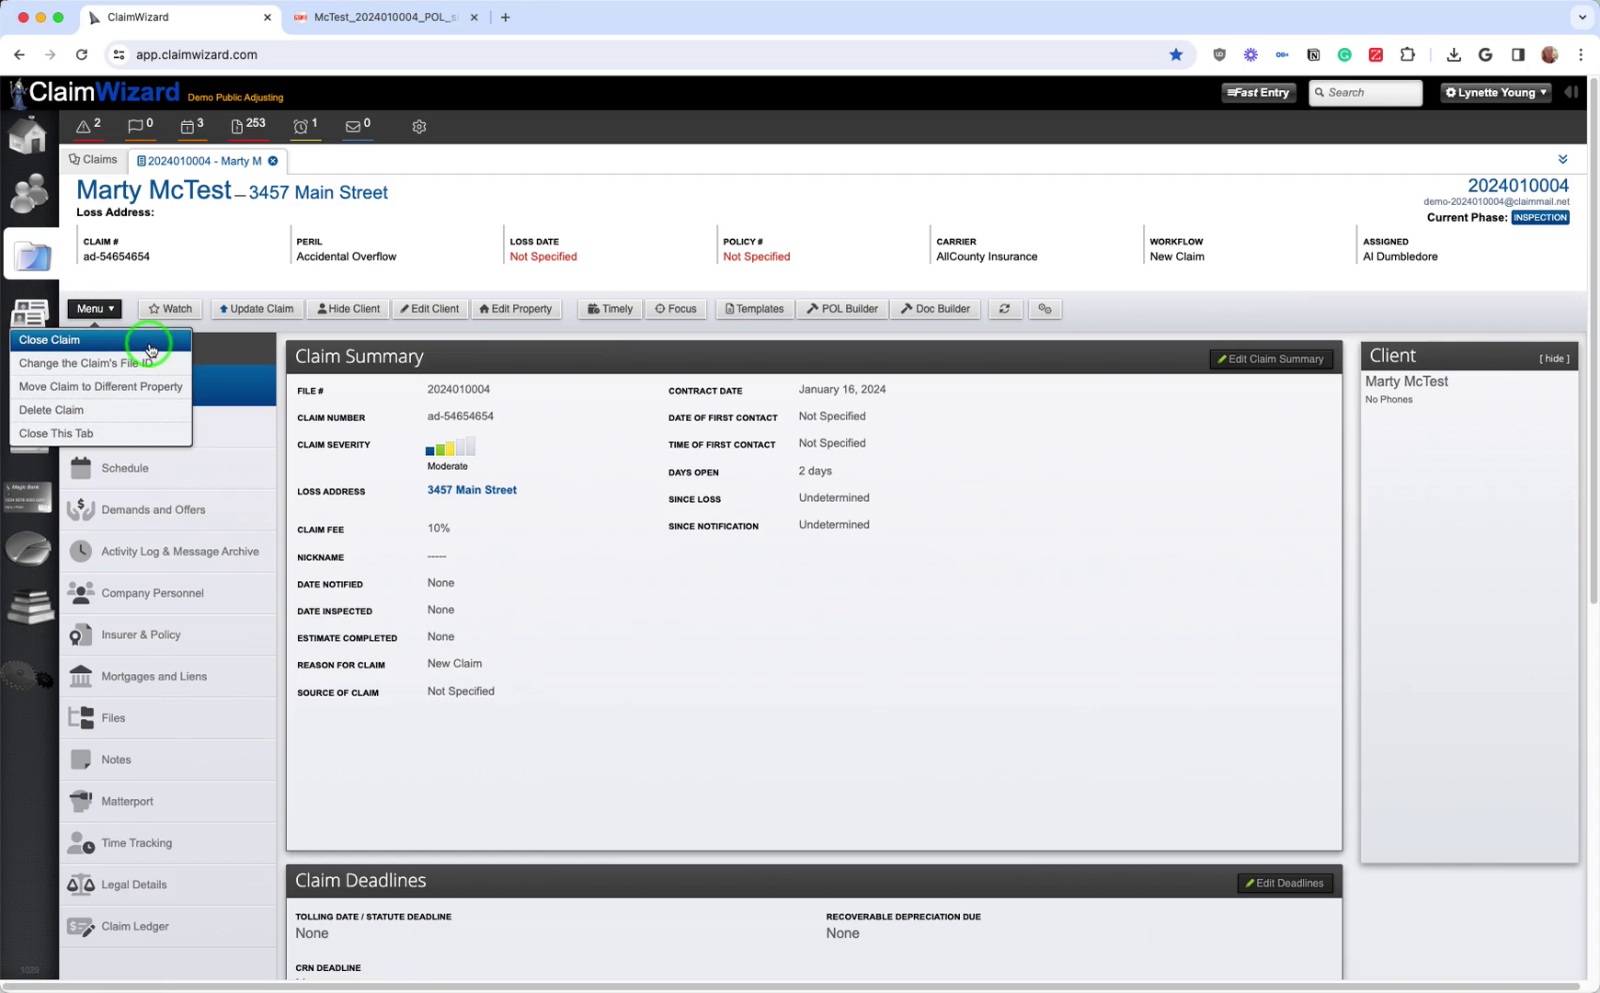
click(152, 349)
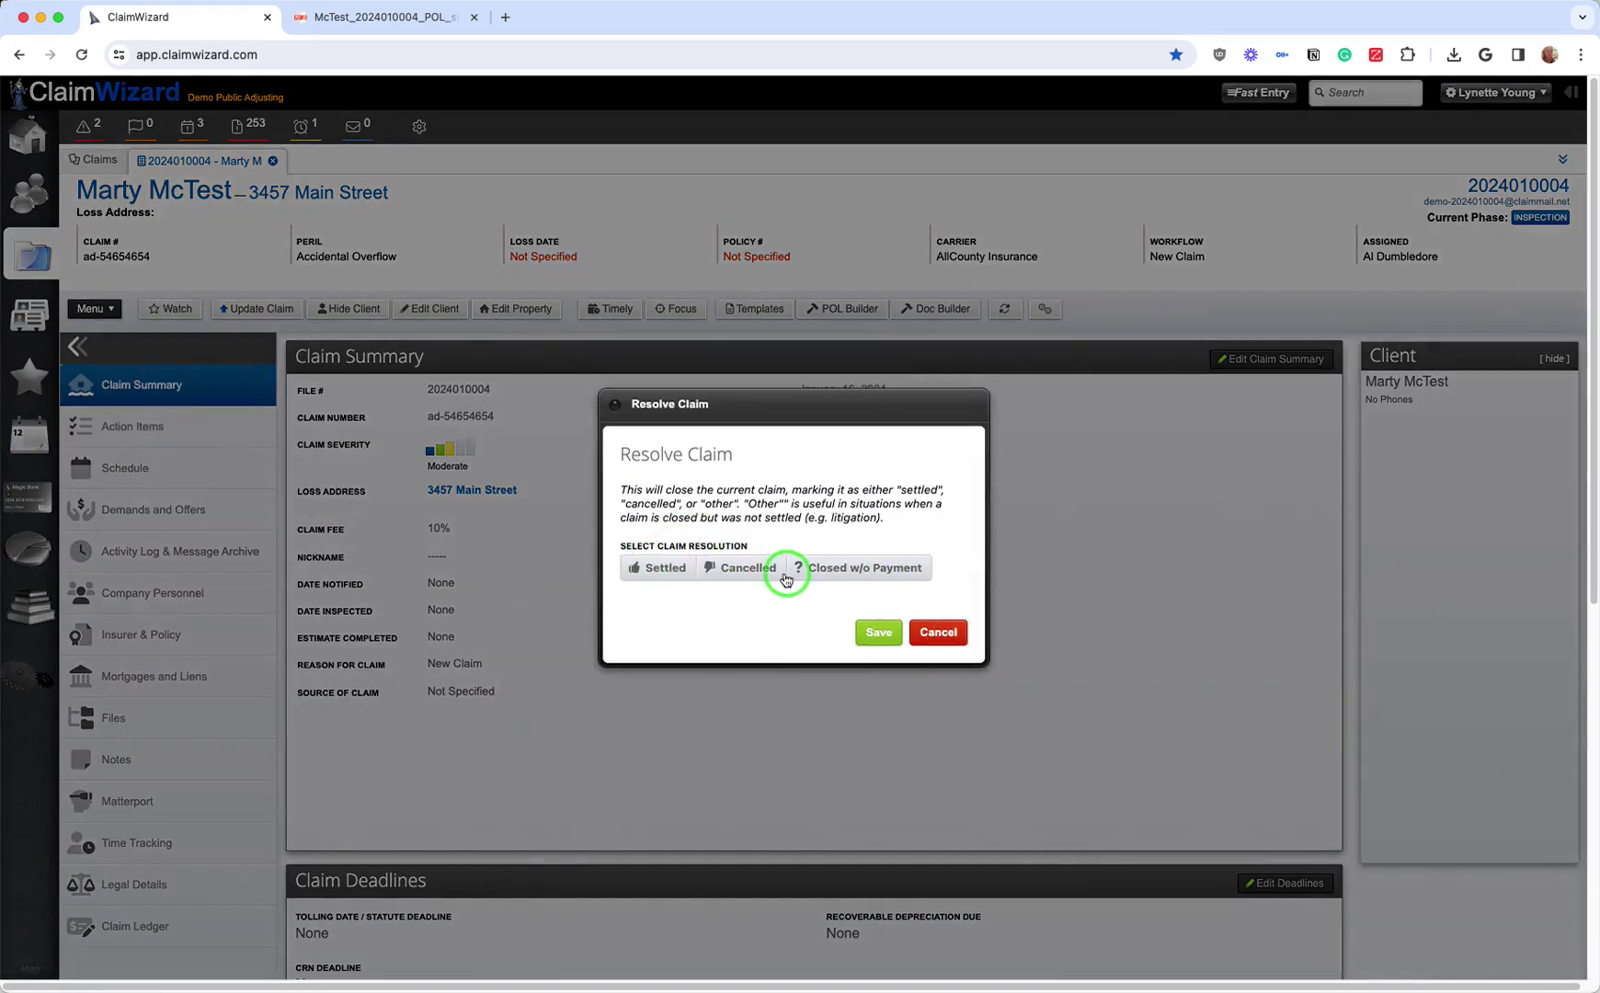
click(662, 567)
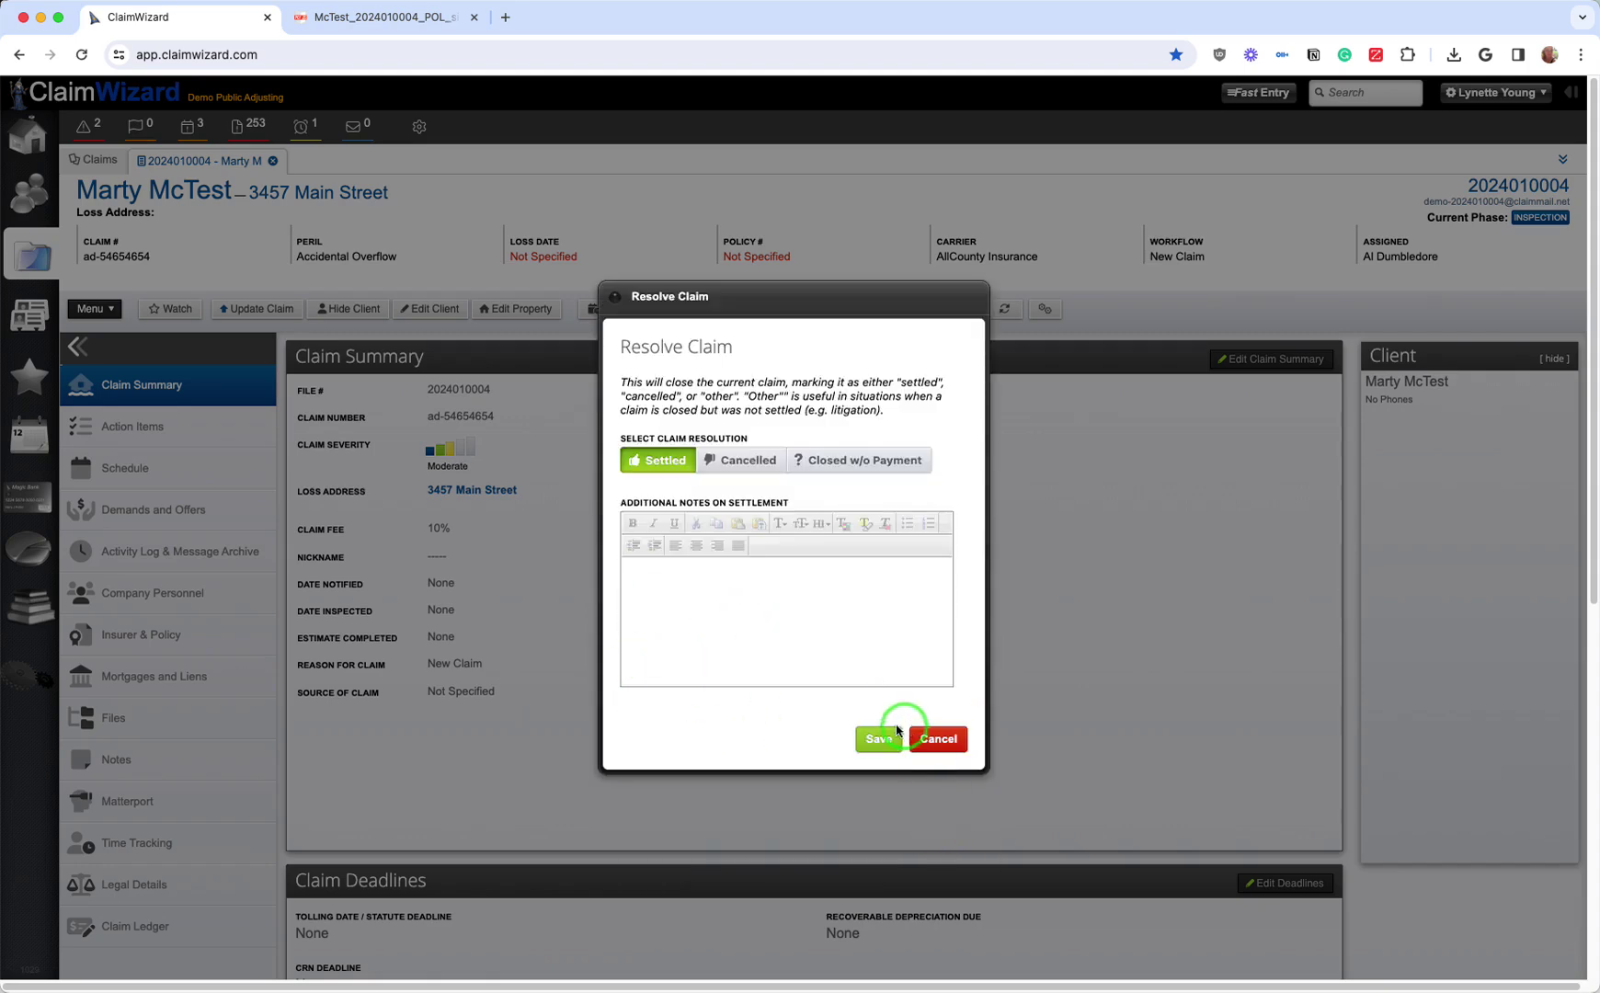
click(938, 739)
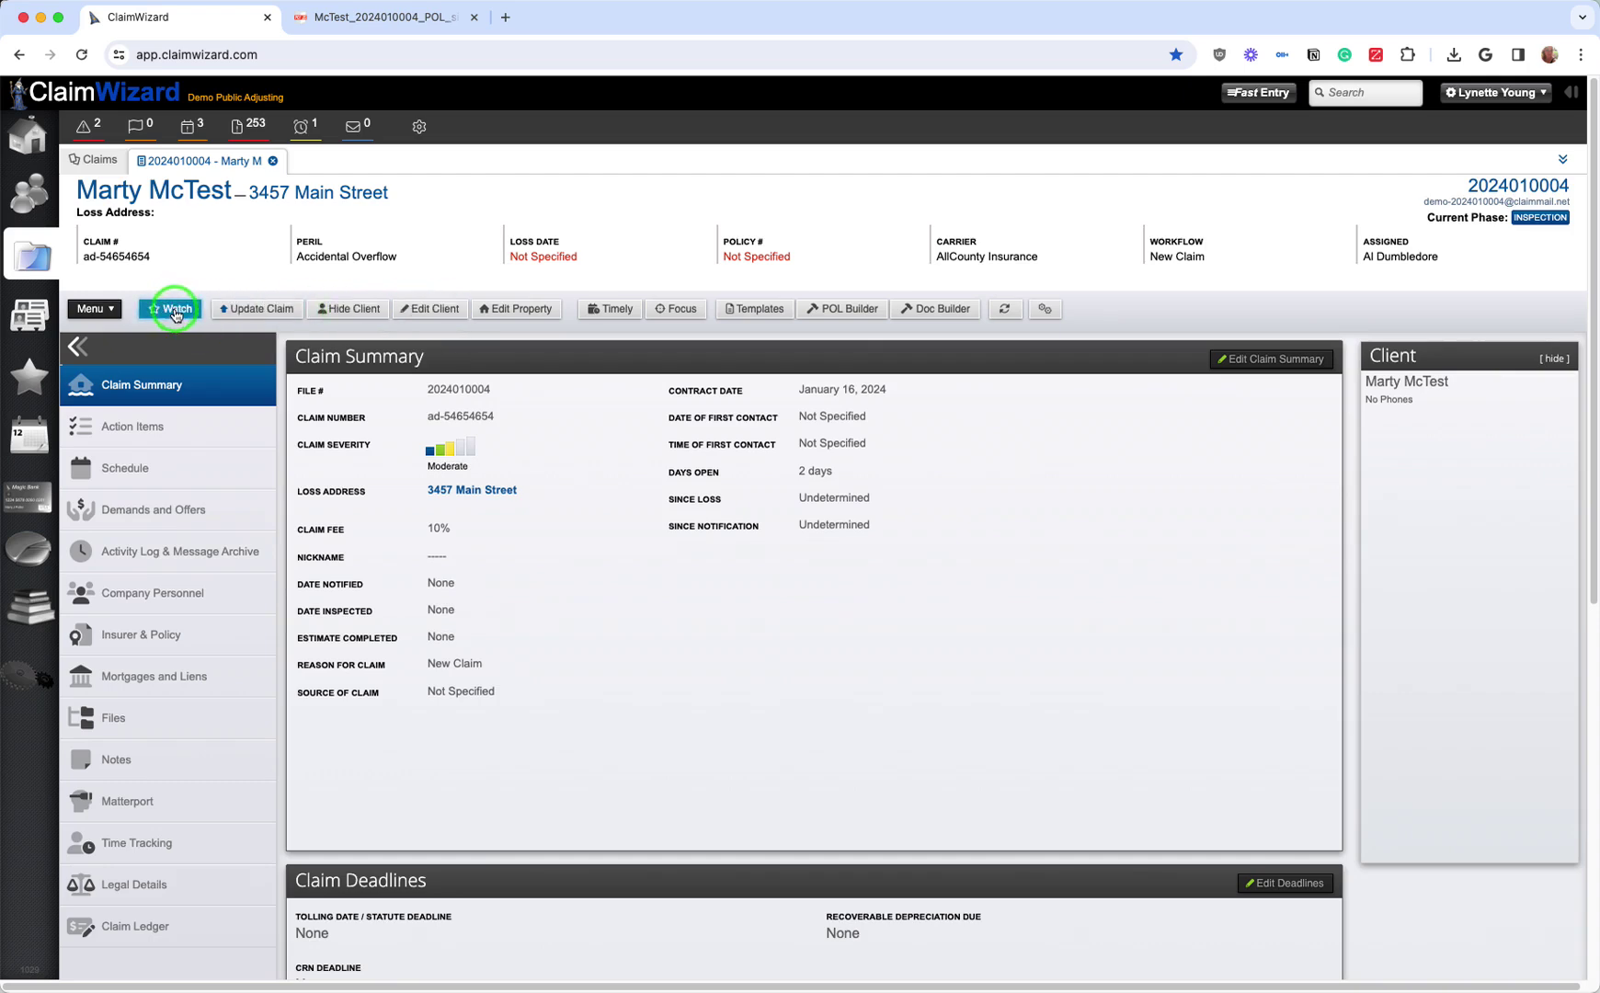
Step: Watch the claim, browse the home Dashboard, then return to the claim's Summary
click(175, 312)
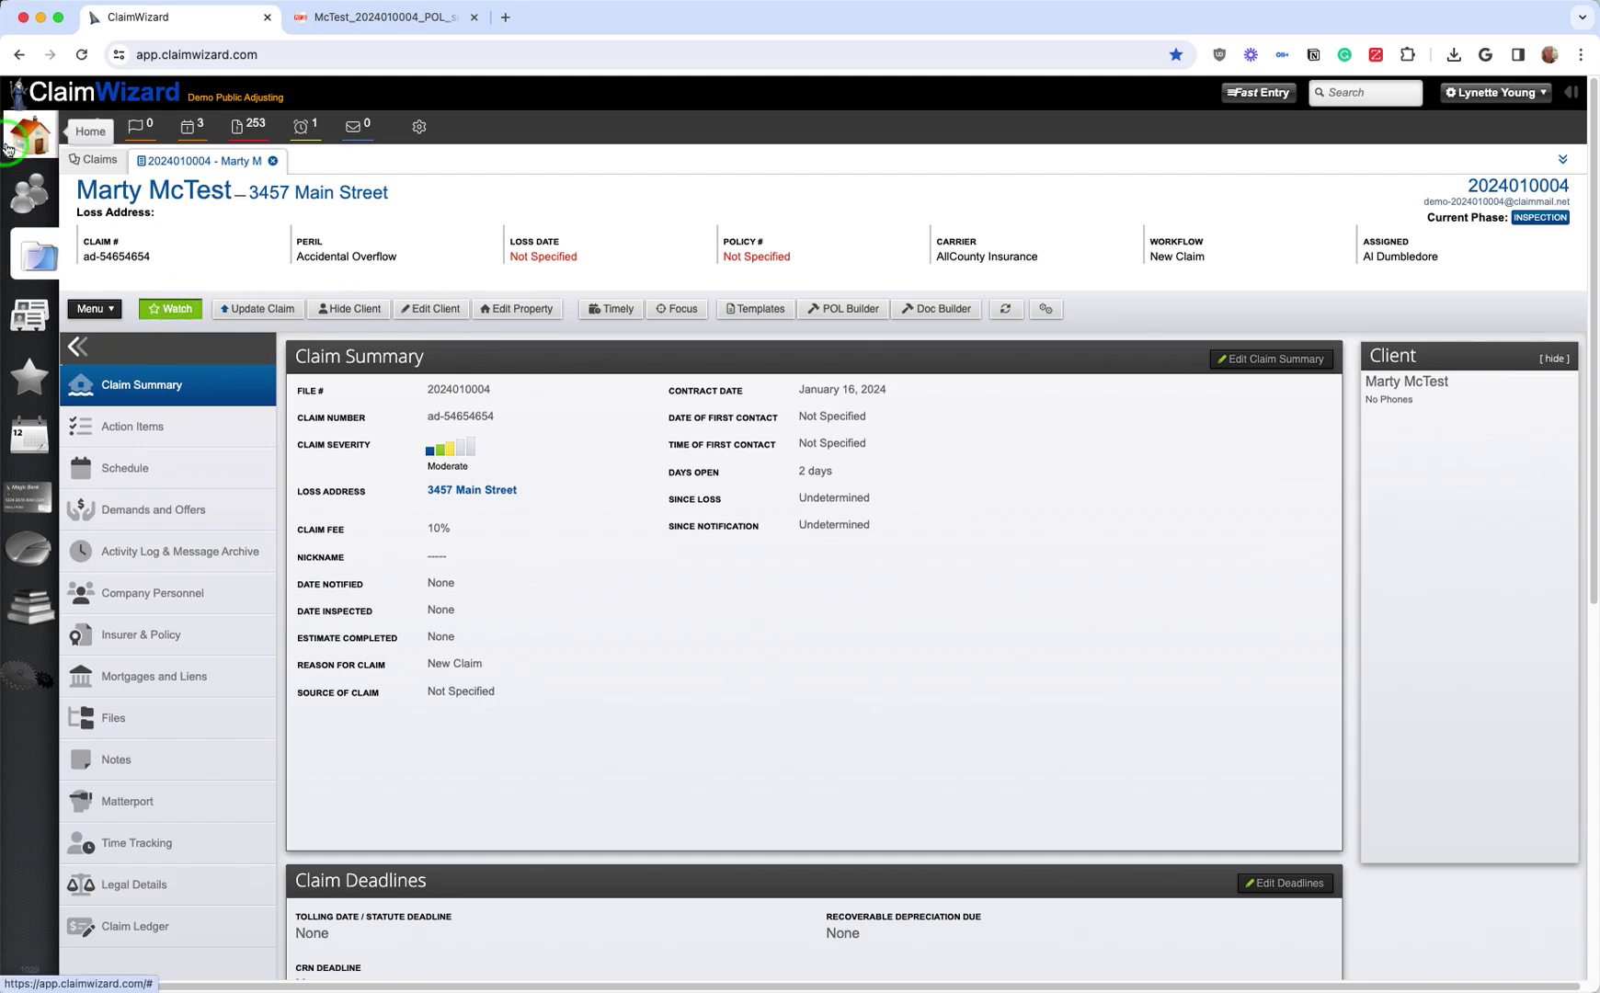
click(29, 135)
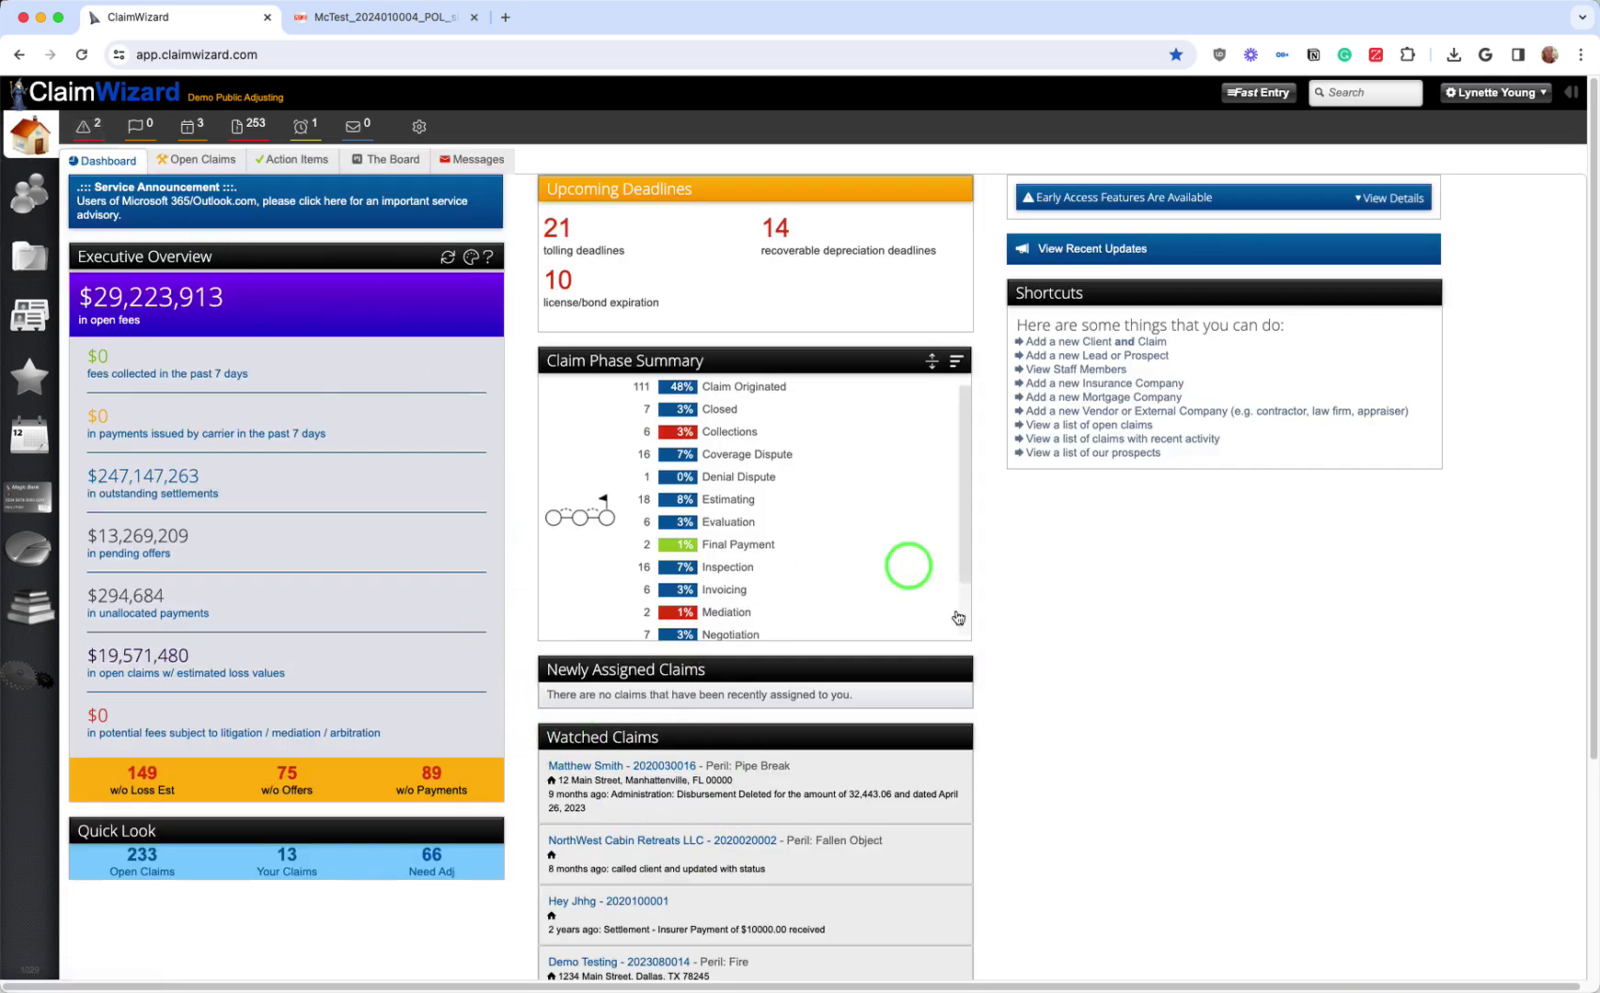
scroll(886, 724, down, 5)
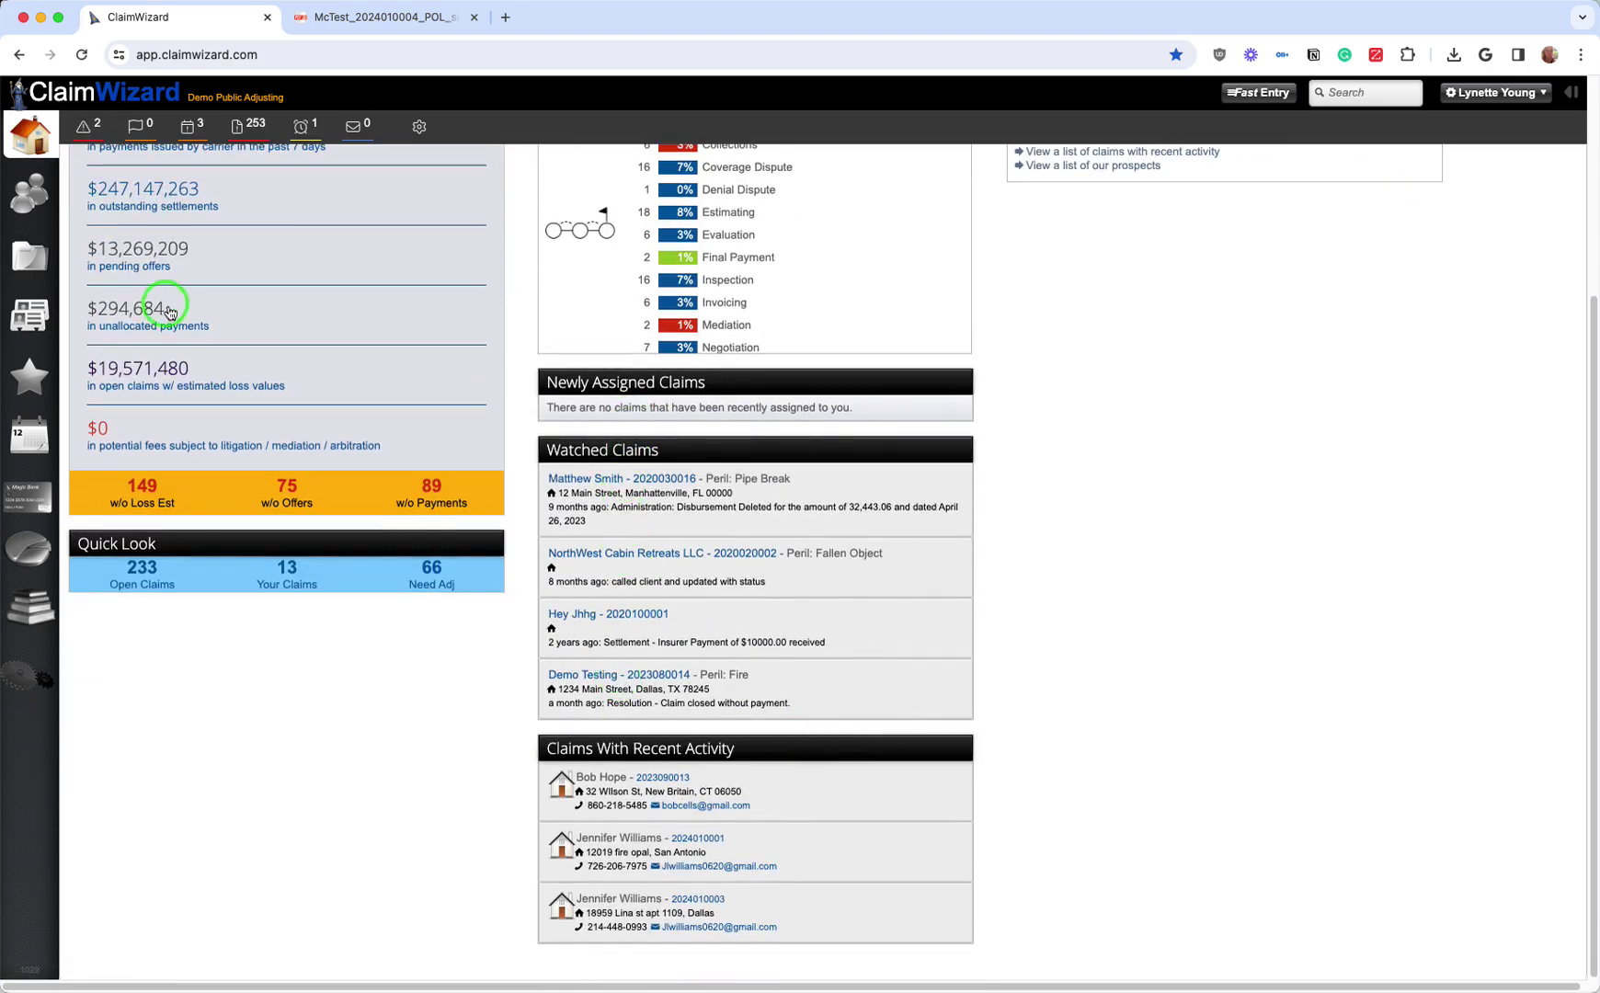
scroll(169, 312, up, 5)
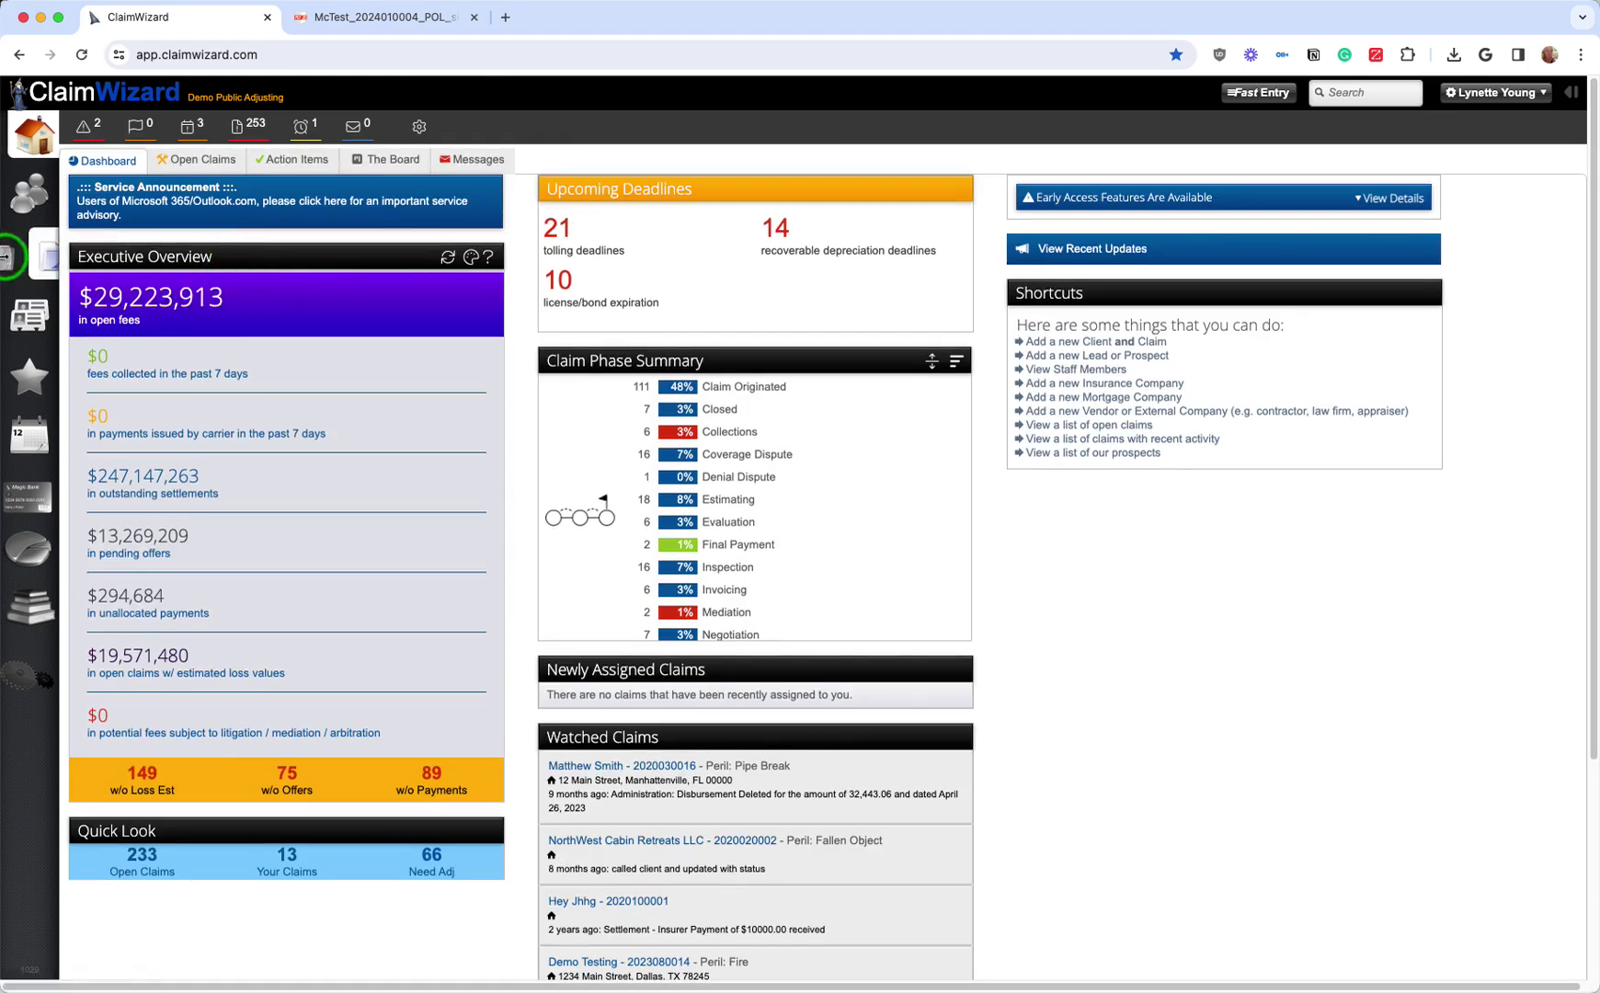
click(13, 255)
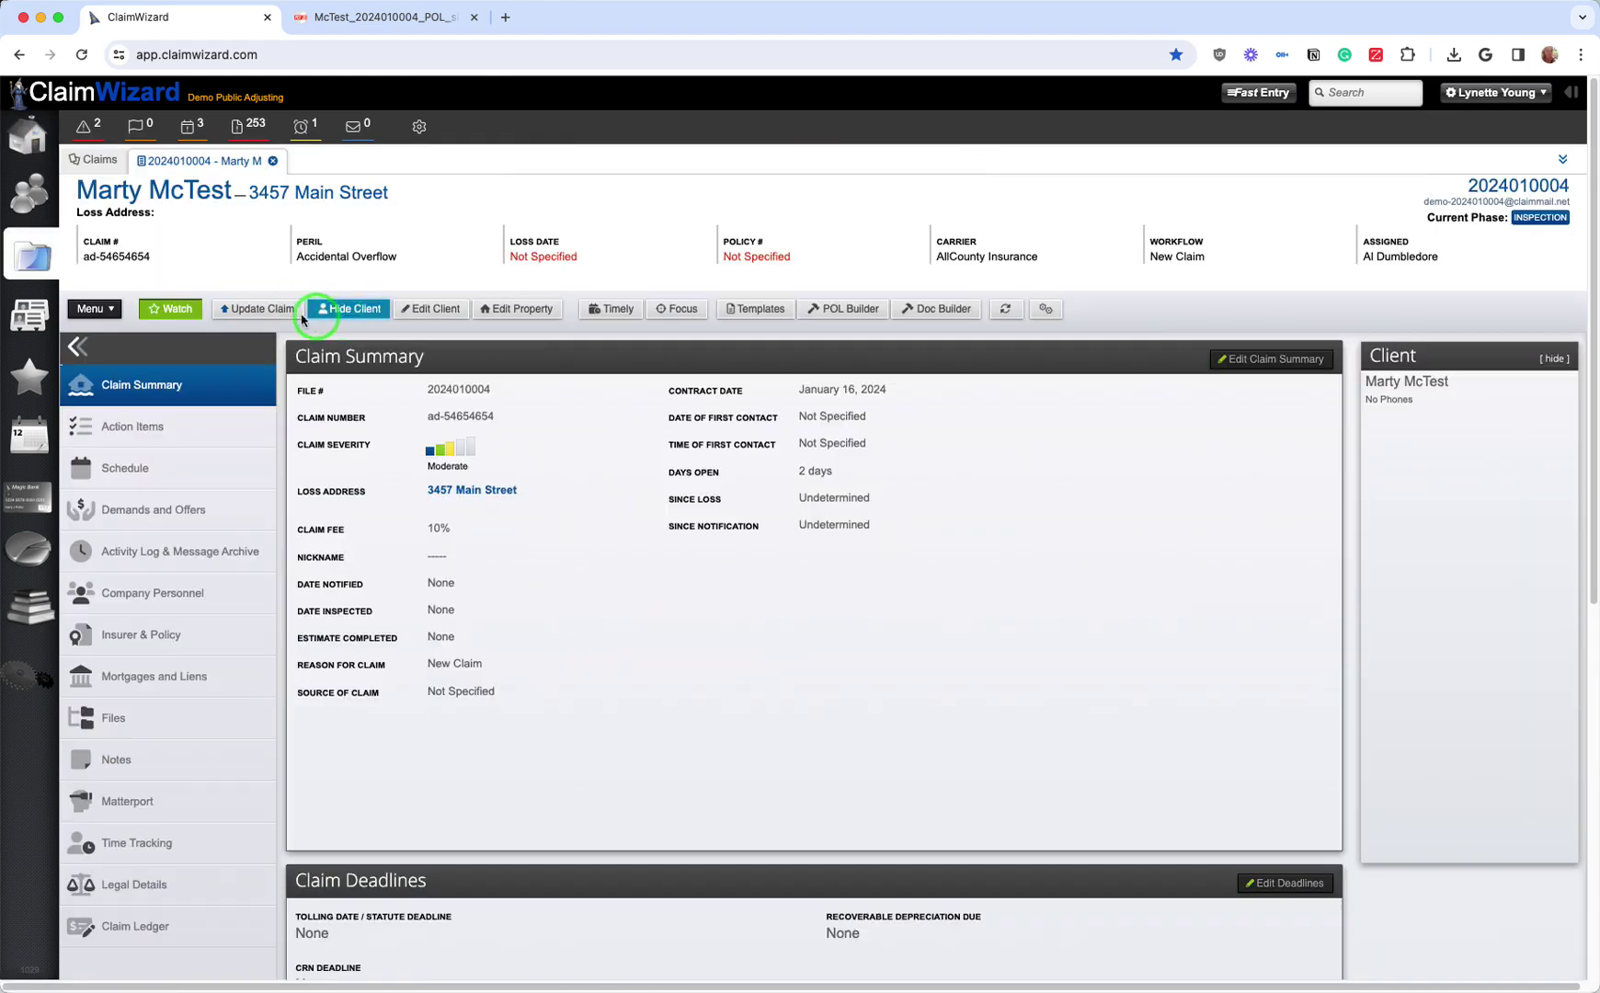
click(252, 310)
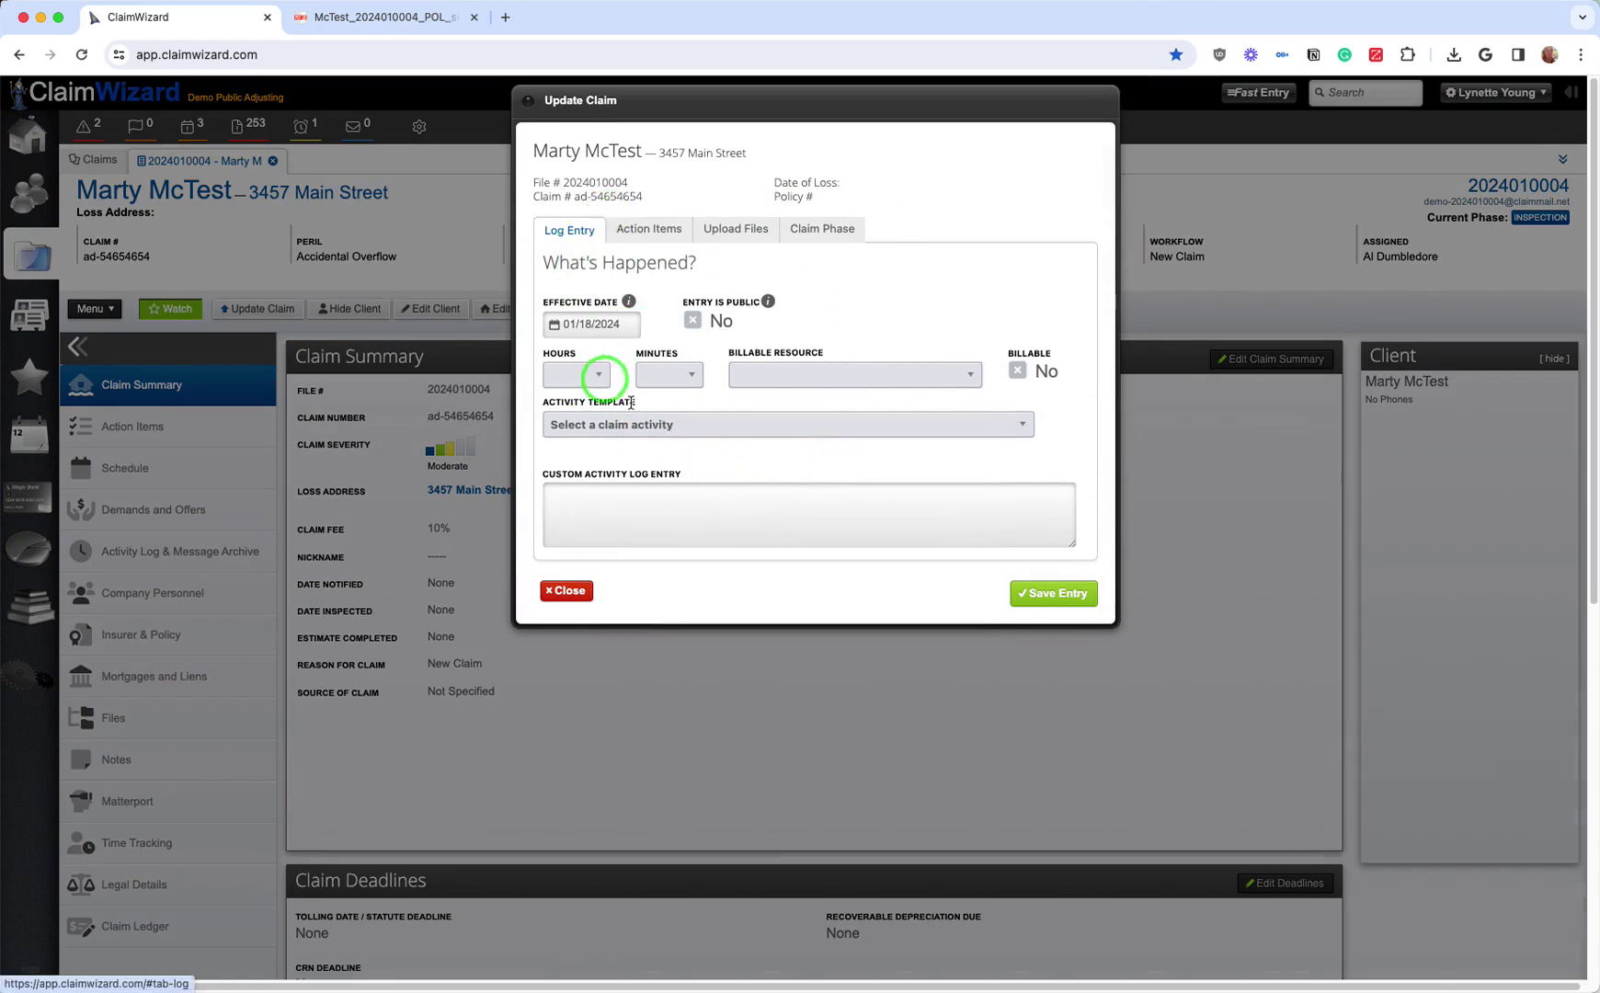
click(657, 231)
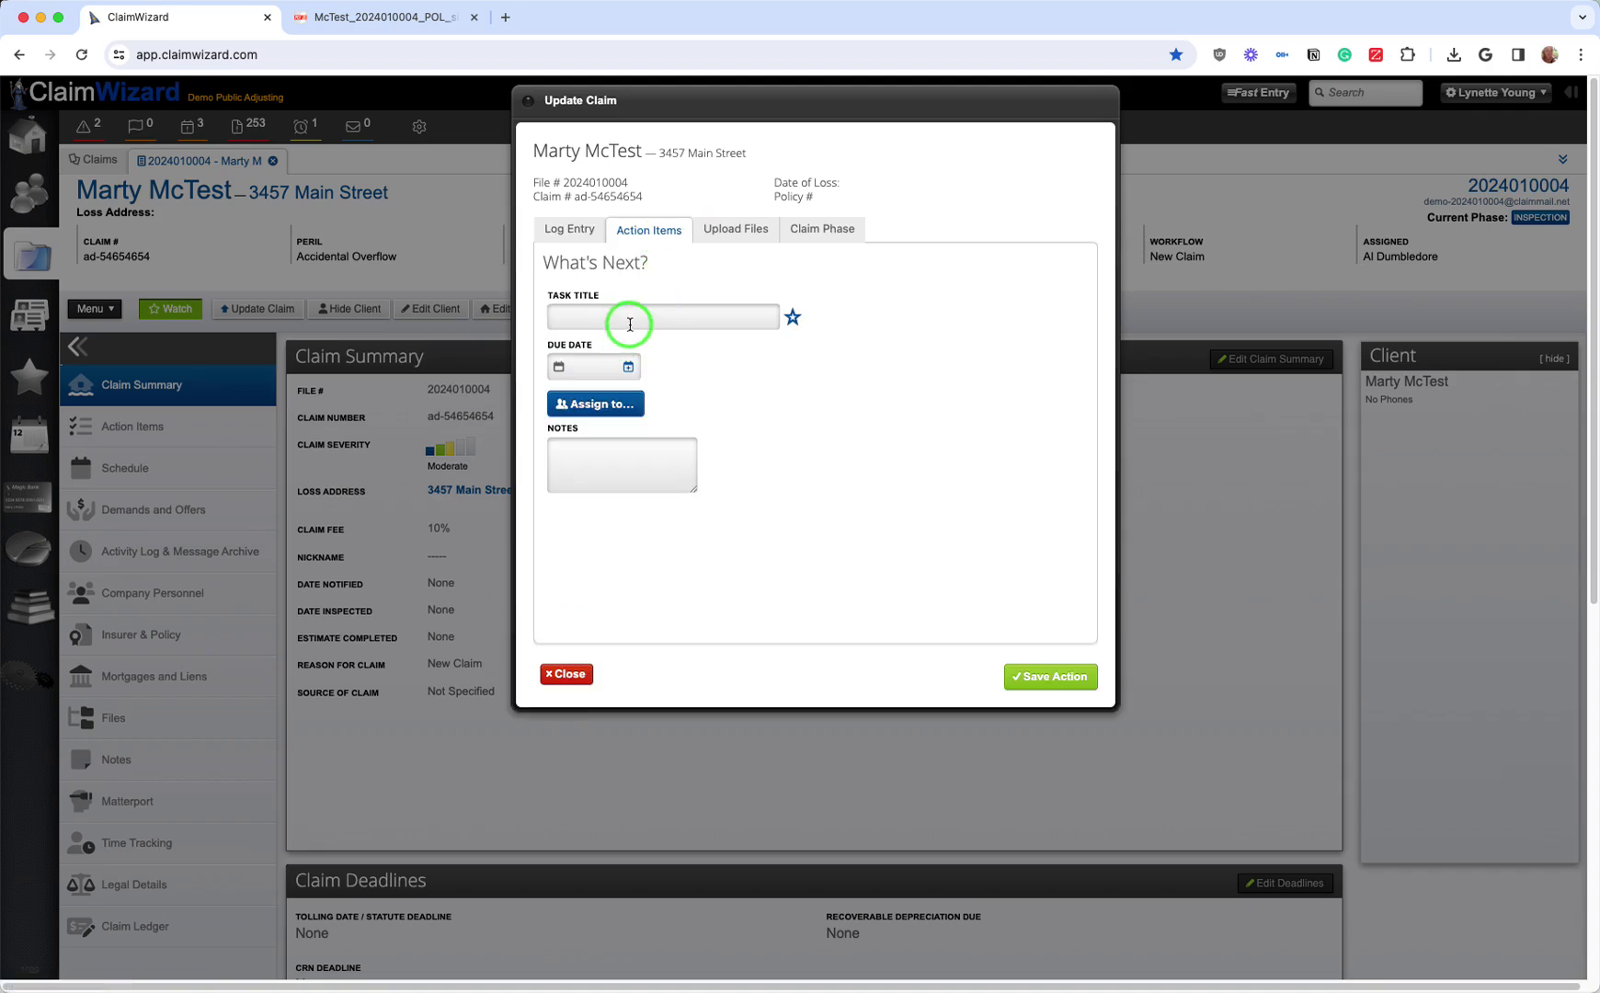
click(754, 230)
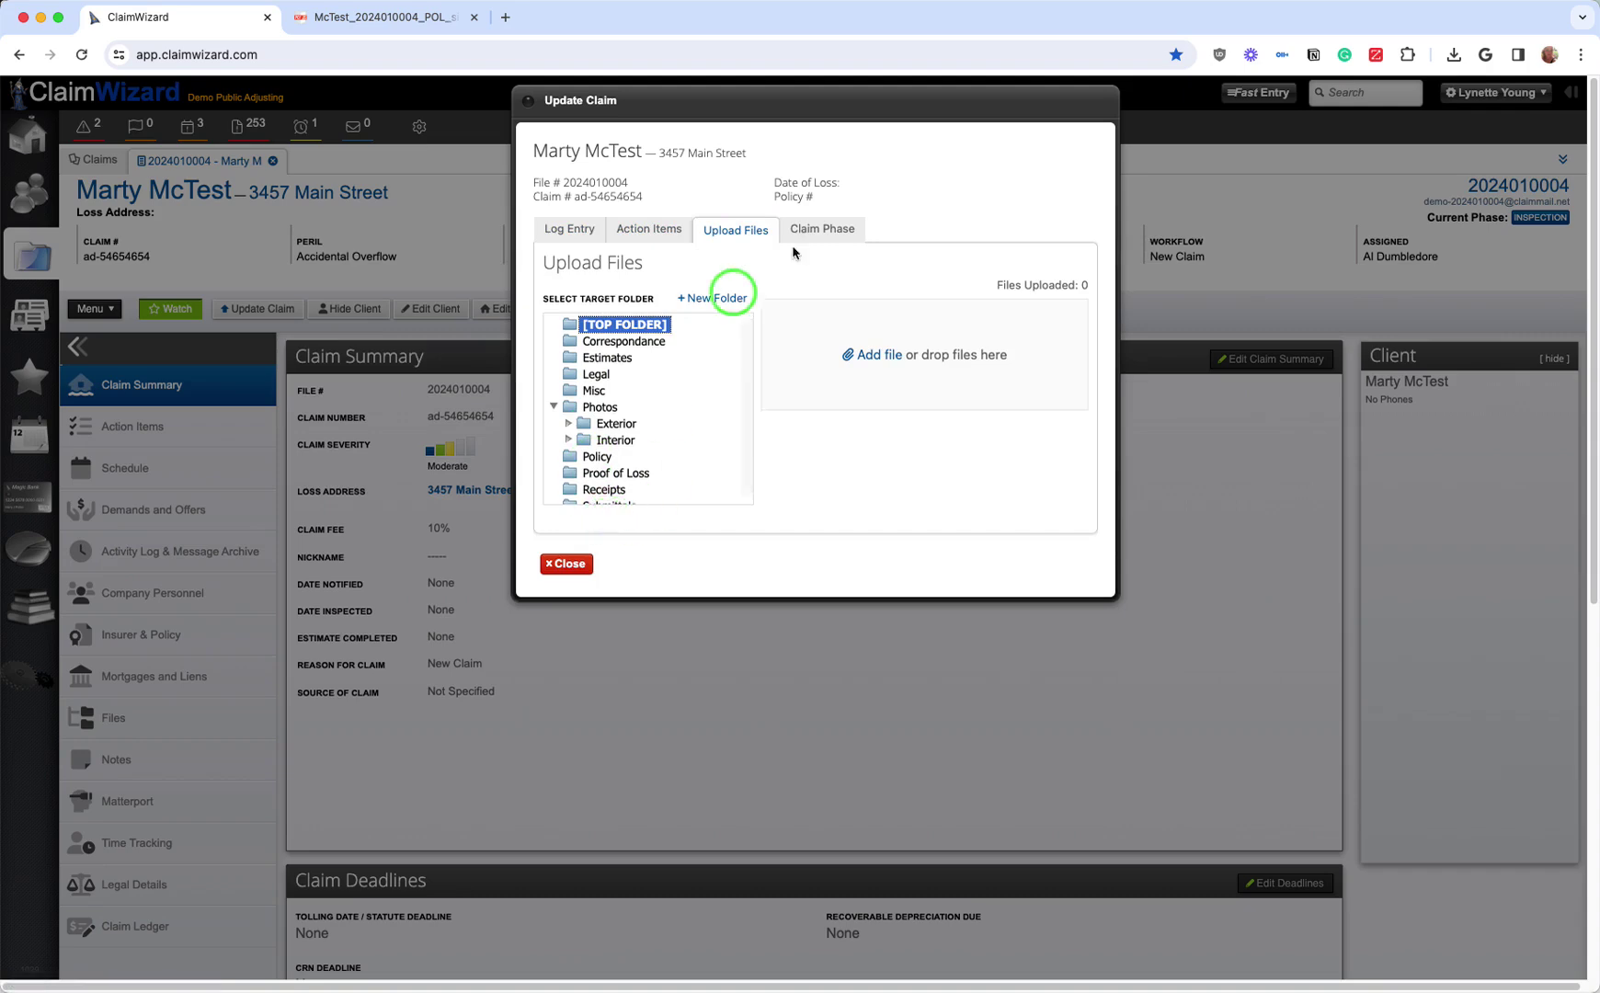
click(821, 240)
click(768, 304)
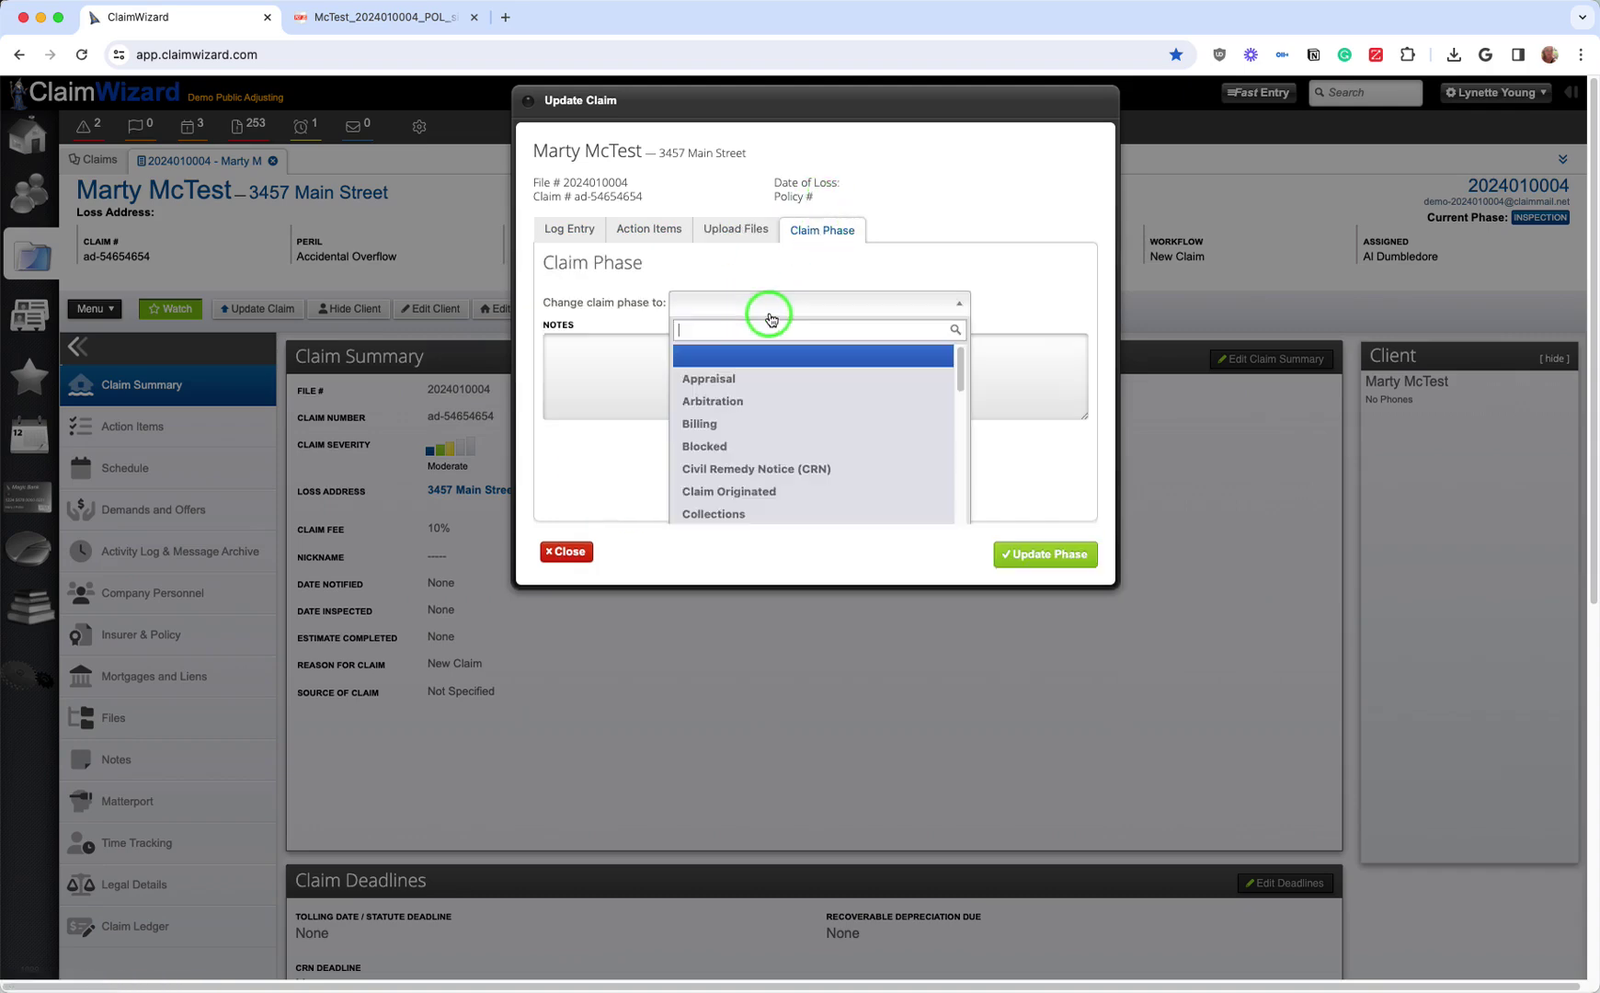
scroll(754, 460, down, 1)
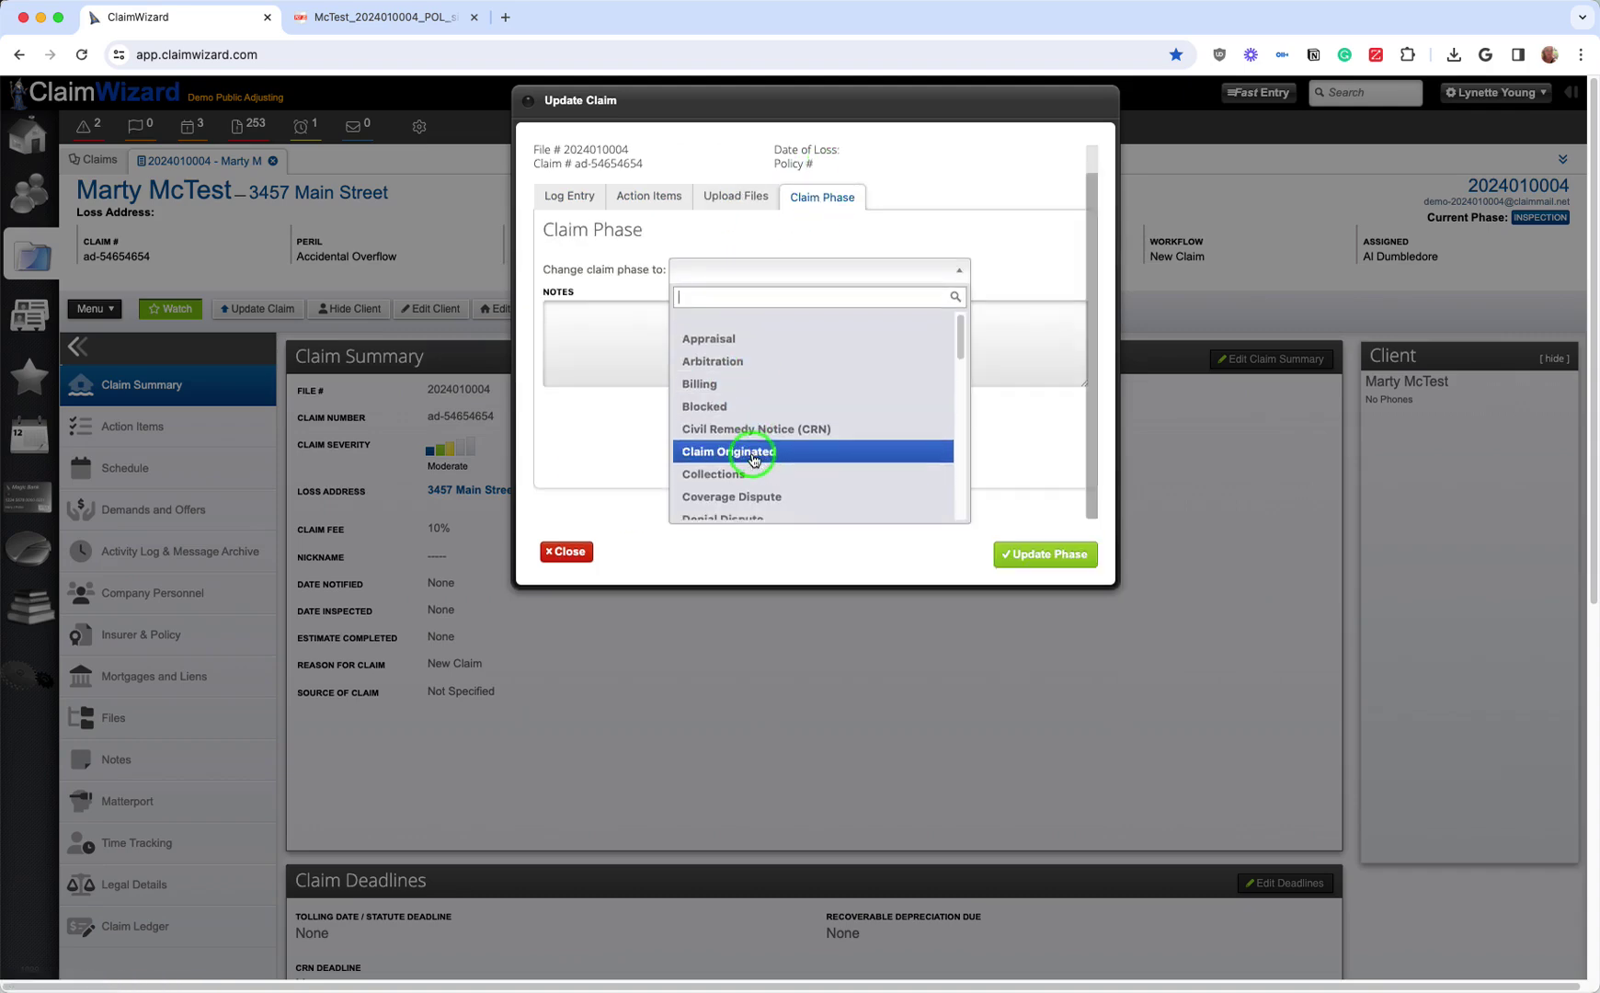
scroll(757, 457, up, 1)
click(1066, 469)
click(570, 552)
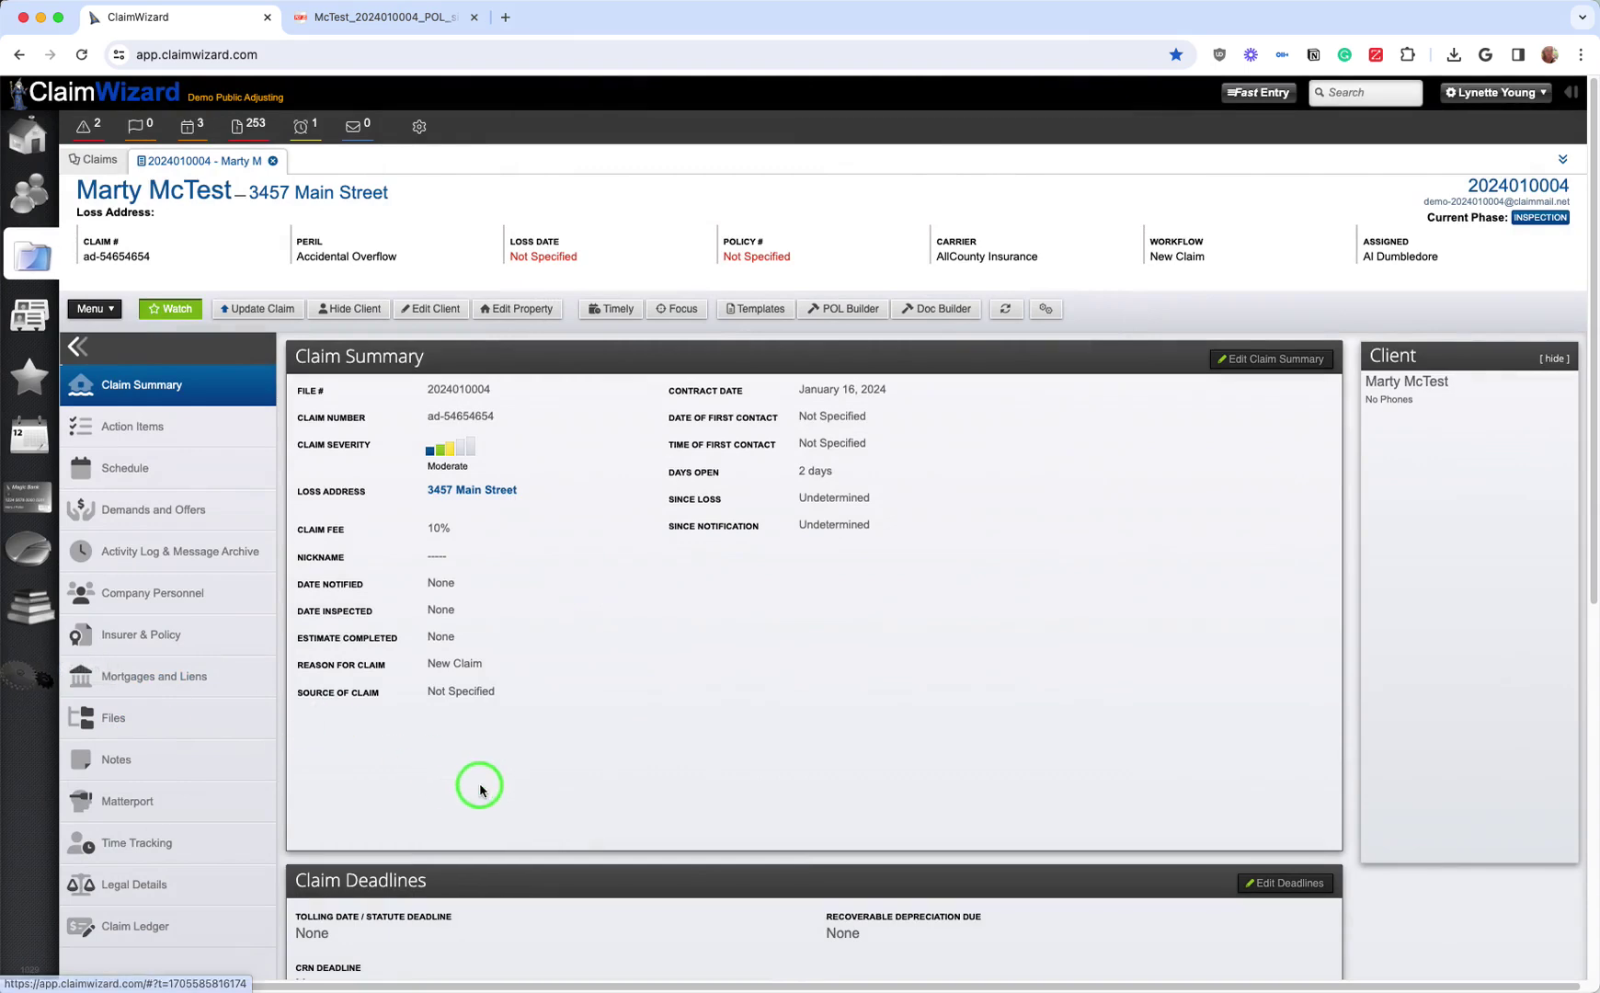
Step: Open the client record from the claim, view its Client Summary, then Properties & Claims
click(525, 312)
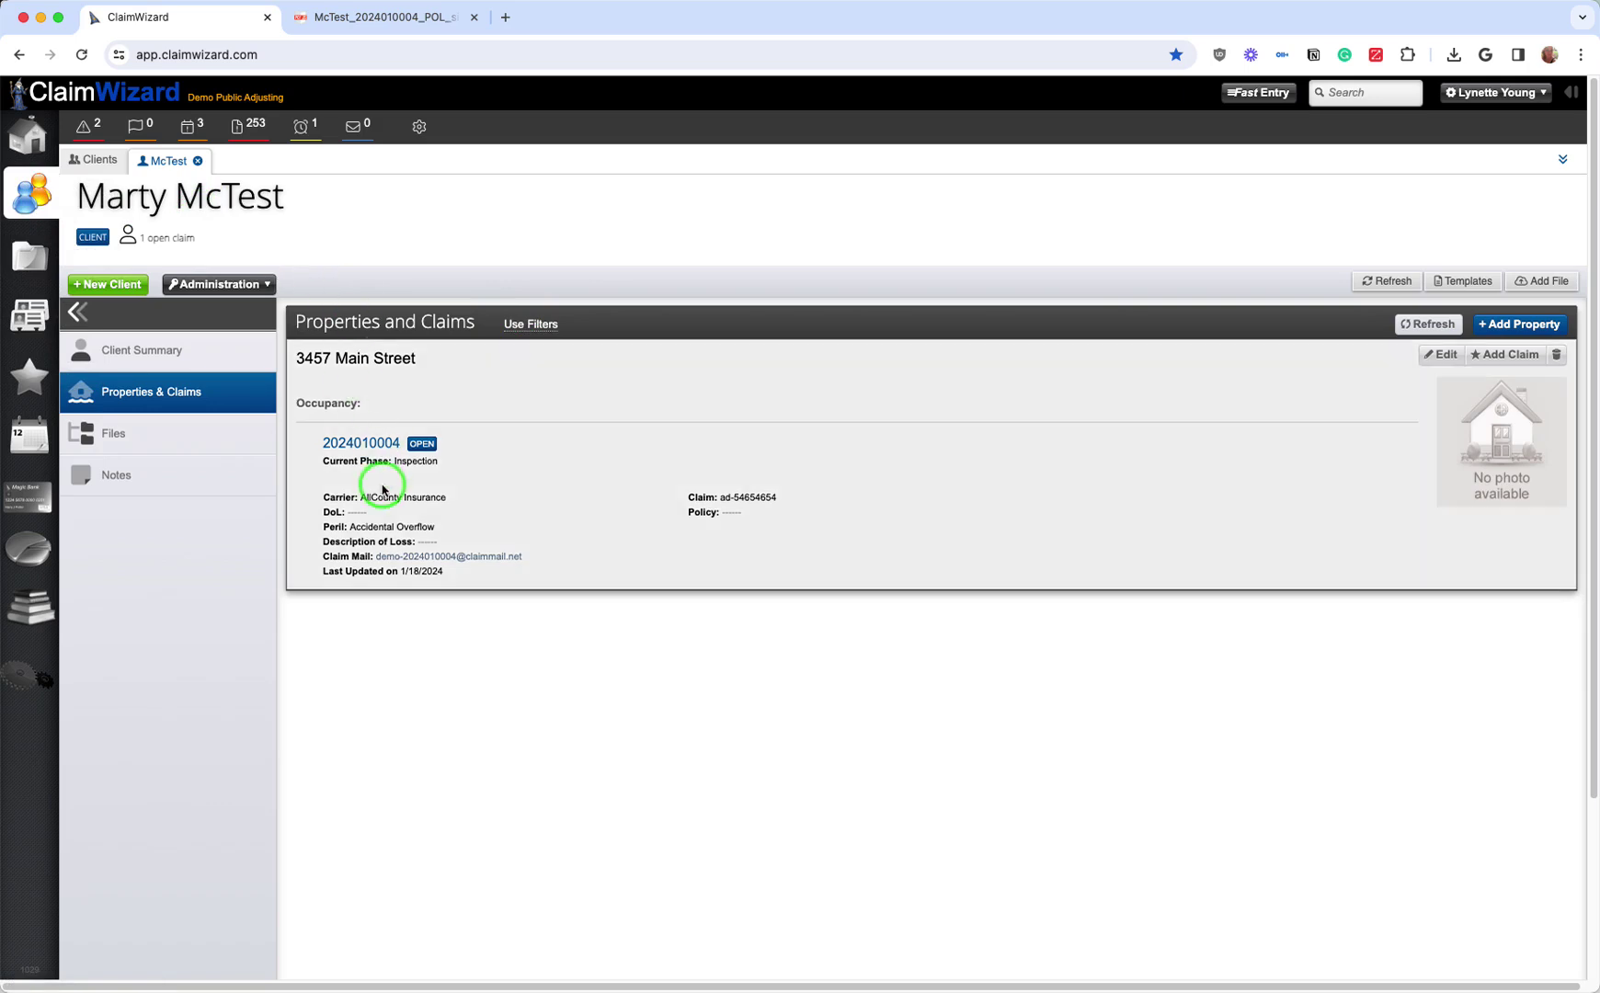
click(128, 358)
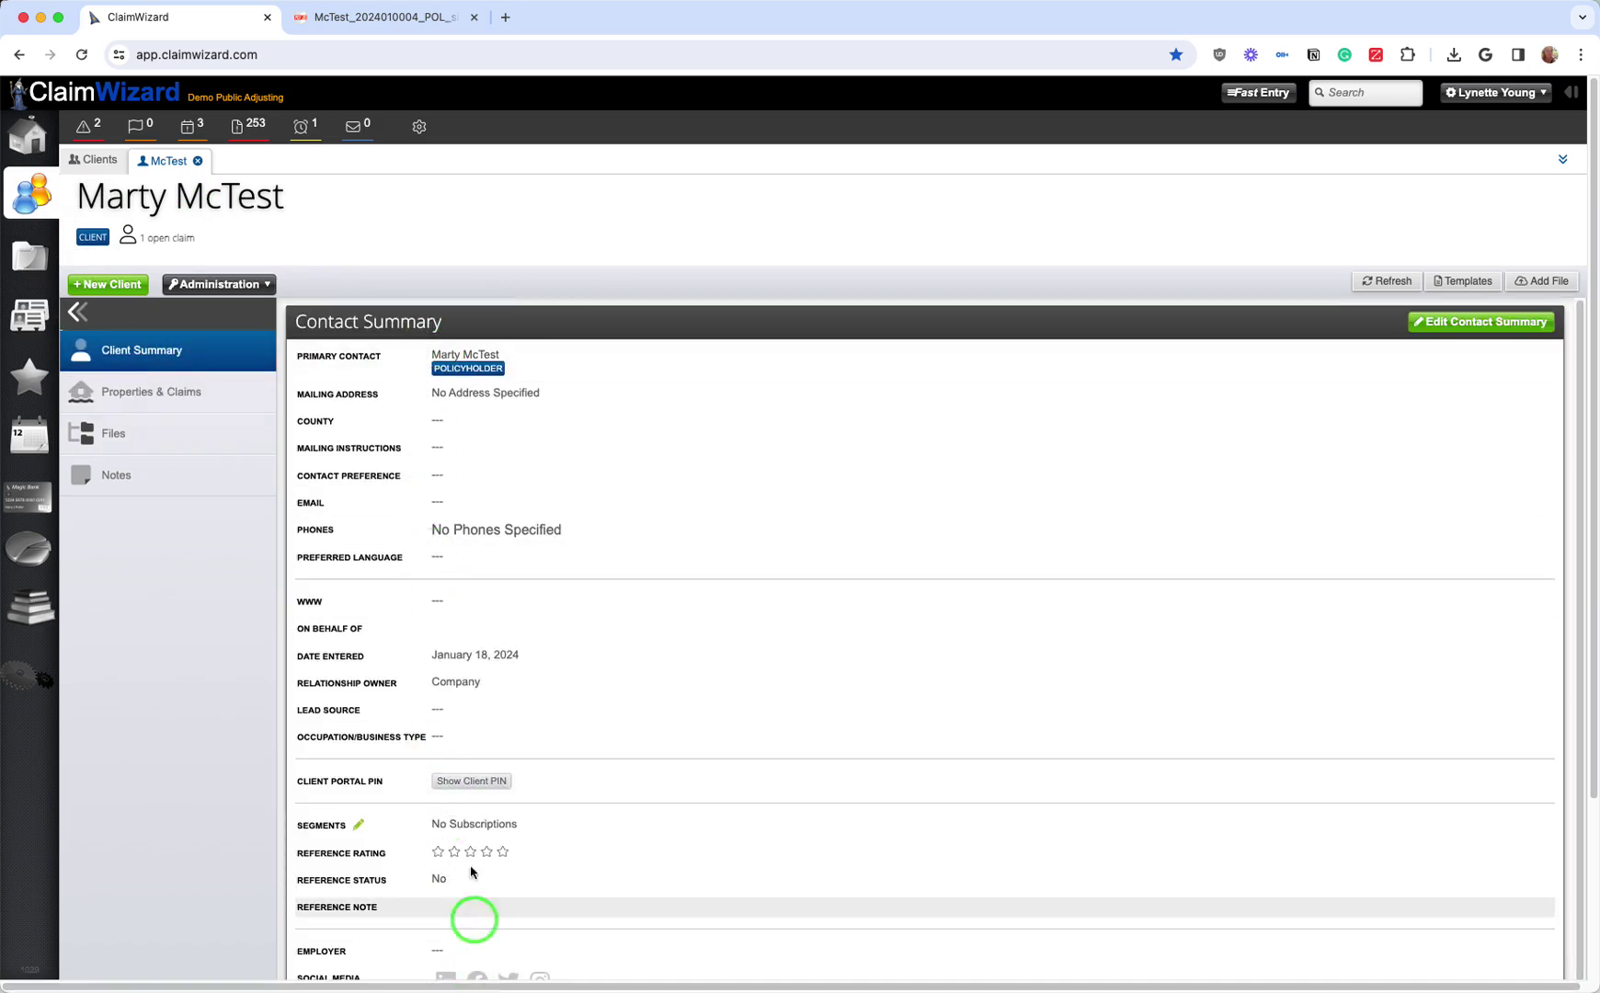
click(158, 404)
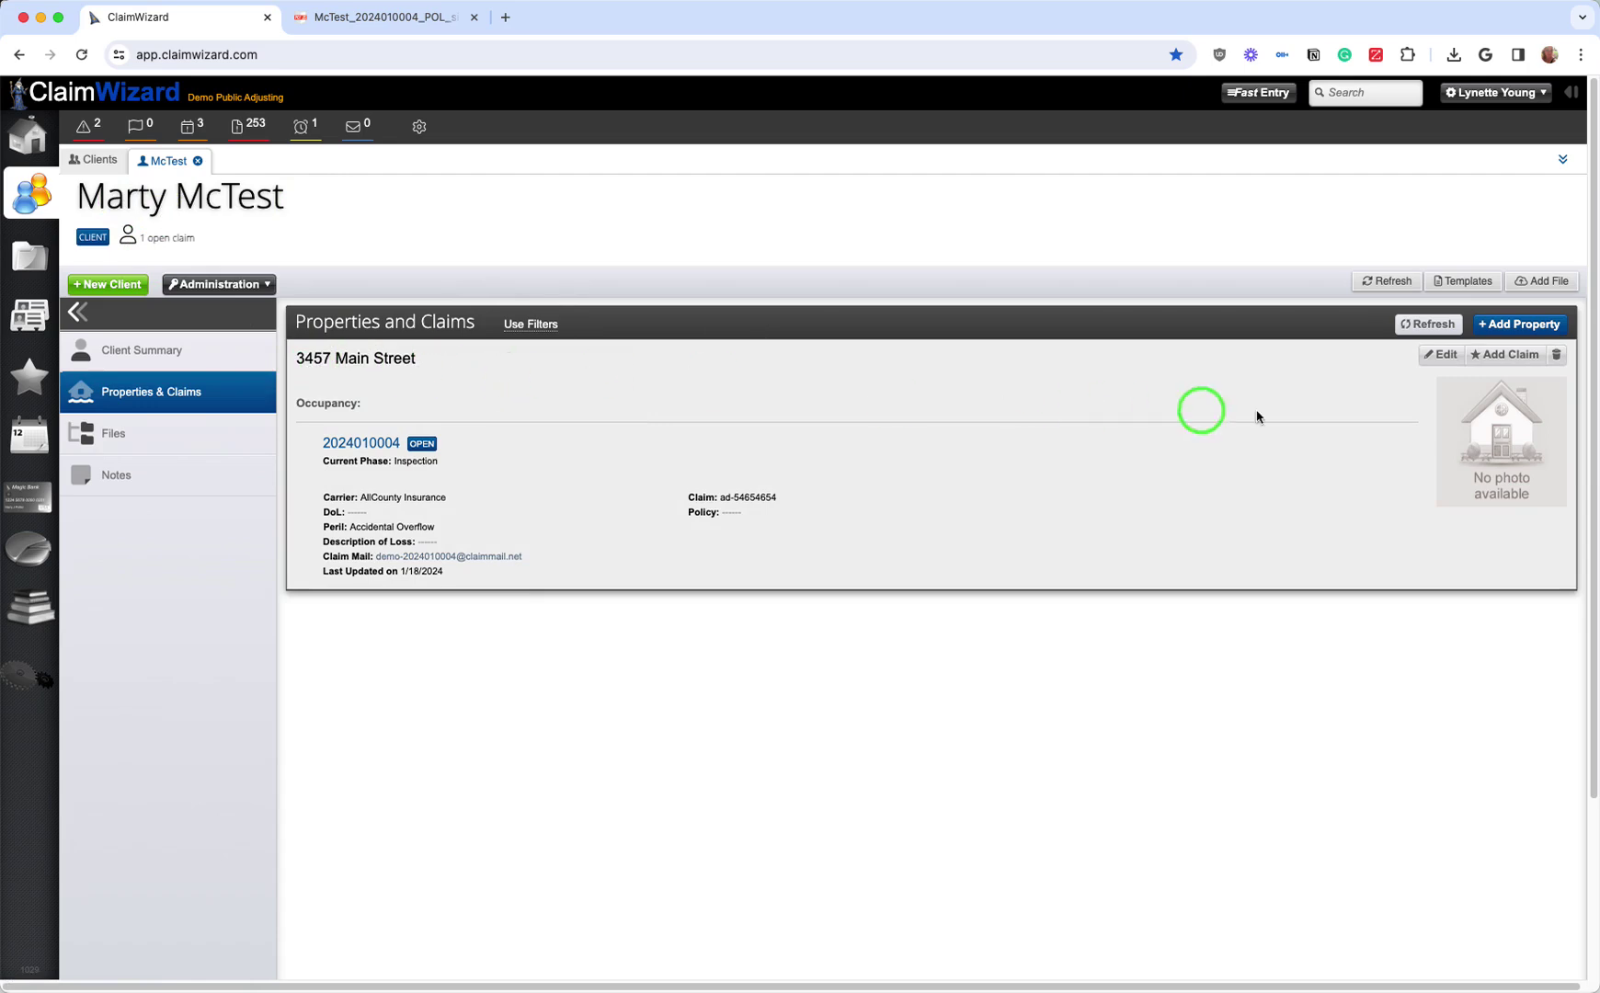
Step: Open and cancel a new claim, then close a new property form without saving
click(1506, 357)
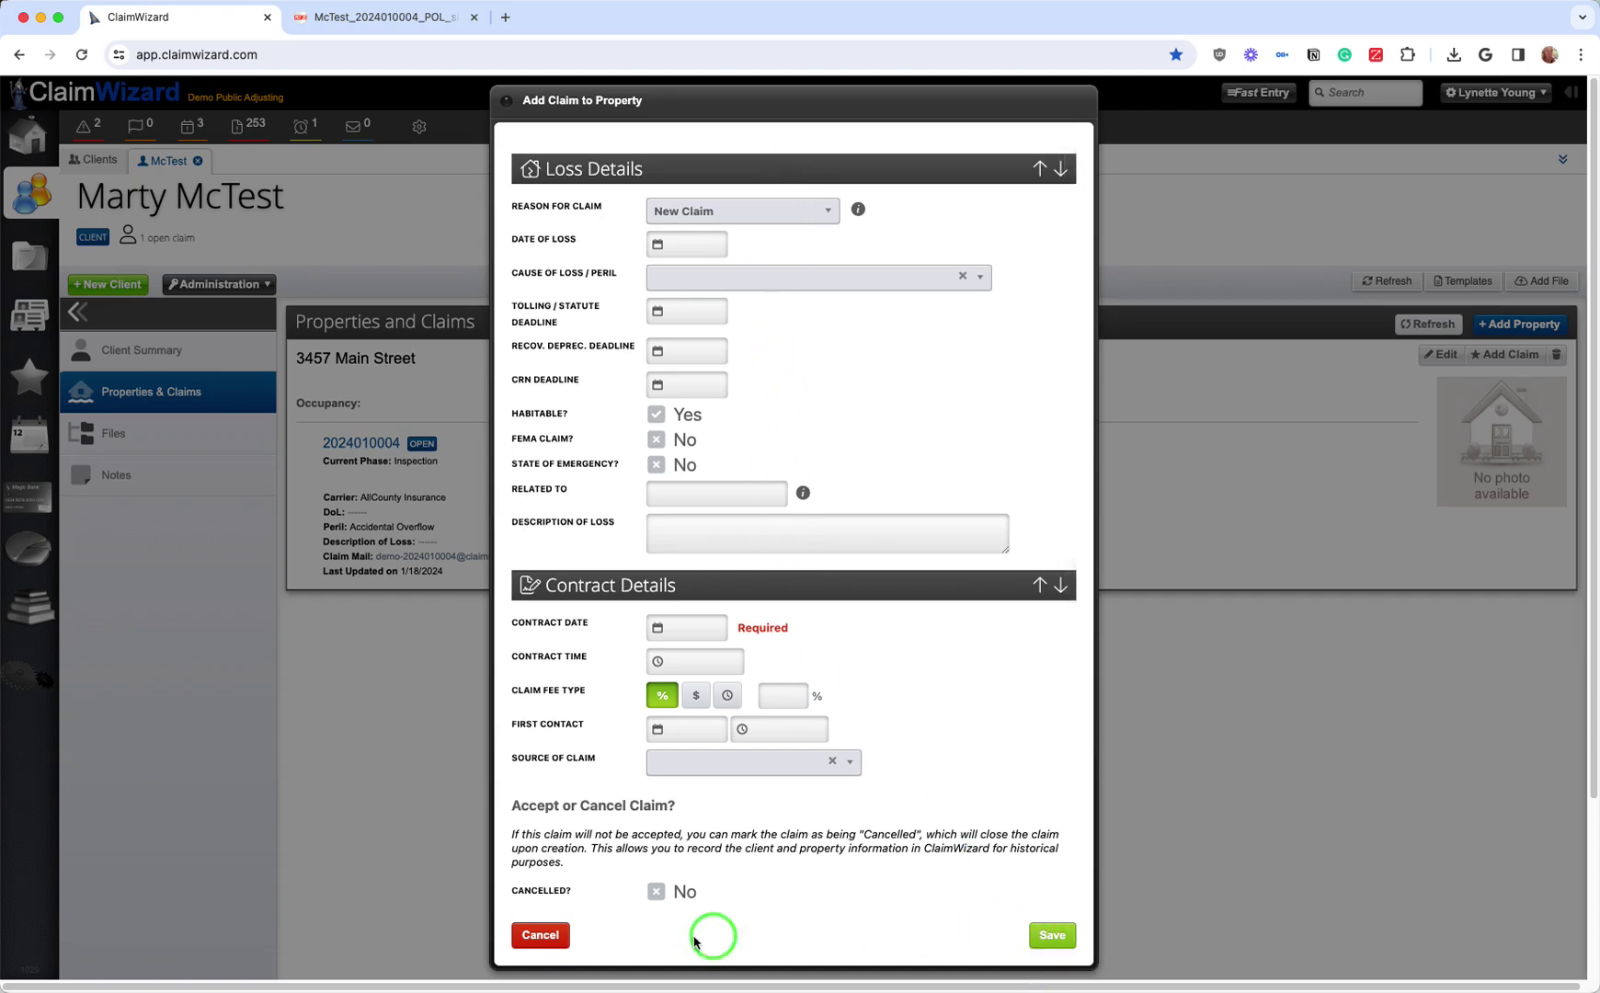
click(542, 935)
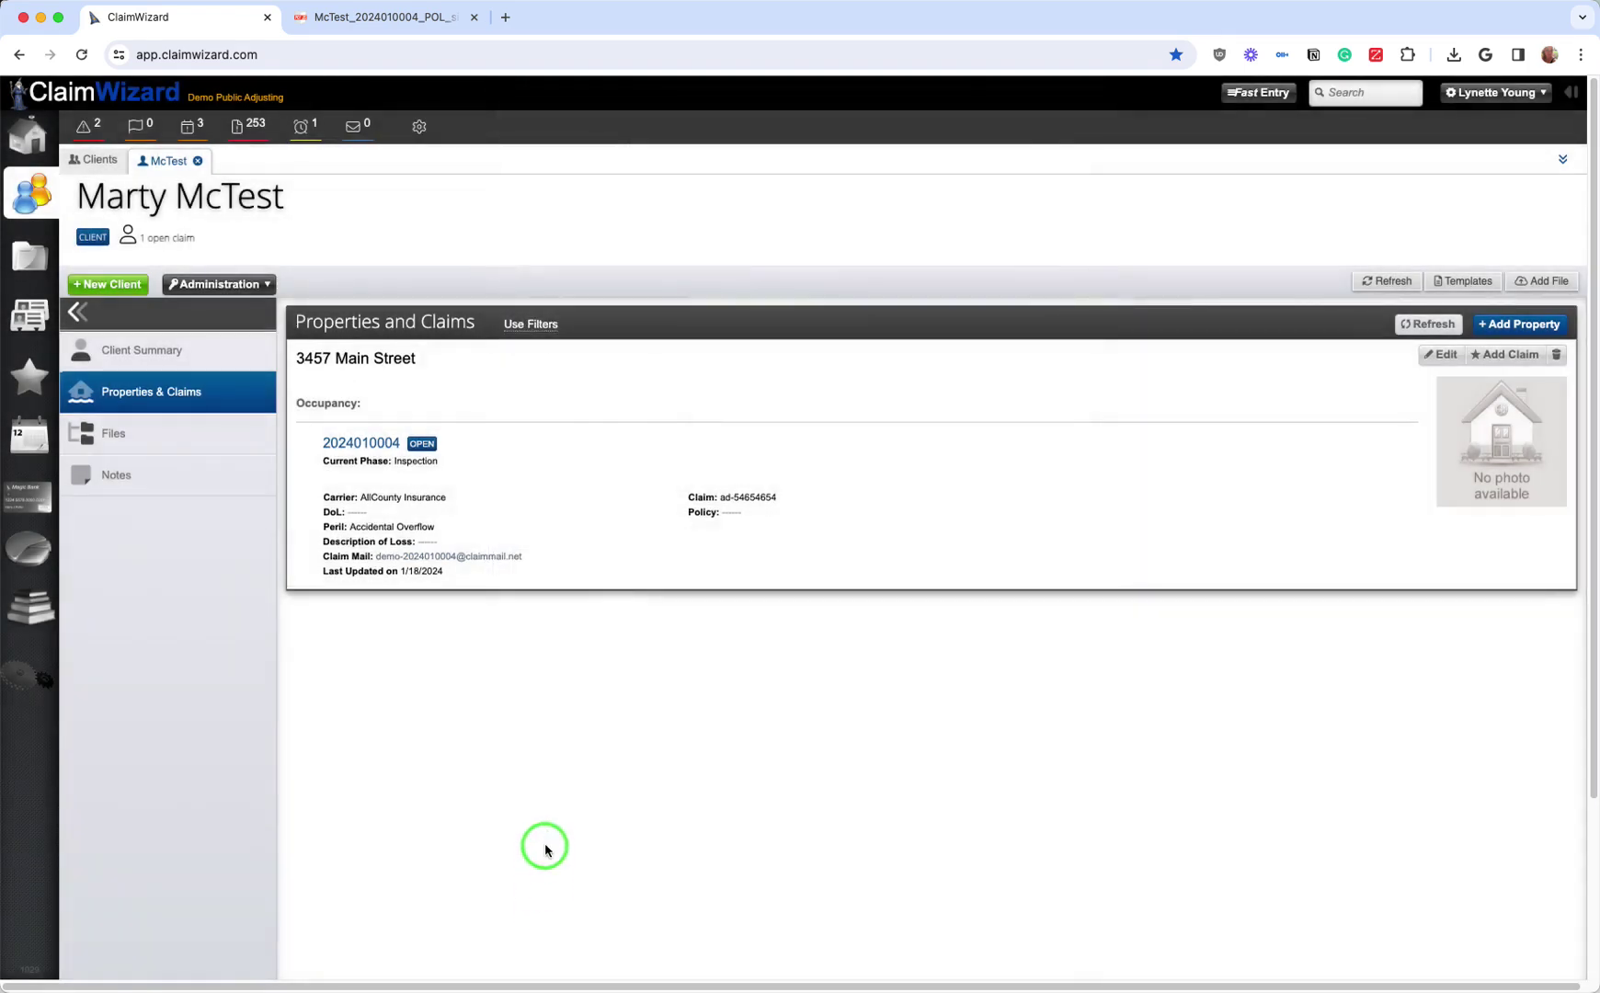
click(1524, 285)
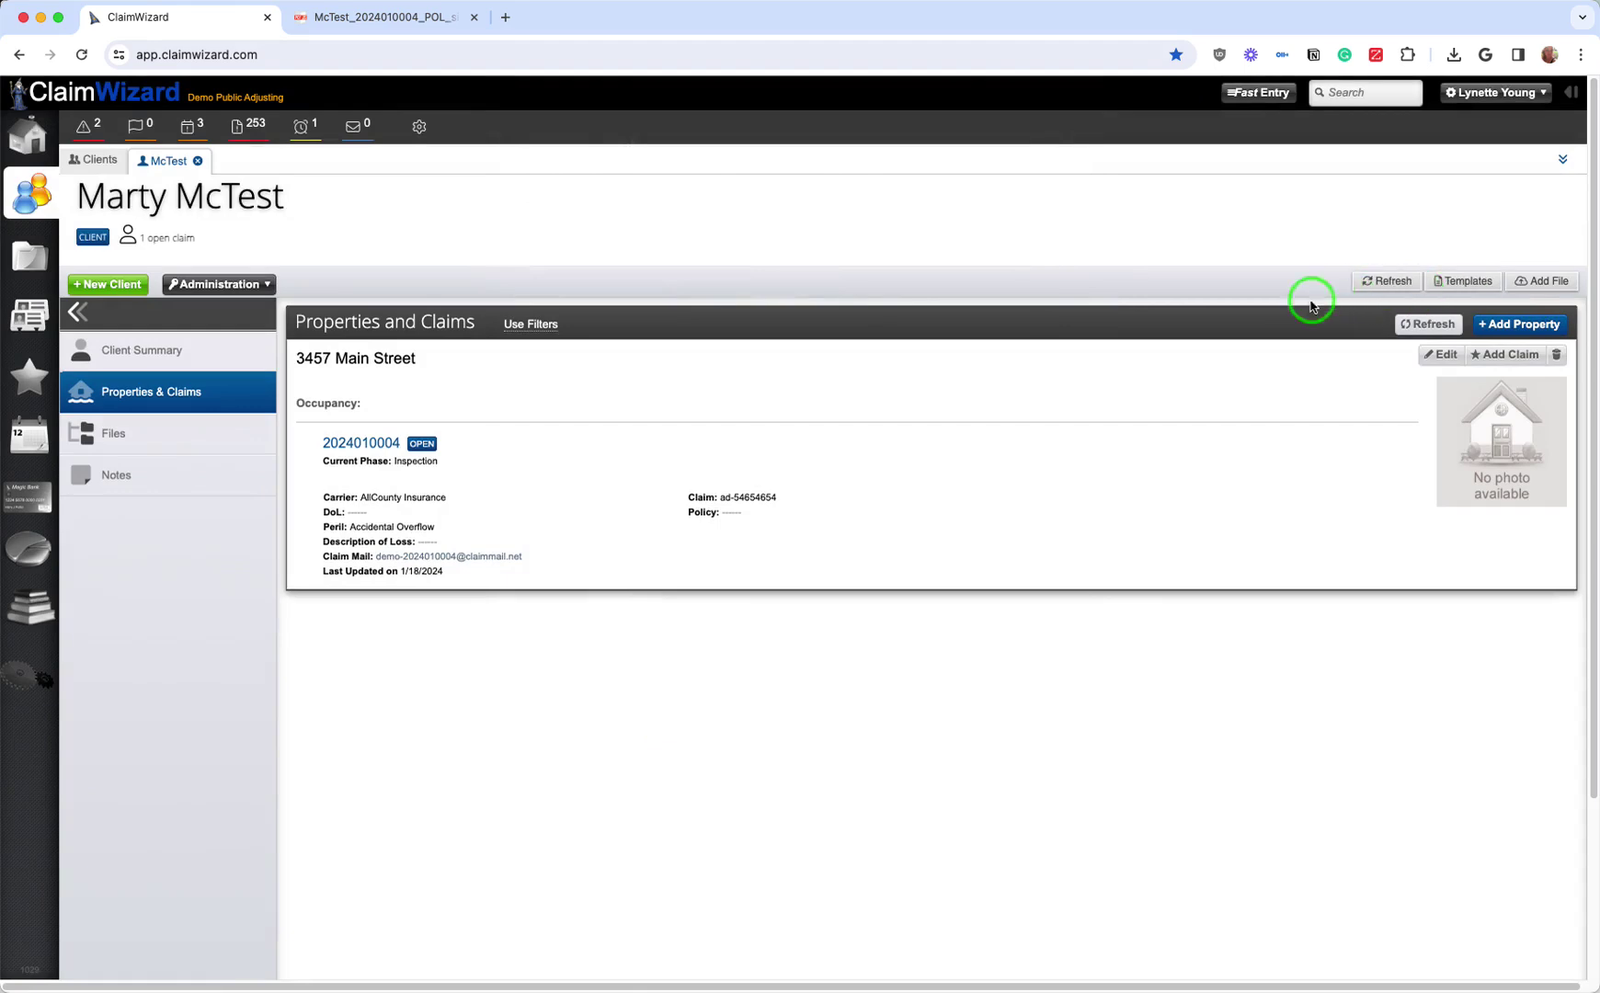
click(1508, 354)
click(1513, 333)
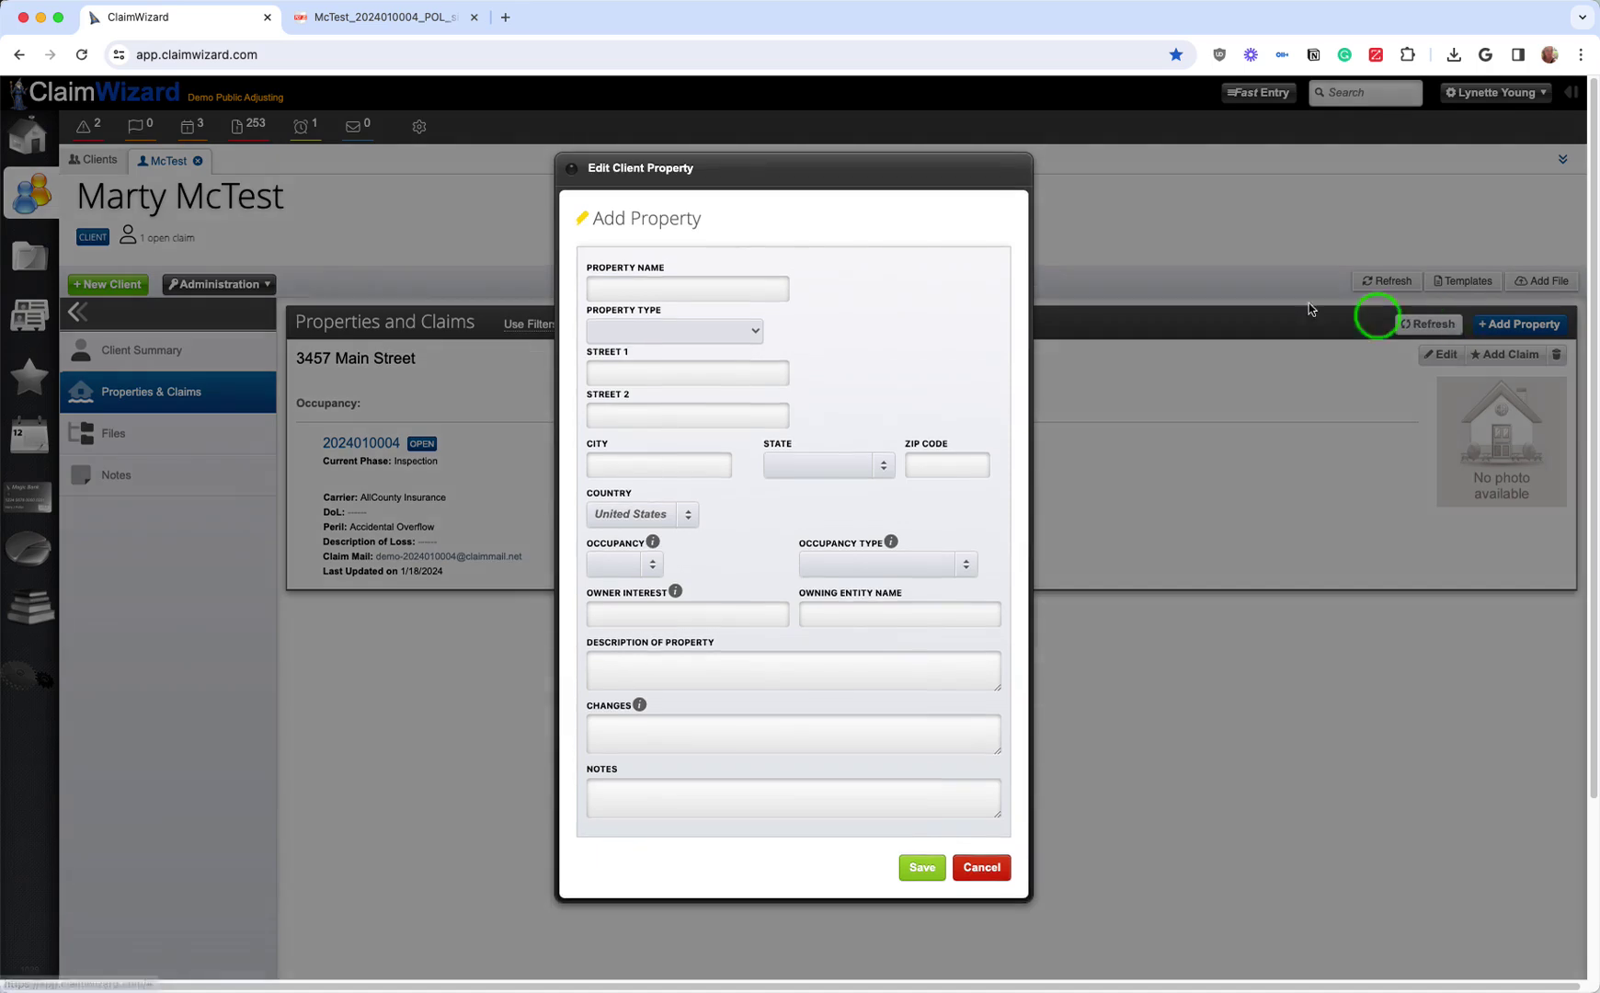
click(750, 273)
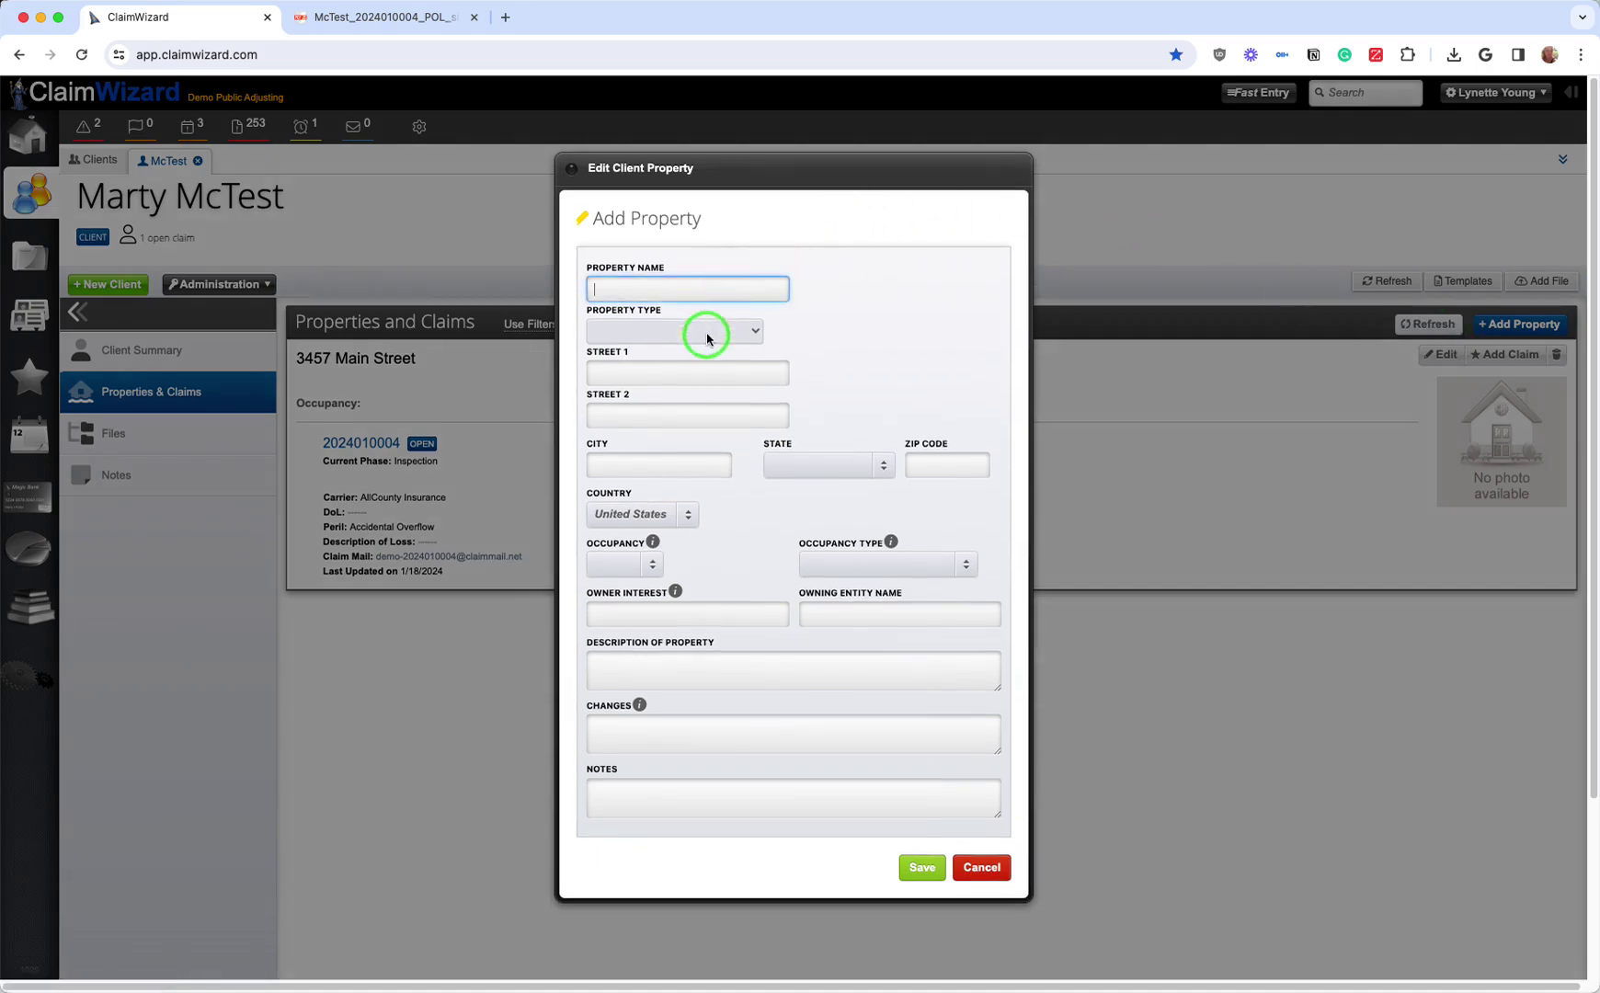
click(904, 860)
click(982, 868)
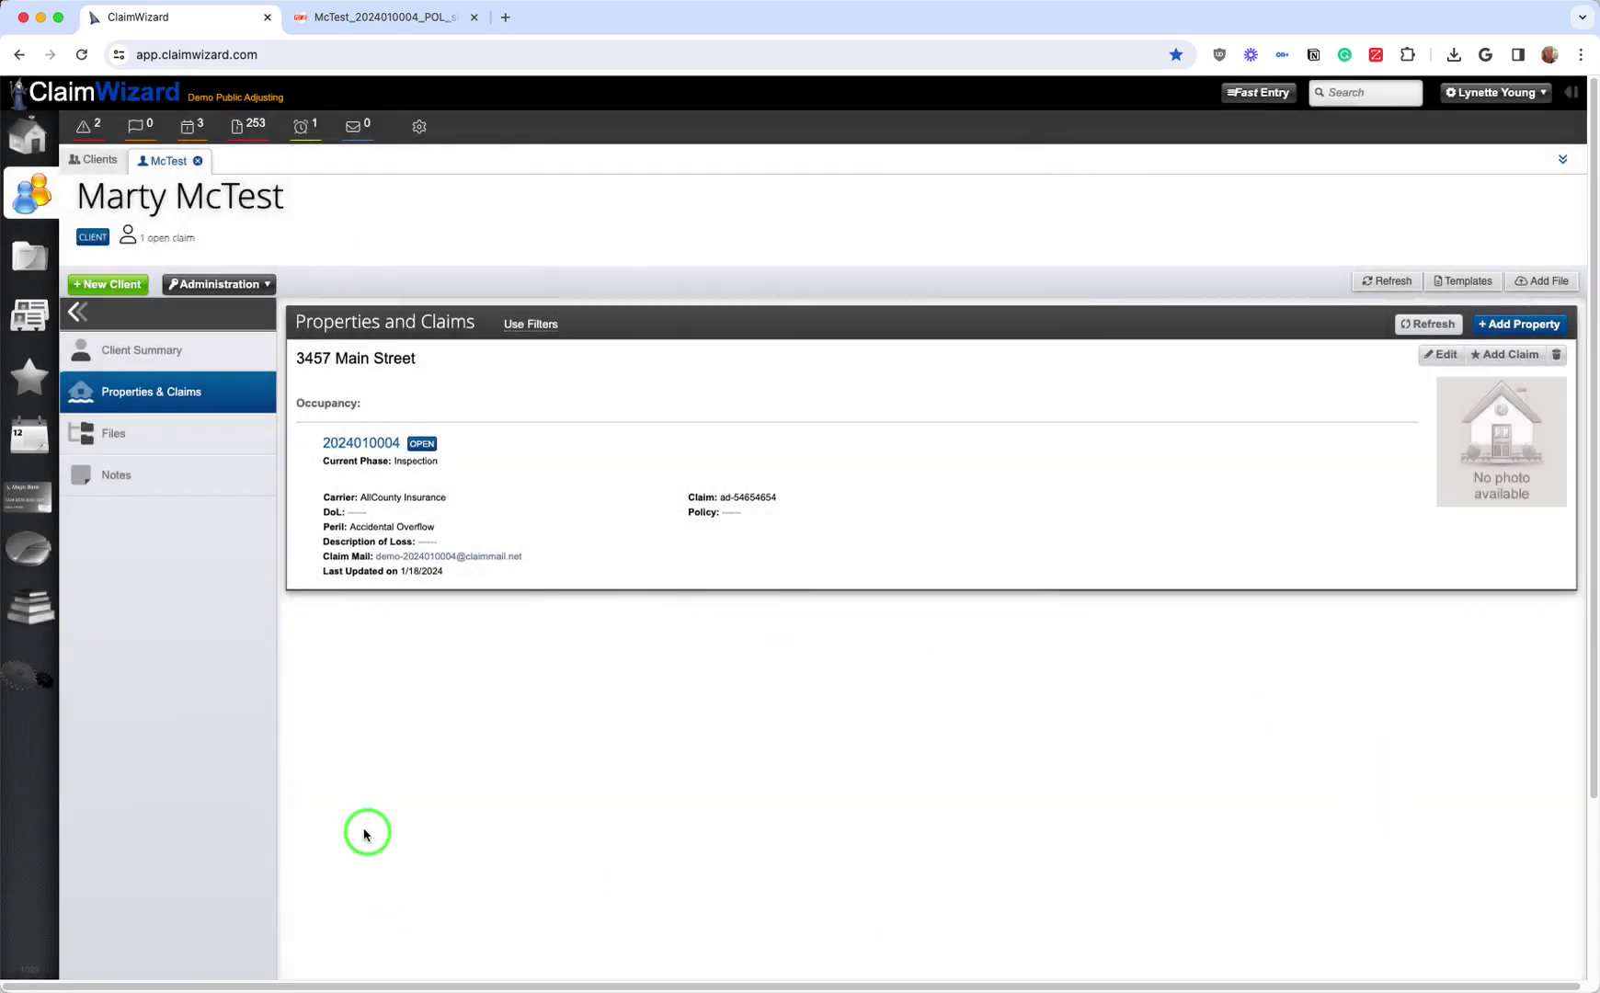
Step: Add and save a second property named 'sdfsdfsdf' for the client
click(1522, 324)
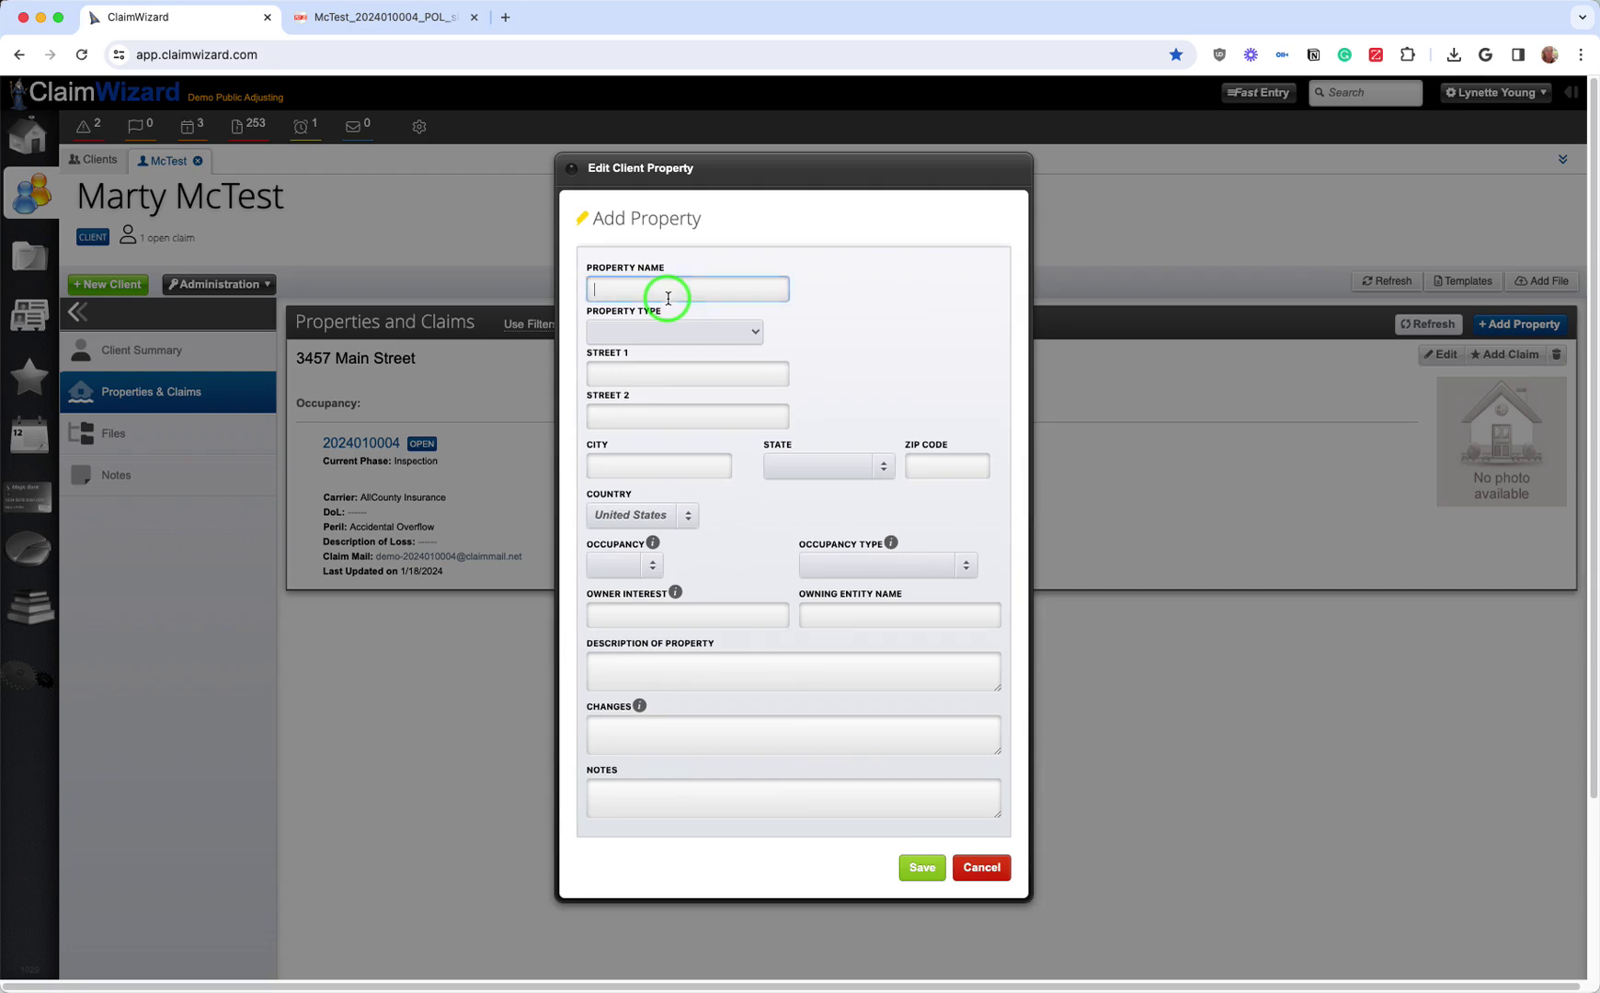
text(sdfsdfsdf)
click(922, 868)
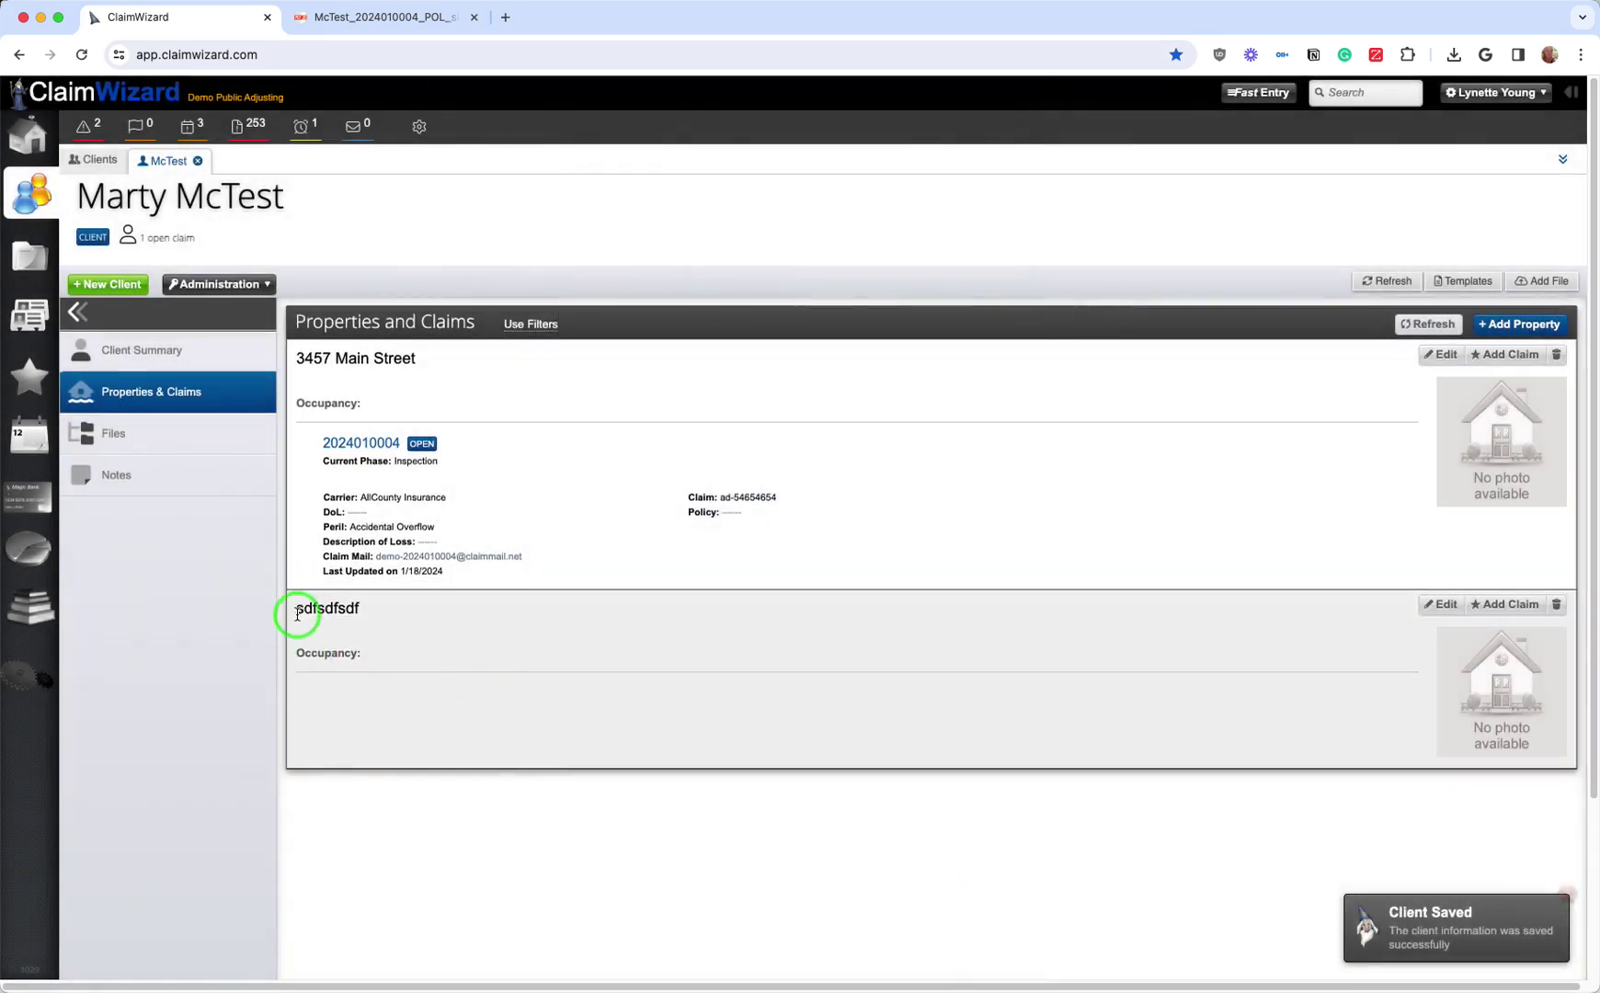
drag(297, 615, 375, 654)
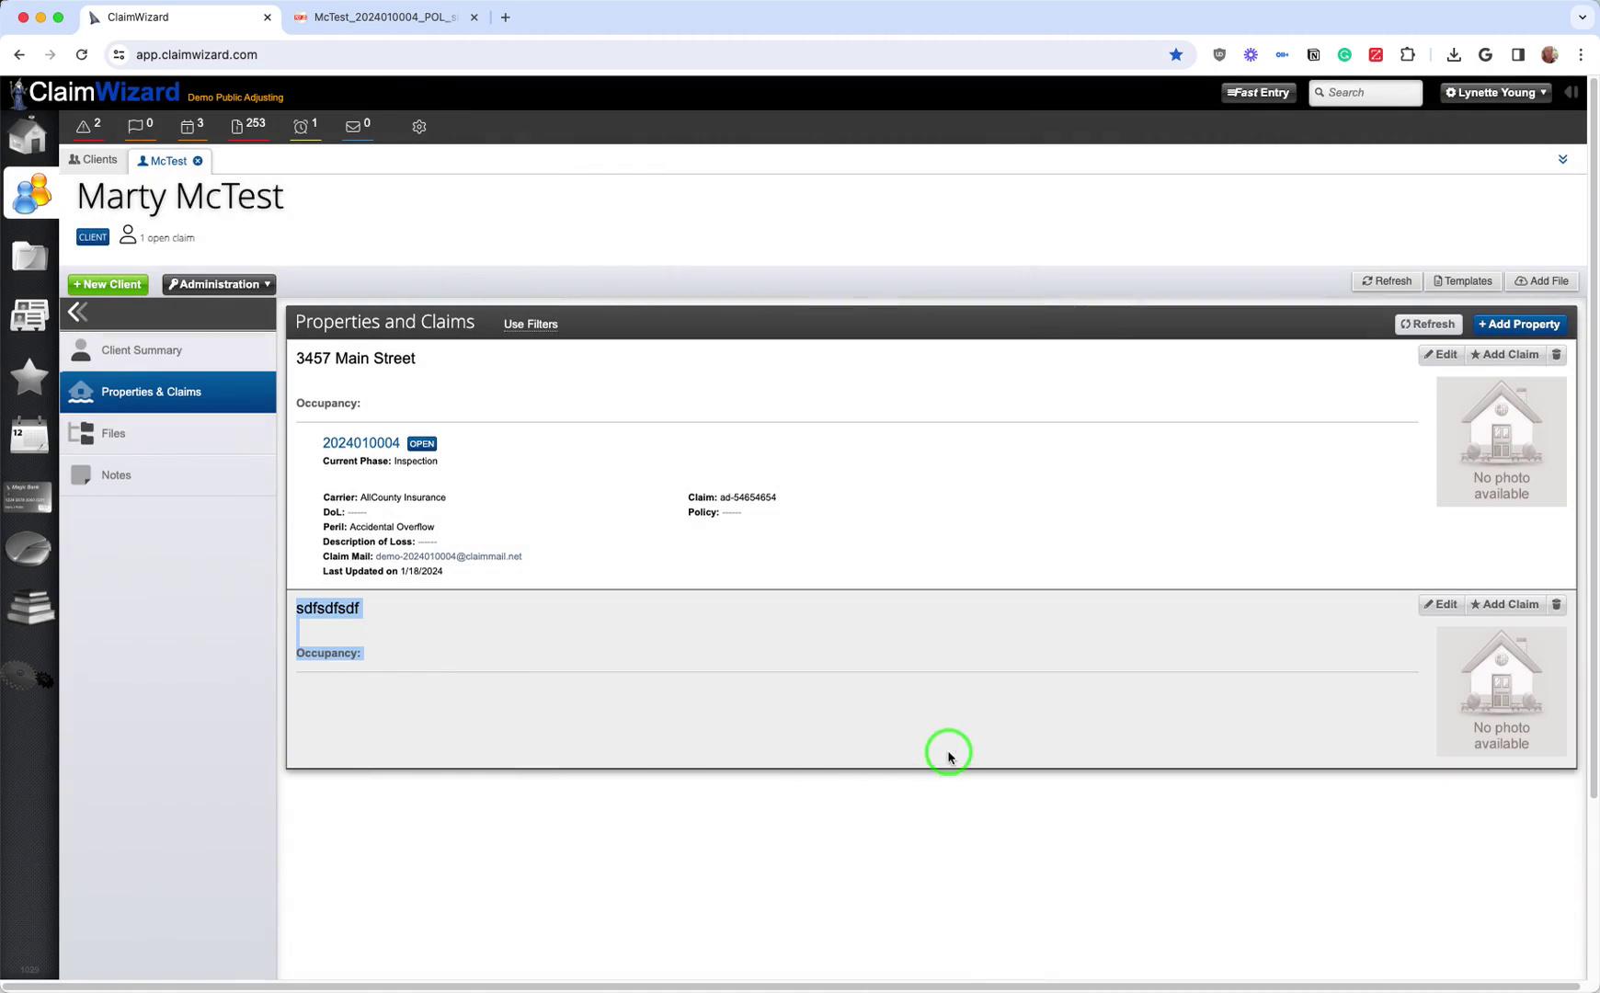
click(498, 727)
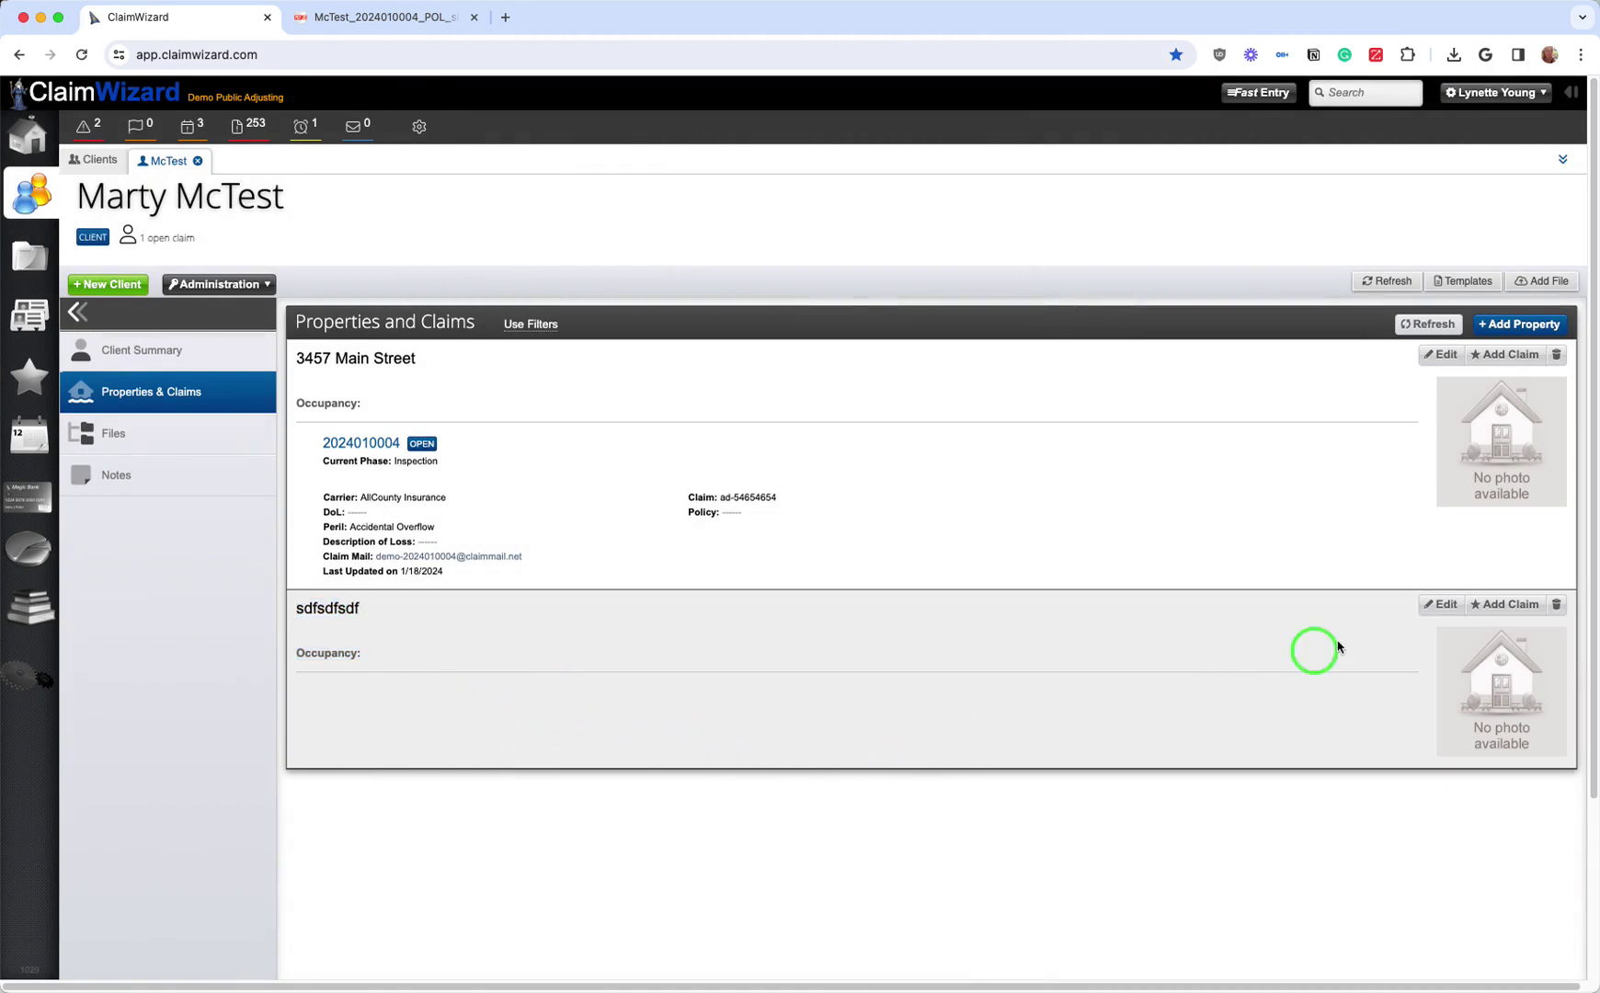
click(1480, 606)
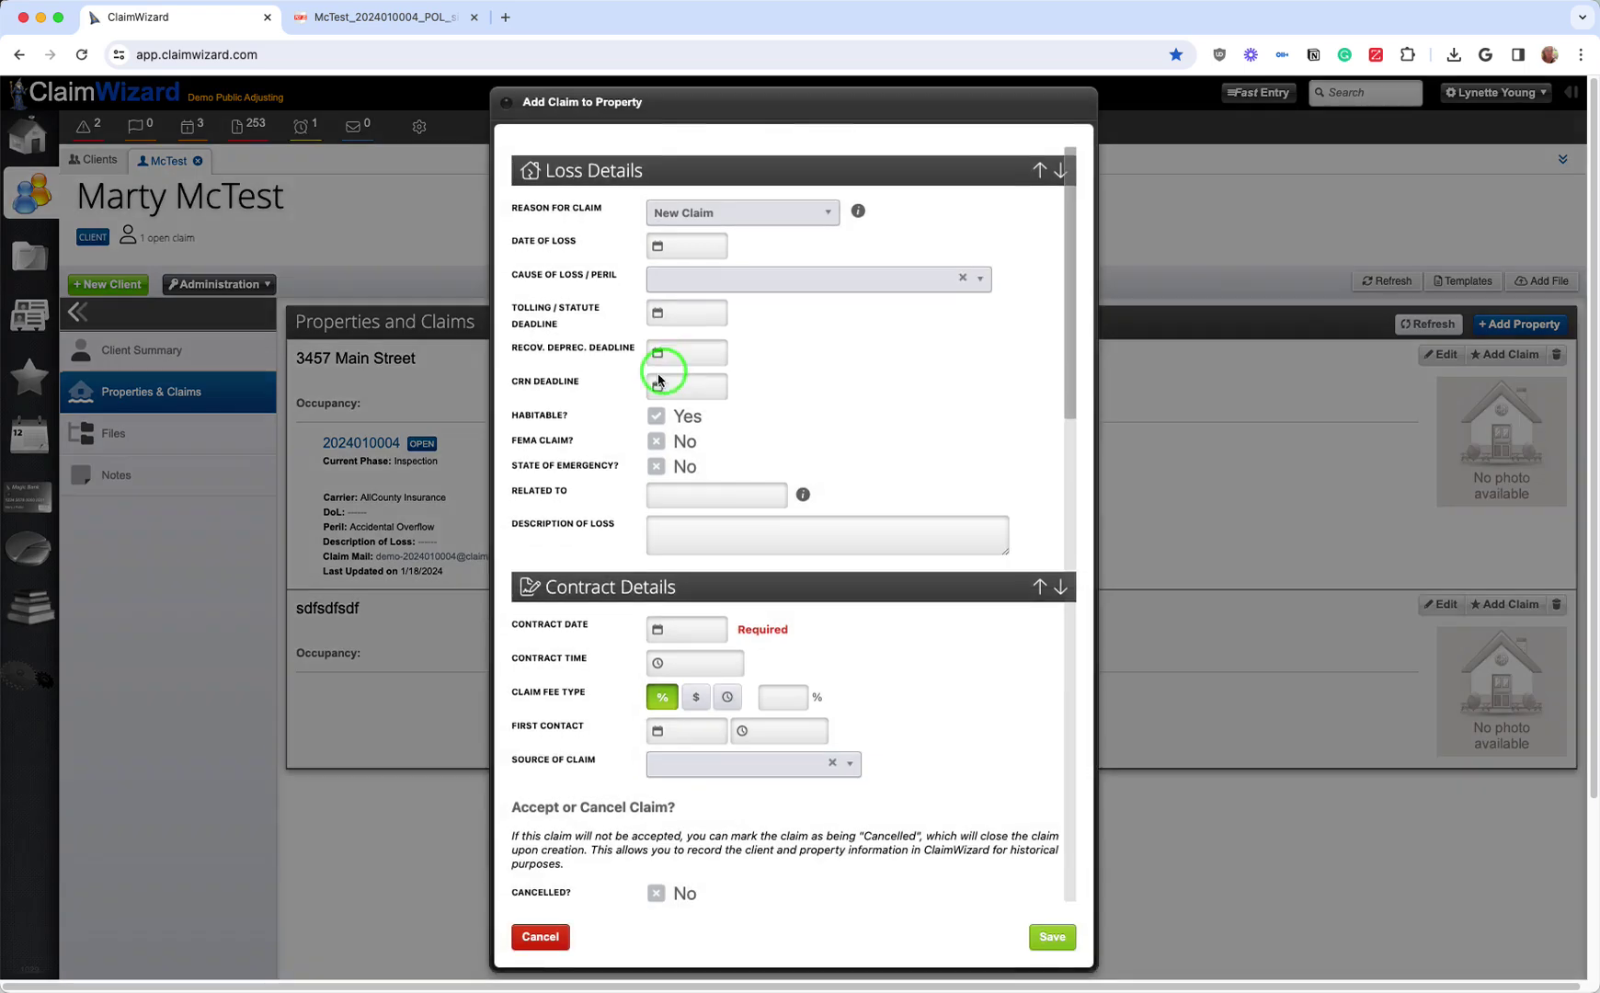
click(520, 936)
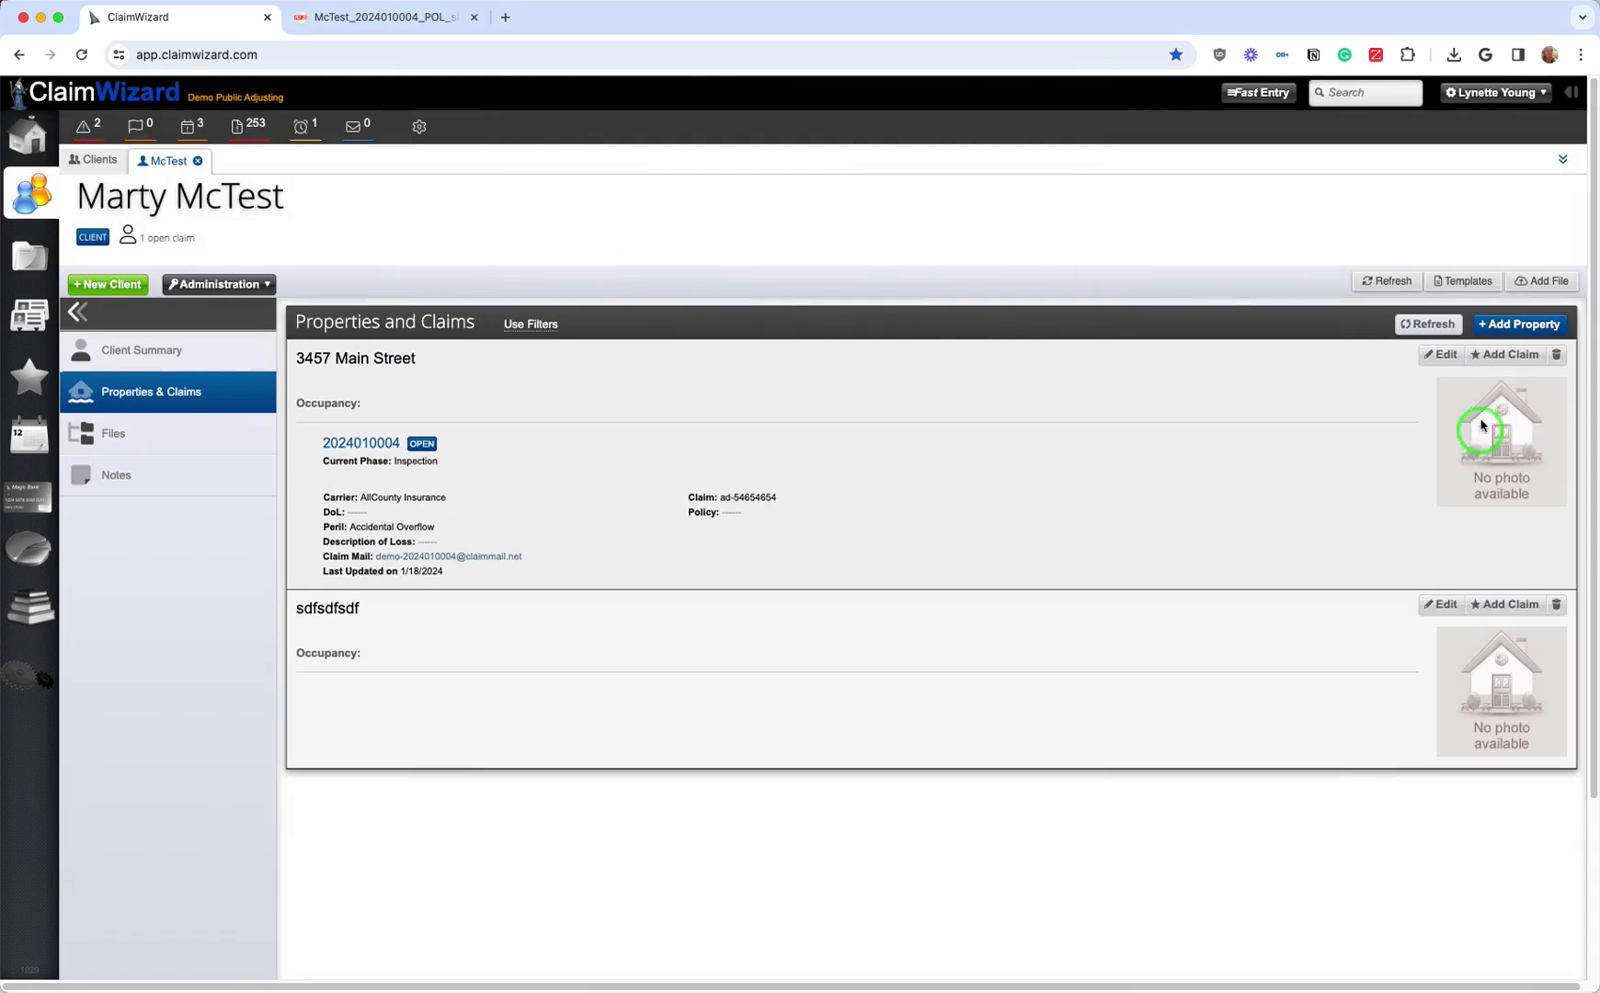
click(1443, 356)
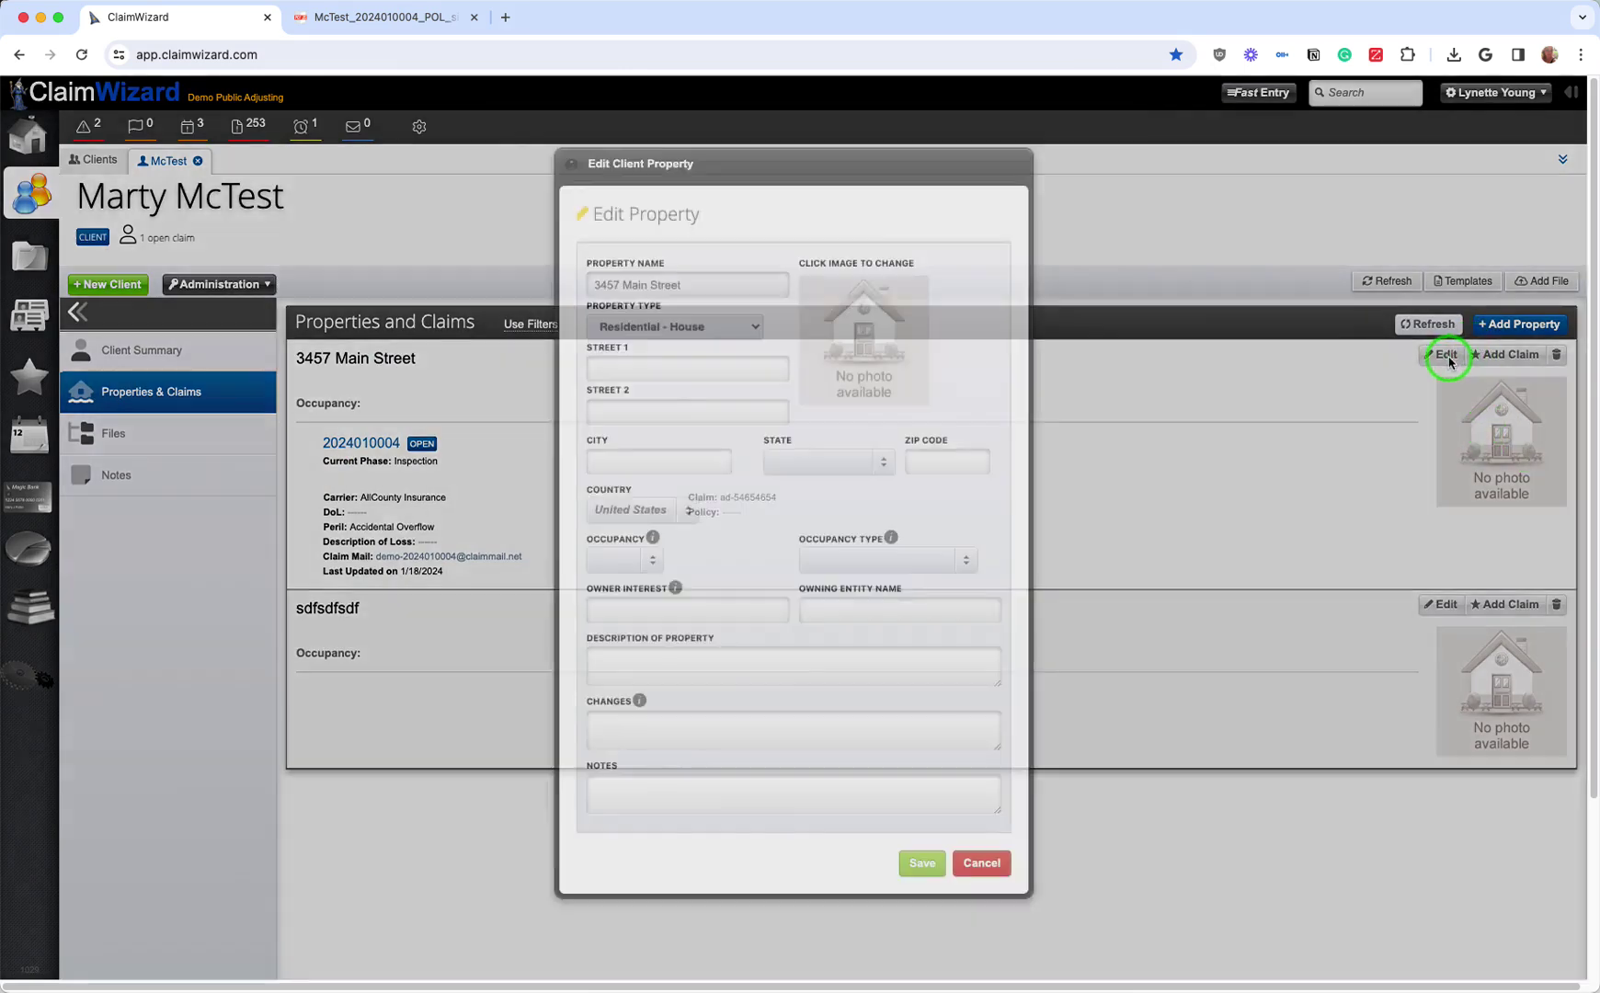
click(656, 570)
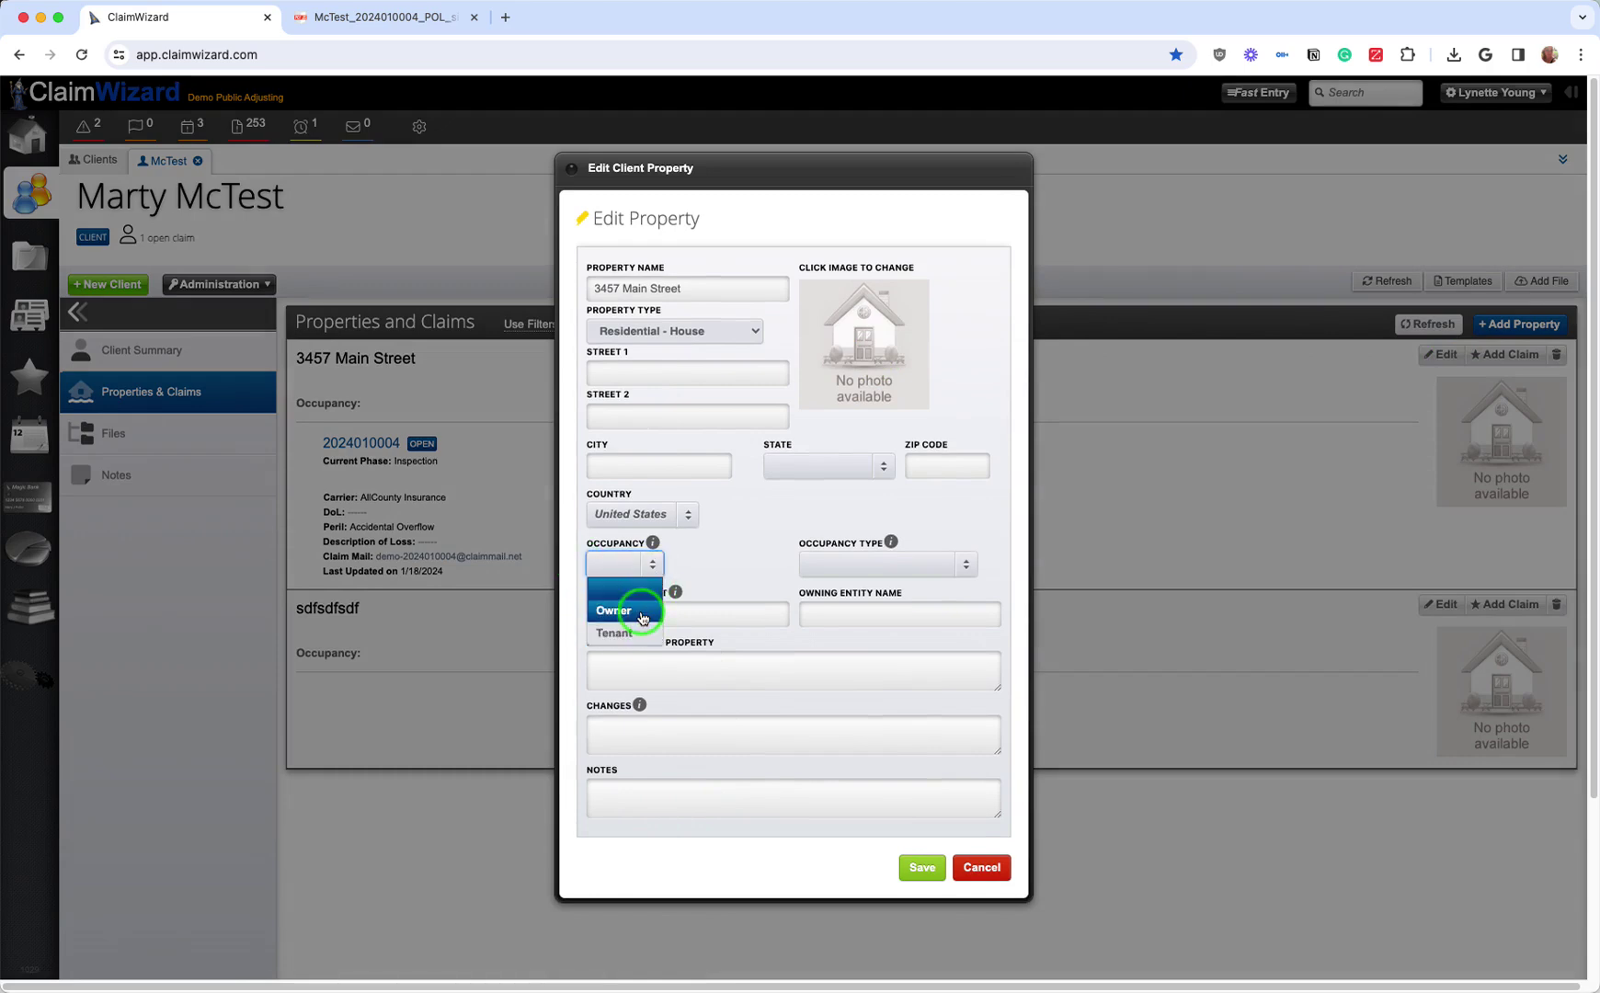
click(613, 610)
click(922, 867)
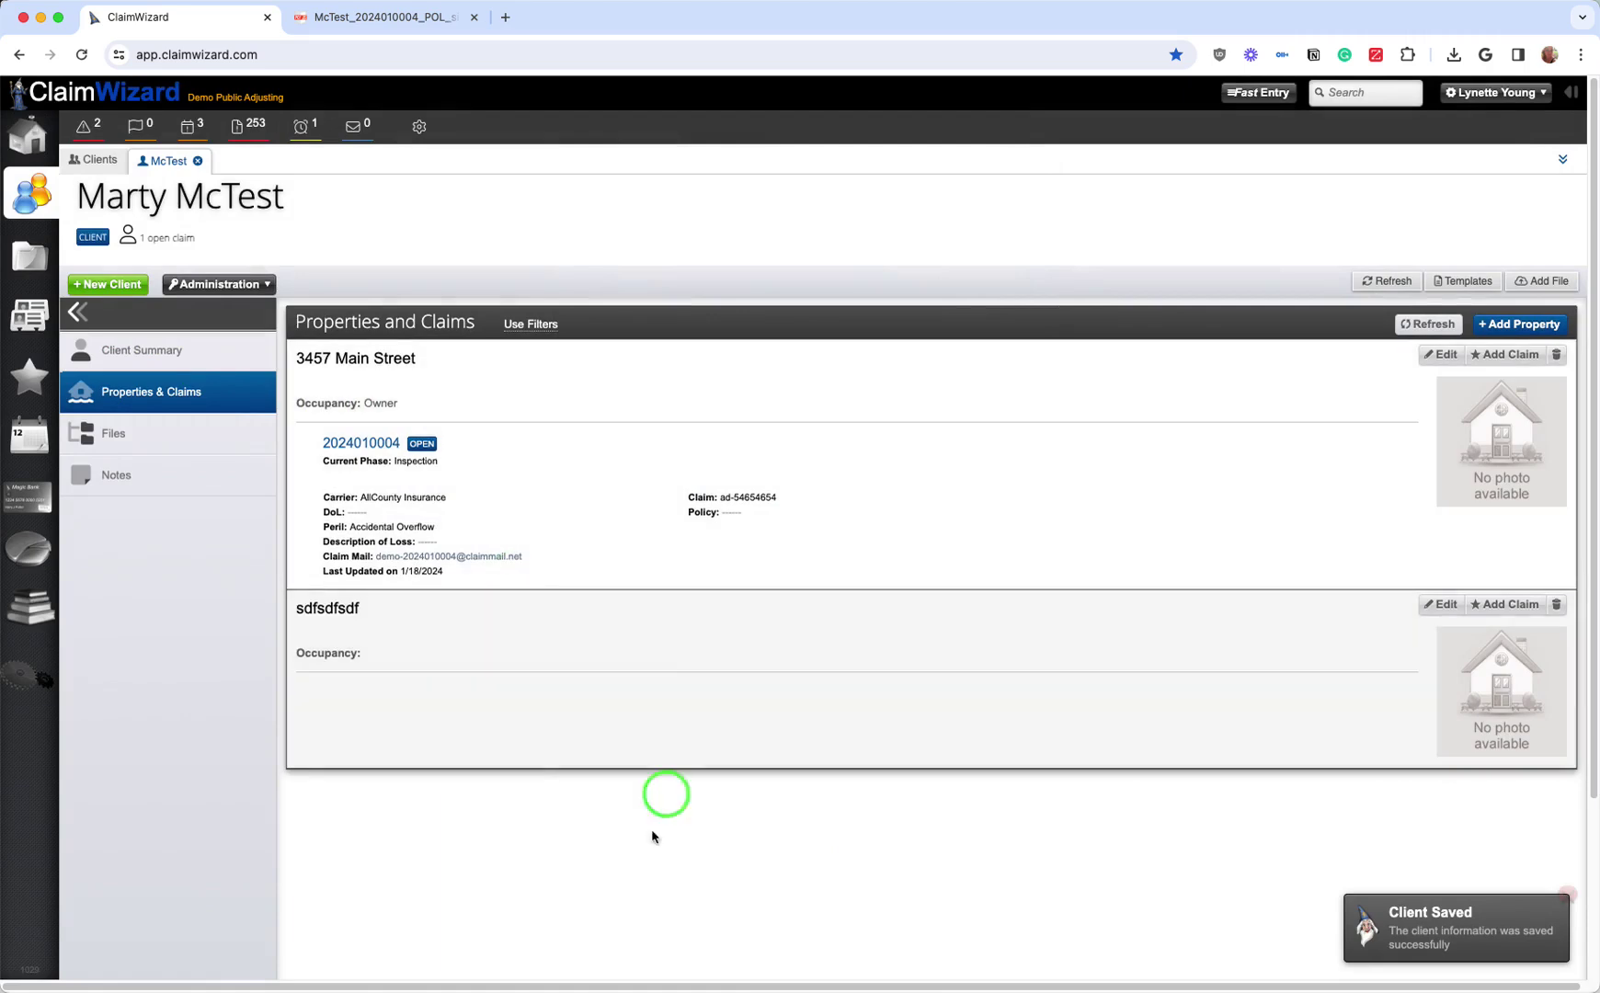
Step: Check the client's Files and Notes (both empty), then return to the Contact Summary
click(126, 354)
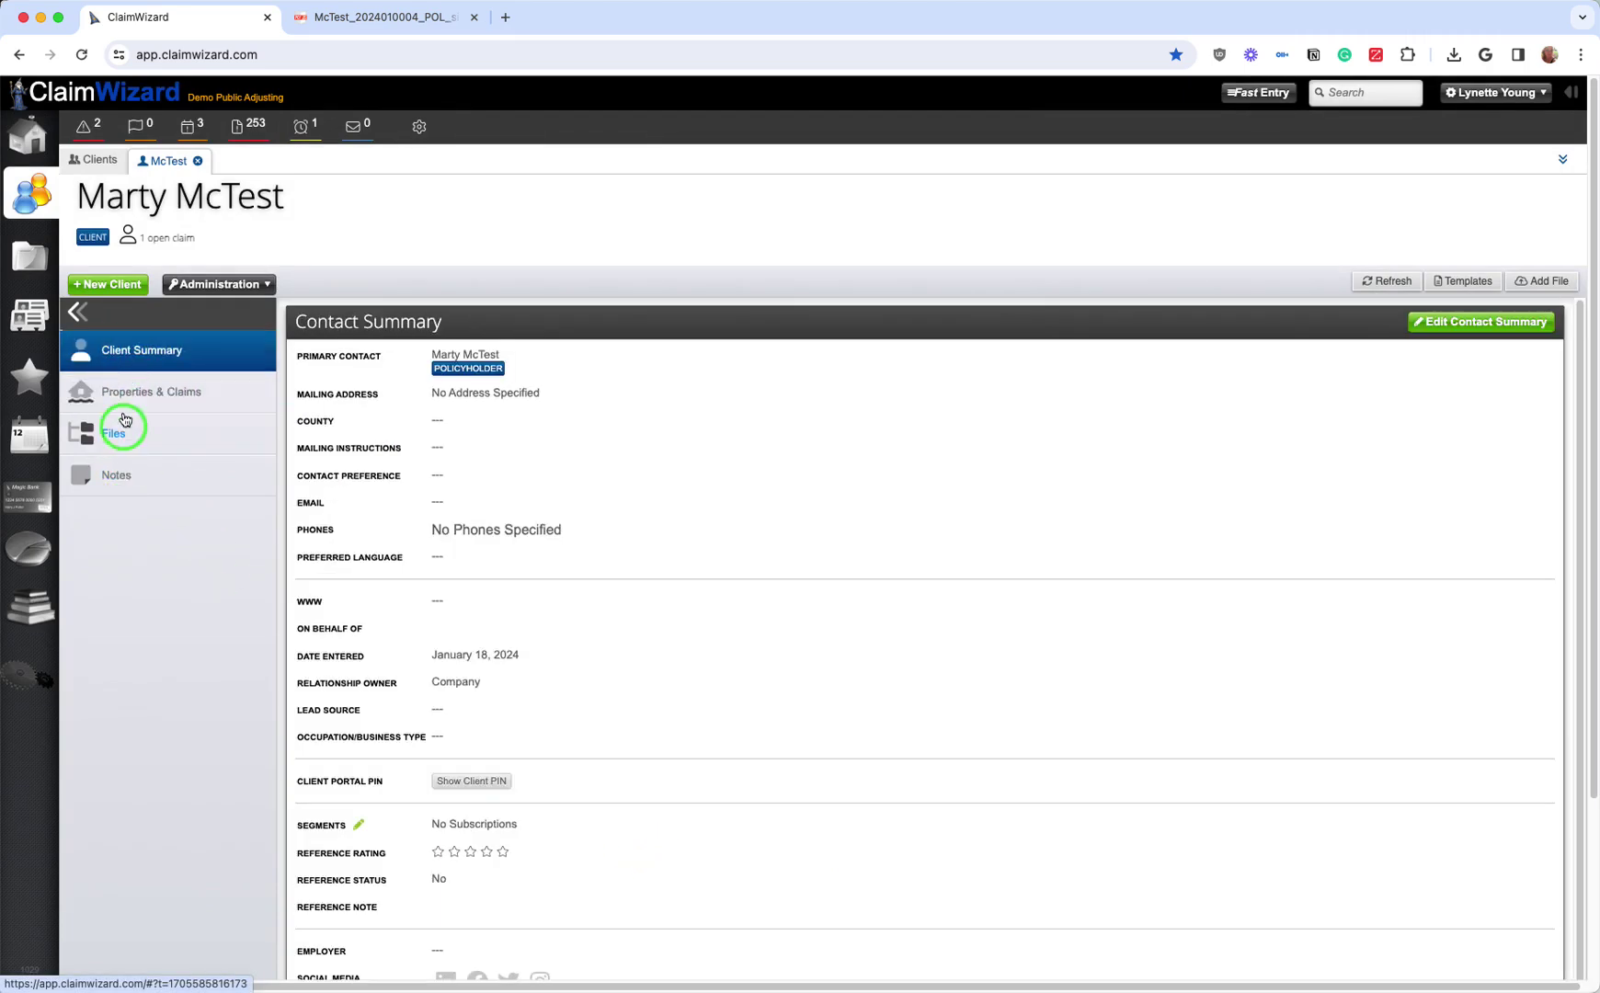
click(124, 442)
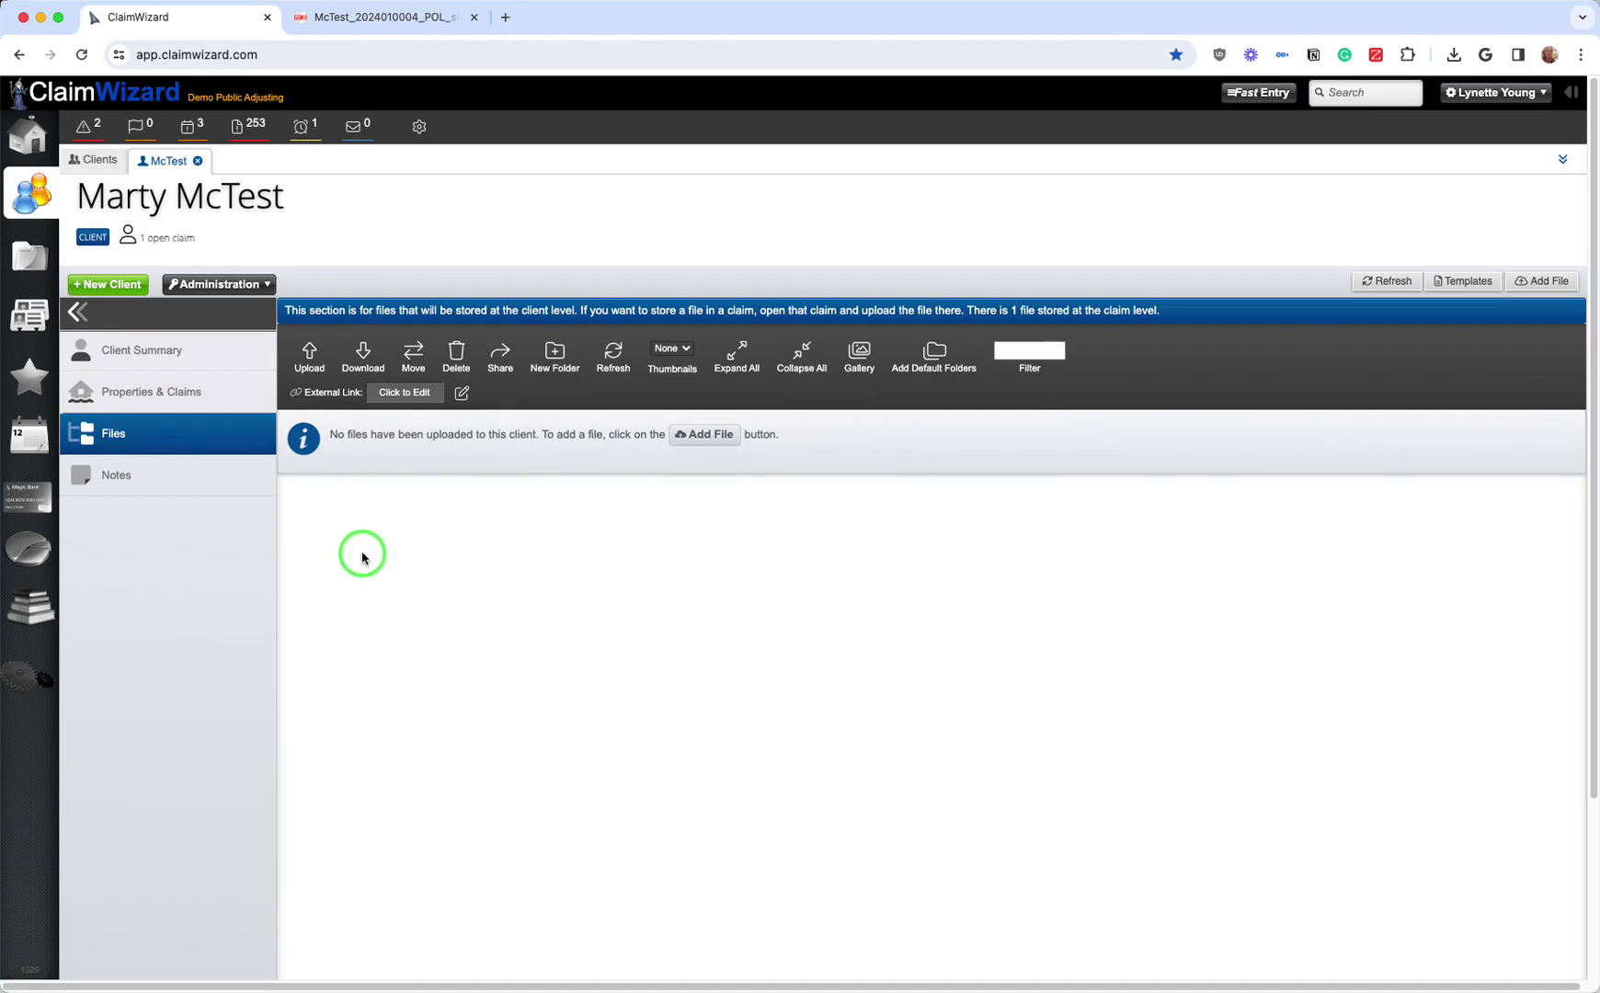
click(188, 471)
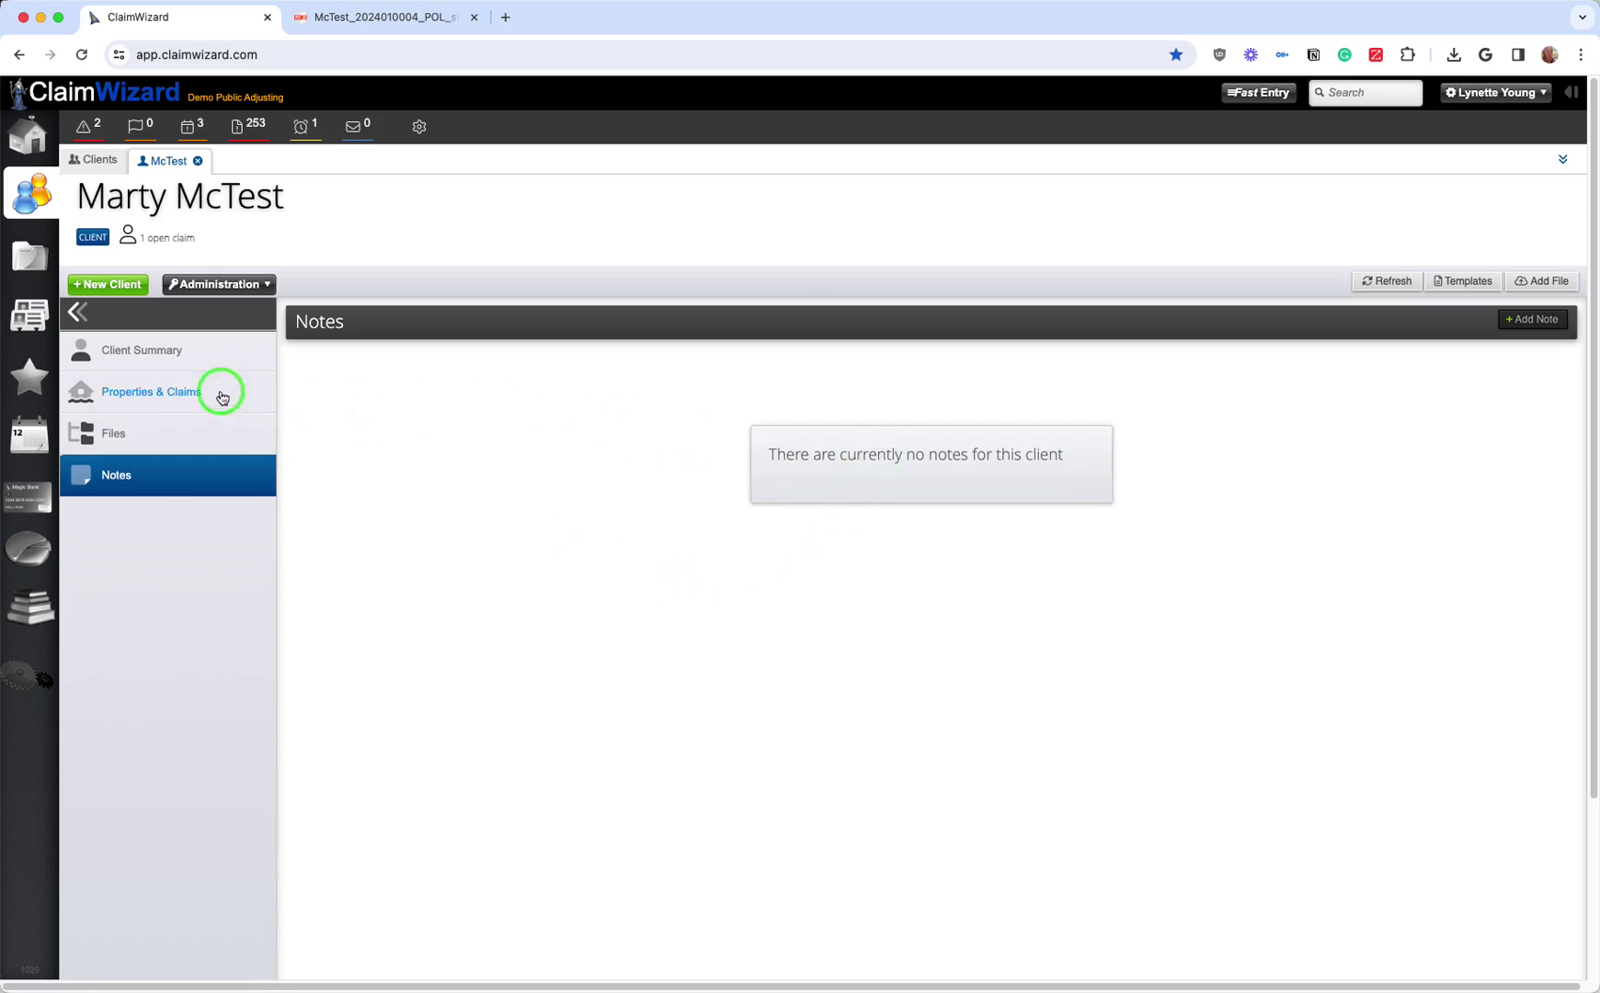
click(188, 351)
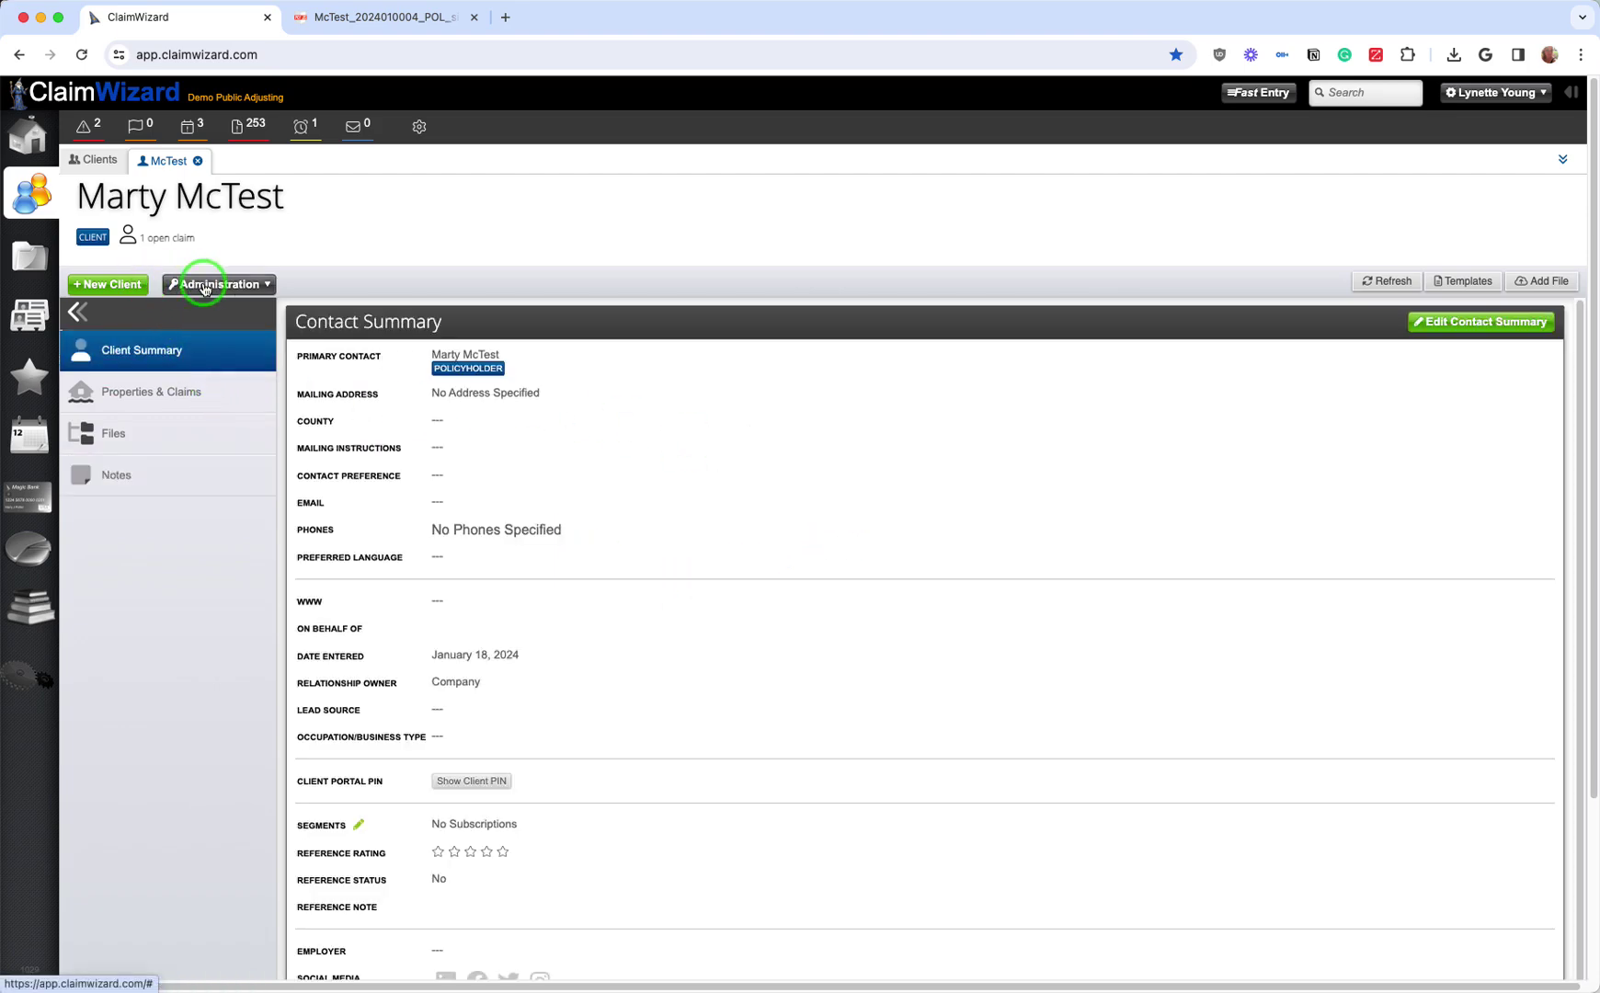
Step: Start a New Client prospect from Administration, cancel it unsaved, and return to the home Dashboard
click(206, 284)
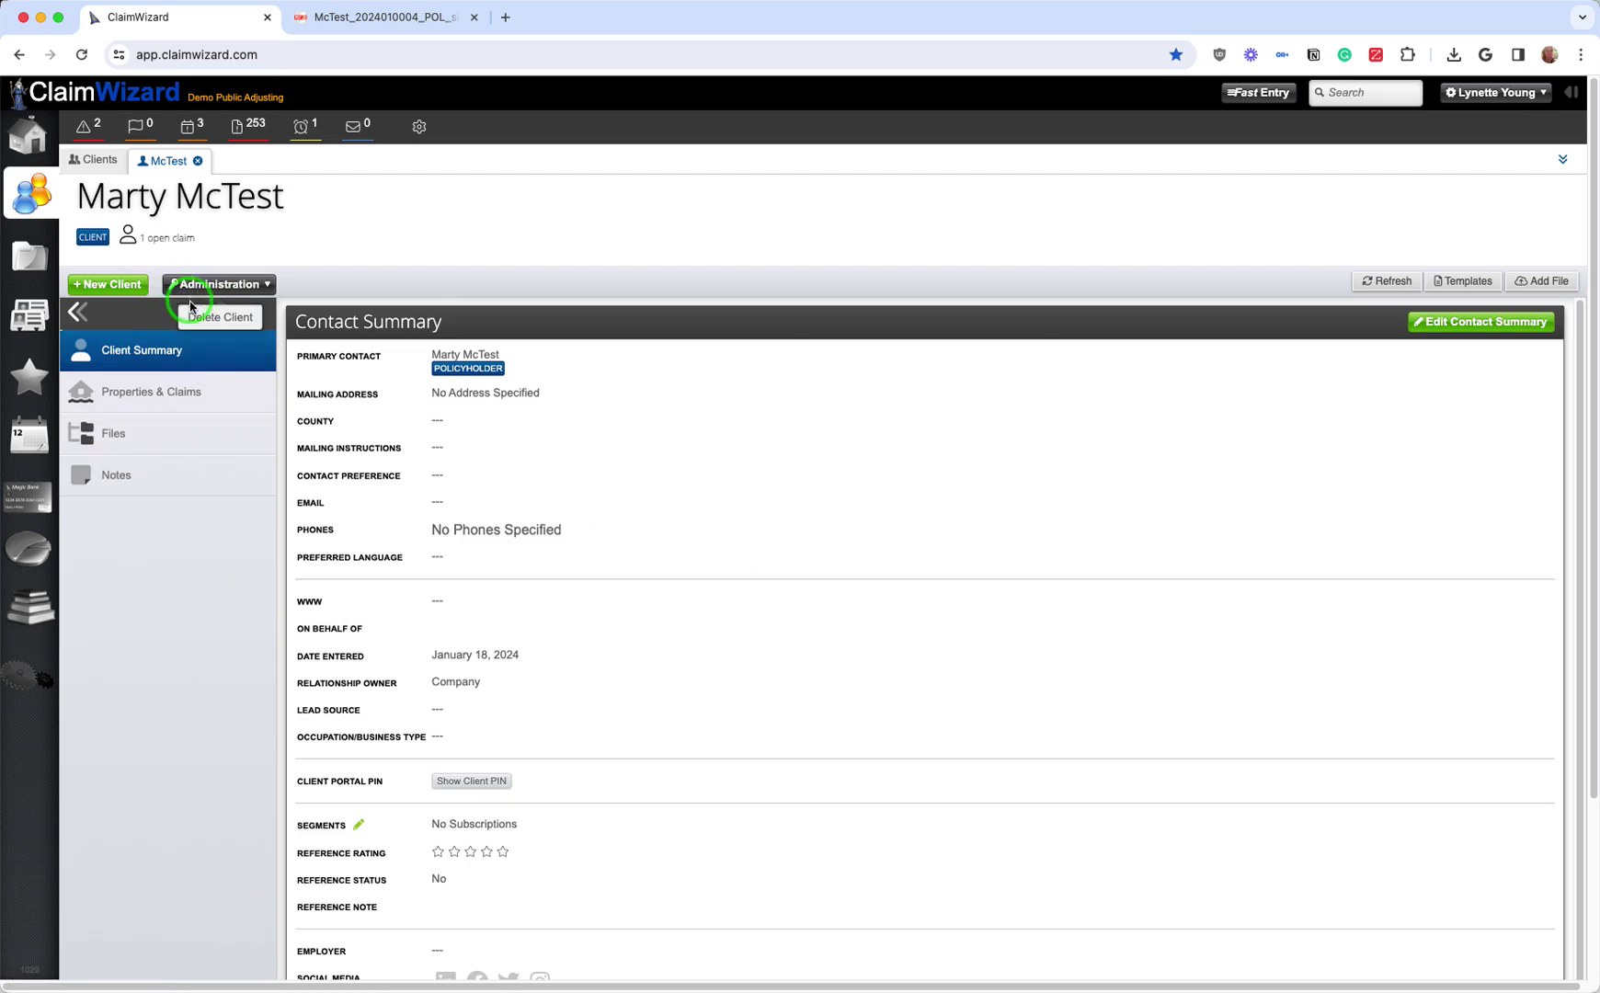
click(191, 318)
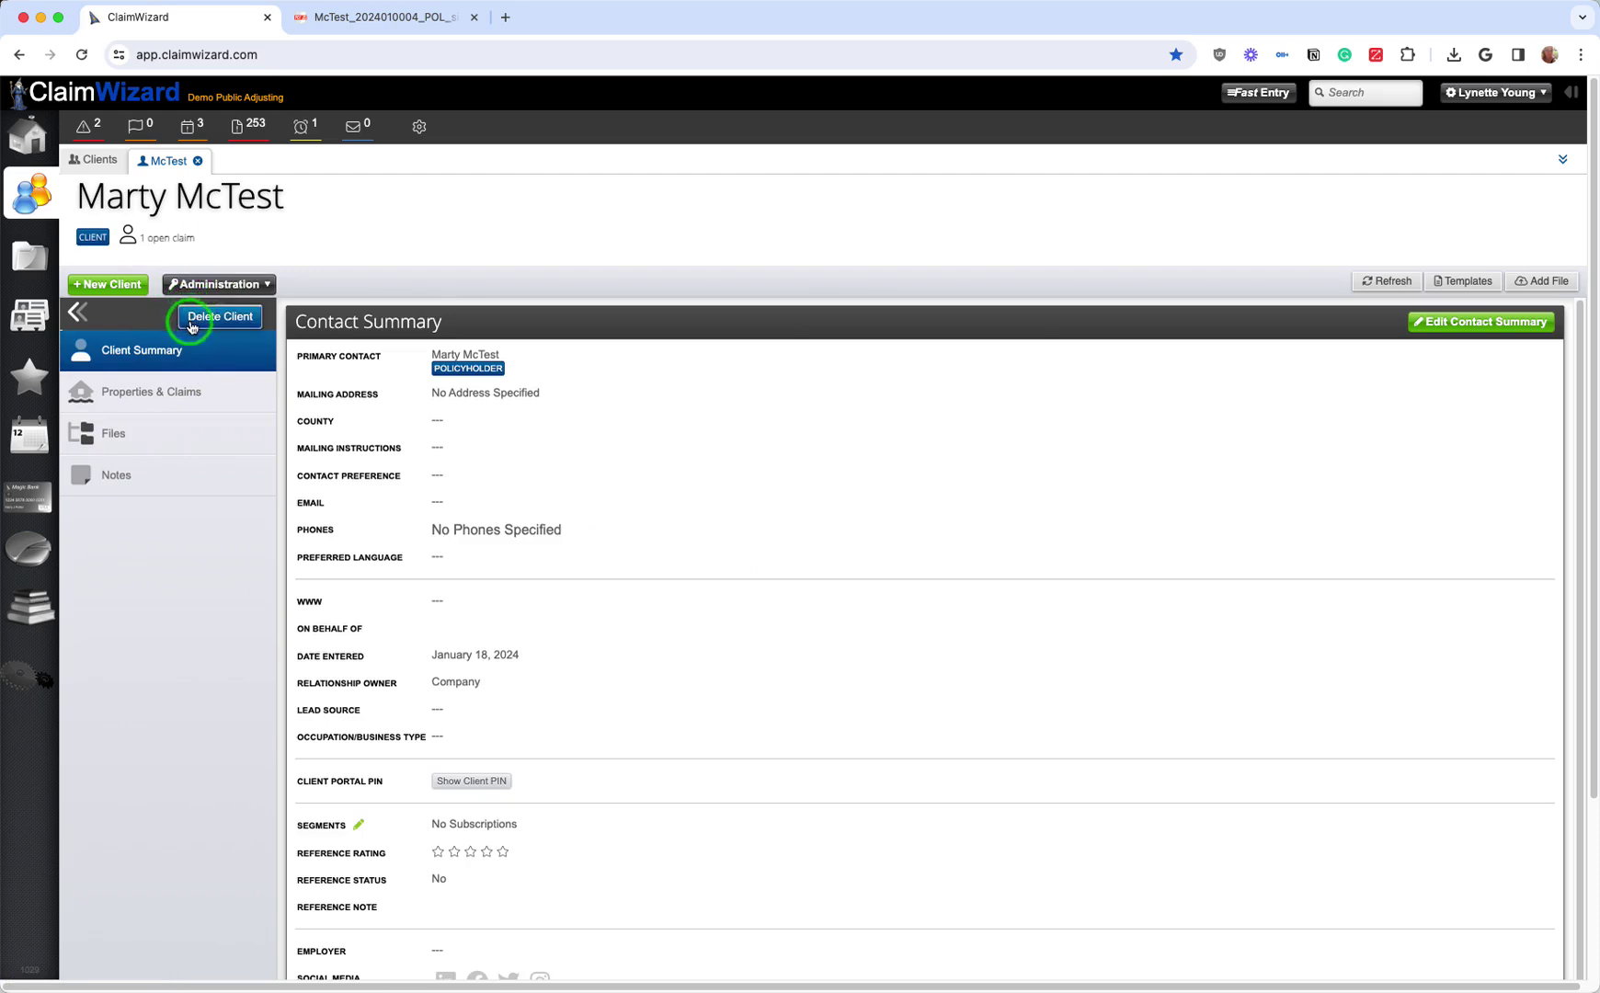
click(126, 288)
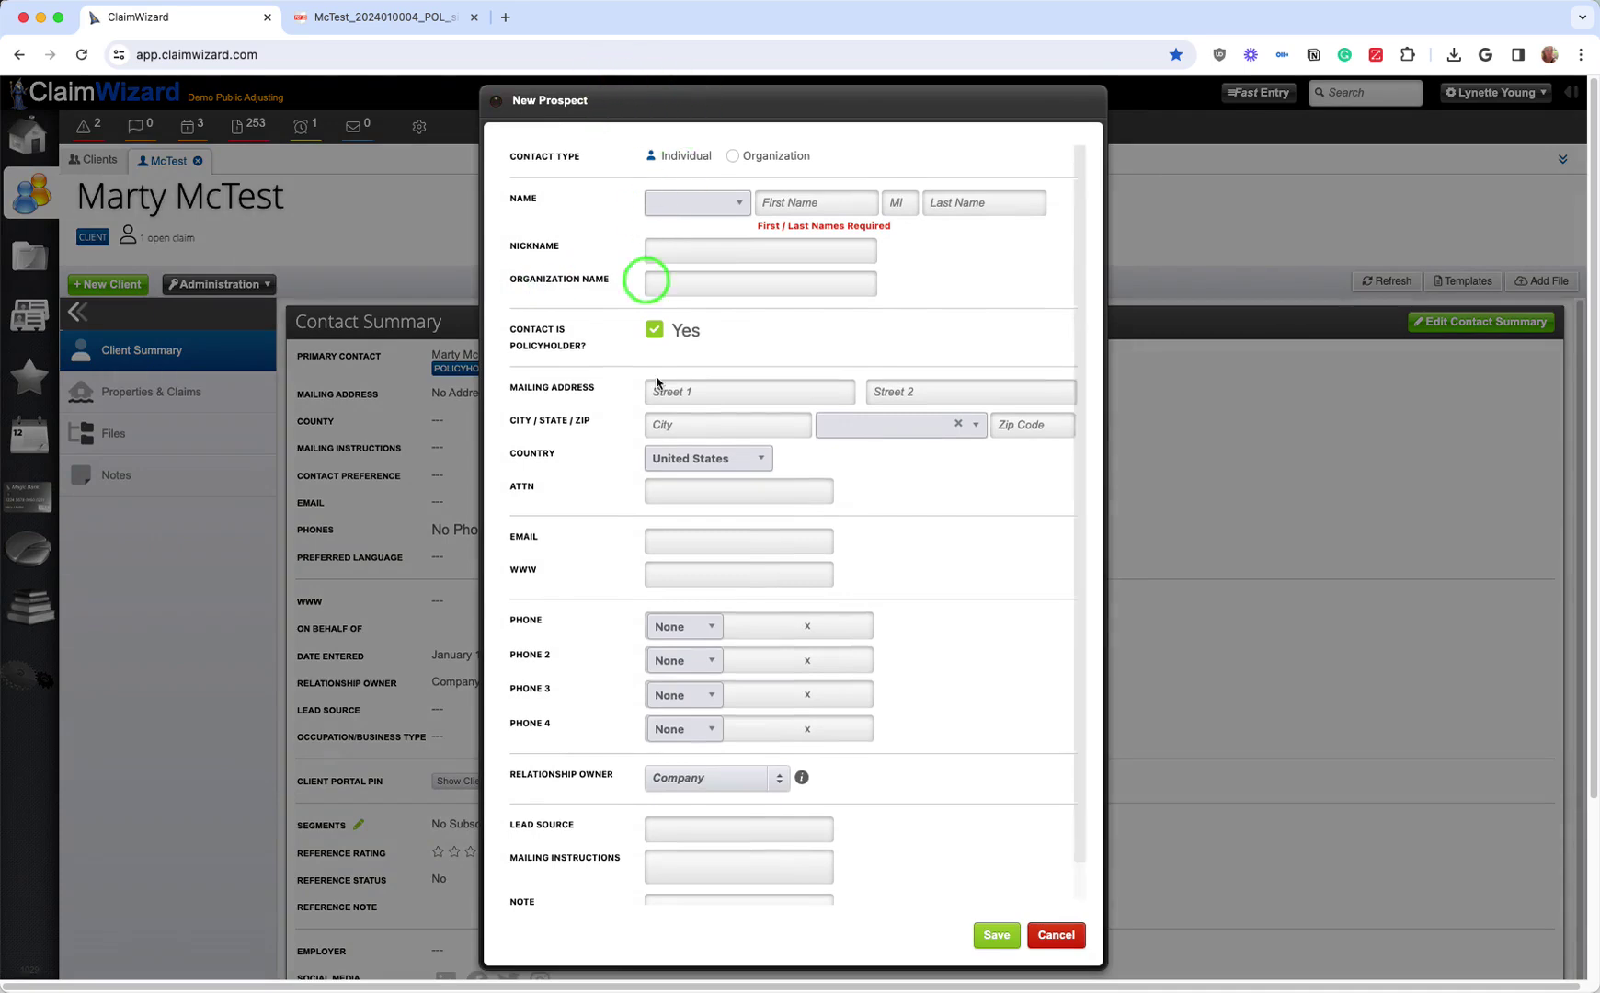
scroll(661, 418, down, 2)
scroll(735, 506, up, 2)
click(789, 593)
click(1051, 935)
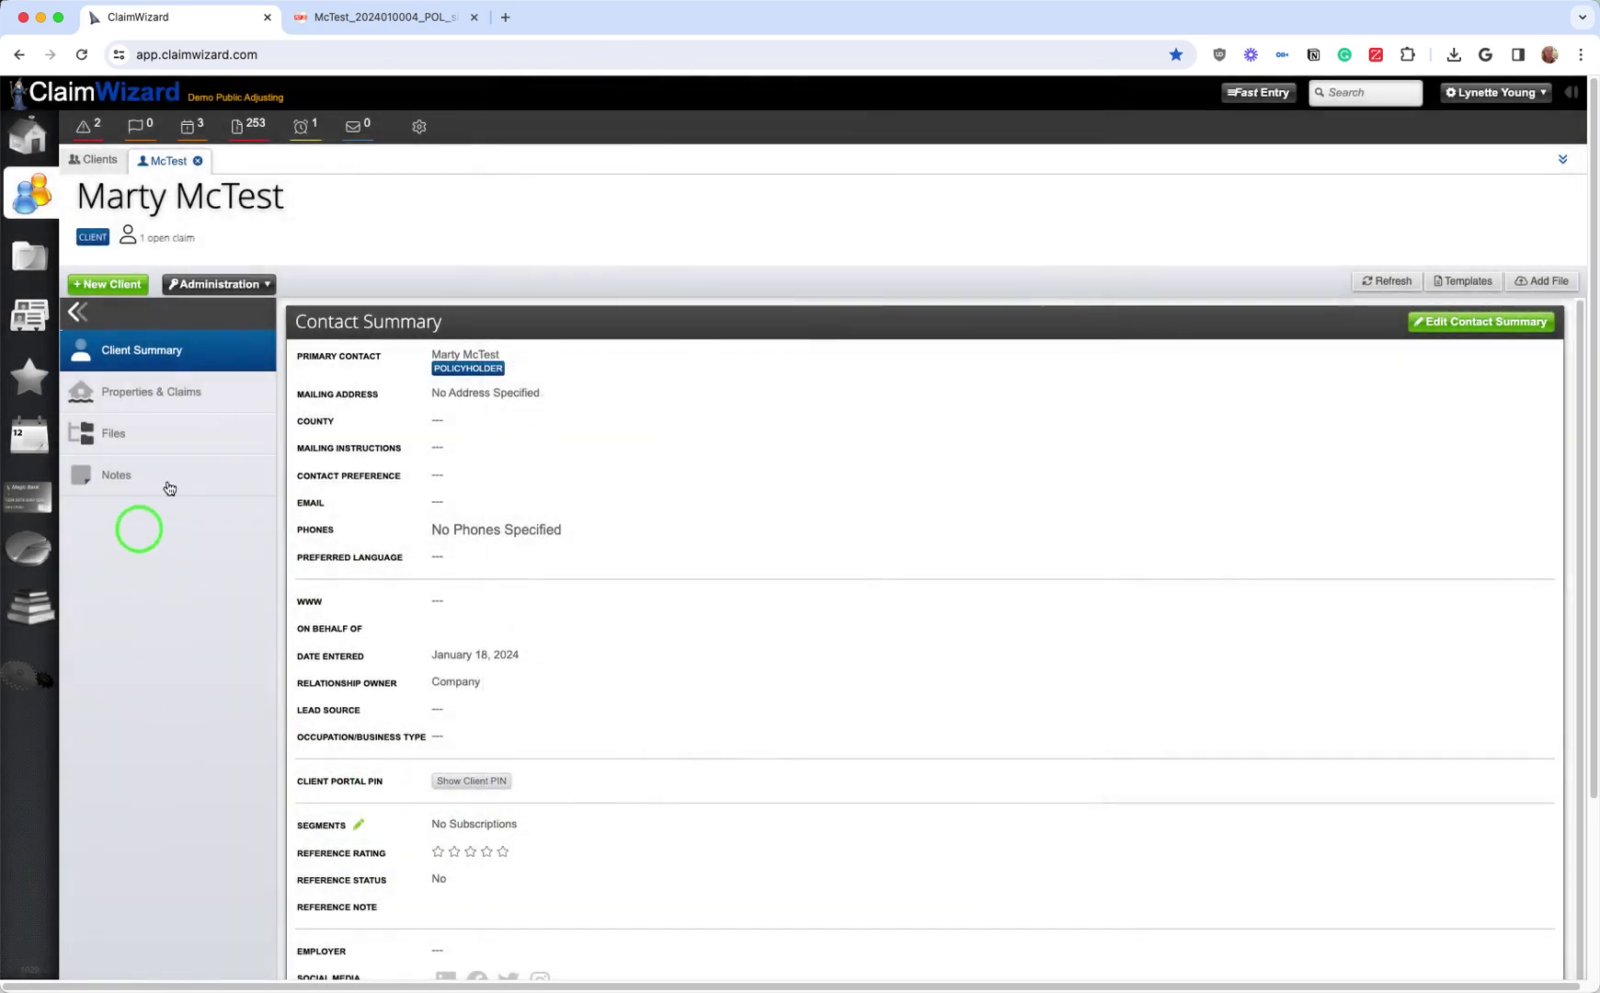
click(98, 283)
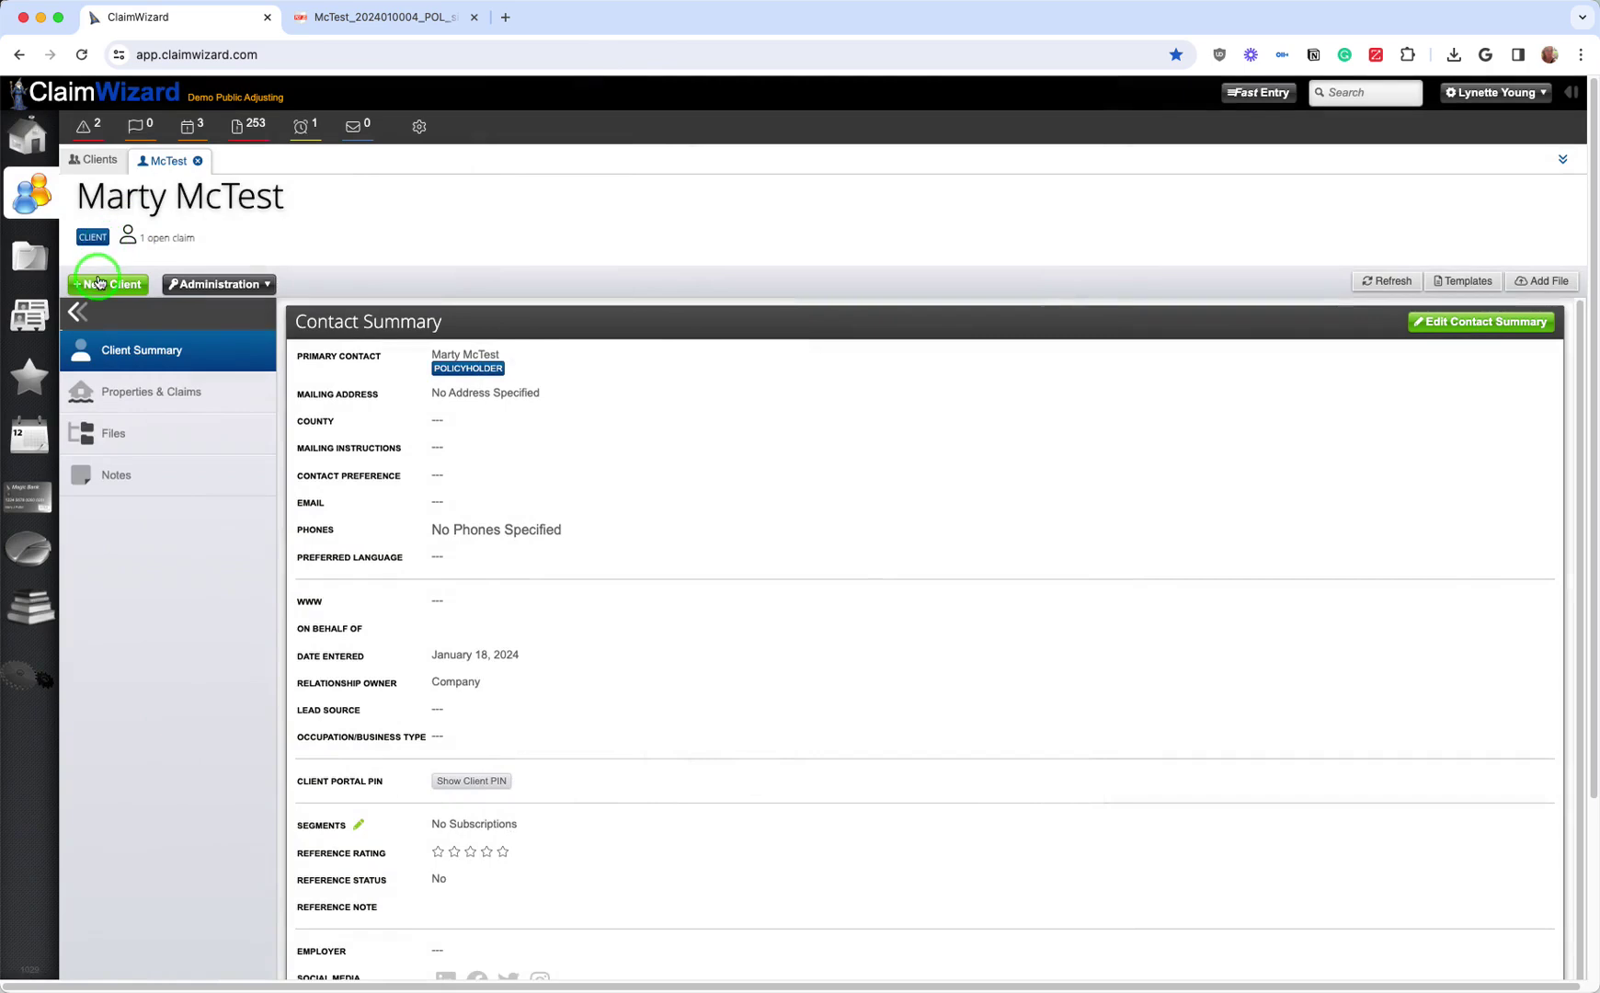
click(28, 136)
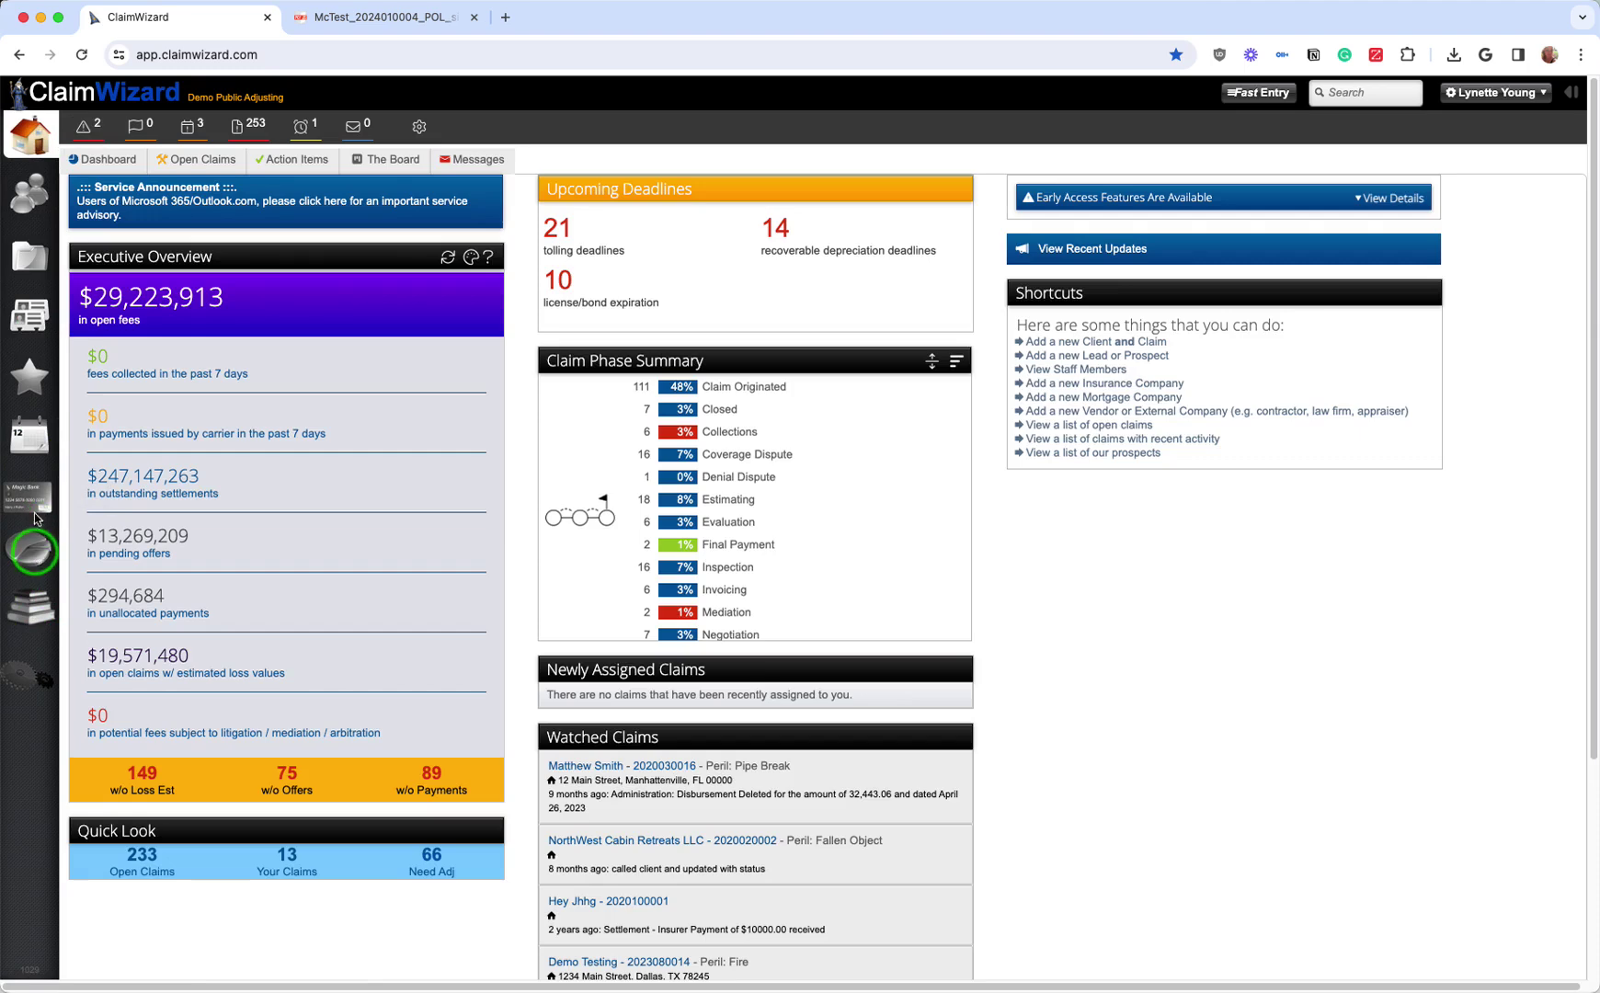
Step: Open Companies with the 'All' filter and view the 41 listed companies
click(26, 317)
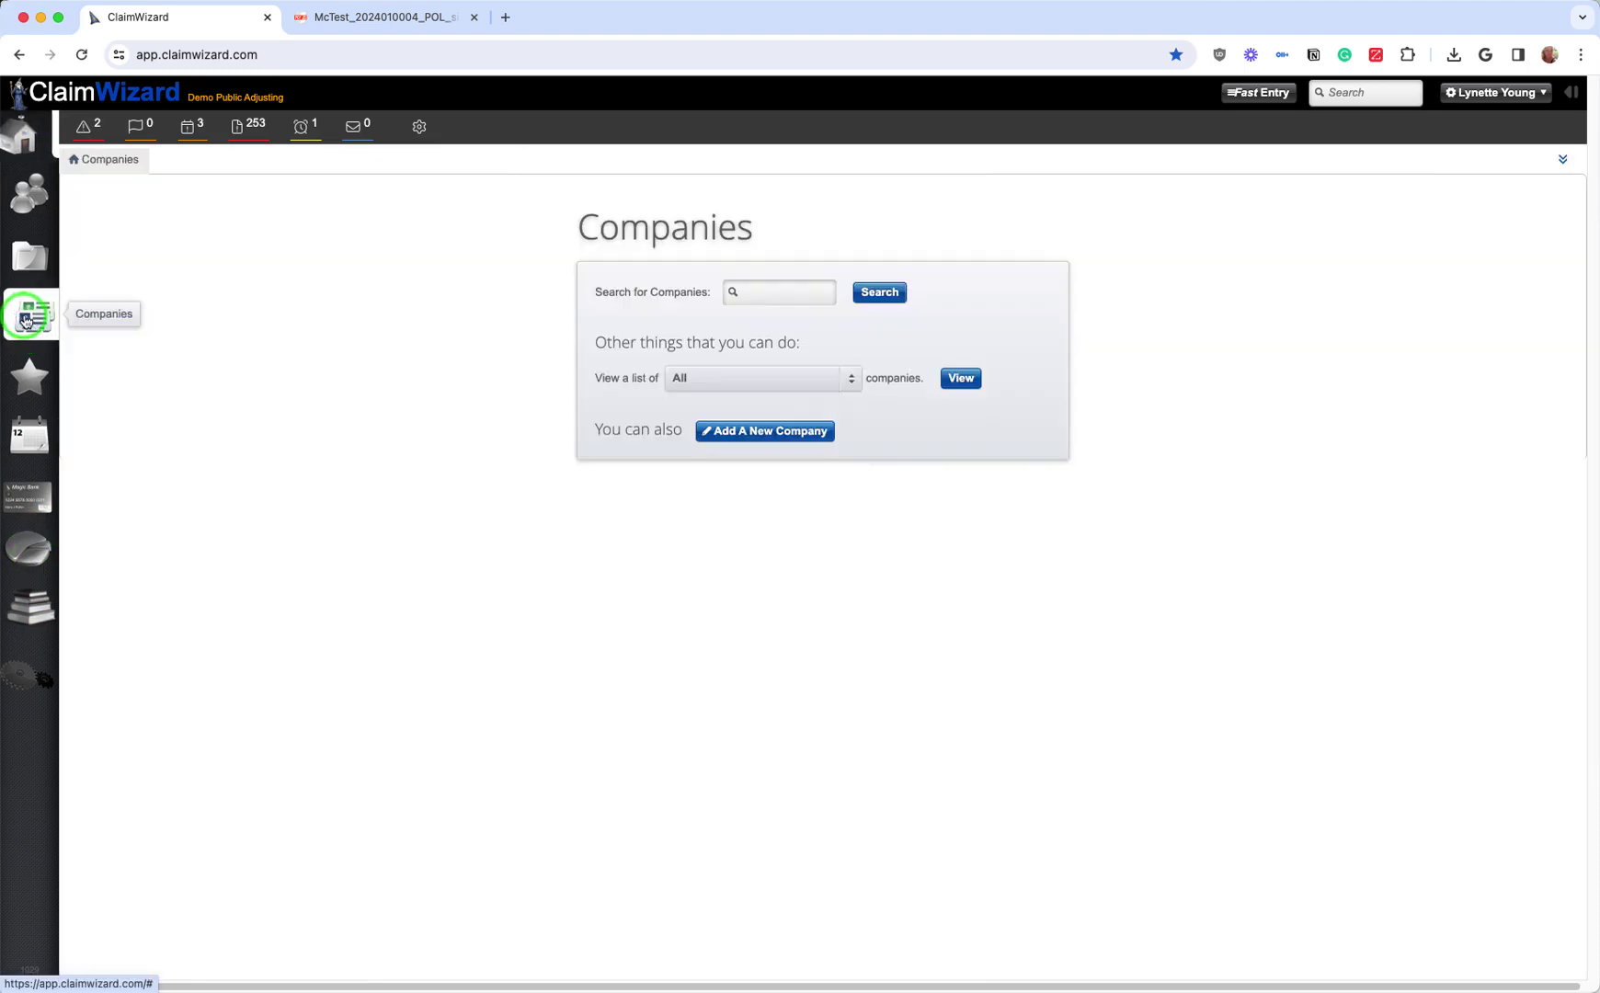
click(963, 380)
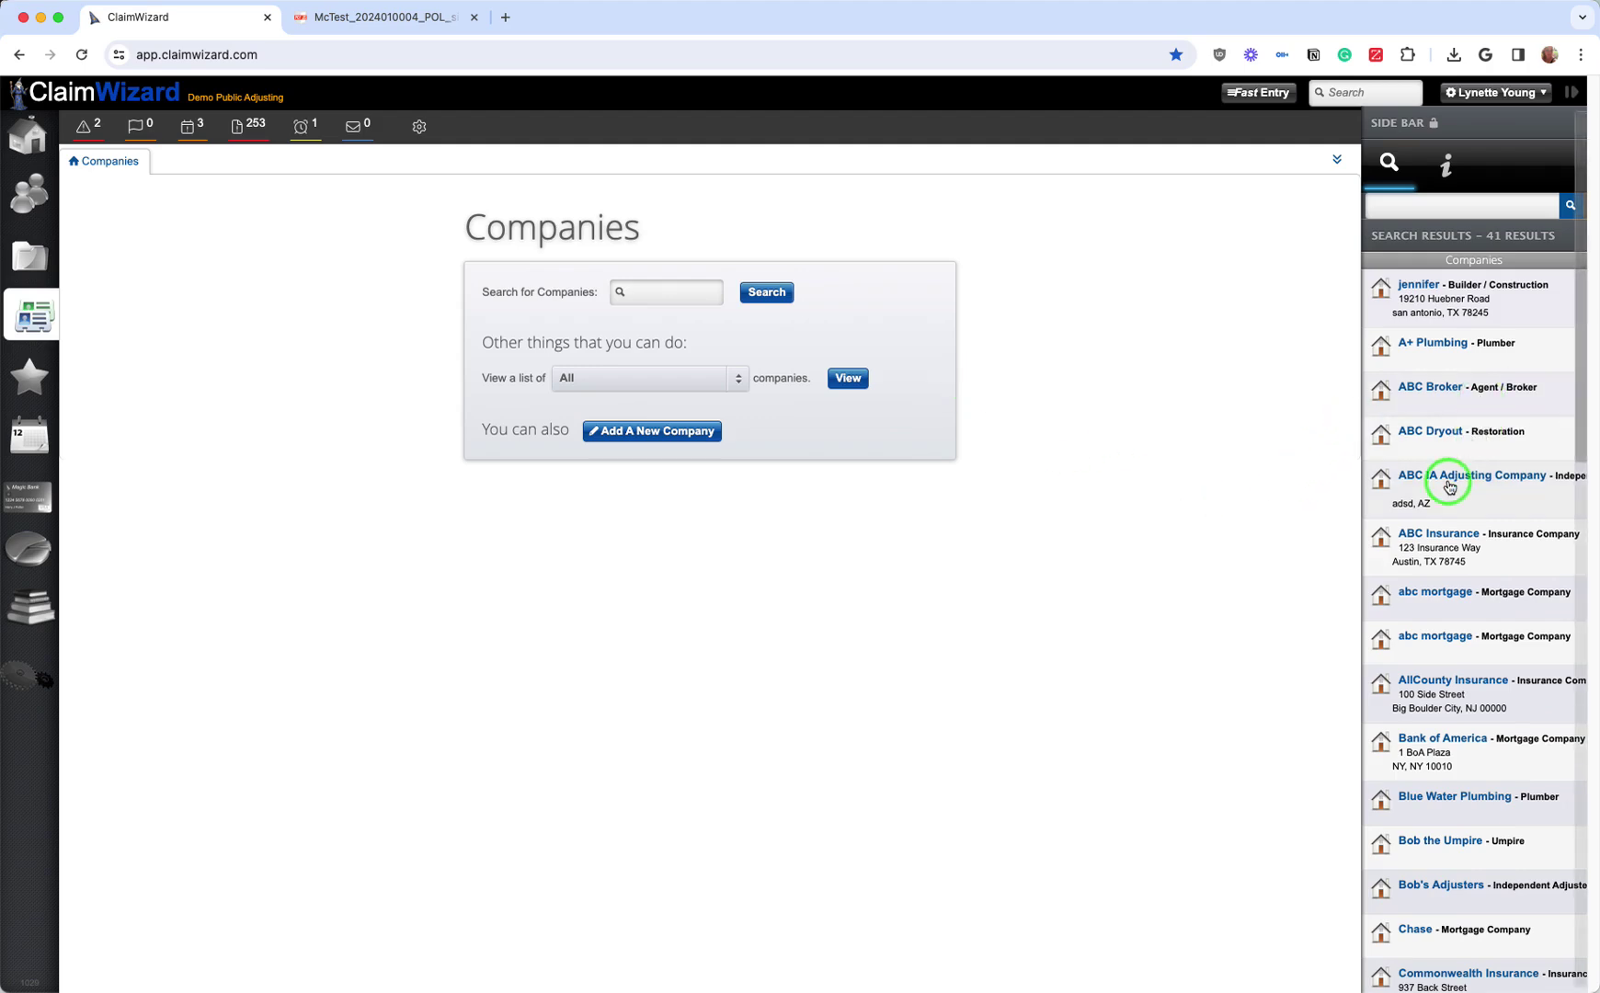
scroll(1449, 485, down, 2)
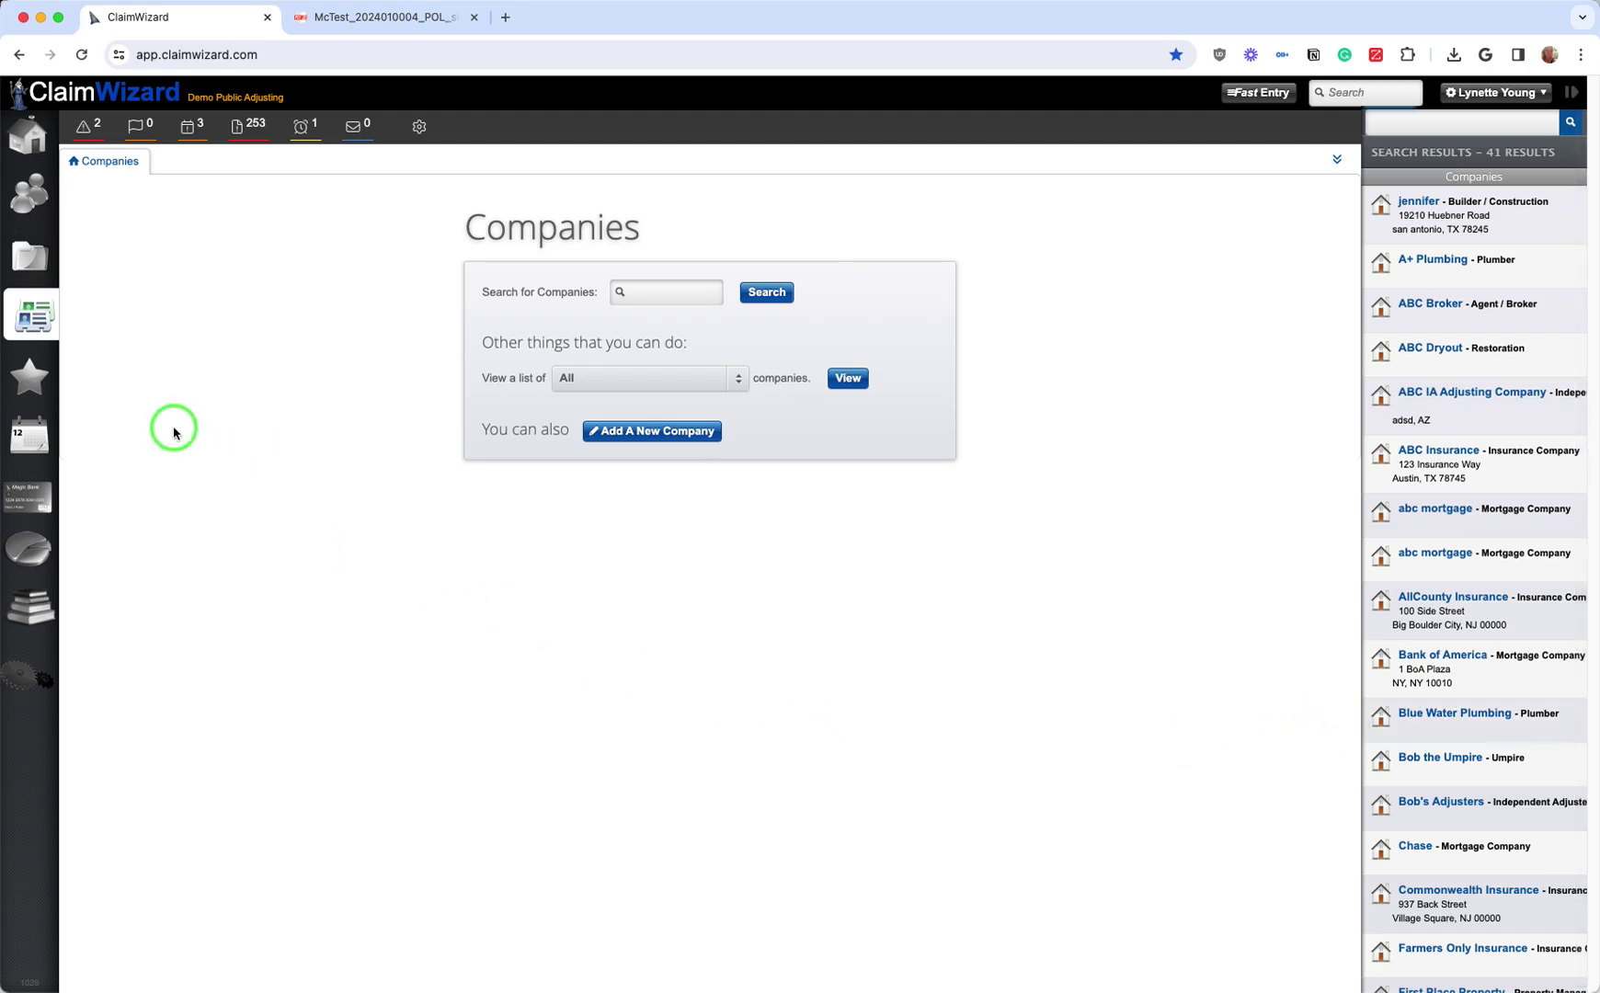
Step: Browse the first staff member's summary, open claims and access roles, then view the Jan 9 'Inspection Follow Up1' calendar event
click(33, 385)
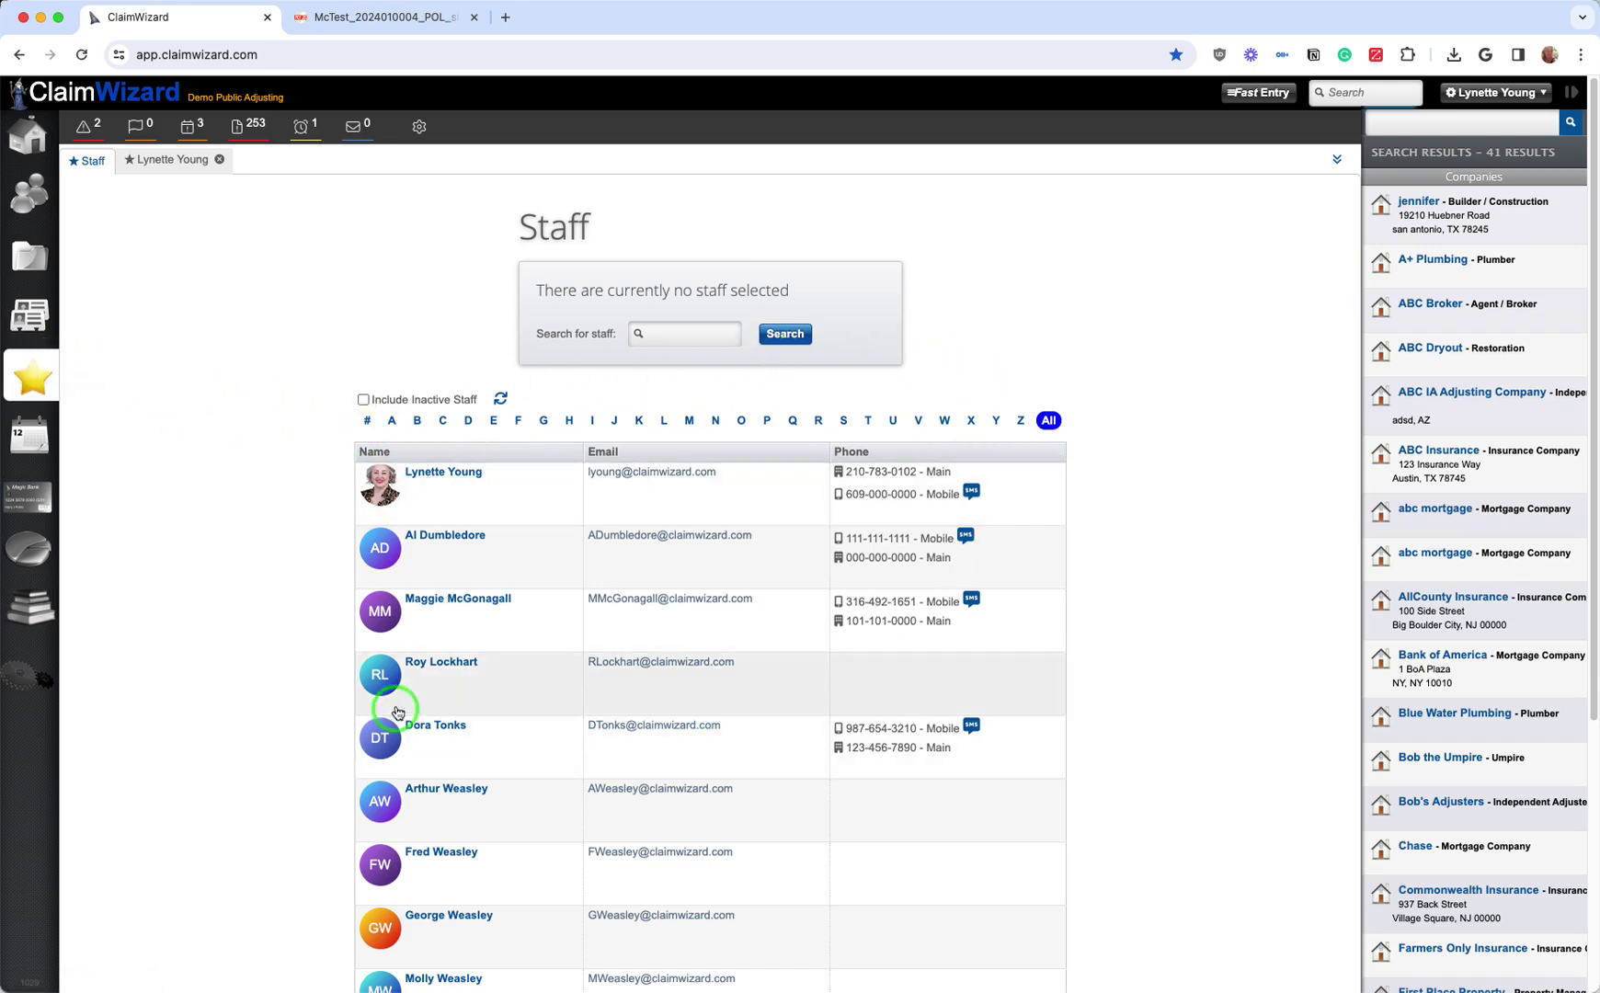
click(414, 477)
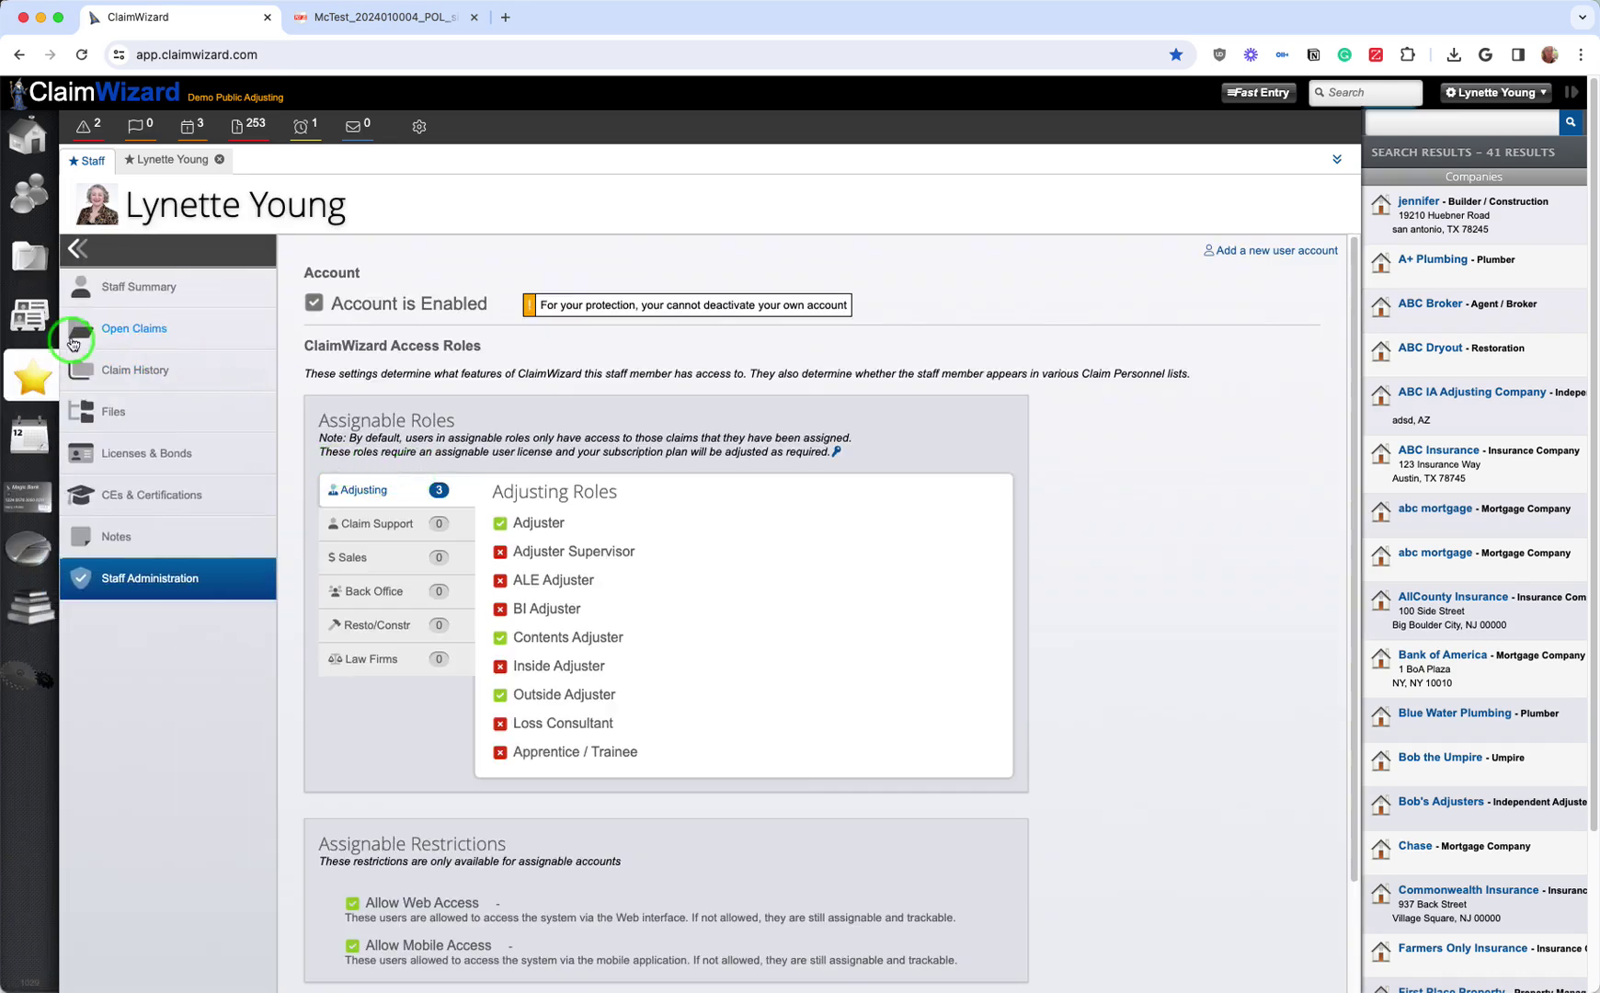
click(115, 284)
click(128, 330)
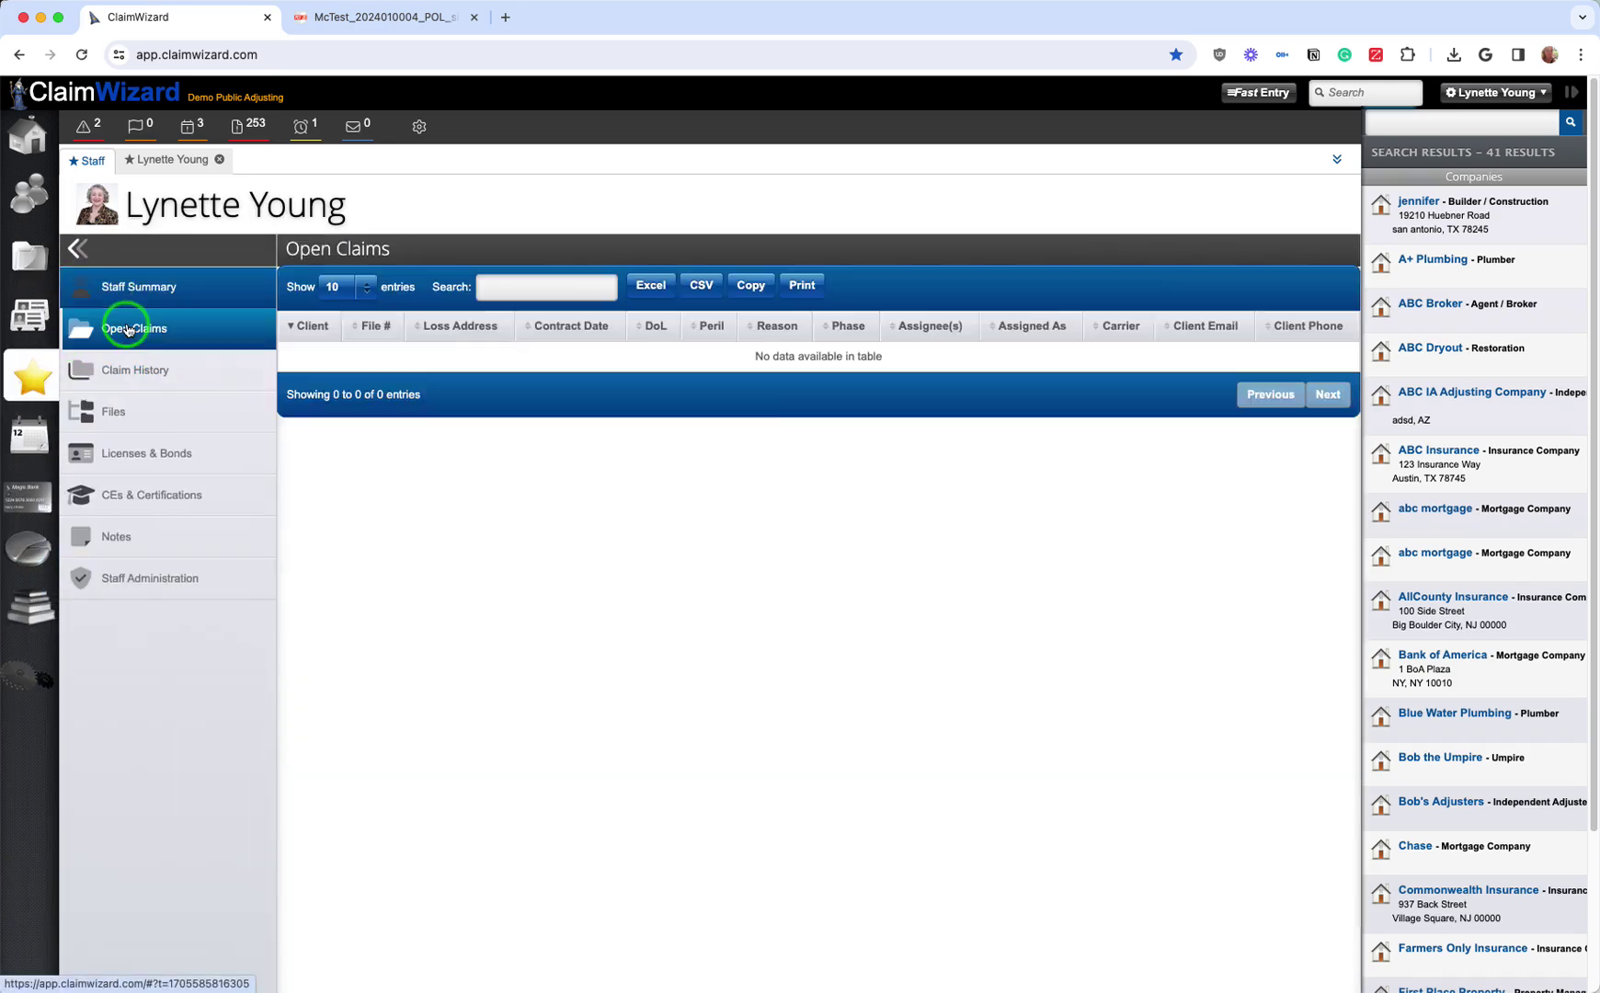
click(149, 575)
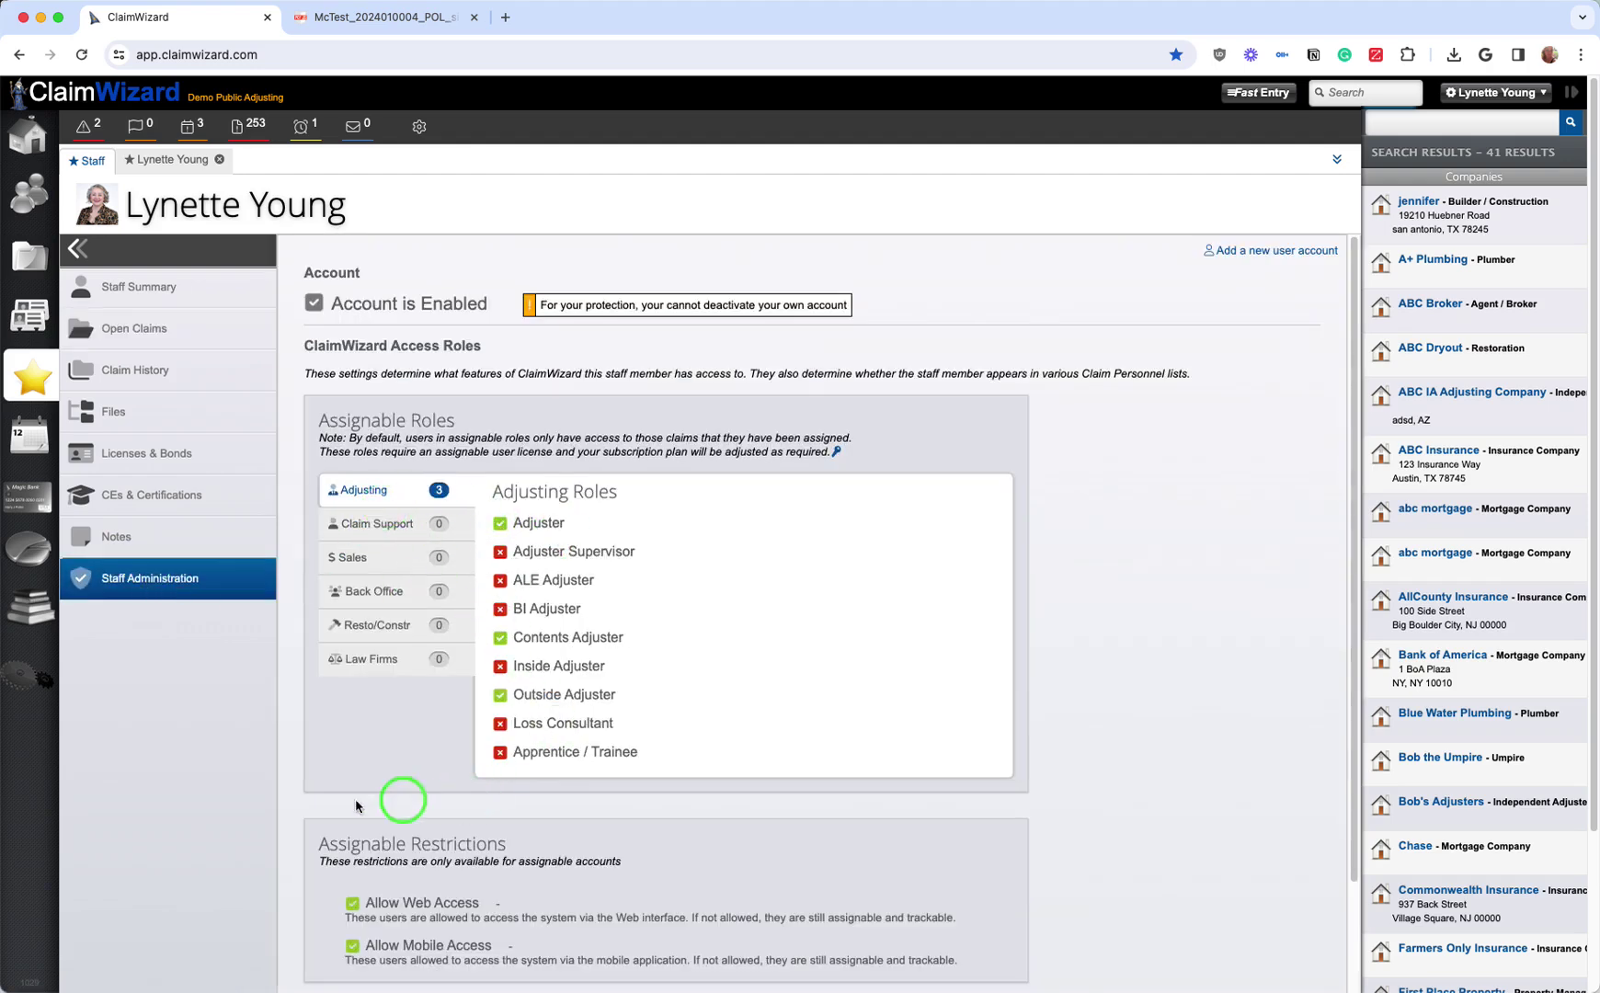
scroll(372, 735, down, 4)
scroll(373, 731, up, 4)
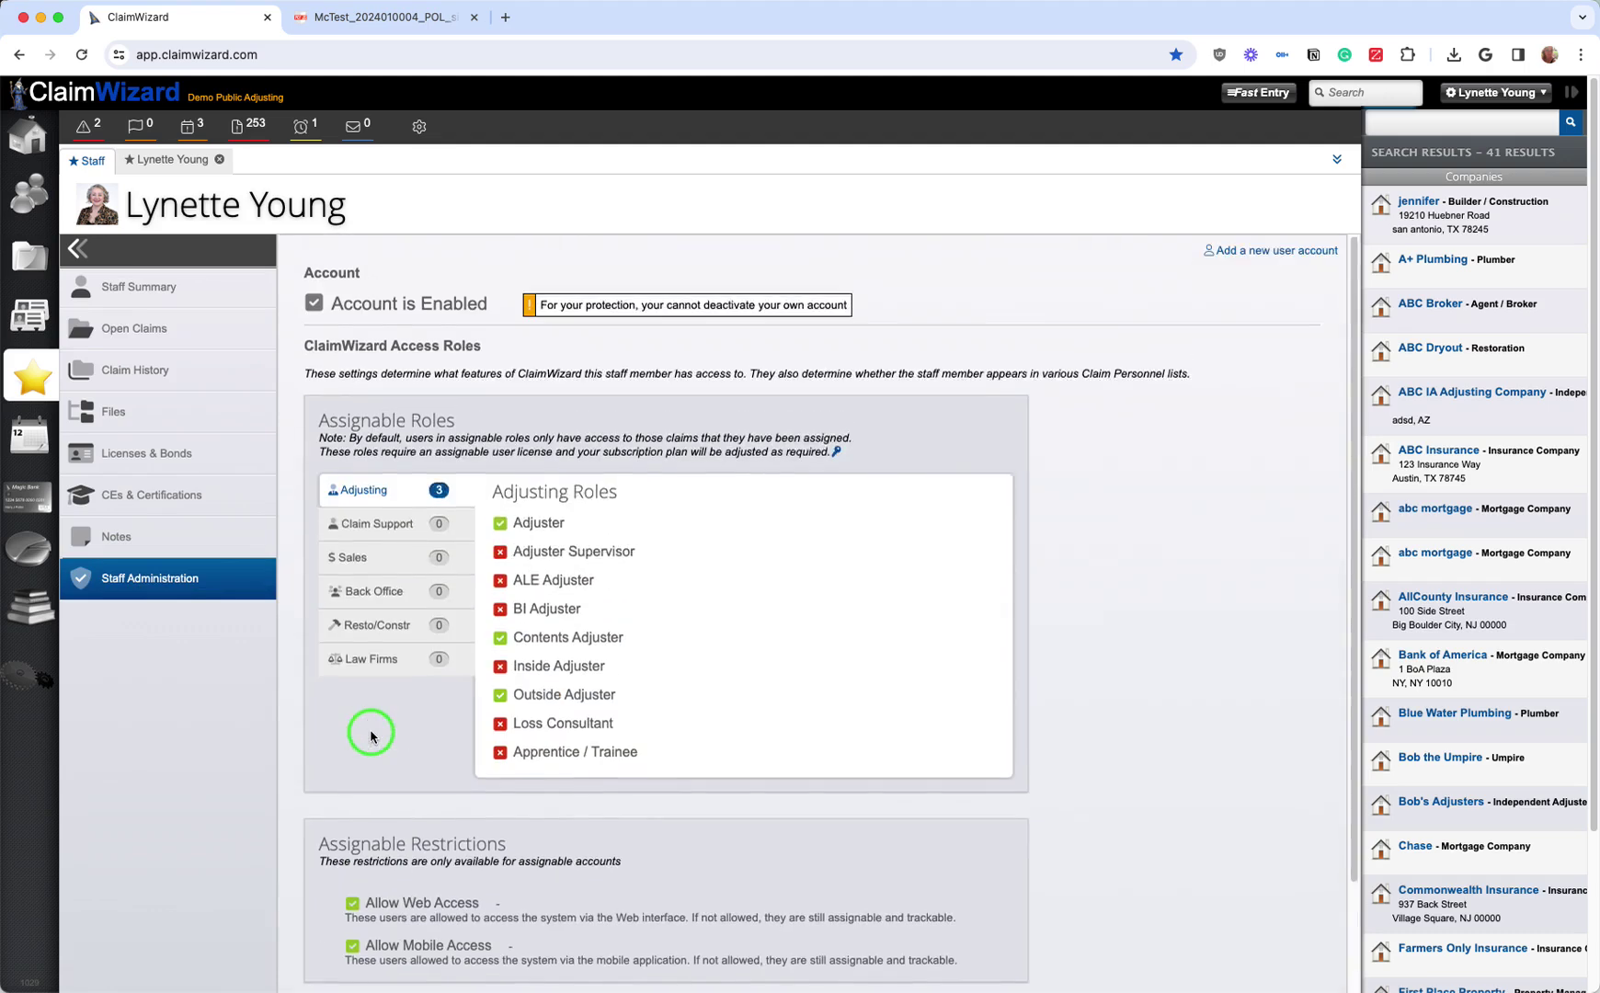
click(29, 458)
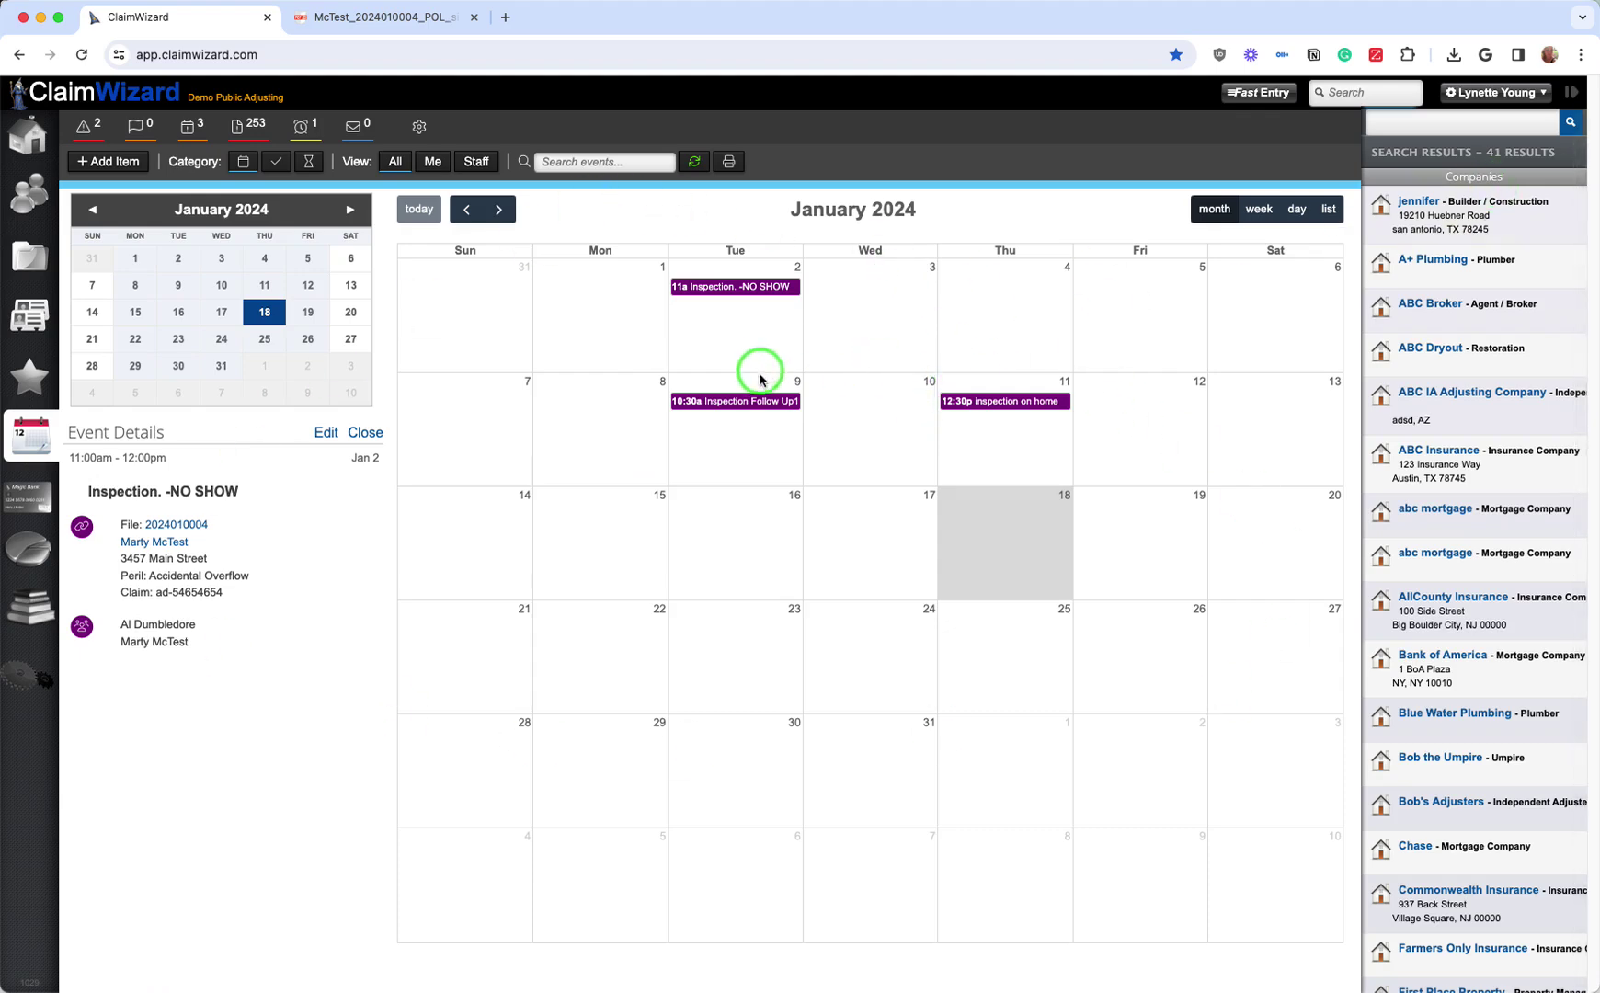
click(748, 402)
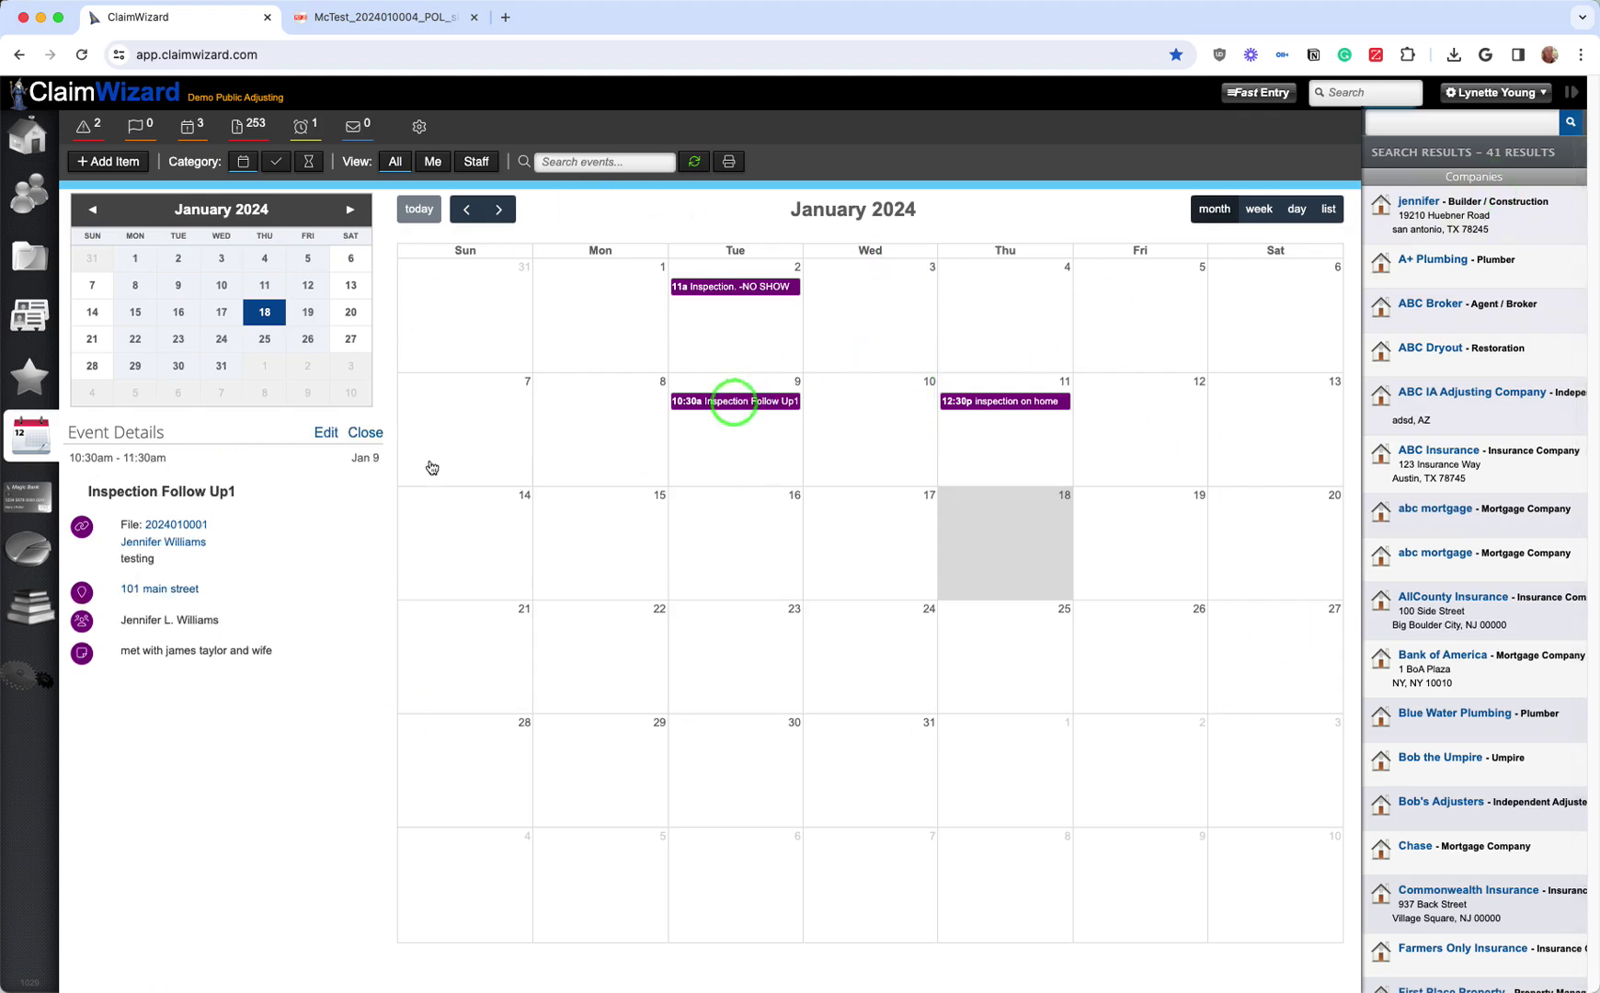
Step: Run the All Claims with Peril Type report for Accidental Overflow over all dates
click(29, 503)
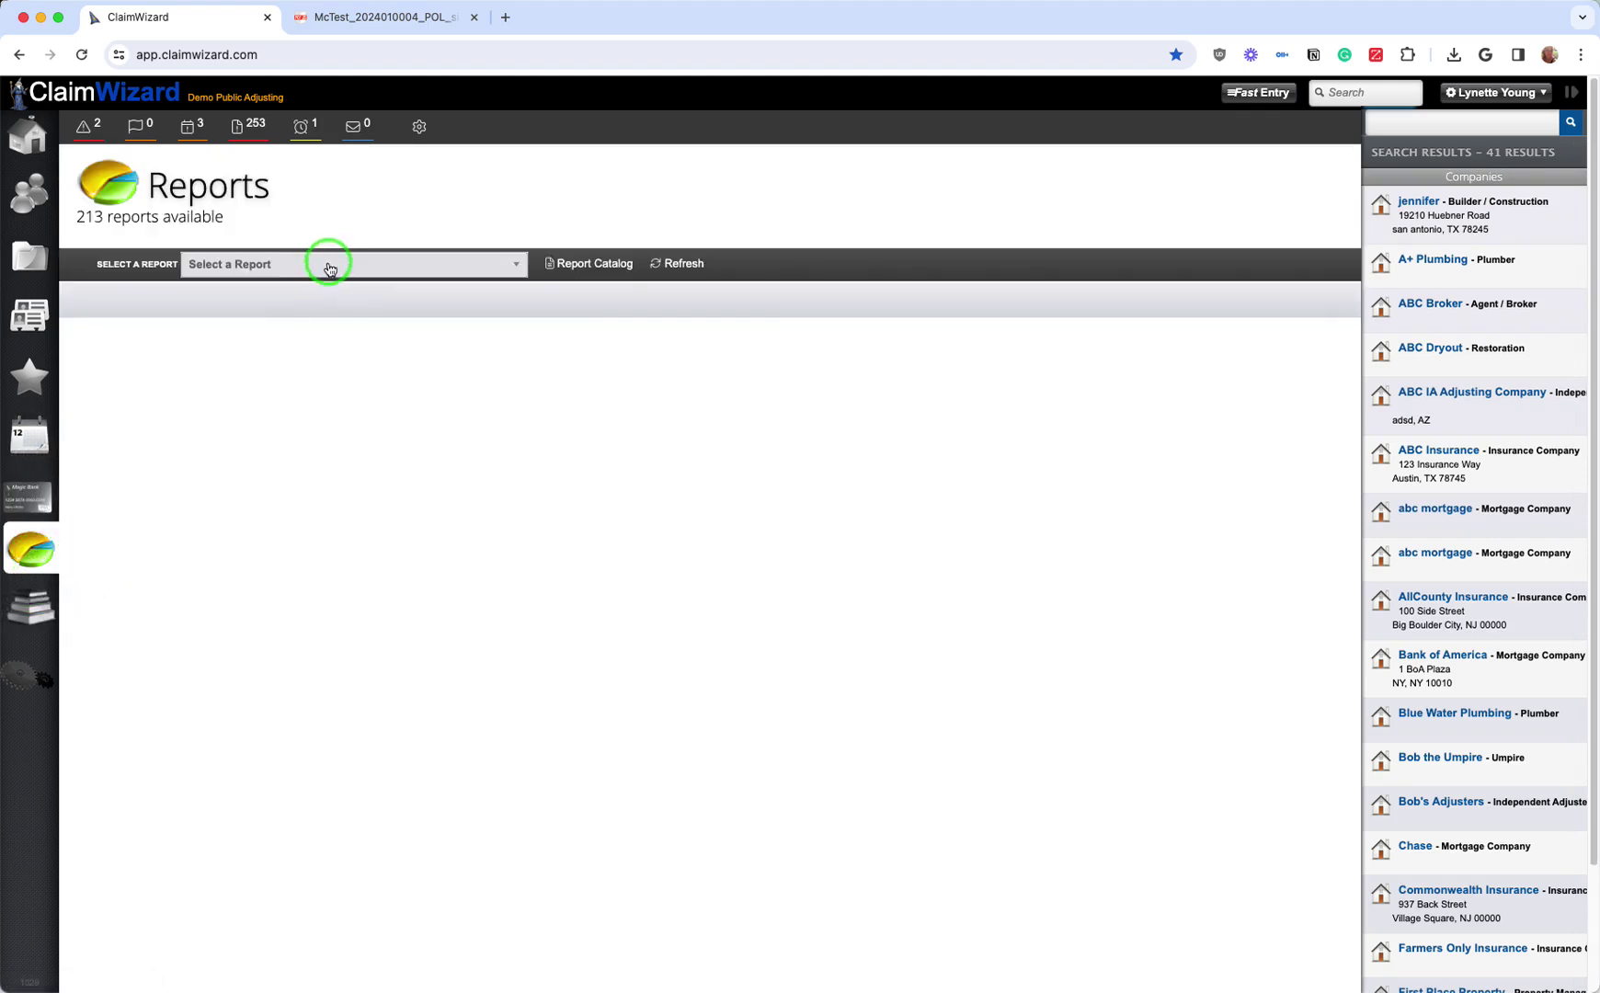
click(363, 267)
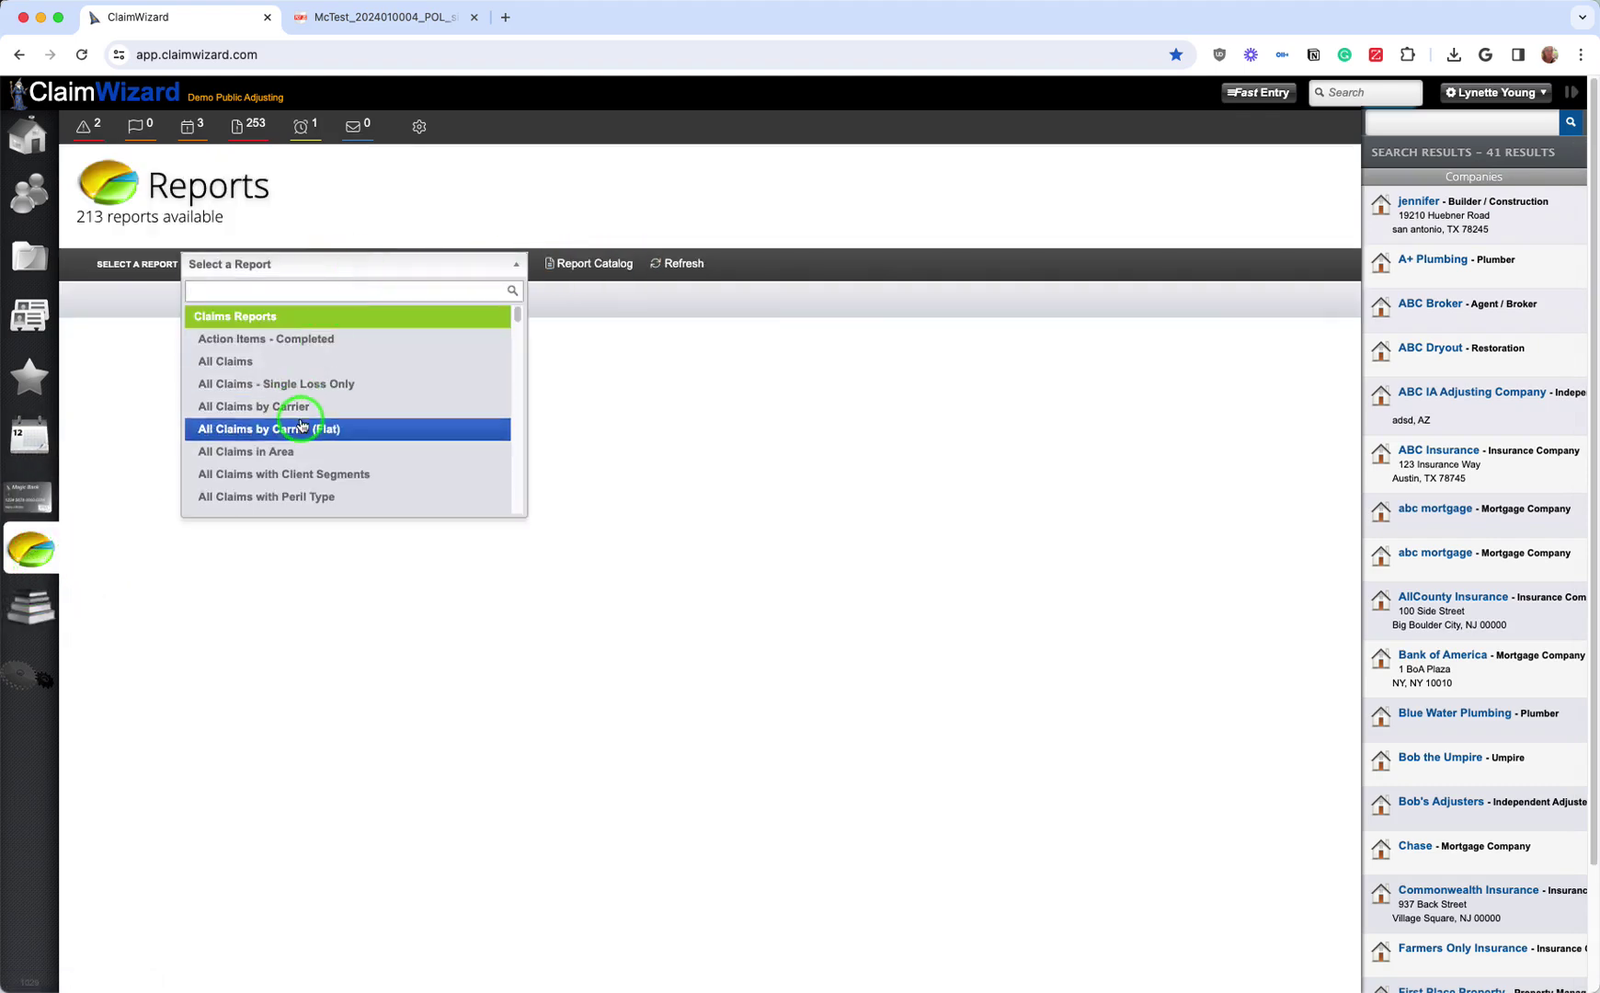
scroll(364, 496, down, 1)
click(407, 488)
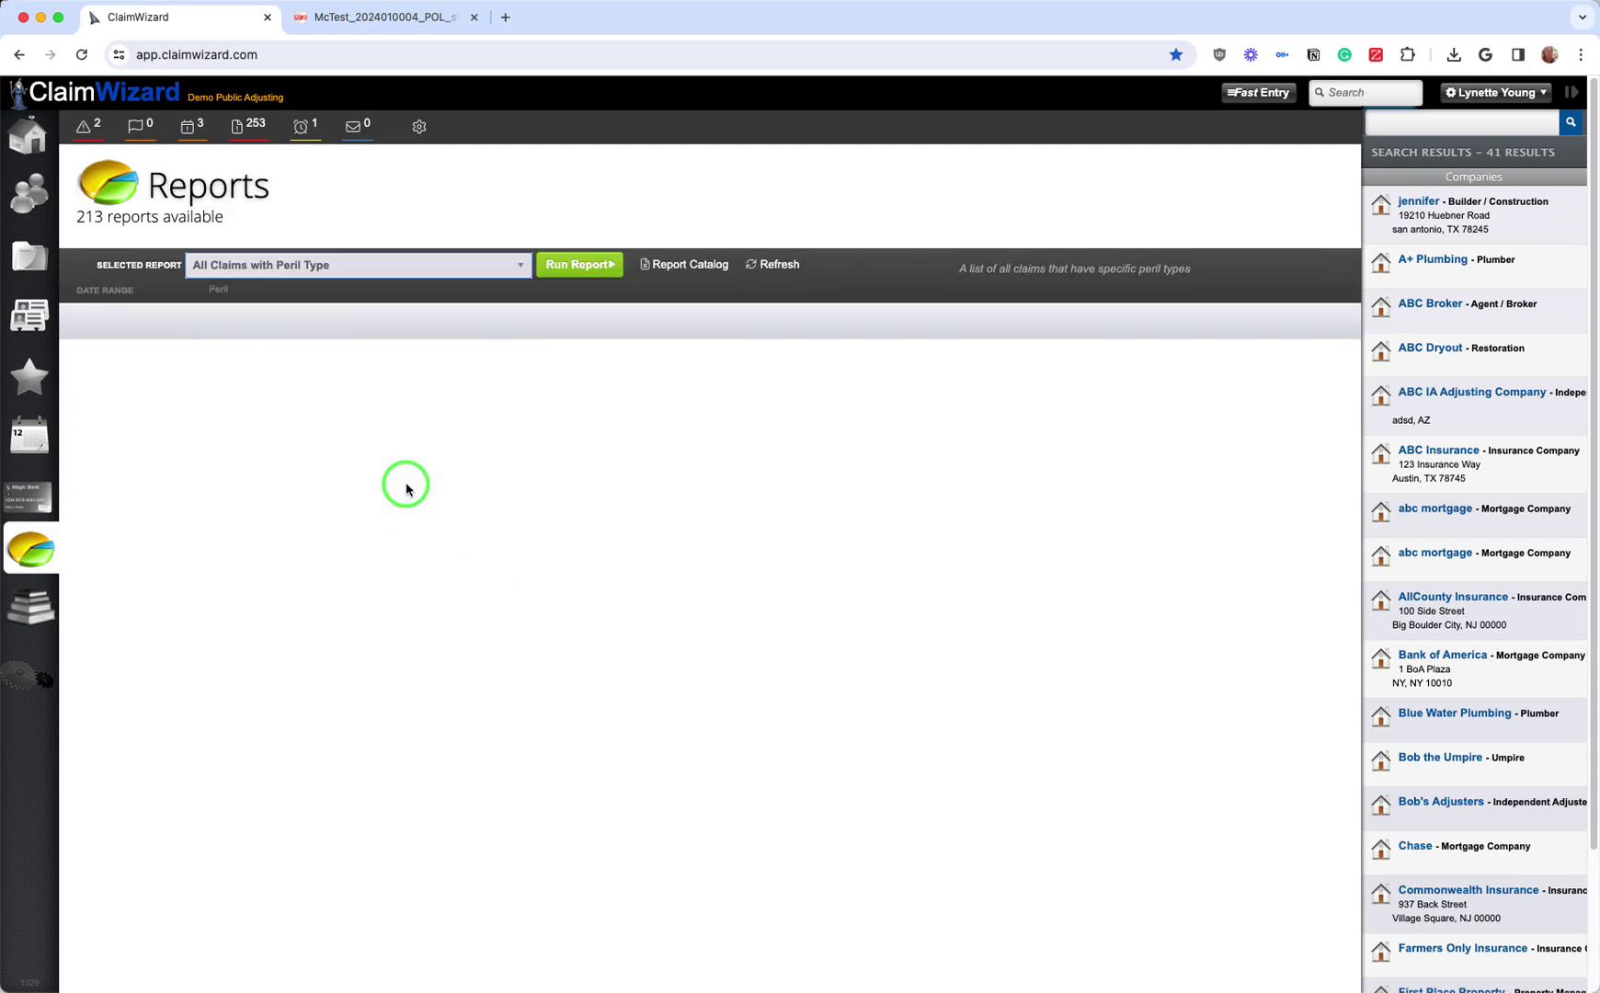
click(170, 310)
click(186, 357)
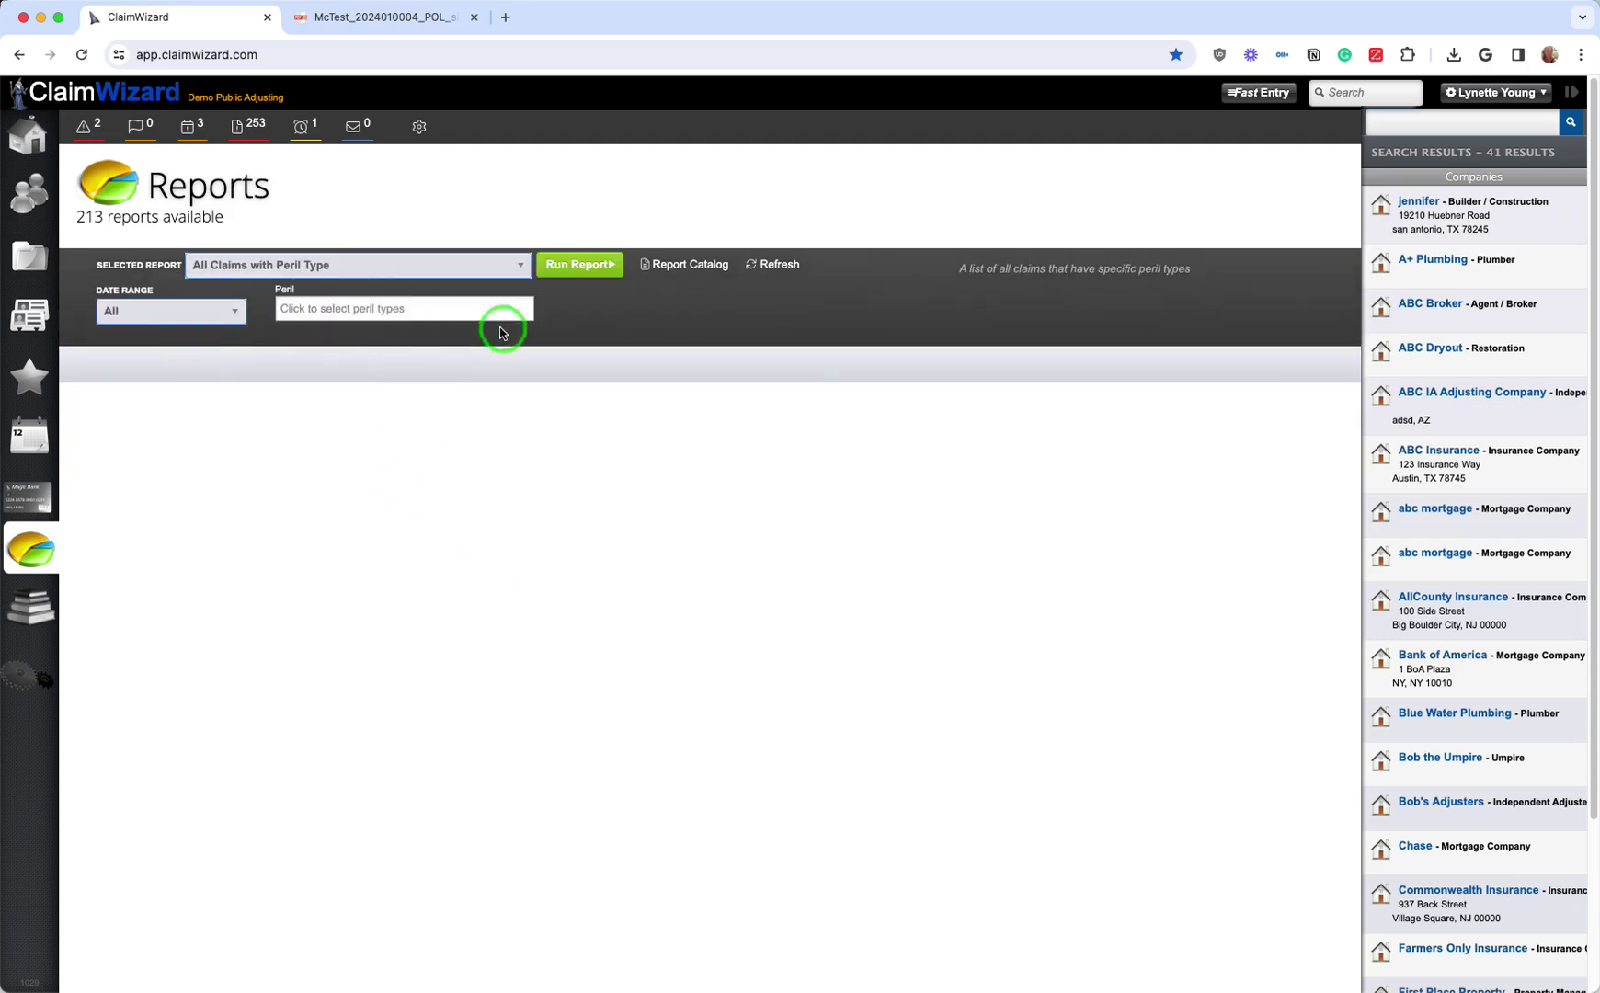
click(493, 313)
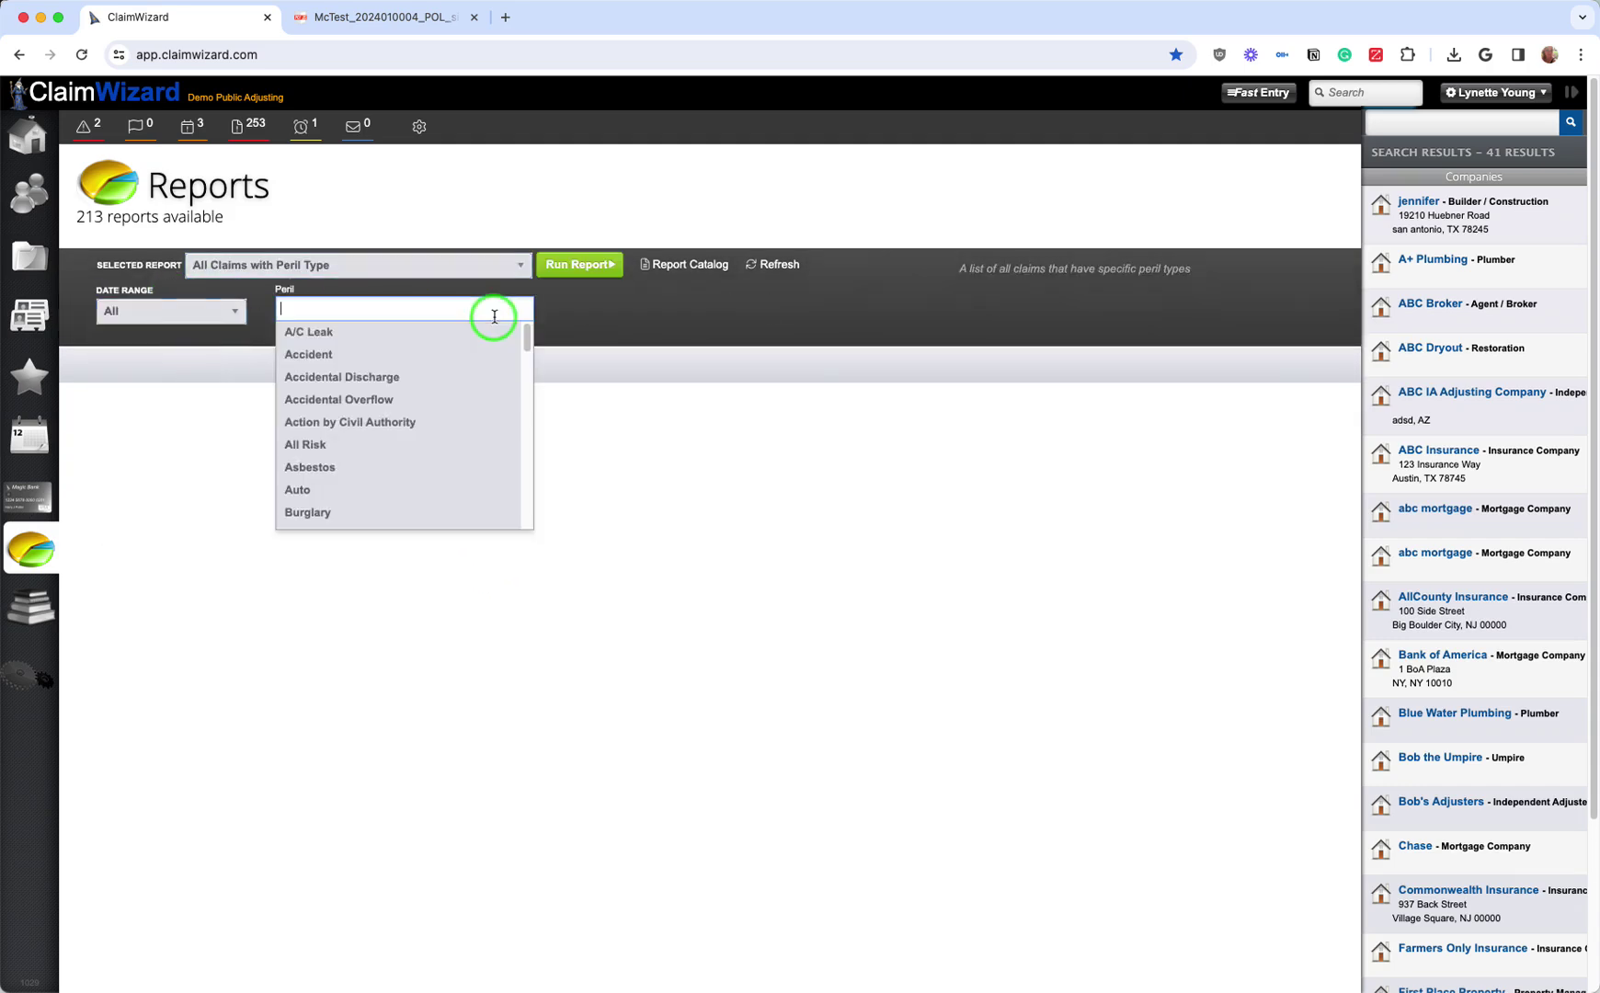
click(476, 409)
click(589, 272)
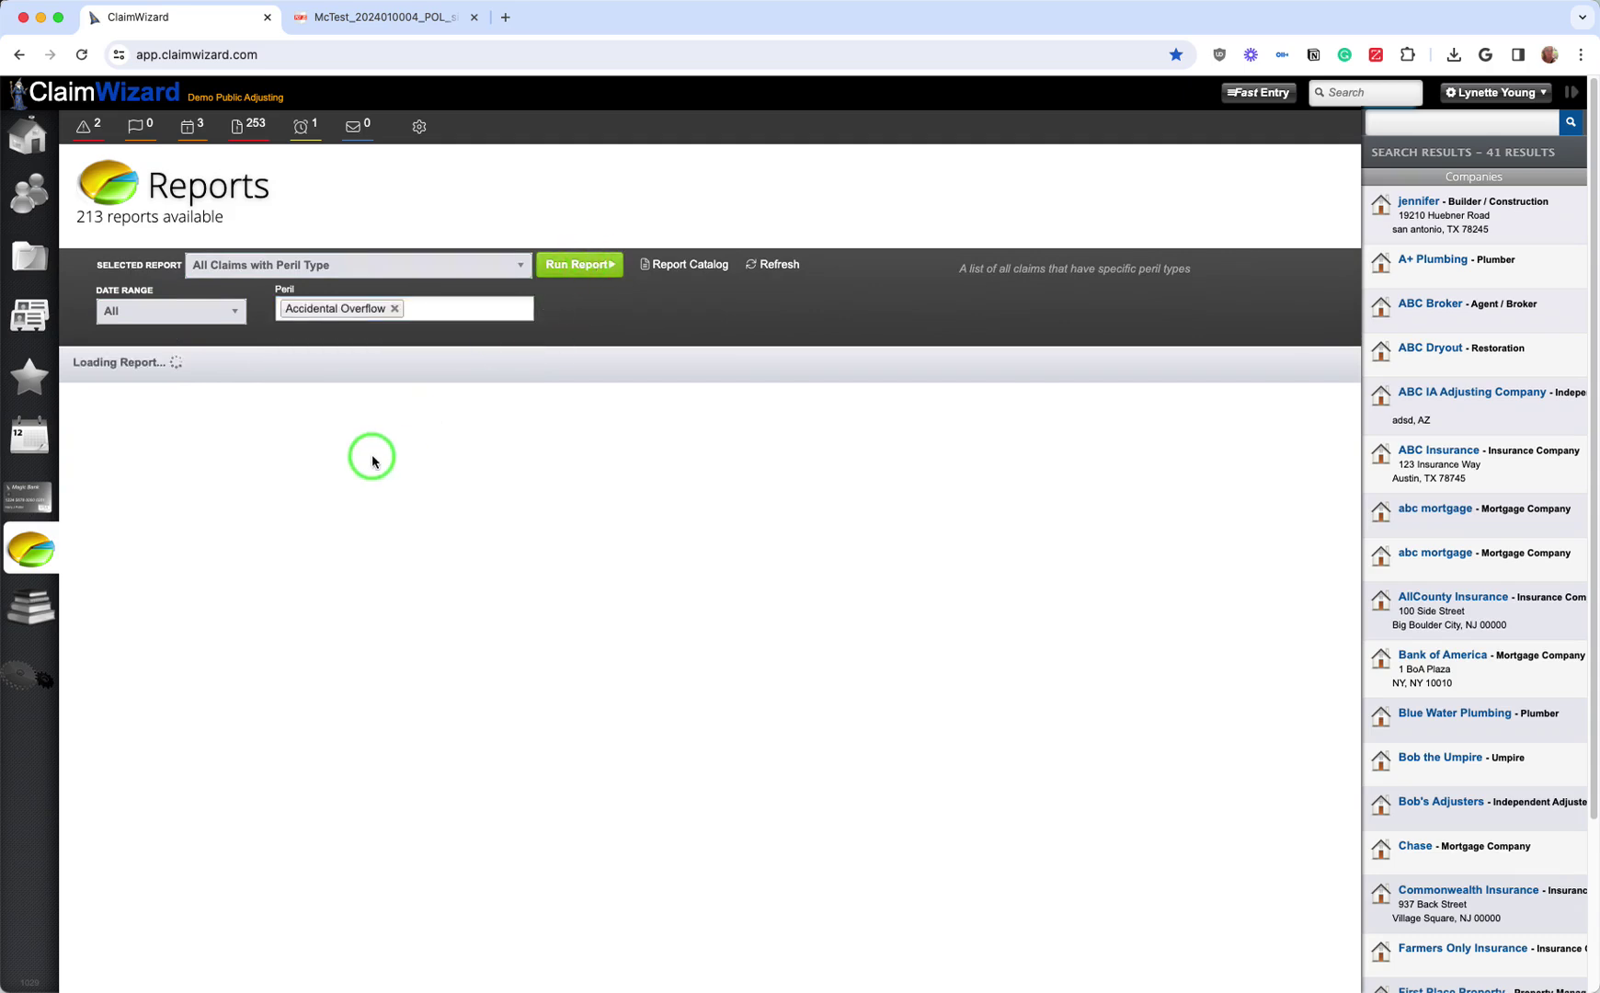
scroll(572, 515, down, 3)
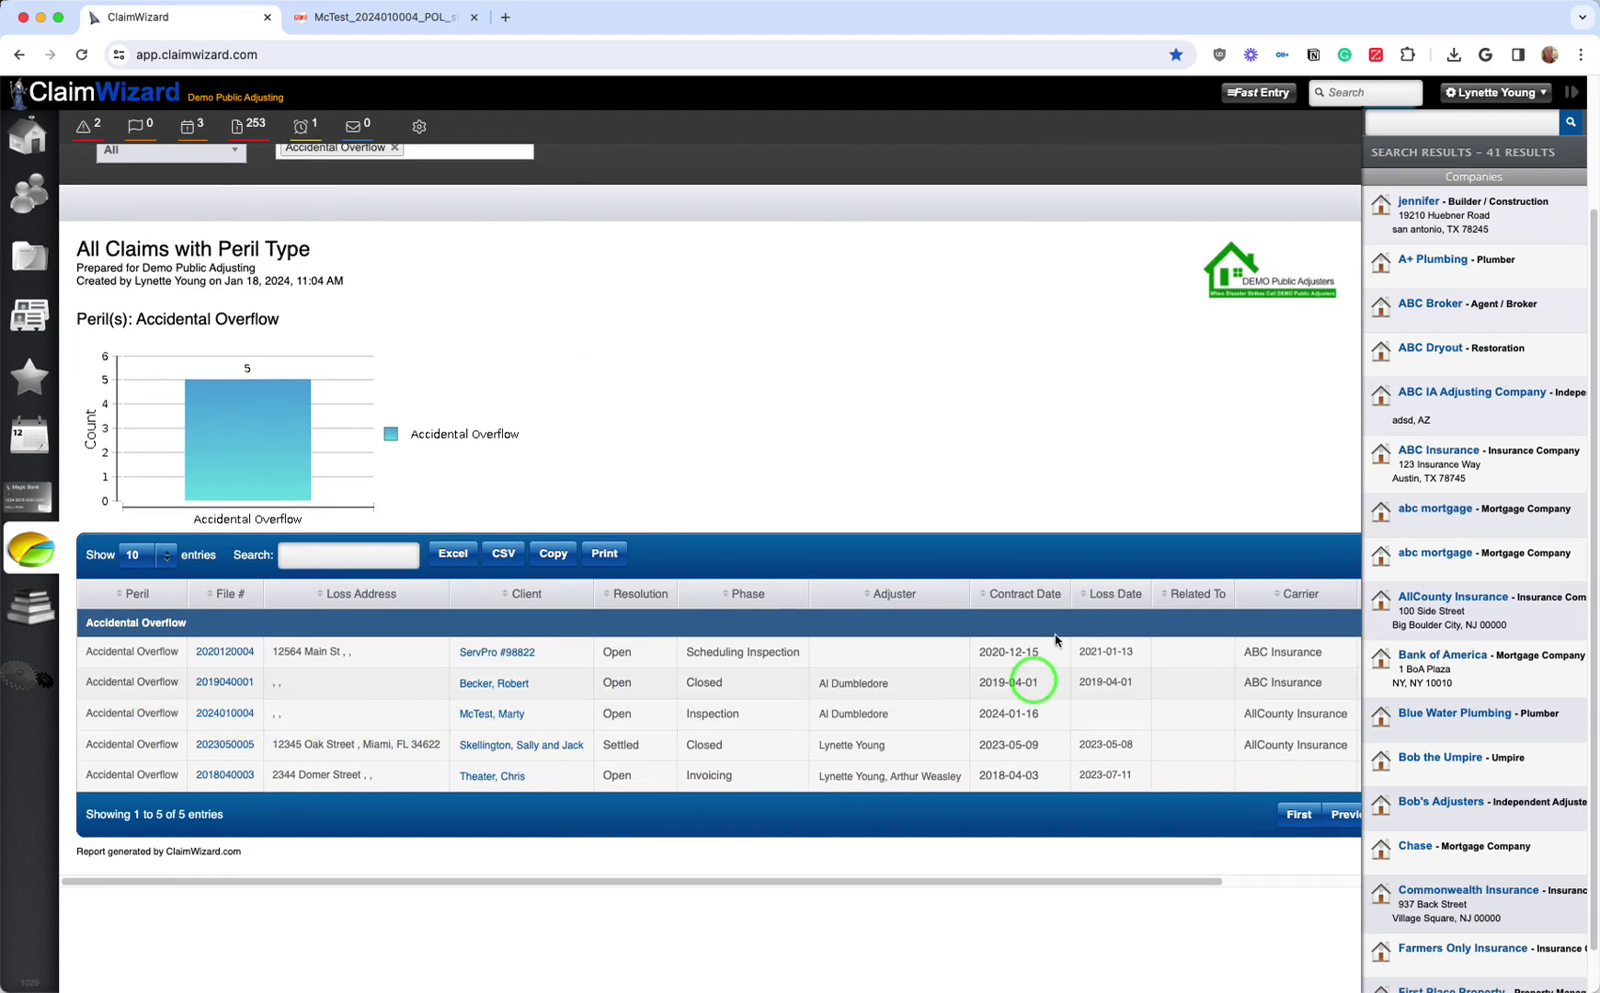
click(1570, 93)
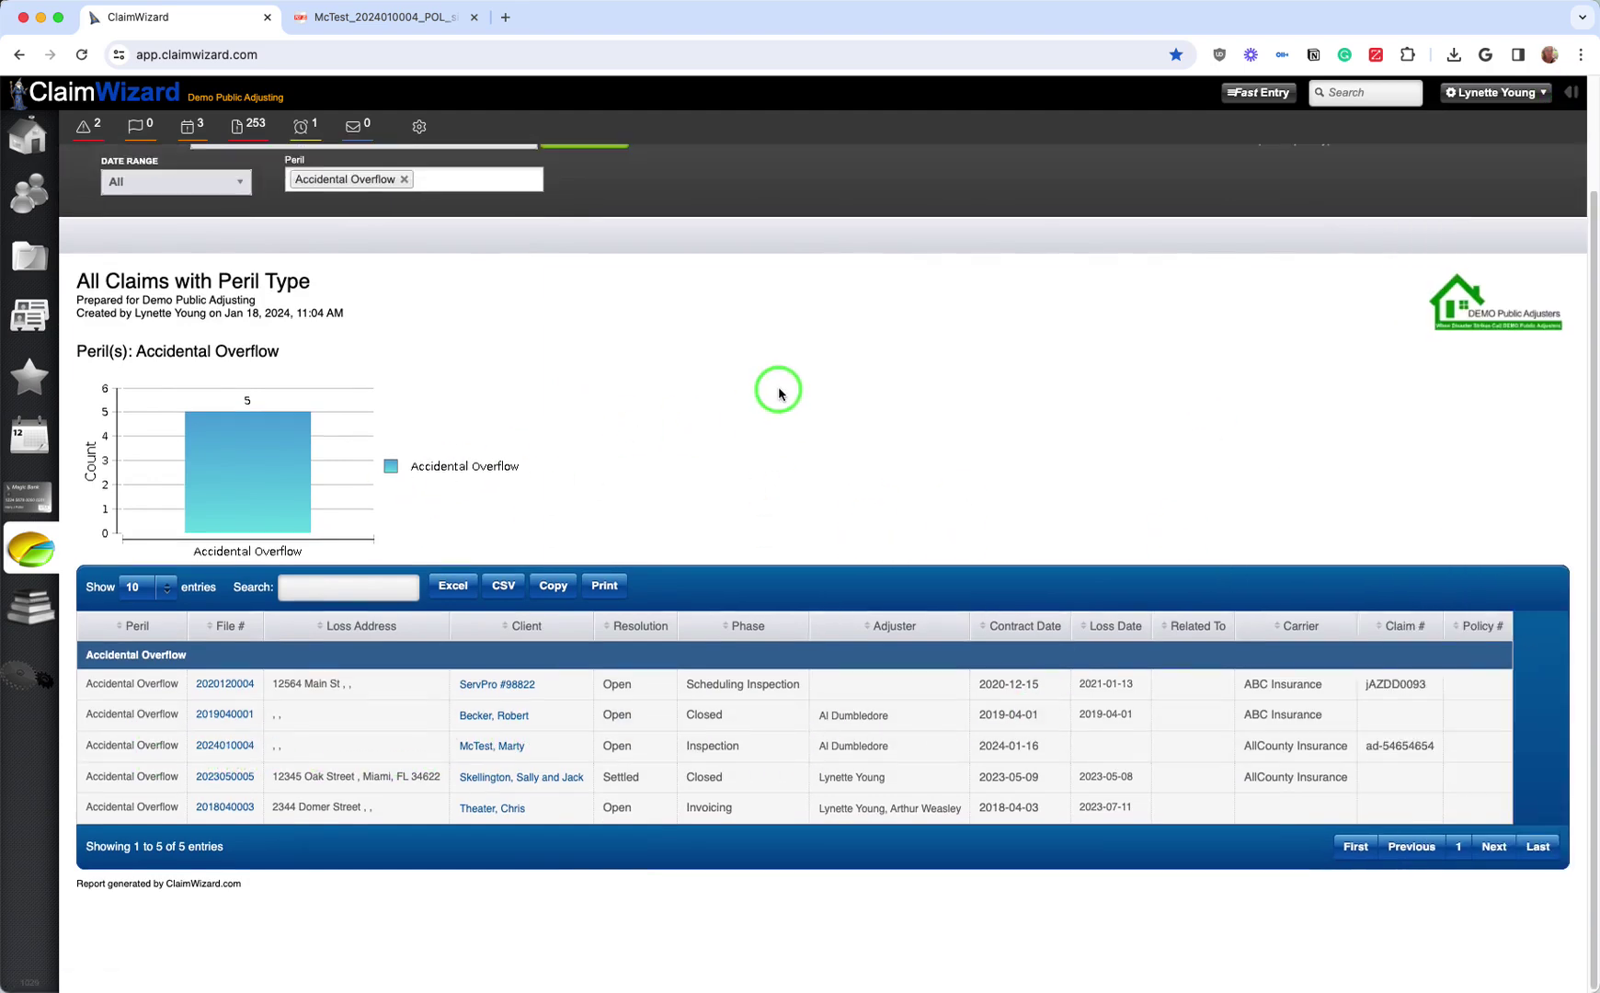
scroll(778, 389, up, 3)
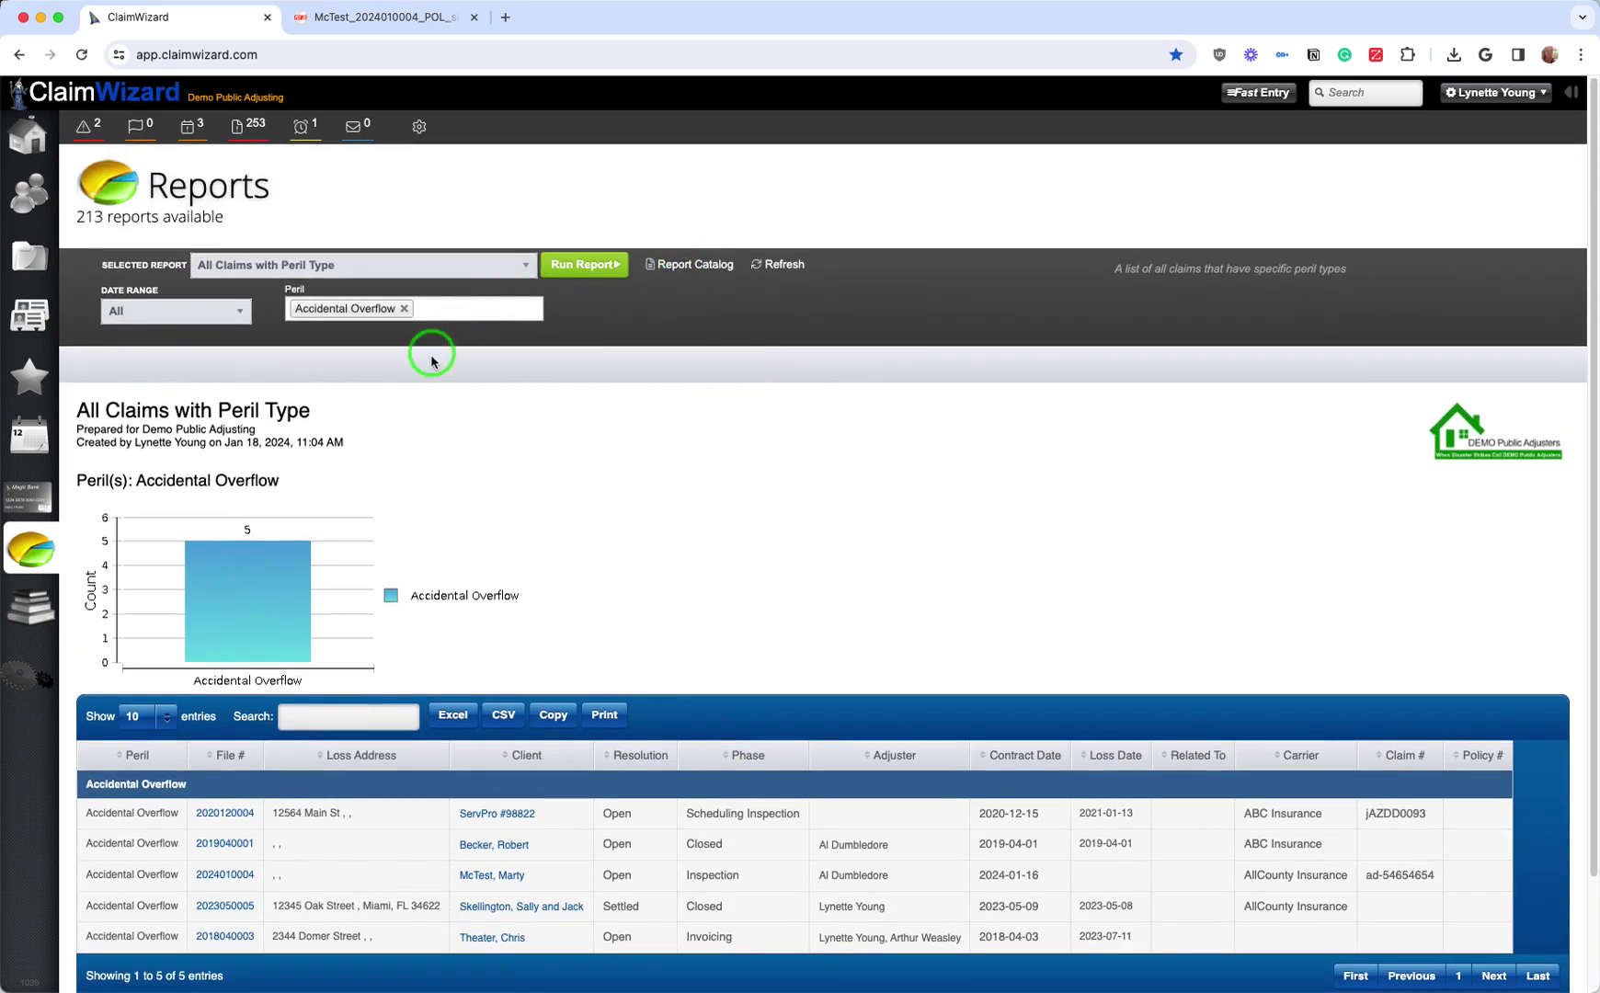
Step: Run the All Claims - Single Loss Only report
click(305, 276)
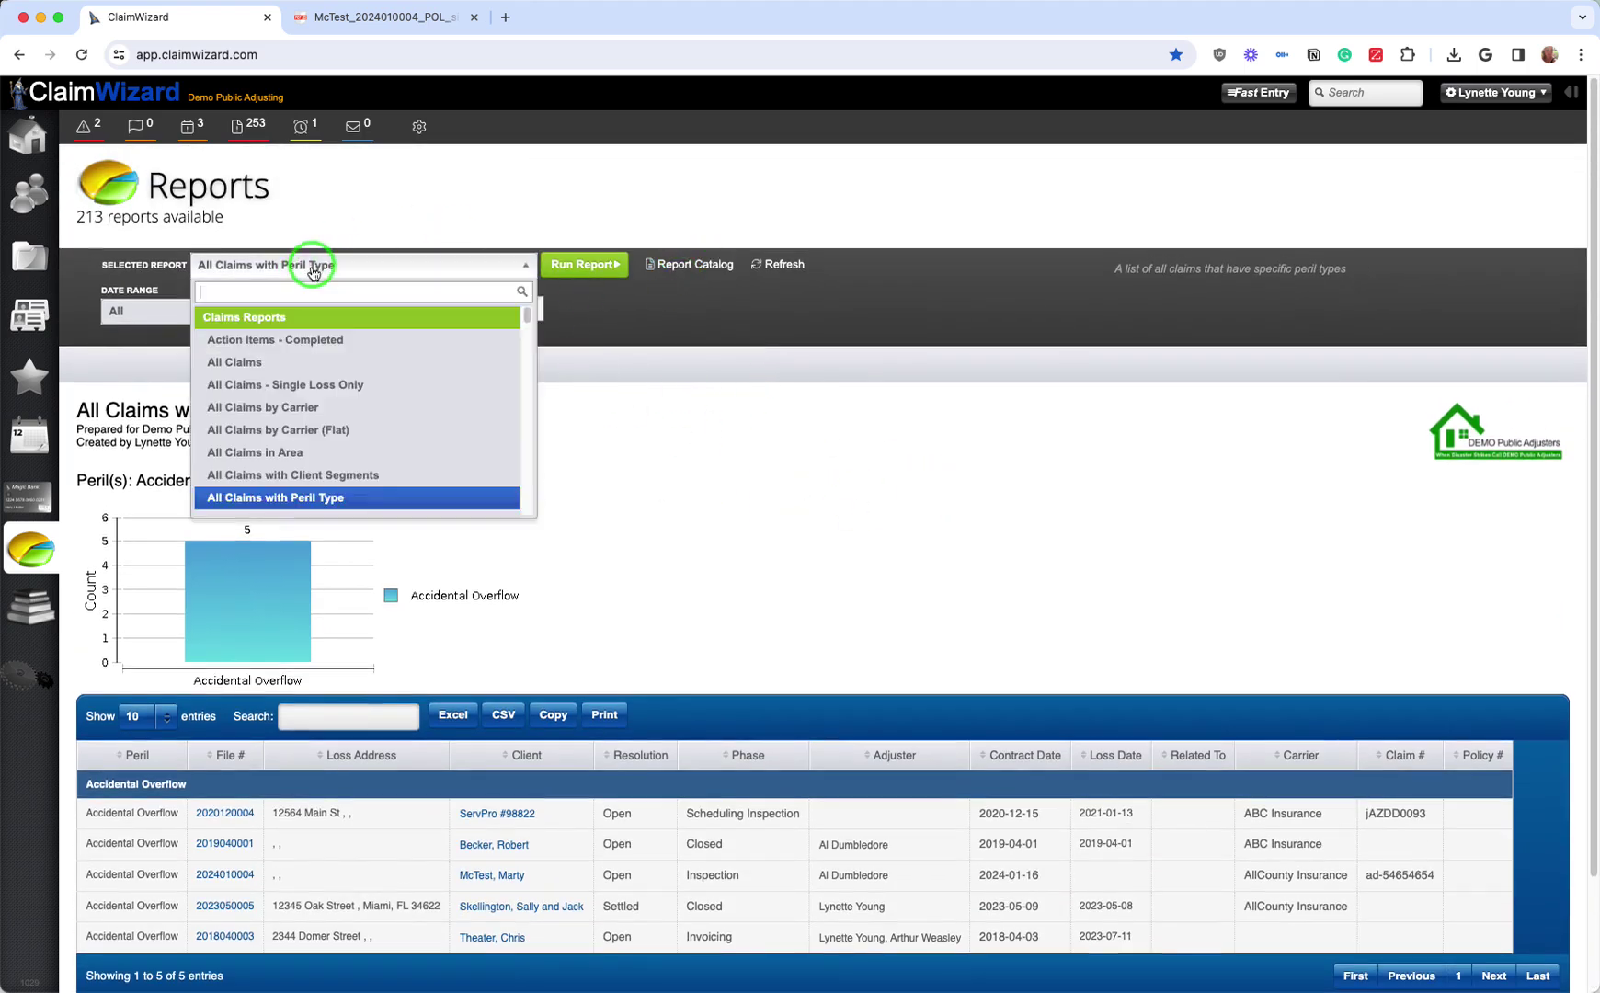
click(346, 387)
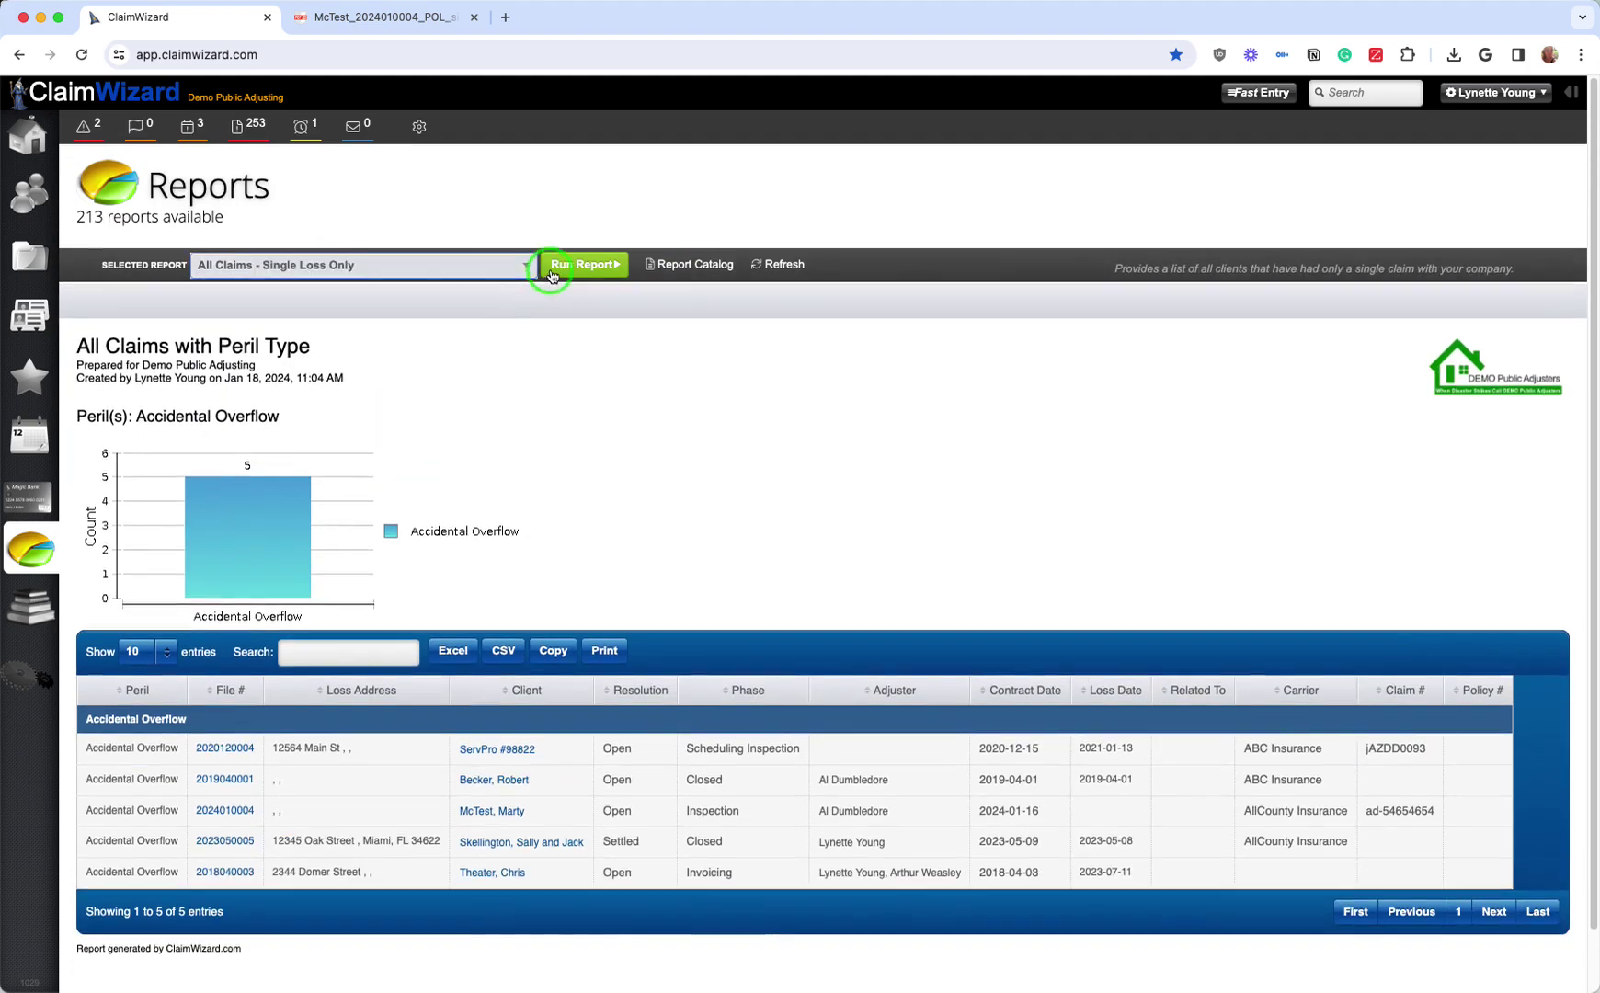
click(560, 265)
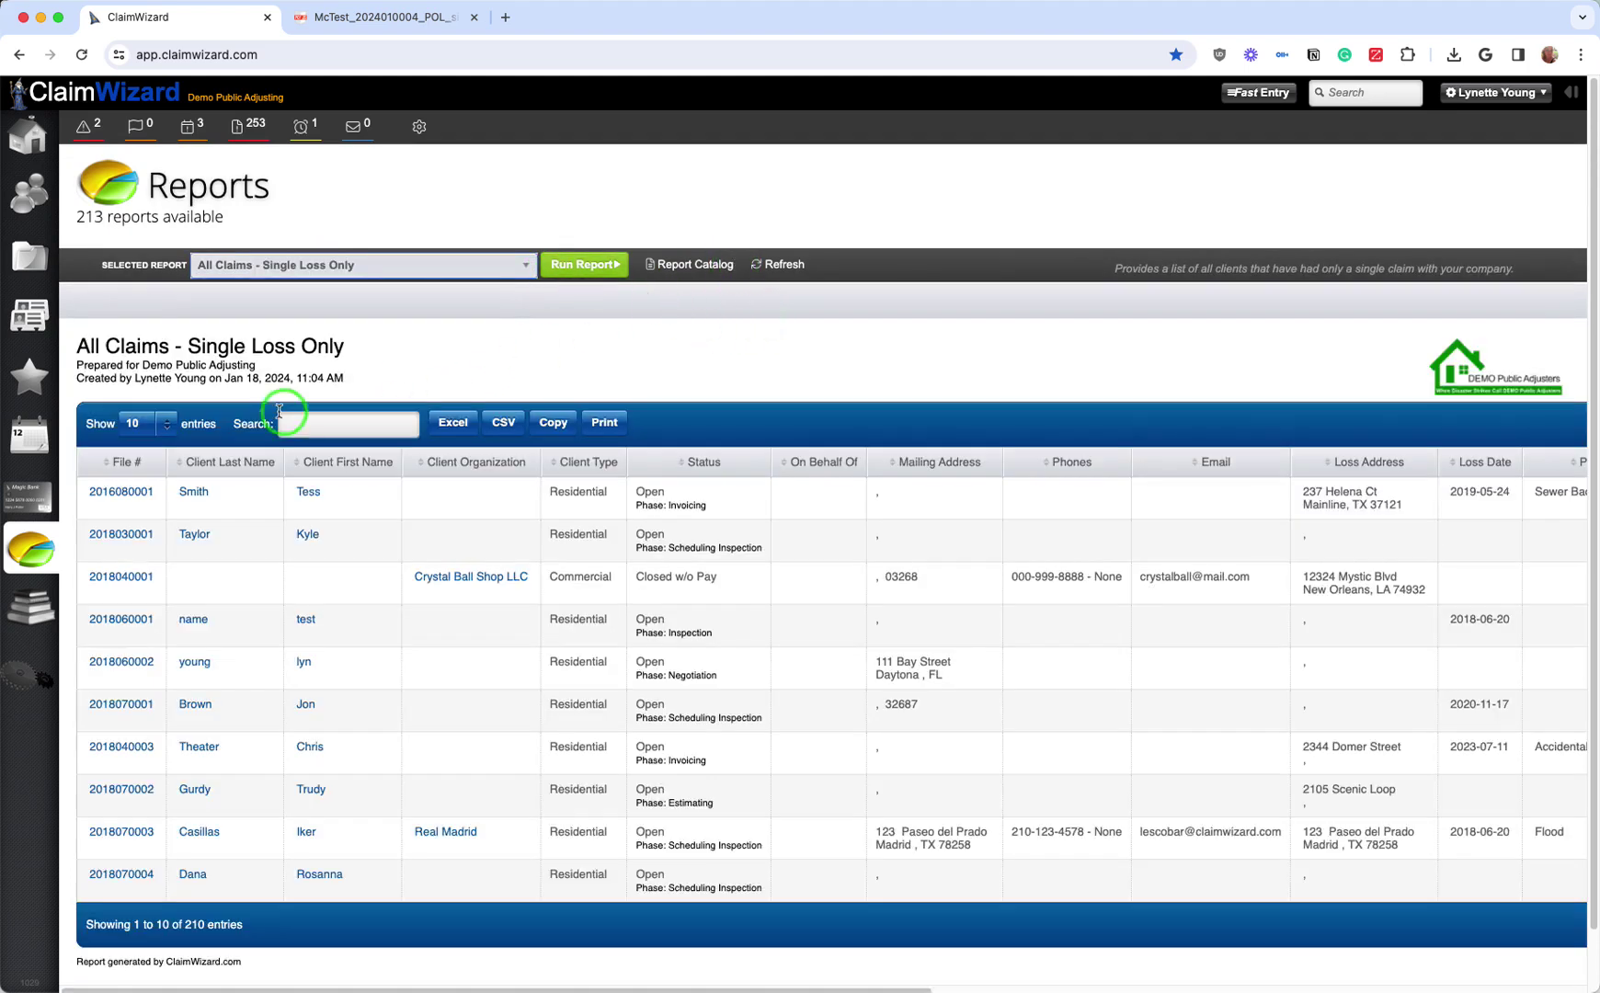
Step: Run the Cancelled Claims report with the date range set to All
click(414, 263)
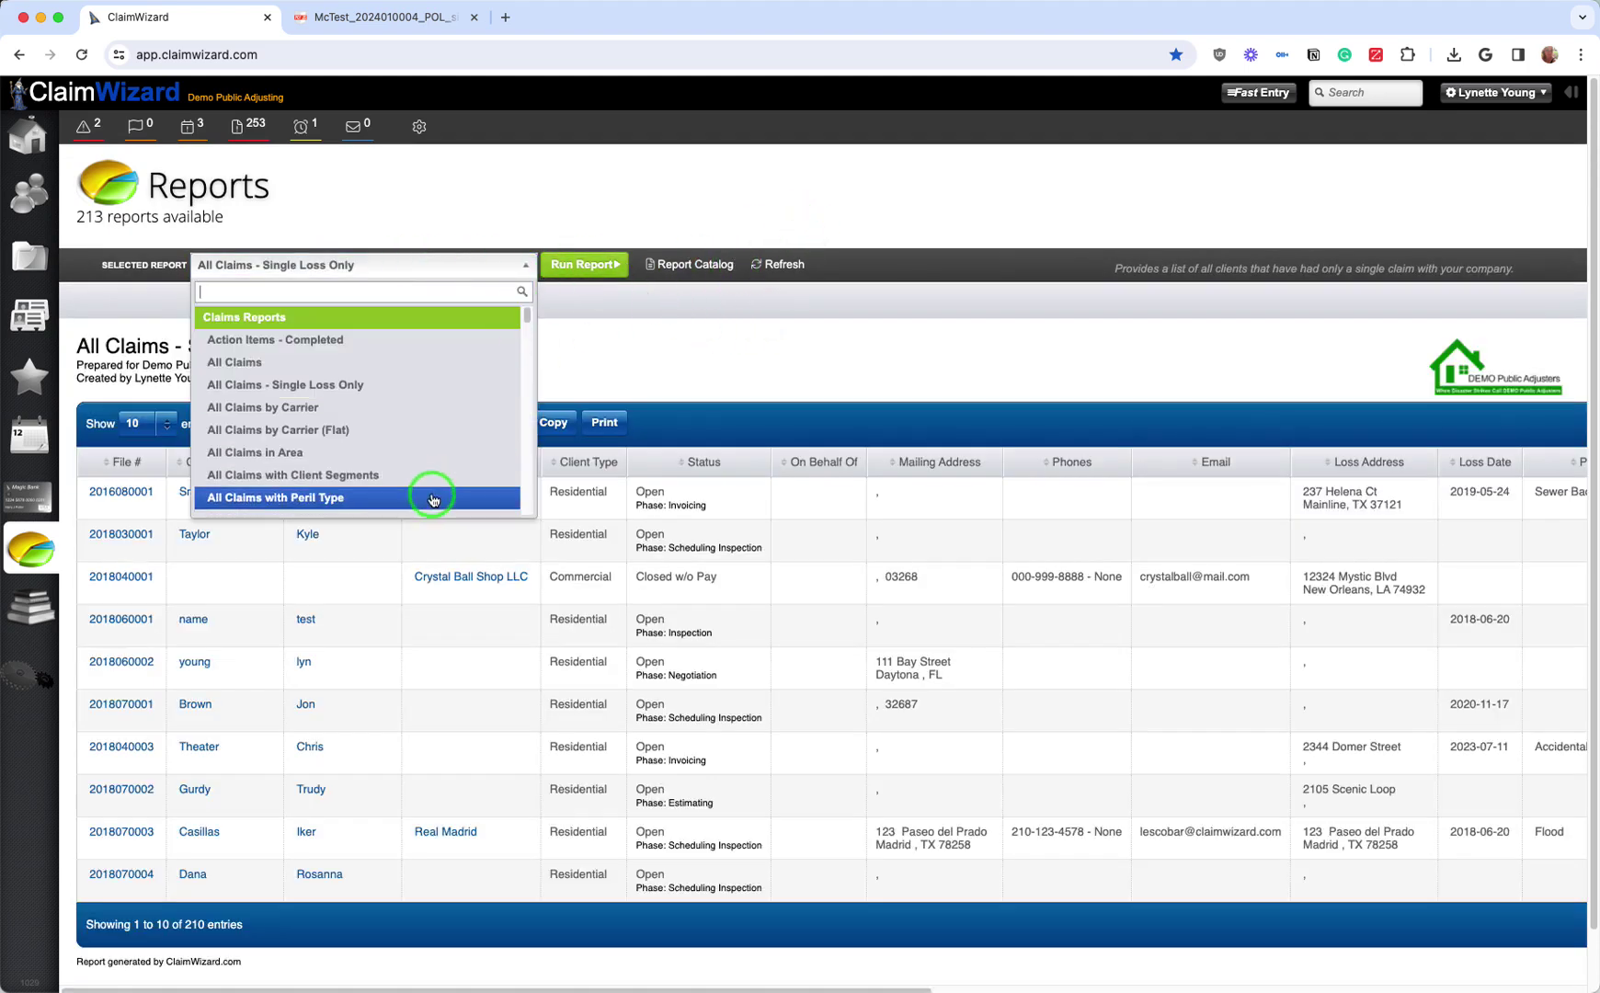
scroll(439, 421, down, 3)
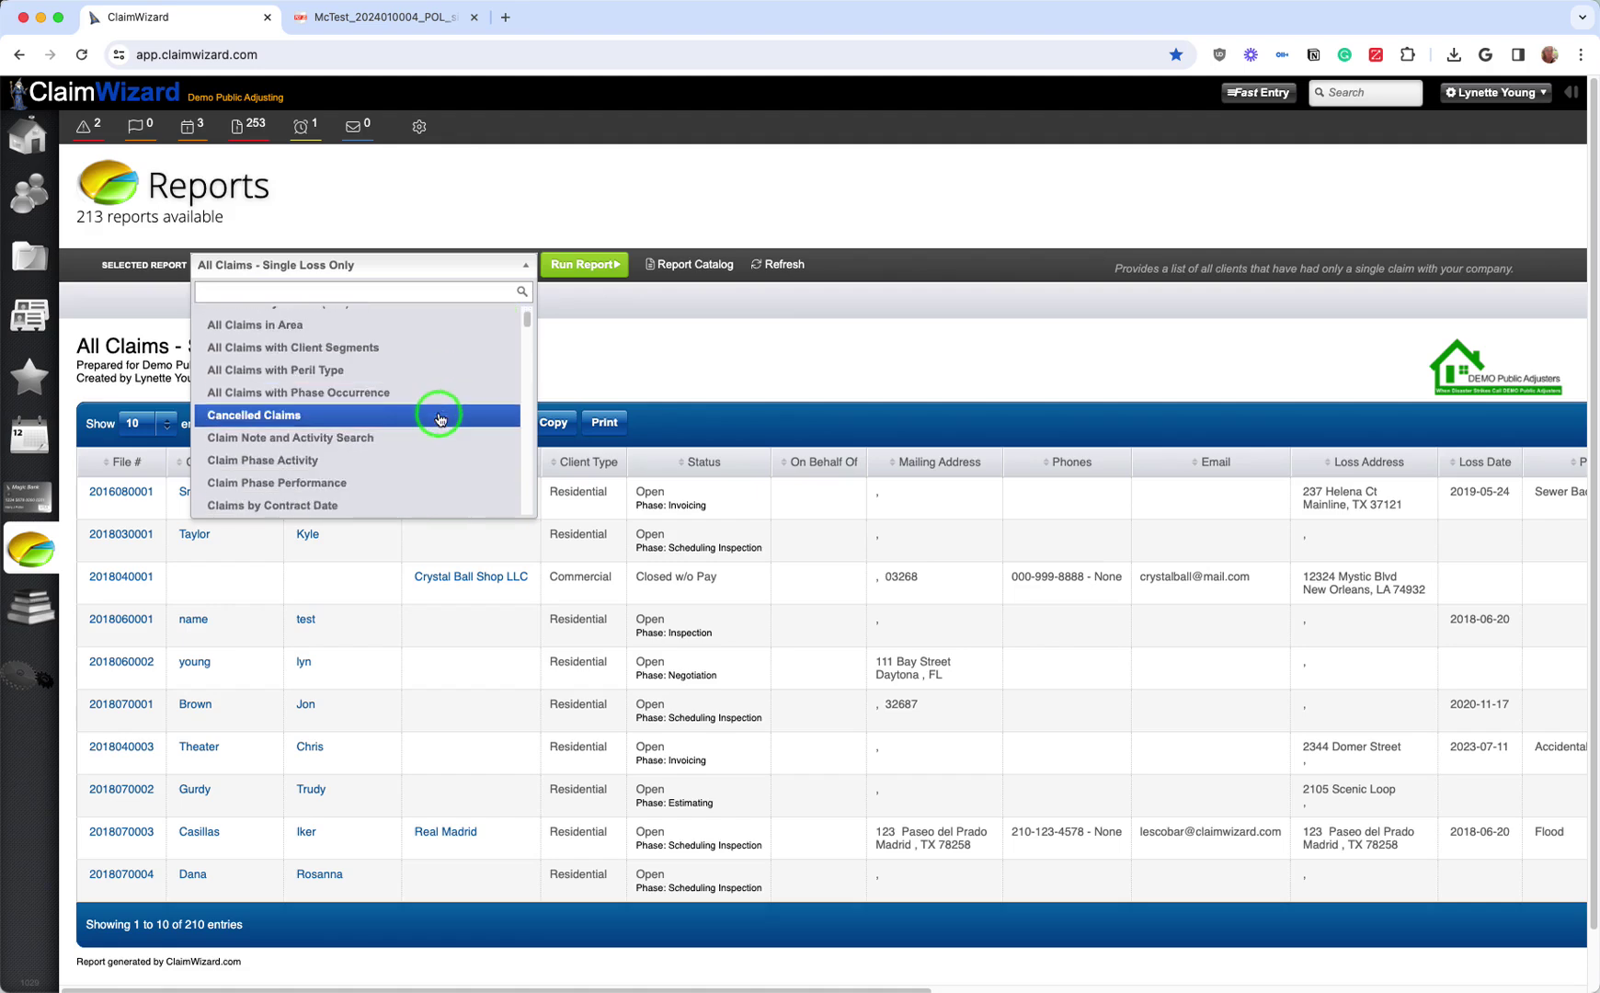
click(439, 416)
click(258, 306)
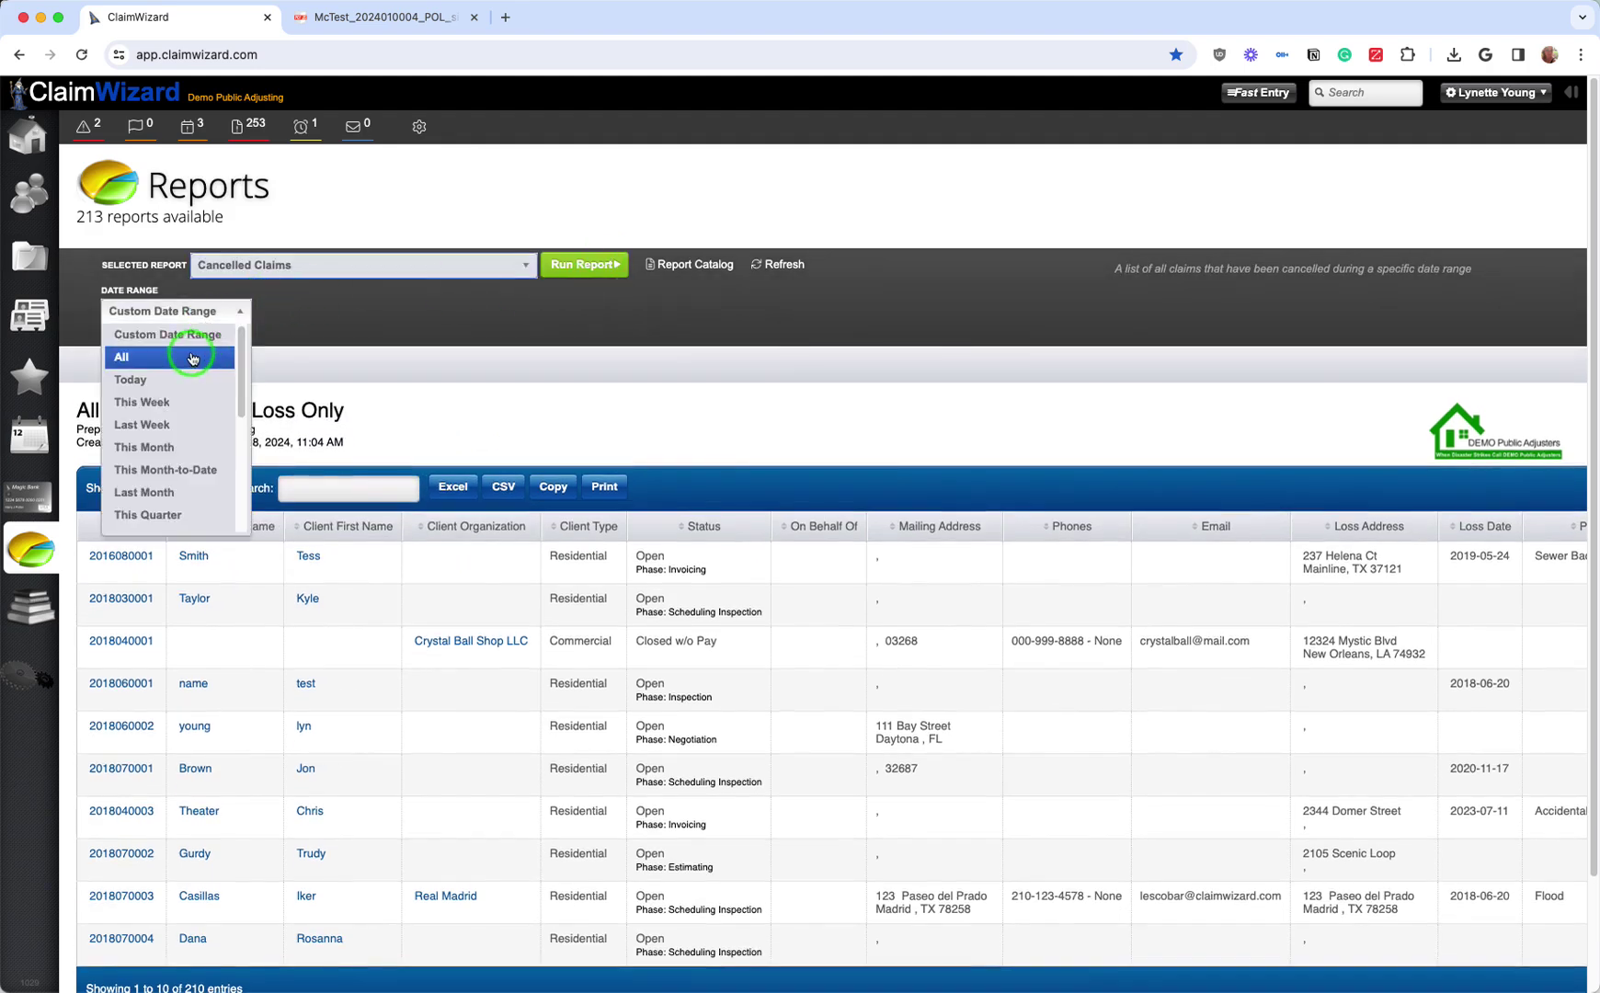
click(184, 357)
click(573, 267)
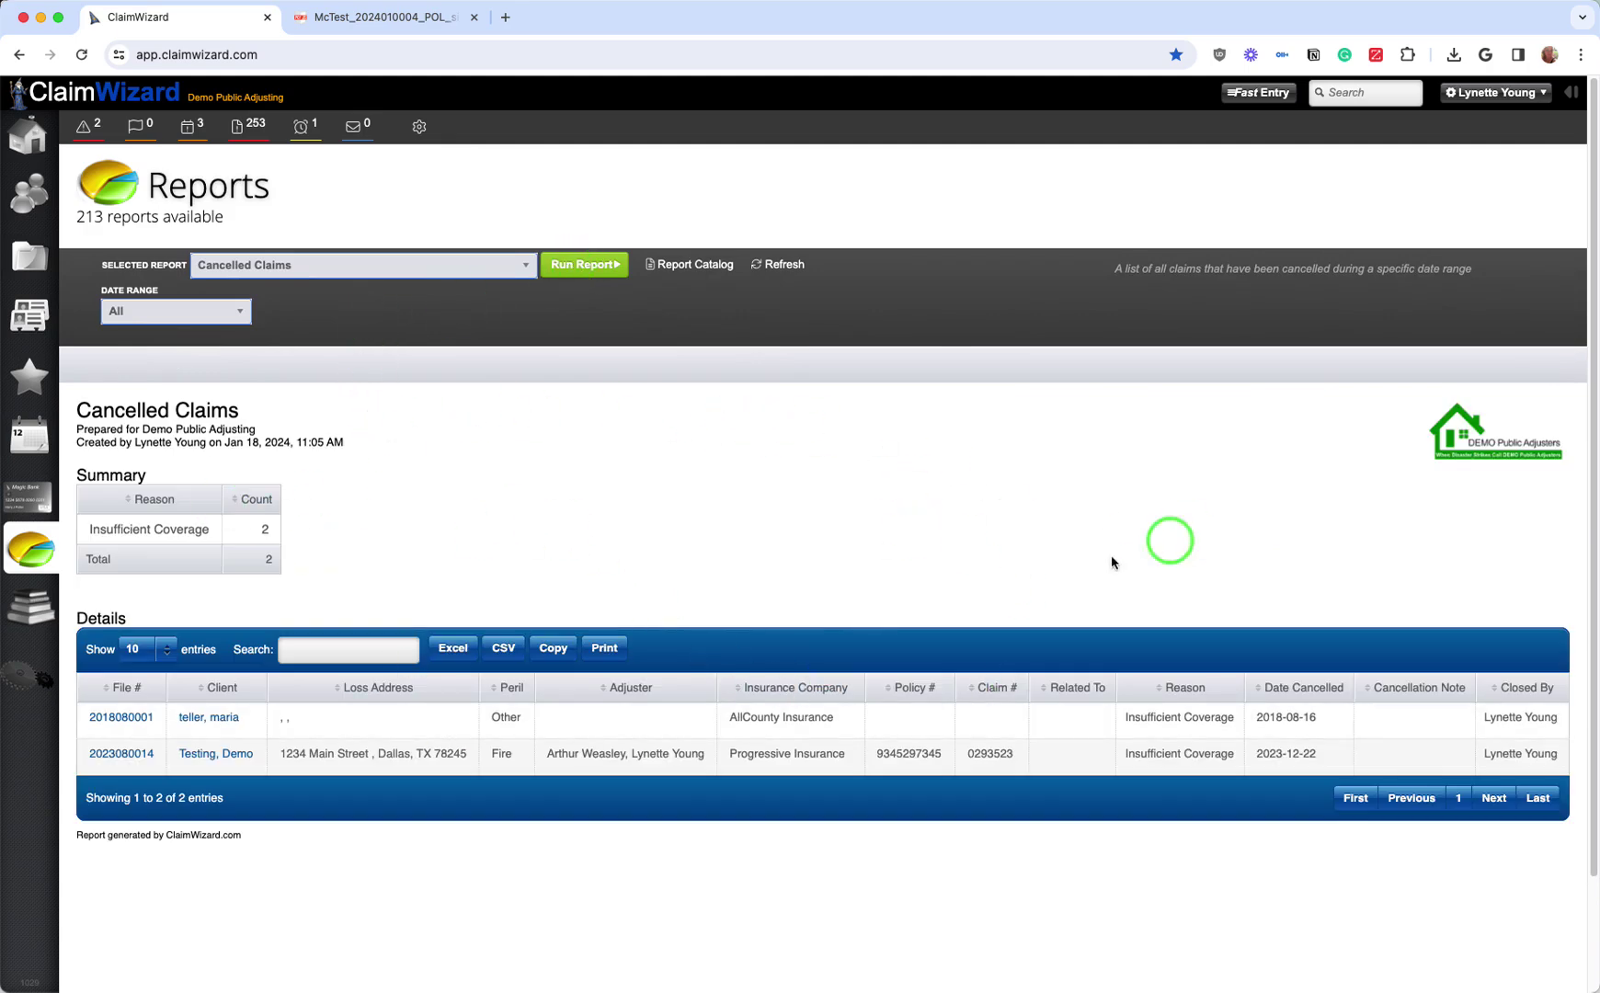
Step: Open The Library and scroll through the Academy guides, Merlin state guides and association links
click(34, 612)
scroll(229, 186, down, 2)
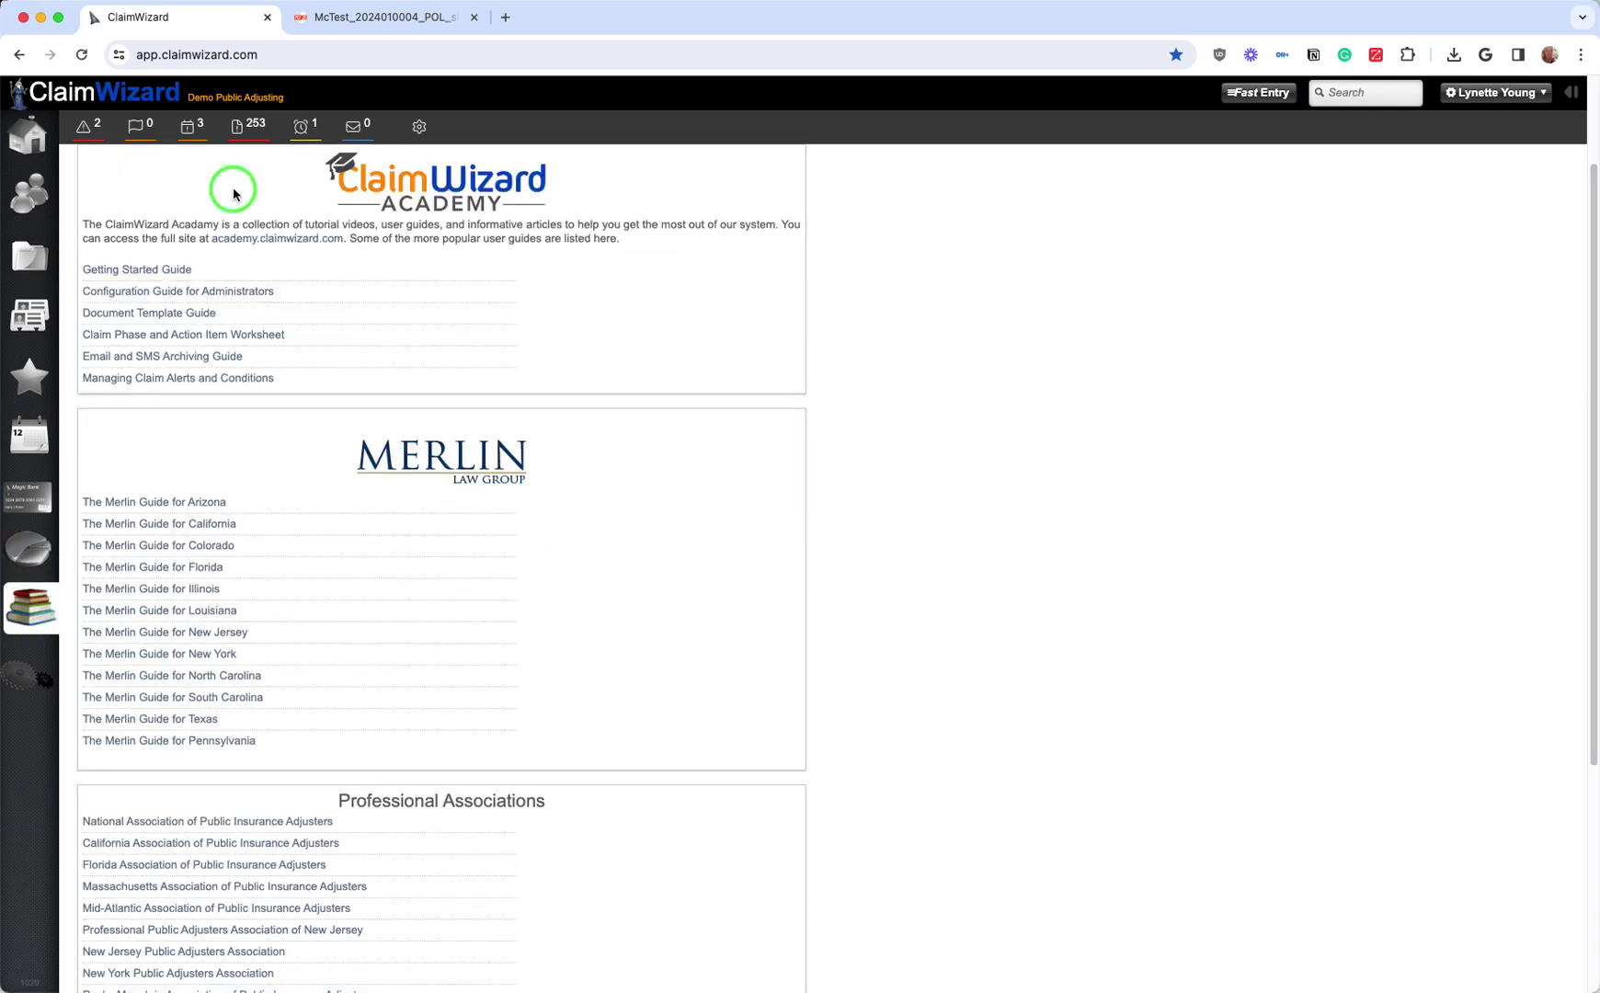
scroll(229, 332, up, 2)
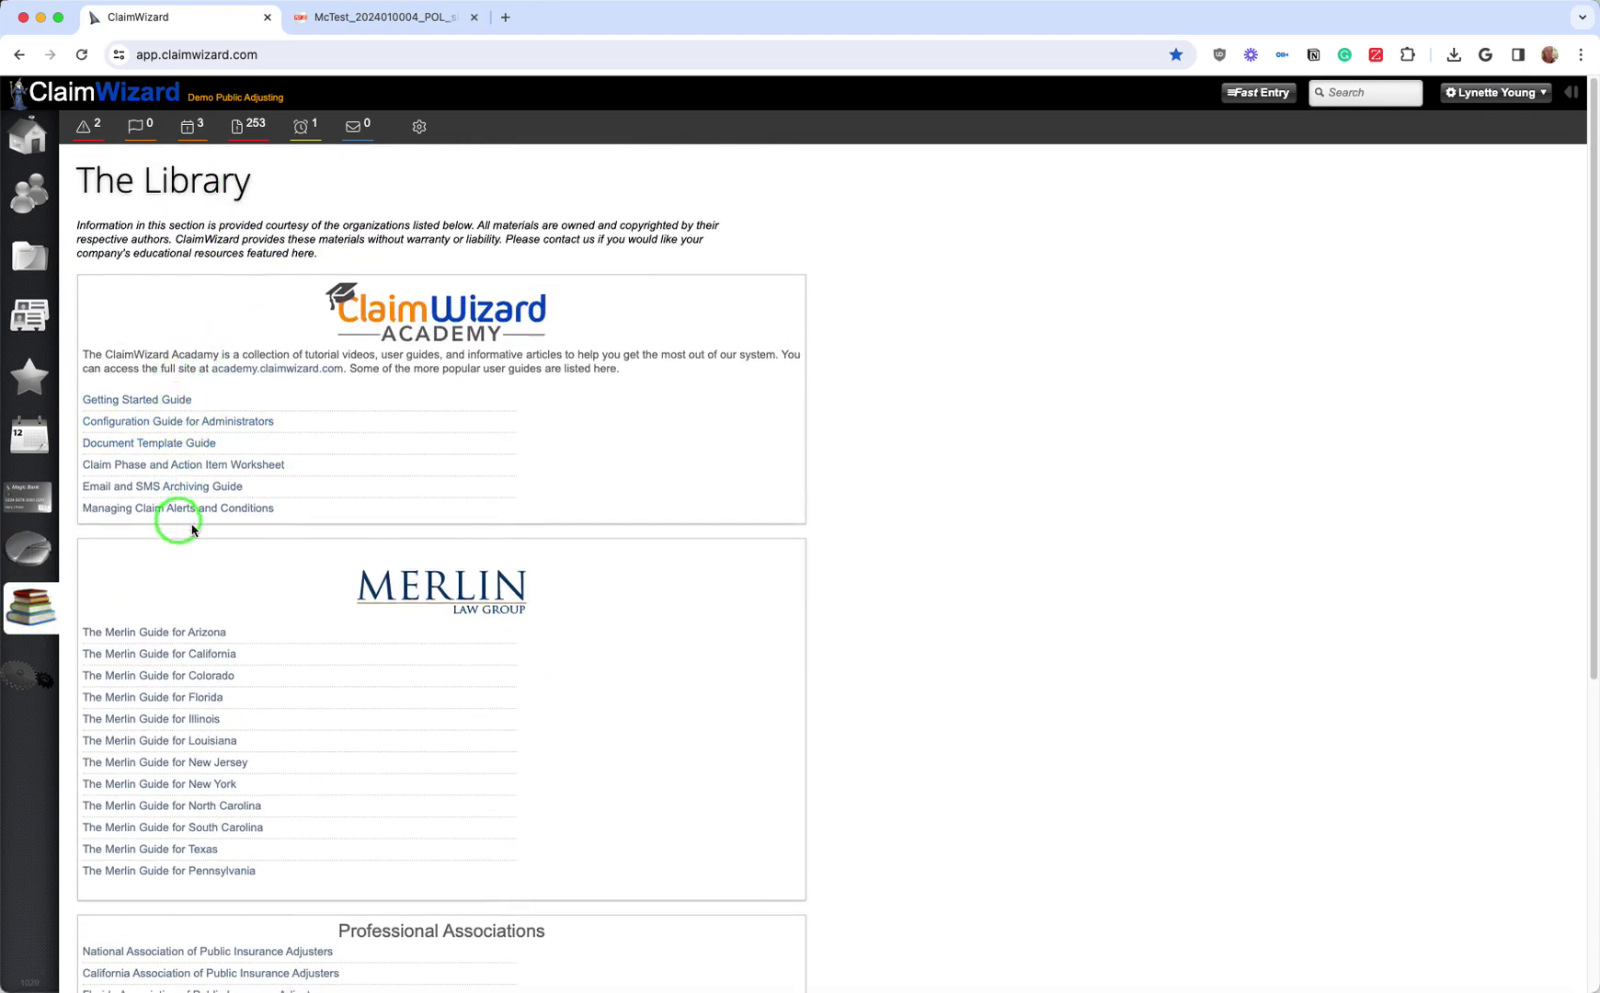
scroll(266, 553, down, 1)
scroll(266, 552, down, 1)
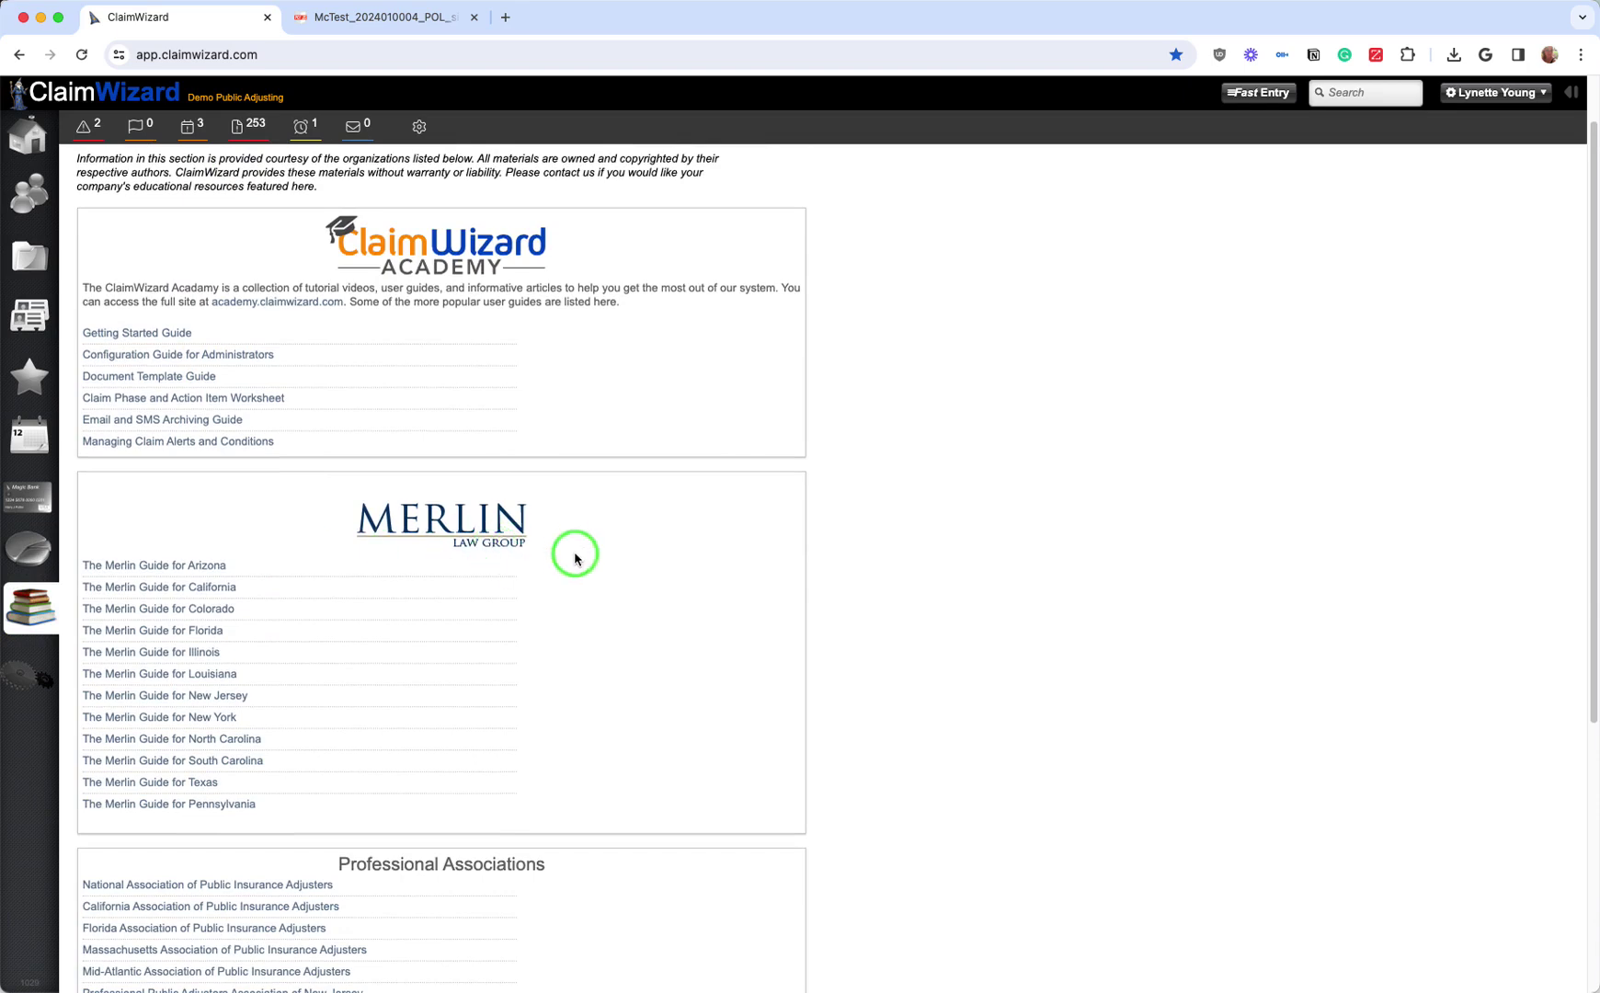
scroll(579, 559, down, 1)
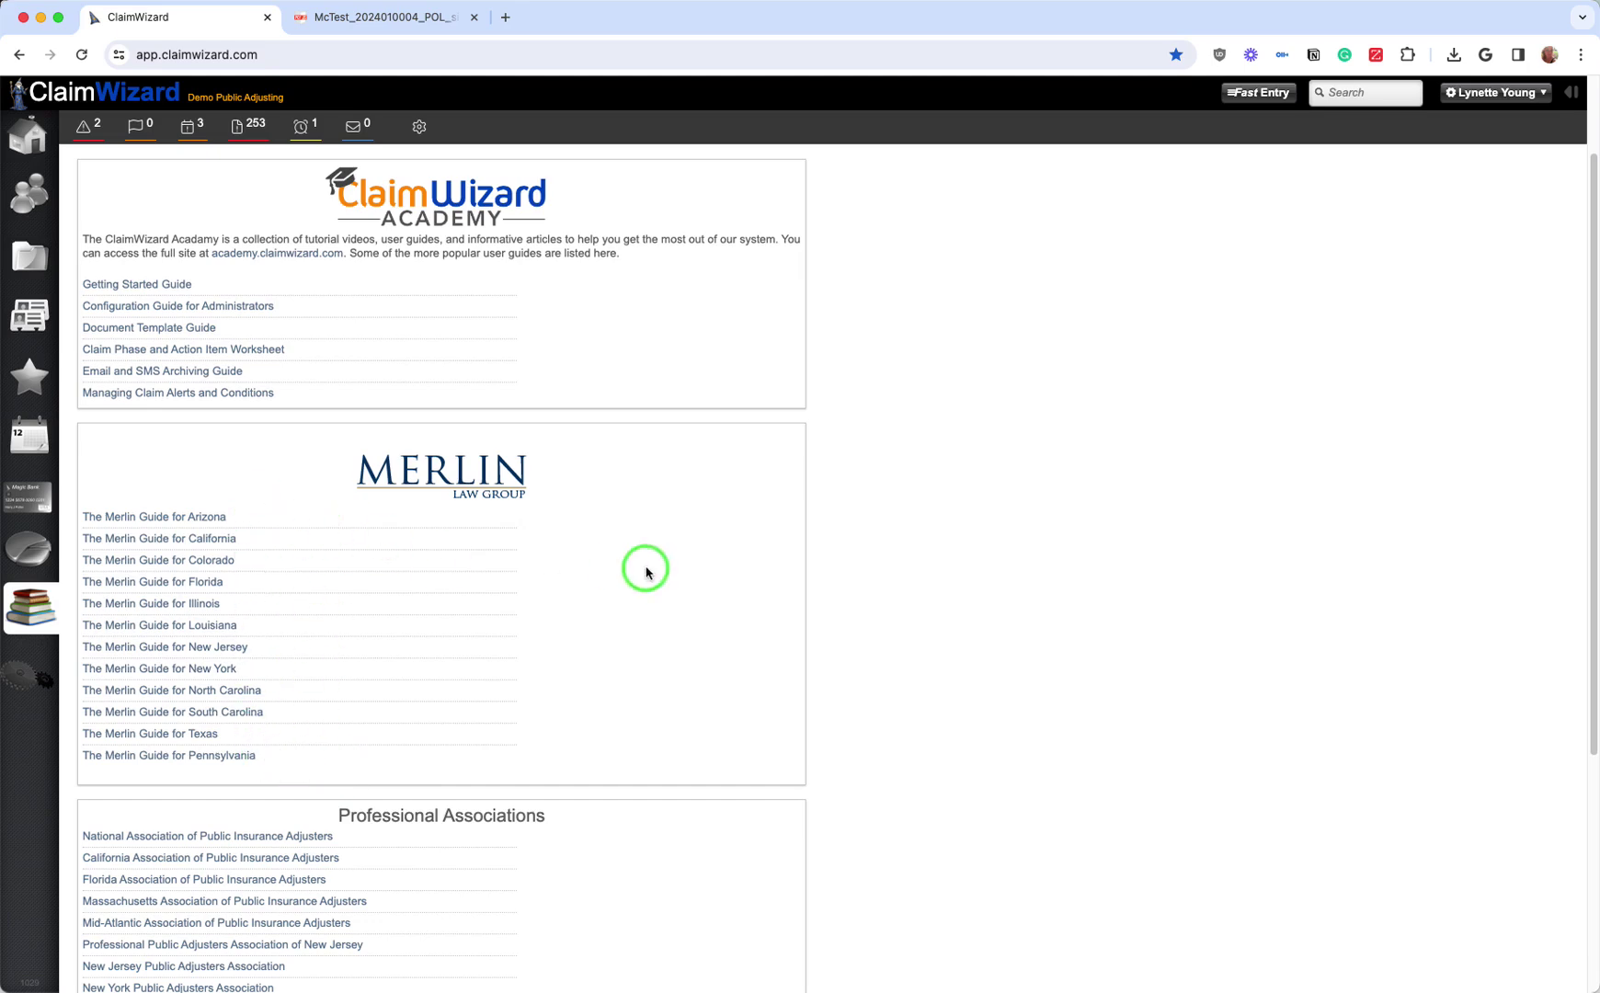
scroll(646, 572, down, 3)
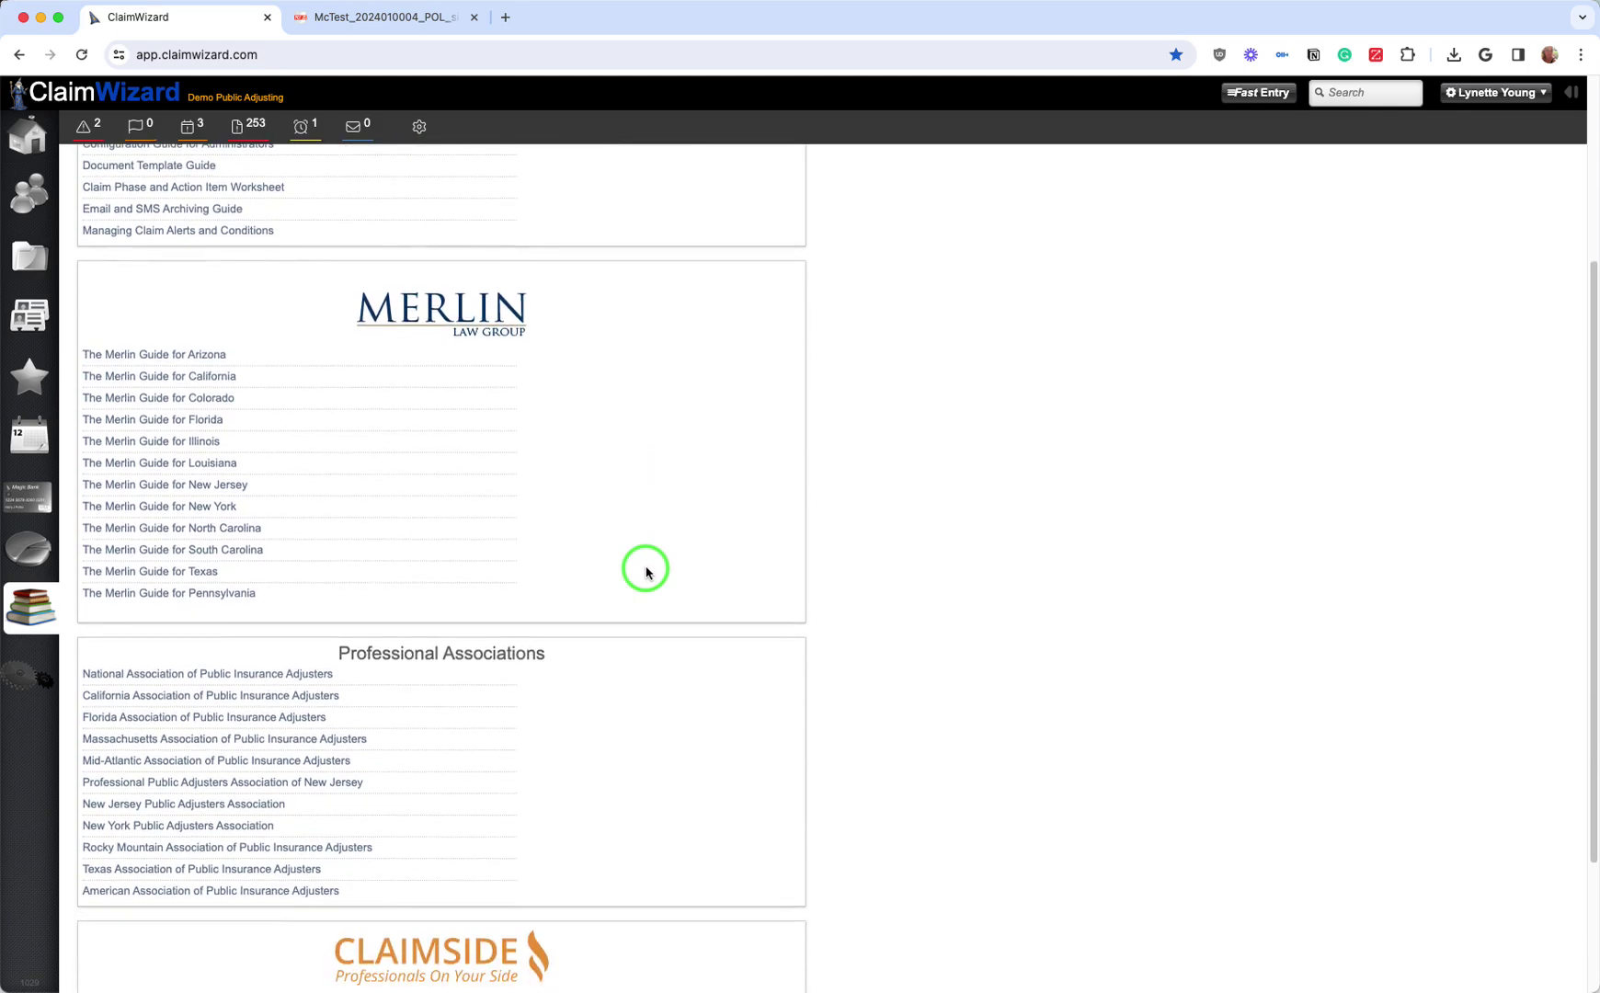
scroll(646, 572, down, 2)
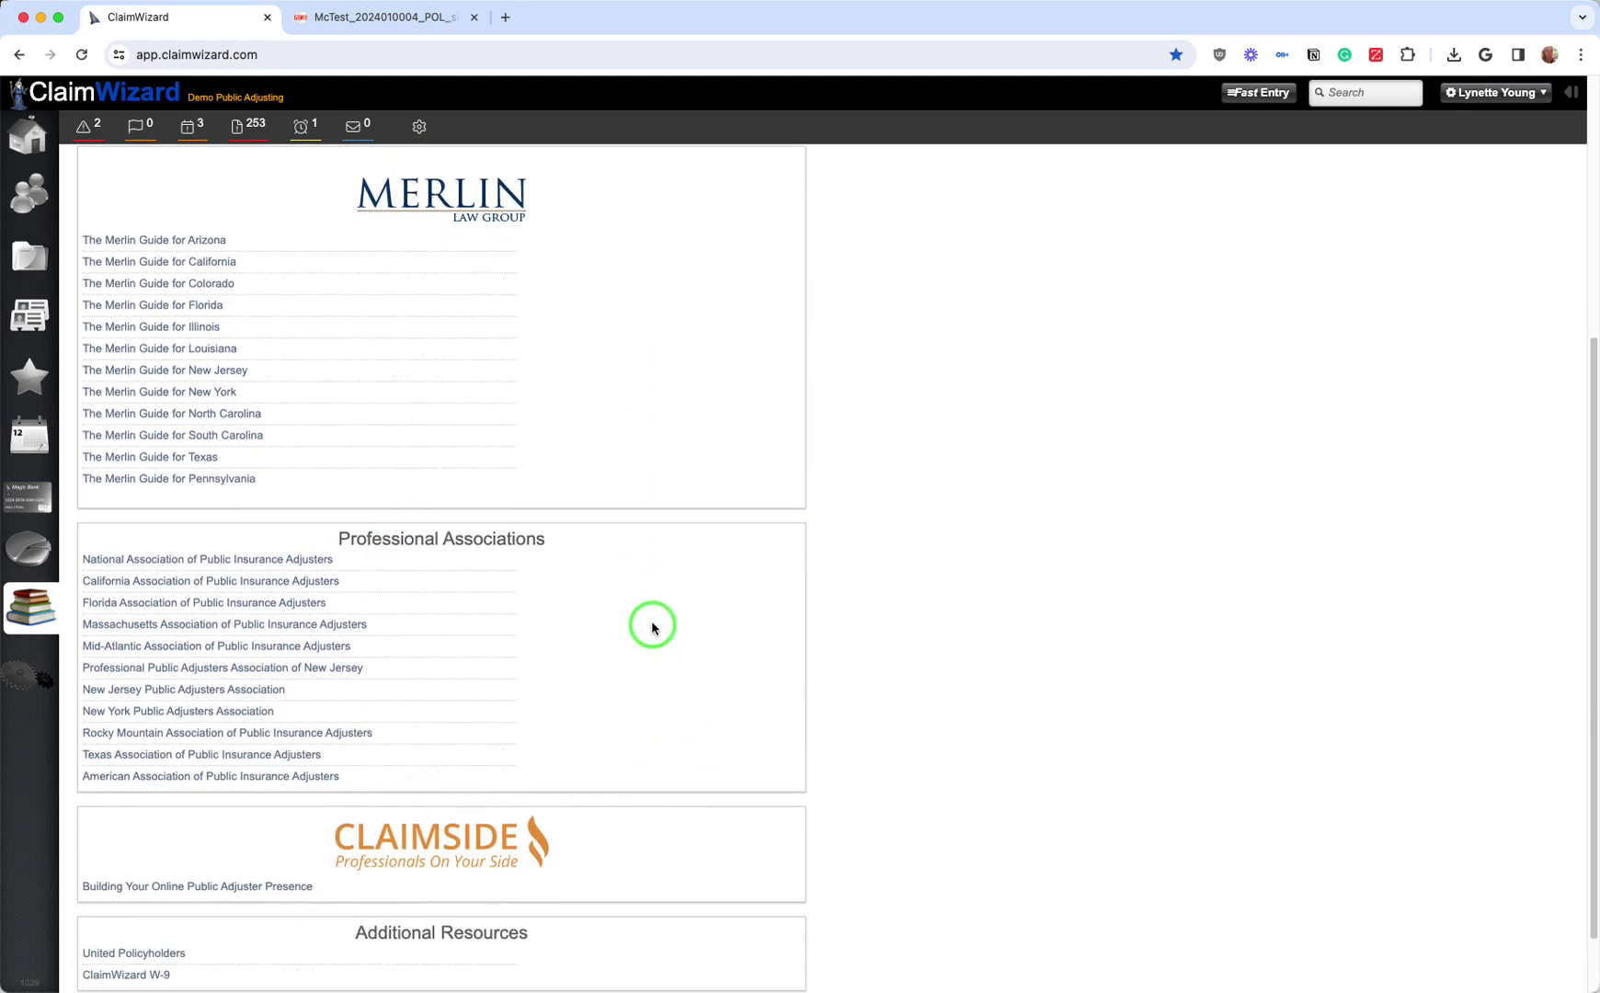
scroll(653, 627, down, 2)
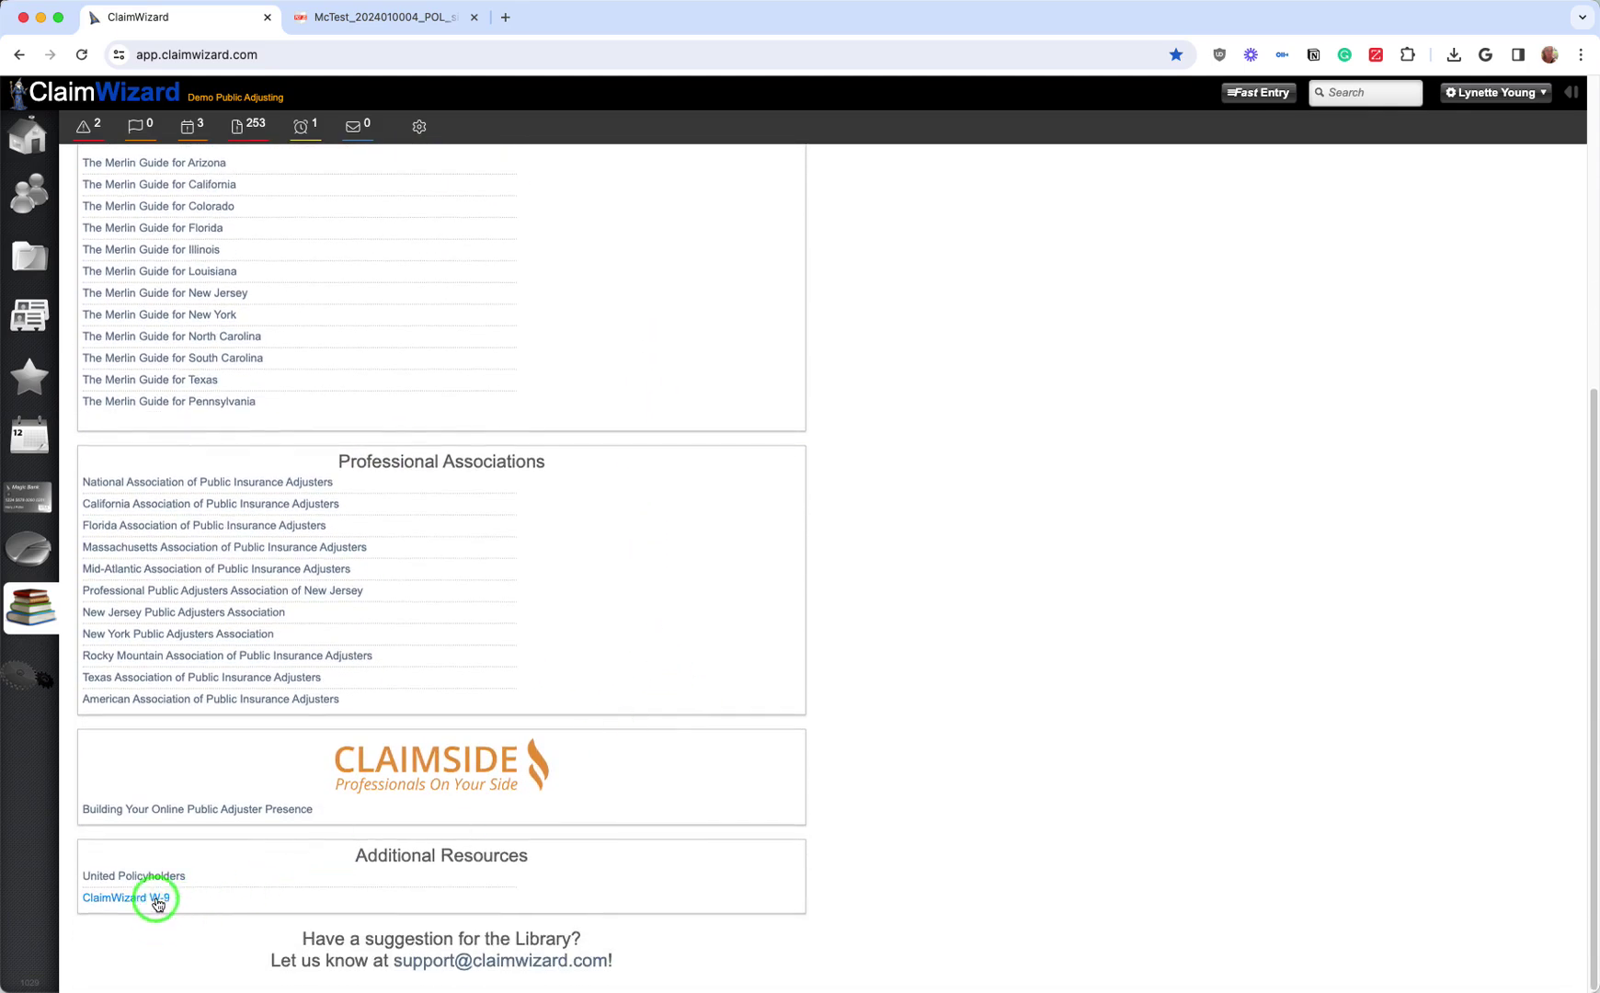
scroll(220, 525, up, 5)
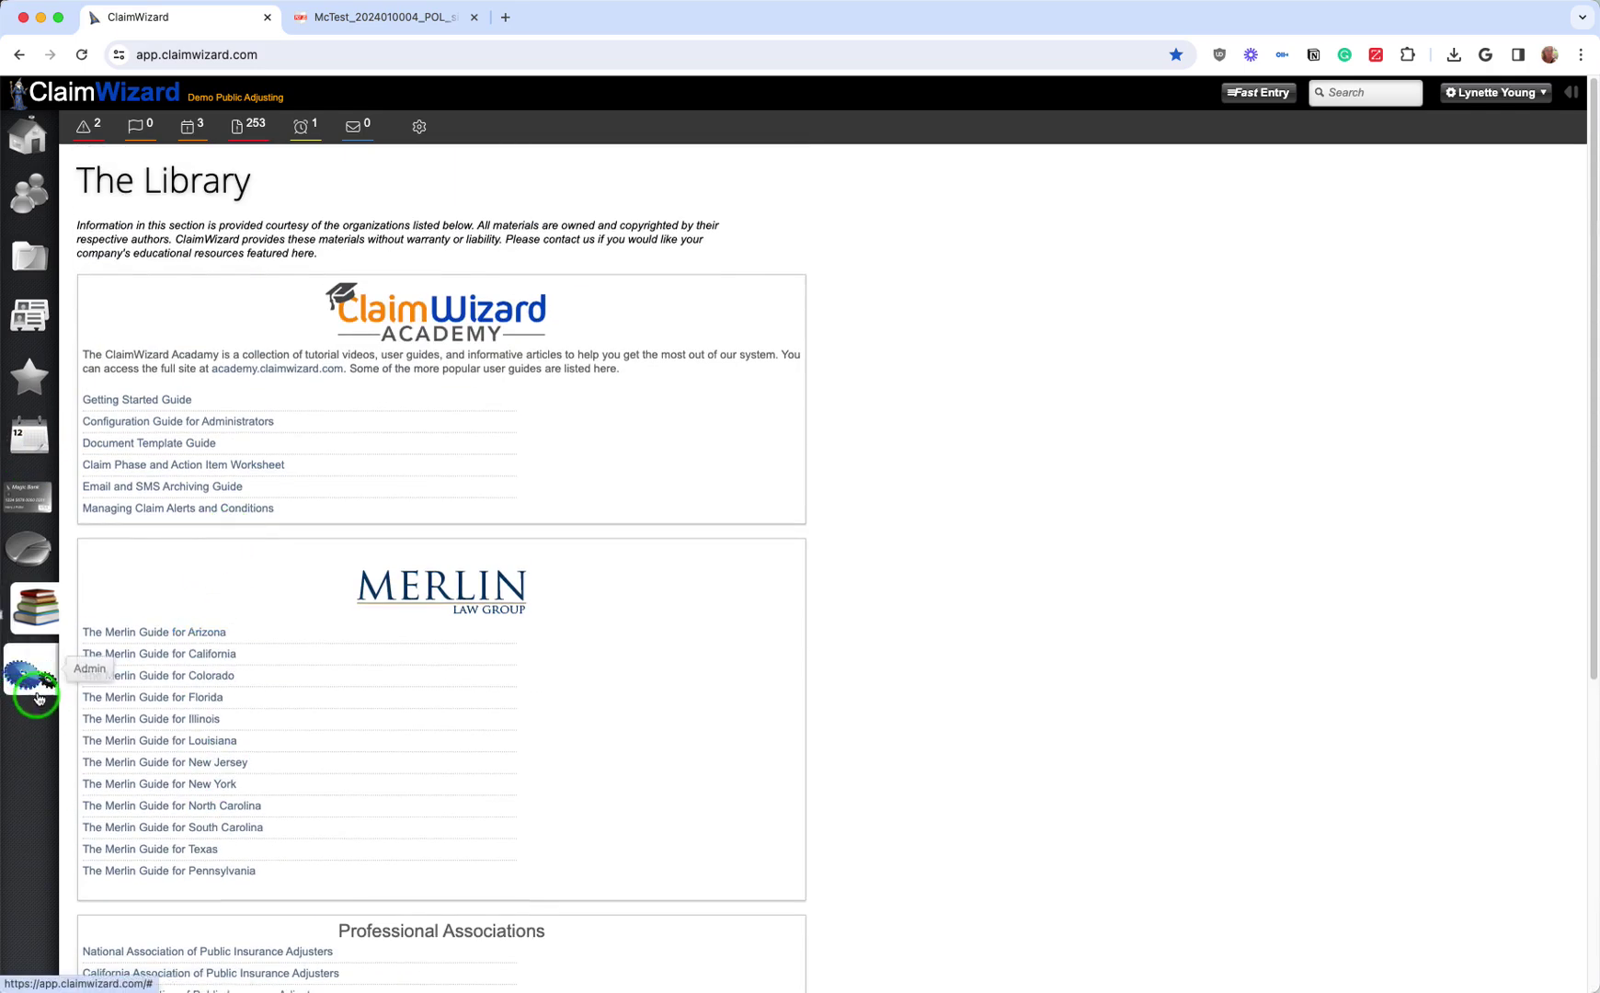
Step: View the Administration Account Summary and the 11-item New Claim action workflow, then return Home
click(38, 697)
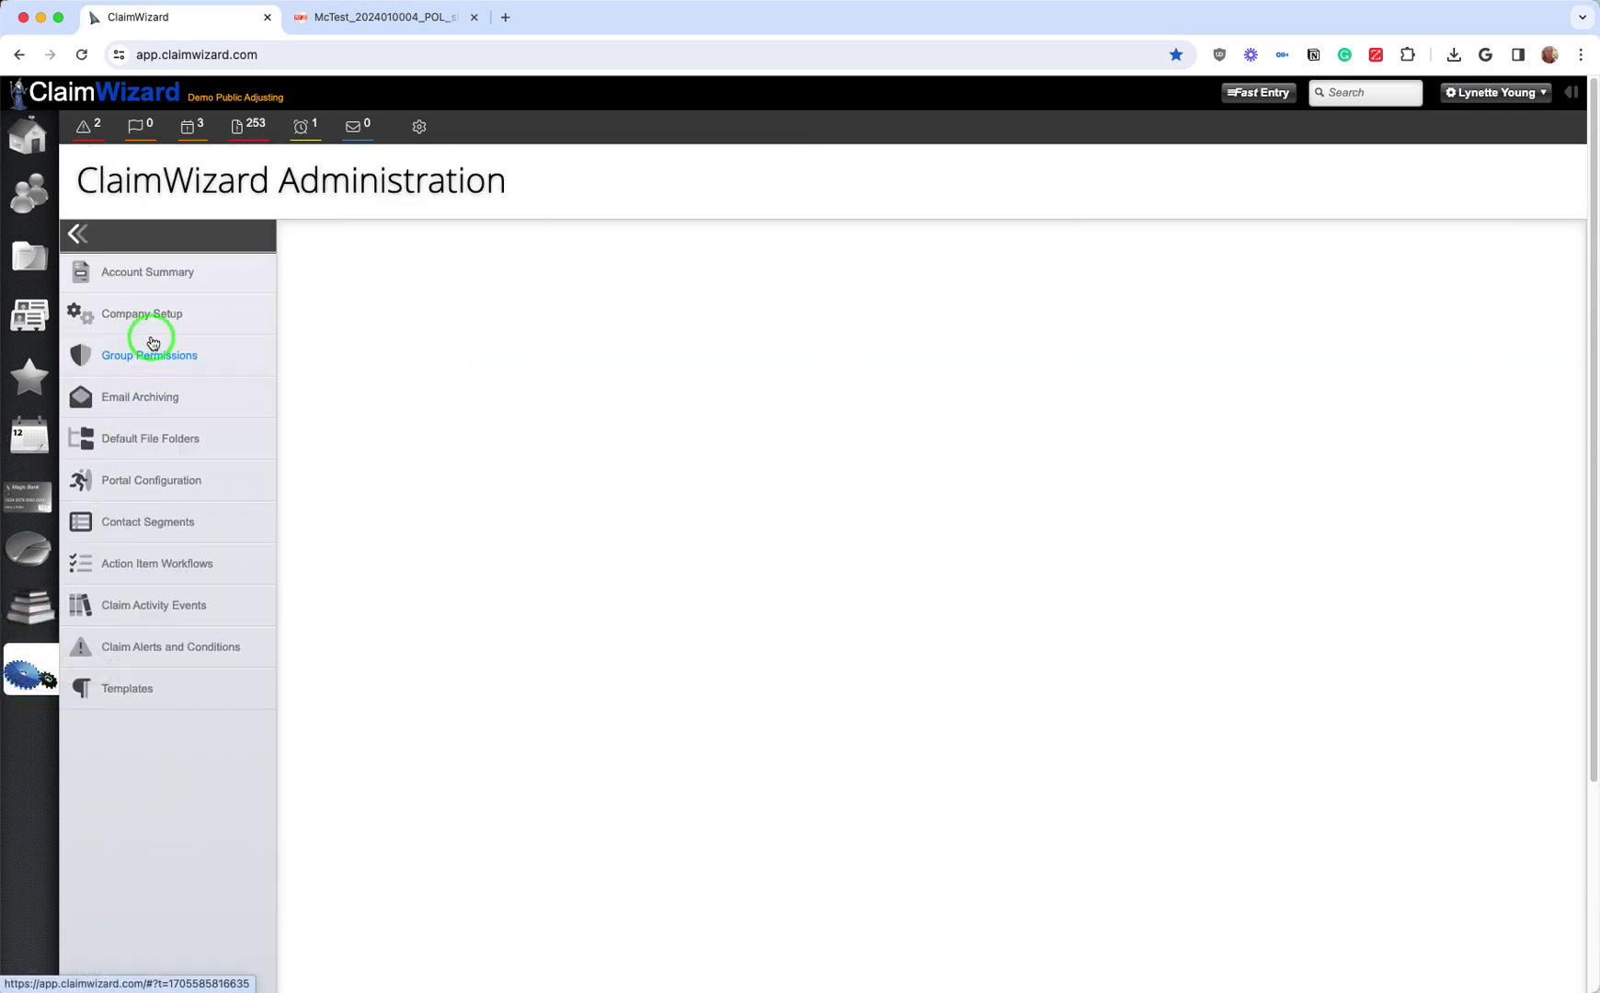
click(170, 274)
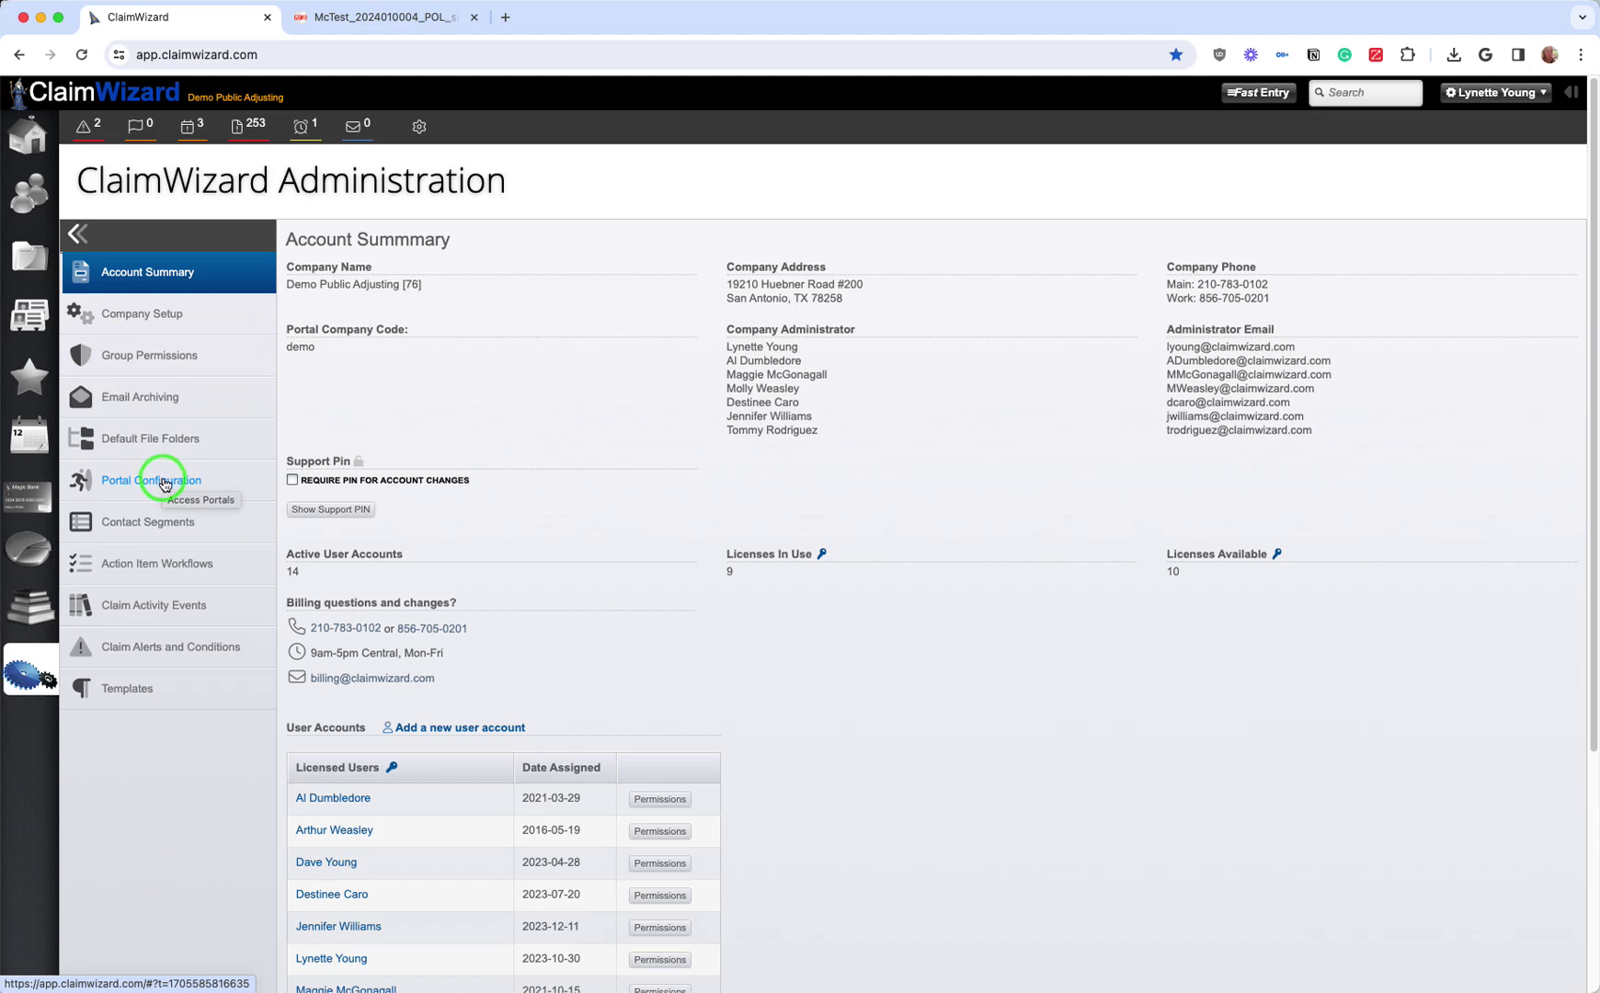
click(166, 565)
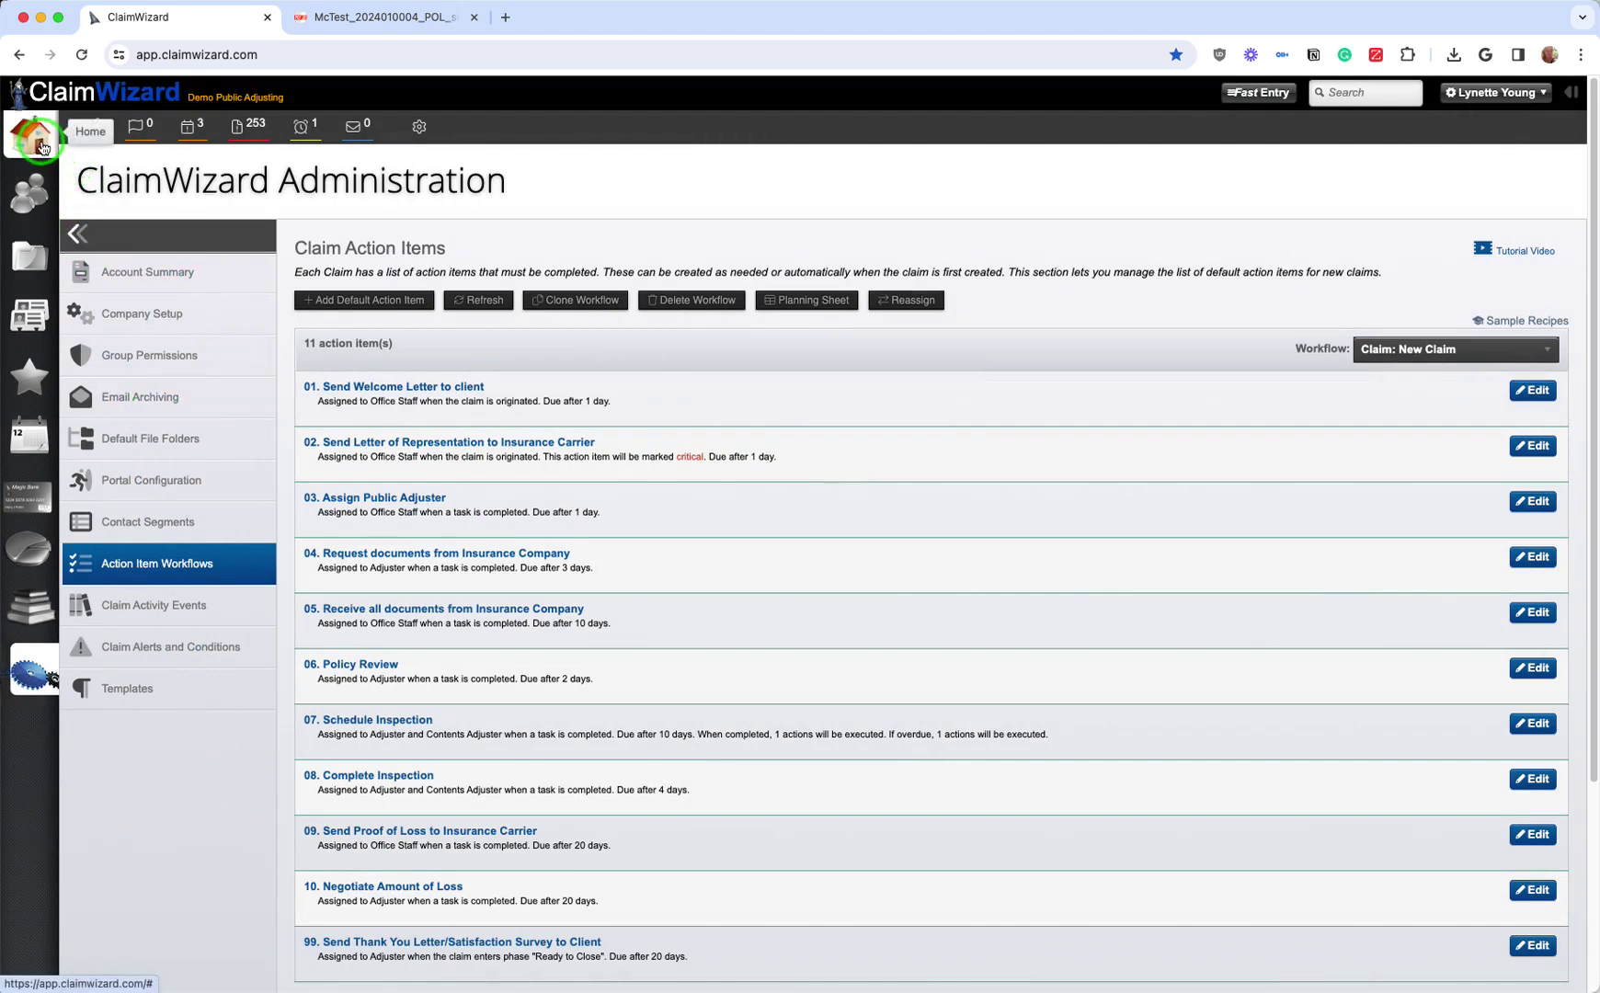
click(42, 148)
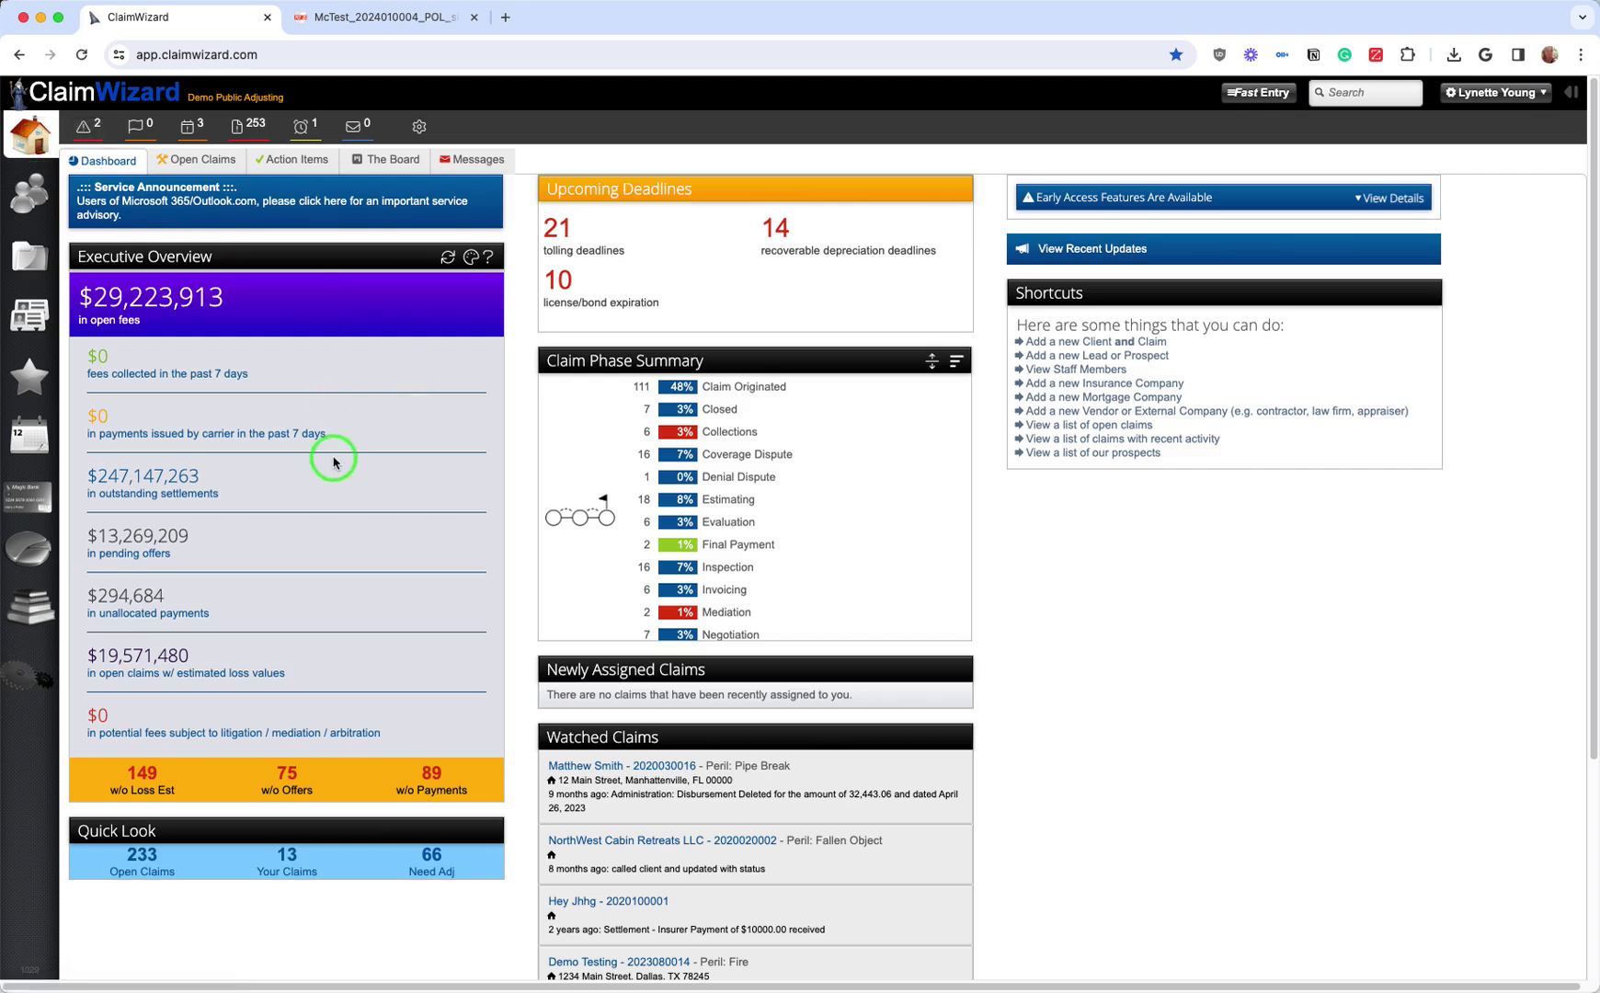